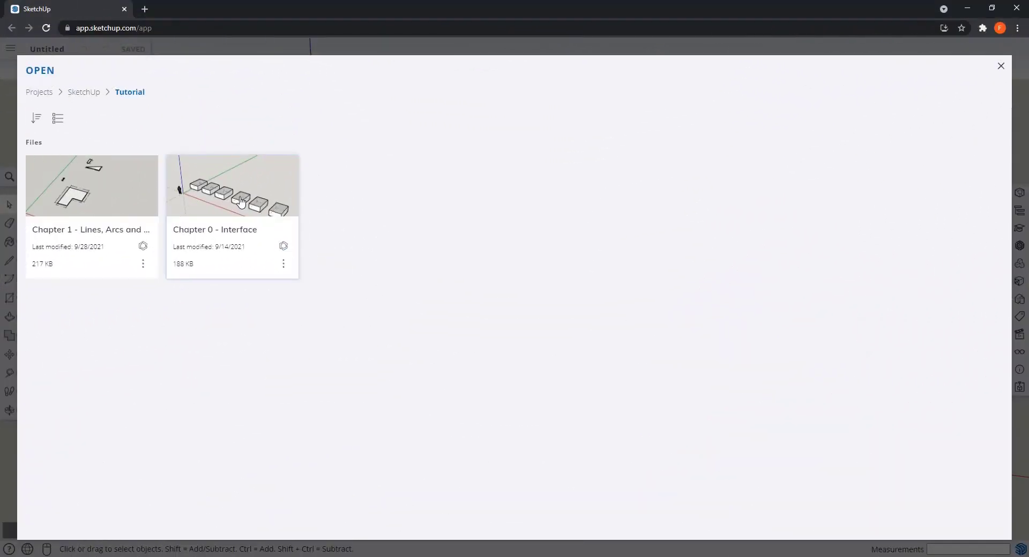
Step: Open the Chapter 0 - Interface model from the Tutorial folder and look over the row of boxes and the standing figure
click(242, 203)
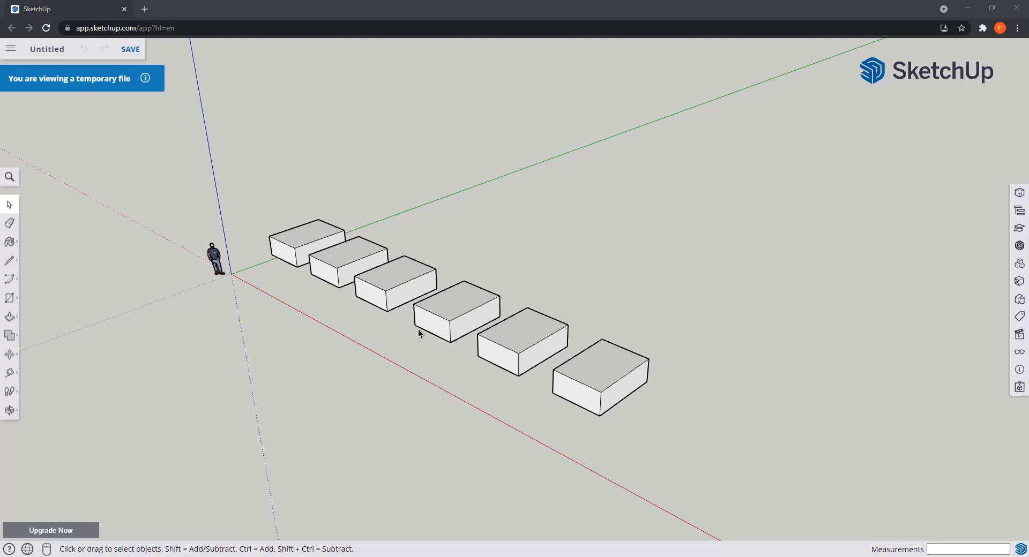
scroll(410, 339, up, 5)
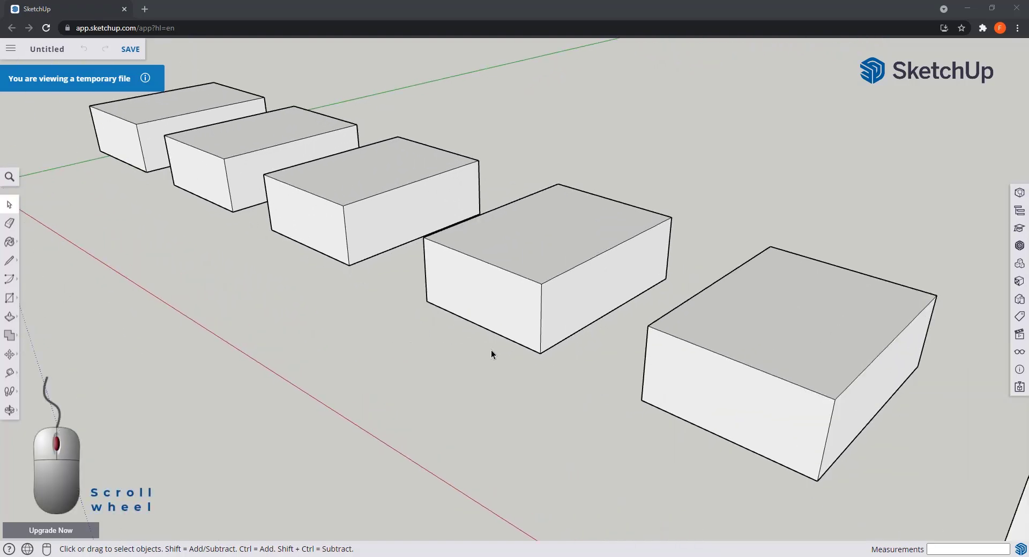
scroll(504, 351, down, 5)
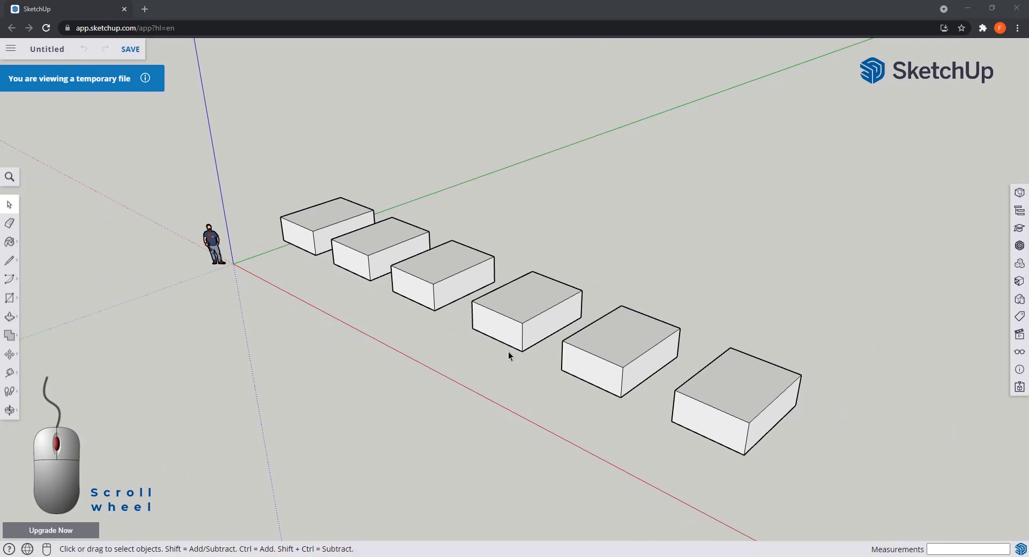
scroll(461, 316, down, 2)
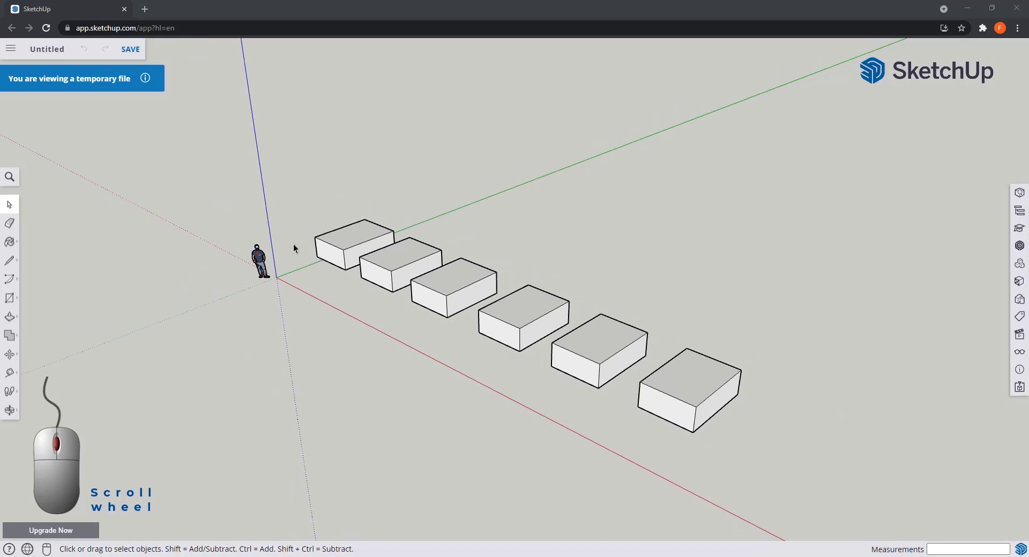
scroll(248, 266, up, 4)
scroll(249, 265, up, 3)
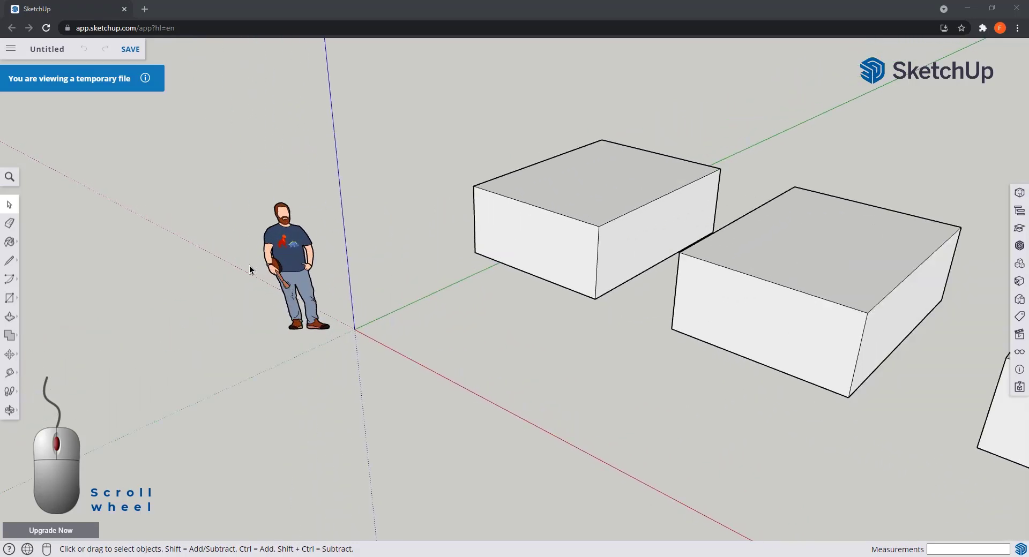
scroll(249, 265, down, 5)
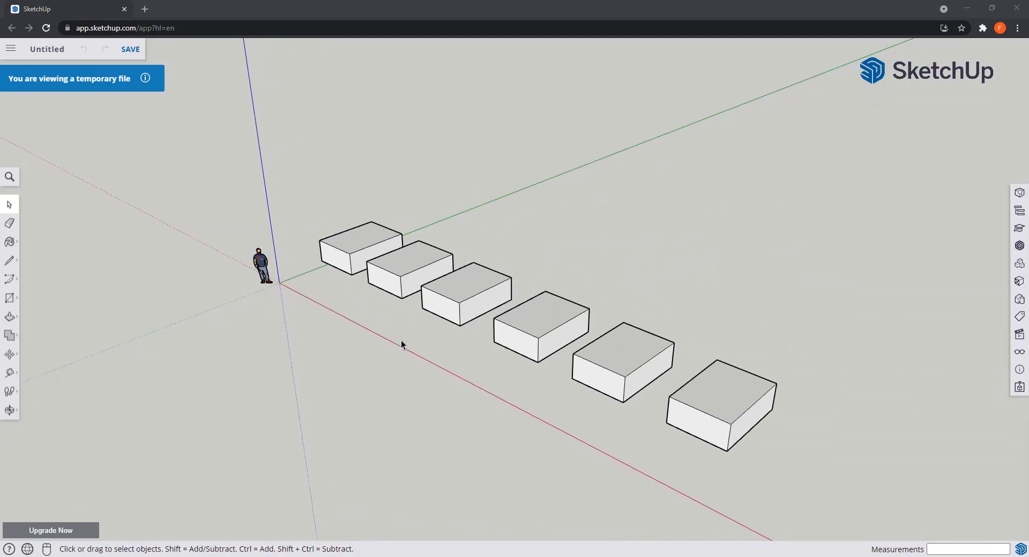
Step: Select the fifth box in the row, and replace that selection with the sixth box farthest from the figure
click(535, 370)
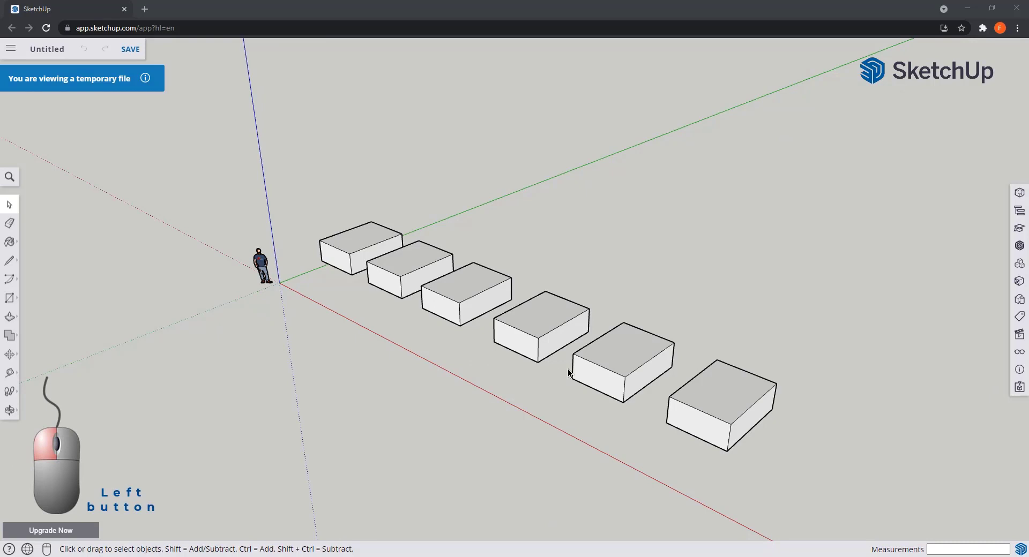
click(606, 368)
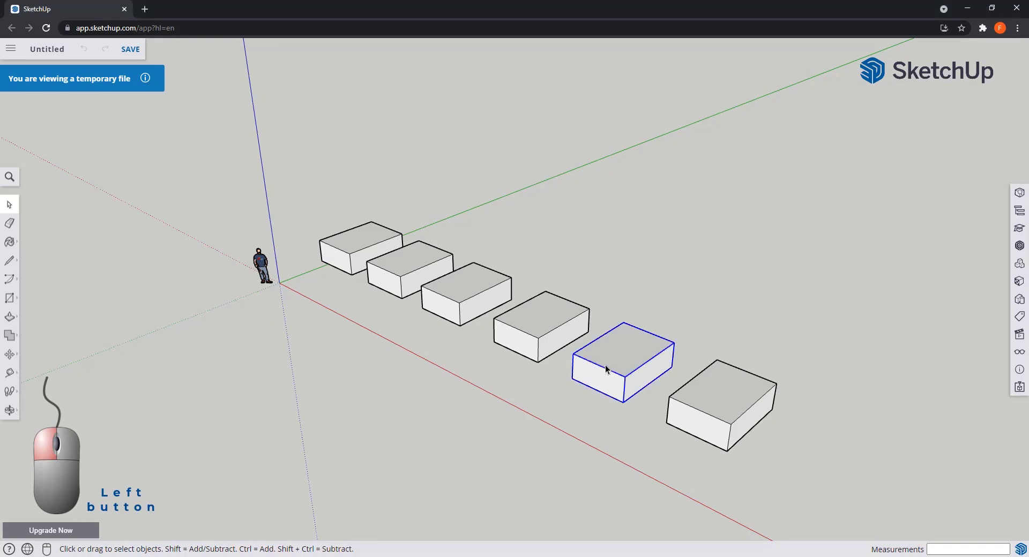
click(685, 390)
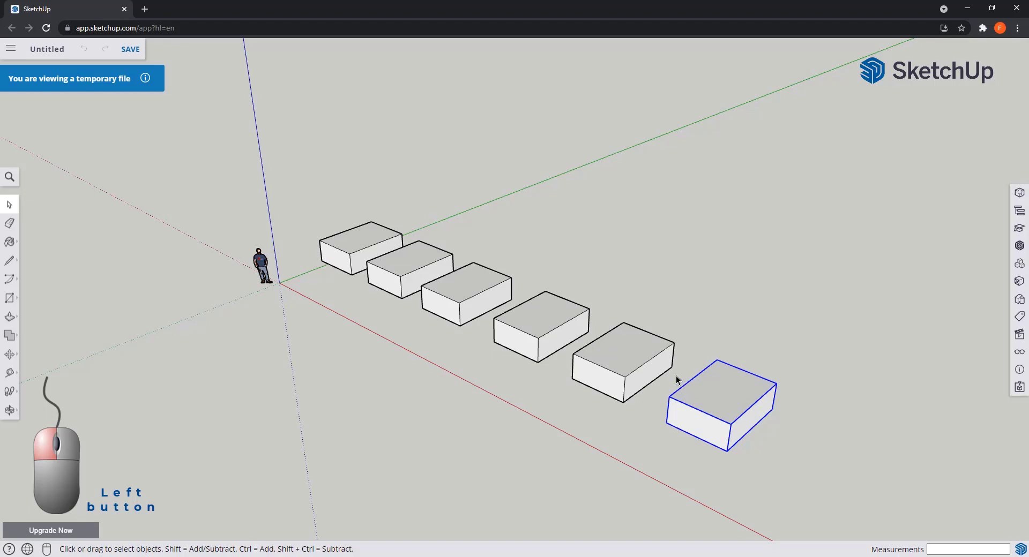
Step: Add the fourth box to the selected sixth box, toggle the fifth box in and out of the selection, and show the selection's context commands
shift+click(649, 363)
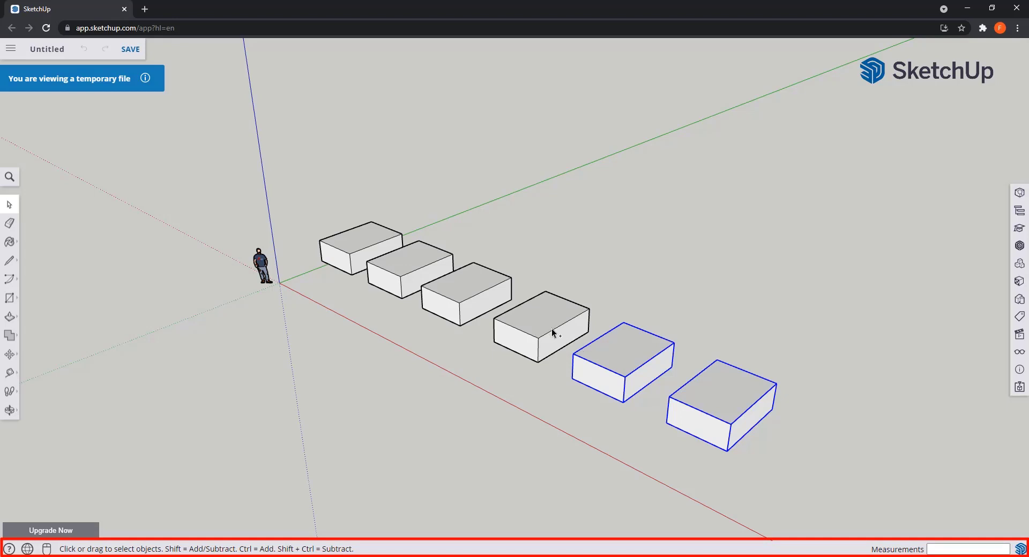
shift+click(637, 368)
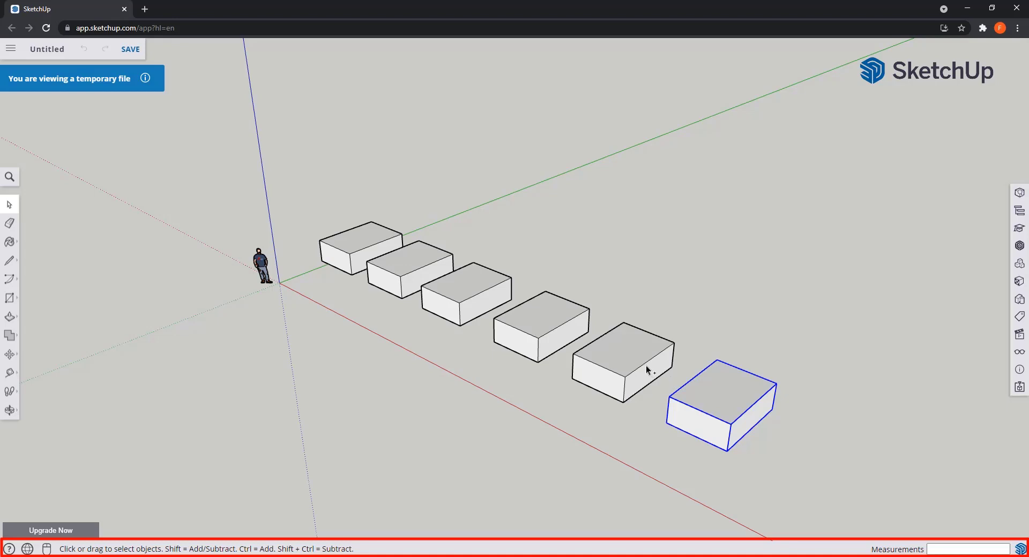
shift+click(644, 367)
shift+click(548, 335)
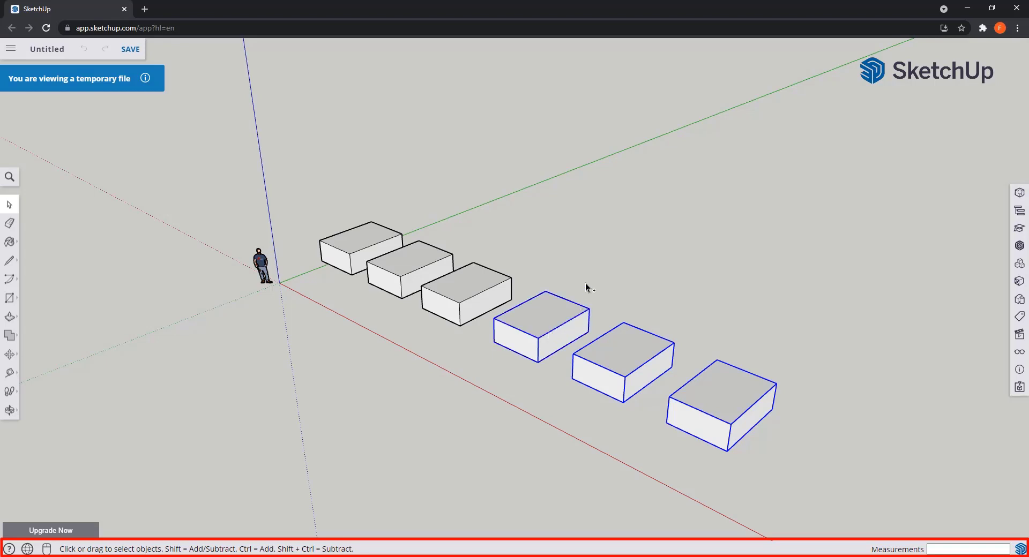
shift+click(614, 330)
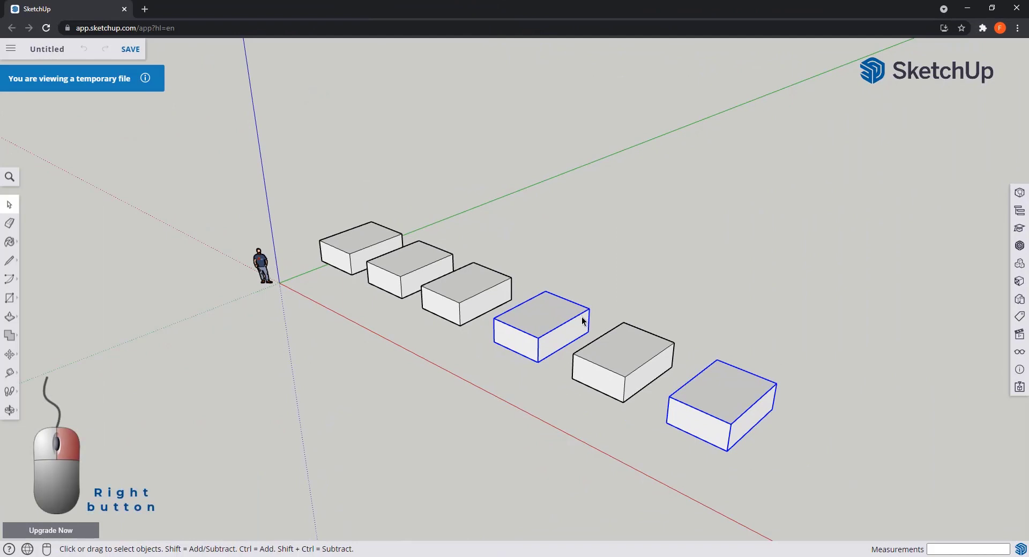
right_click(575, 318)
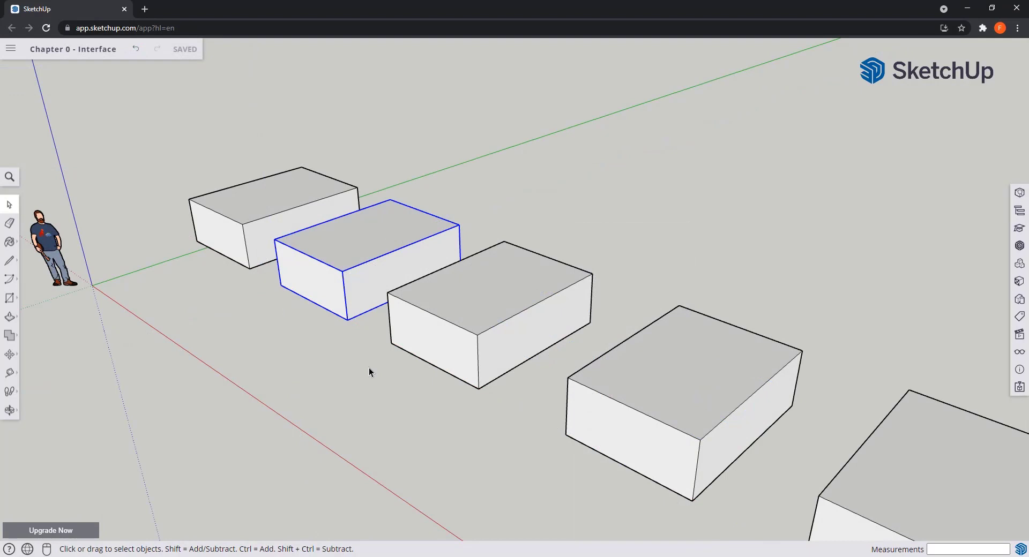
Step: Explode the second box from the figure into separate faces and edges
click(369, 373)
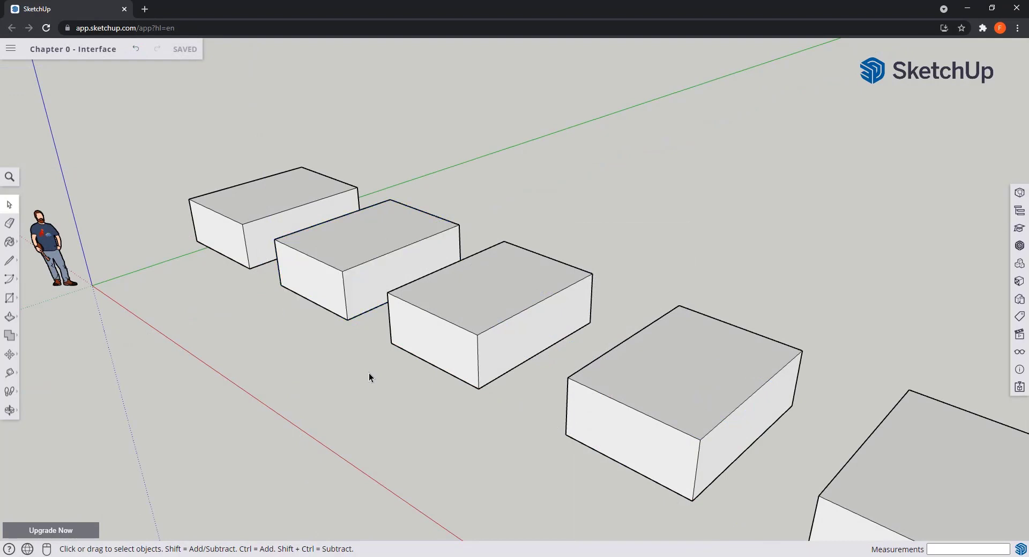
click(343, 297)
right_click(343, 297)
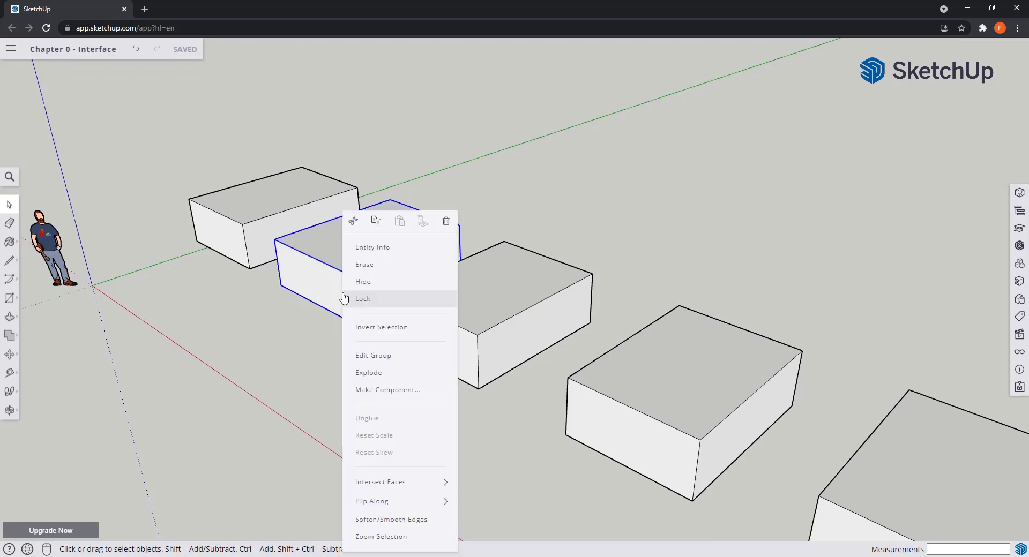
click(387, 373)
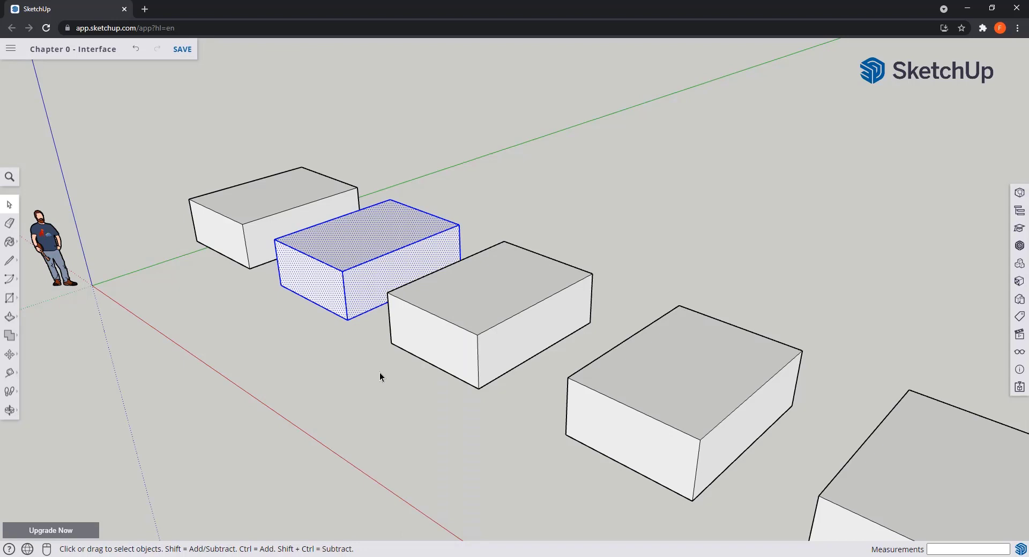
Step: Examine the context commands available for the exploded box's top face and for its front vertical edge
click(380, 372)
click(362, 243)
right_click(362, 243)
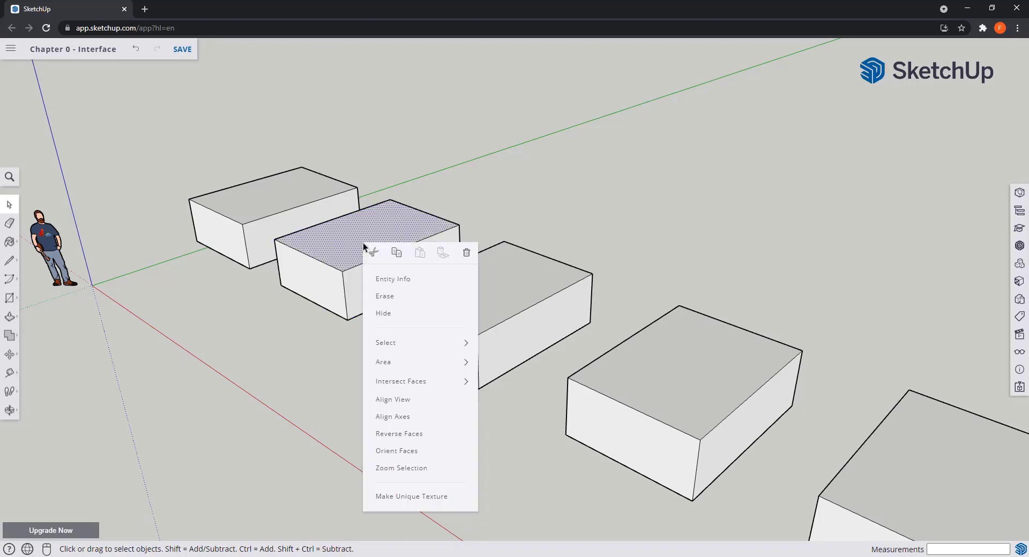
mouse_move(441, 370)
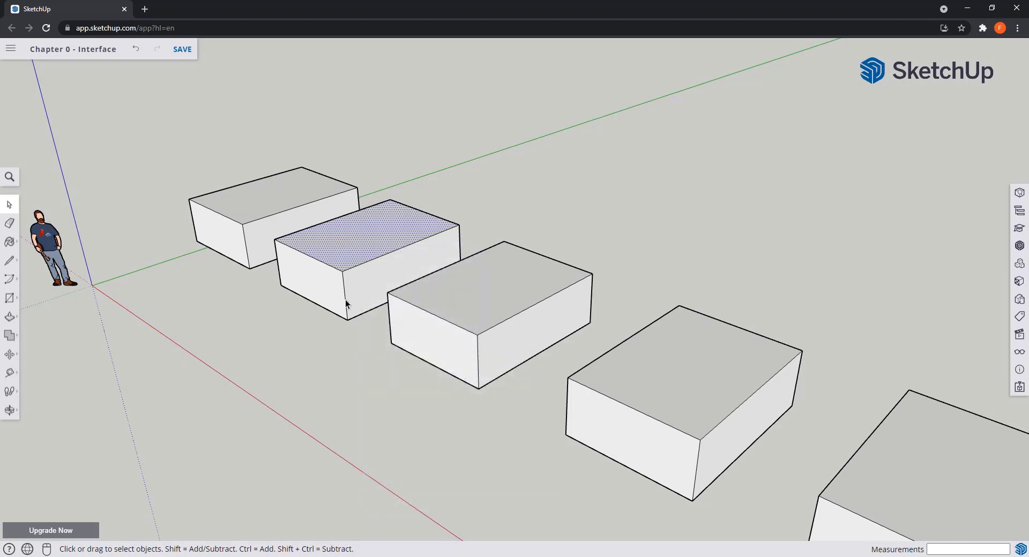
click(345, 303)
right_click(346, 304)
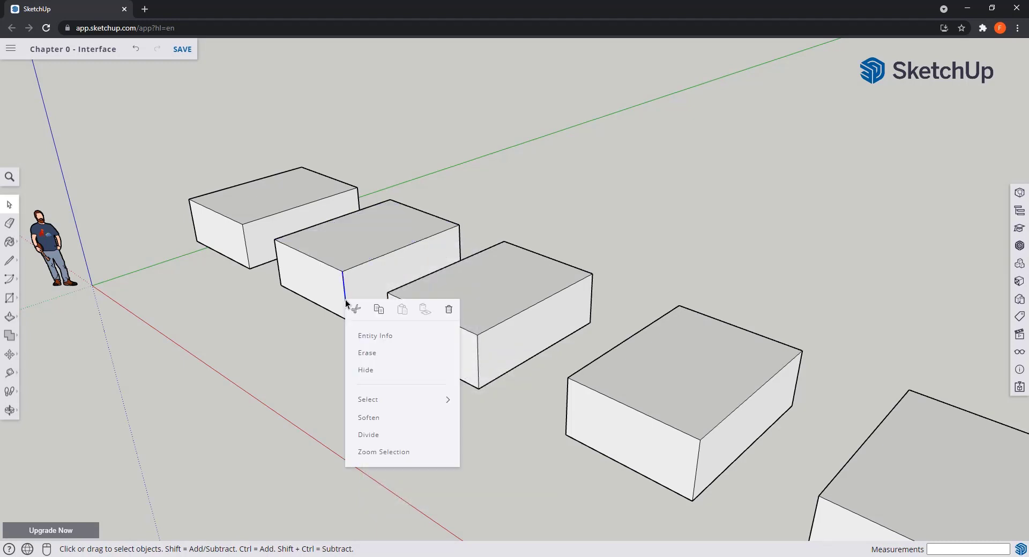
mouse_move(431, 405)
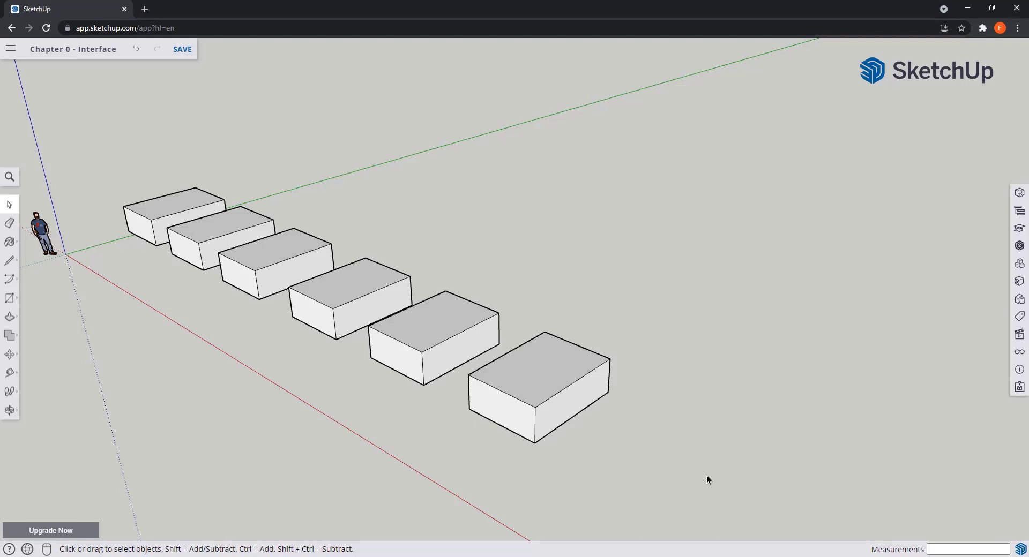
Step: Select the last three boxes in the row with a crossing selection that only partly covers some of them
drag(706, 477, 622, 414)
drag(622, 414, 447, 322)
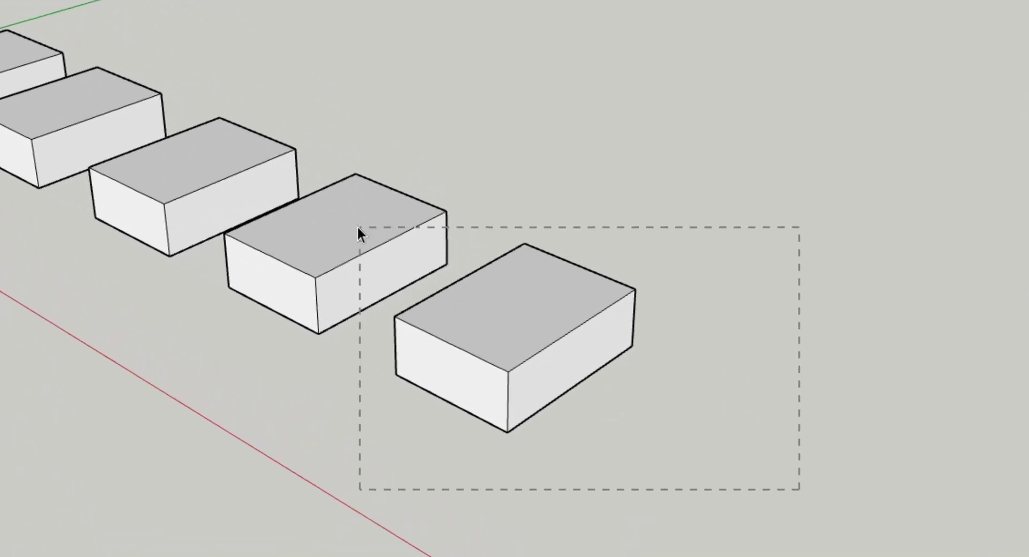
drag(358, 227, 252, 158)
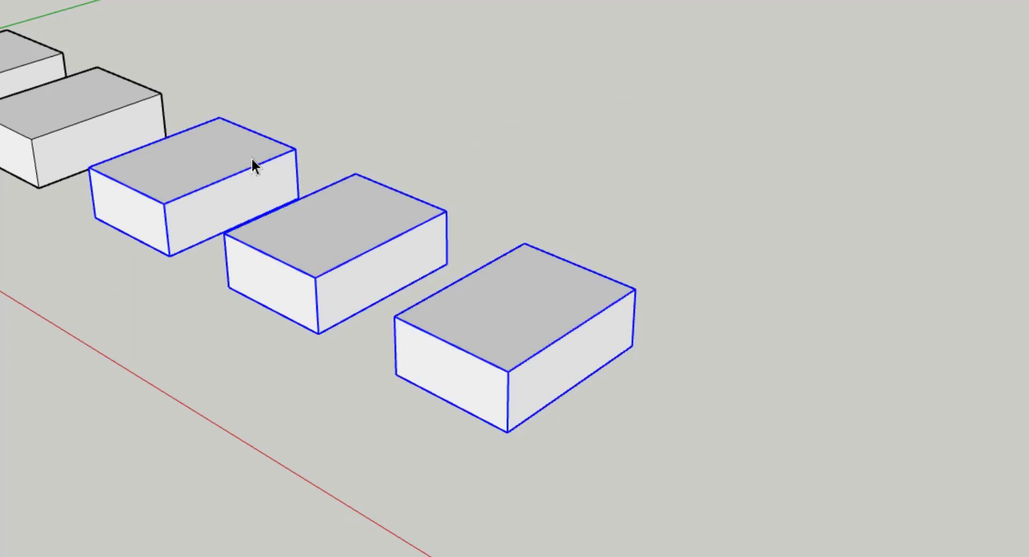
Step: Clear the selection, select the fifth box by enclosing it completely in a selection window, and deselect it
click(156, 355)
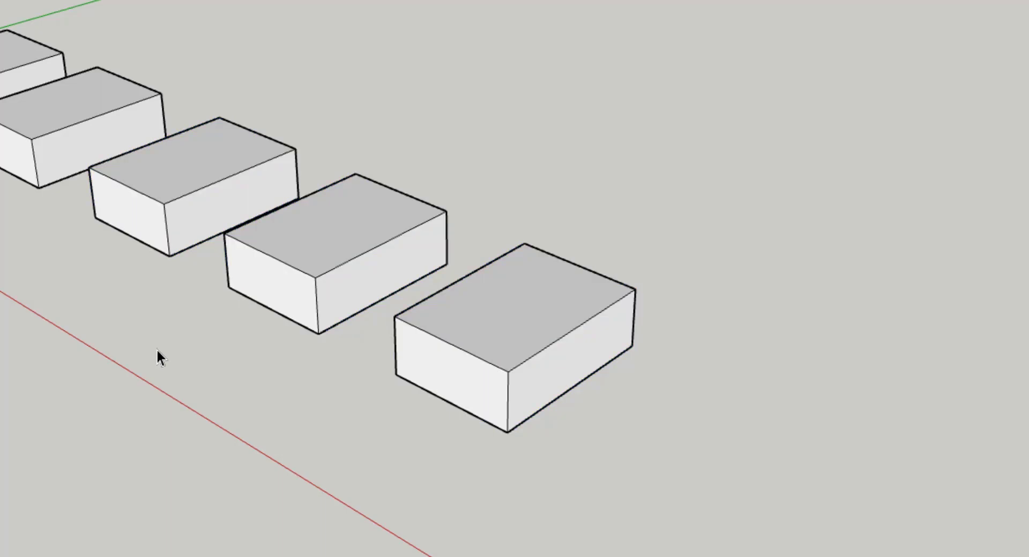
drag(157, 348, 270, 308)
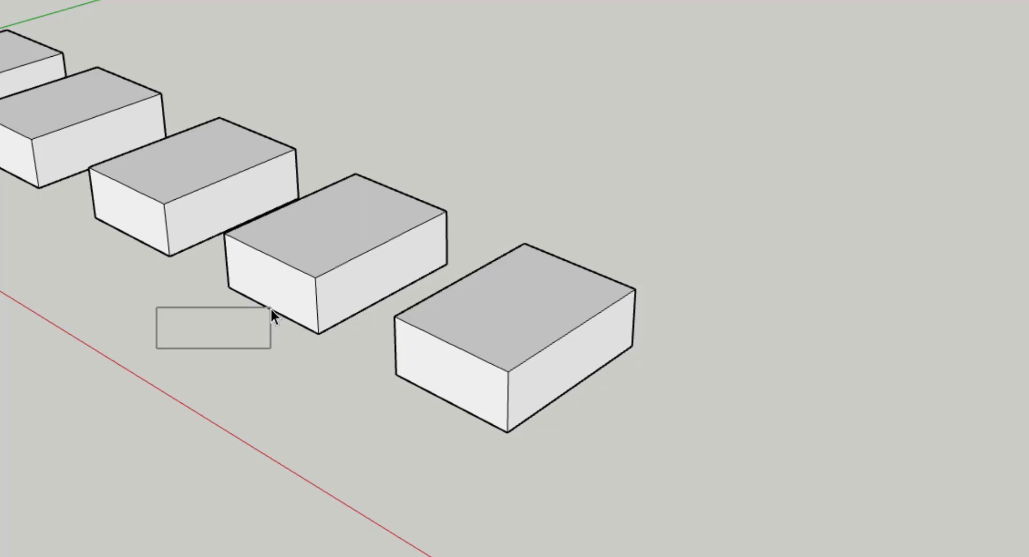
drag(270, 308, 550, 154)
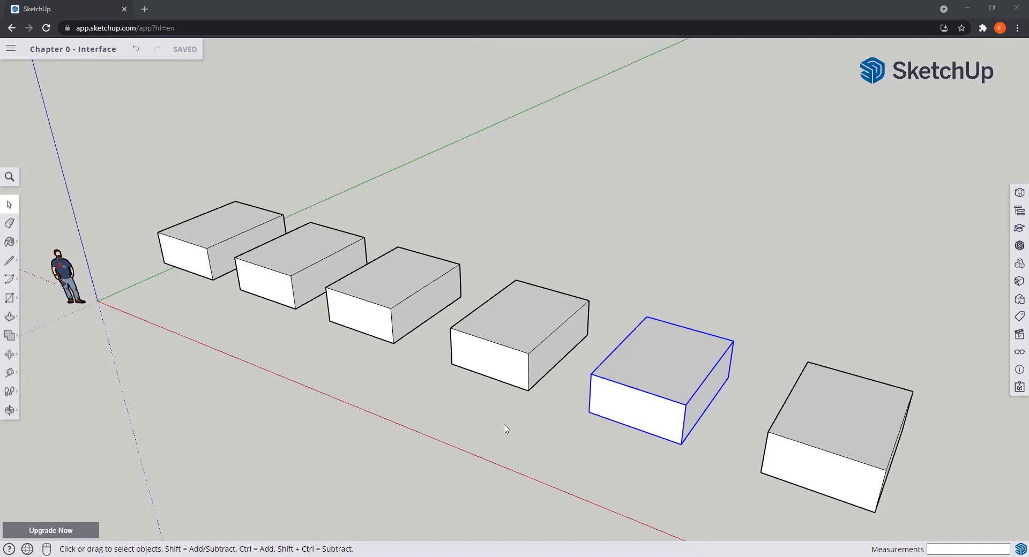
click(505, 428)
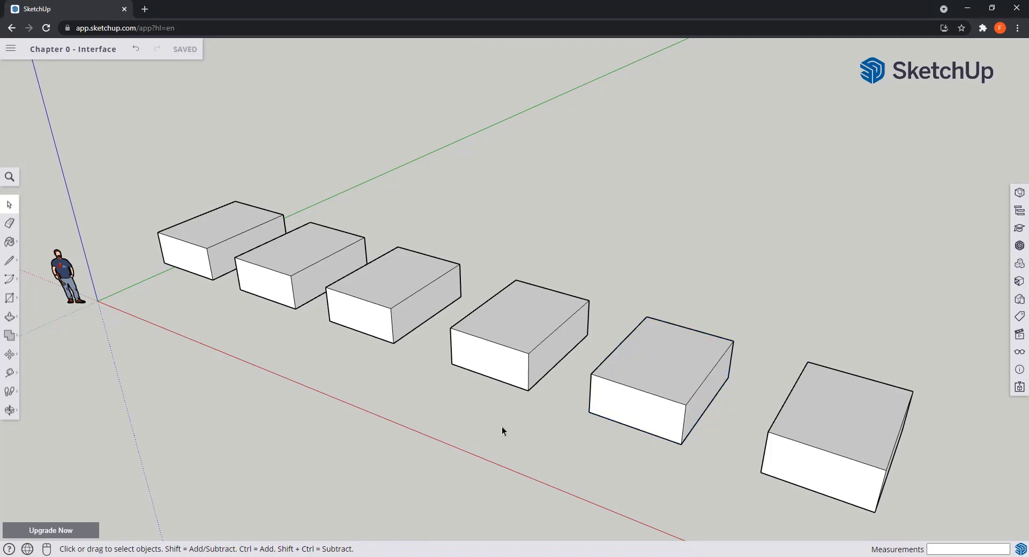
Step: Orbit around the row of boxes with the Orbit tool, and shift the view with the Pan tool
key(o)
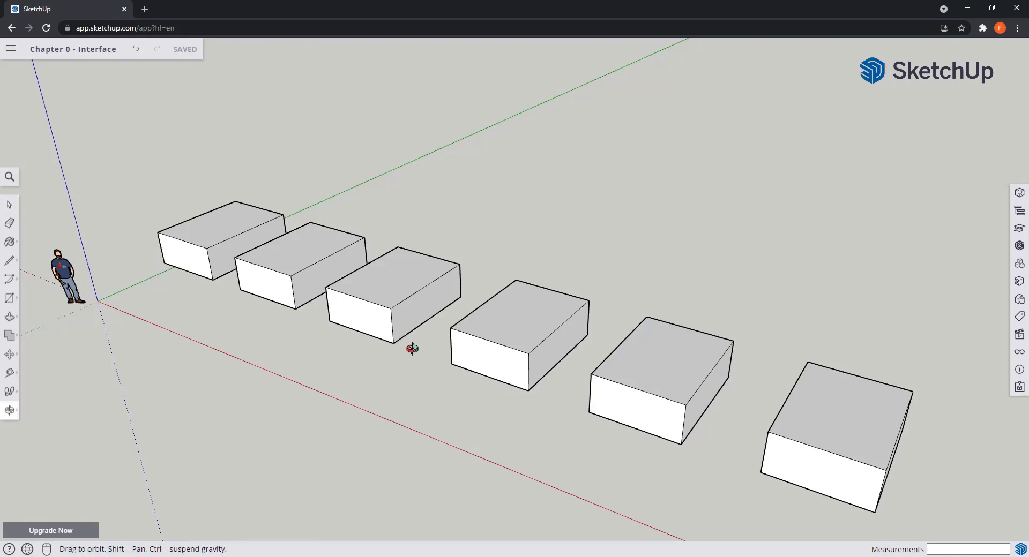
drag(412, 349, 533, 285)
key(space)
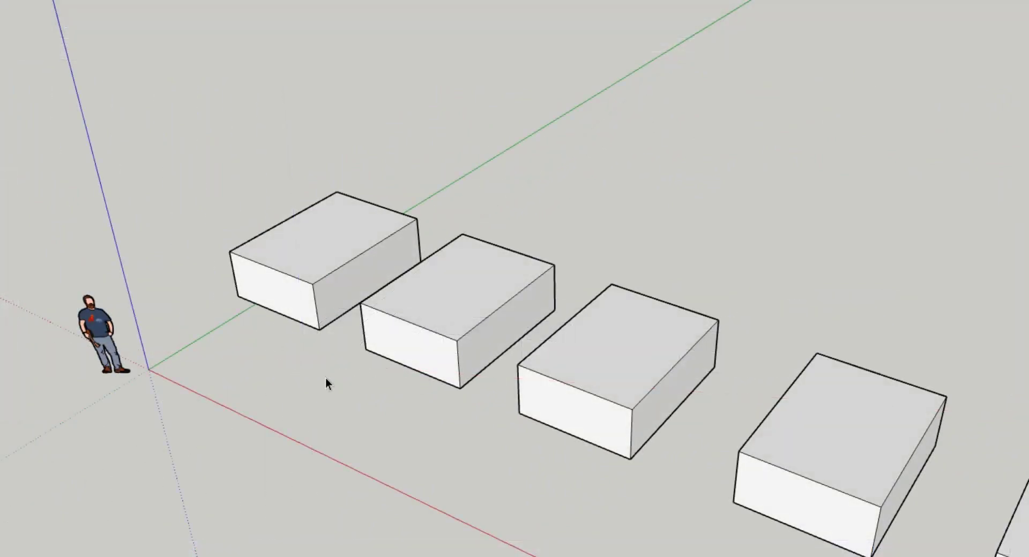
key(o)
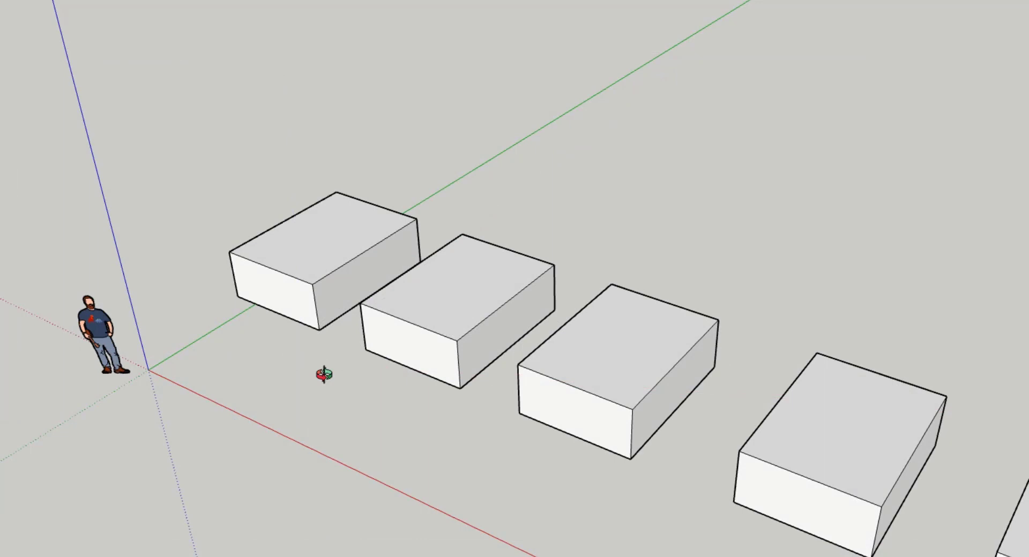
key(h)
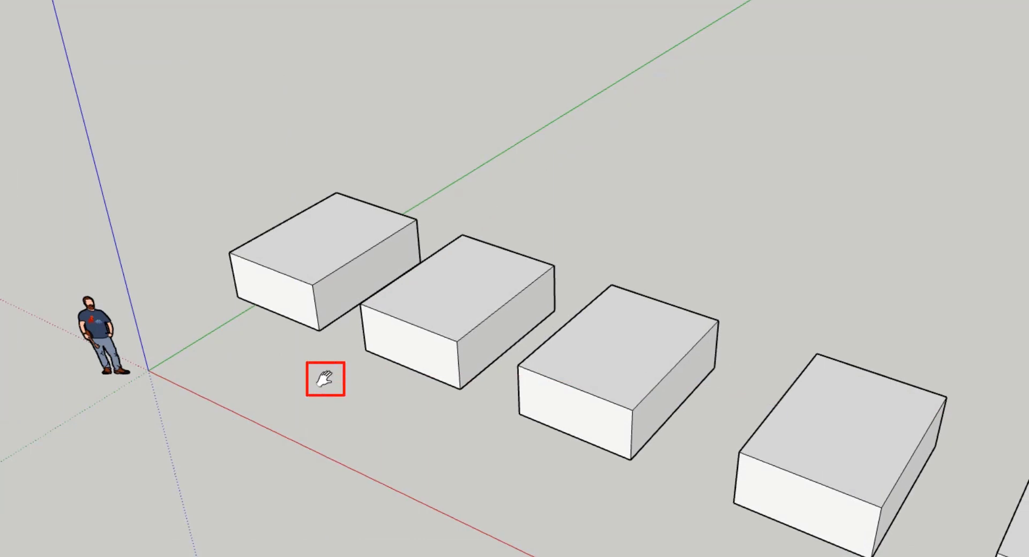
drag(648, 344, 397, 341)
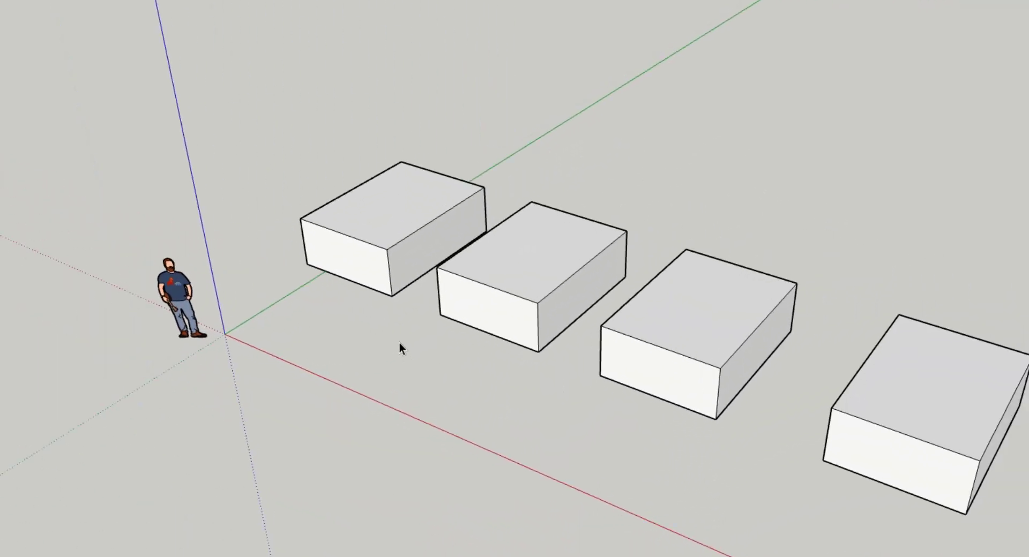
Step: Pan along the row of boxes, orbit the model, and zoom in on the standing figure beside the origin
mouse_move(399, 347)
mouse_down()
mouse_move(471, 336)
mouse_move(804, 406)
mouse_move(164, 247)
mouse_up()
shift+middle_drag(163, 248, 145, 244)
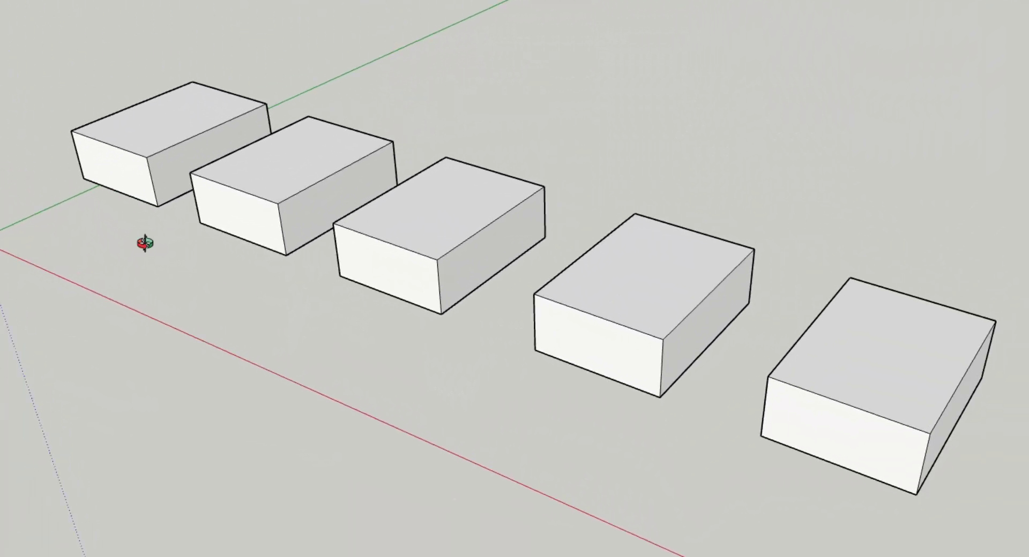
mouse_move(378, 348)
middle_down()
mouse_move(530, 402)
mouse_move(681, 413)
mouse_move(766, 382)
mouse_move(399, 394)
mouse_move(443, 409)
mouse_move(604, 434)
mouse_move(686, 349)
mouse_move(548, 281)
mouse_move(2, 213)
mouse_move(207, 317)
mouse_move(321, 354)
middle_up()
scroll(259, 308, up, 5)
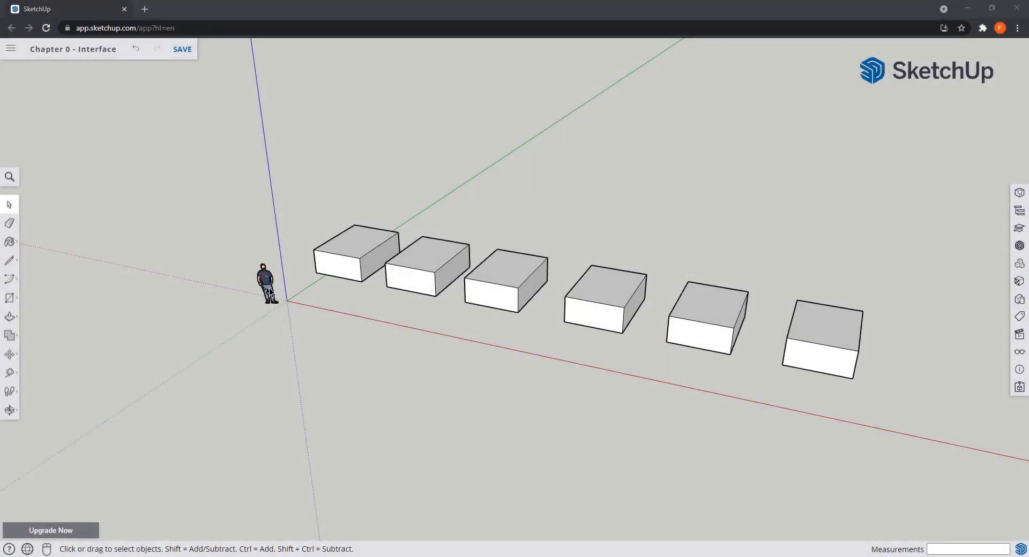
scroll(270, 292, up, 5)
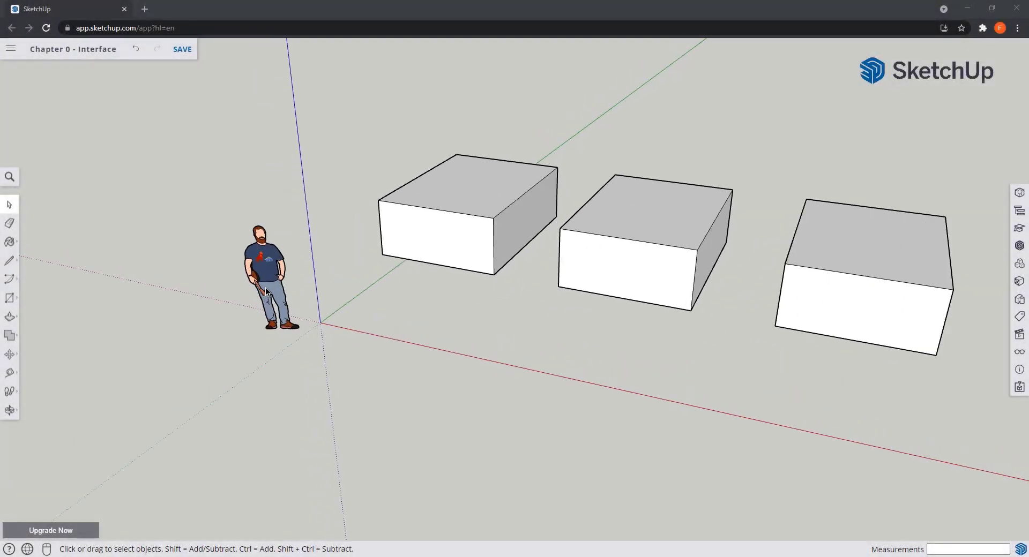
Step: Zoom in on the standing figure and orbit around the row of boxes to view it from above and other sides
scroll(266, 292, up, 2)
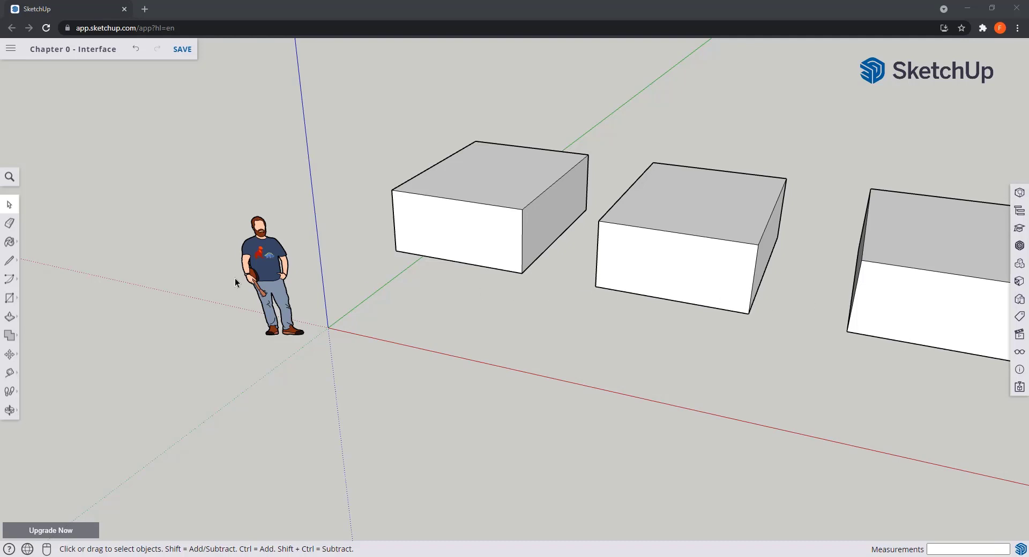
middle_drag(88, 271, 160, 176)
middle_drag(367, 323, 422, 403)
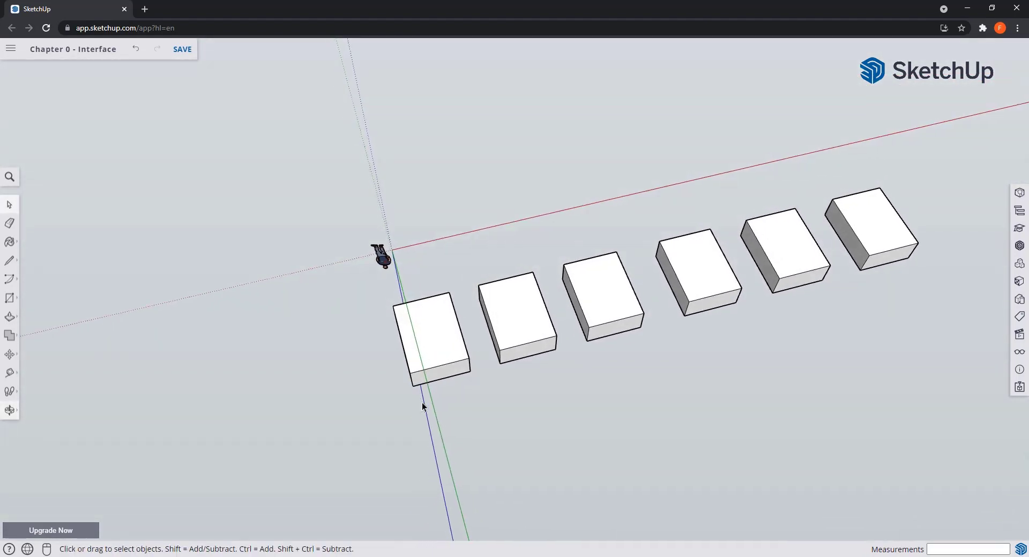
middle_drag(137, 70, 602, 430)
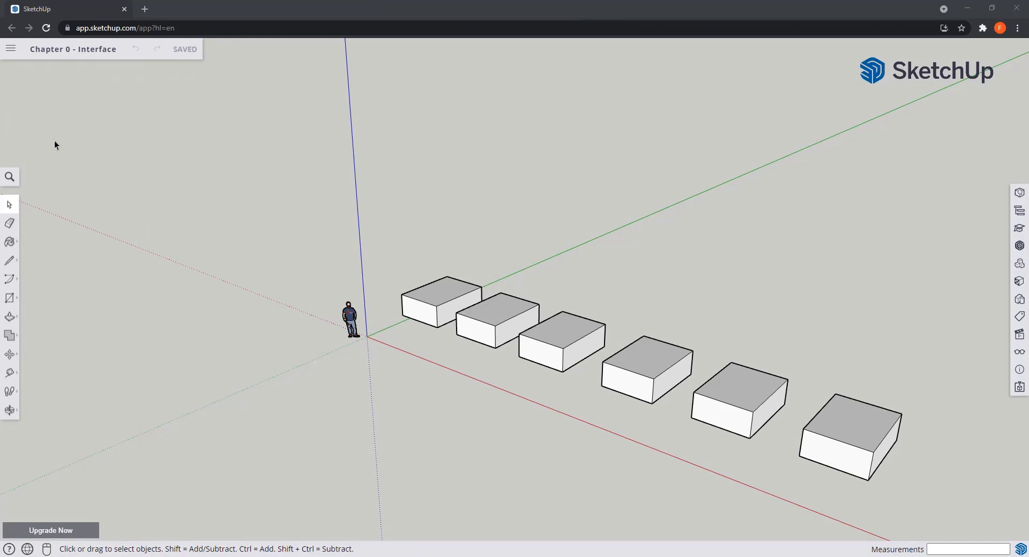
Step: Look through the file commands for opening, importing, exporting and downloading a model
click(7, 52)
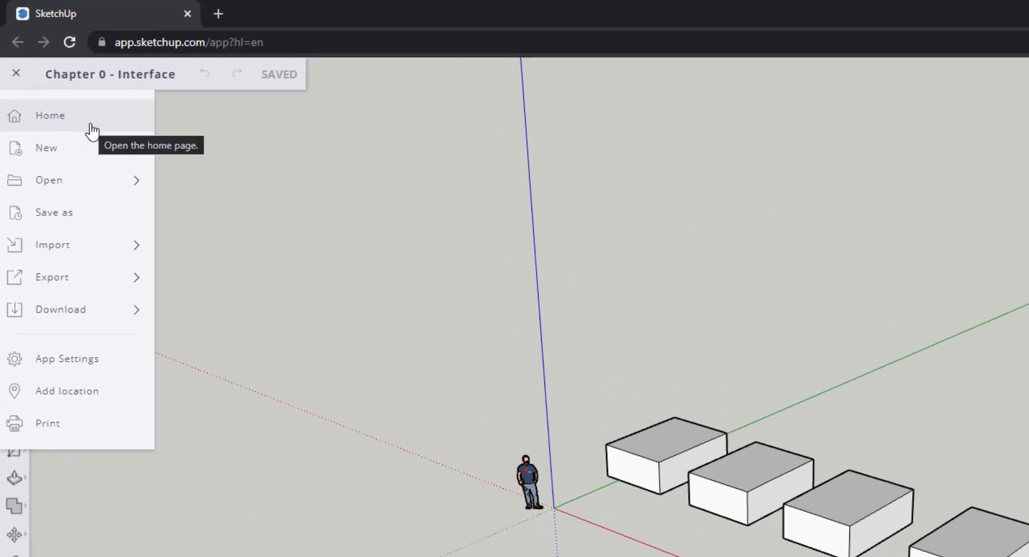
click(91, 126)
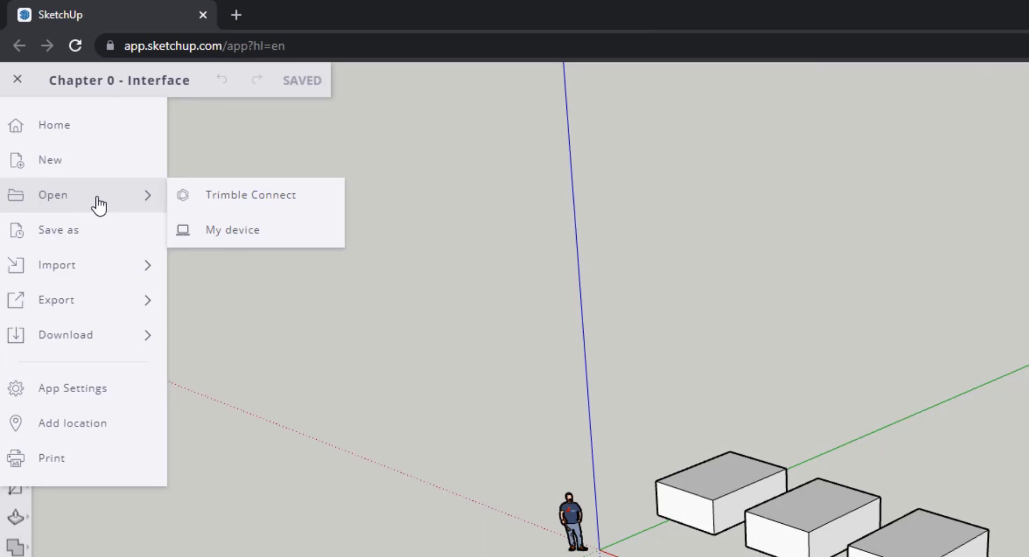
click(299, 207)
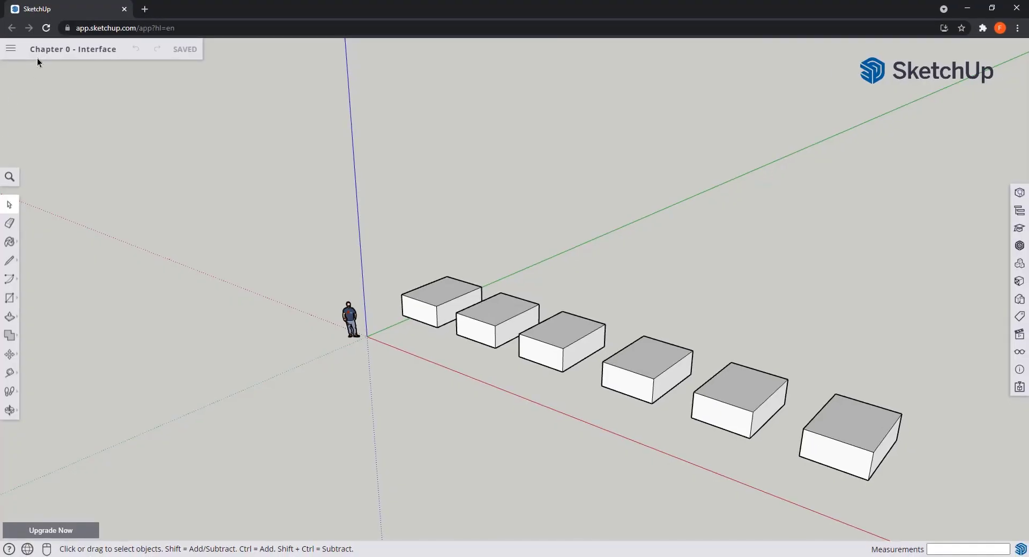
click(22, 78)
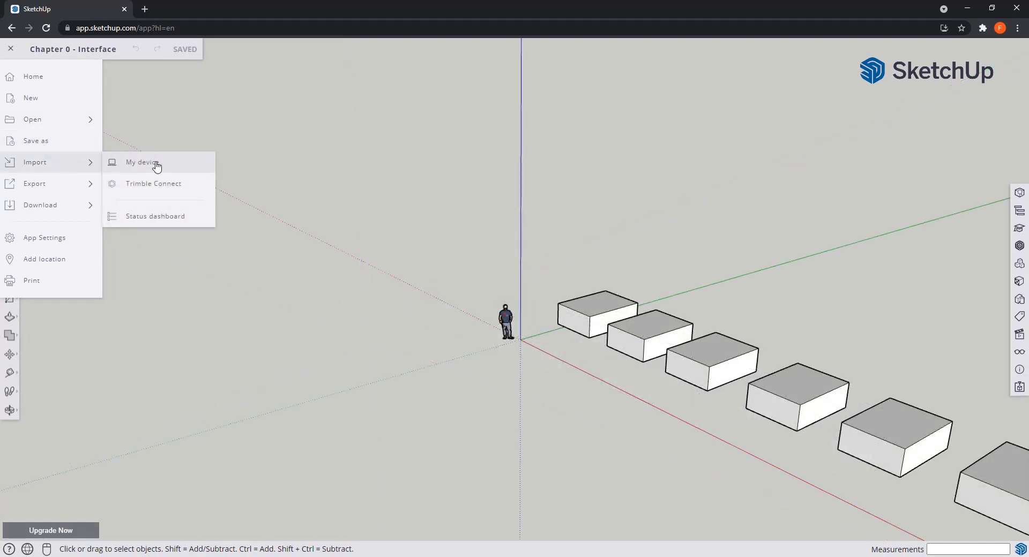
click(142, 162)
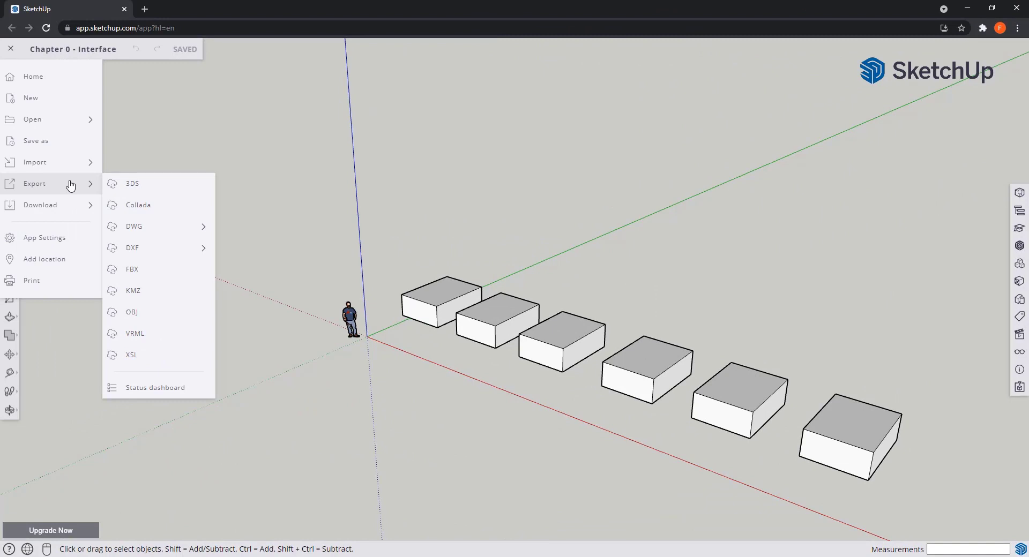
mouse_move(55, 208)
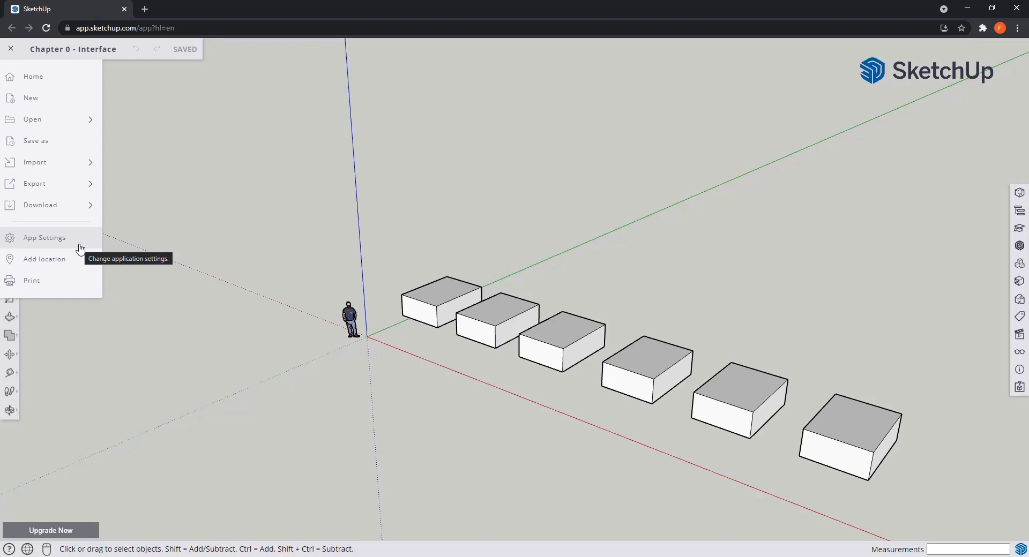
Step: Review the General application settings, including the available languages and the default template units
click(79, 247)
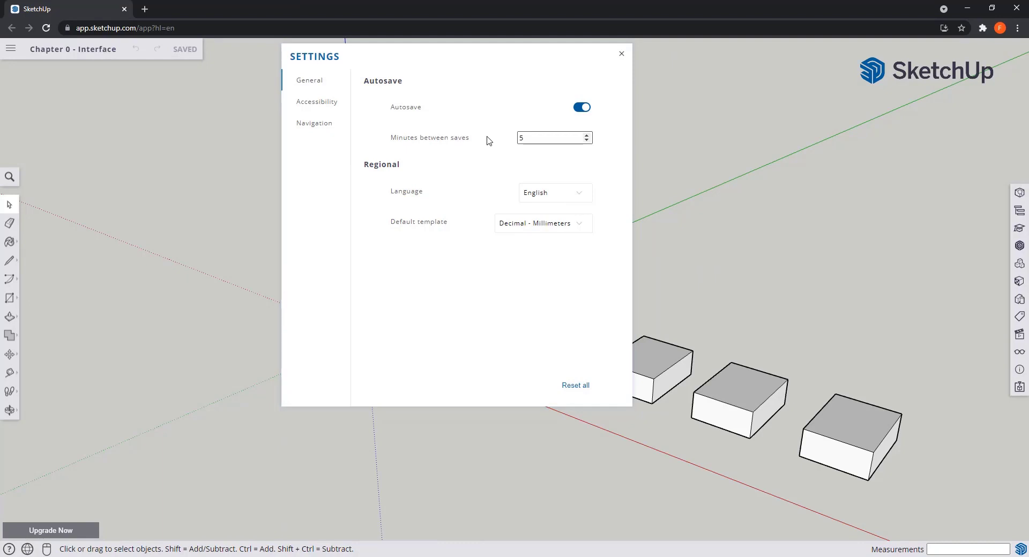
click(580, 198)
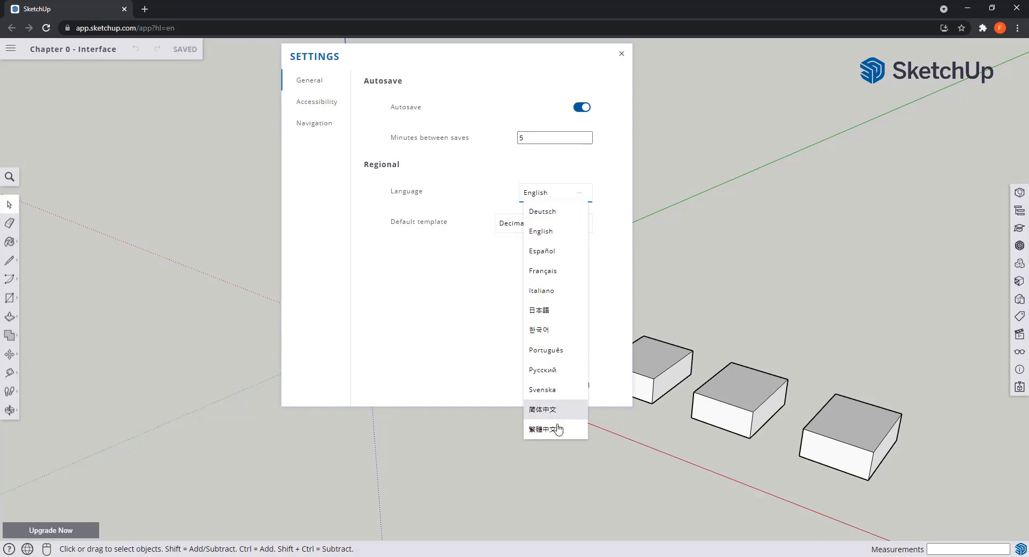
click(608, 304)
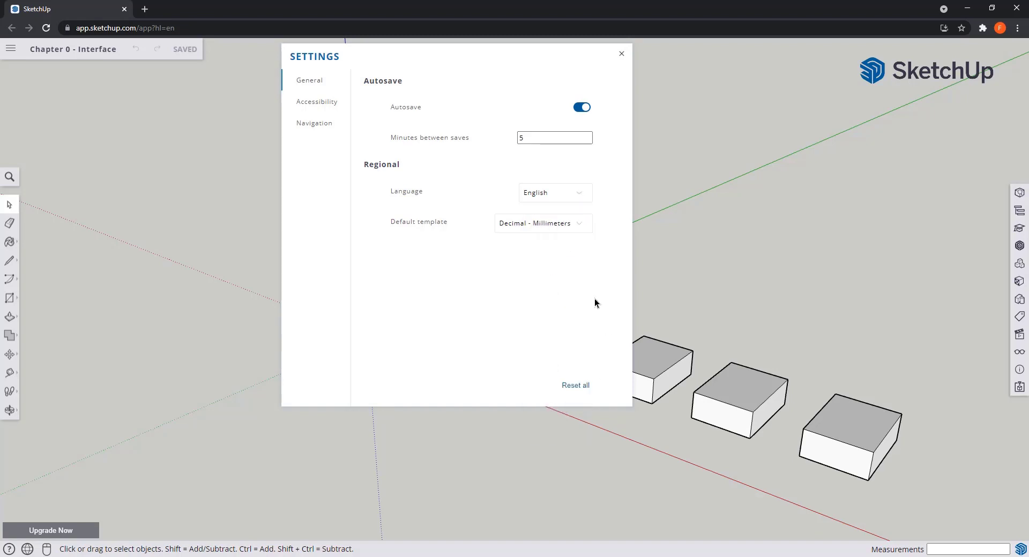
click(577, 229)
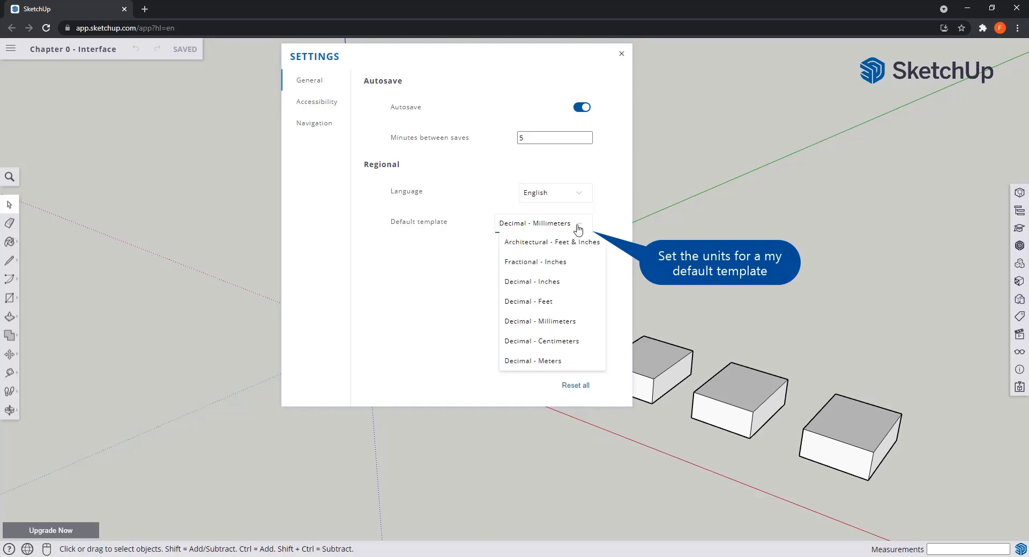
click(619, 343)
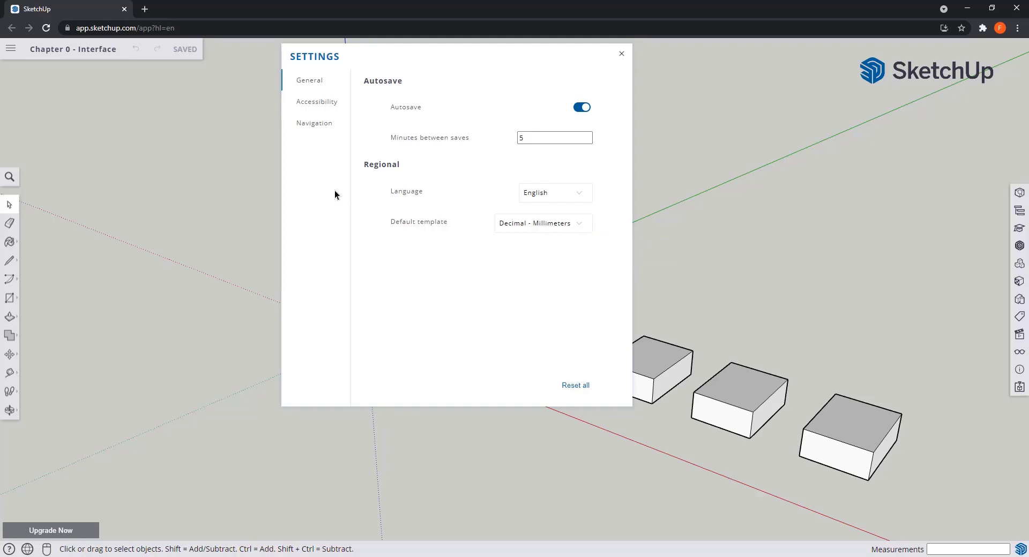
Step: Show the Accessibility settings for axis colors and move the dialog clear of the boxes and axes
click(327, 104)
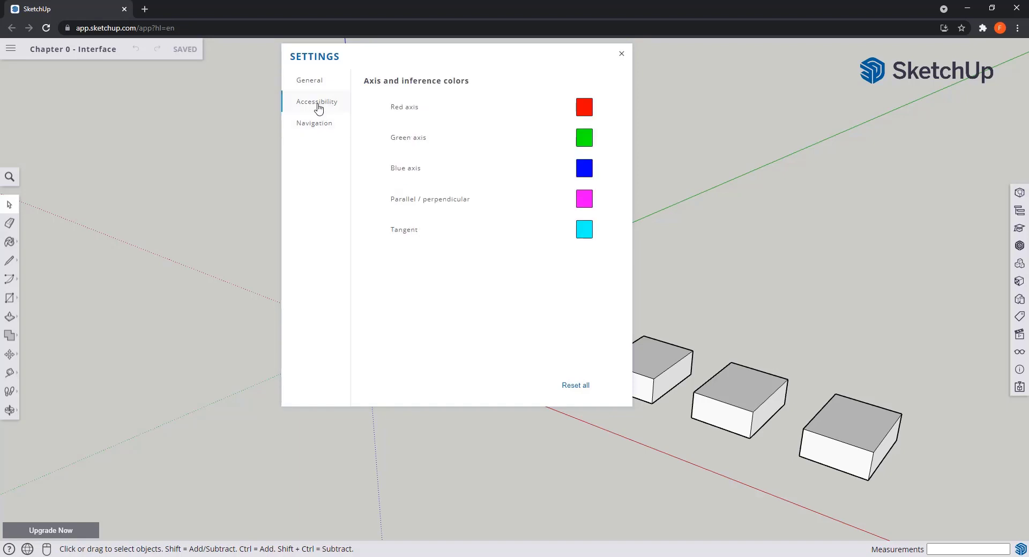
click(467, 60)
drag(466, 59, 181, 143)
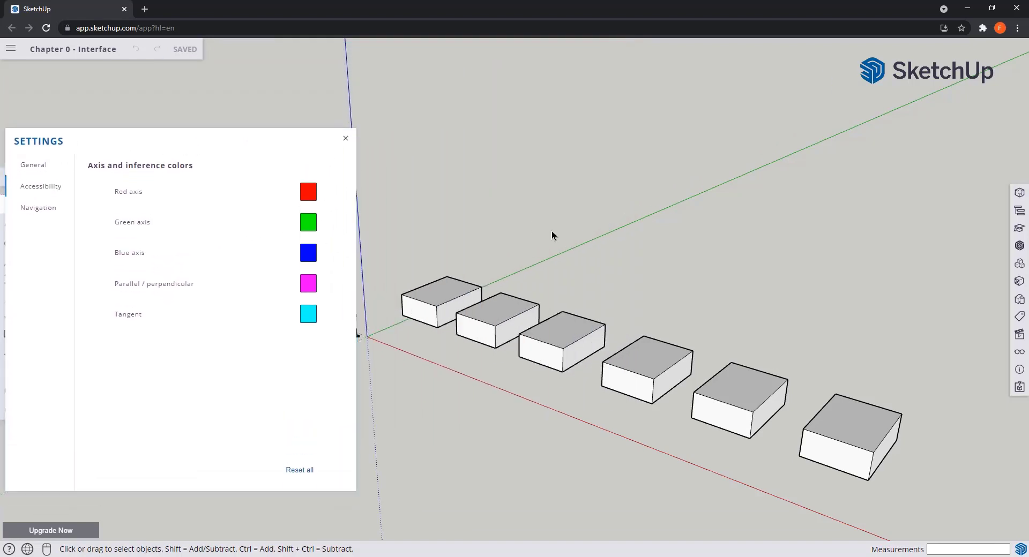
middle_drag(552, 232, 394, 231)
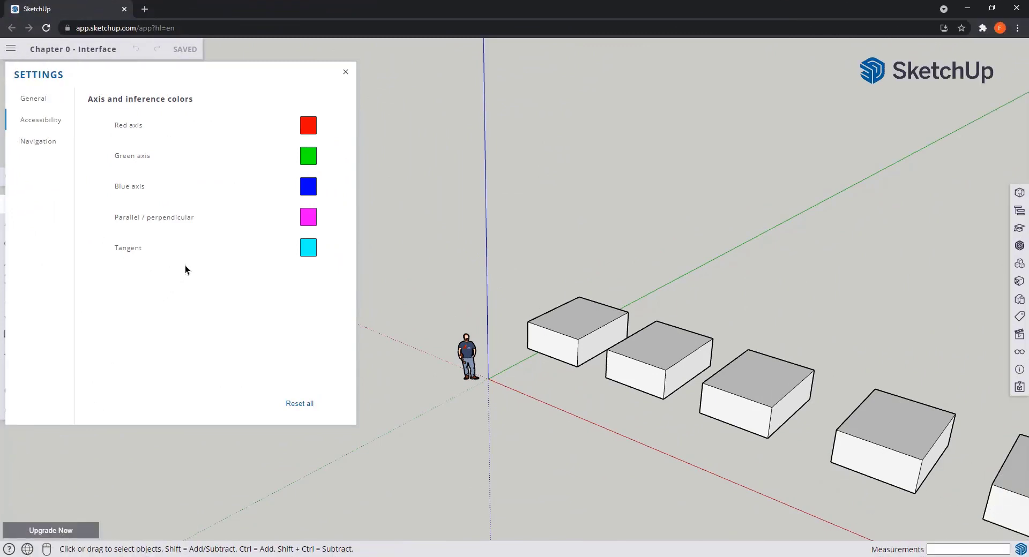
Step: Try yellow, #FFDD0000, as the color of the blue axis
click(313, 194)
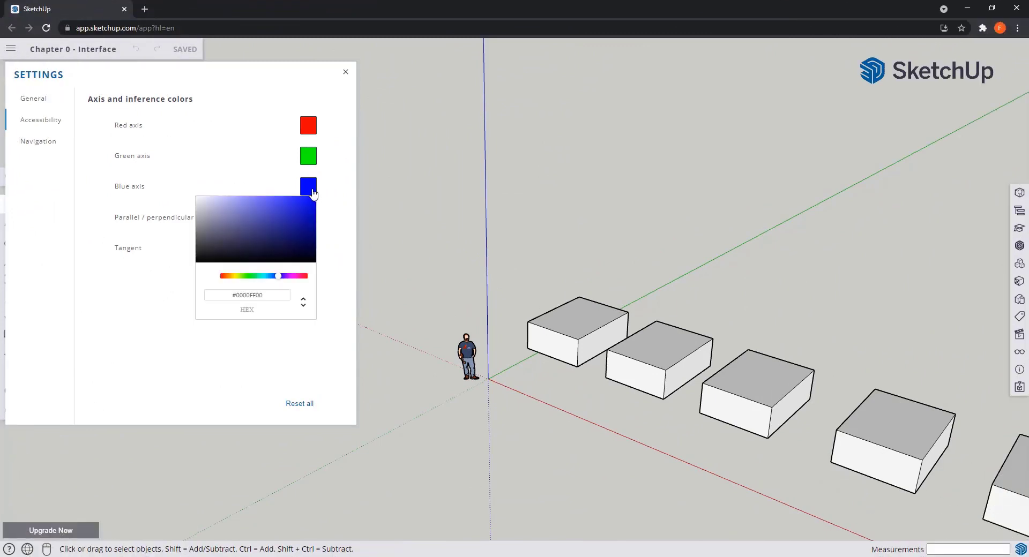
click(235, 276)
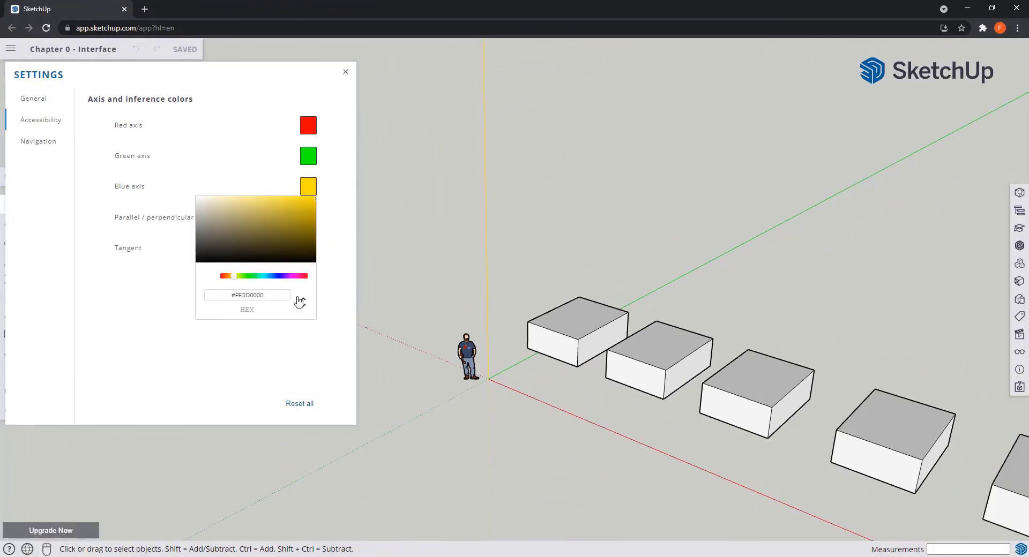
click(295, 335)
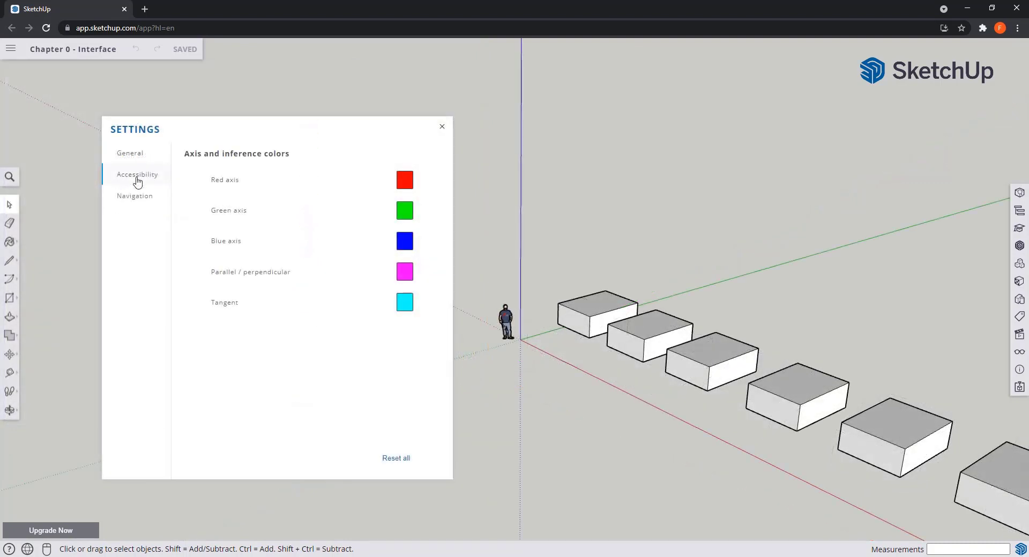
Step: Review the Navigation settings and the input device choices, and close the settings
click(136, 196)
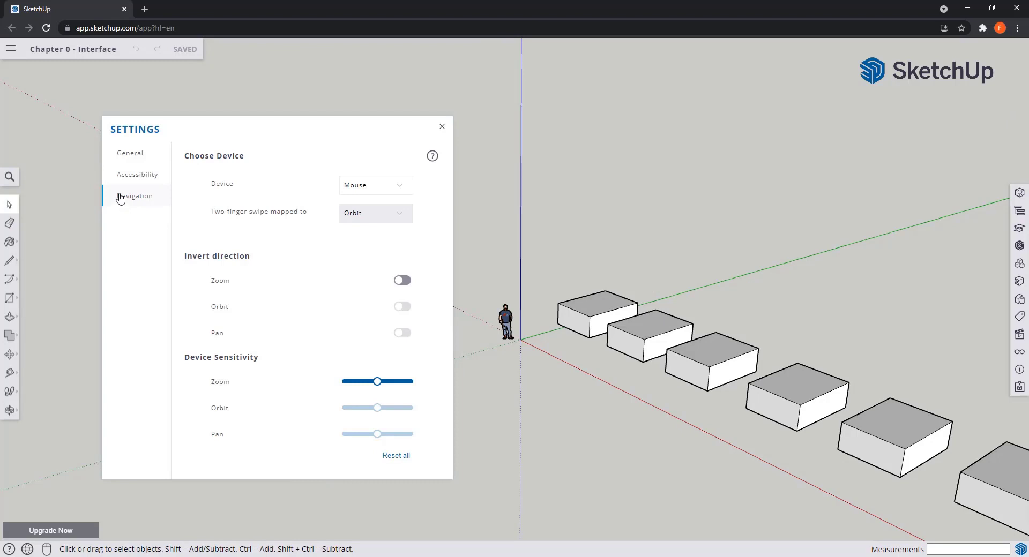
click(386, 192)
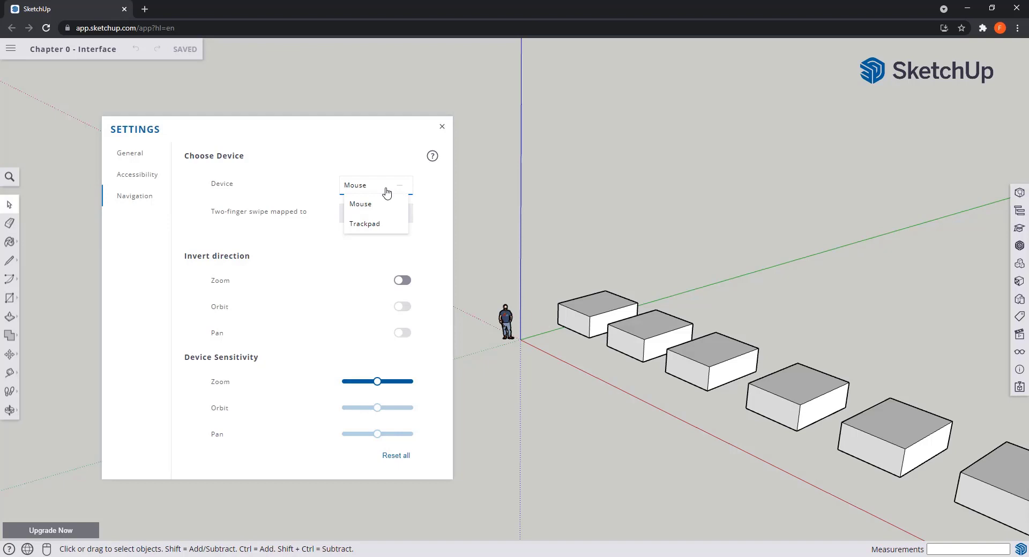
click(386, 192)
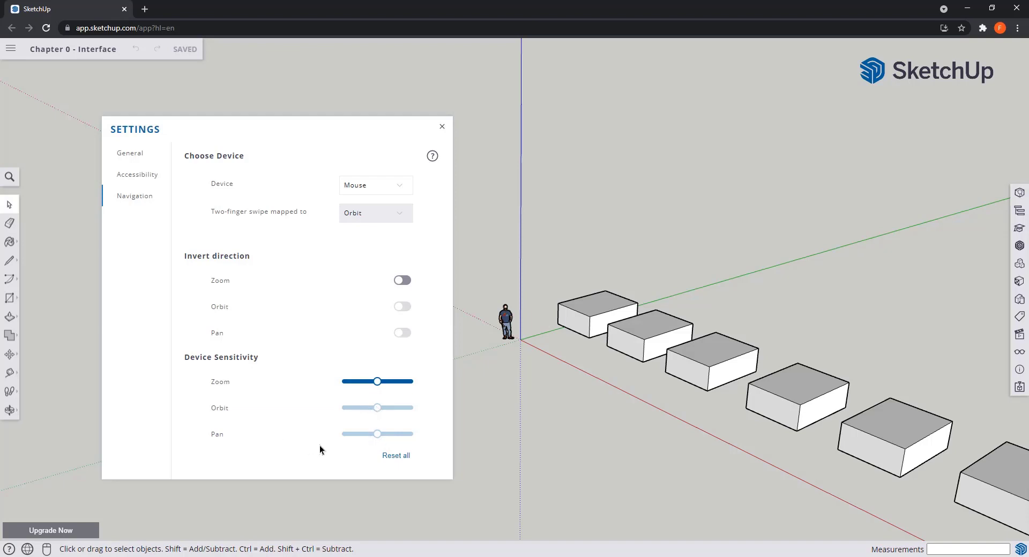
click(442, 127)
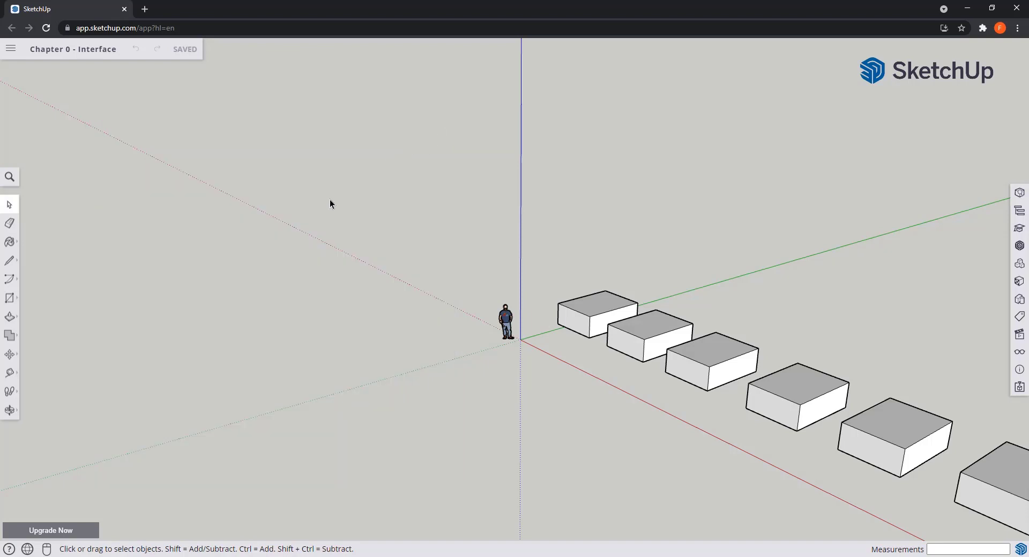
Step: Draw a short curve with the Freehand tool in the empty area beside the standing figure
key(shift+z)
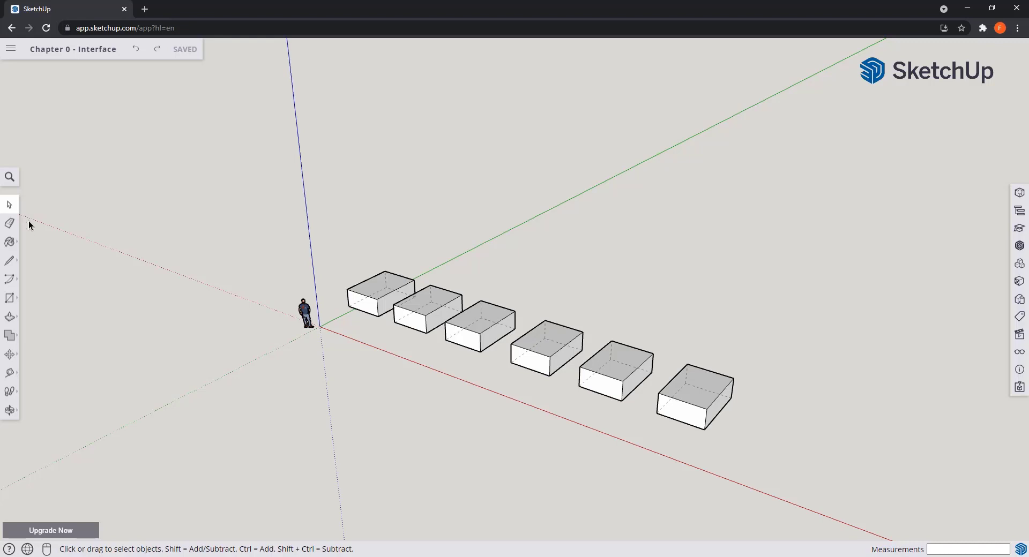
click(8, 263)
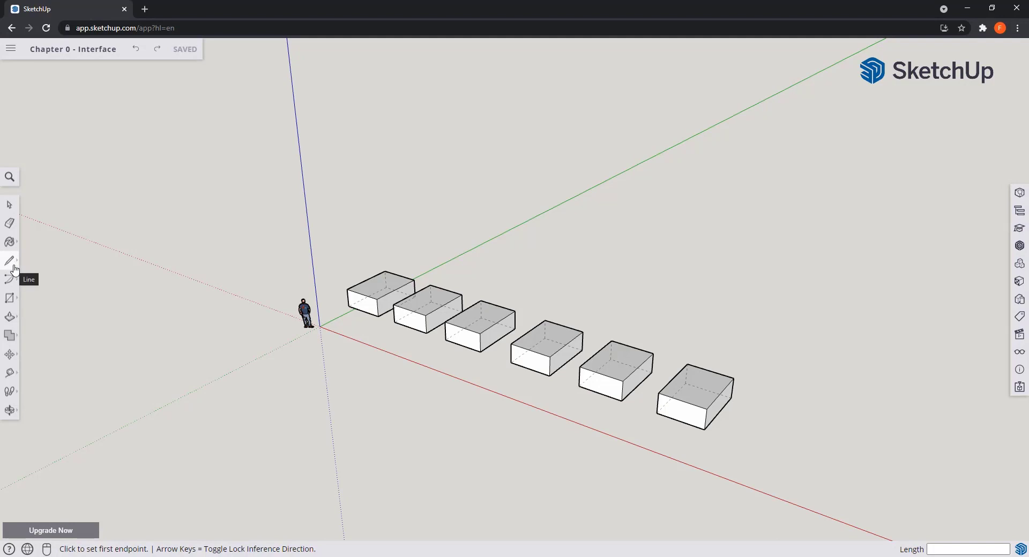
mouse_move(14, 269)
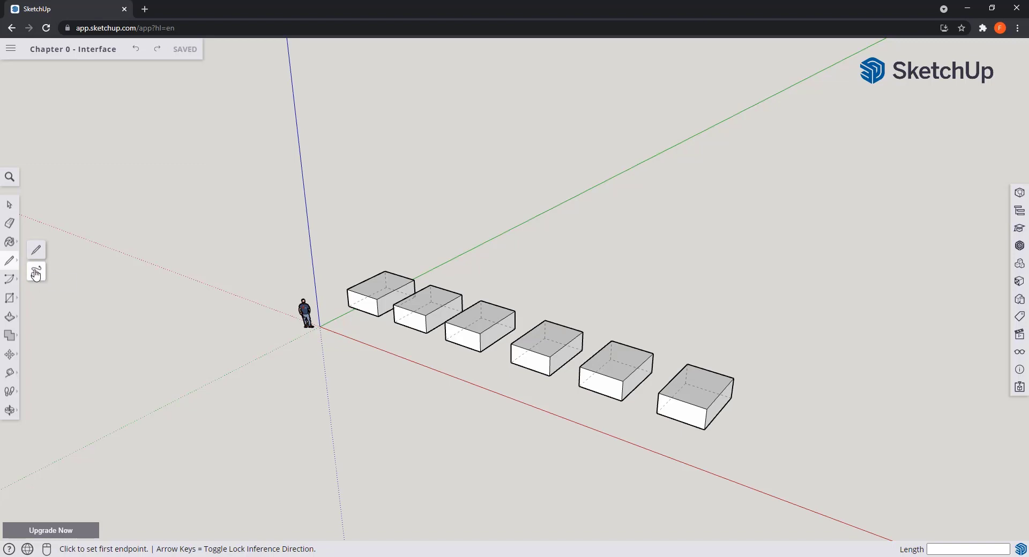
click(36, 272)
mouse_move(69, 281)
mouse_down()
mouse_move(72, 299)
mouse_move(97, 271)
mouse_move(127, 276)
mouse_move(145, 239)
mouse_up()
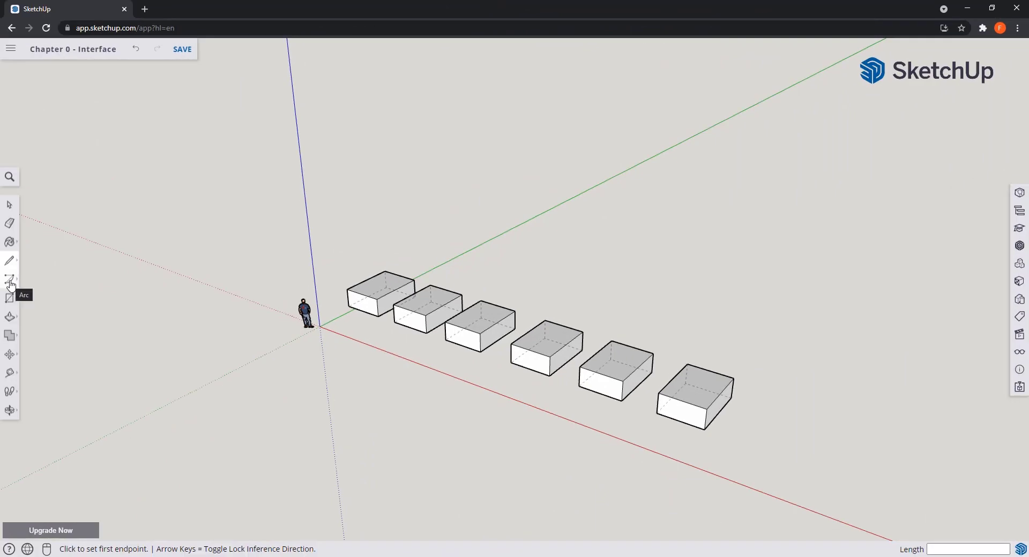
Step: Look through the Arc tool variants and the Solid Tools, try one of the solid tools, and dismiss the upgrade offer
click(10, 284)
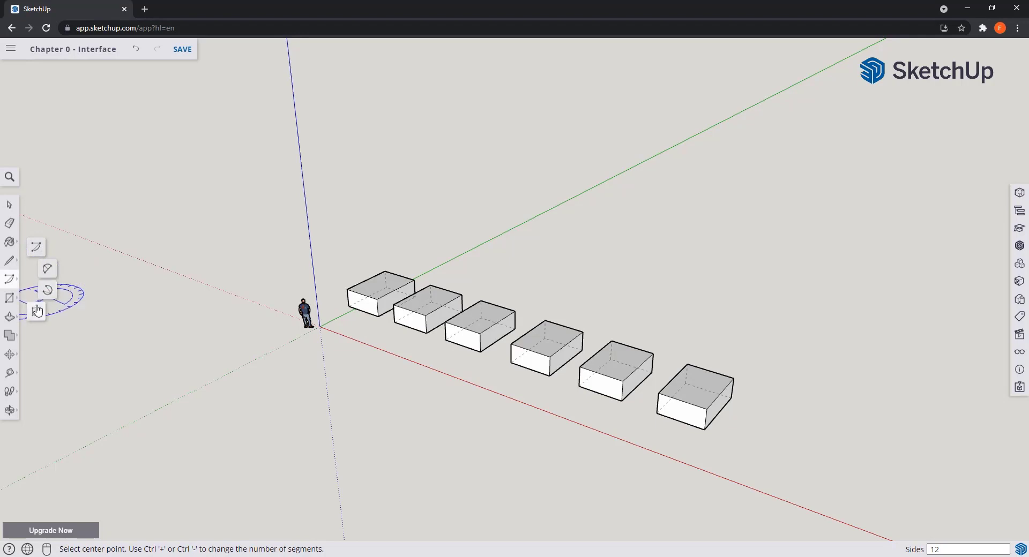
click(11, 356)
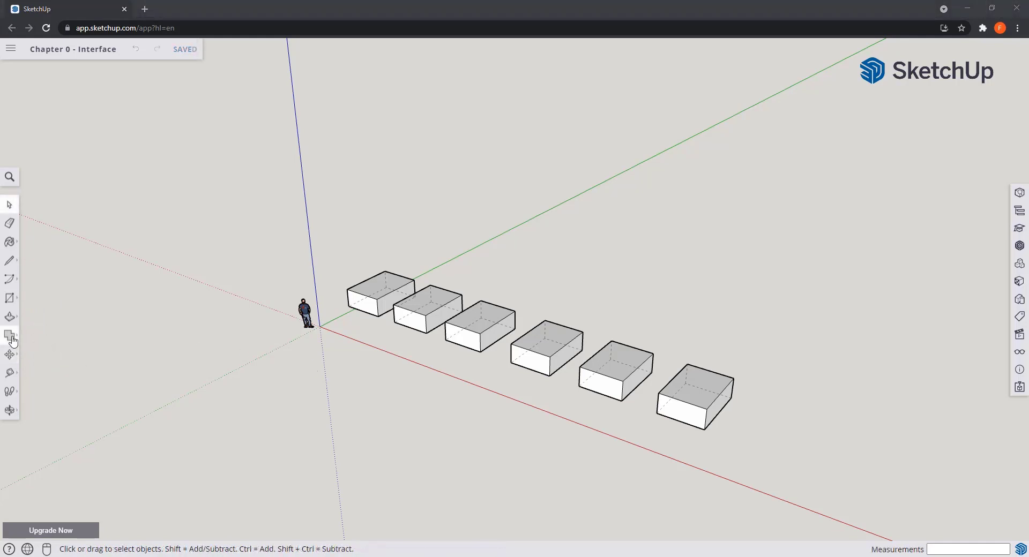
click(13, 341)
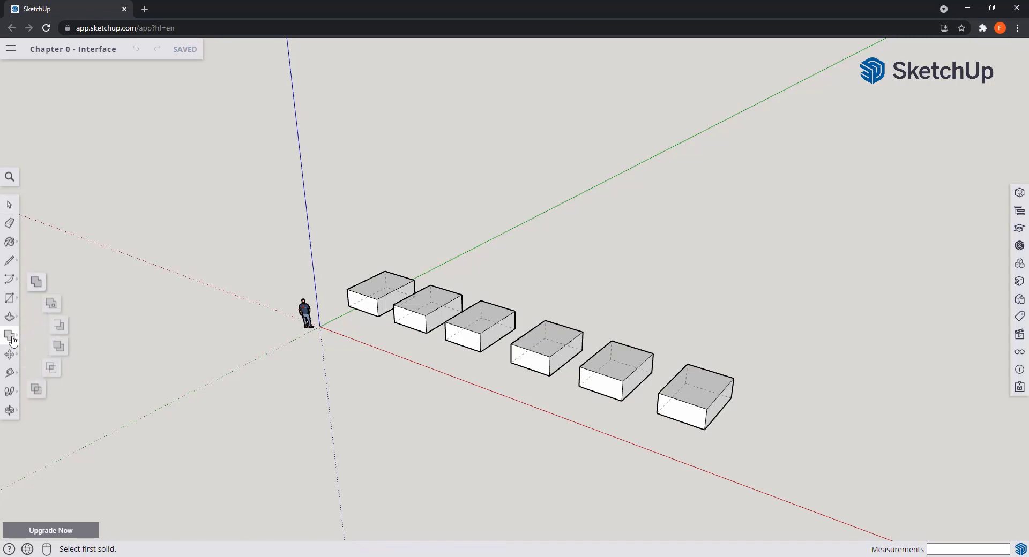
click(52, 306)
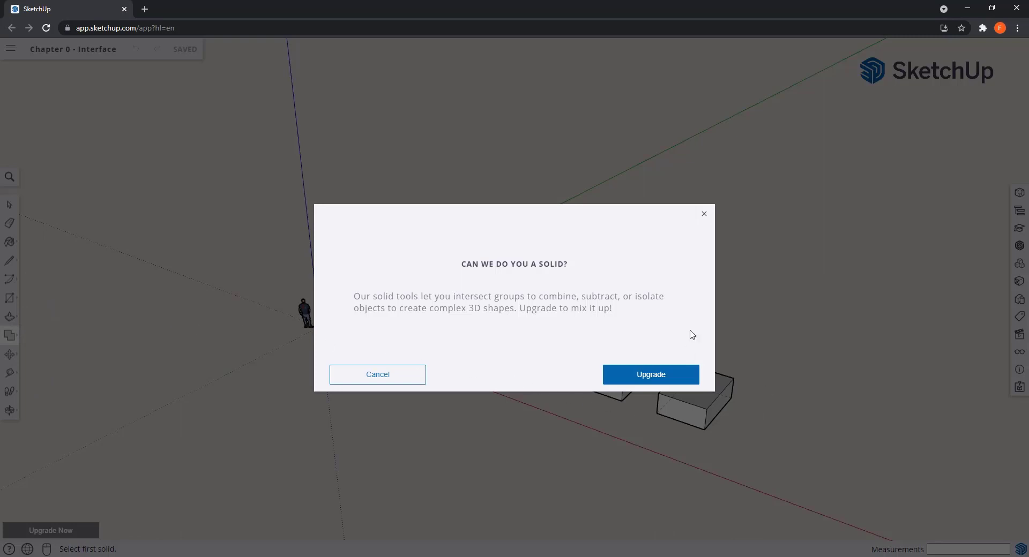
click(704, 214)
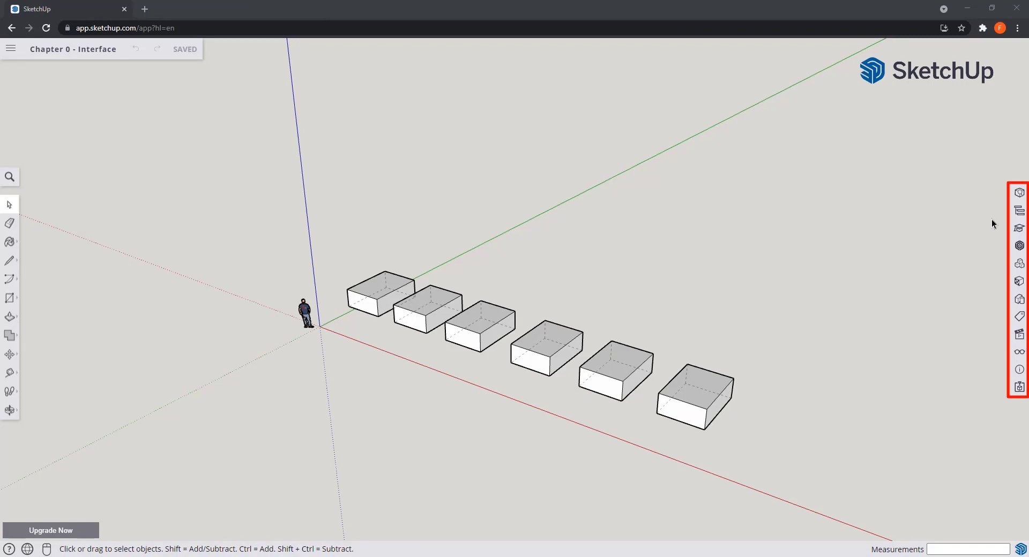
Step: Show the entity information of the standing figure beside the origin
click(1018, 196)
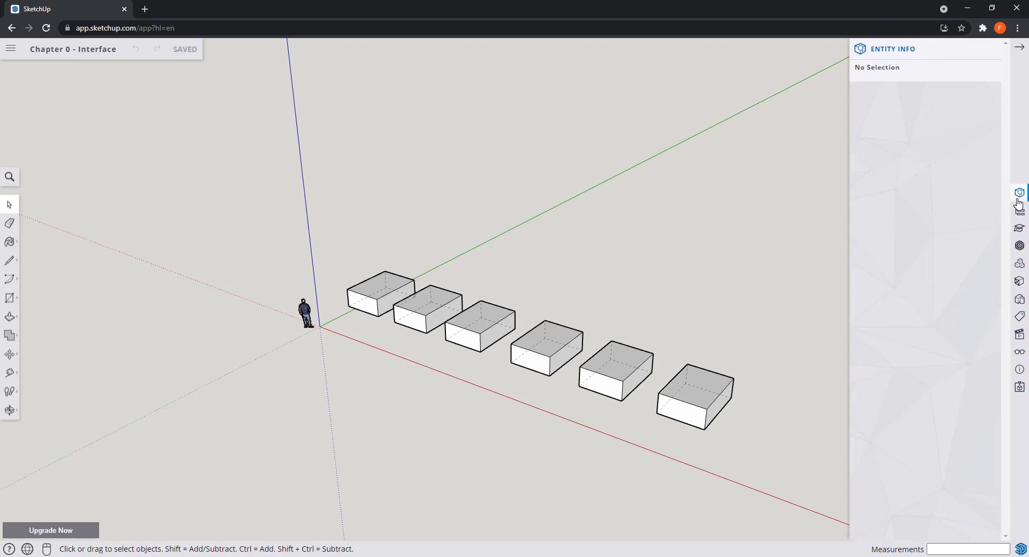
click(304, 310)
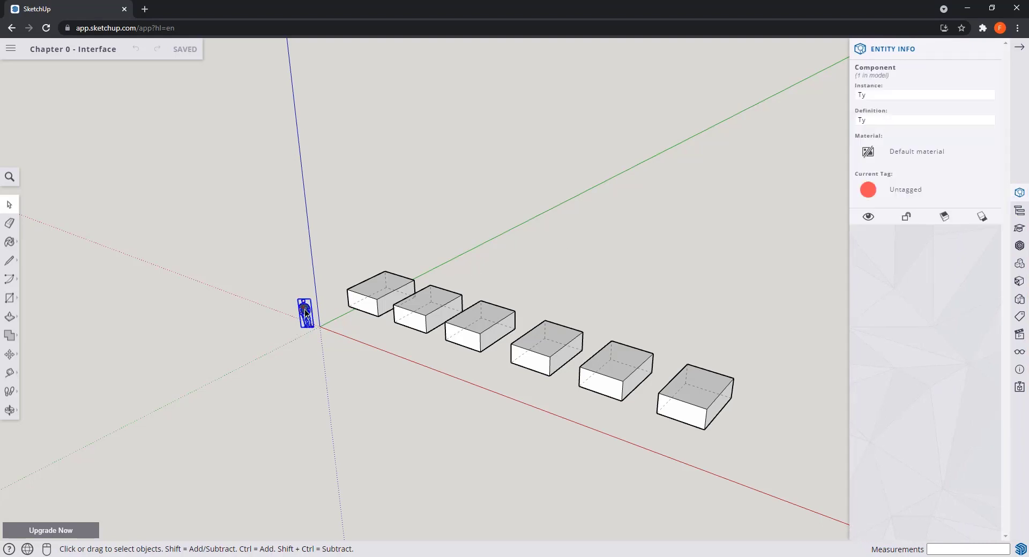
Step: Show the entity information of the box nearest the origin and read the Instructor guidance for the Line tool
click(377, 299)
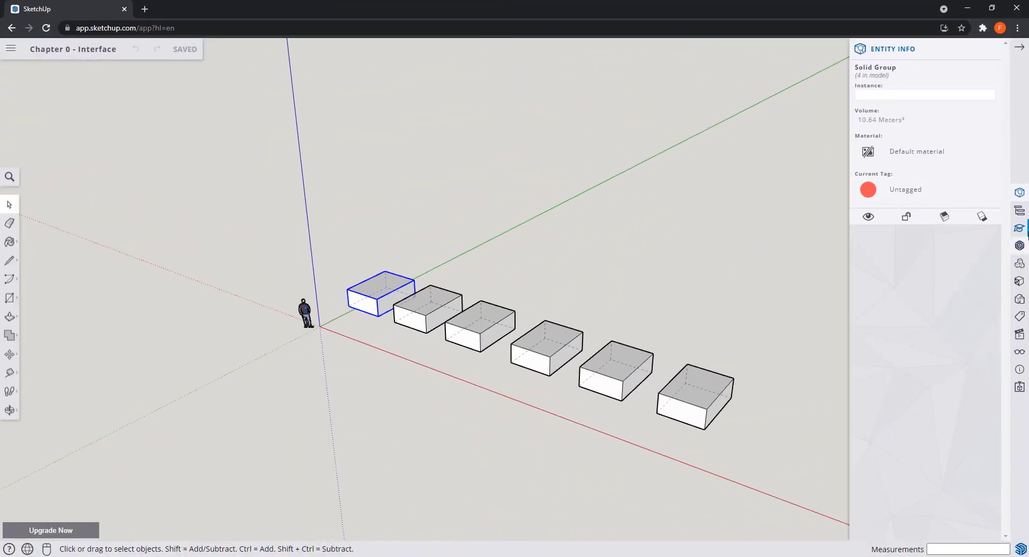
click(1021, 229)
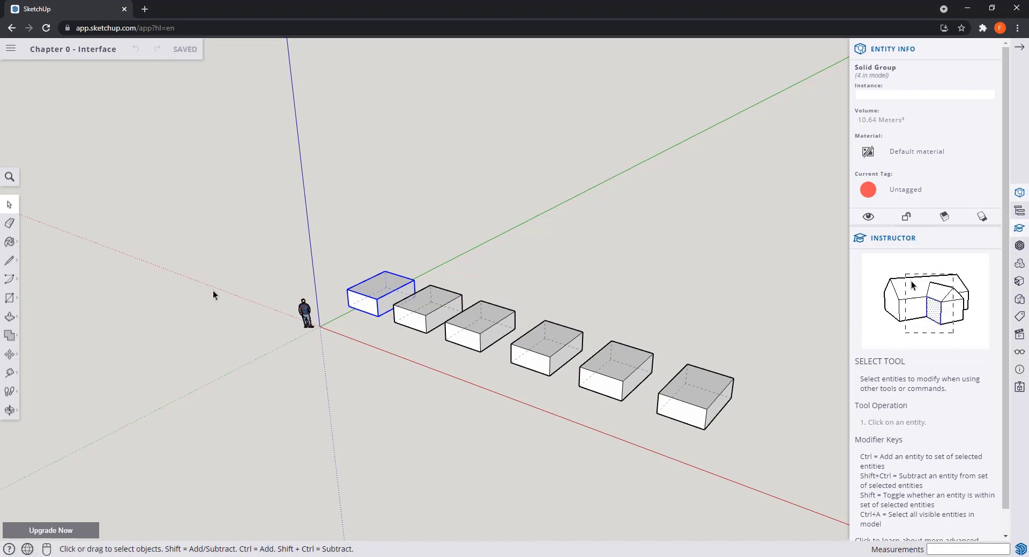
click(8, 262)
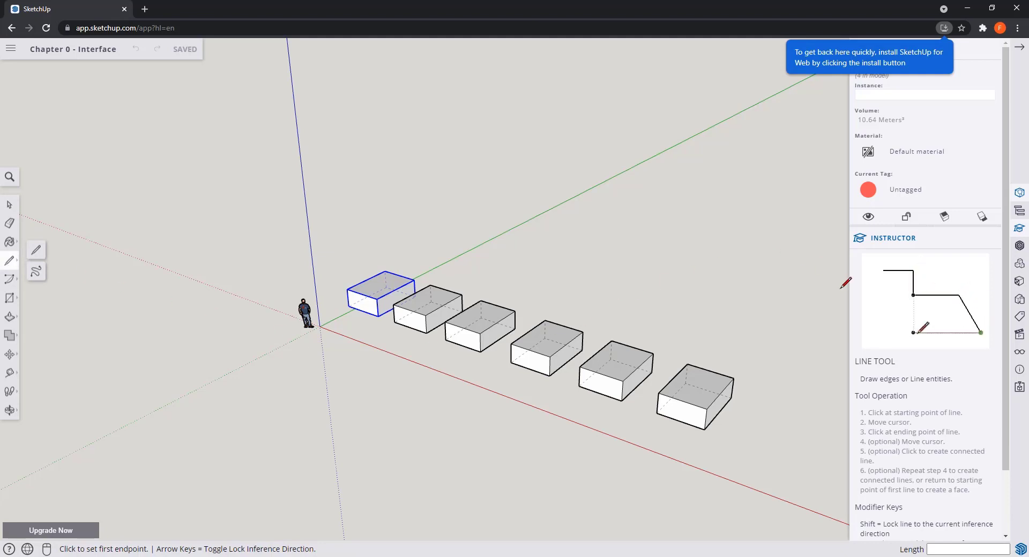
scroll(922, 482, down, 2)
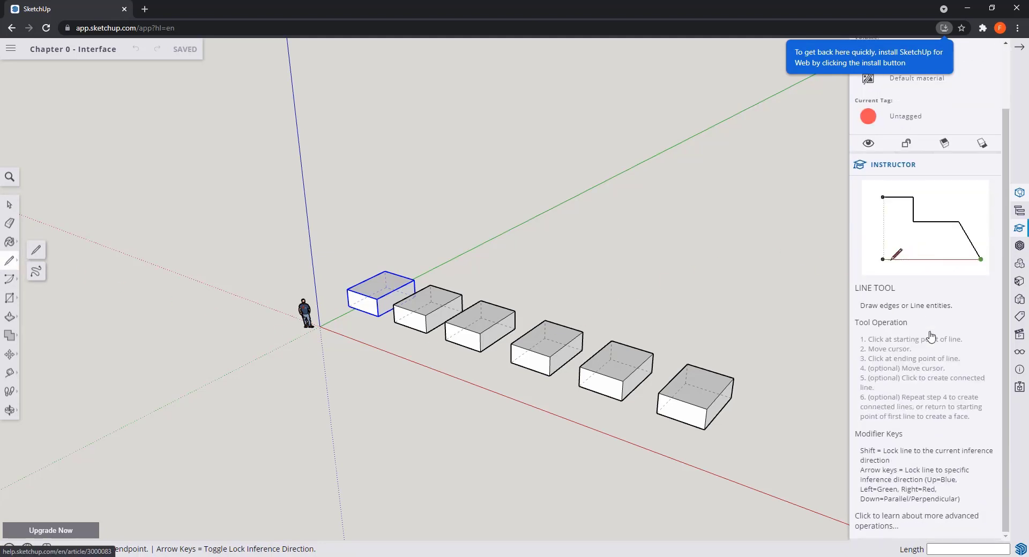
Step: Try painting the box nearest the origin with the Ty_Brown1 material
click(1019, 282)
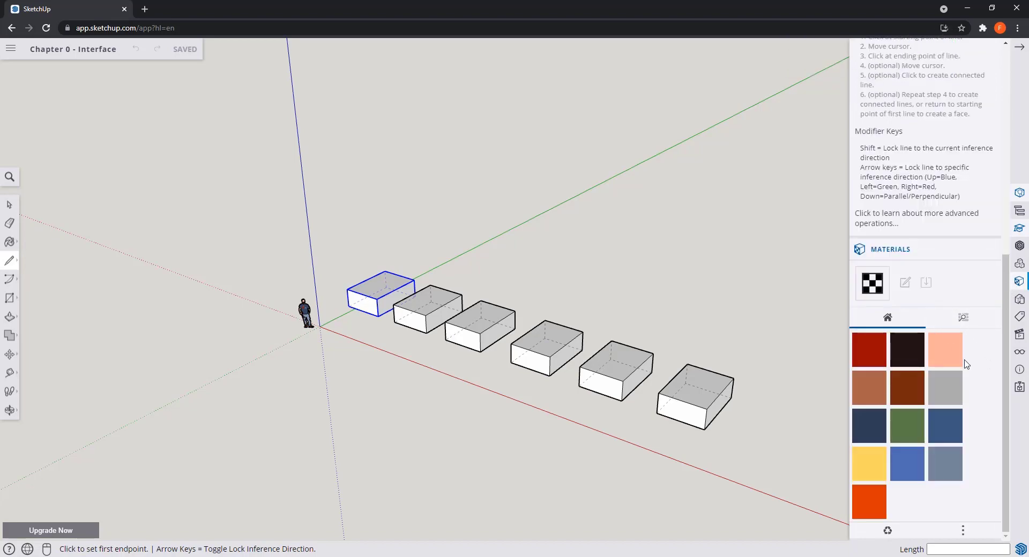
click(10, 243)
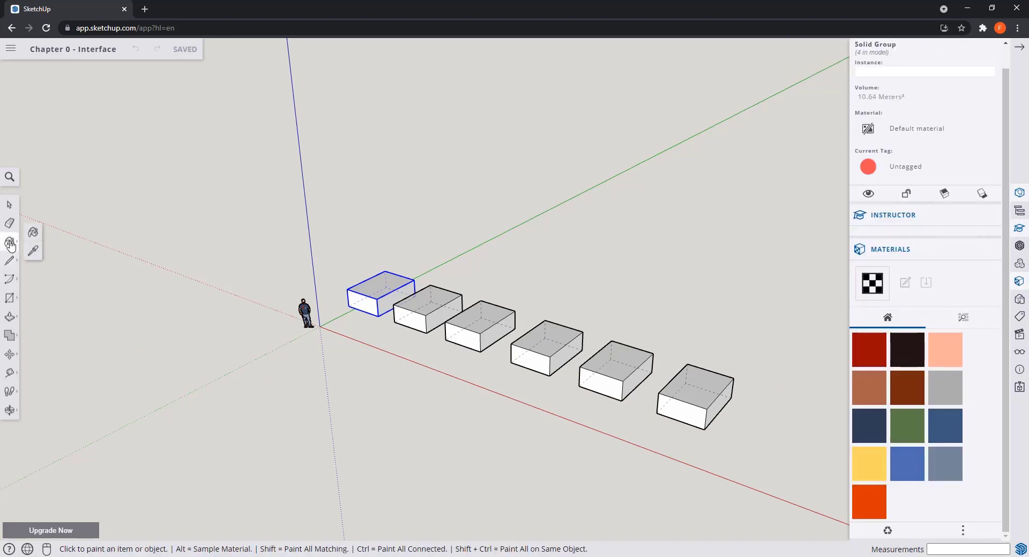
mouse_move(12, 244)
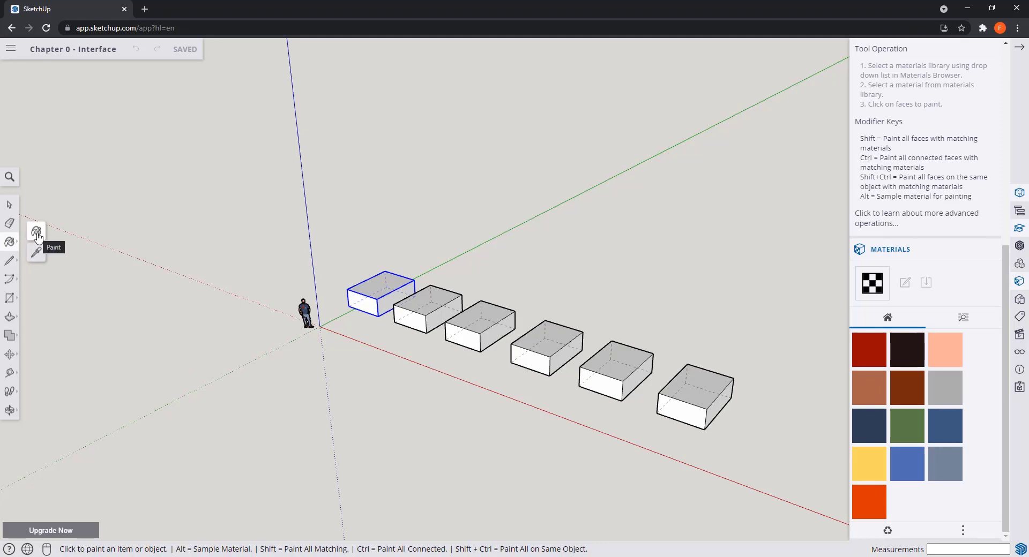
click(38, 236)
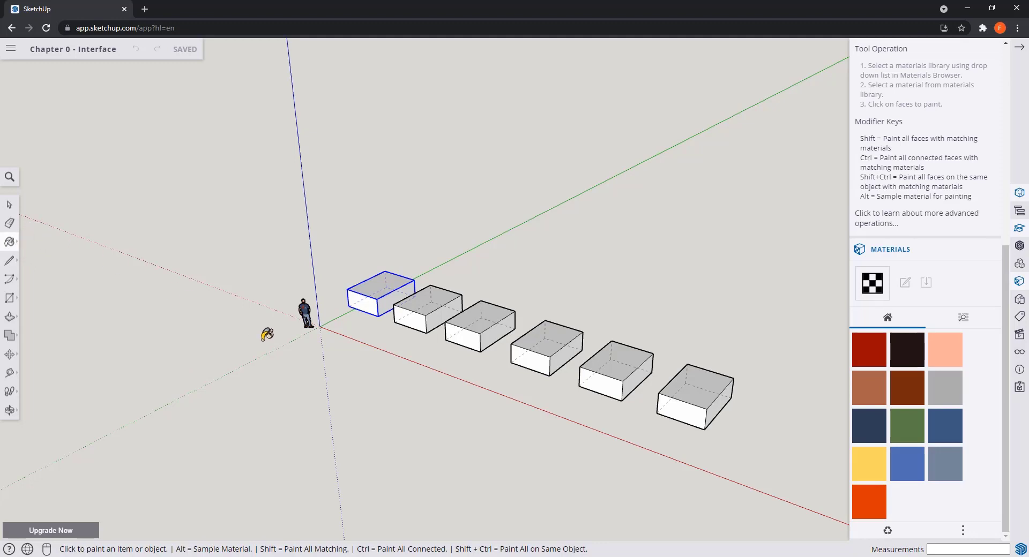
click(877, 397)
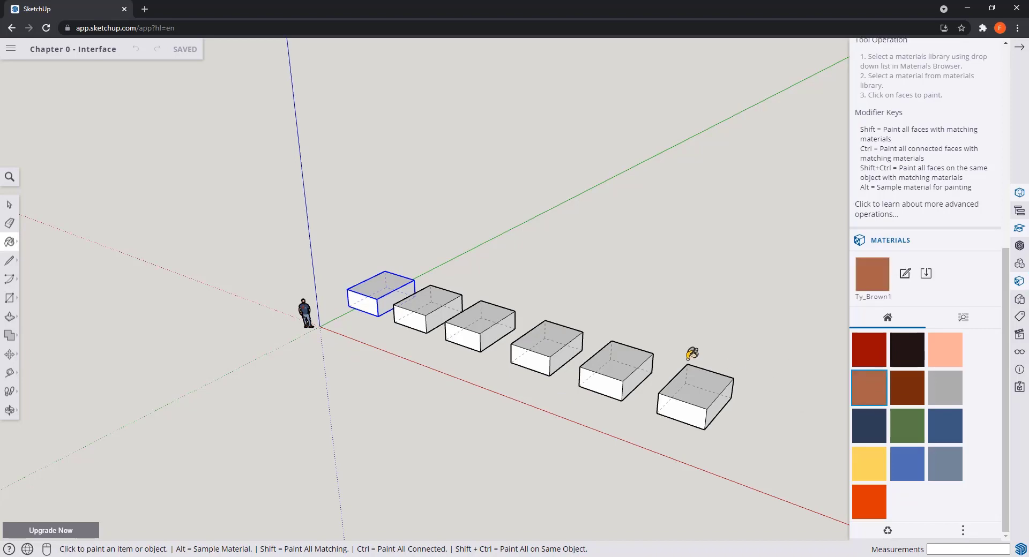
click(380, 287)
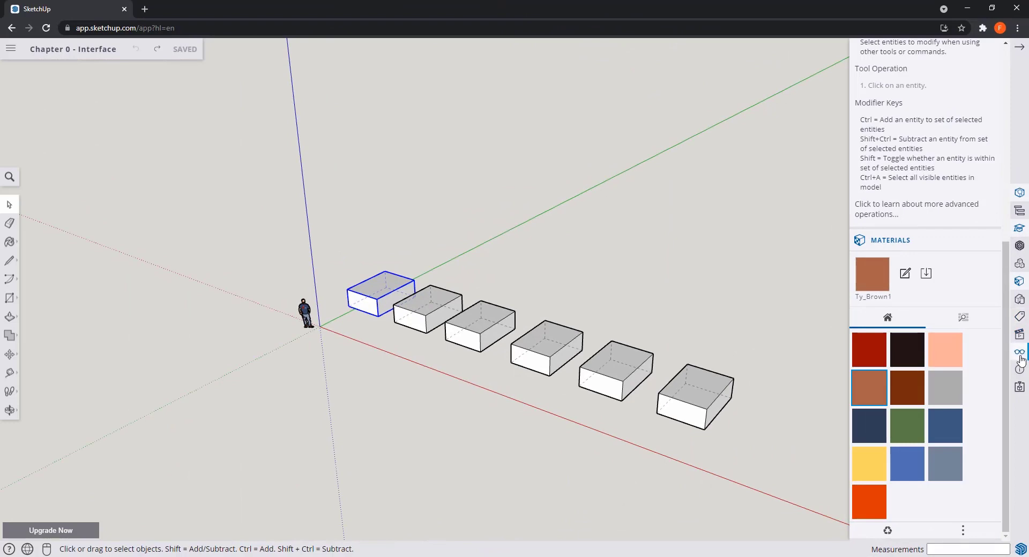
Step: Review the Display and Styles options, dismiss Styles, and collapse and reopen the information area
click(1019, 354)
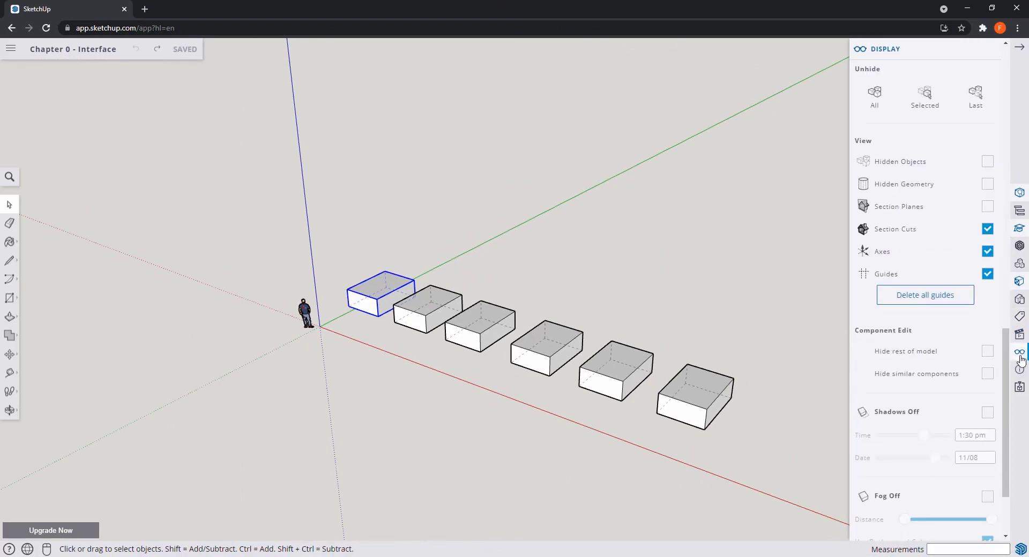
click(1020, 299)
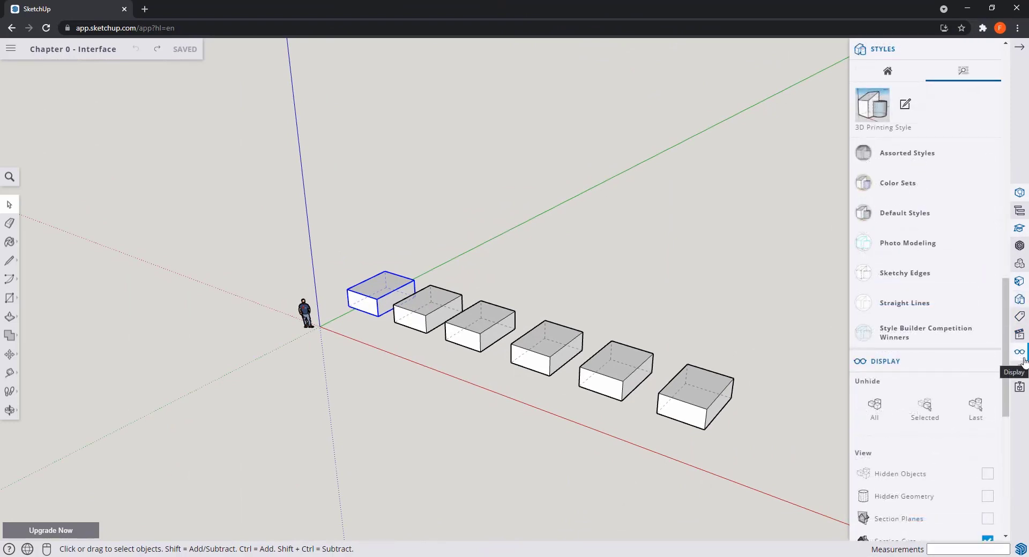
click(991, 49)
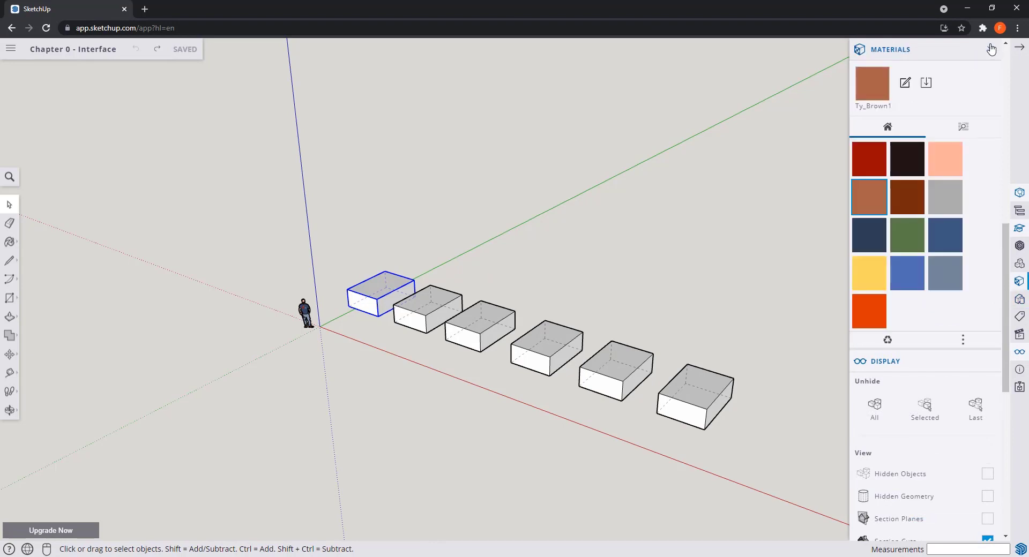
click(1020, 50)
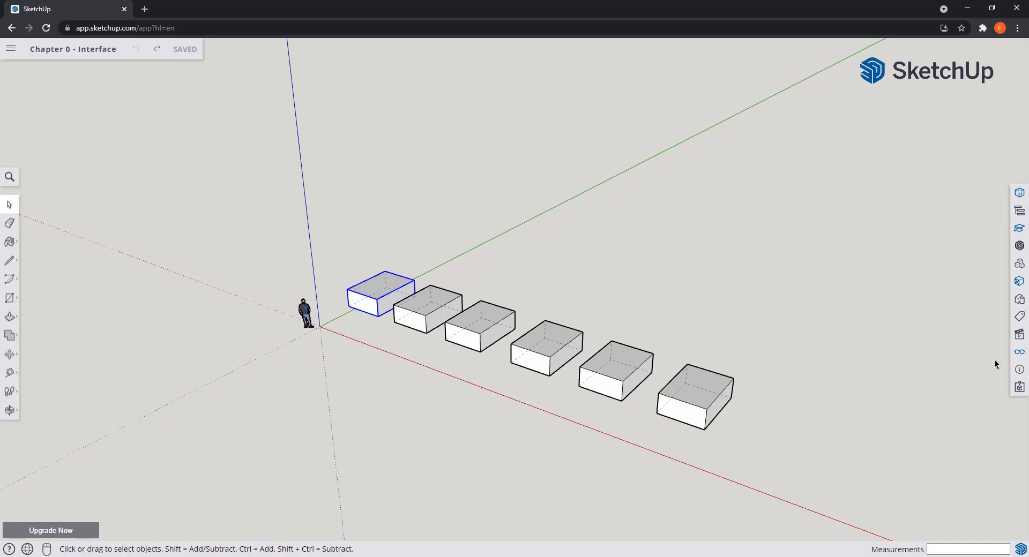
click(1015, 282)
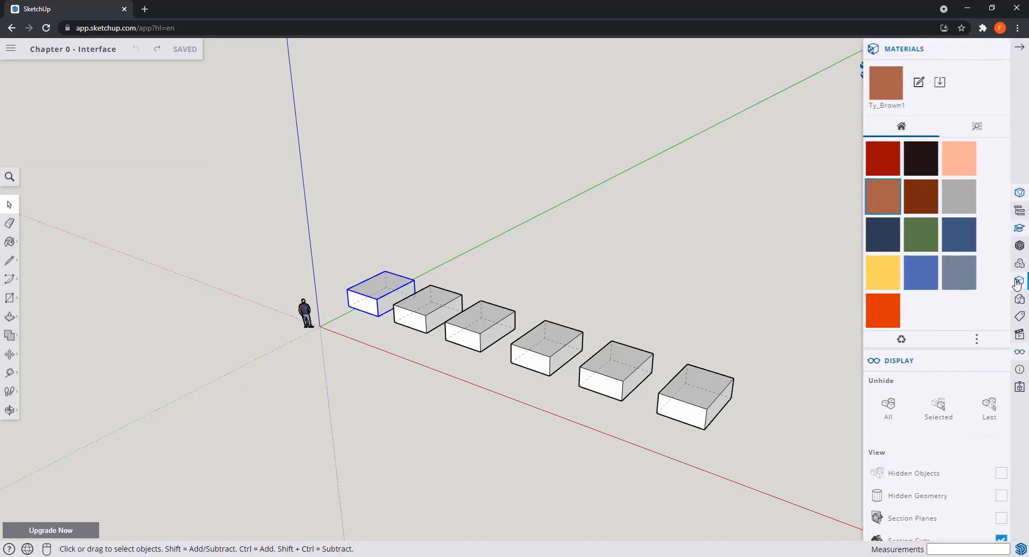
click(991, 50)
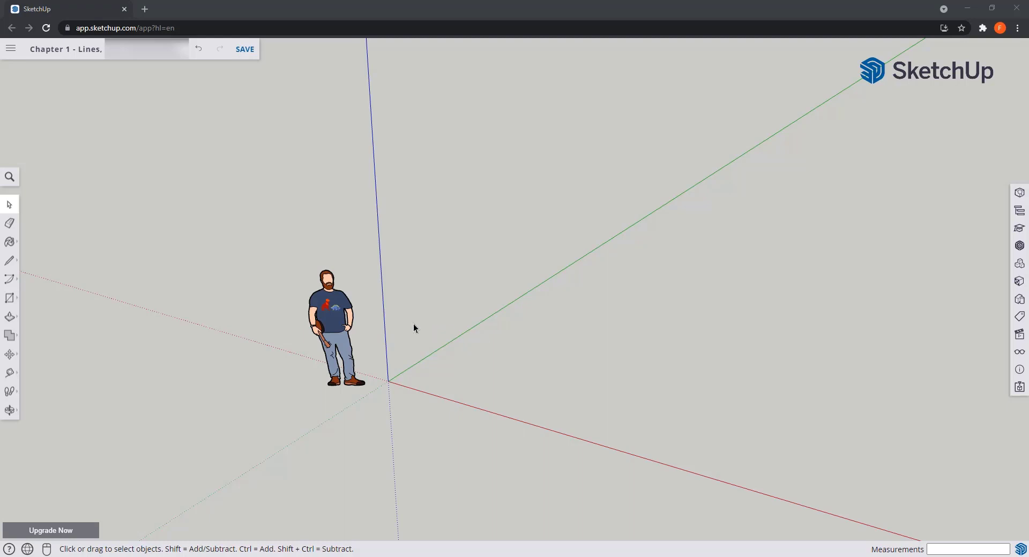
Step: Draw two connected line segments of free length between the green and red axes, end the line and undo both segments
click(9, 262)
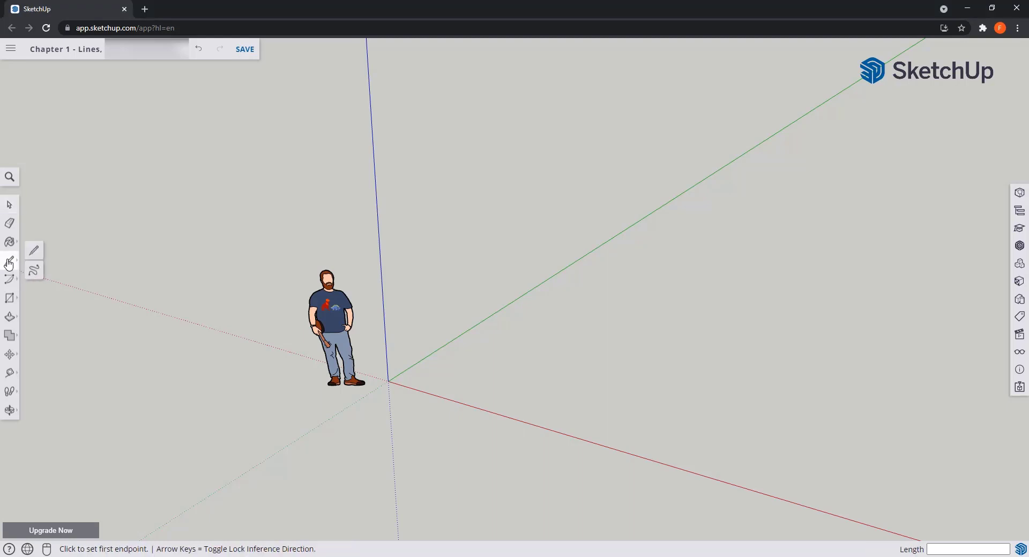
click(38, 252)
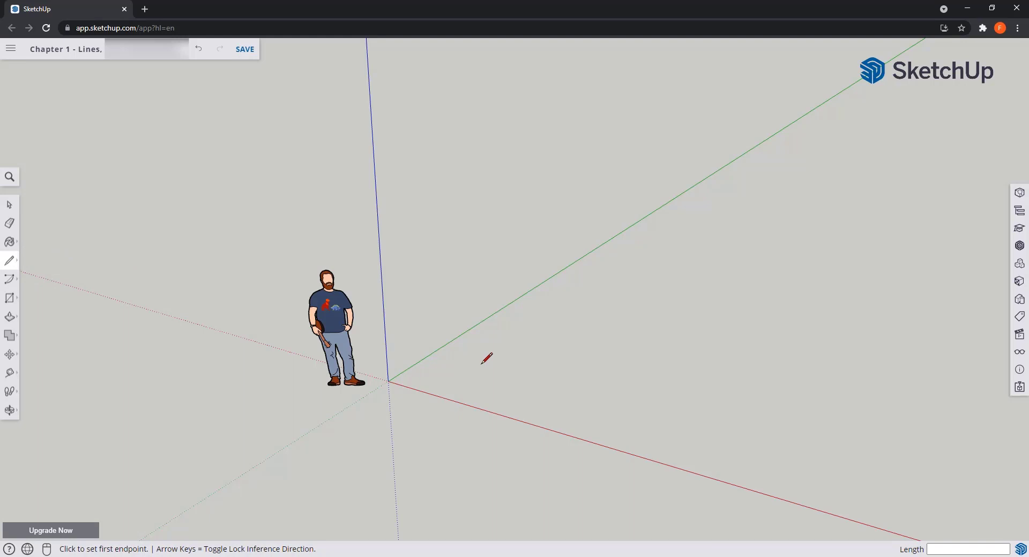
click(534, 357)
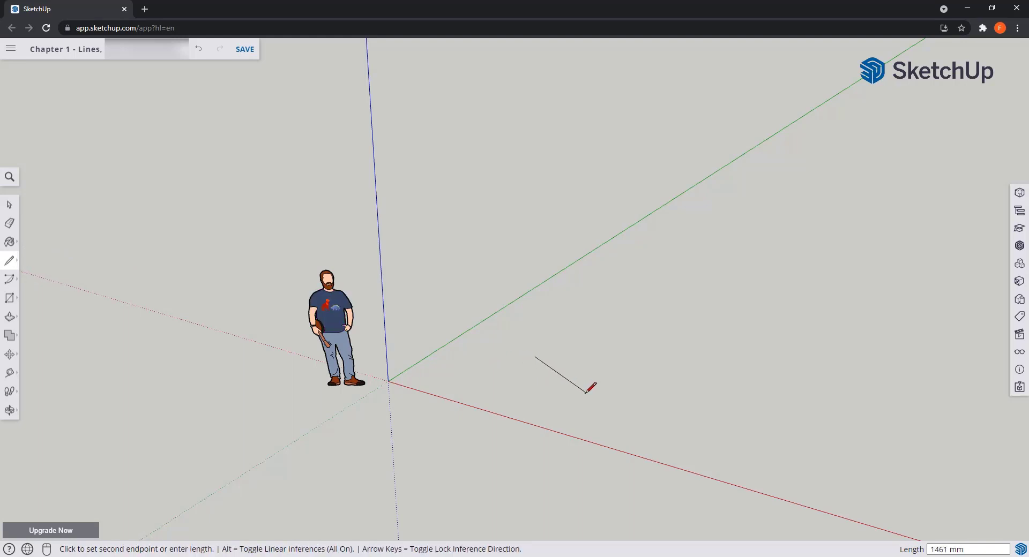
click(623, 332)
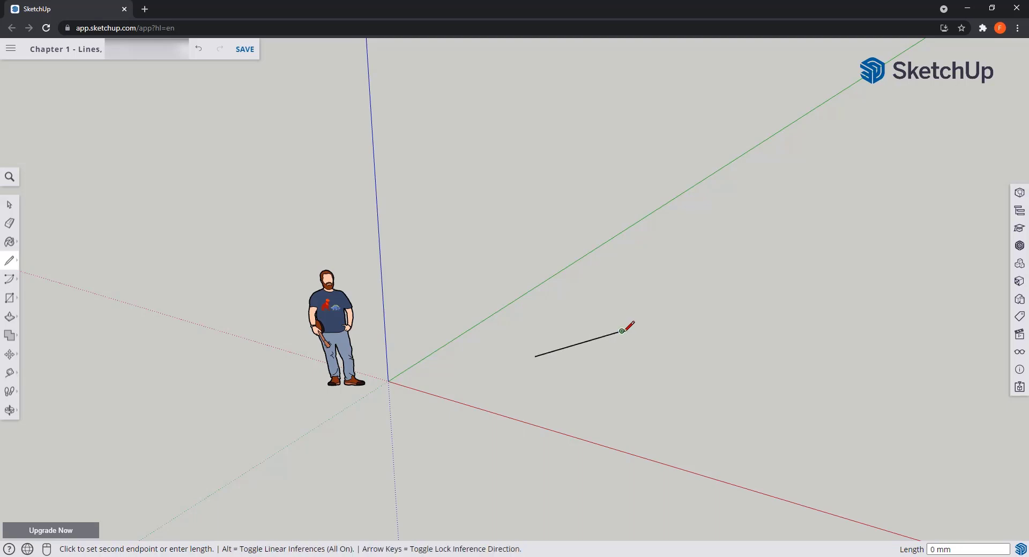
click(708, 327)
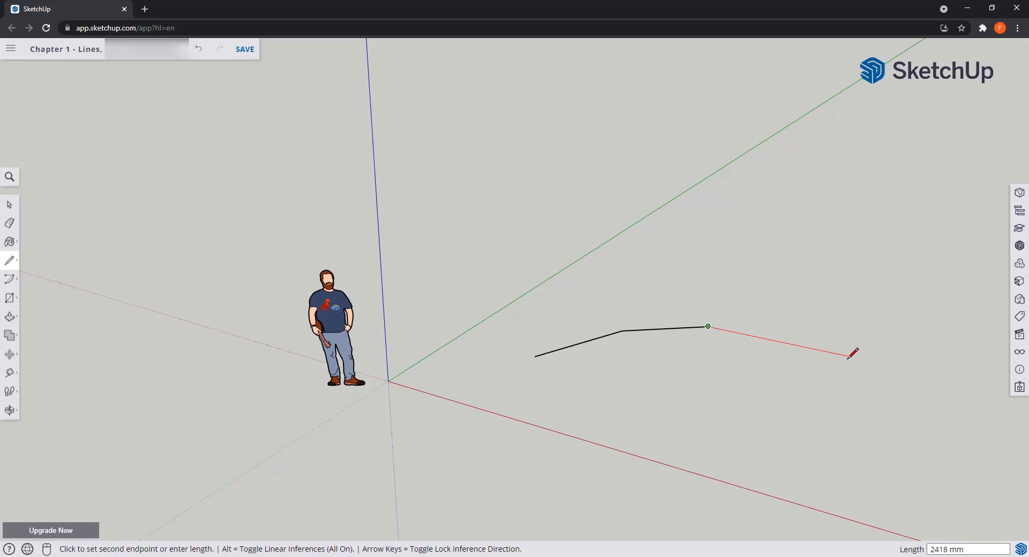
key(Escape)
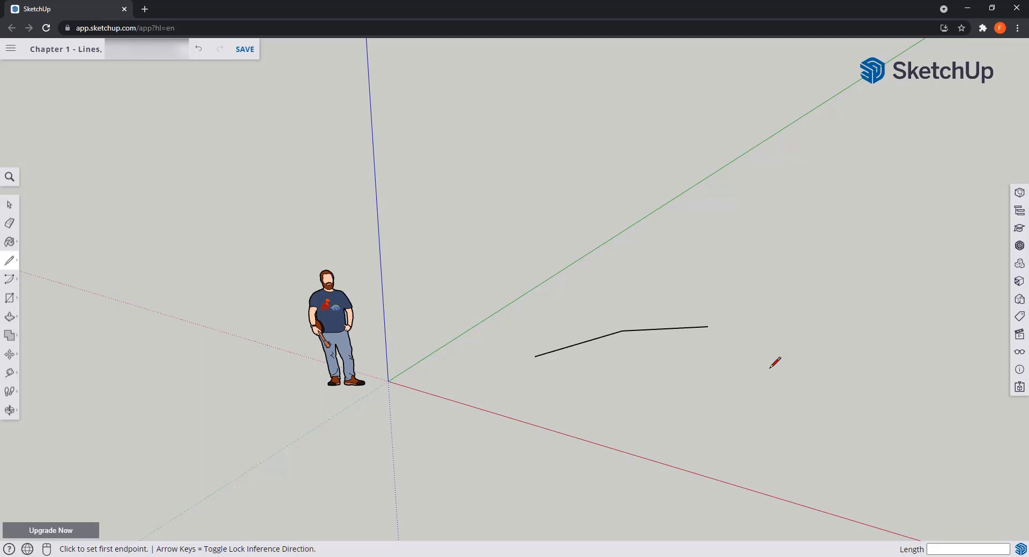
key(ctrl+z)
key(ctrl+z)
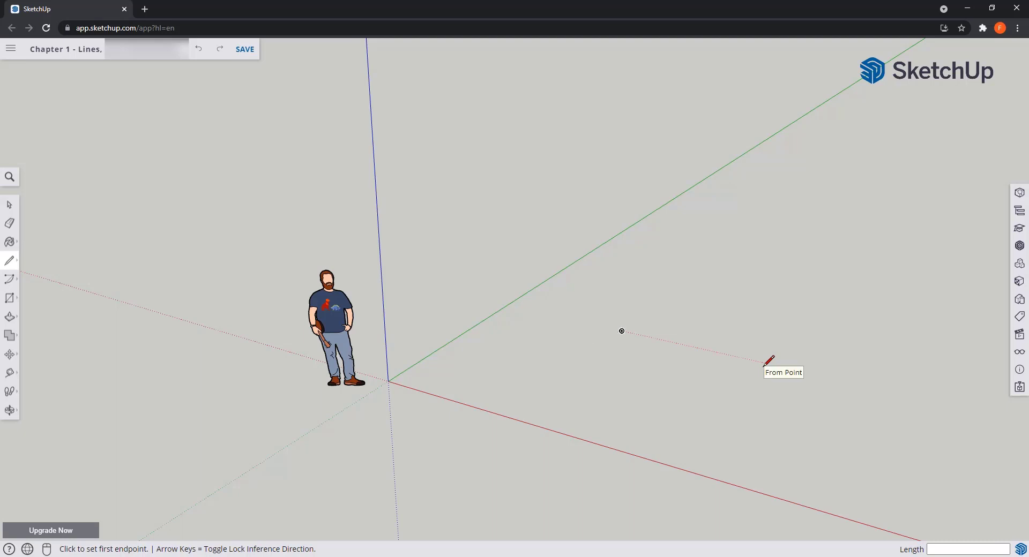
Step: Draw a closed triangle with the Line tool: 2000 mm along the green axis, 1000 mm along the red axis, and back to the start
click(536, 352)
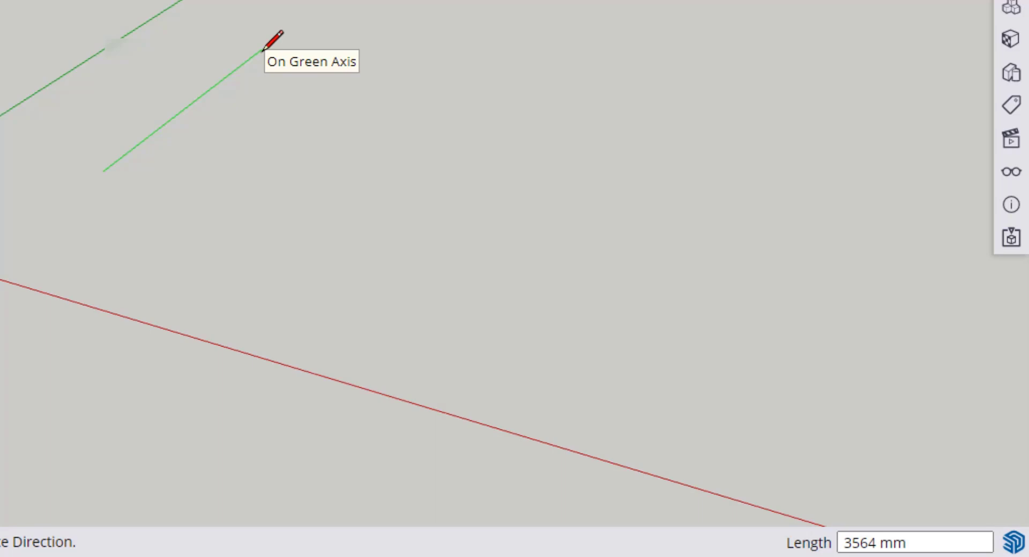
text(2000)
key(Return)
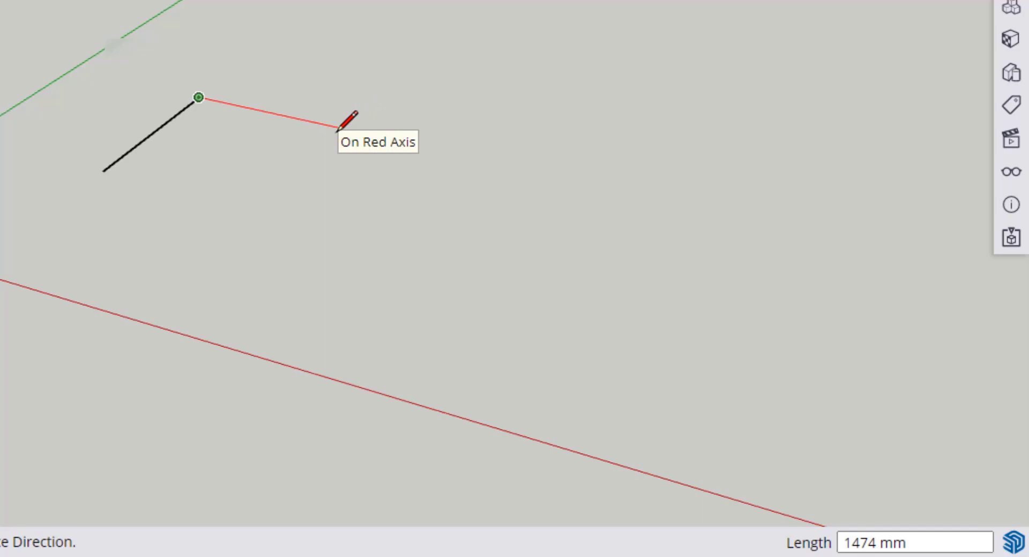
text(1000)
key(Return)
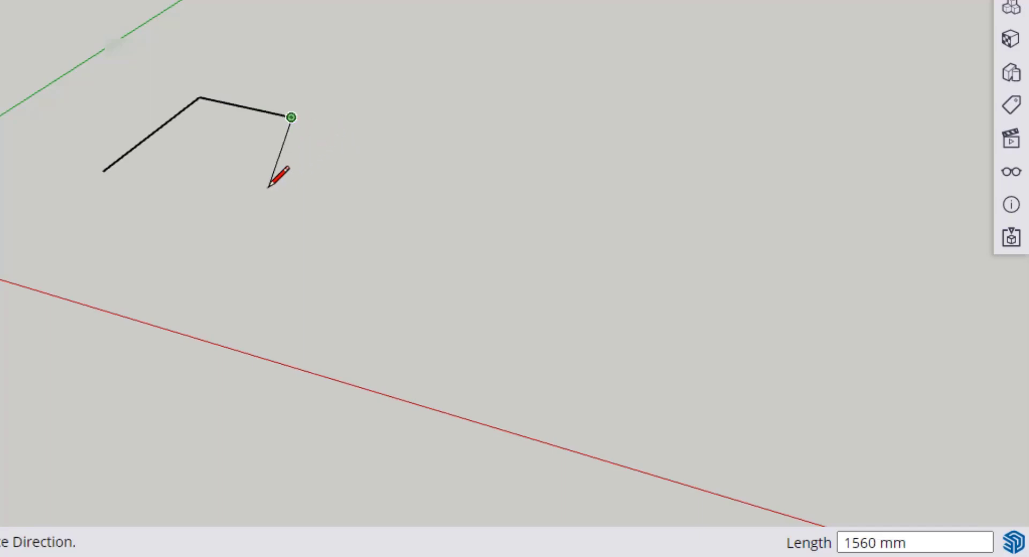
click(106, 171)
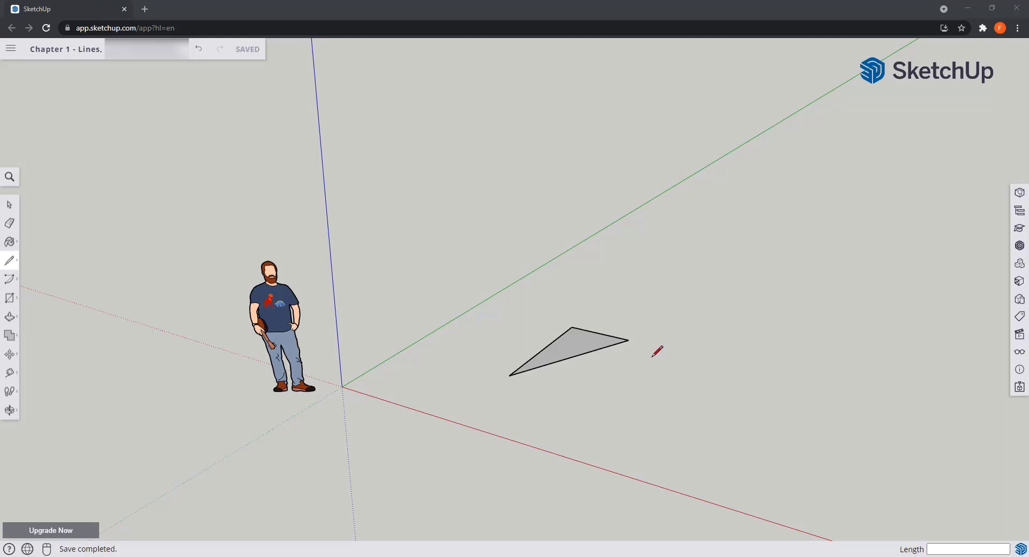
Step: Select the triangle's edges parallel to the red and green axes together and delete them
click(11, 211)
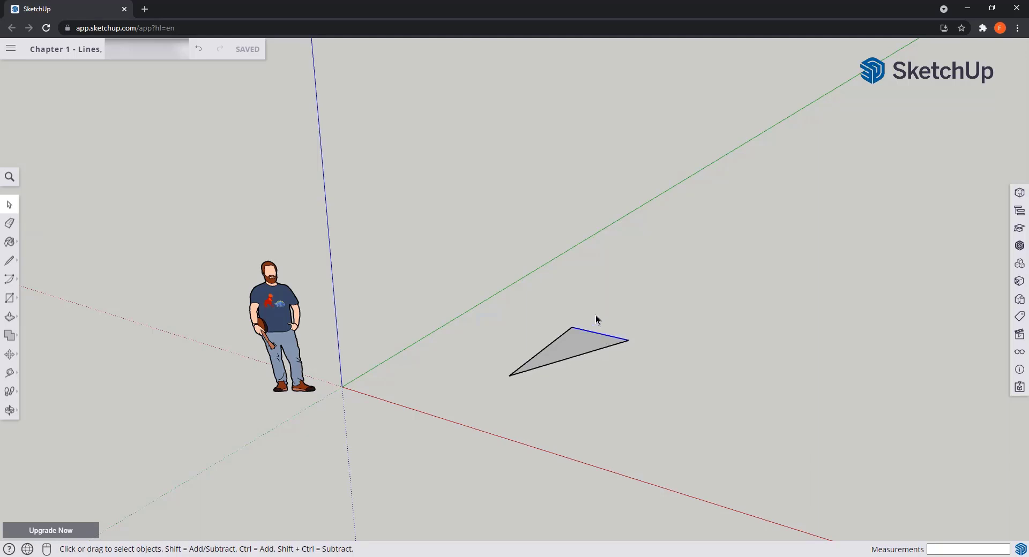
scroll(596, 325, up, 3)
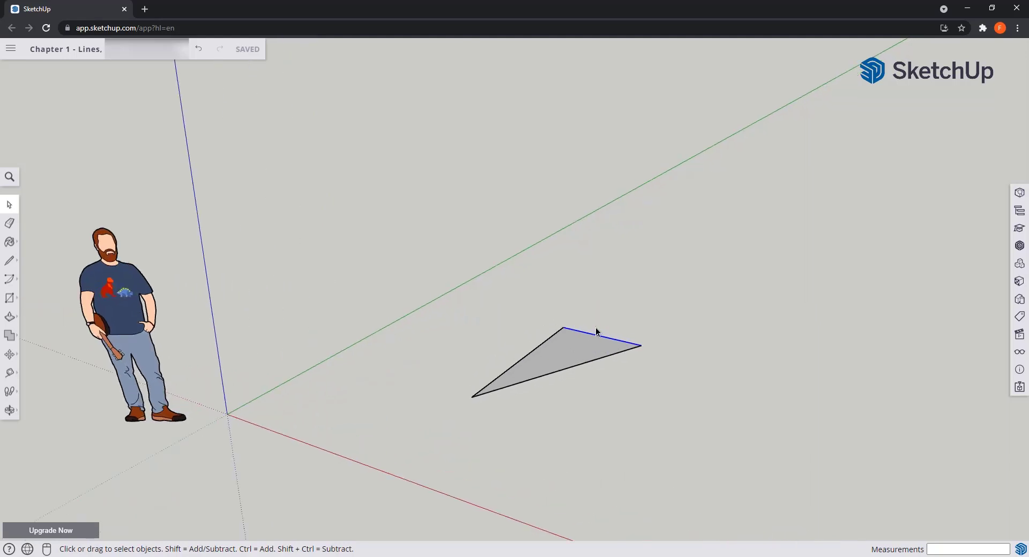
ctrl+click(547, 342)
key(Delete)
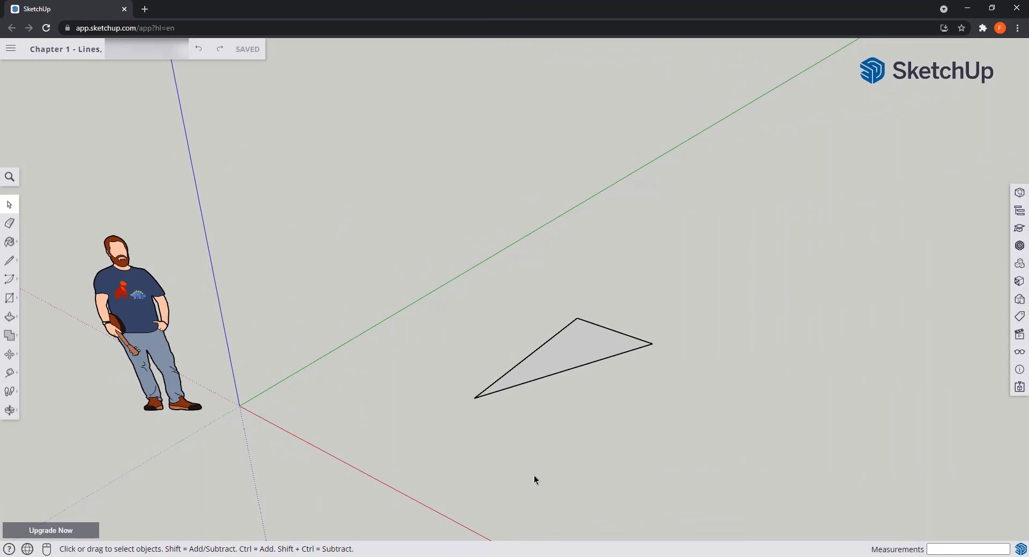
Step: Inspect the lengths of the triangle's short edge and longest edge and the area of its face in the entity information
click(1021, 194)
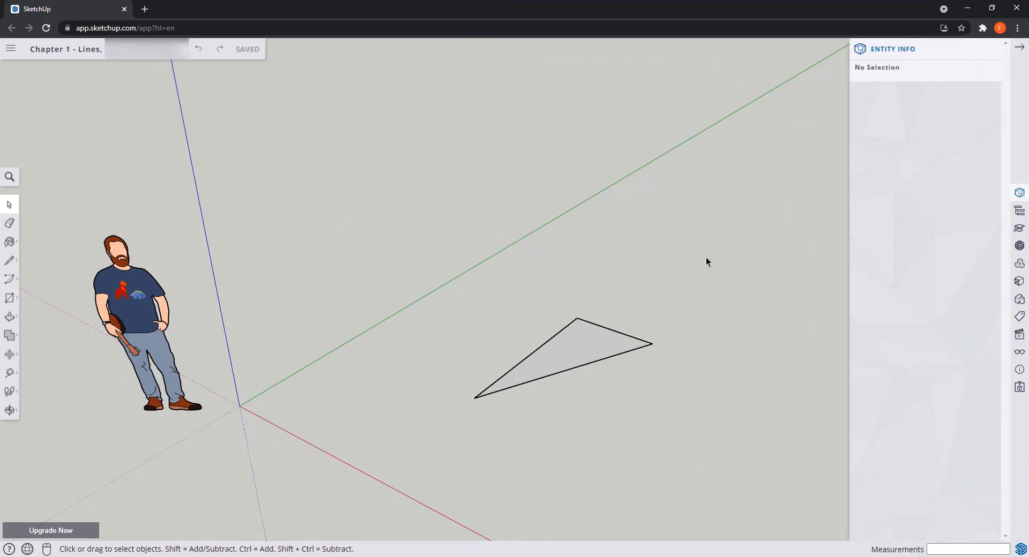
click(623, 337)
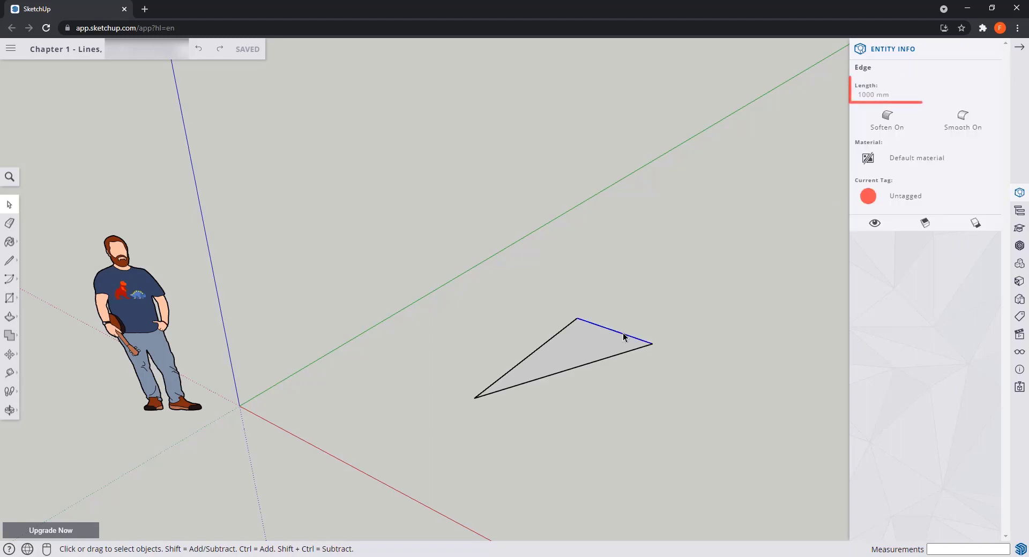
click(617, 355)
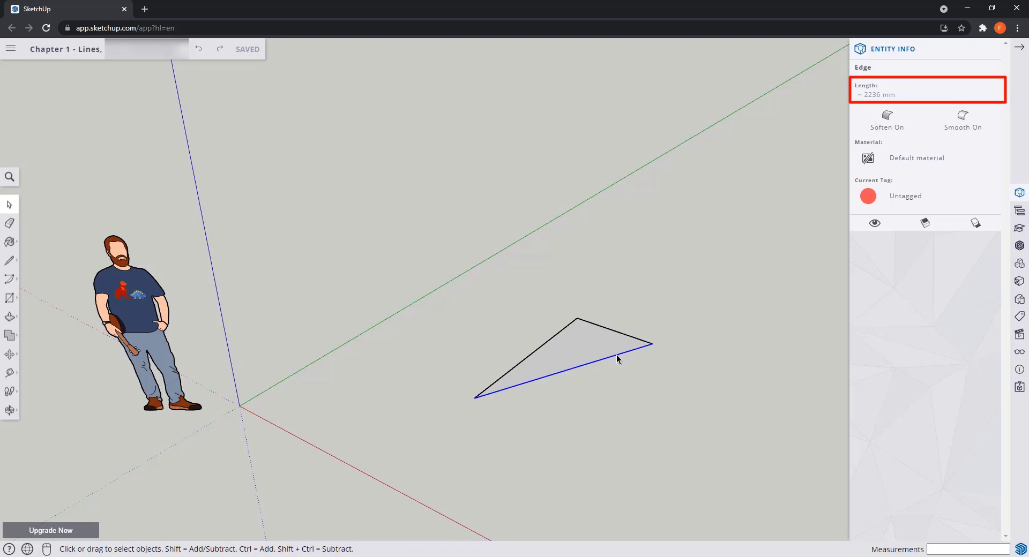
click(587, 346)
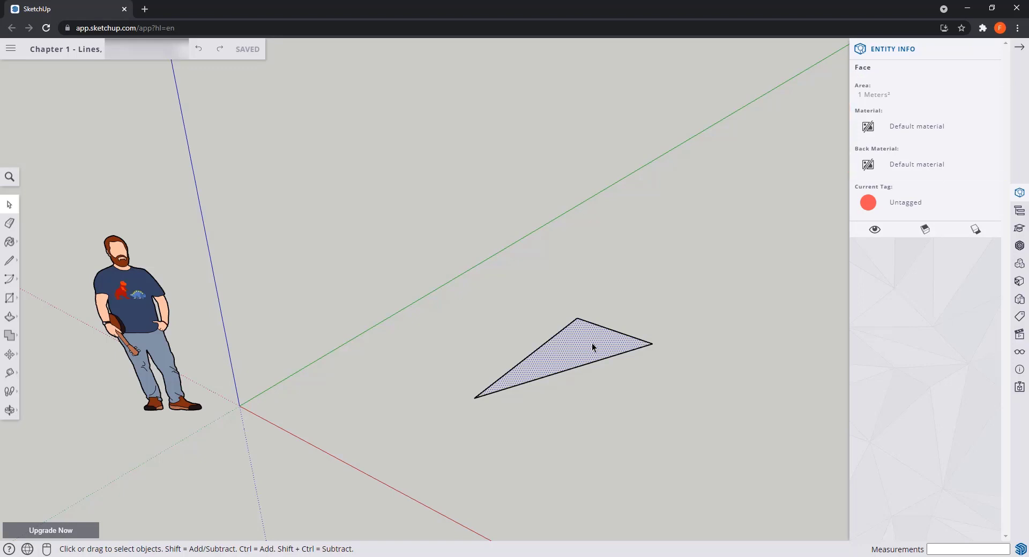
click(506, 339)
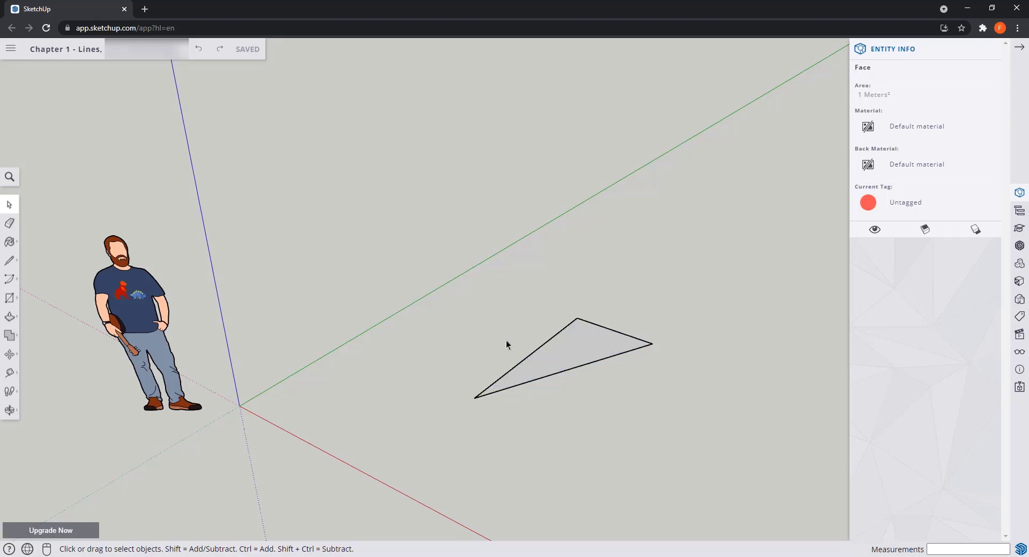
Step: Paint the triangle's face with the green Ty_Green material using the Paint Bucket
click(11, 246)
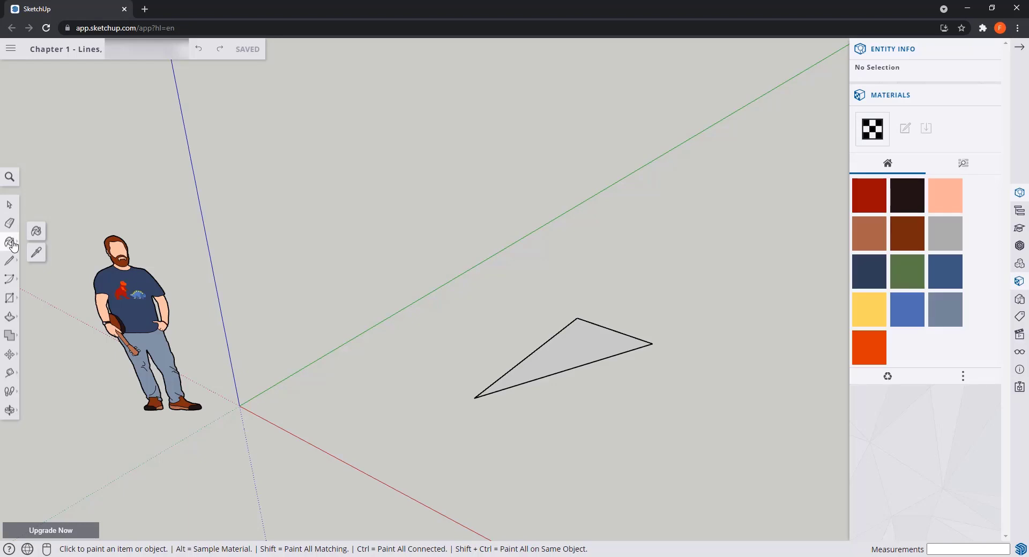
click(40, 234)
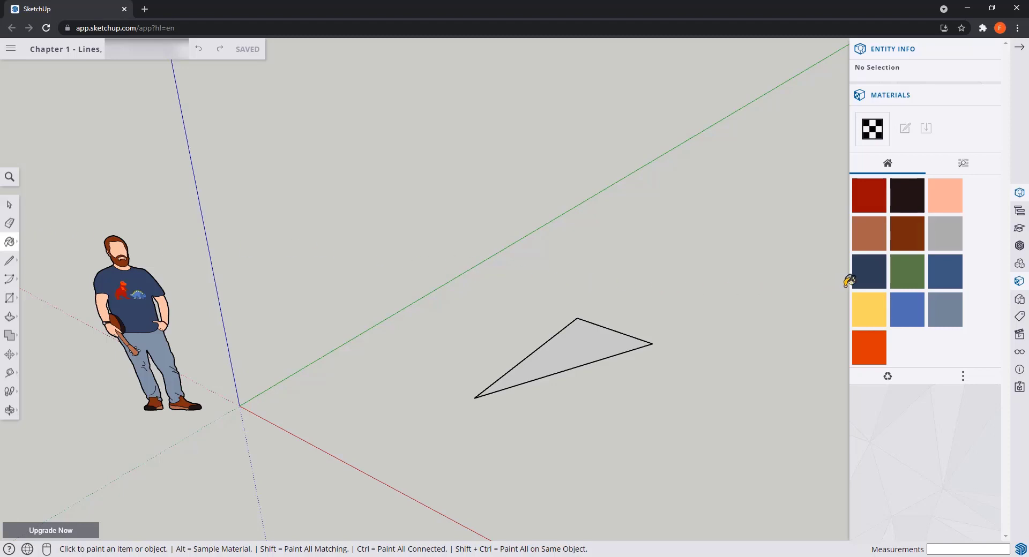
click(914, 274)
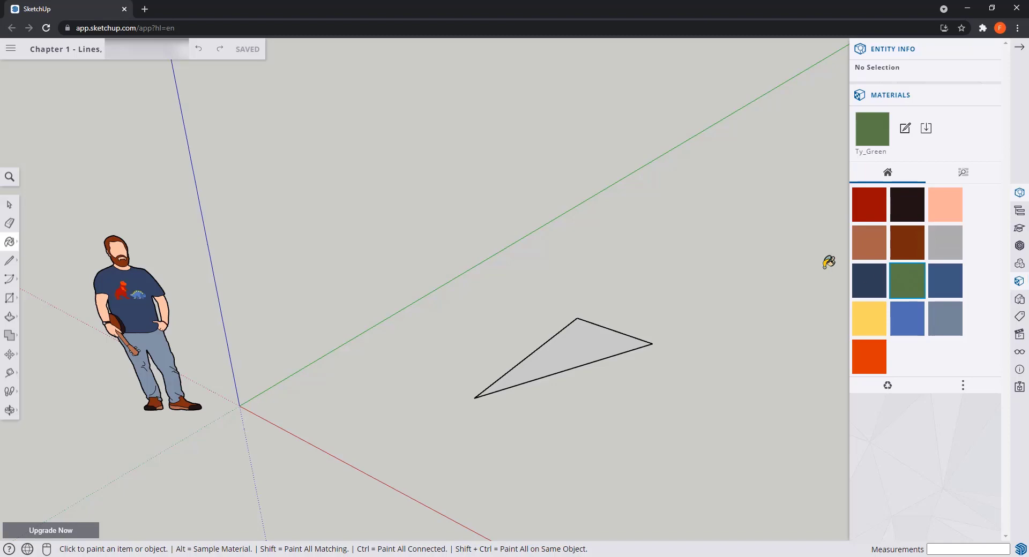
click(602, 338)
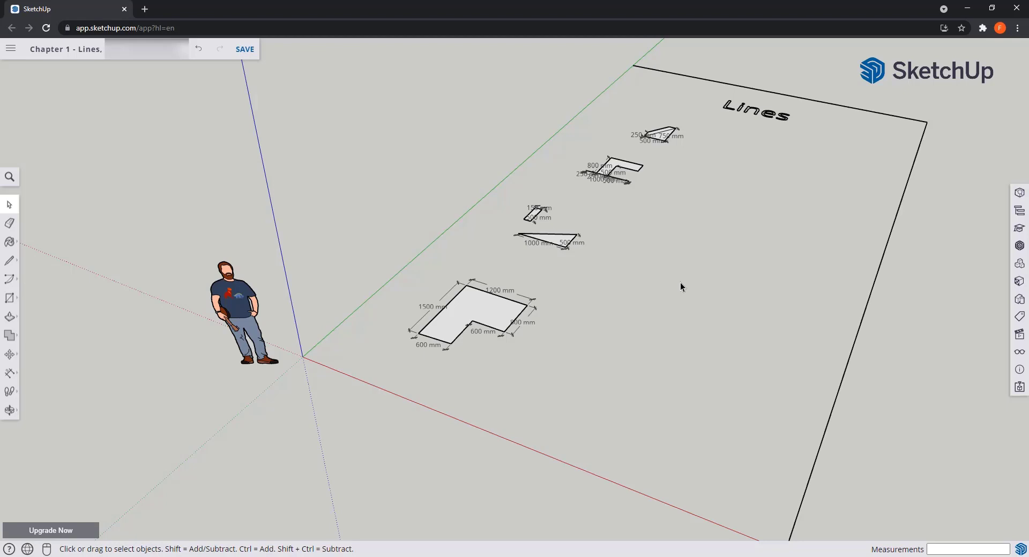
Step: Open the Chapter 1 - Lines practice file from the device's Downloads folder and save the temporary file
scroll(568, 244, up, 6)
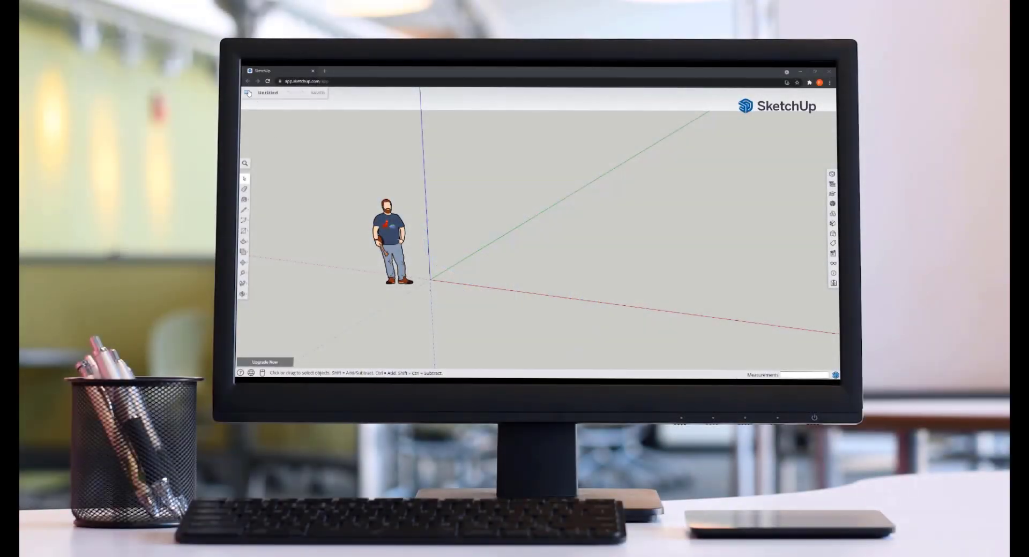
click(248, 93)
mouse_move(258, 132)
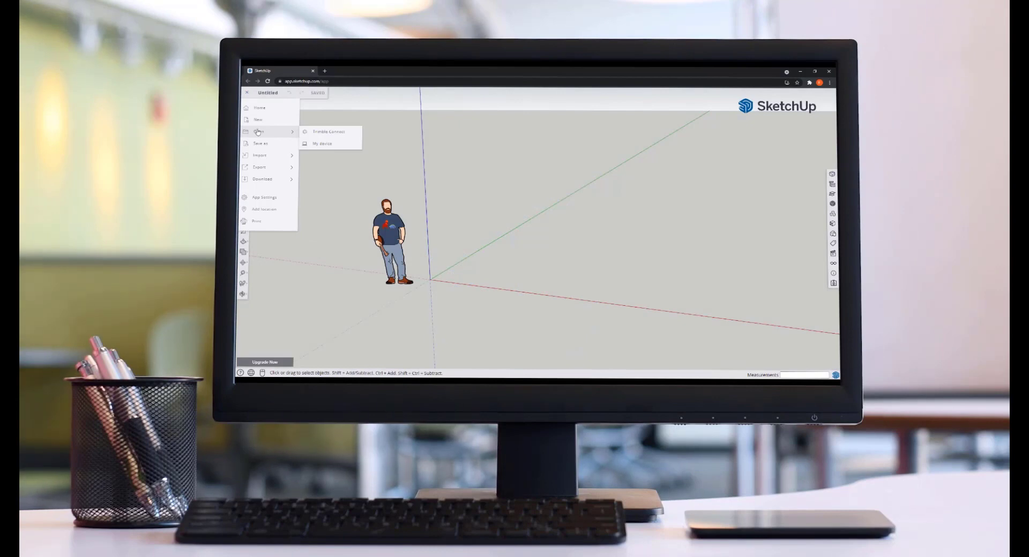
click(310, 145)
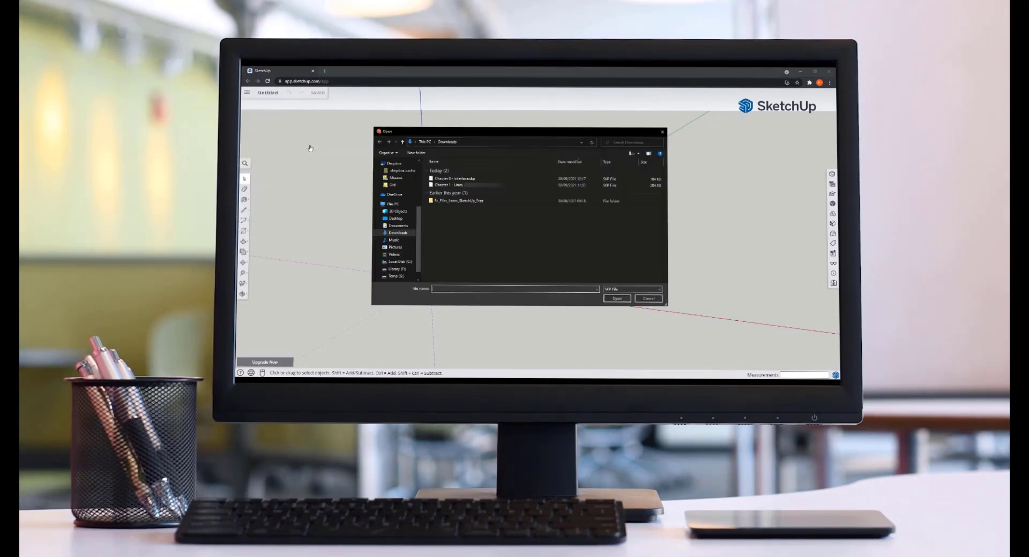
click(480, 188)
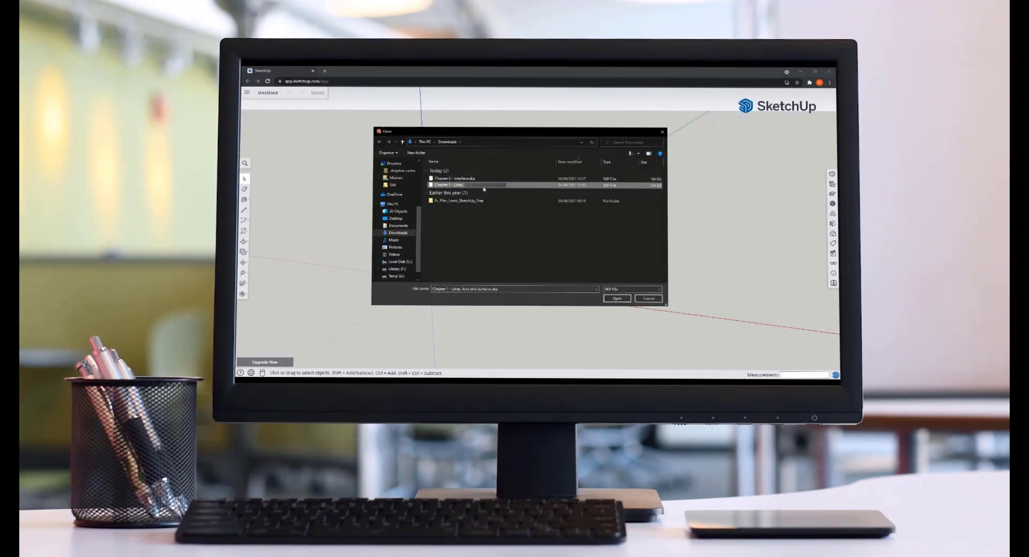
click(617, 299)
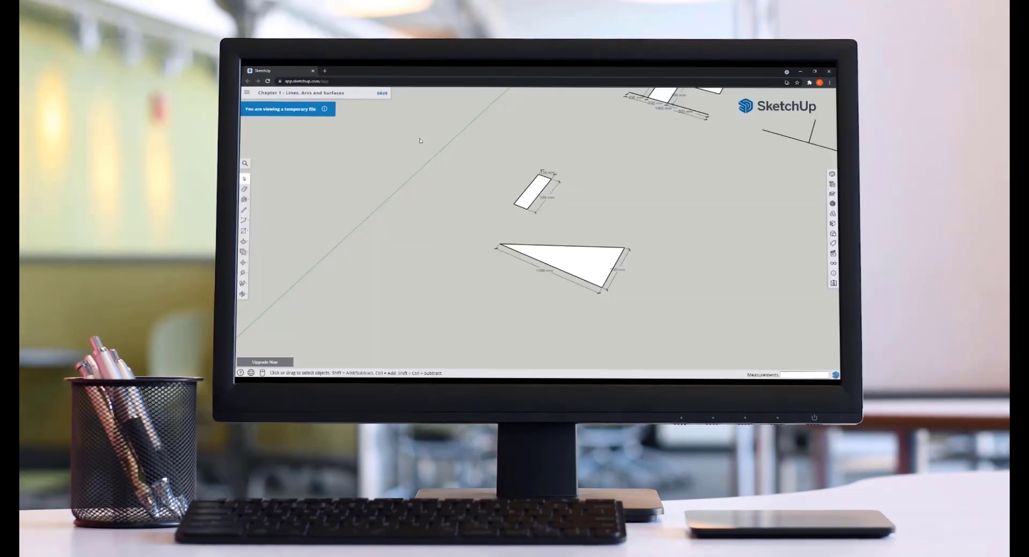
click(382, 93)
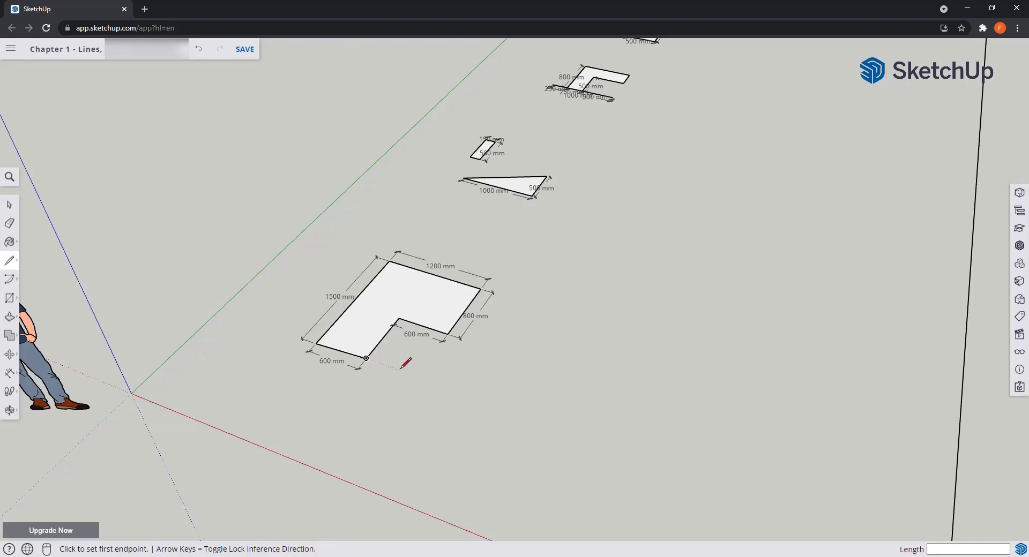
Step: Beside the dimensioned L-shape, draw three connected lines: 1500 mm along the green axis, 1200 mm along red, and 800 mm back along green
click(574, 430)
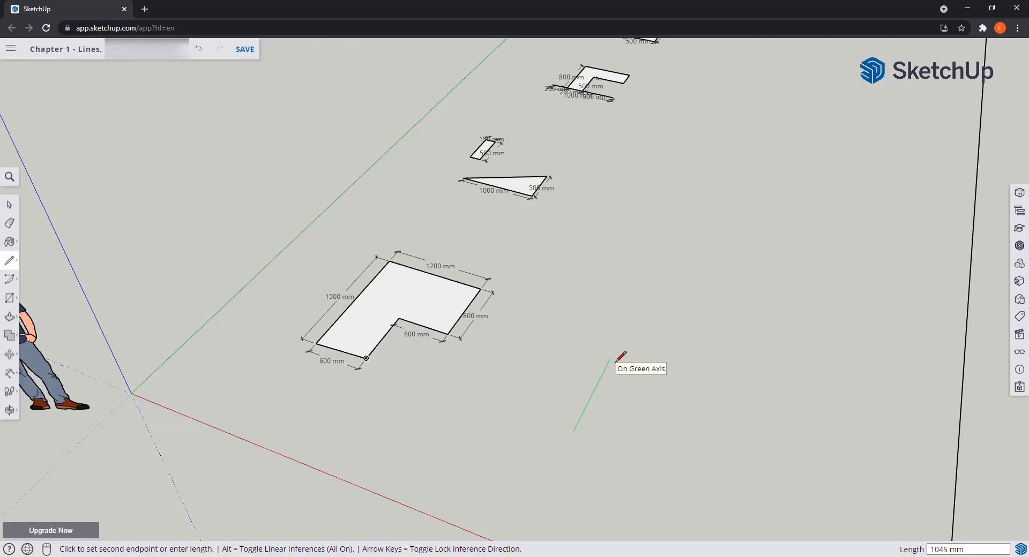
text(1500)
key(Return)
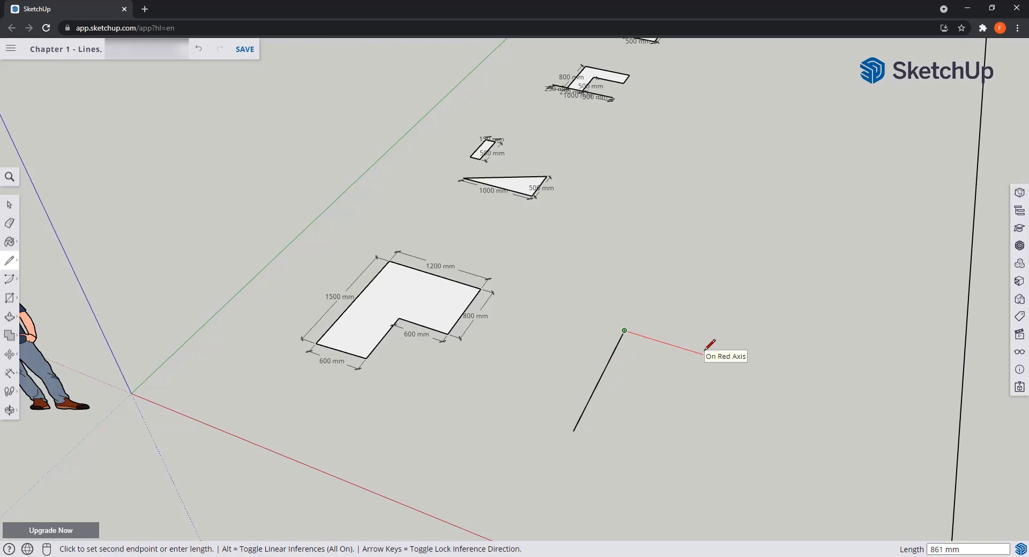
text(1200)
key(Return)
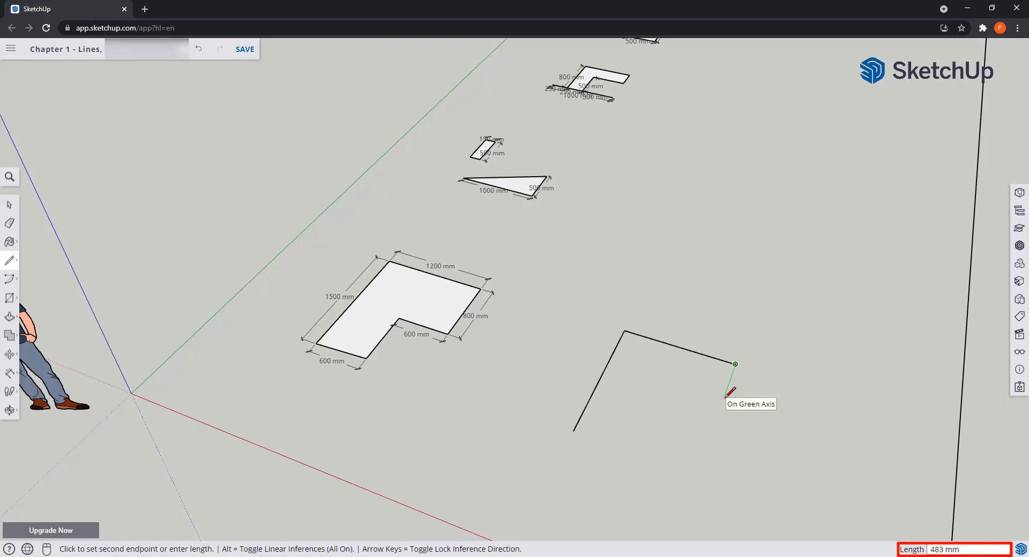
key(Return)
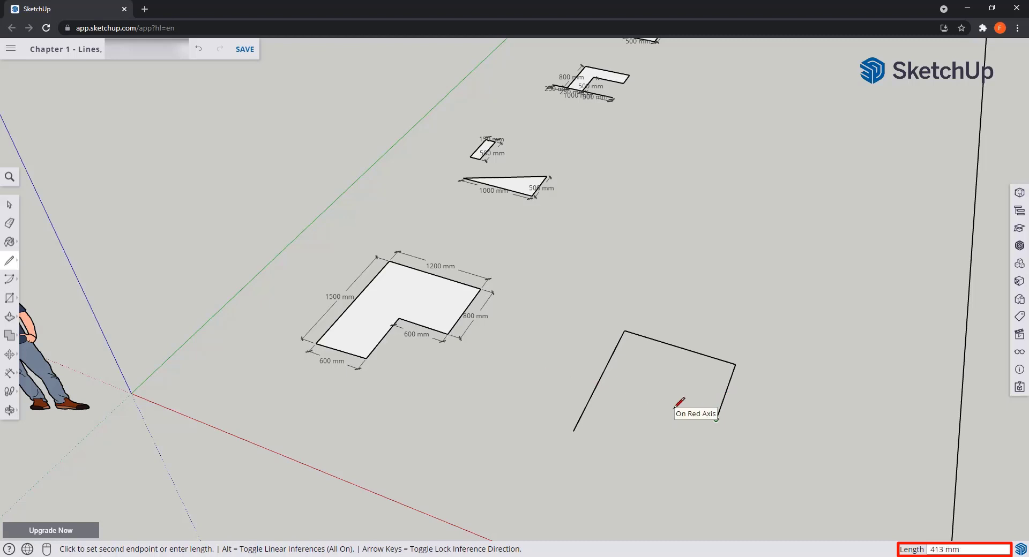
Step: Complete the L-shaped face with a 600 mm line along red, a green-axis line level with the start point, and a closing line
text(600)
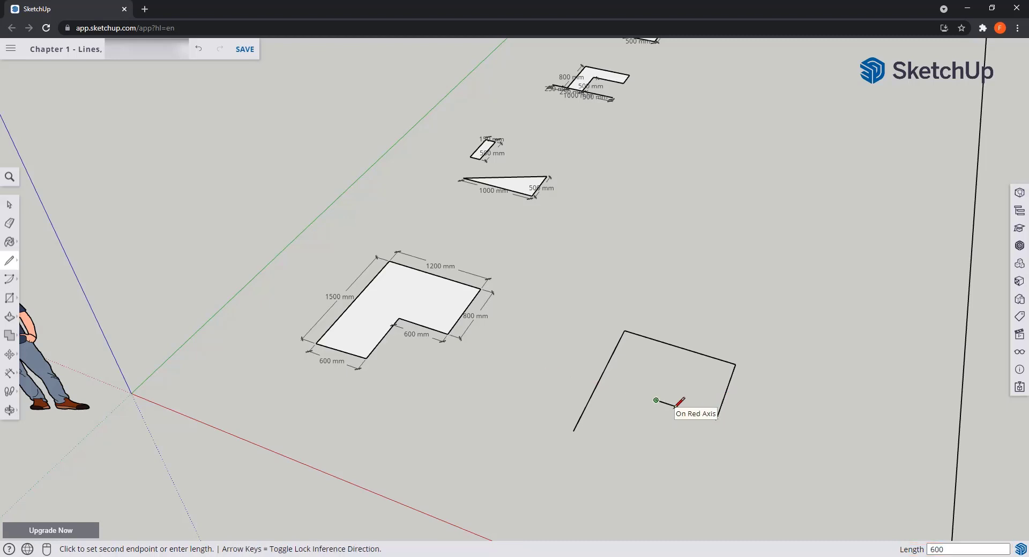
key(Return)
scroll(670, 415, up, 2)
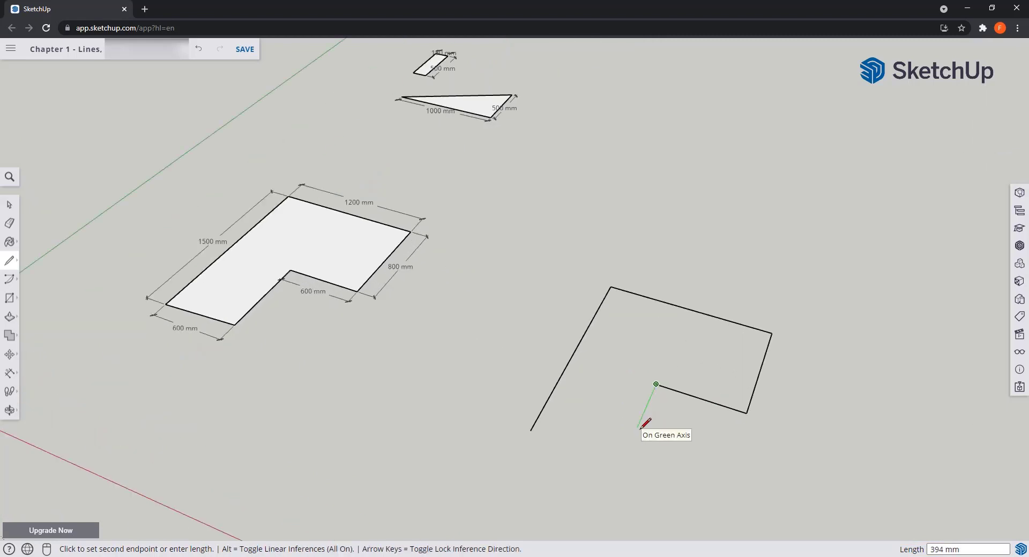
click(622, 462)
click(530, 430)
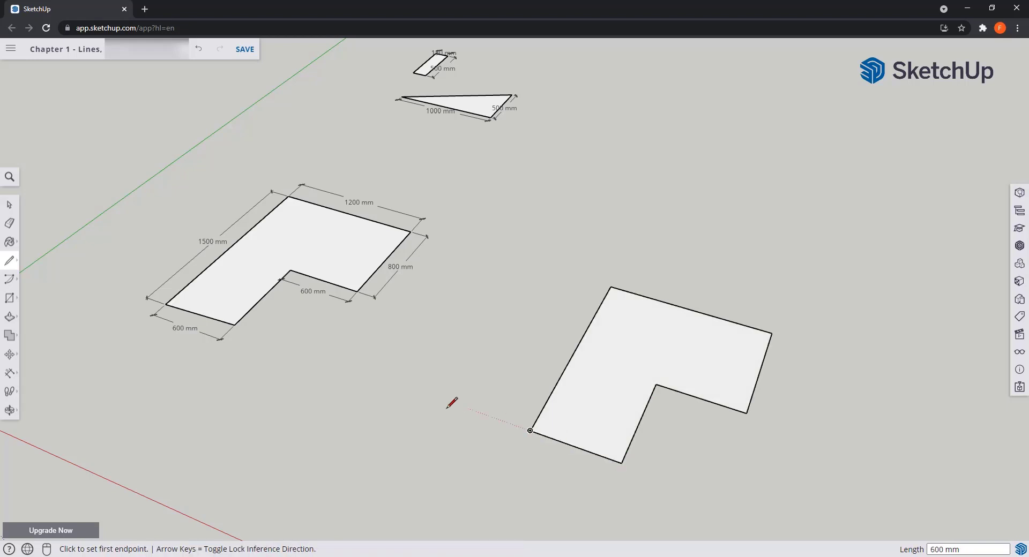
Step: Start a second L-shape beside the first copy, locking the directions: 1500 mm along the green axis and 1200 mm along the red axis
key(o)
drag(460, 351, 455, 374)
key(l)
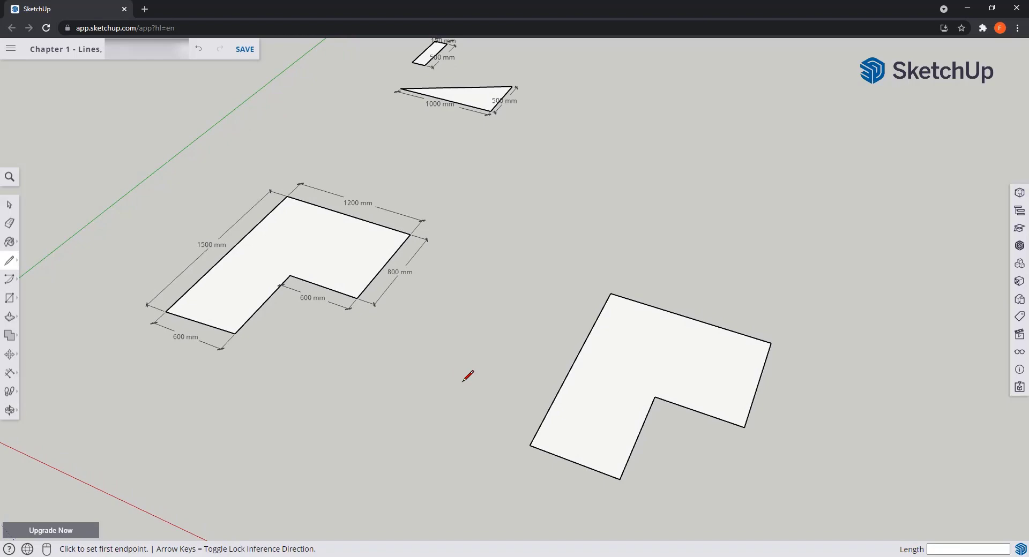
key(space)
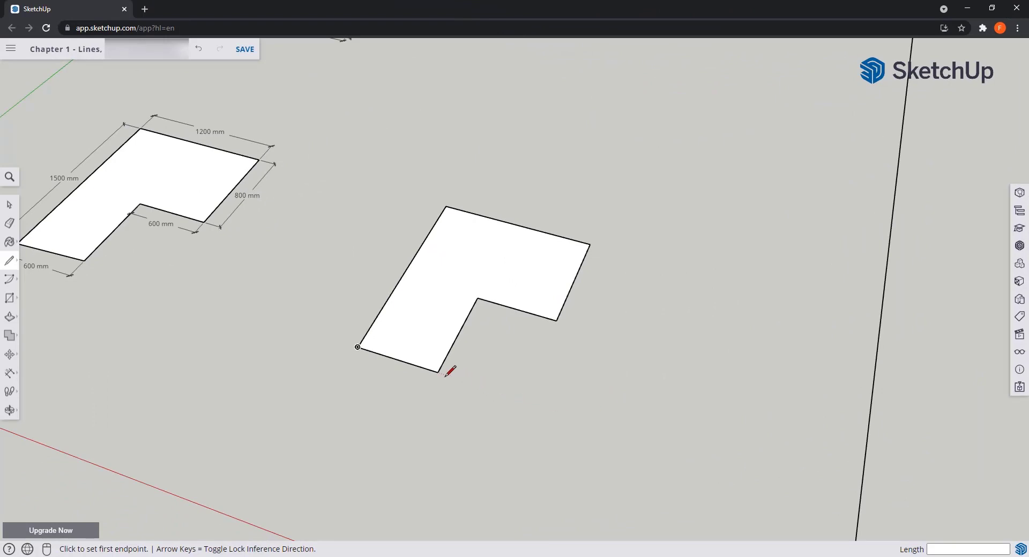
click(591, 419)
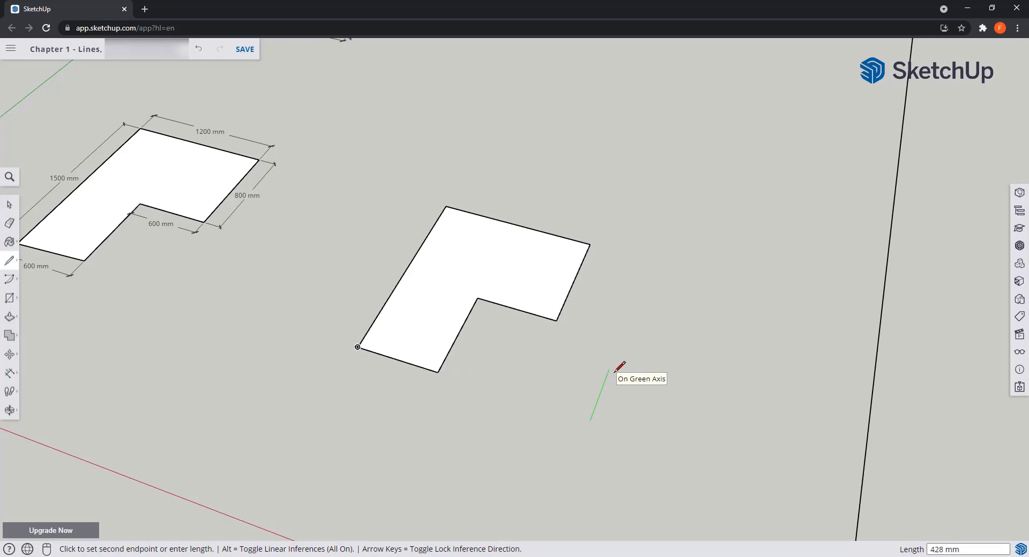
key(Left)
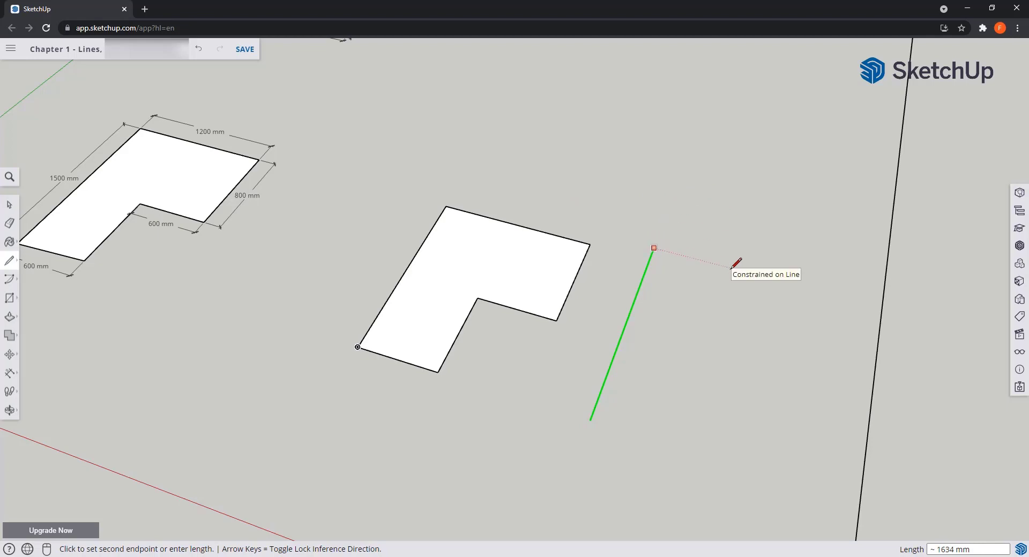
text(1500)
key(Return)
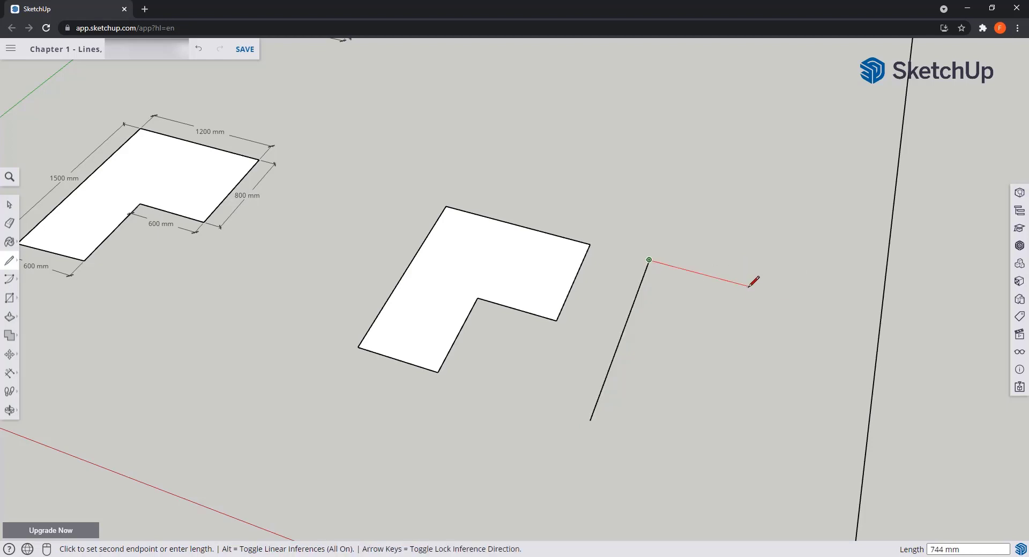
key(Right)
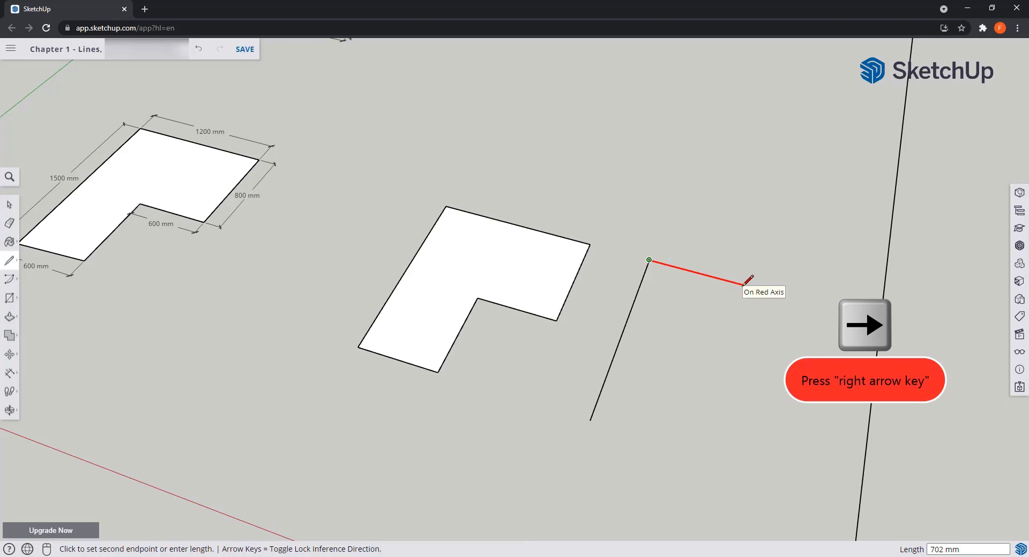
key(Return)
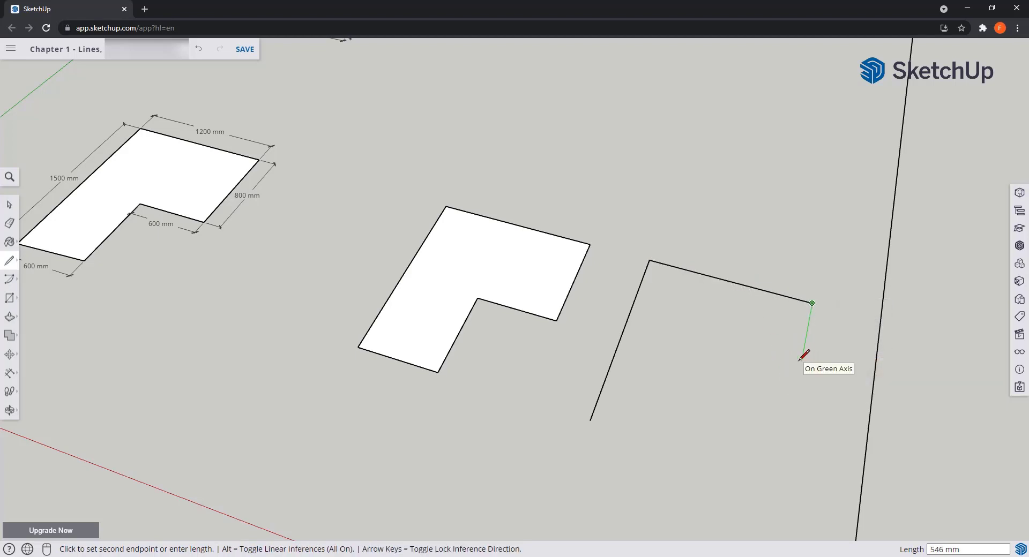
Step: Finish the second L-shape with axis-locked lines: 800 mm on green, 600 mm on red, green level with the start, and a closing line
key(Left)
text(8)
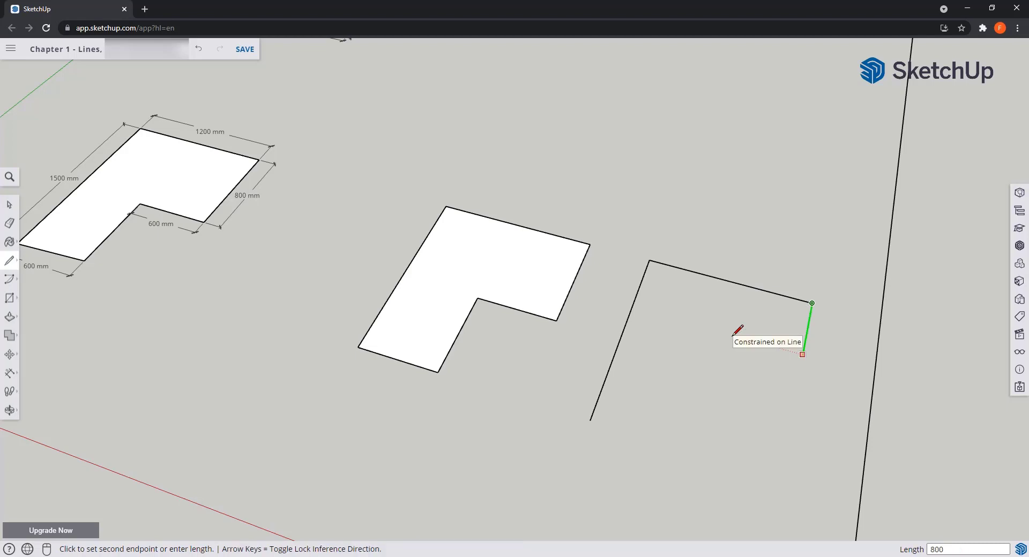
text(00)
key(Return)
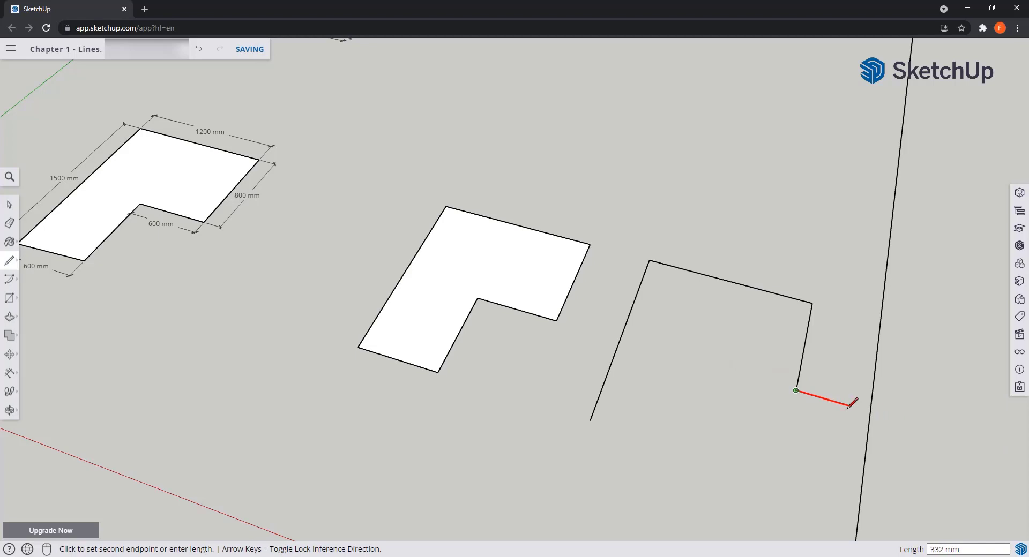
mouse_move(730, 389)
middle_down()
mouse_move(616, 351)
mouse_move(619, 359)
middle_up()
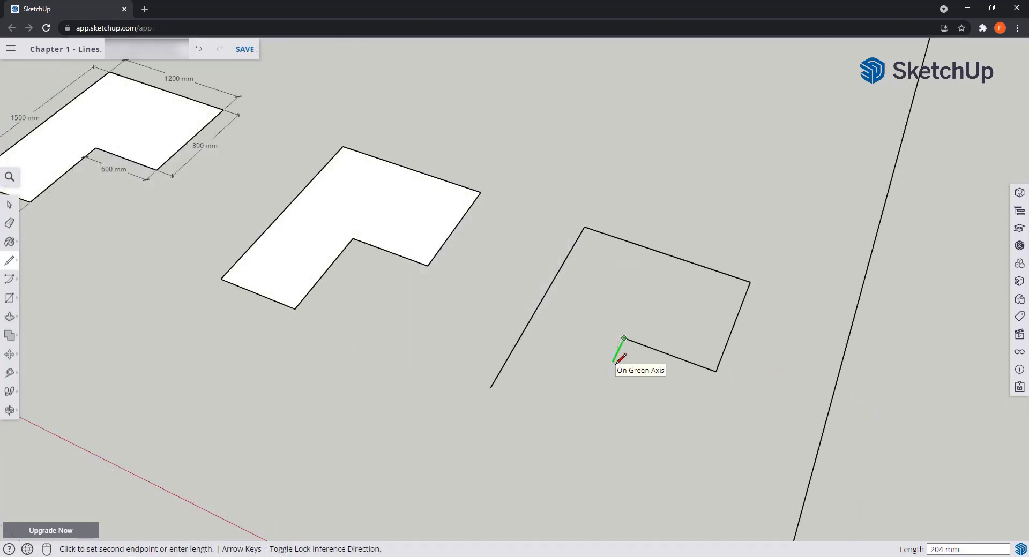
click(491, 387)
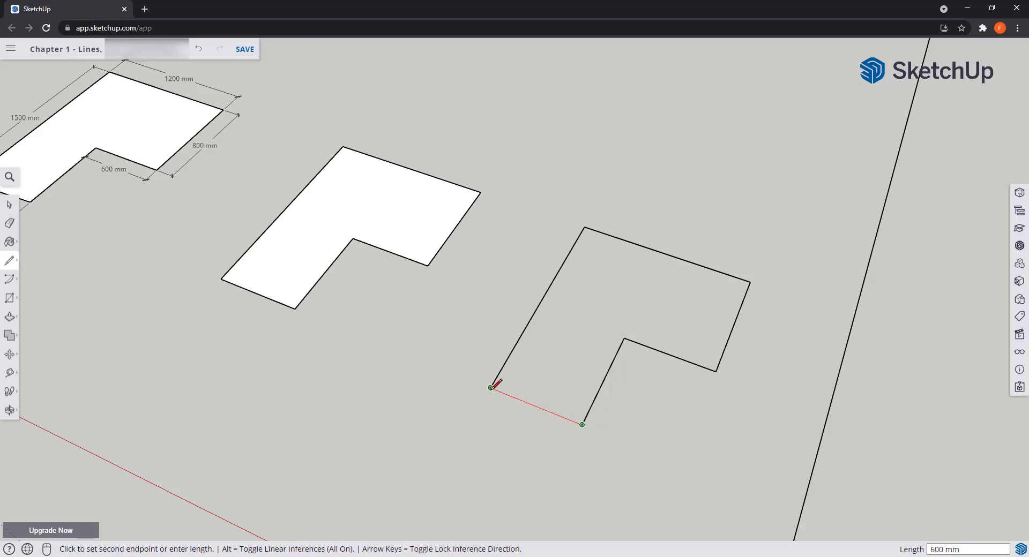
click(491, 385)
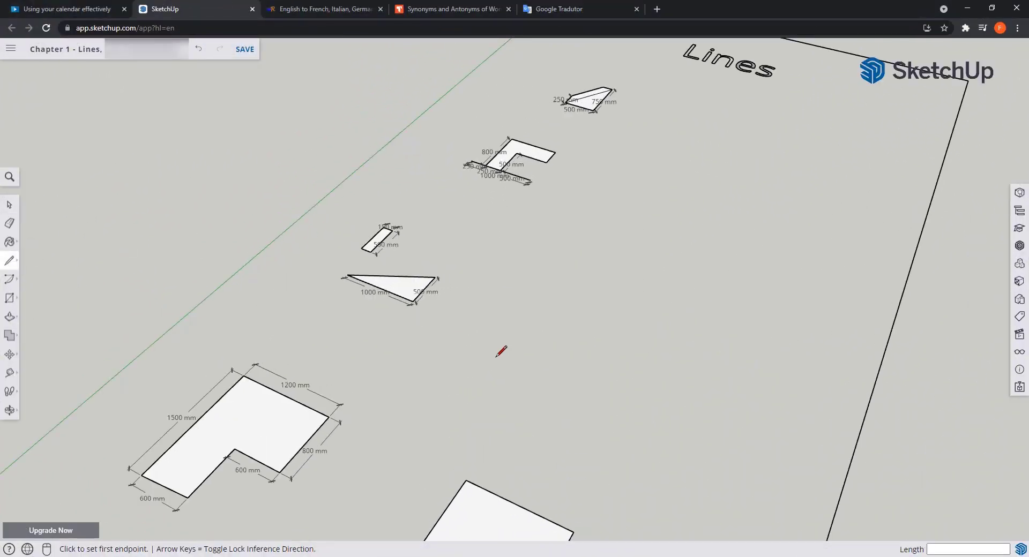
Step: Copy the dimensioned triangle with the Line tool: 1000 mm along the red axis, 500 mm along the green axis, and back to the start
scroll(503, 350, up, 3)
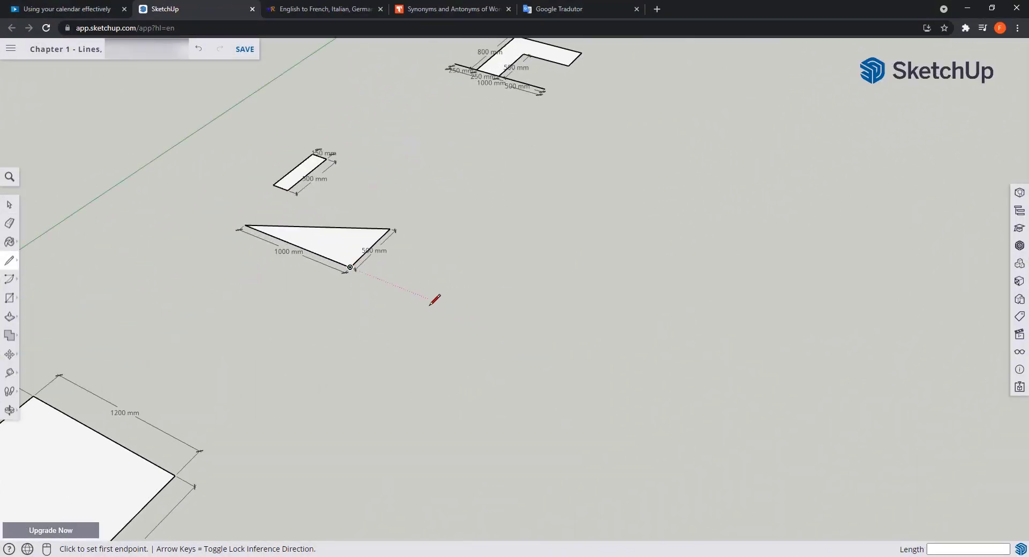
click(634, 382)
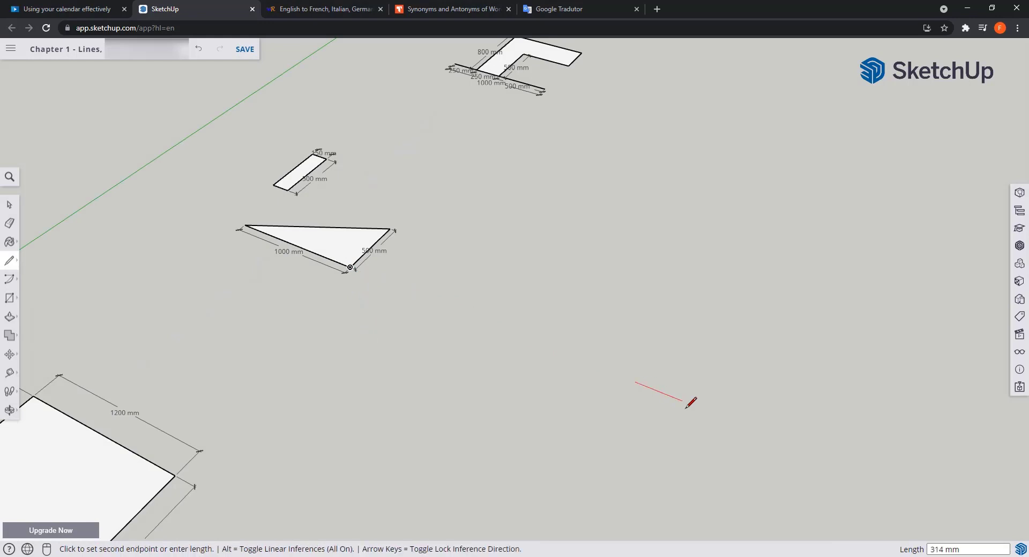
text(1000)
key(Return)
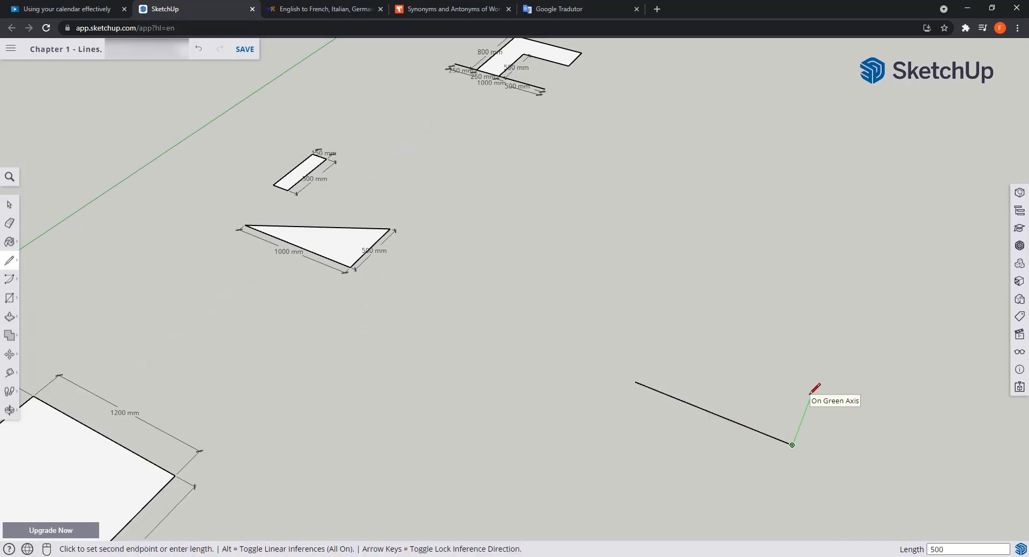
click(814, 387)
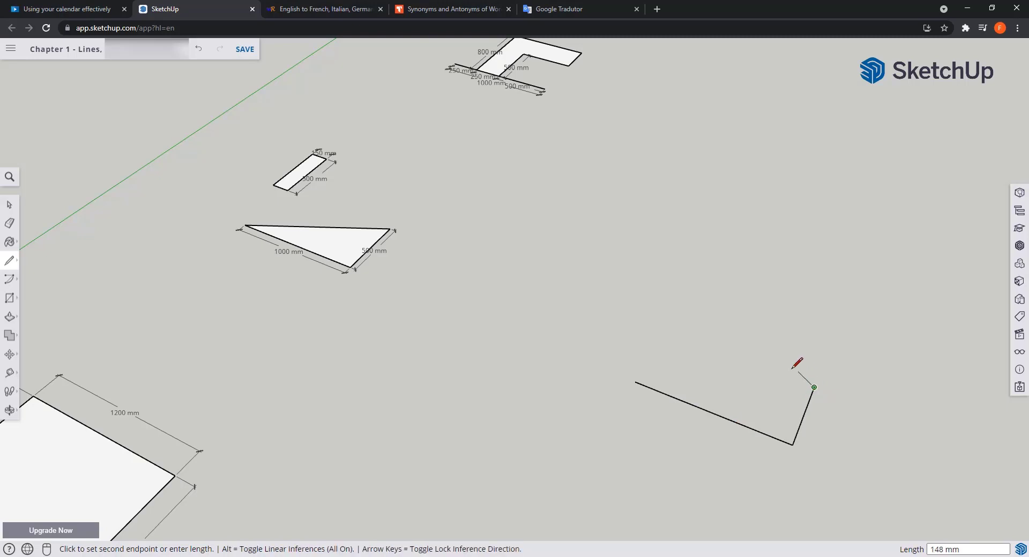
click(635, 382)
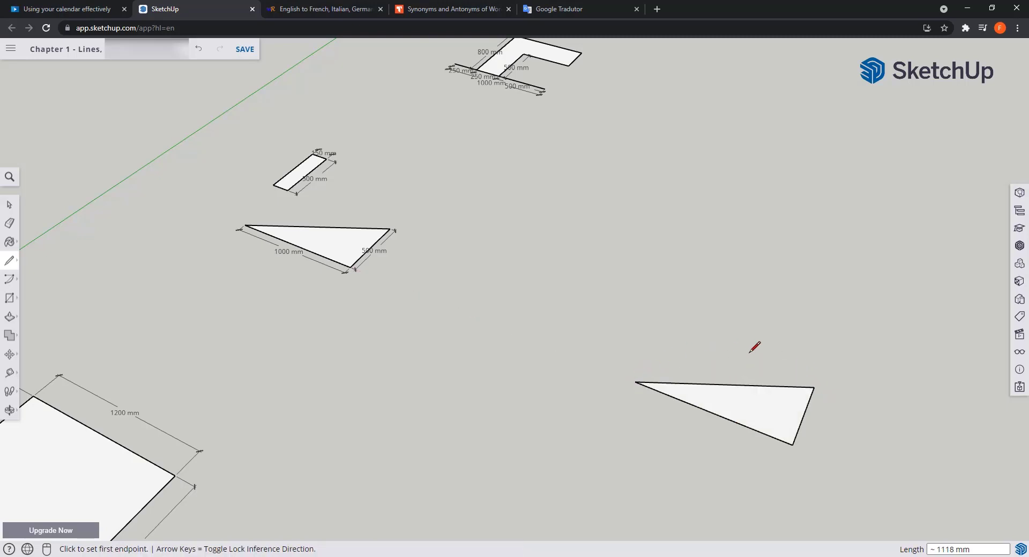
scroll(737, 343, up, 3)
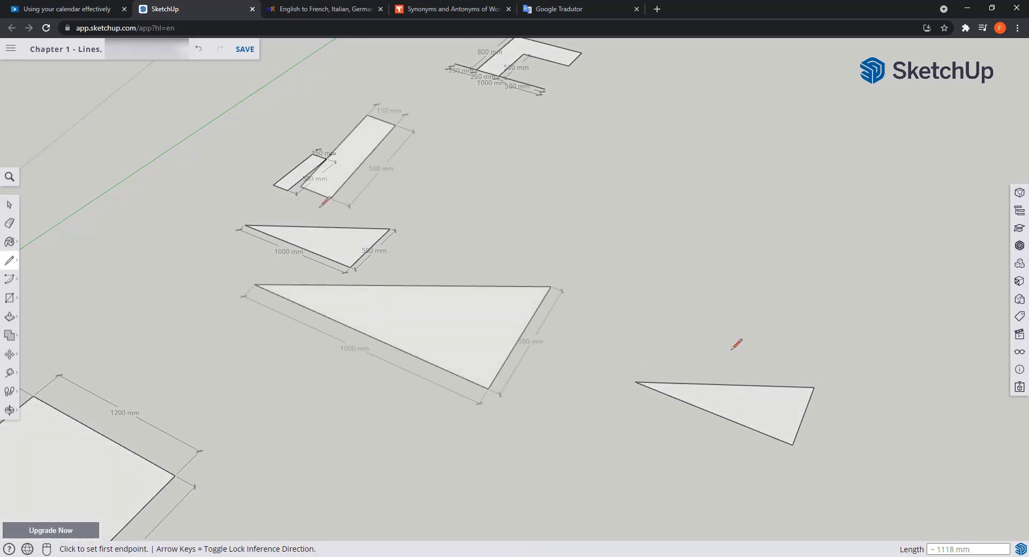
Step: Use temporary lines to check the distances from the dimensioned triangle's upper corners to the dimensioned rectangle's lower corner, cancelling each line
click(254, 284)
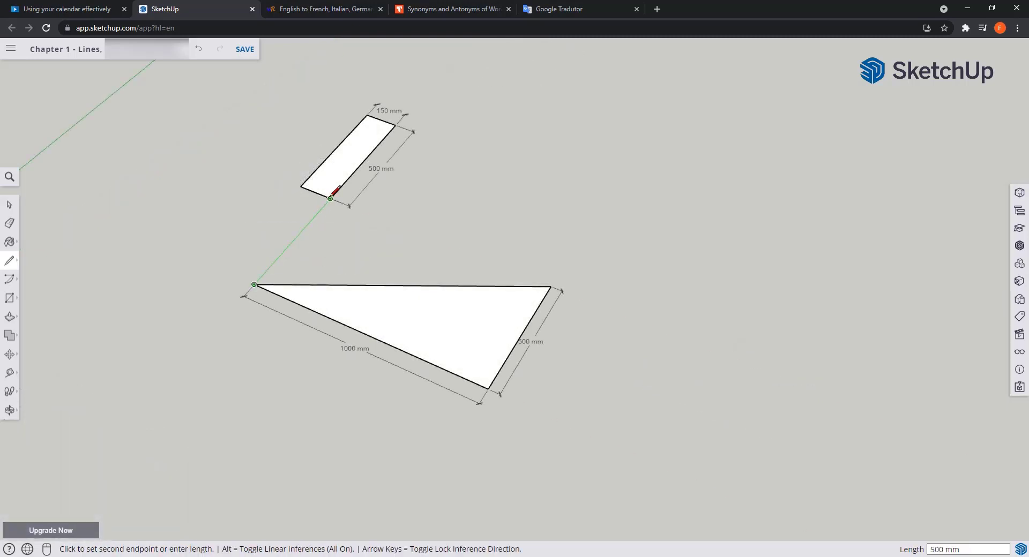
key(Escape)
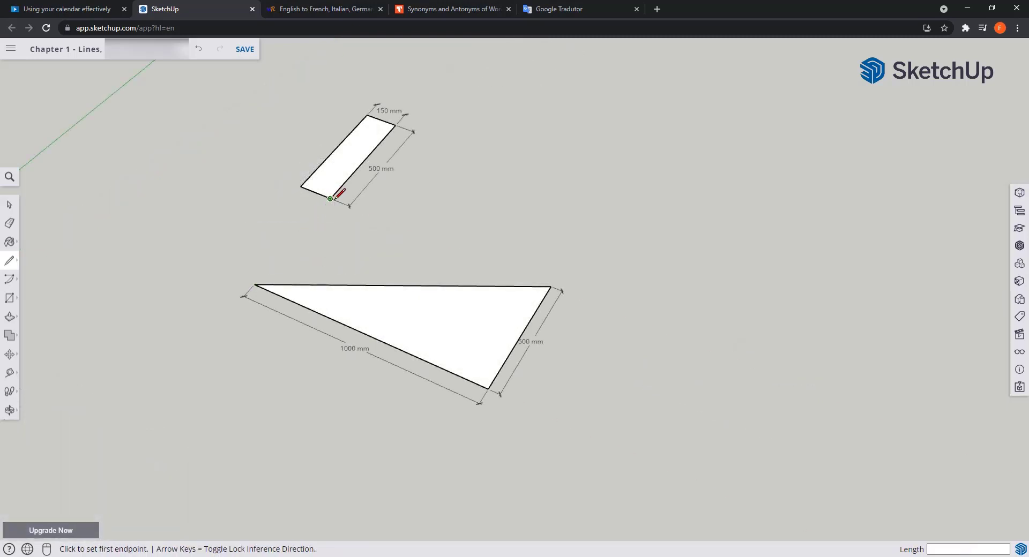
click(330, 199)
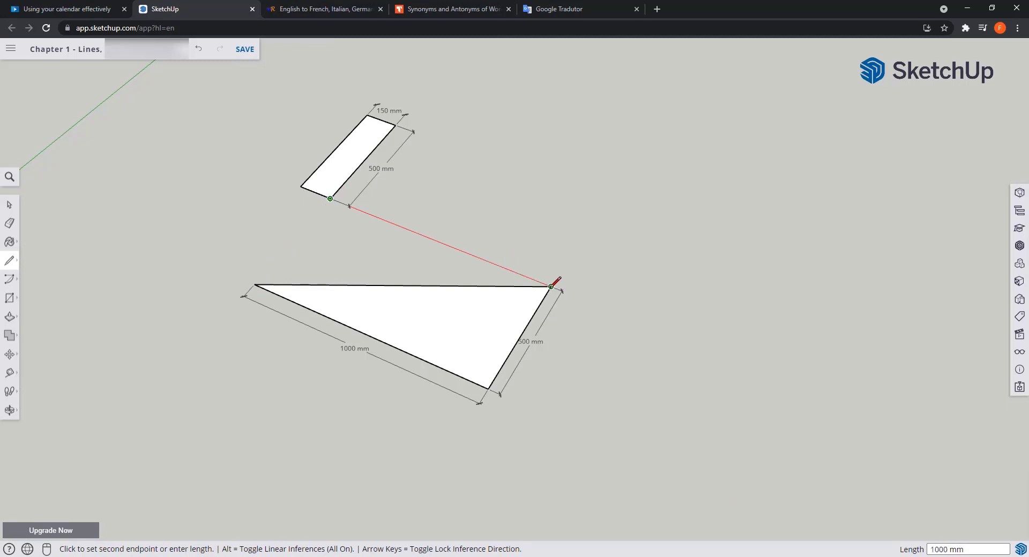
key(Escape)
scroll(345, 212, down, 5)
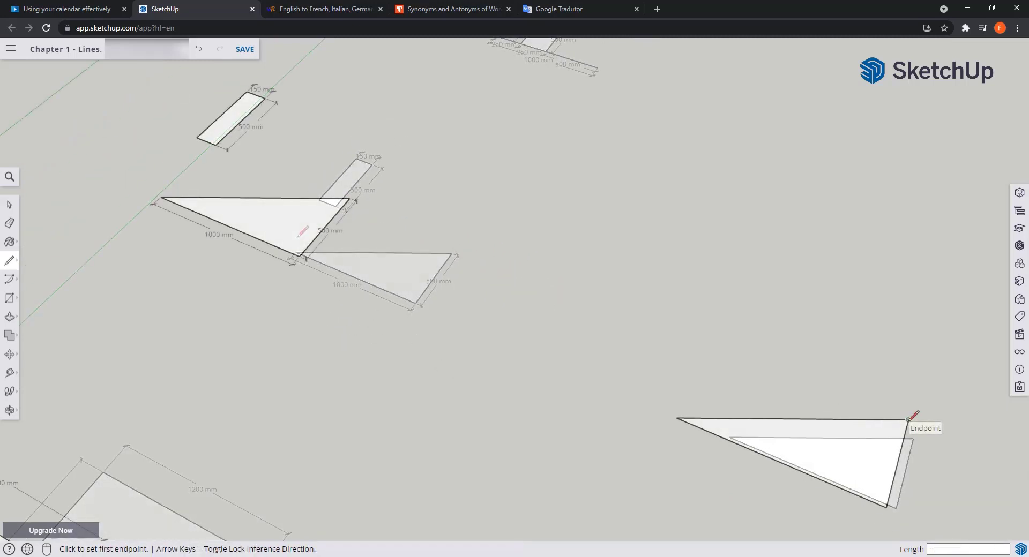
Step: Draw a 1000 mm helper line along red from the copied triangle's right corner, then a 500 by 150 mm rectangle from its end
click(908, 420)
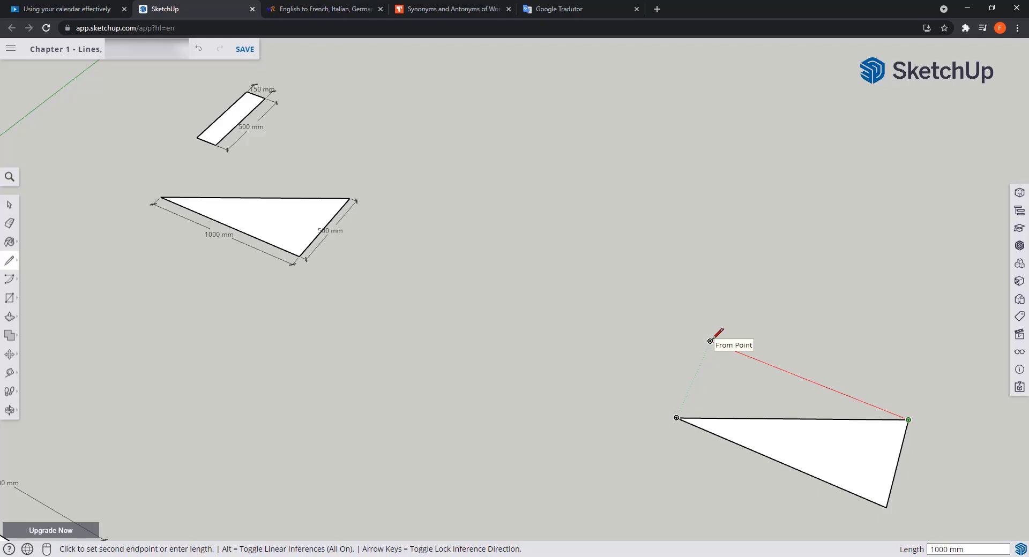
click(710, 341)
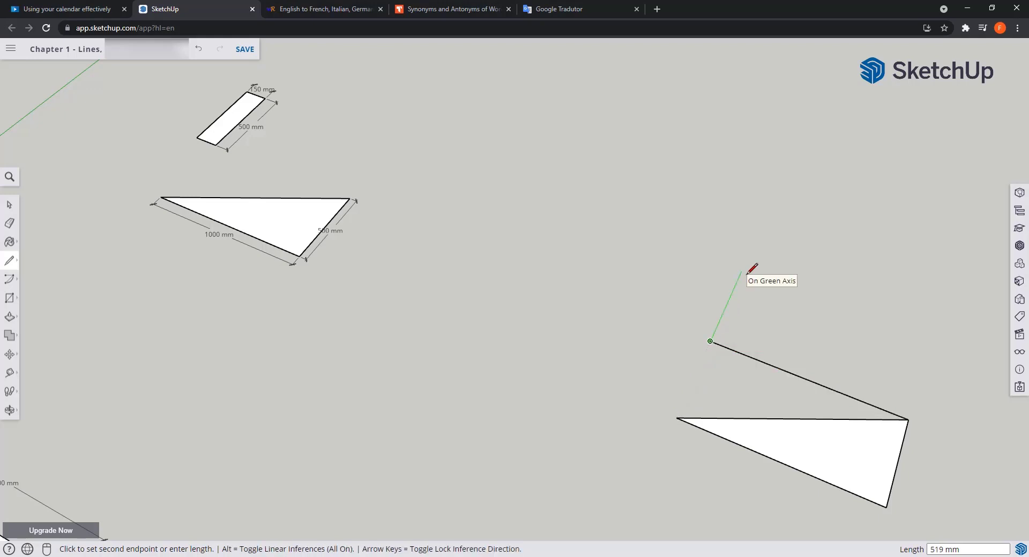
text(500)
key(Return)
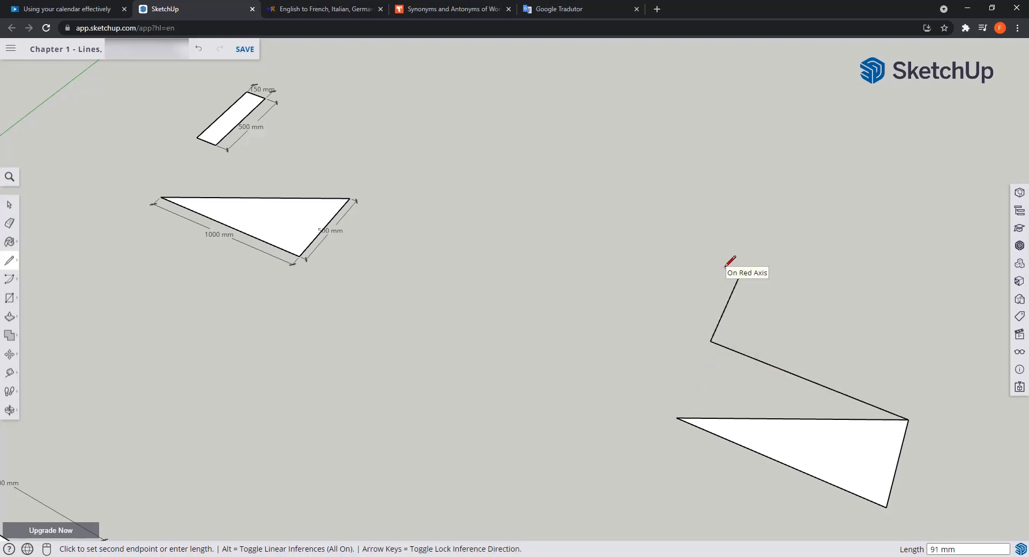
text(150)
key(Return)
click(683, 331)
click(710, 341)
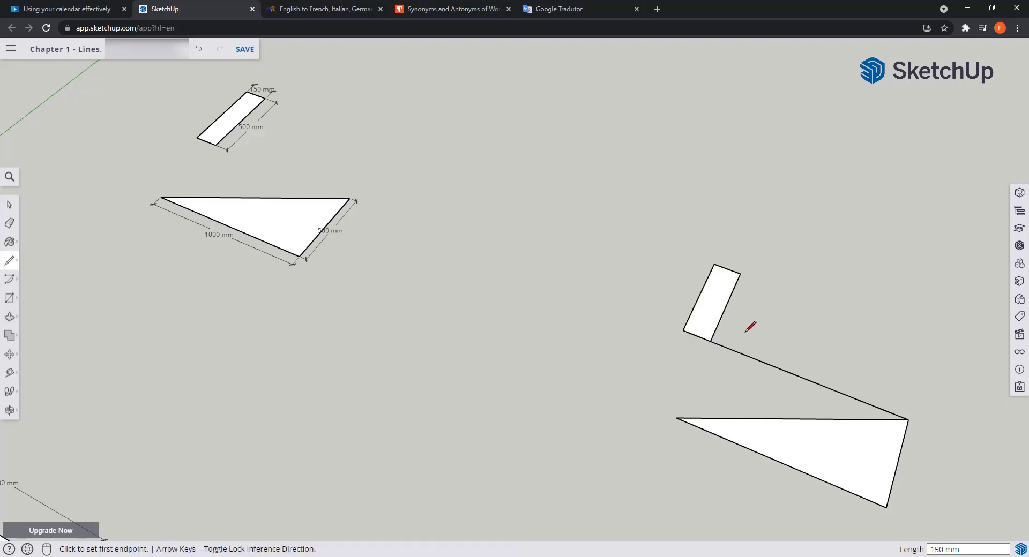
Step: Delete the 1000 mm helper line between the copied triangle and the rectangle, and remove the rectangle as well
key(space)
click(751, 360)
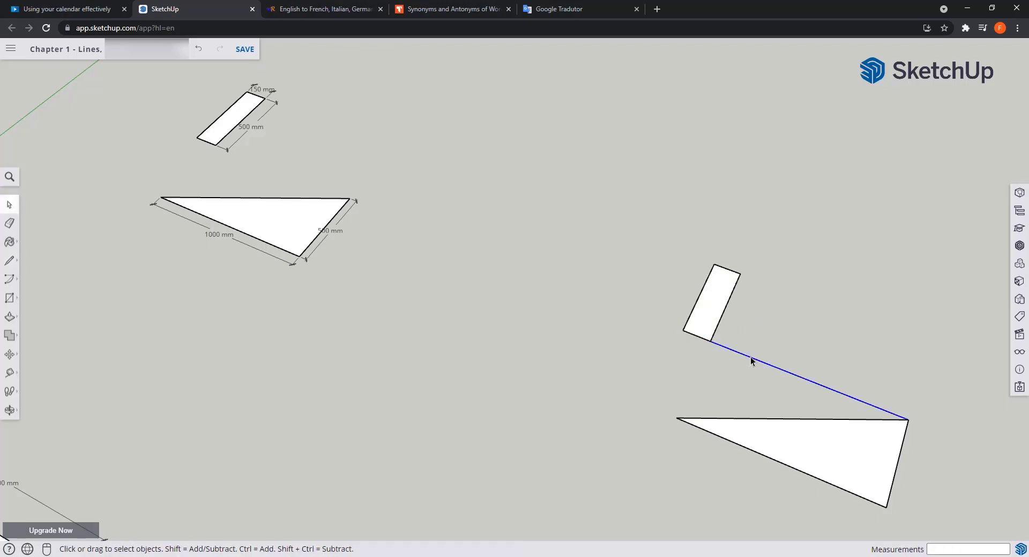
key(Delete)
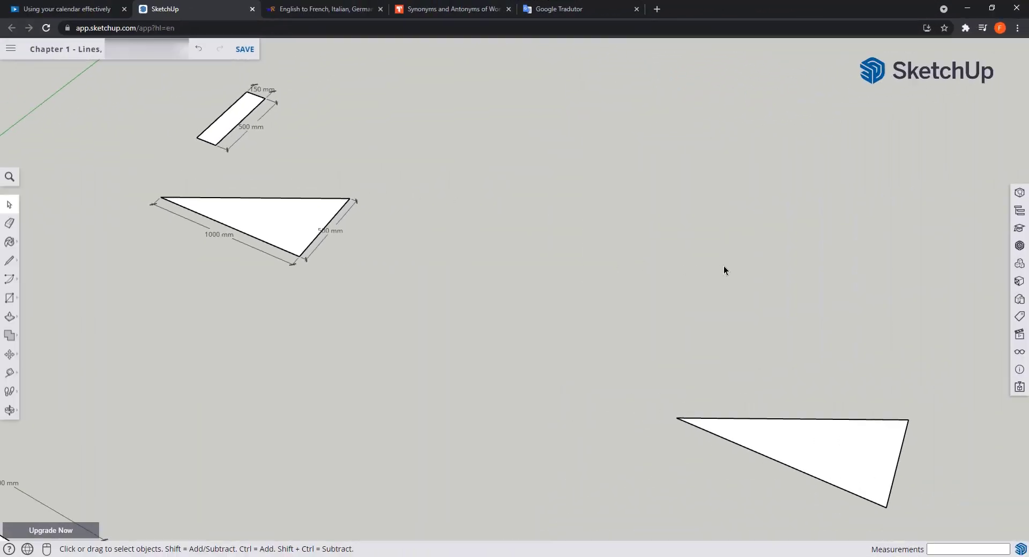
Step: Redraw the 500 by 150 mm rectangle with the Line tool, starting from the point inferred from the copied triangle's two upper corners
key(l)
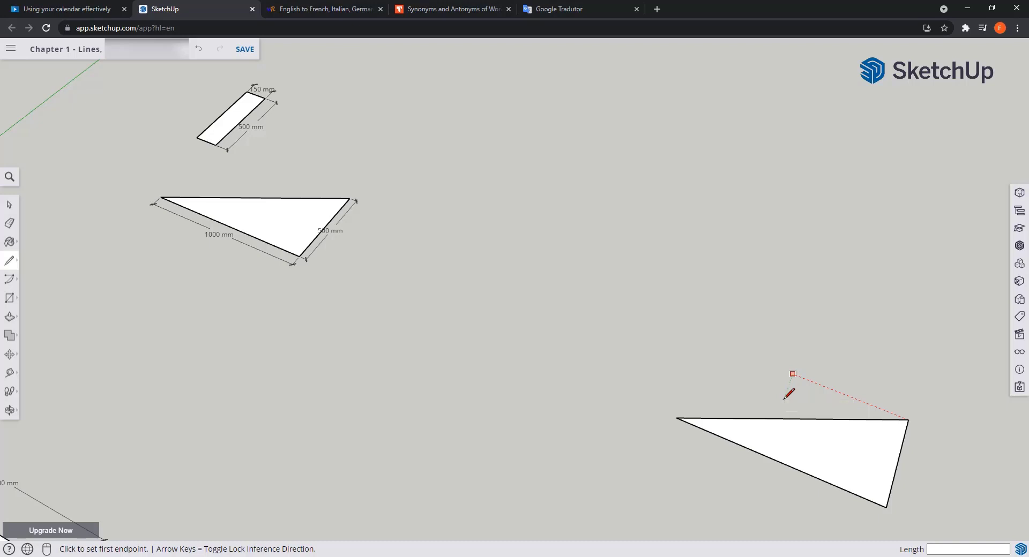
click(676, 417)
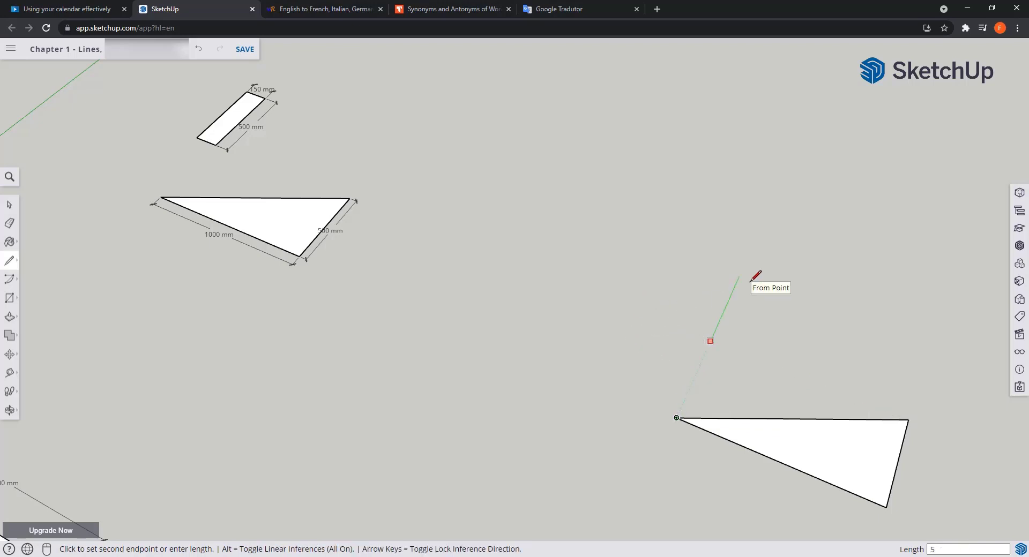
key(alt)
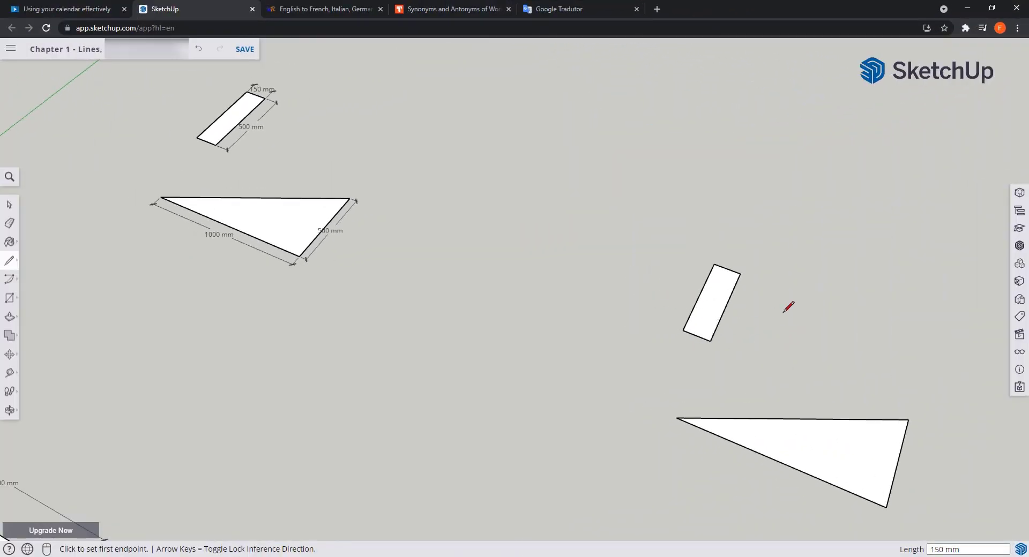
Step: Try a line along the blue axis from the copied rectangle's upper right corner, undo it, and restart it along the green axis
click(740, 274)
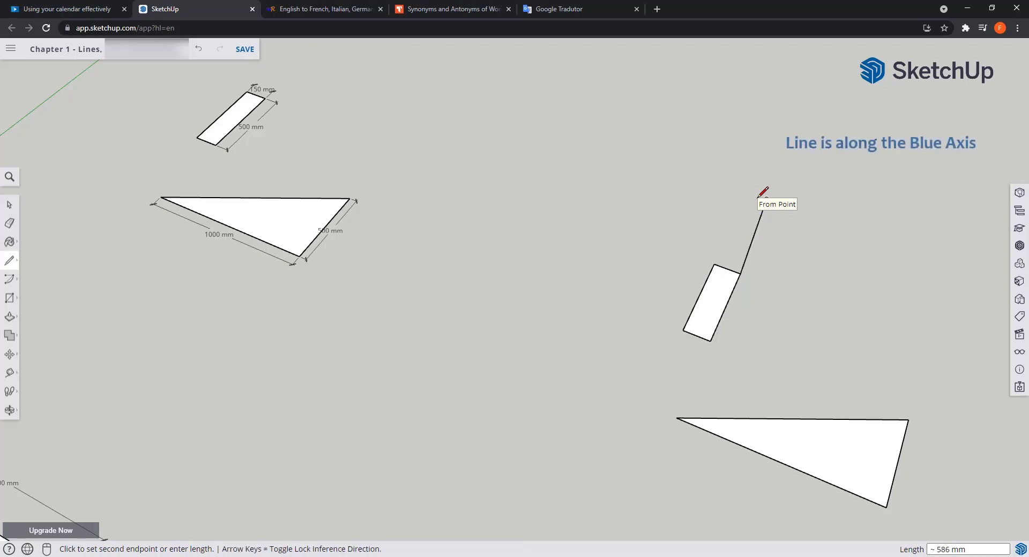
click(759, 198)
key(Escape)
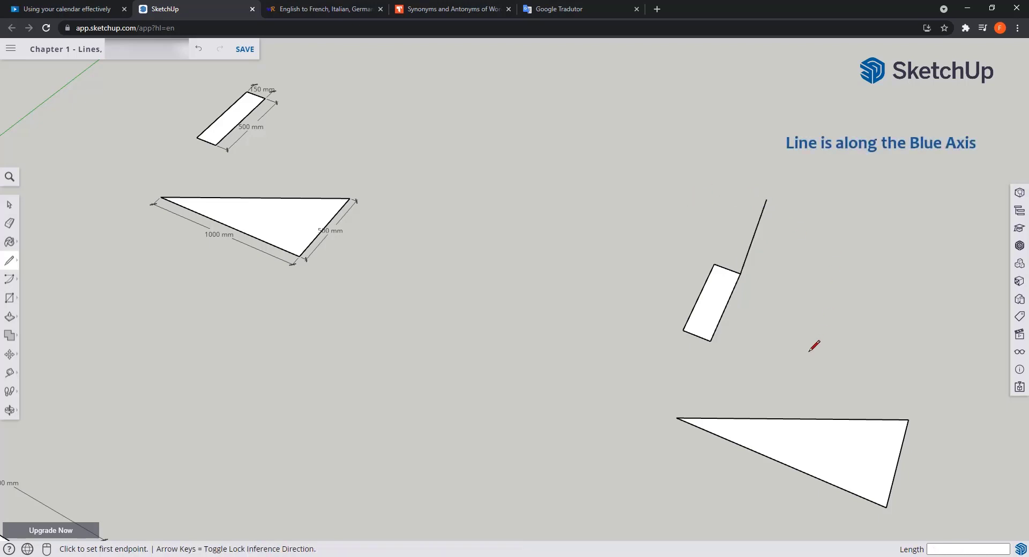
middle_drag(816, 344, 772, 386)
key(l)
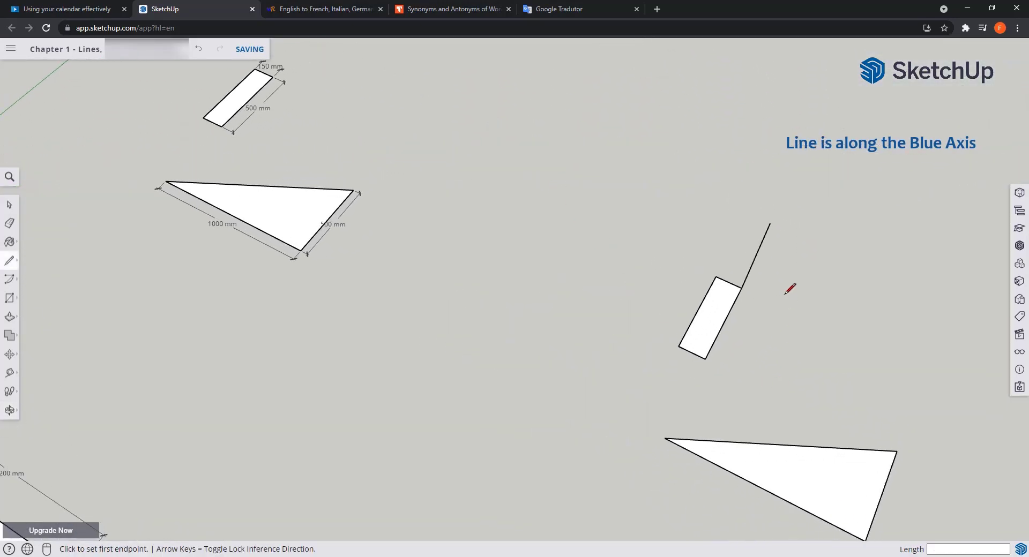
key(ctrl+z)
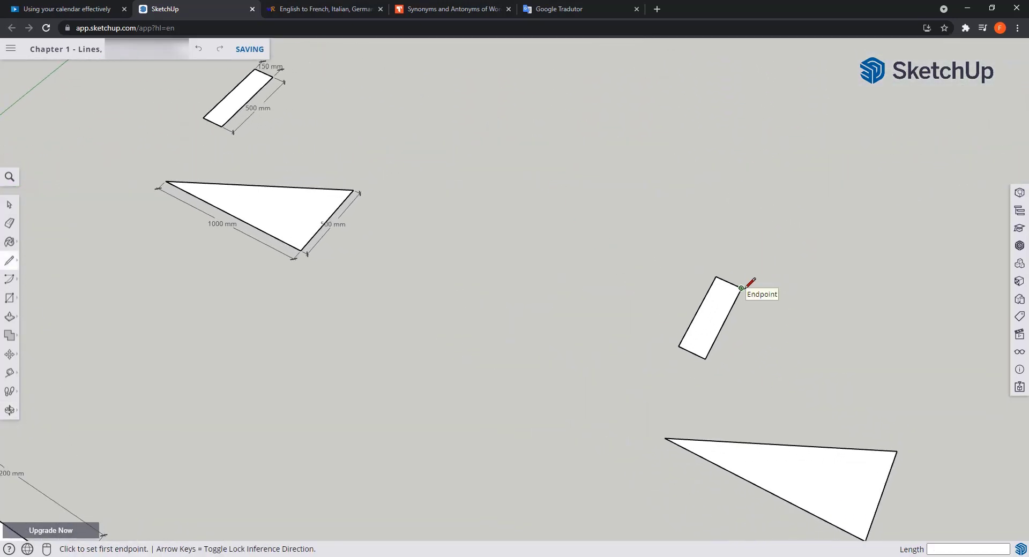
click(741, 288)
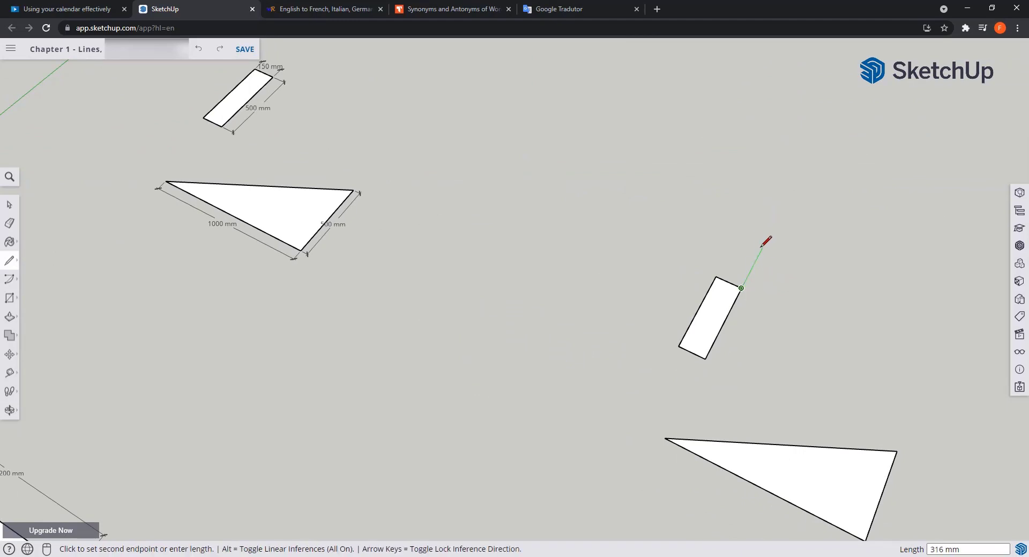
middle_drag(806, 332, 740, 266)
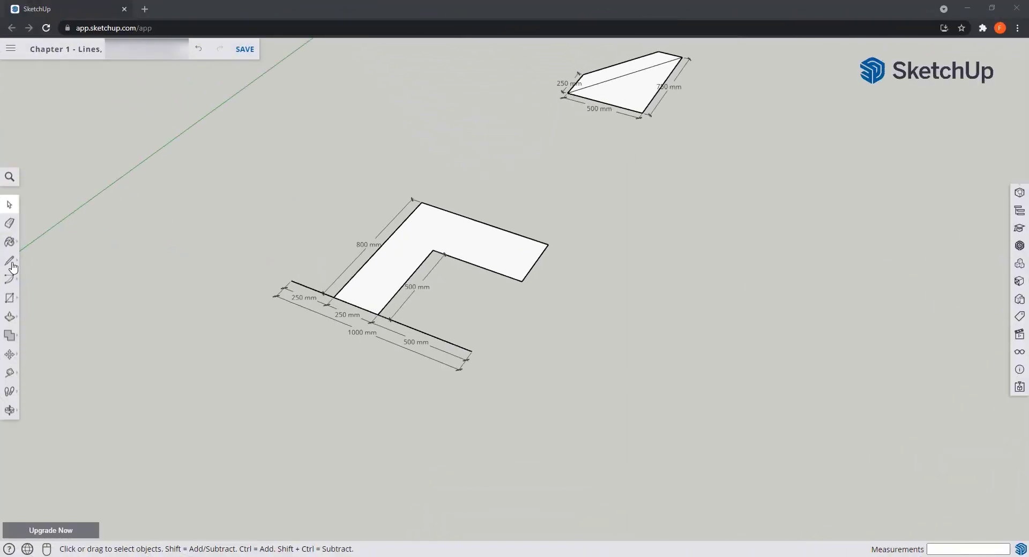
Step: Draw a 1000 mm base line along the red axis beside the dimensioned hook-shaped figure with the Line tool
click(10, 262)
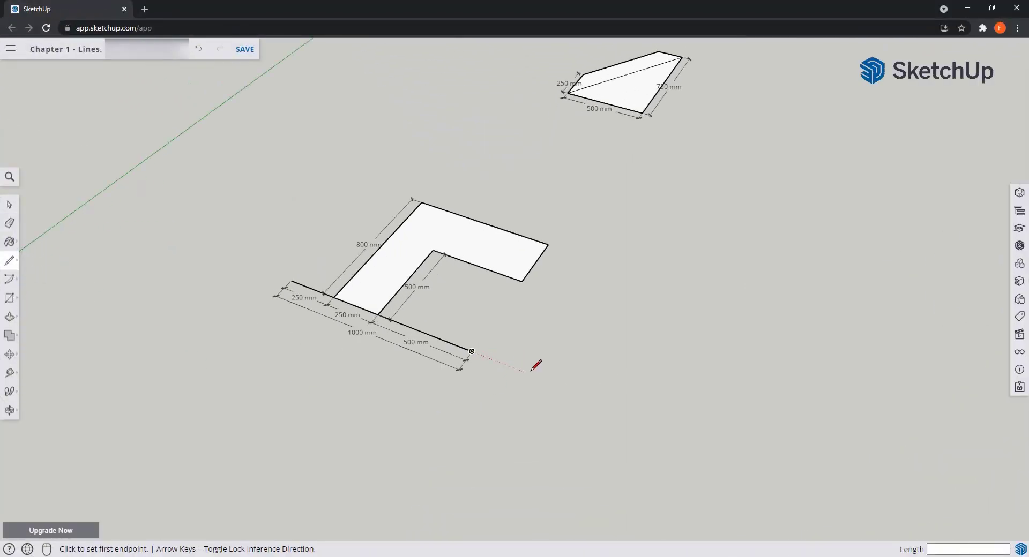
click(599, 402)
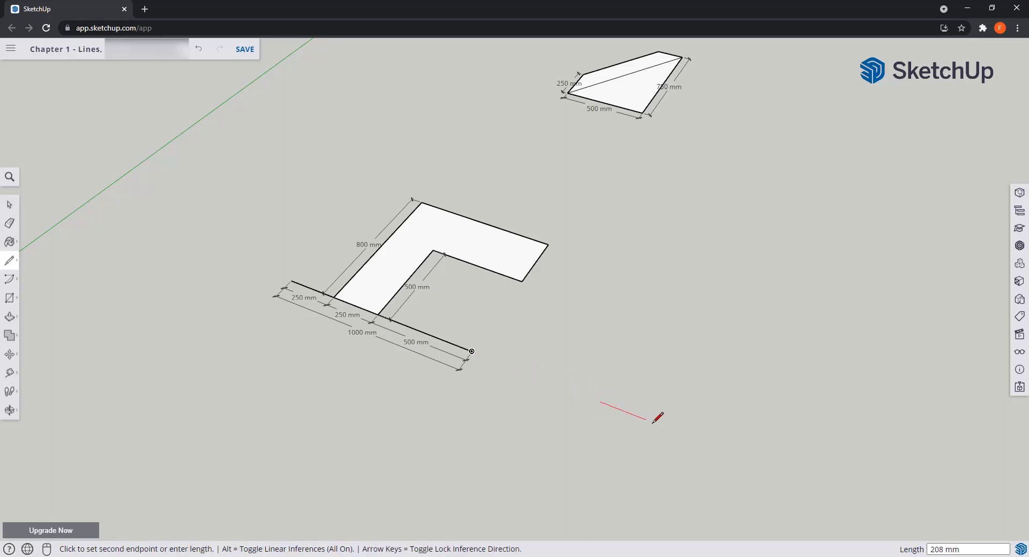
text(1000)
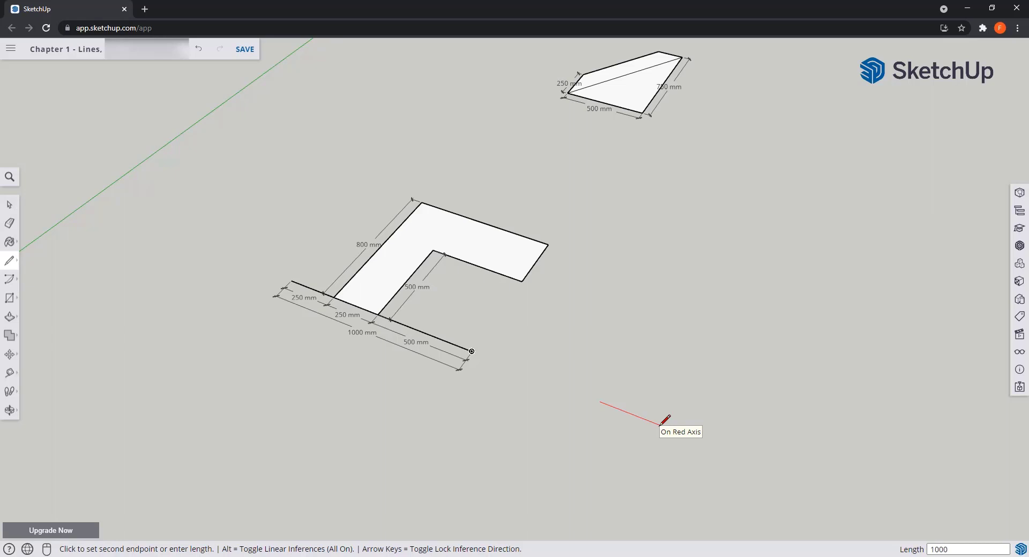
key(Return)
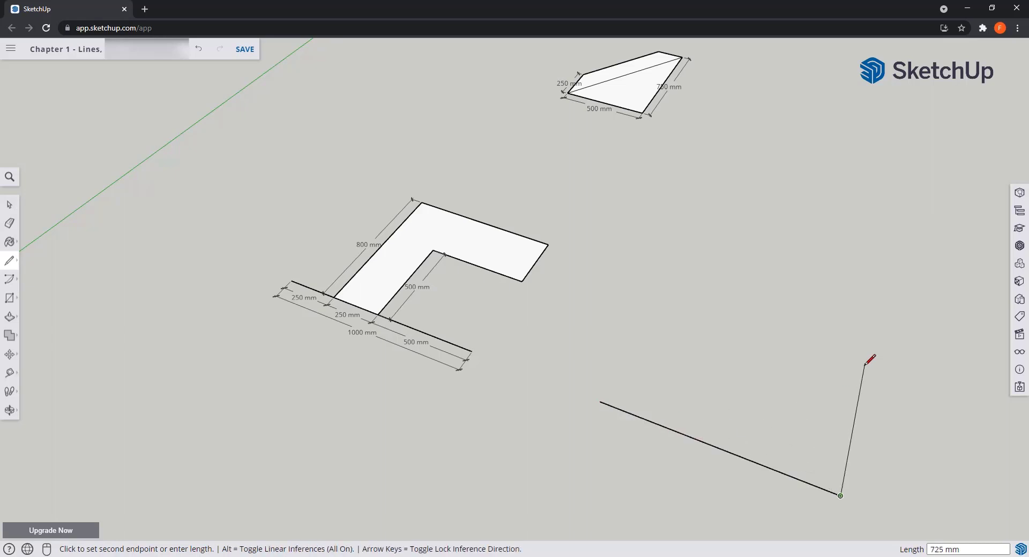
key(Escape)
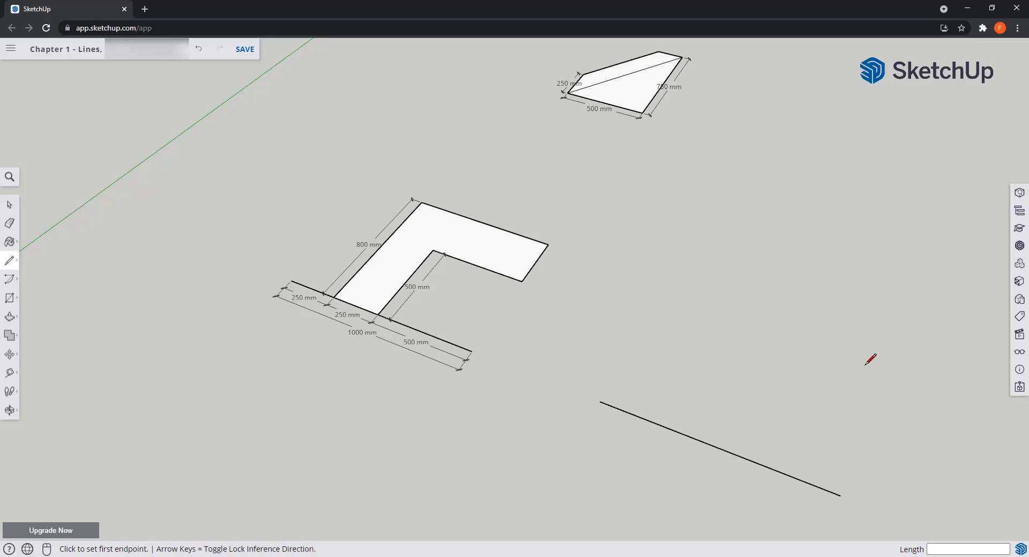
Step: Draw a 500 mm line along the green axis from the midpoint of the 1000 mm base line
click(715, 446)
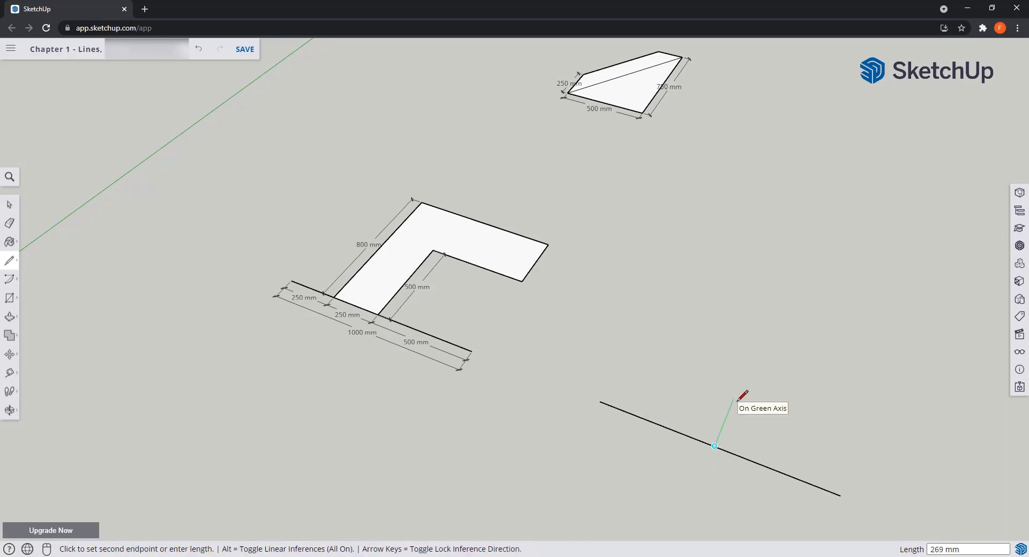
text(500)
key(Return)
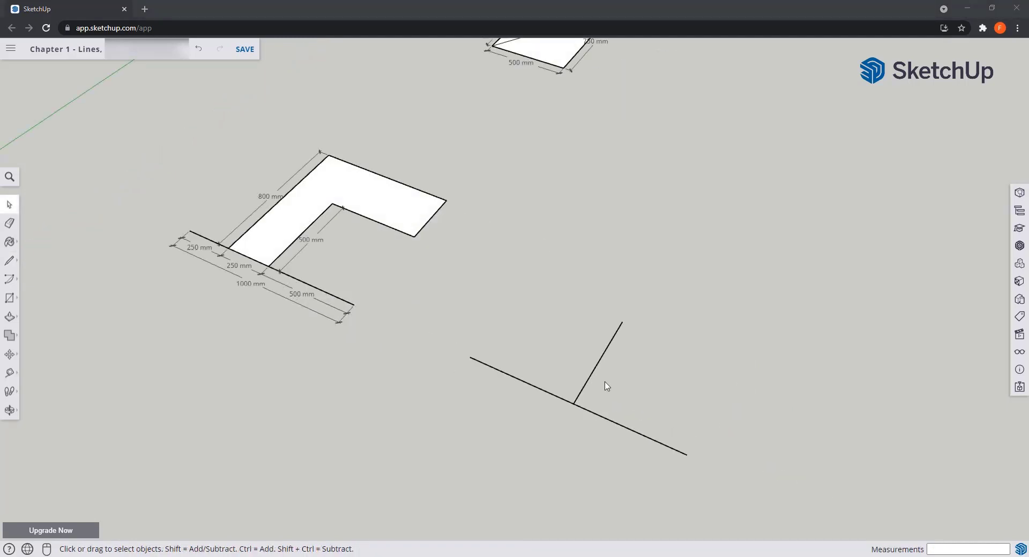
Step: Select the 500 mm line and each half of the base line to check where the base line is divided
click(630, 368)
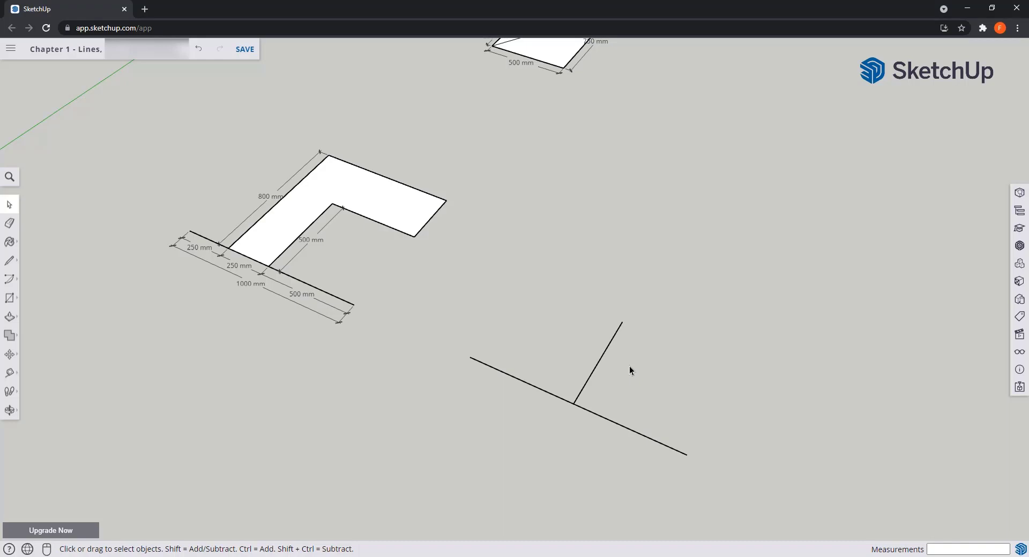
click(605, 352)
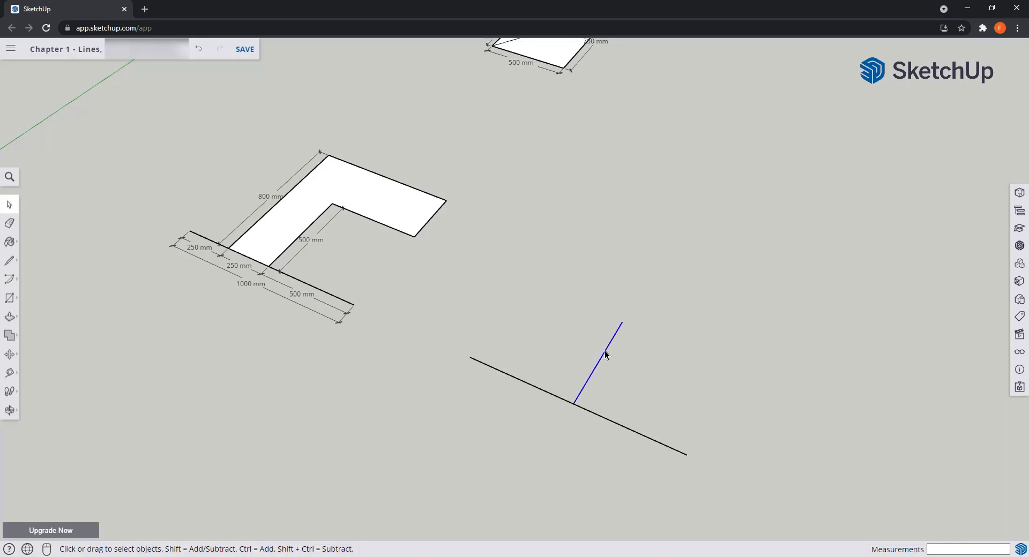
click(612, 426)
click(554, 399)
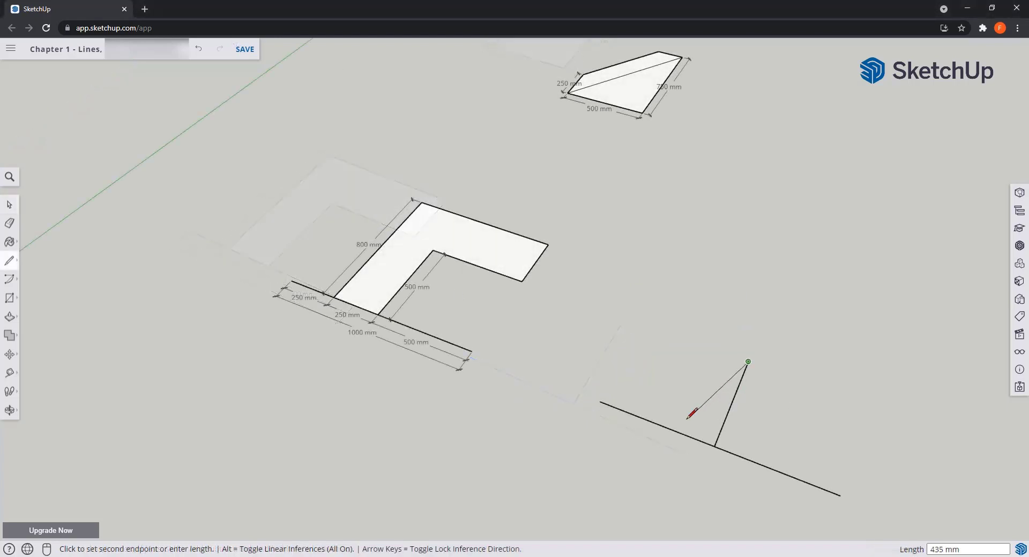
Step: Draw an 800 mm line along the green axis from the midpoint of the base line's left half
key(Escape)
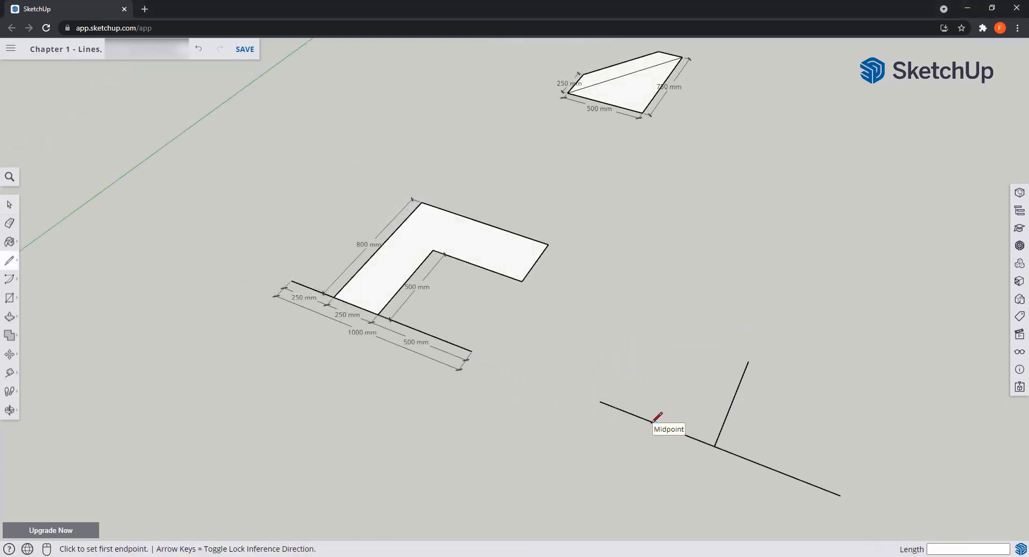
click(655, 423)
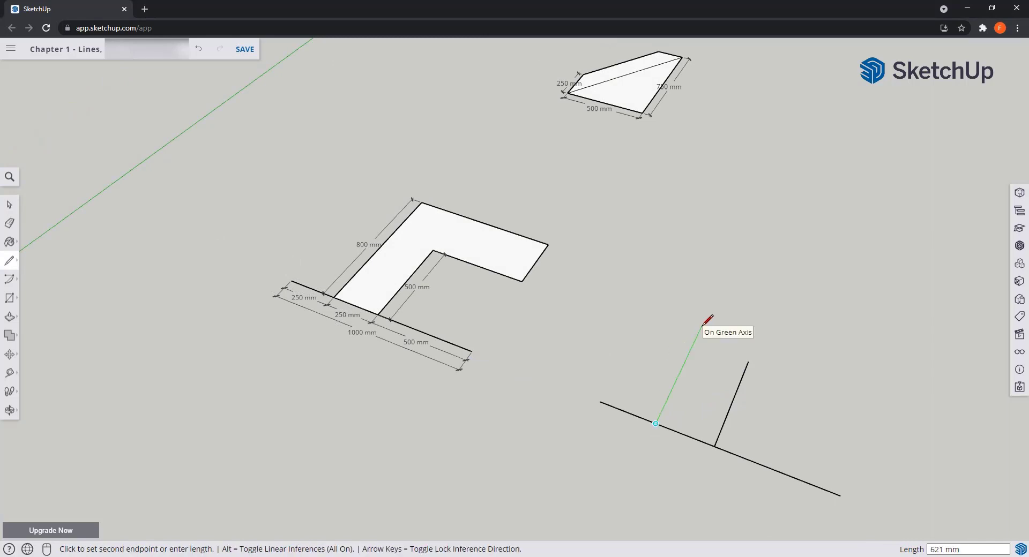
text(800)
key(Return)
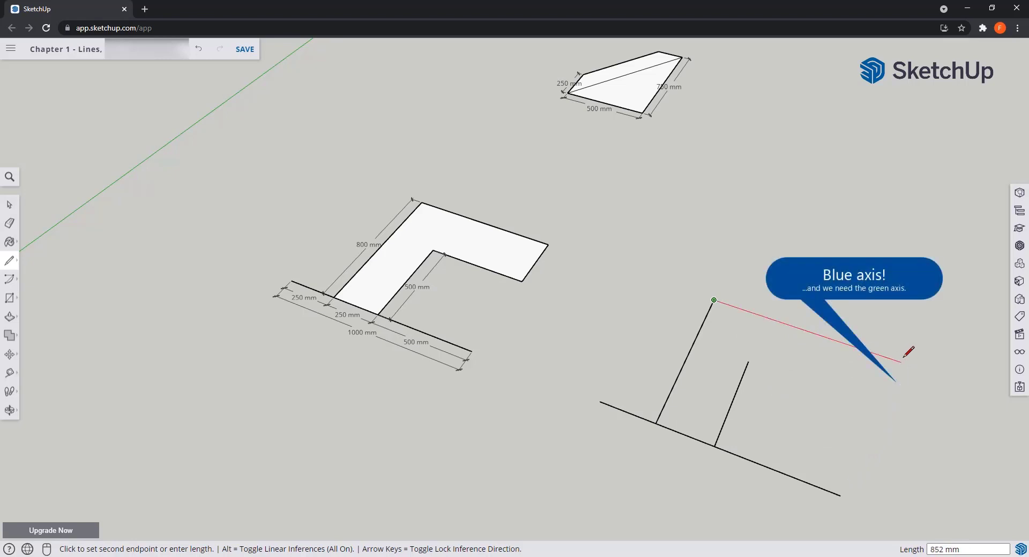
Step: Continue with a 750 mm line along the red axis, ending level with the base line's right endpoint
middle_drag(912, 352, 805, 337)
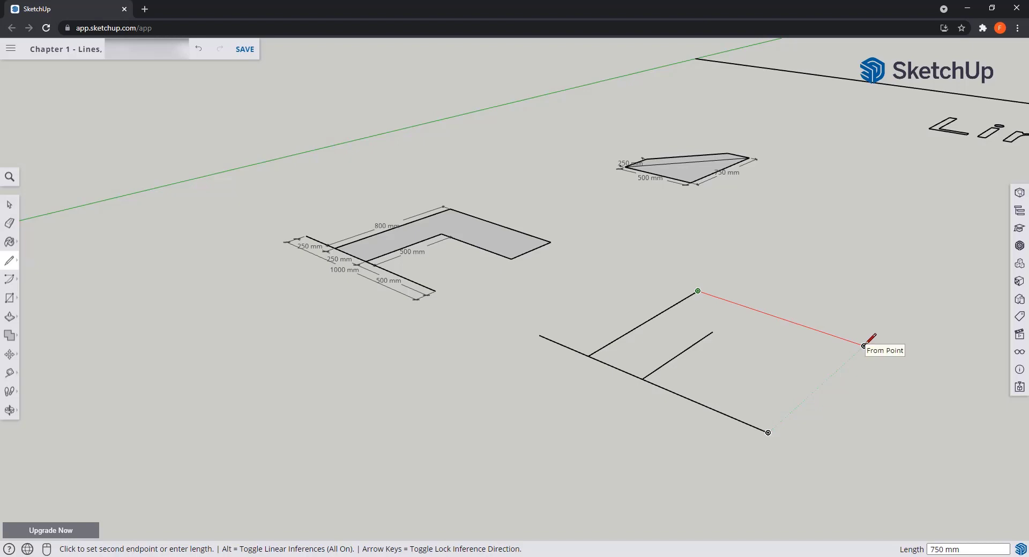
click(864, 345)
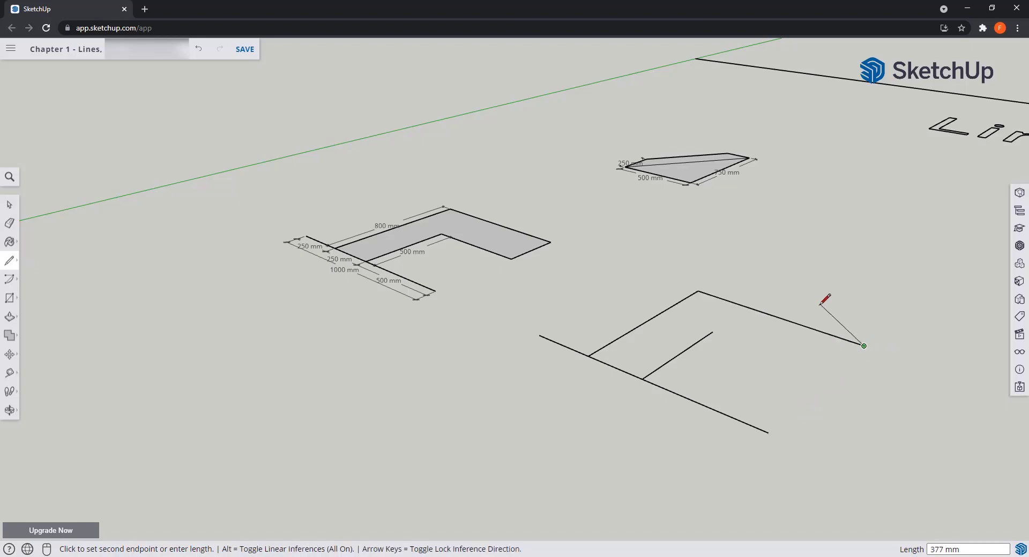
mouse_move(822, 363)
middle_down()
mouse_move(831, 364)
mouse_move(816, 369)
middle_up()
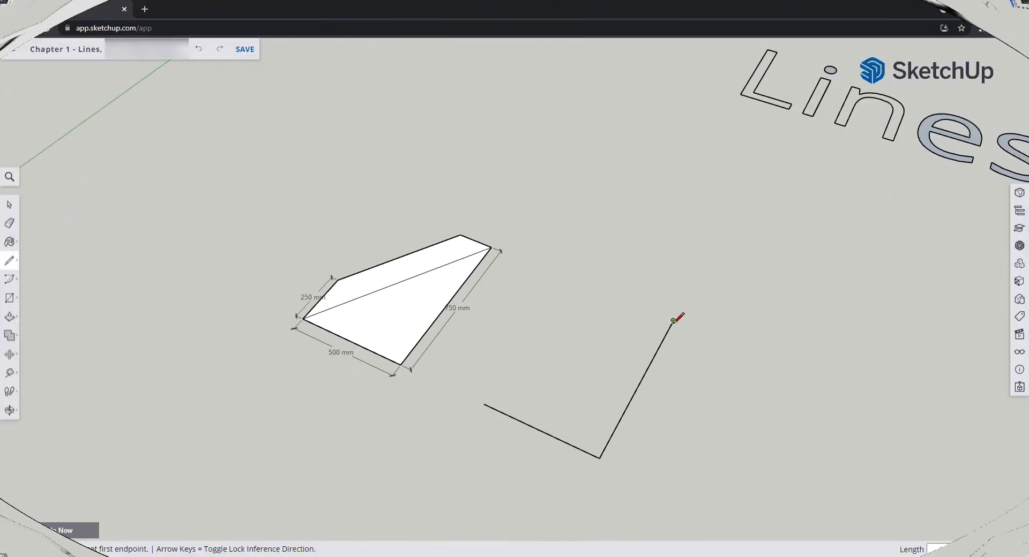
Step: Close the triangle back to its starting corner, and draw a 250 mm line along the green axis from that corner
click(673, 320)
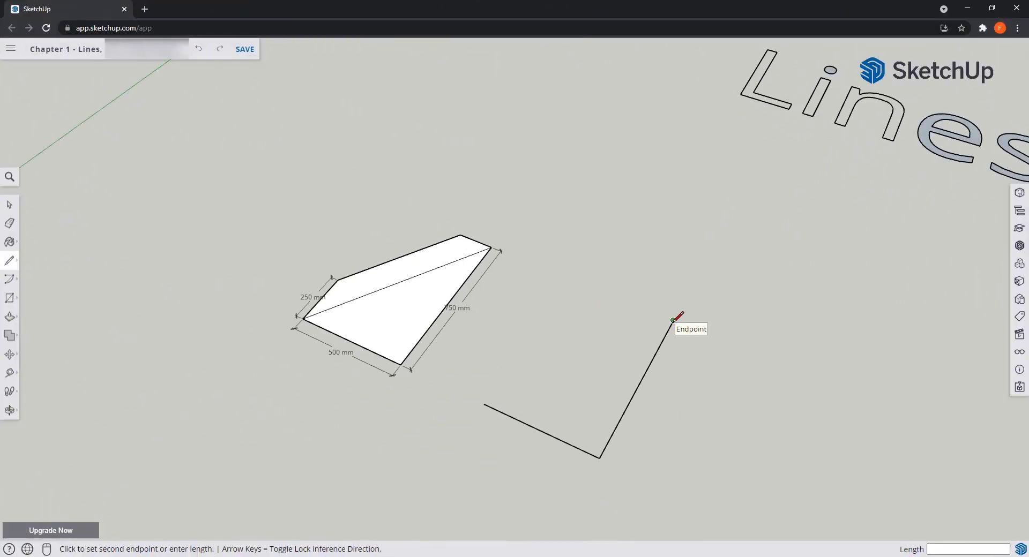
click(484, 403)
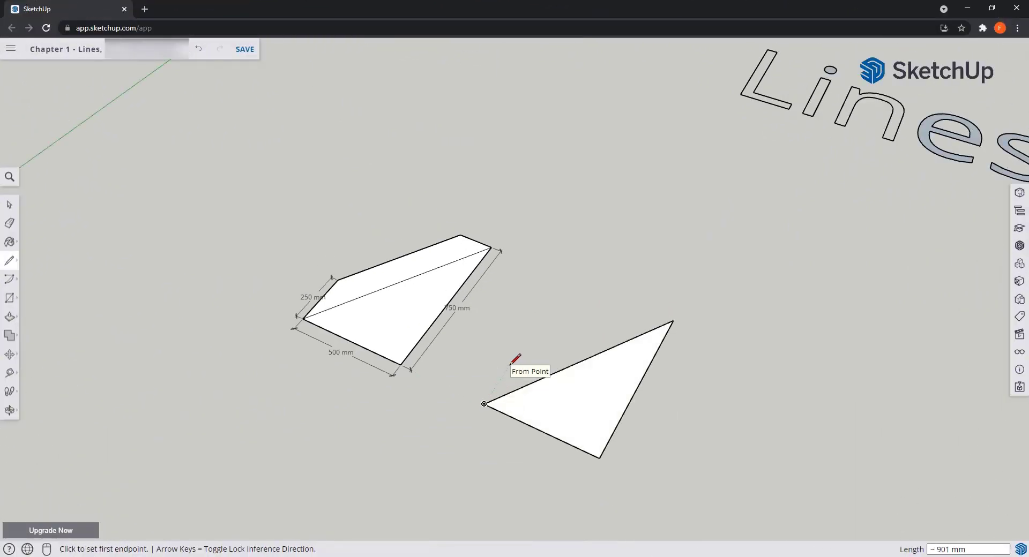
click(484, 403)
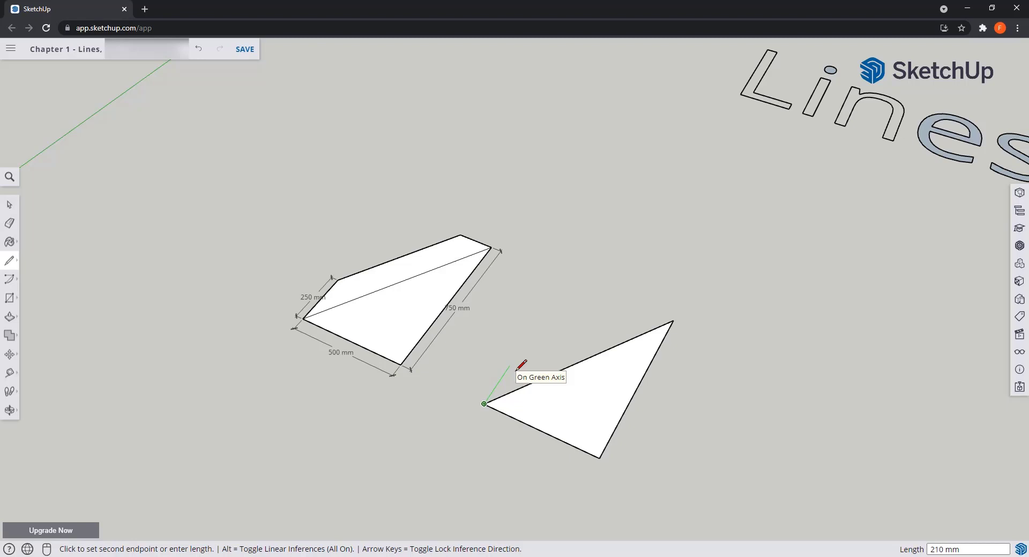
text(250)
key(Return)
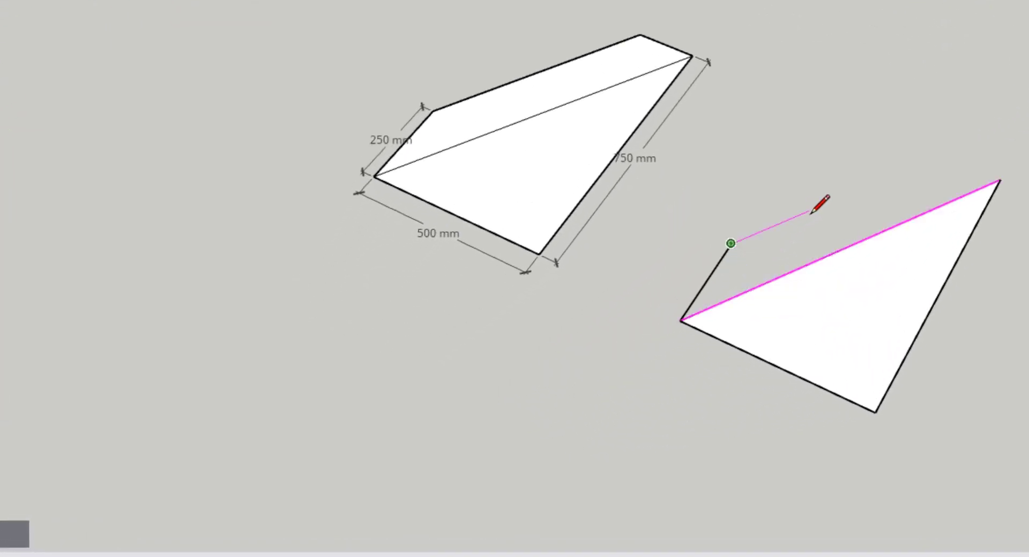
Step: Complete the shape's outer edge with a line parallel to the triangle's diagonal, closing it at the far end of the long side
click(940, 154)
click(1000, 179)
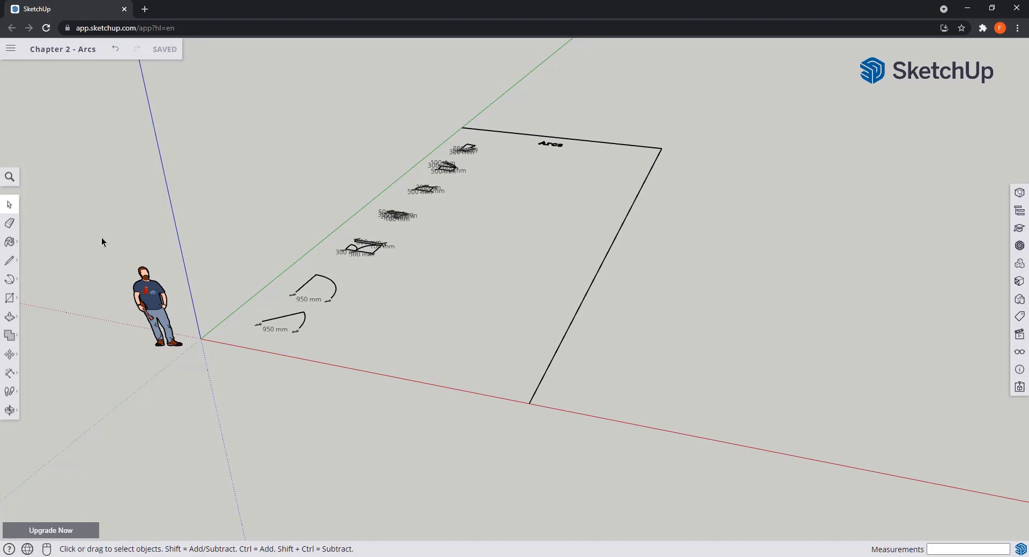
Step: Draw a 90° centre-point arc with a 2000 mm radius, starting on the red axis, in the empty area beyond the Arcs reference sheet
click(11, 281)
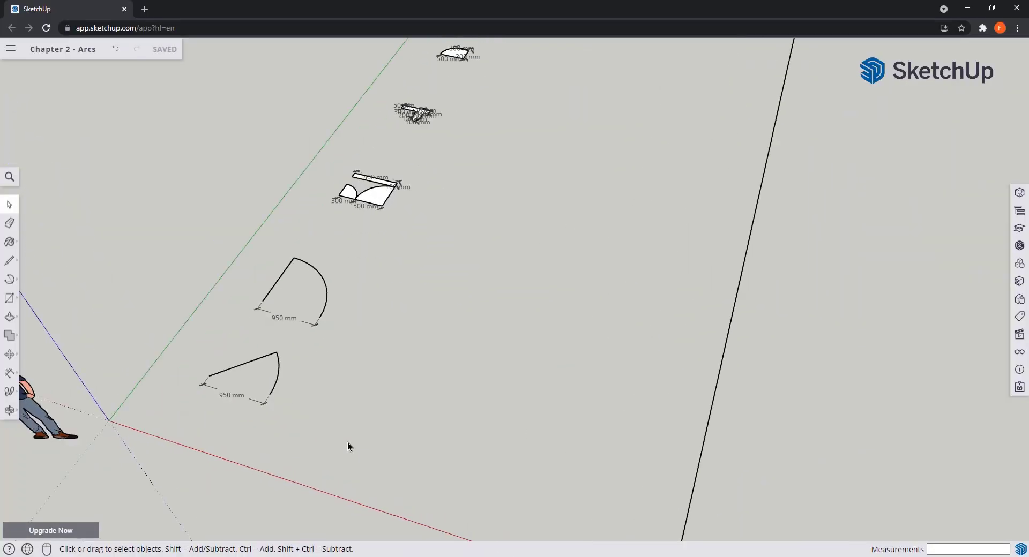
middle_drag(470, 262, 420, 397)
shift+middle_drag(547, 281, 554, 185)
scroll(424, 364, down, 1)
shift+middle_drag(382, 453, 377, 432)
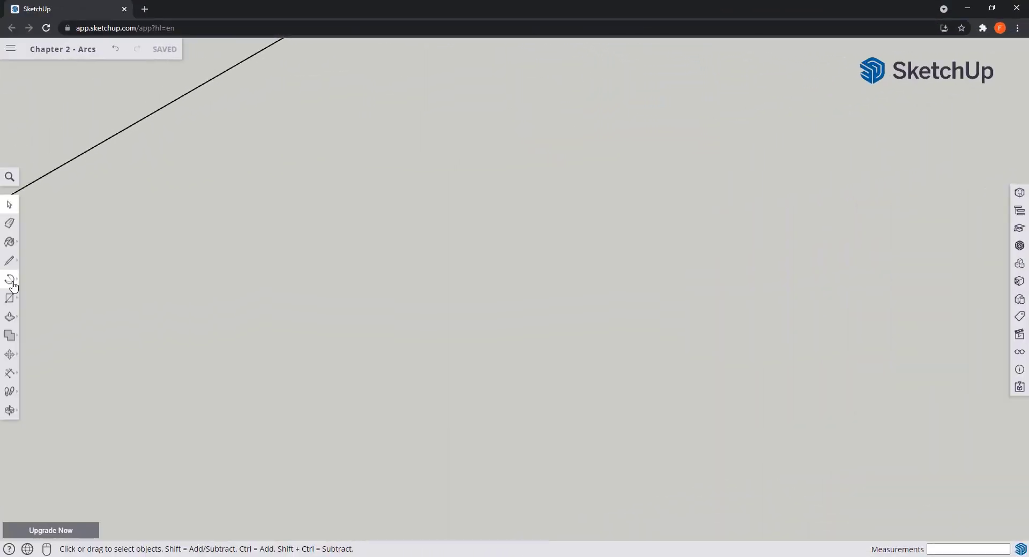
click(12, 284)
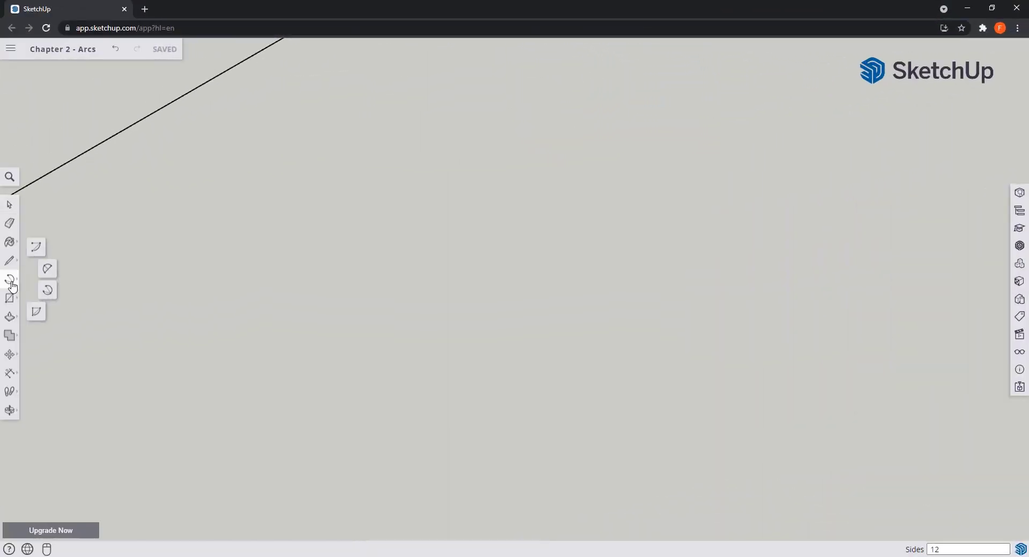
click(38, 254)
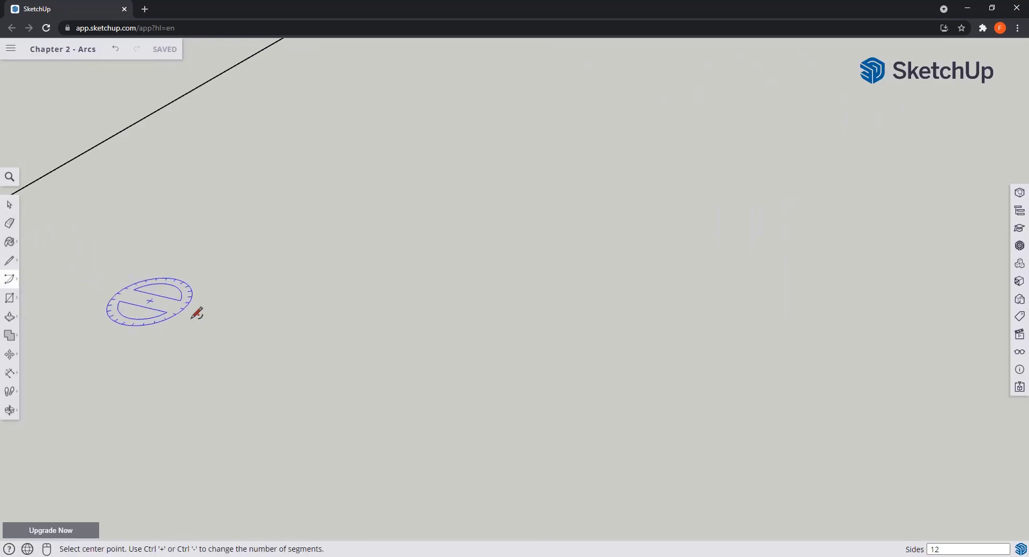
click(347, 305)
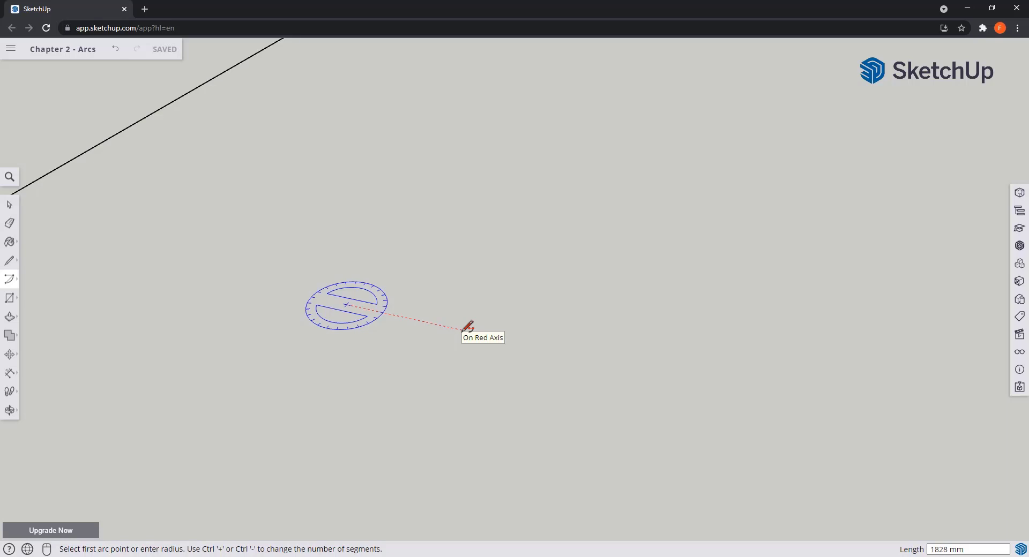
text(2000)
key(Return)
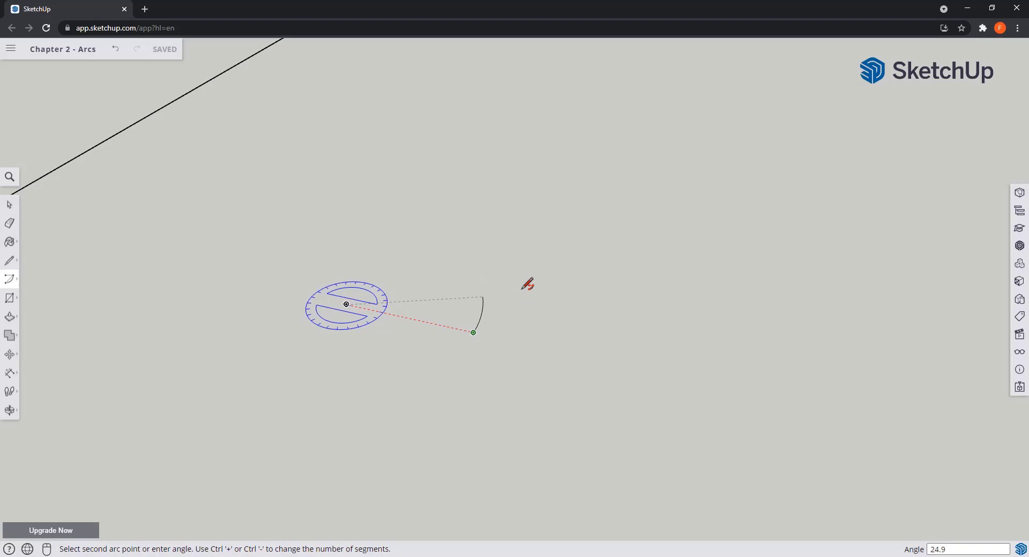
click(421, 211)
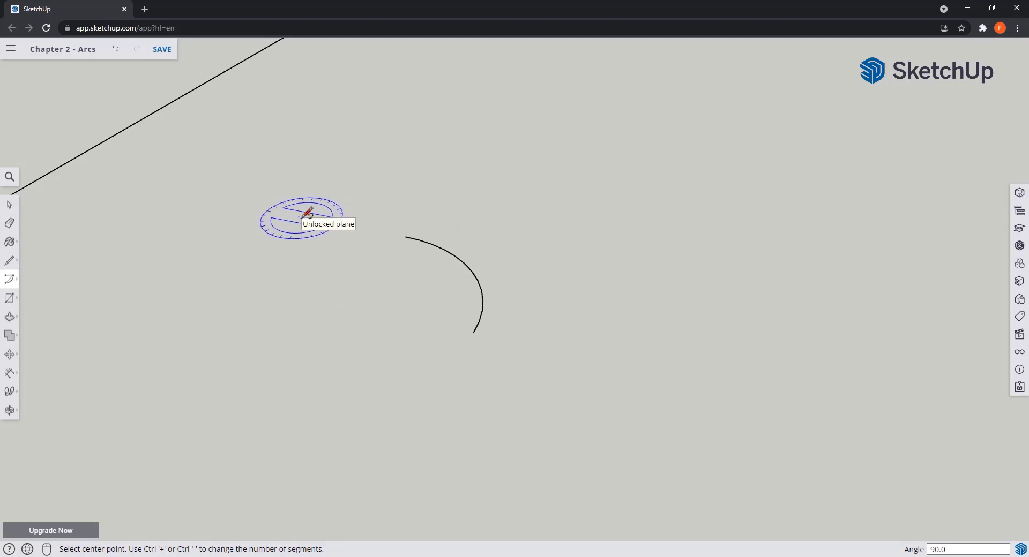
Step: Close the quarter arc with straight lines from each of its endpoints to its centre point
key(l)
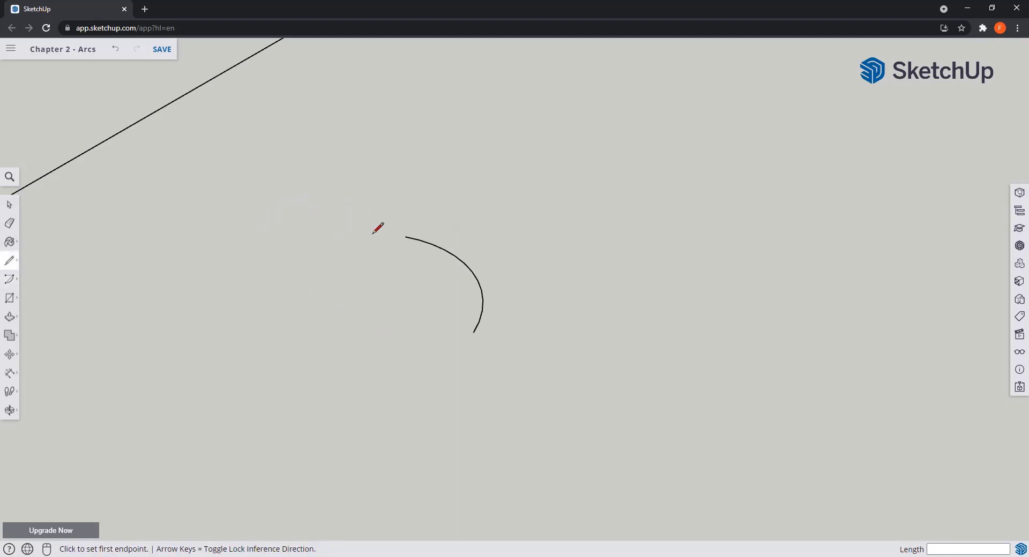
click(406, 237)
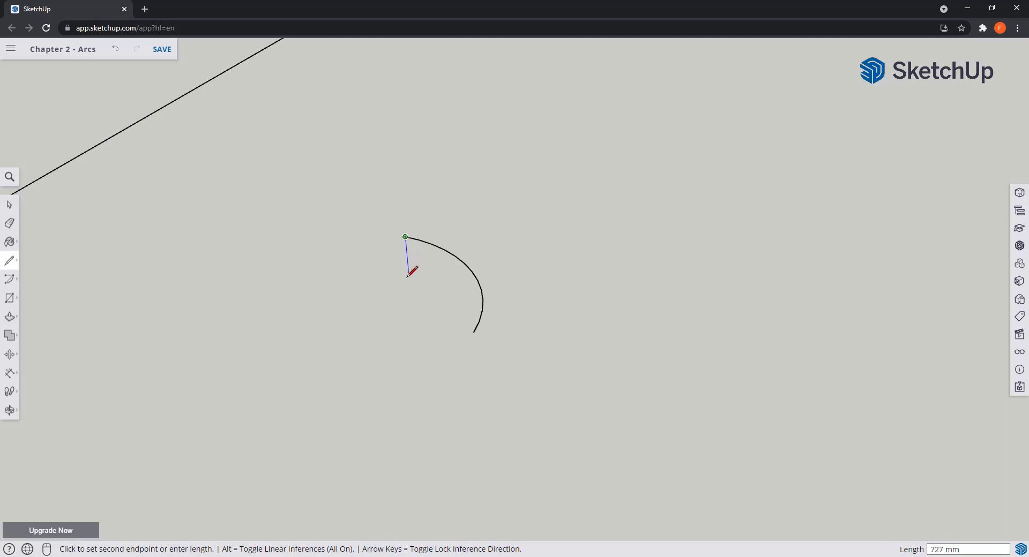
click(346, 304)
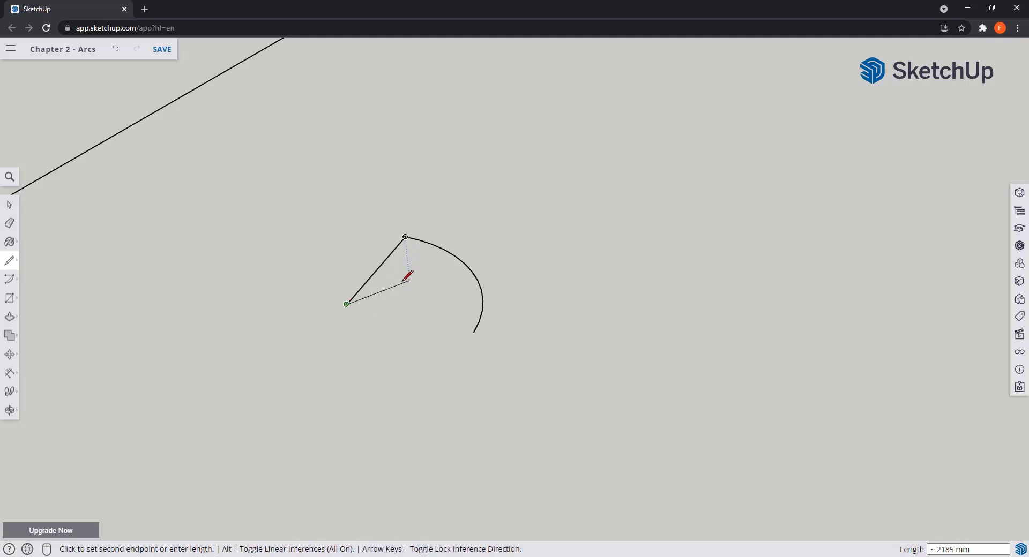
middle_drag(409, 275, 400, 329)
scroll(399, 309, down, 3)
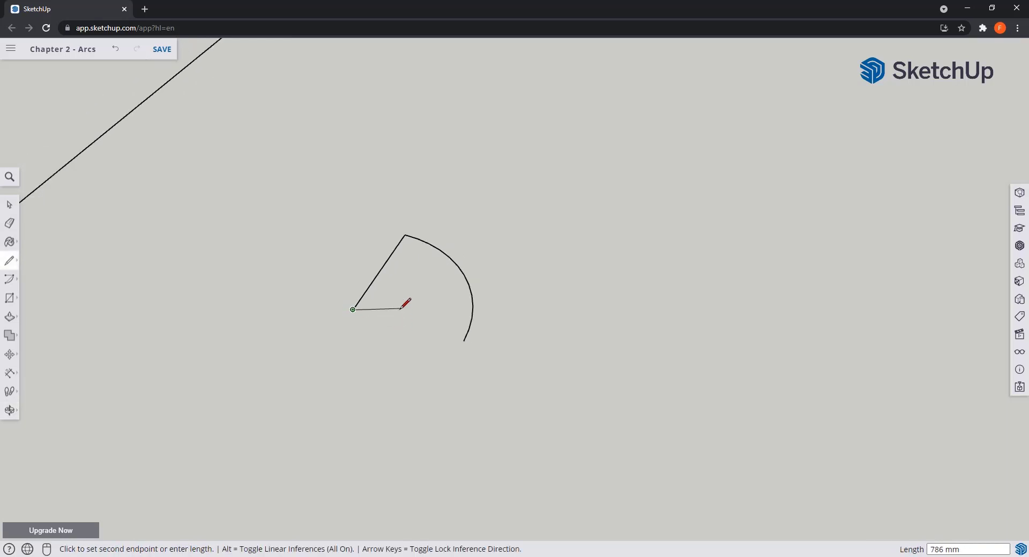
scroll(398, 310, down, 2)
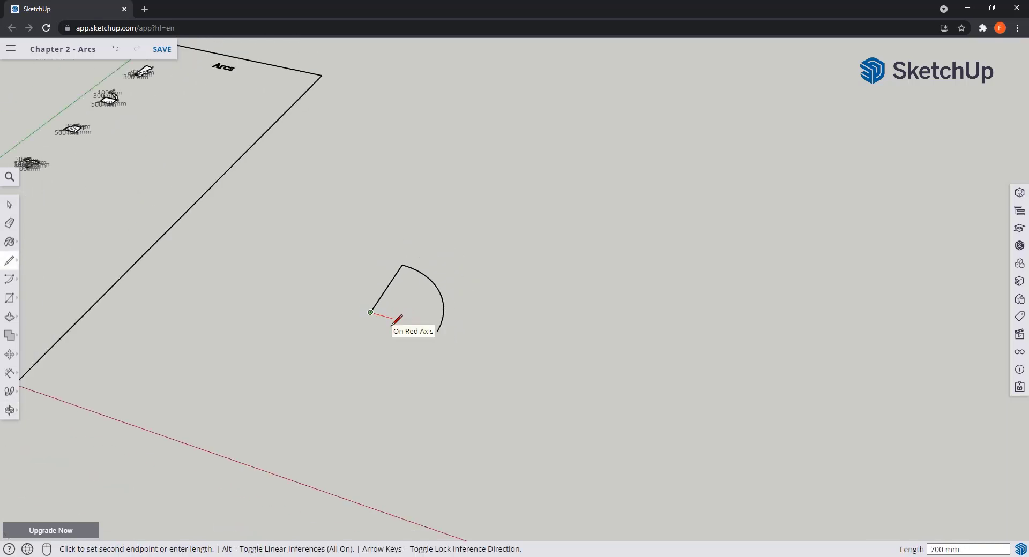
click(437, 331)
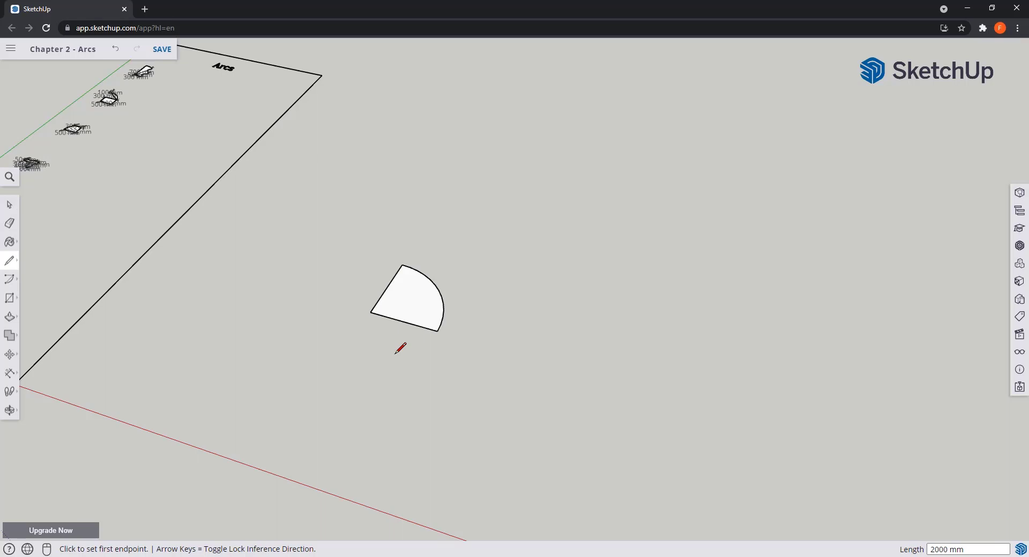
Step: Draw a second centre-point arc beside the first with a 1500 mm radius along the red axis and a 30° angle
key(a)
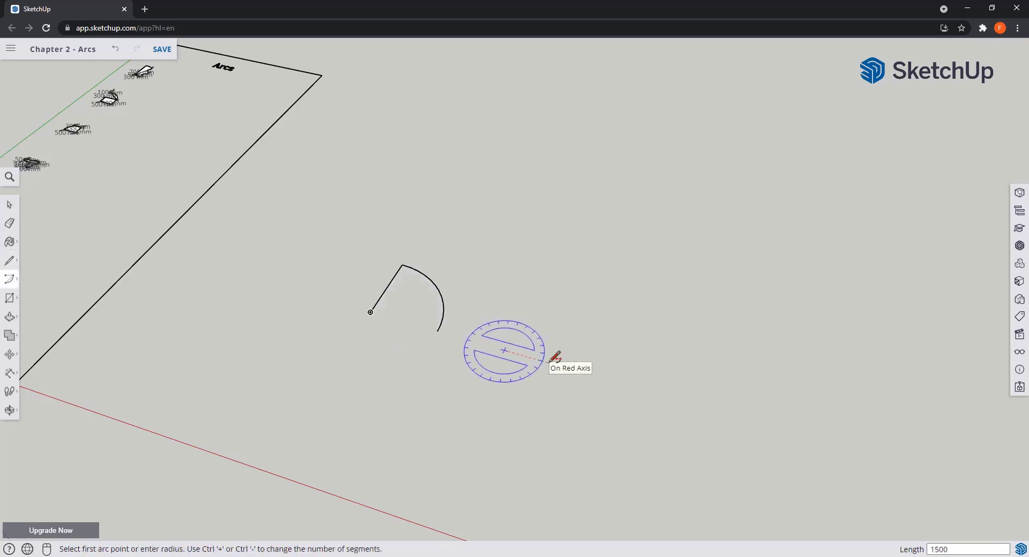
click(554, 359)
scroll(544, 378, up, 3)
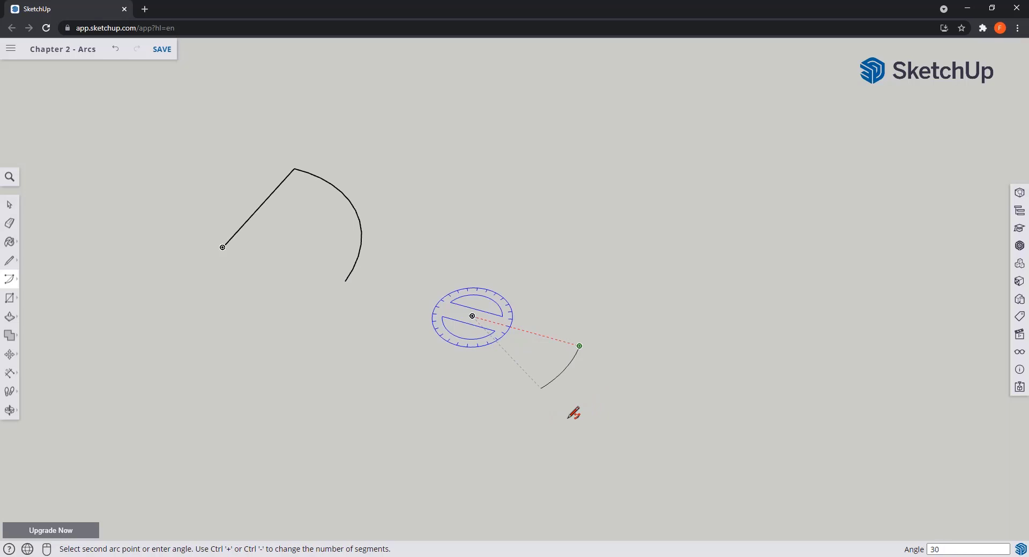
key(Return)
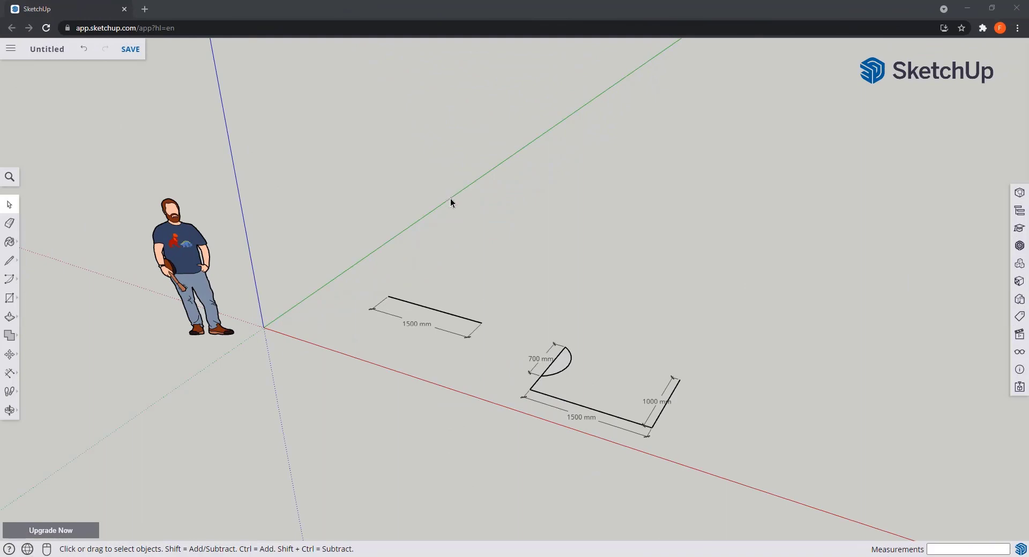
Step: Draw a 2-point arc between the endpoints of the separate 1500 mm line with a 500 mm bulge
click(12, 283)
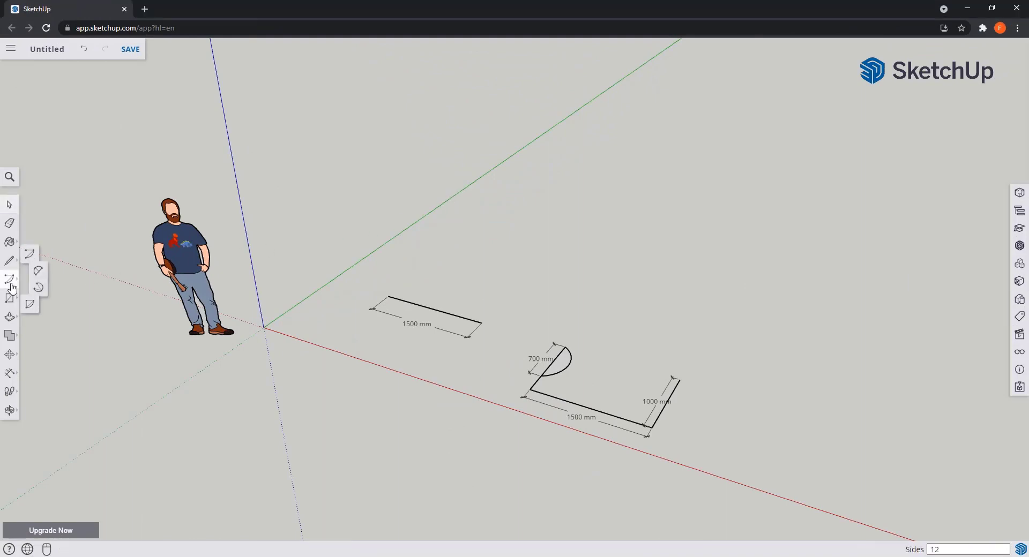
click(35, 248)
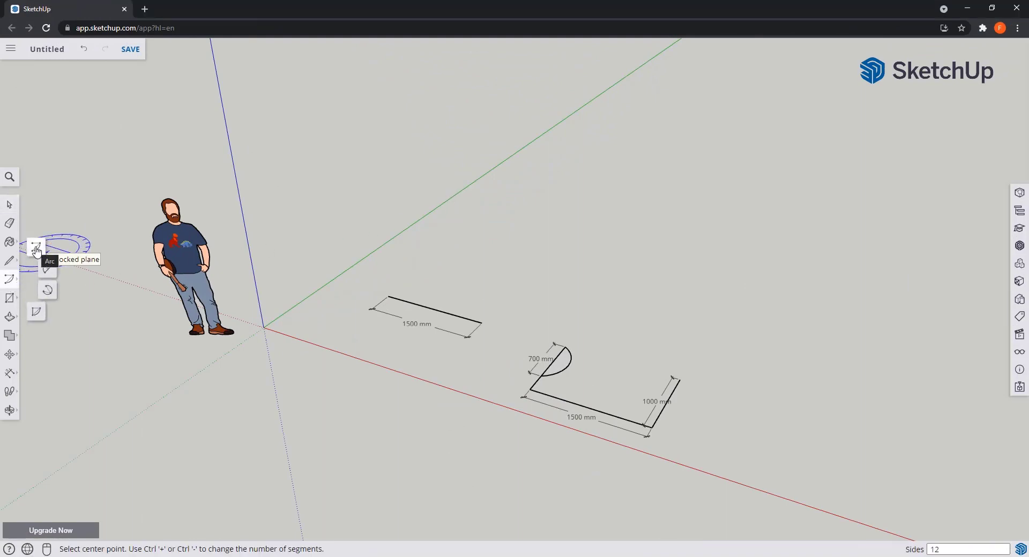
click(48, 275)
scroll(420, 287, up, 5)
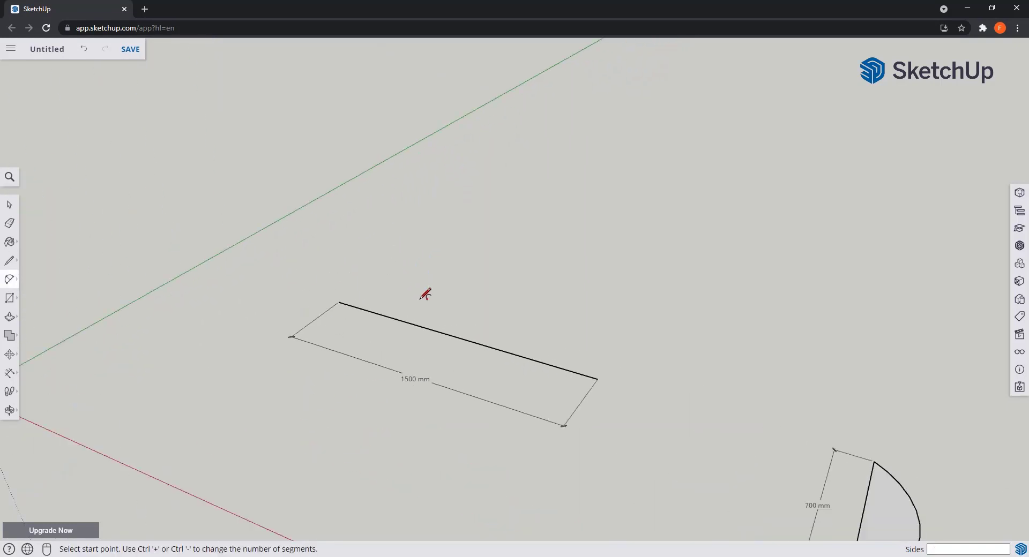
click(338, 302)
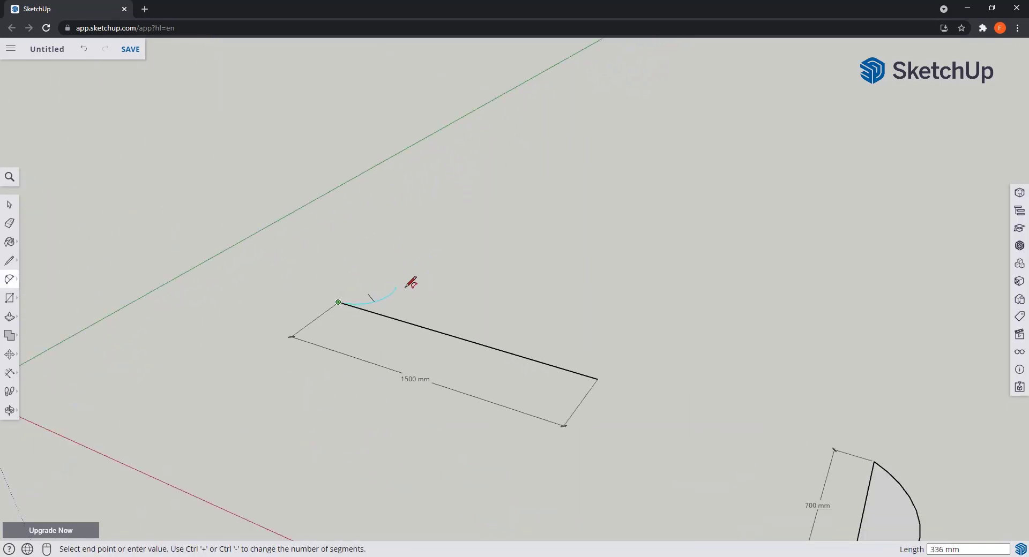
click(597, 379)
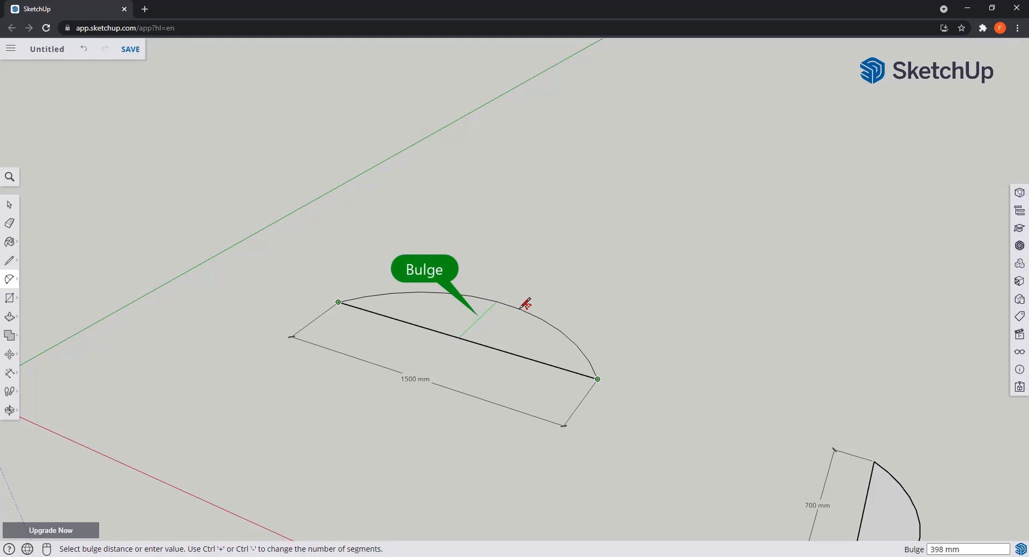
text(500)
key(Return)
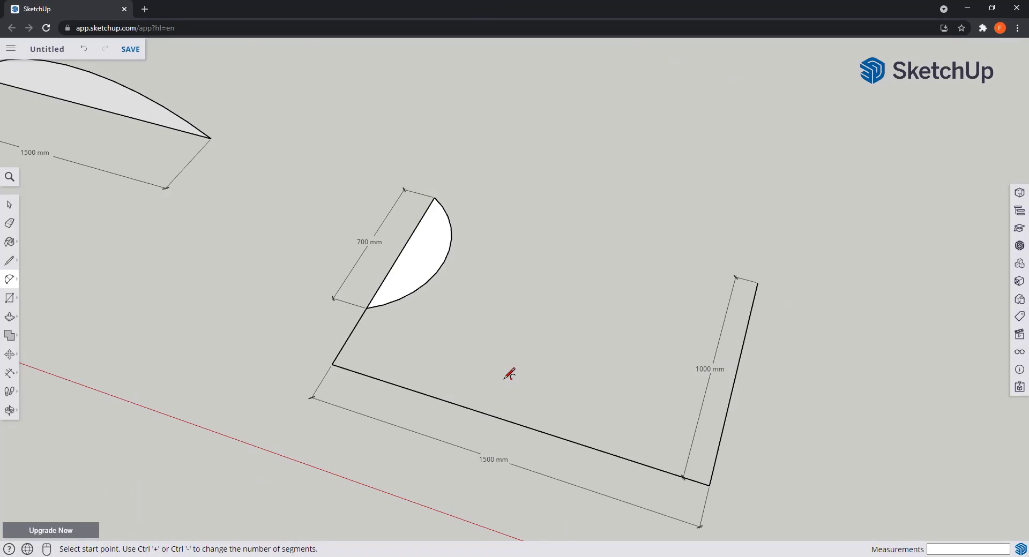
Step: Set the first two points of an arc 700 mm apart along the 1000 mm line, starting from its free endpoint
click(757, 282)
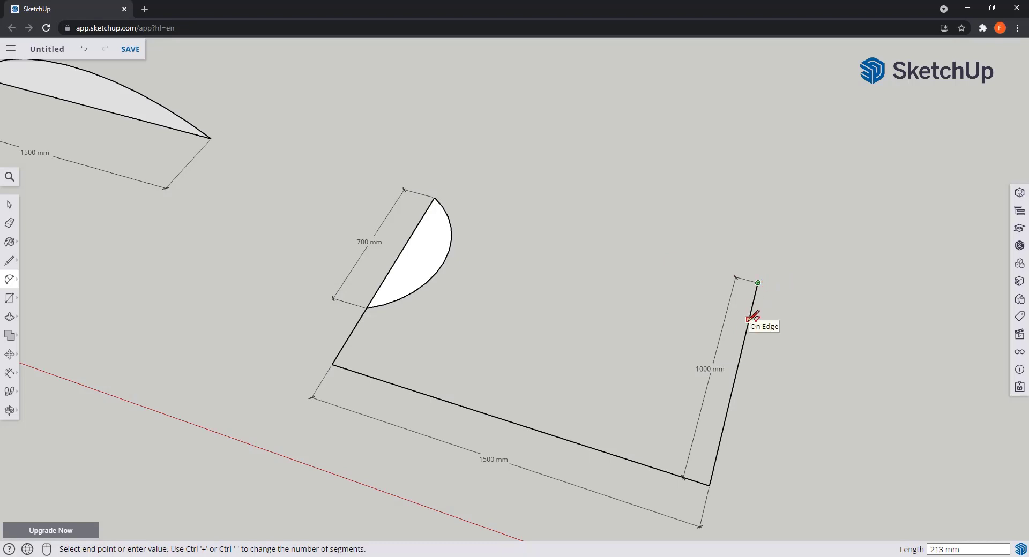
text(700)
key(Return)
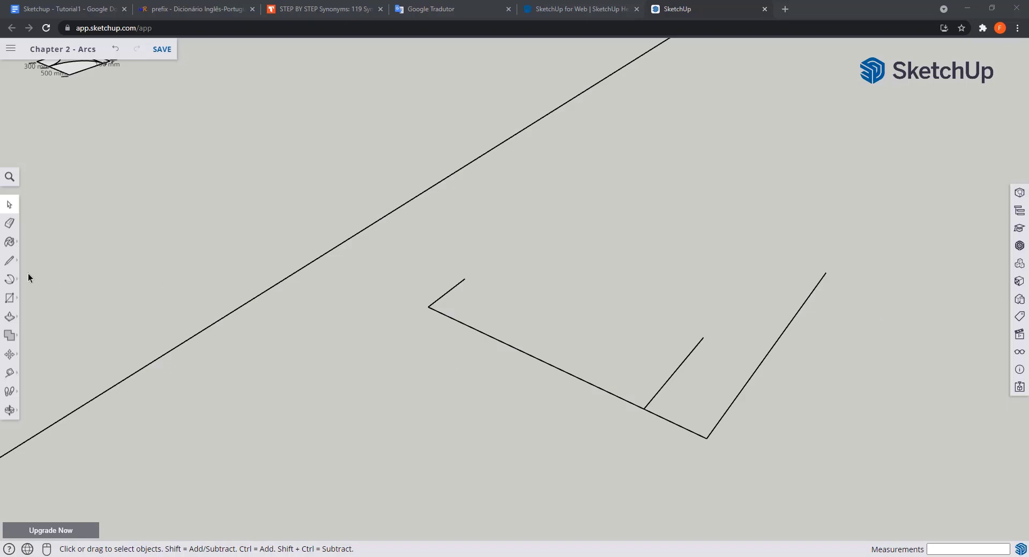
Step: Draw a 3-point arc from the shortest line's free endpoint through the middle line's free endpoint to the longest line's free endpoint
click(10, 278)
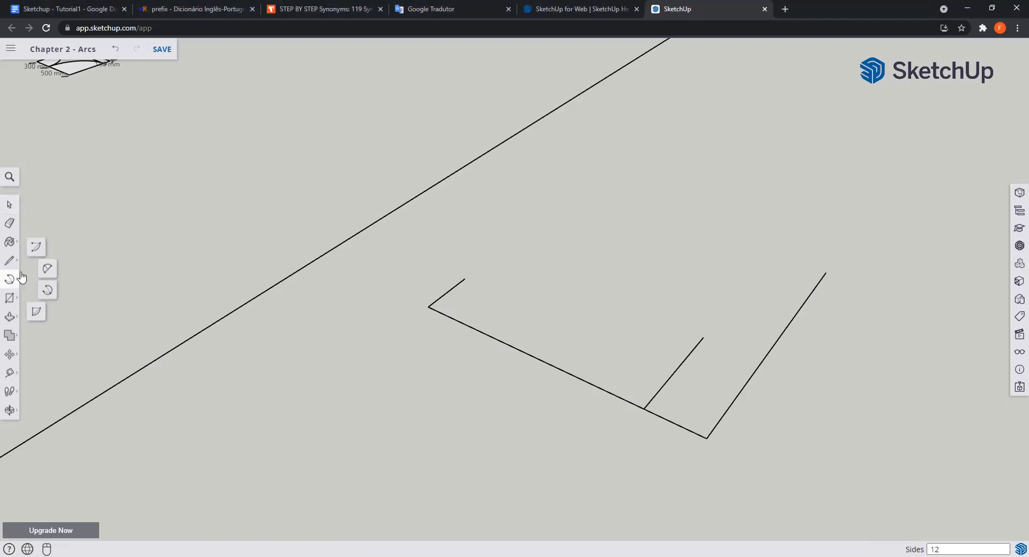
click(48, 291)
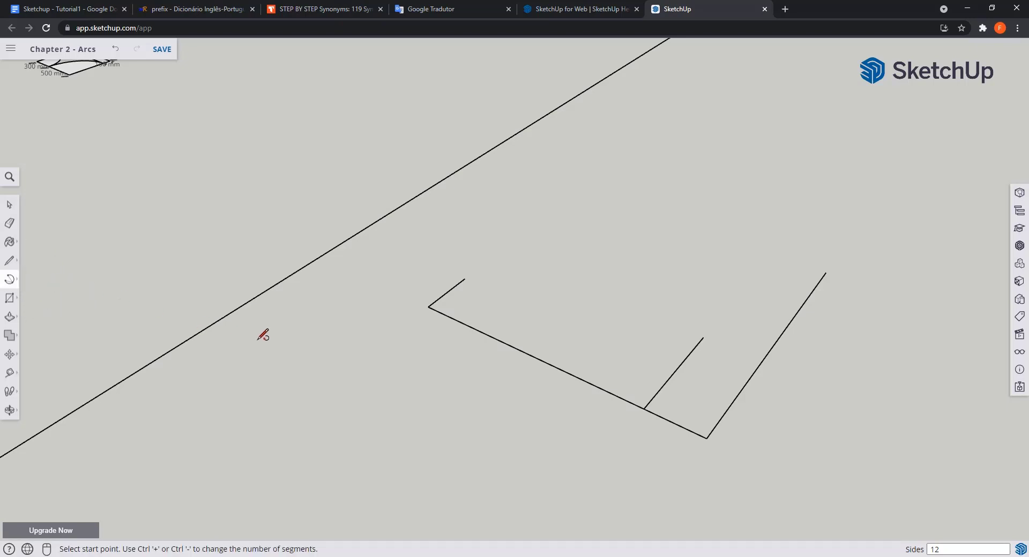
click(465, 278)
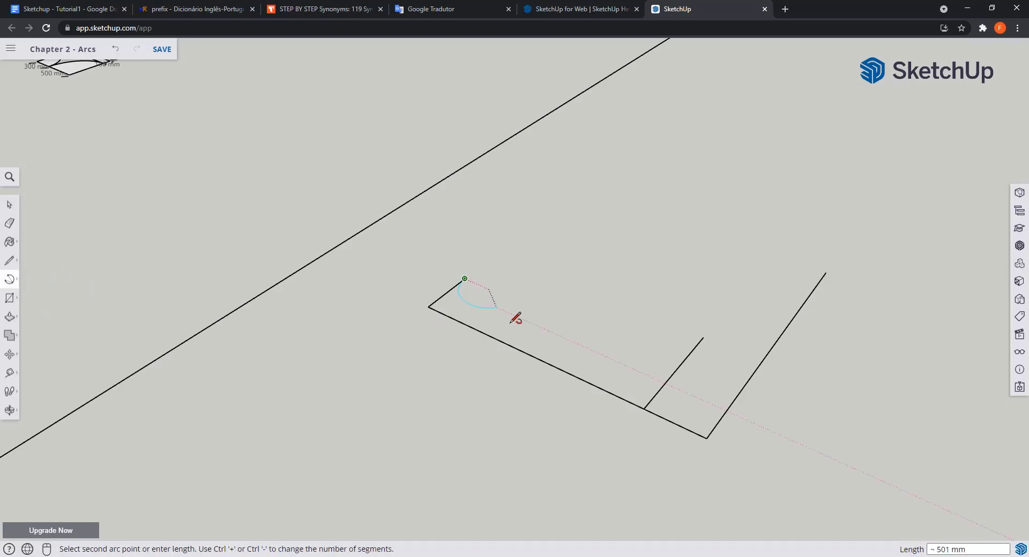
click(704, 337)
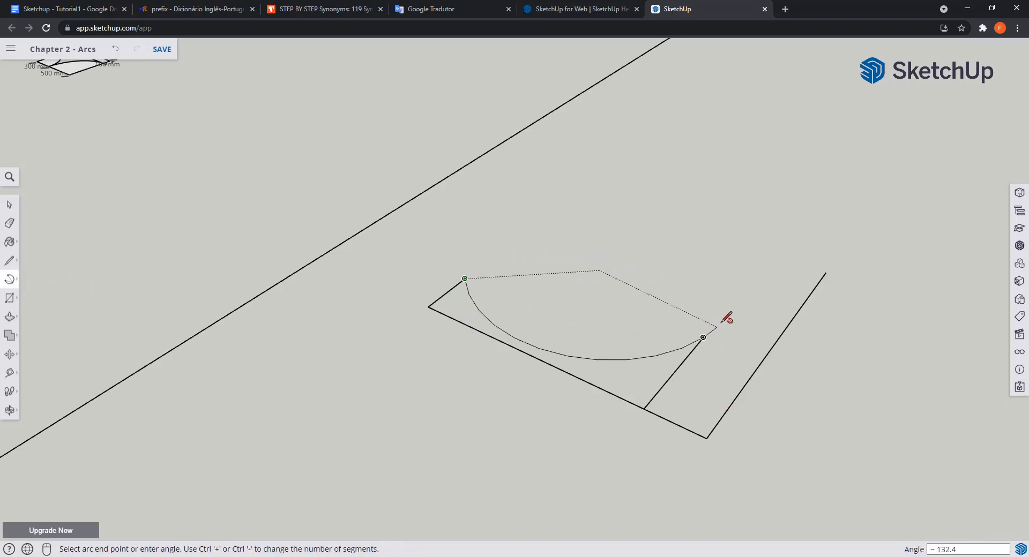
click(826, 274)
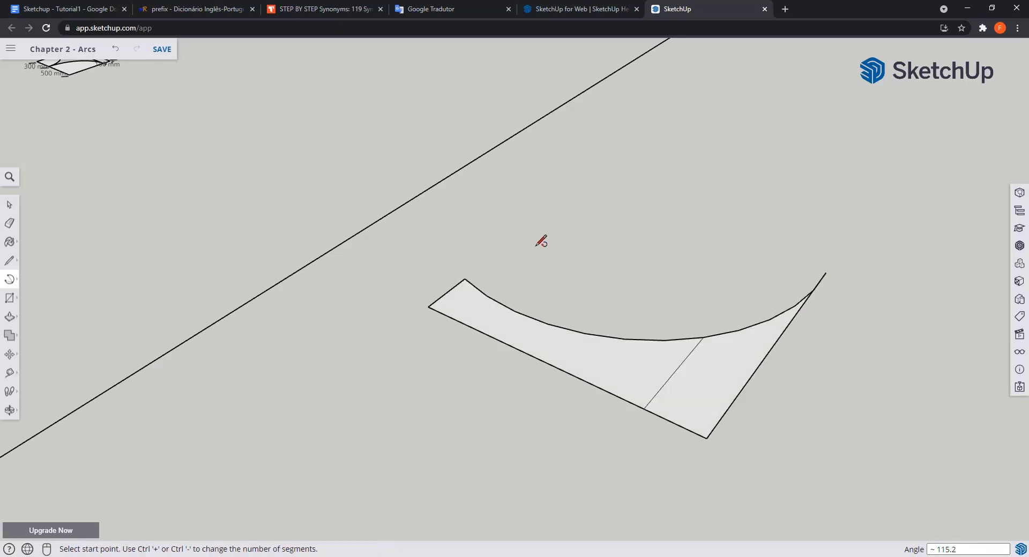
scroll(514, 234, down, 3)
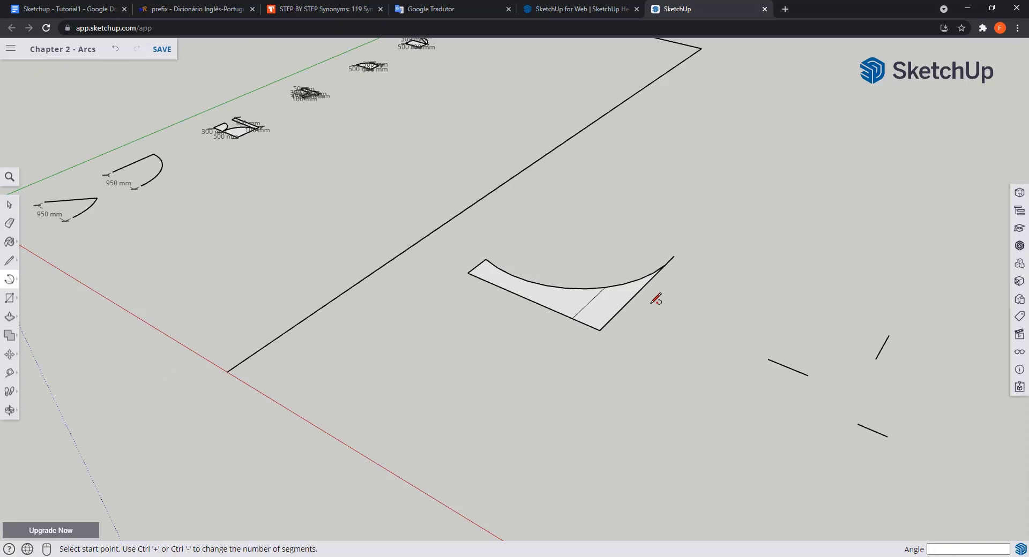
Step: Draw a 3-point arc connecting the nearest endpoints of the three separate lines, passing through the upper line's lower endpoint
scroll(919, 432, up, 3)
scroll(887, 385, up, 1)
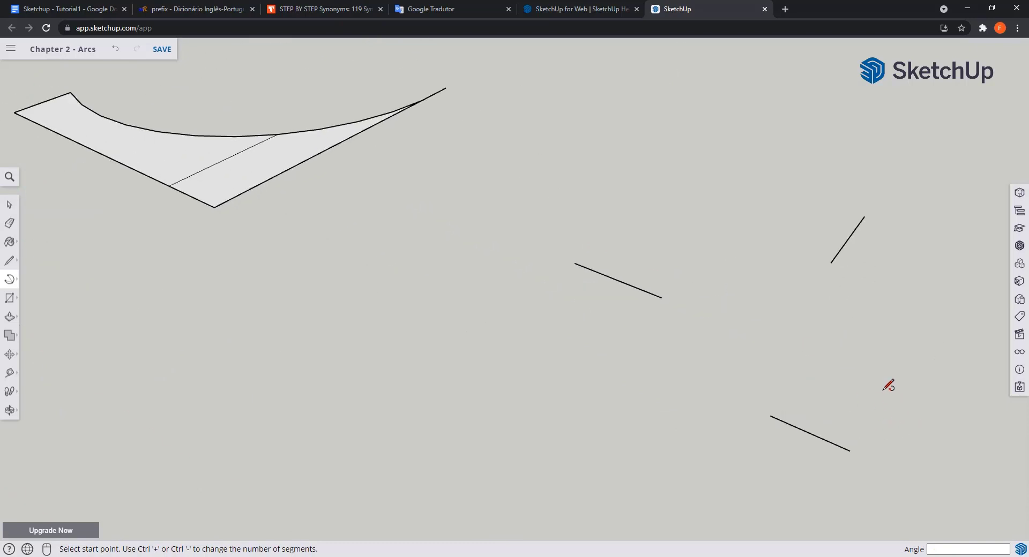
click(661, 297)
click(832, 263)
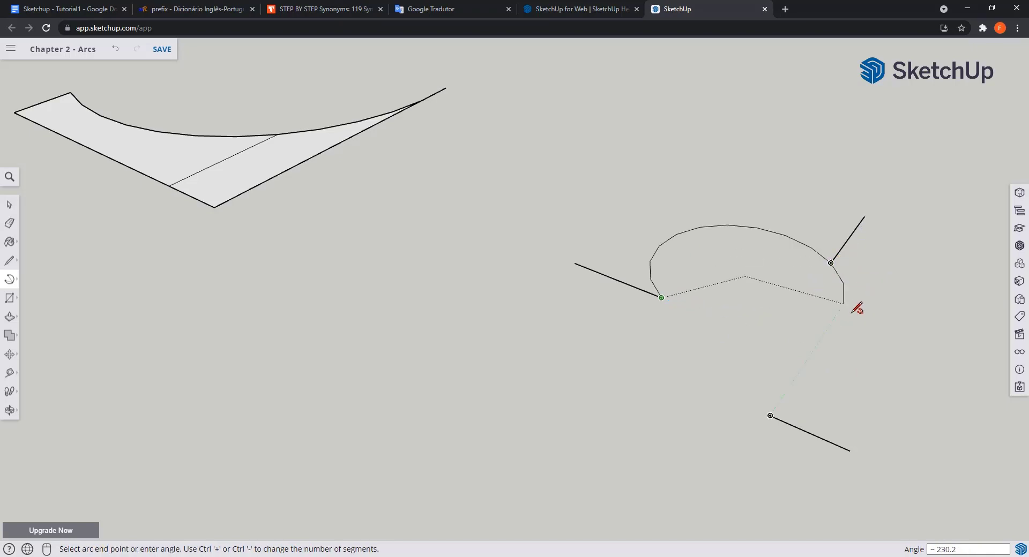
click(771, 416)
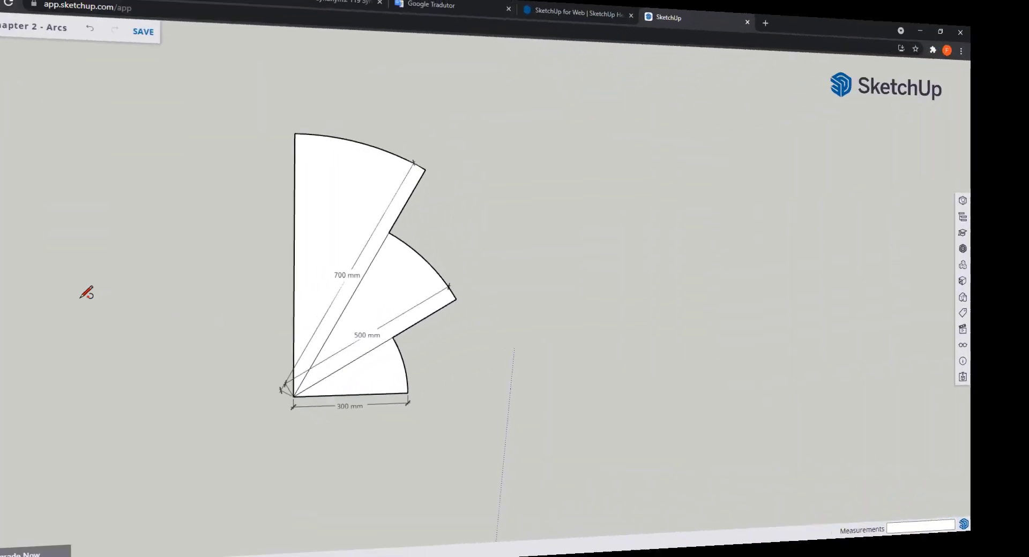
Step: Draw a pie shape beside the example with a 300 mm radius along the red axis and a 30° angle
click(8, 280)
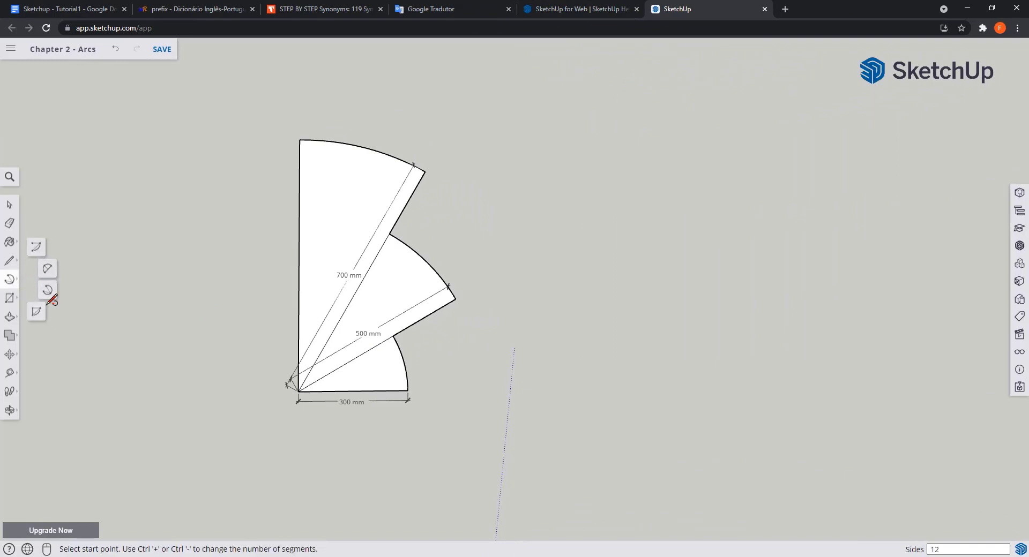
click(37, 315)
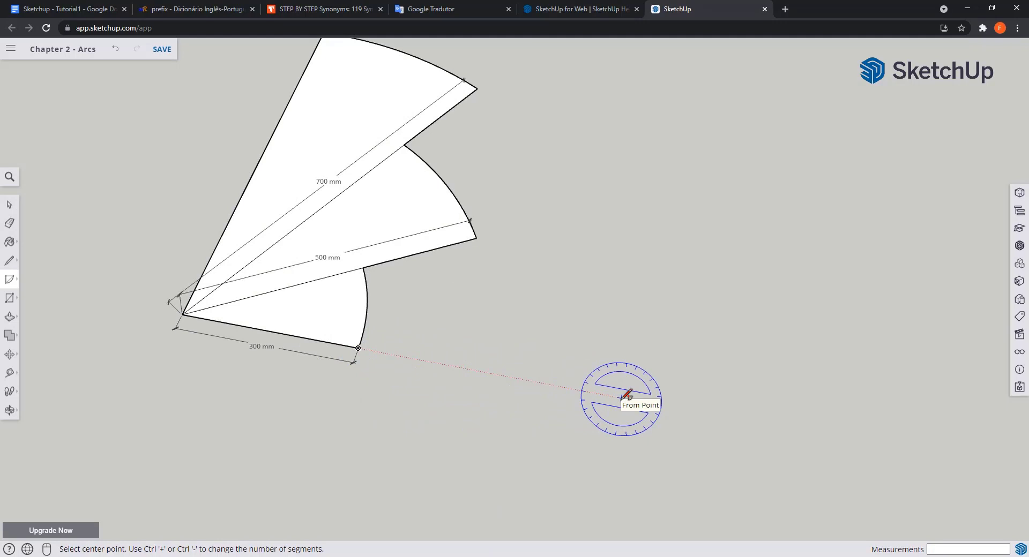
click(665, 407)
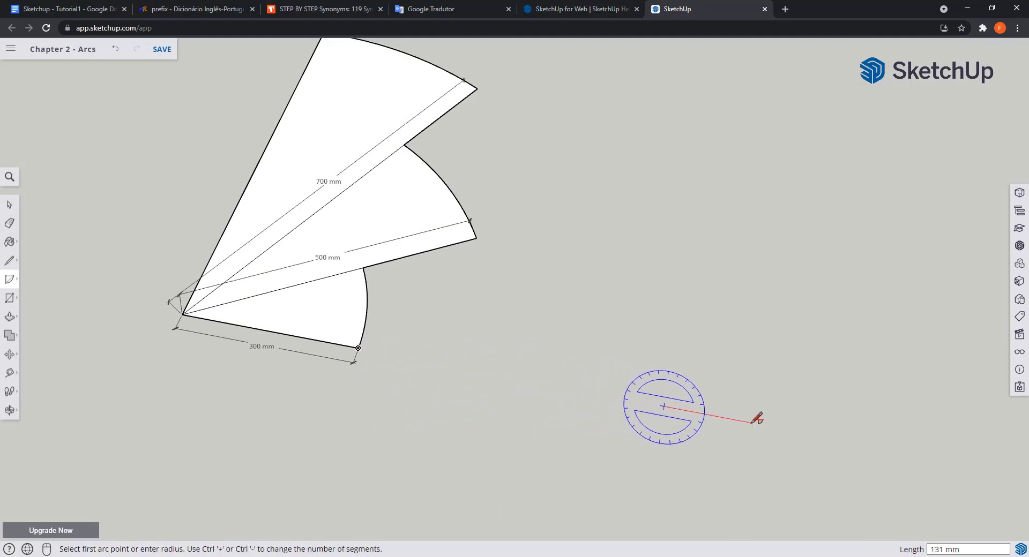
text(300)
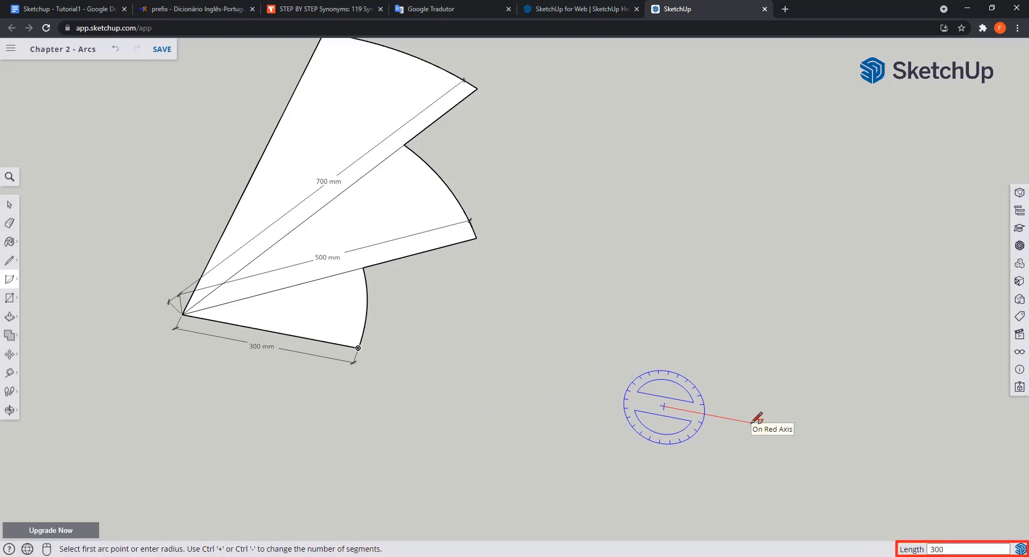
key(Return)
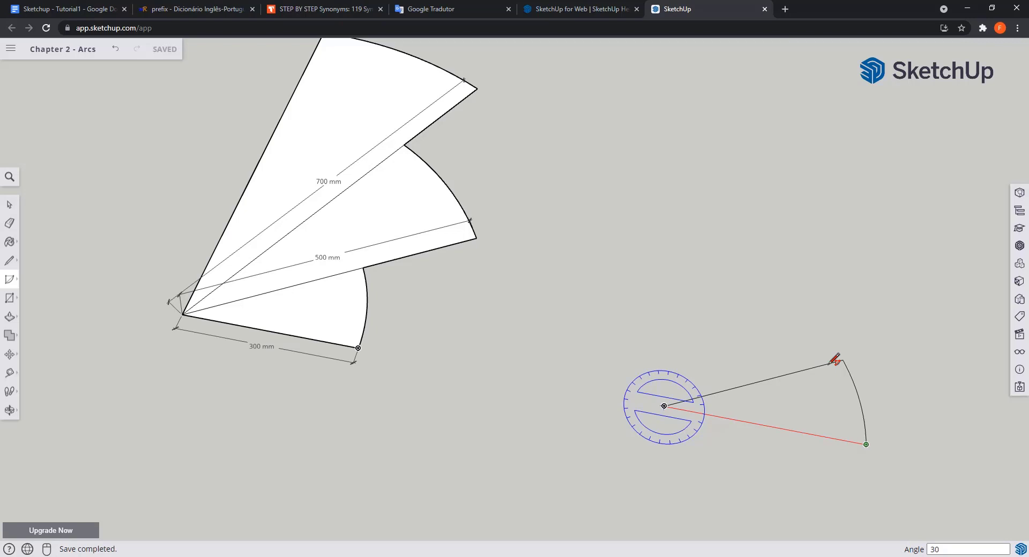
click(832, 362)
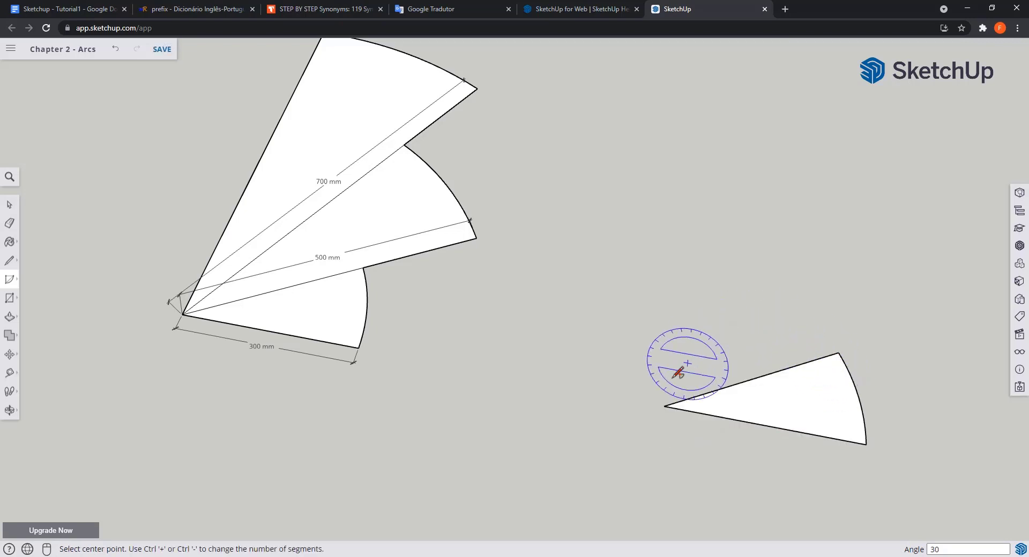
Step: Draw a second pie from the same centre with a 500 mm radius along the first pie's upper edge and a 30° angle
click(665, 405)
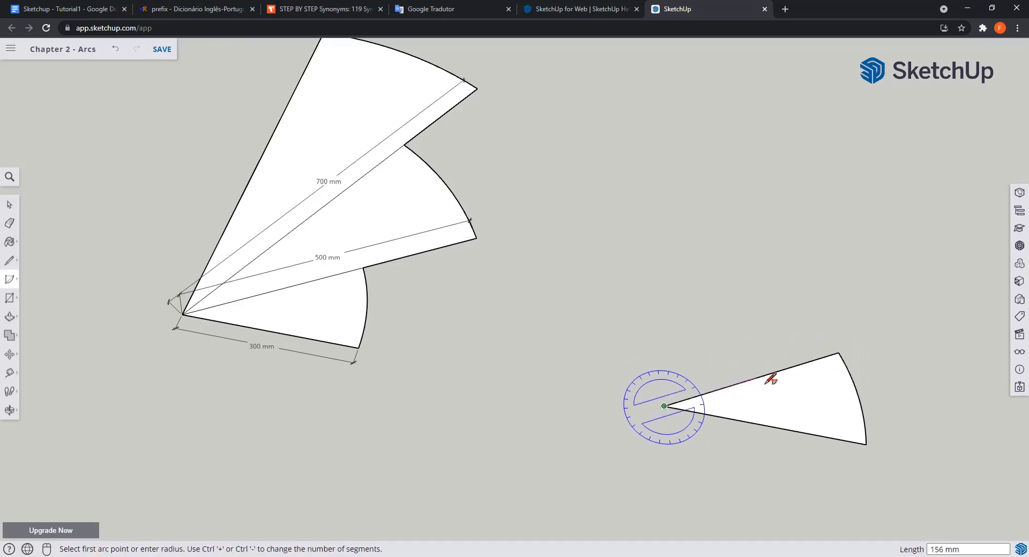
click(913, 331)
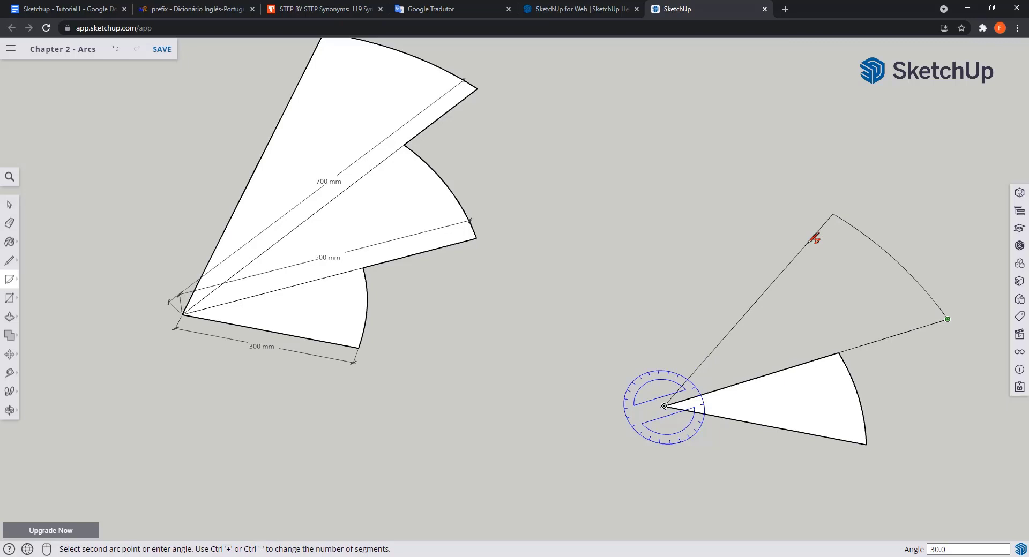
text(30)
key(Return)
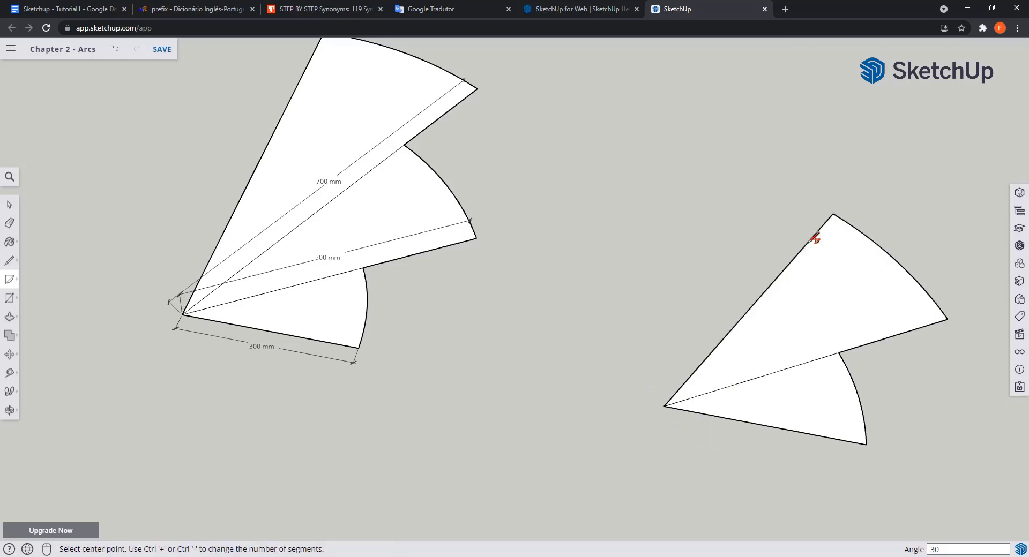
Step: Draw a third pie from the shared centre with a 700 mm radius along the second pie's upper edge and a 30° angle
click(664, 406)
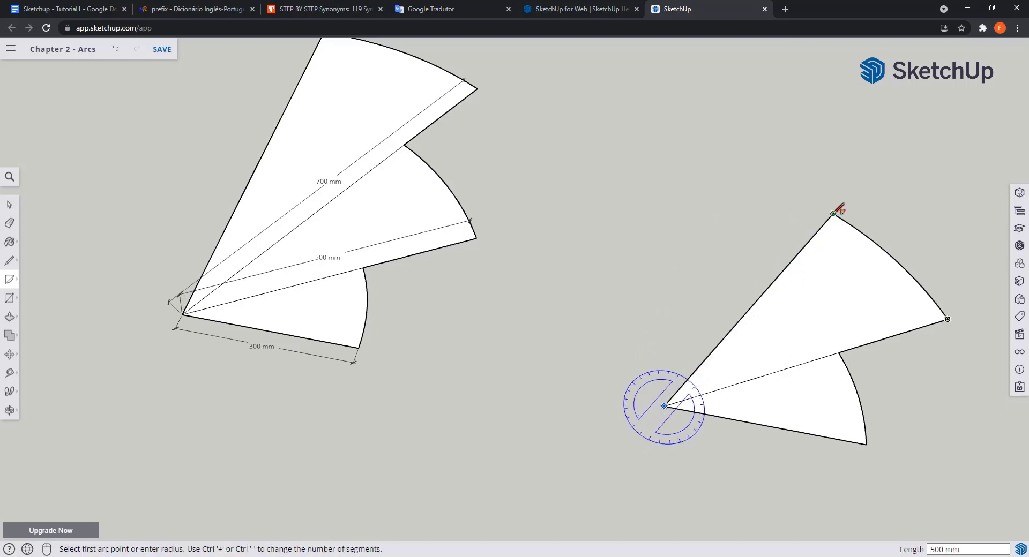
text(700)
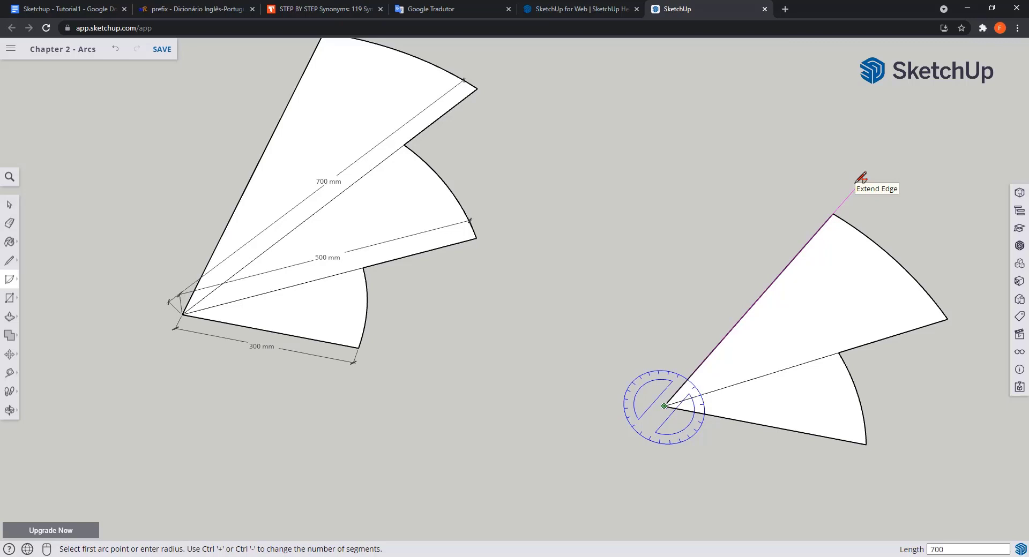
key(Return)
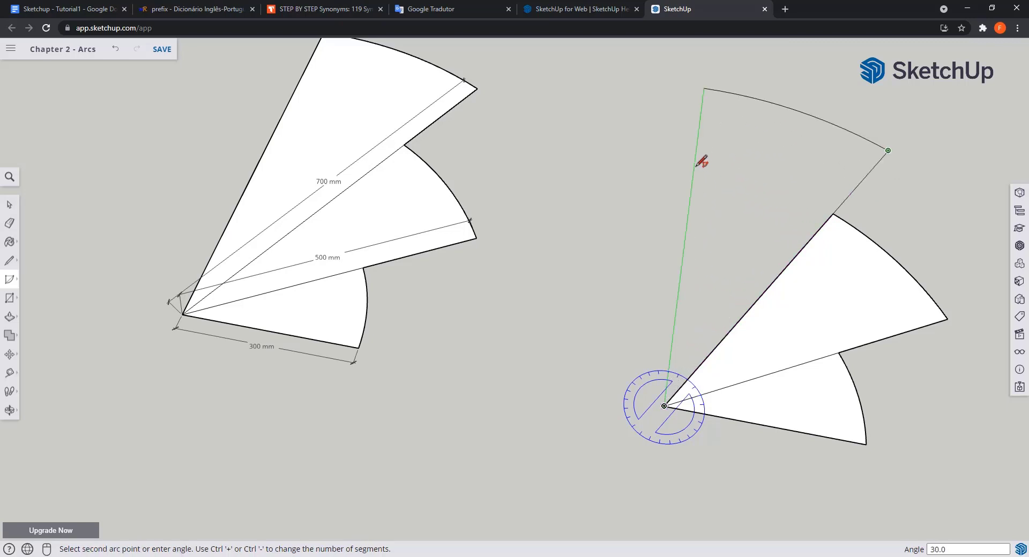
click(697, 166)
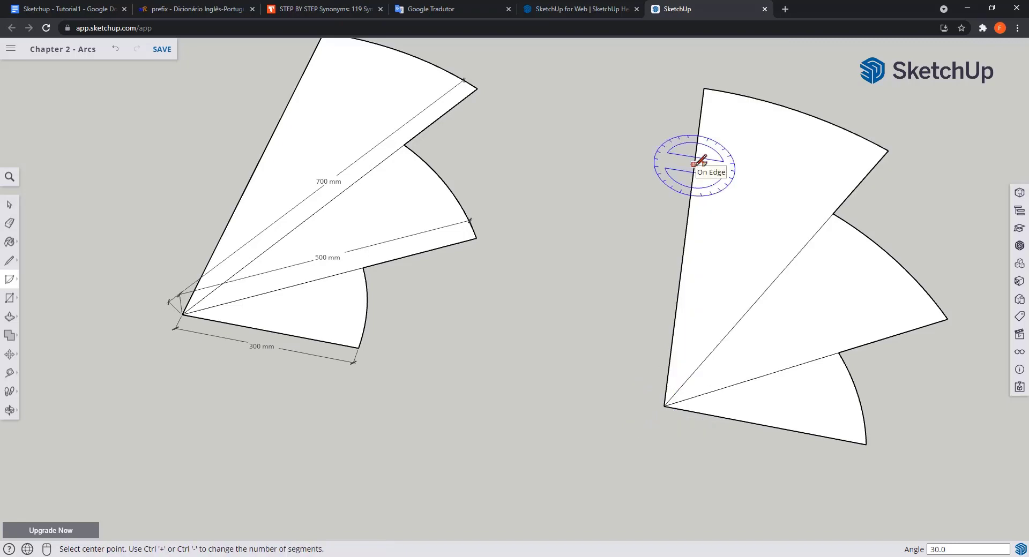
key(space)
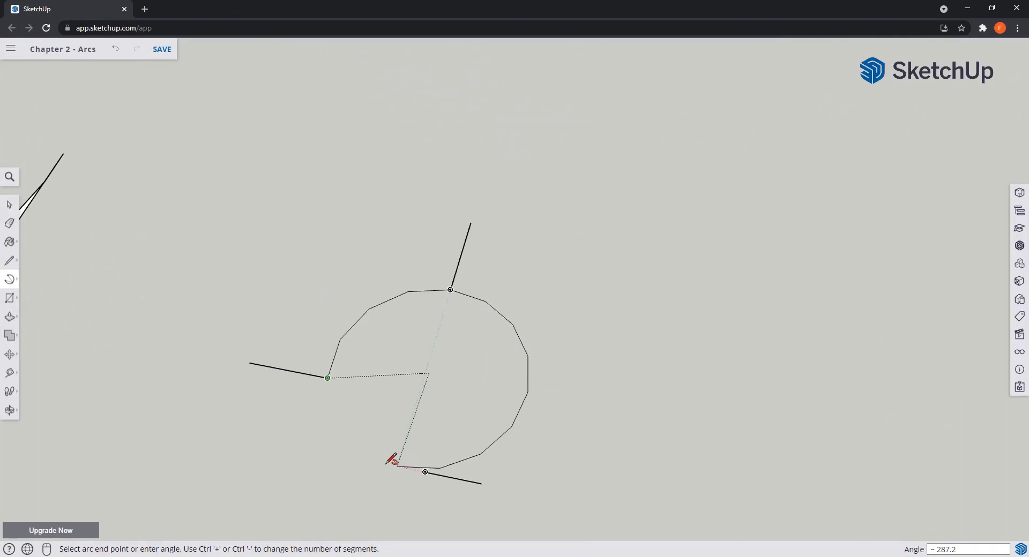
Step: Finish the 3-point arc at the lower line's nearest endpoint and select its longer portion
click(427, 472)
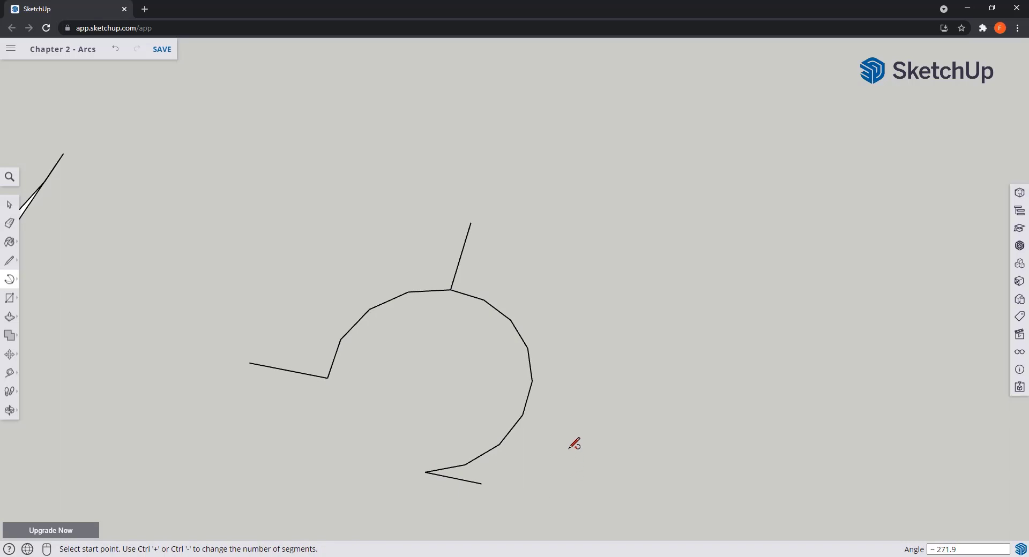
key(space)
click(525, 402)
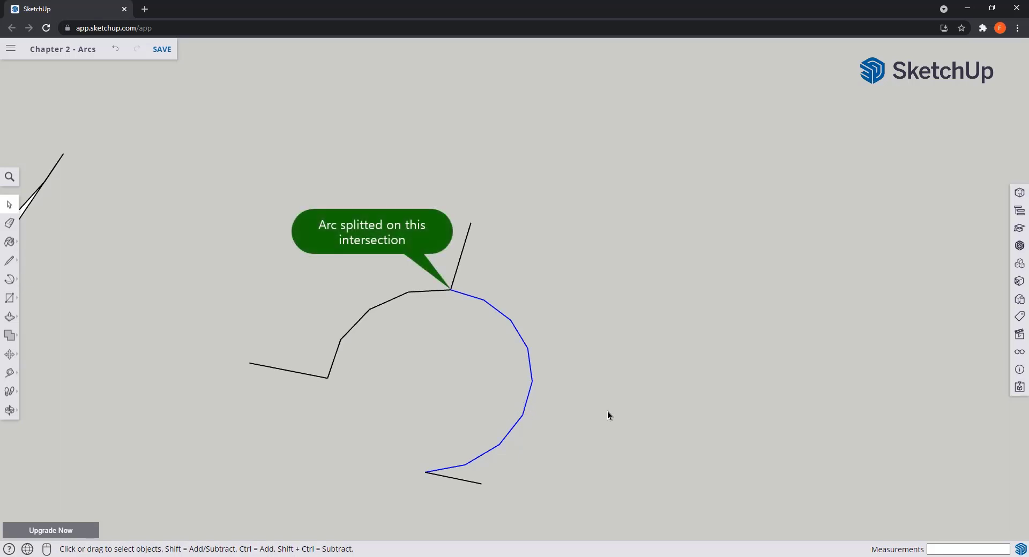
Step: Show the entity info of the arc's longer portion and set its segments to 20
click(1020, 193)
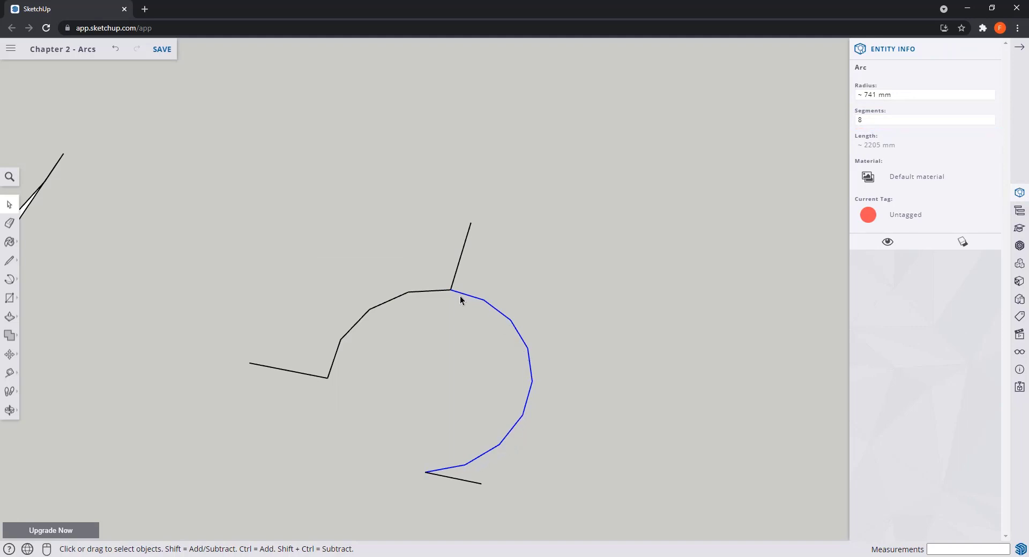
click(861, 120)
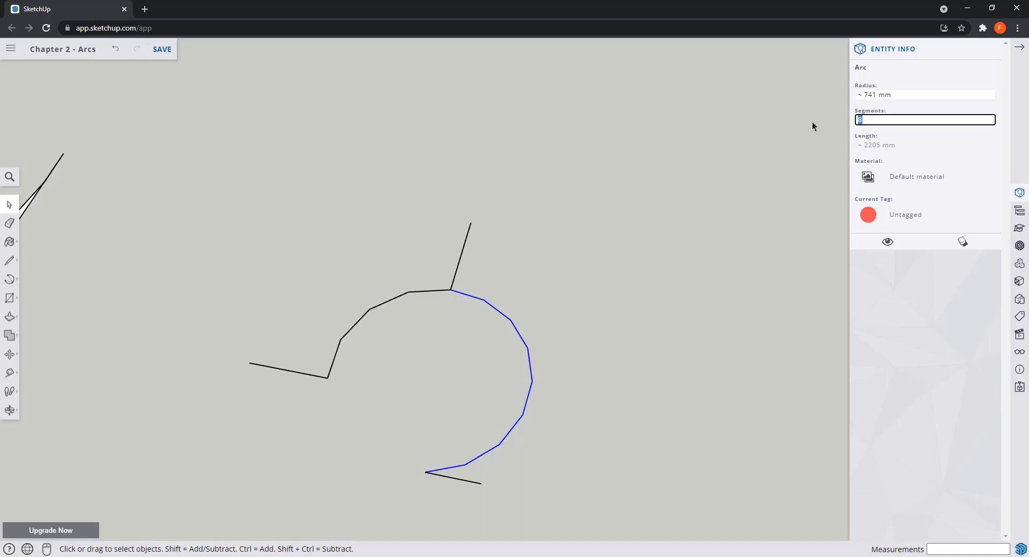
text(20)
key(Return)
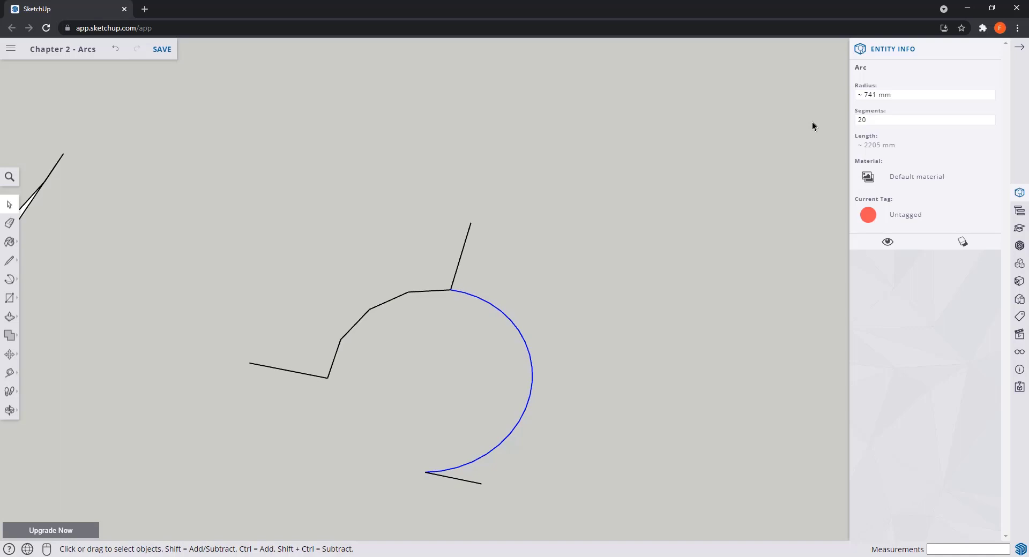
Step: Set the arc's longer portion to 60 segments and its shorter portion to 30 segments
click(891, 120)
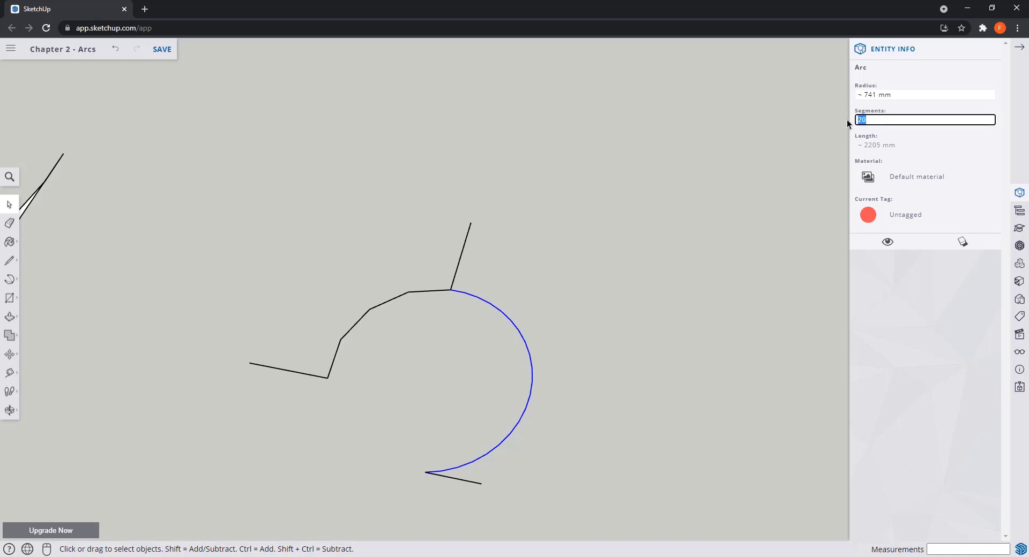
text(60)
key(Return)
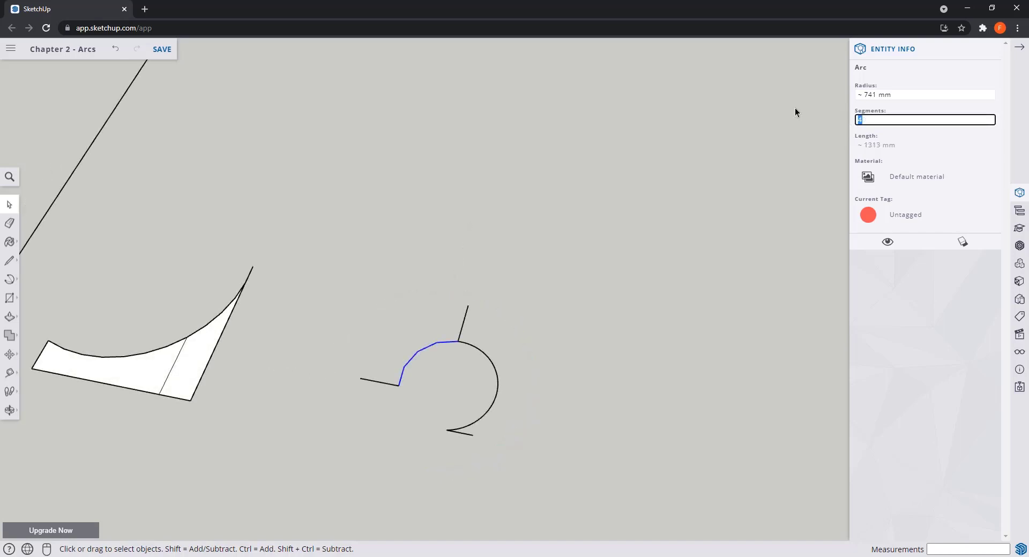
text(30)
key(Return)
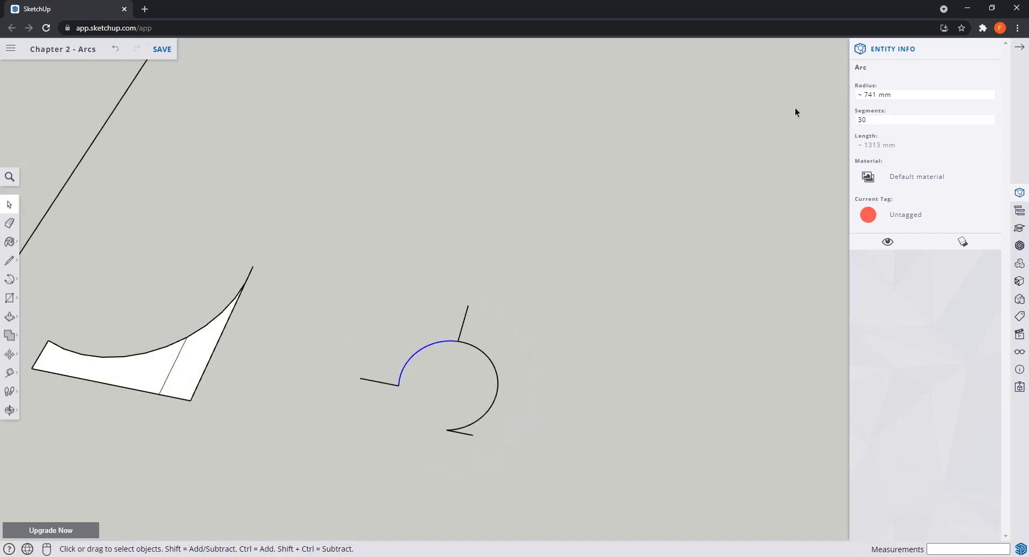
Step: Delete the upper line that splits the 3-point arc
click(432, 421)
scroll(432, 422, up, 5)
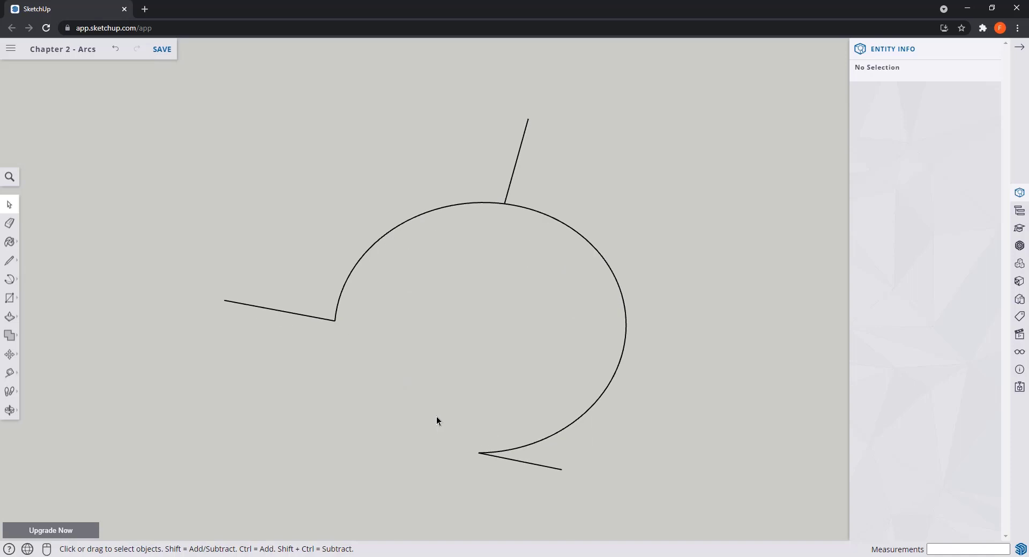
click(512, 181)
key(Delete)
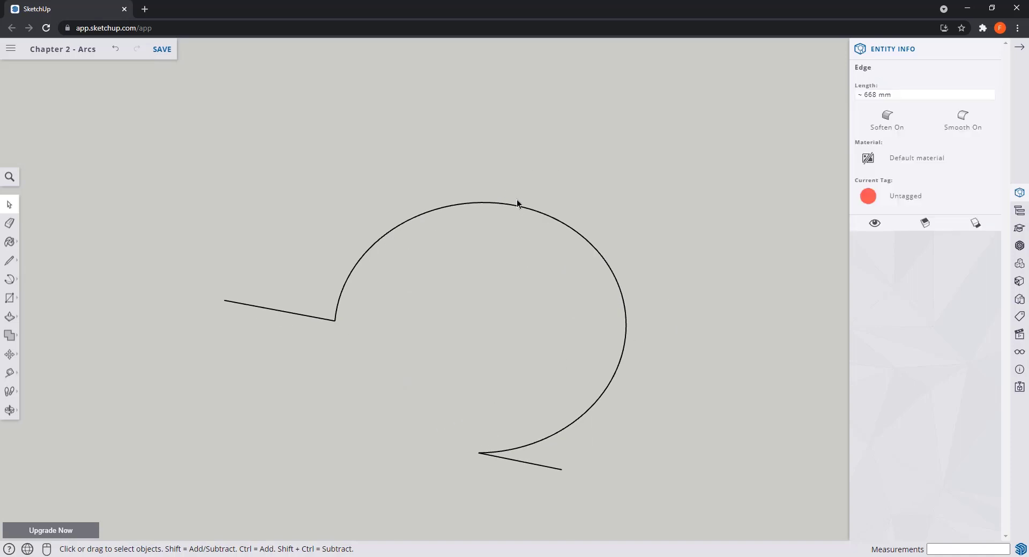
Step: Select the rejoined arc, inspect its curve up close and set its segments to 10
click(517, 205)
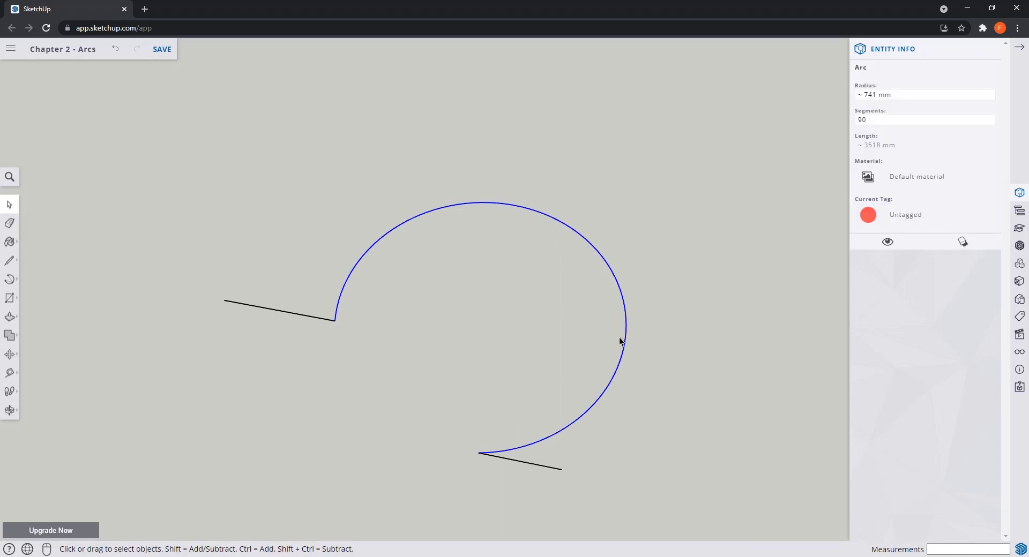
scroll(497, 412, up, 8)
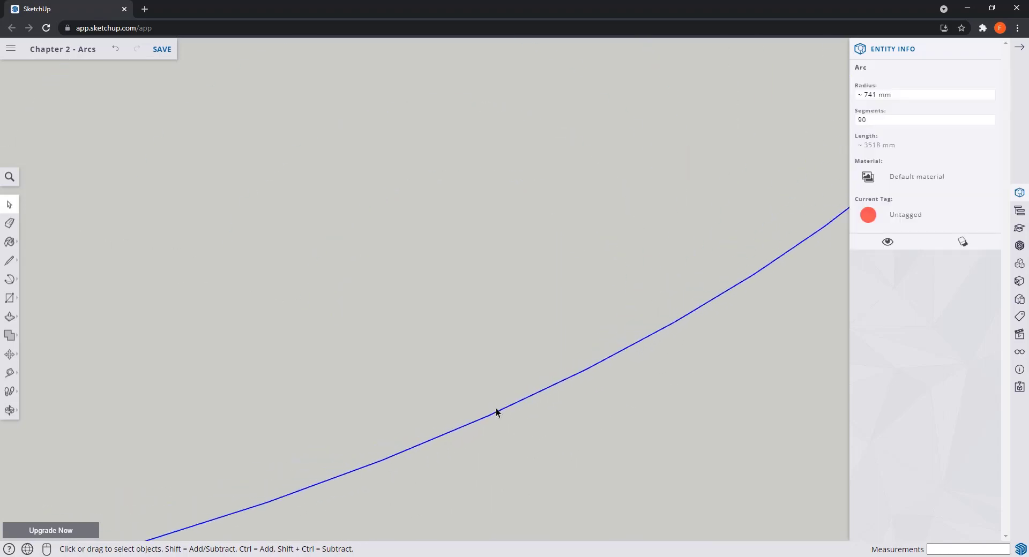
scroll(496, 412, down, 8)
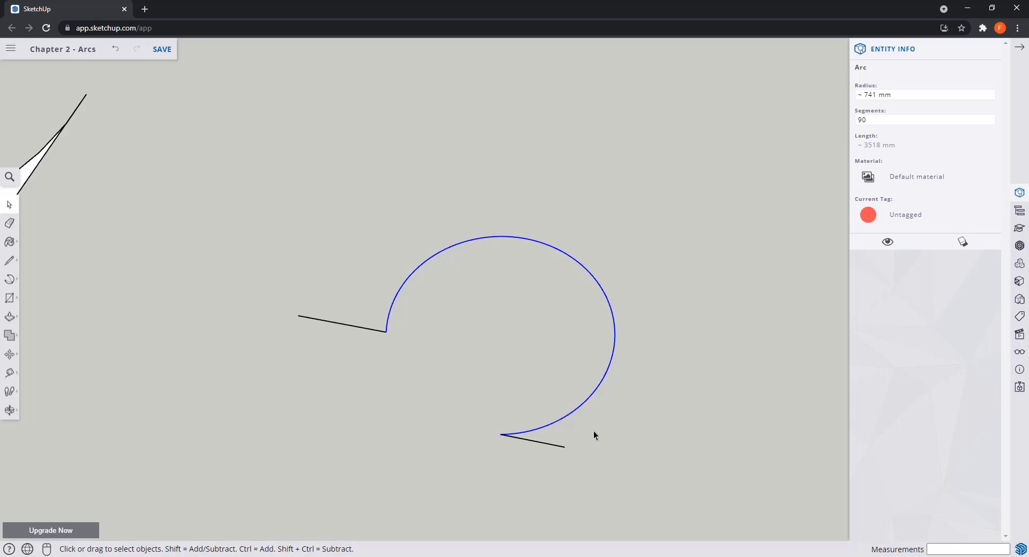
scroll(553, 372, up, 2)
drag(869, 119, 844, 118)
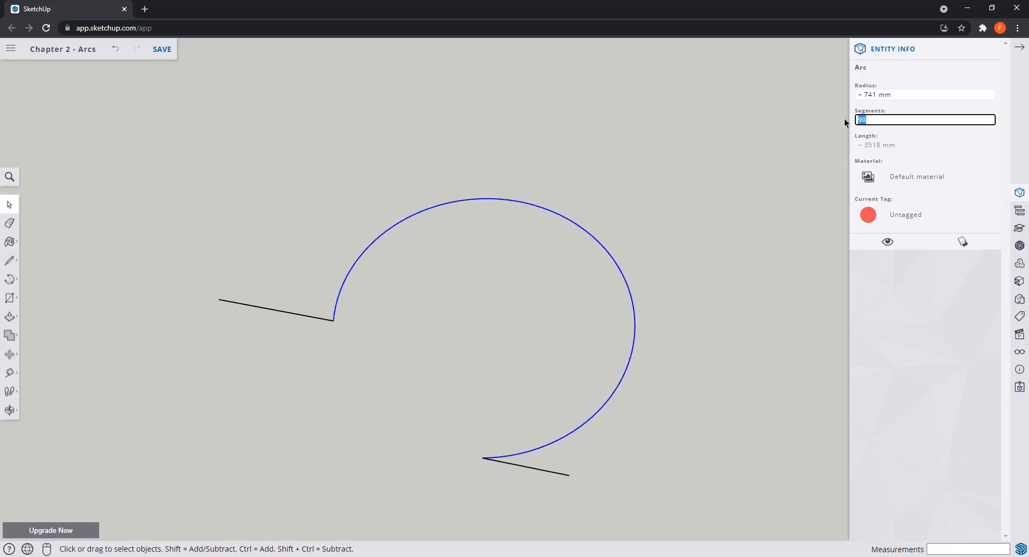
text(10)
key(Return)
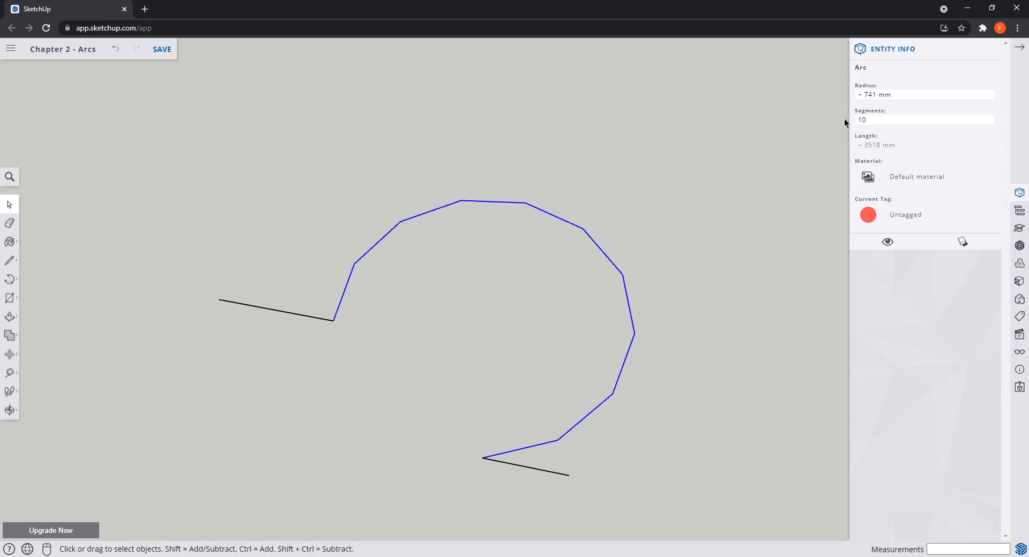
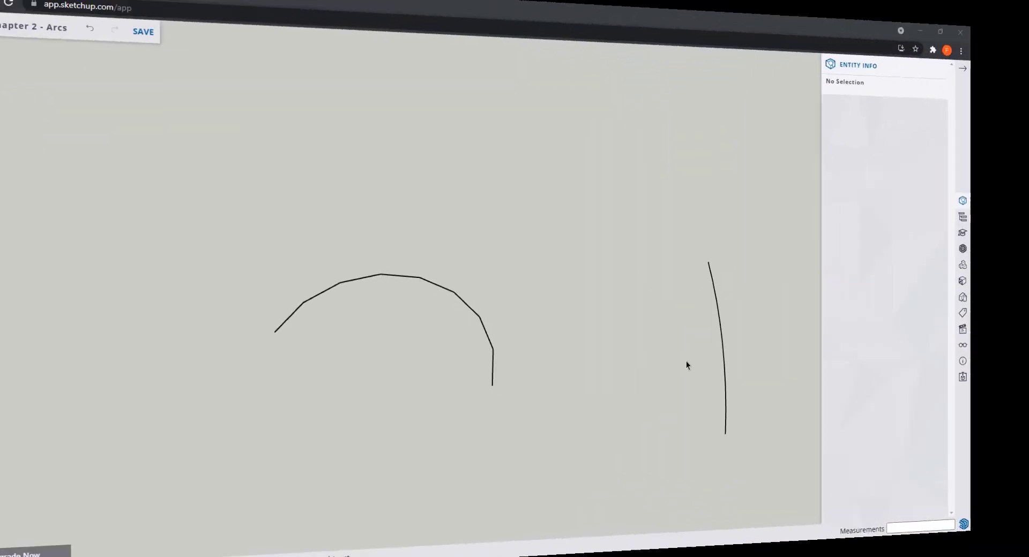
Step: Compare the entity info of the two separate arcs and set the more tightly curved arc's segments to 20
click(737, 351)
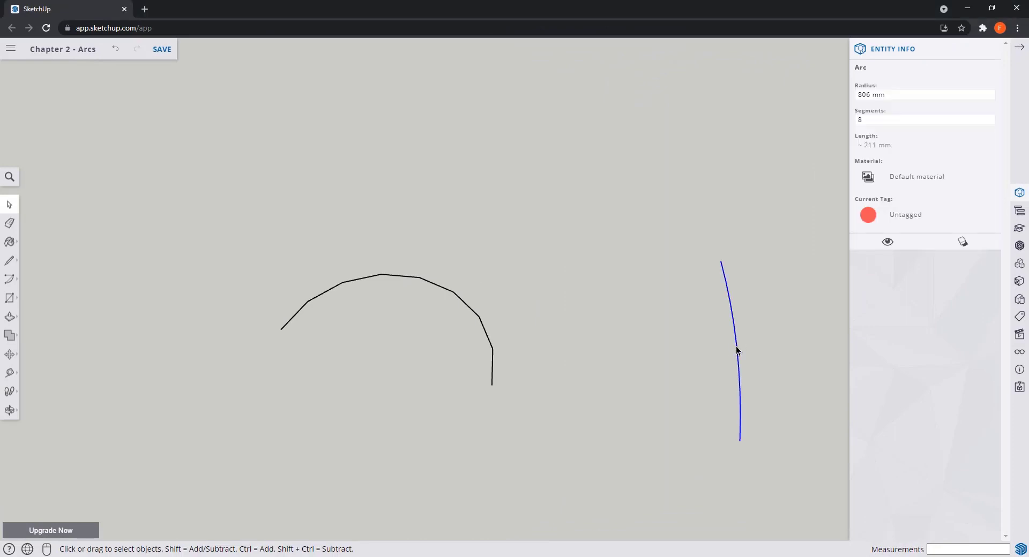
click(492, 349)
click(923, 120)
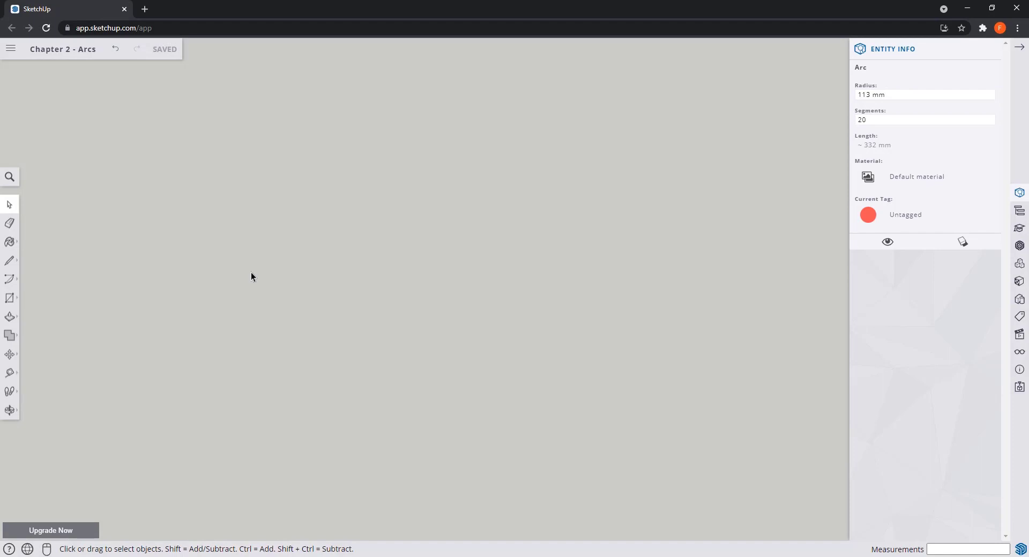
Step: Draw a circle with a 200 mm radius in the empty area
click(11, 299)
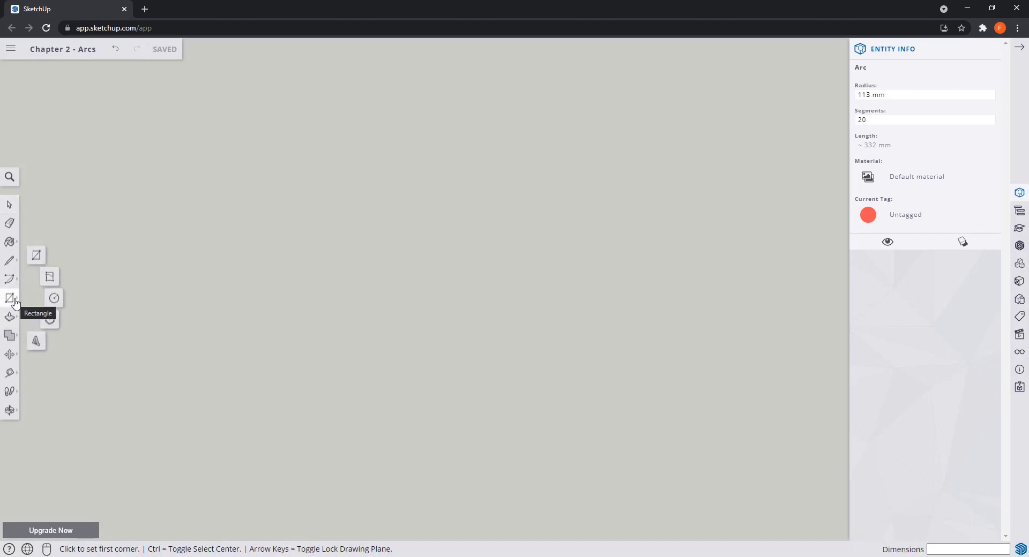
click(55, 300)
click(241, 249)
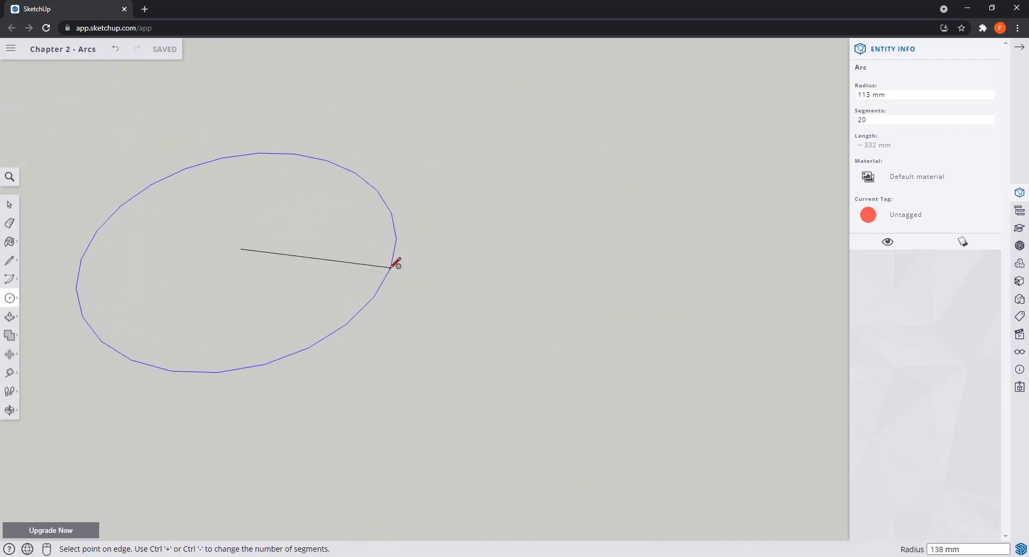
text(200)
key(Return)
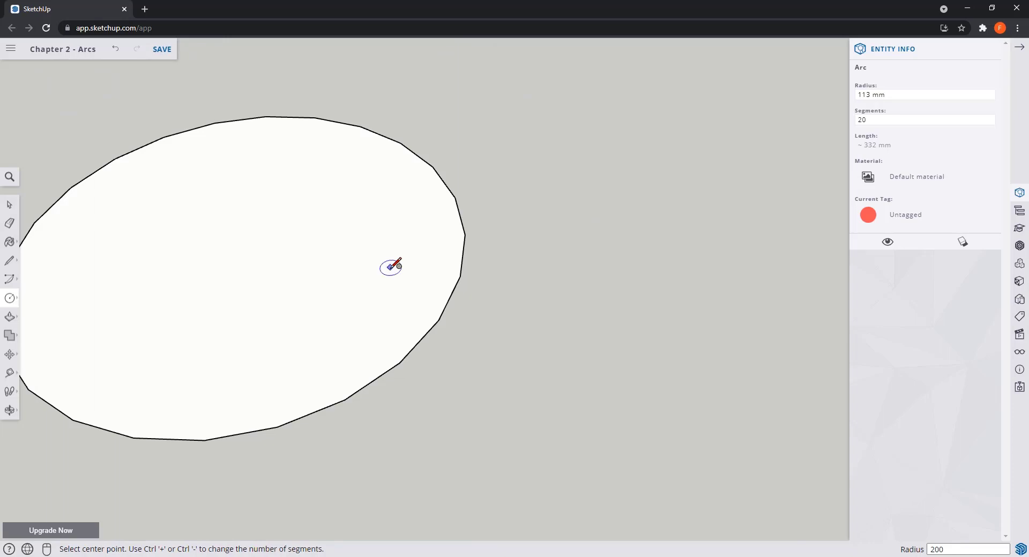
Step: Select the circle's edge and set its number of segments to 5
key(space)
click(461, 222)
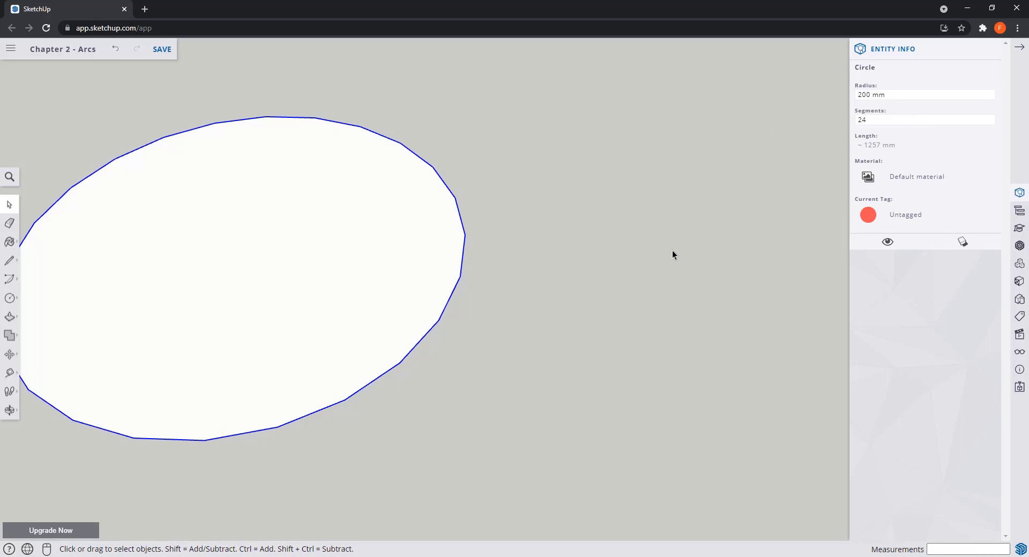
middle_drag(484, 349, 553, 330)
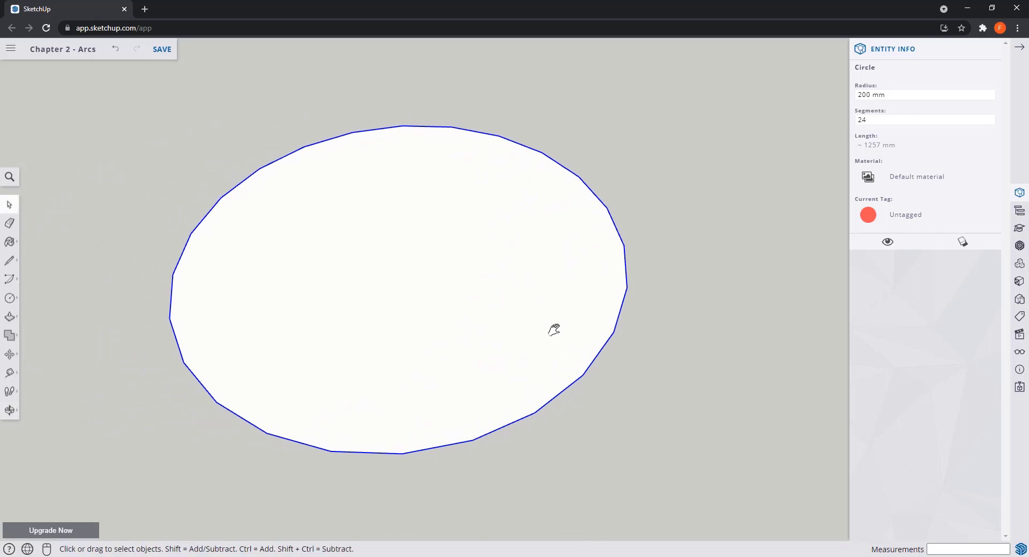
click(876, 120)
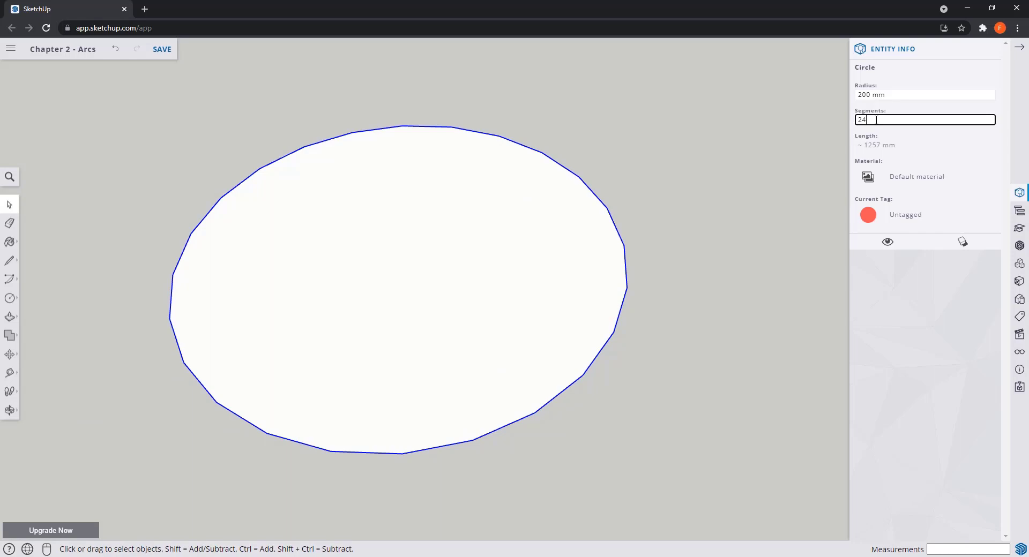
drag(876, 120, 848, 117)
key(Return)
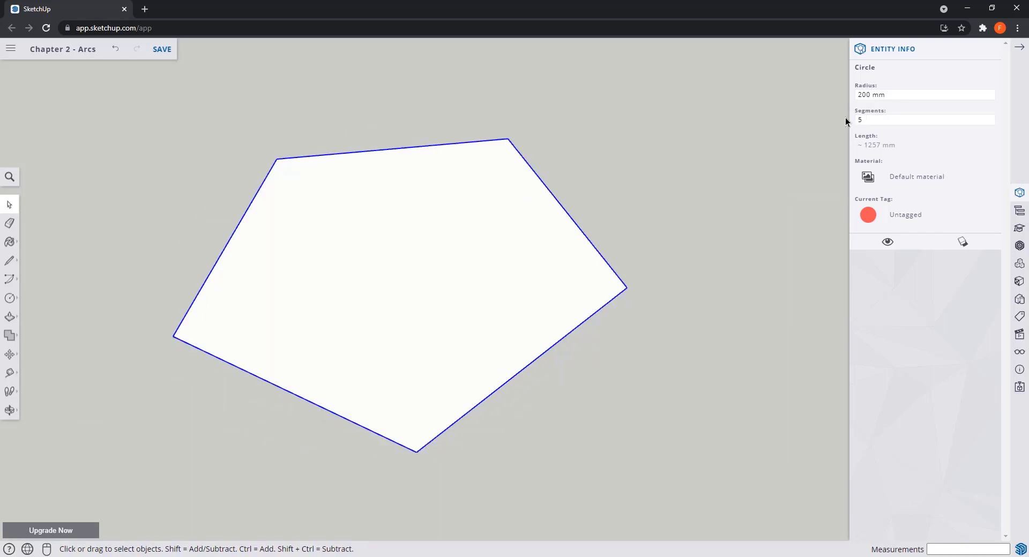
Step: Change the circle's segments to 6 and finally to 4, and clear the selection
drag(862, 119, 845, 114)
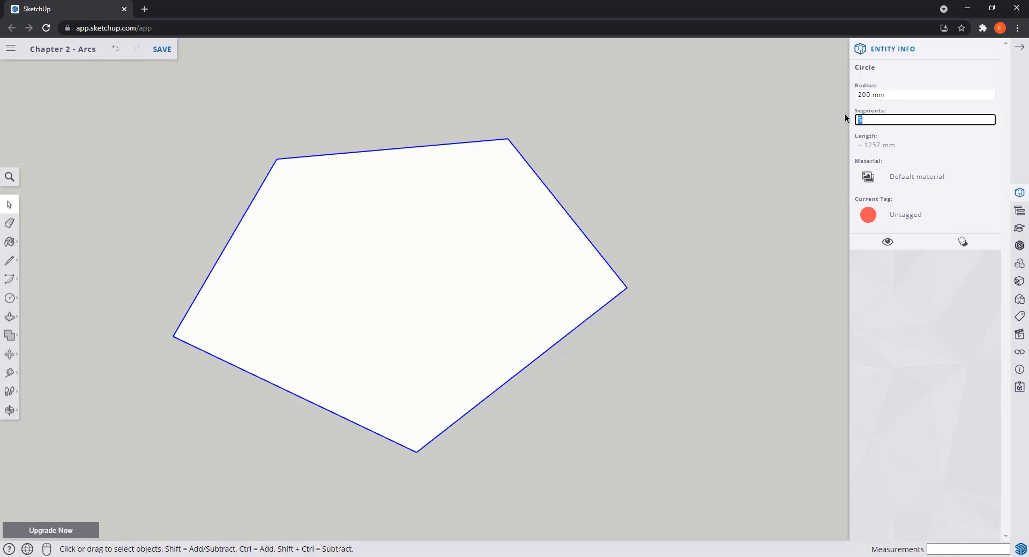
key(Return)
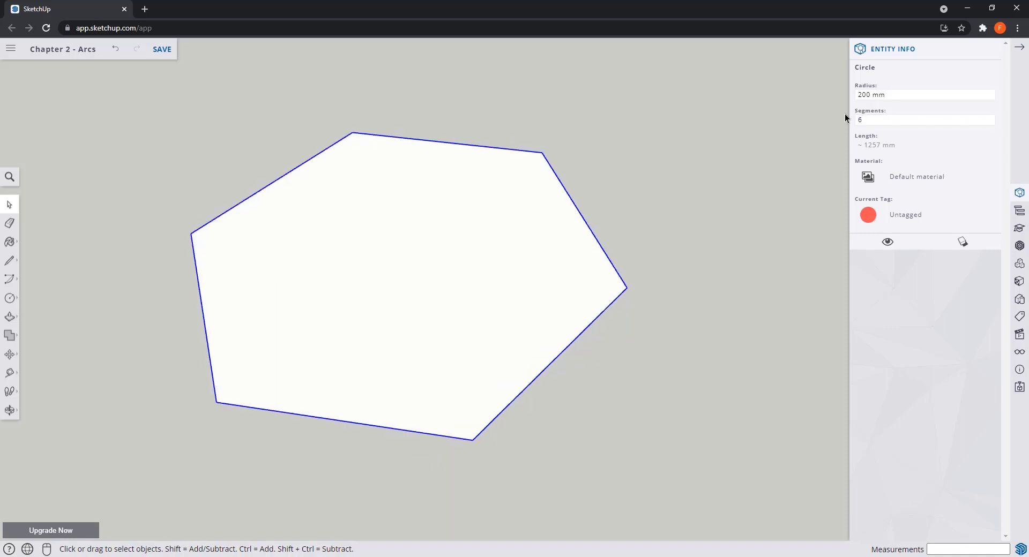
click(865, 120)
drag(866, 120, 847, 116)
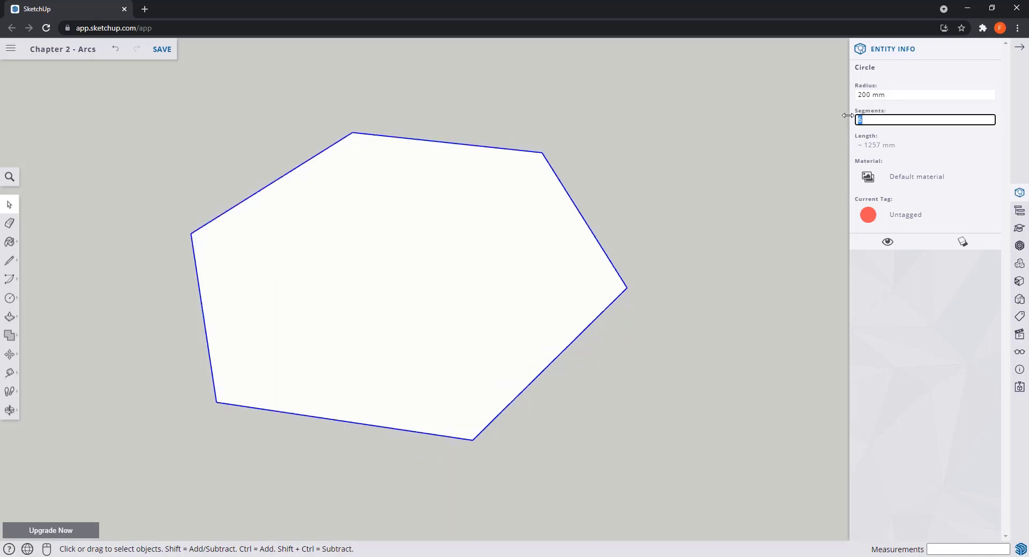
text(4)
key(Return)
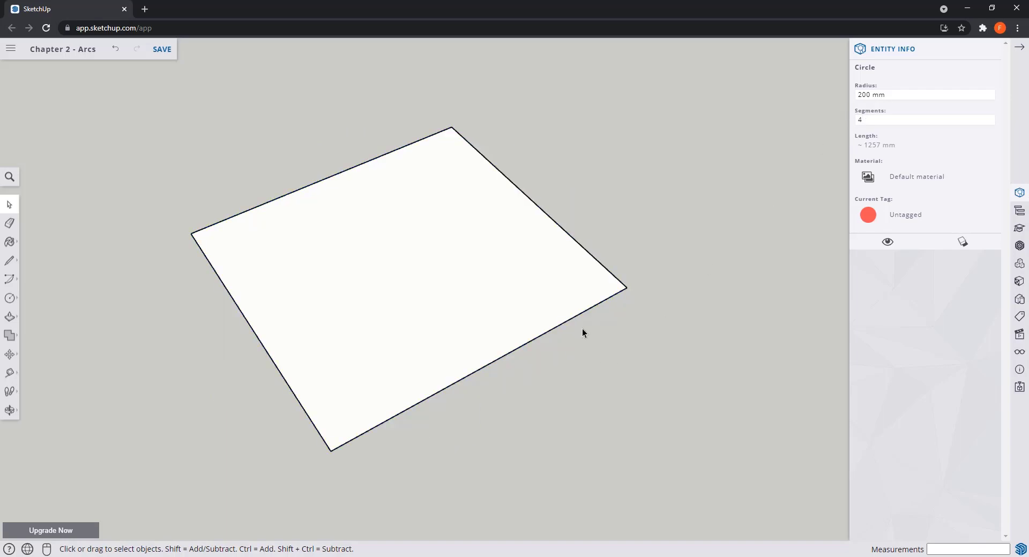
click(581, 330)
click(577, 316)
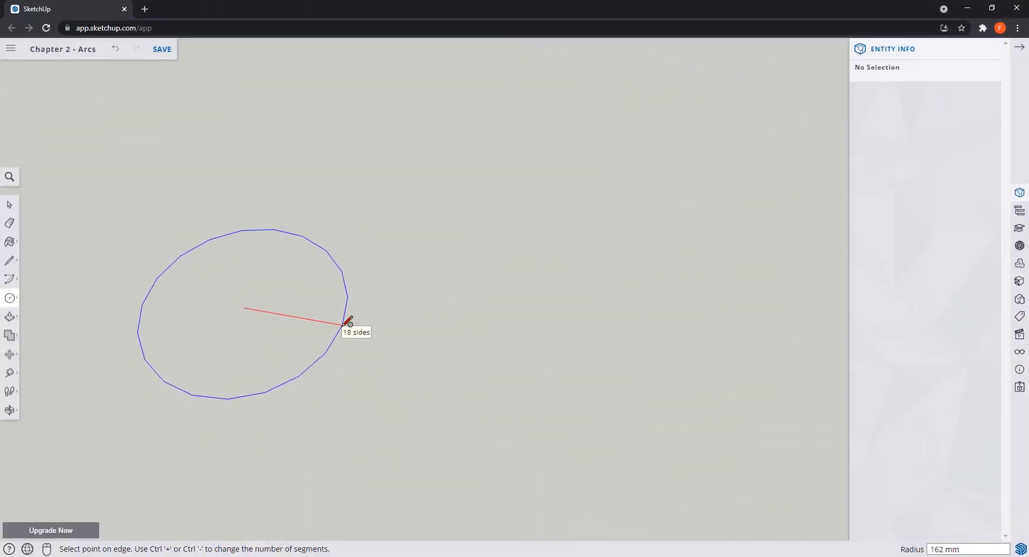
Step: Increase and then decrease the number of sides of the circle being drawn before placing its edge
key(ctrl+plus)
key(ctrl+plus)
key(ctrl+plus)
key(ctrl+minus)
key(ctrl+minus)
key(ctrl+minus)
key(ctrl+minus)
key(ctrl+minus)
key(ctrl+minus)
key(ctrl+minus)
key(ctrl+minus)
key(ctrl+minus)
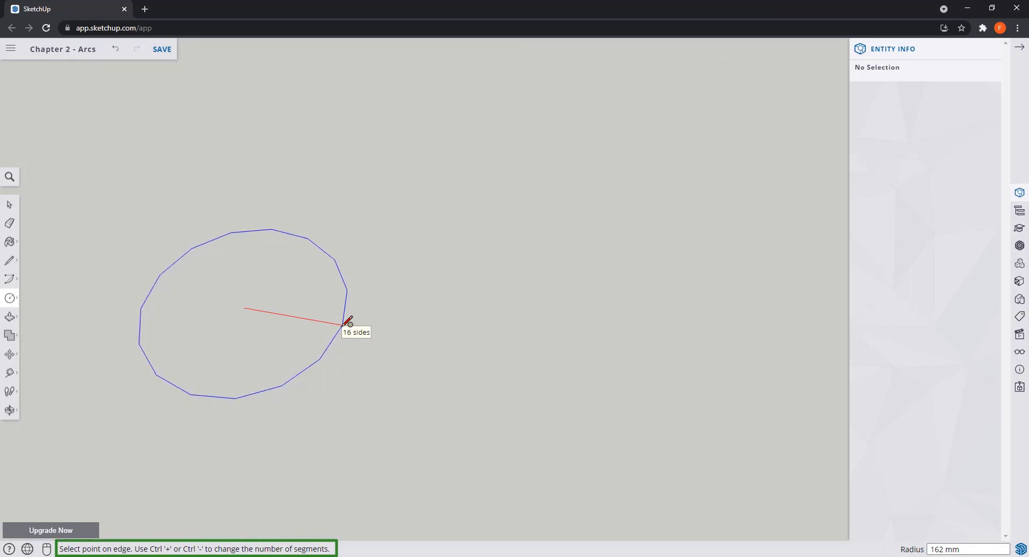
key(ctrl+minus)
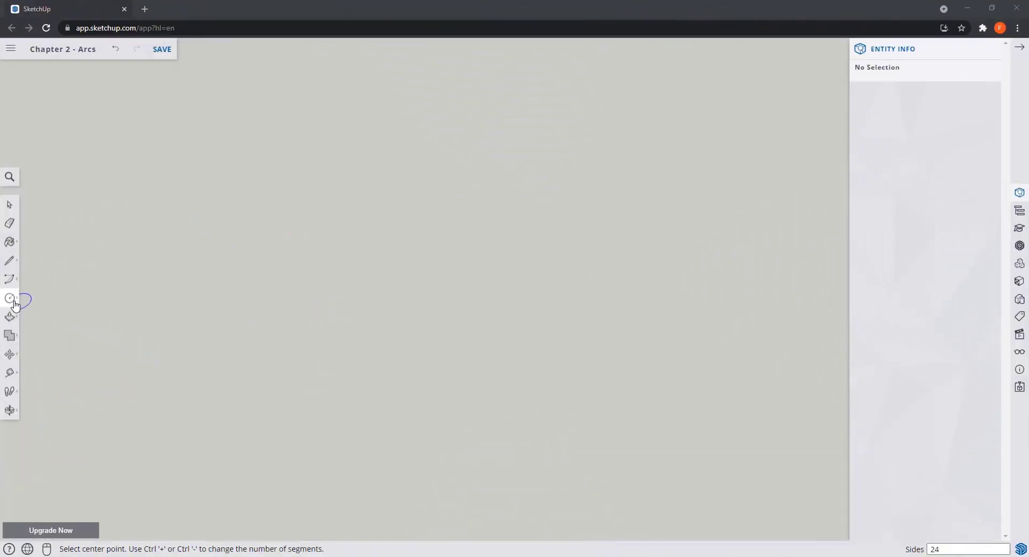
Step: Start an inscribed polygon with a radius of about 66 mm and raise its number of sides above six
mouse_move(12, 305)
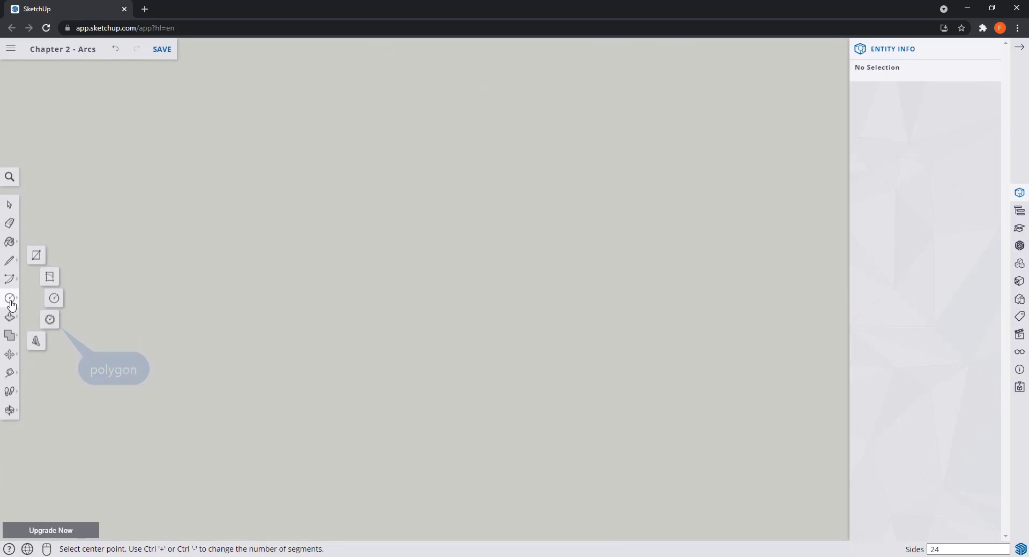
click(50, 319)
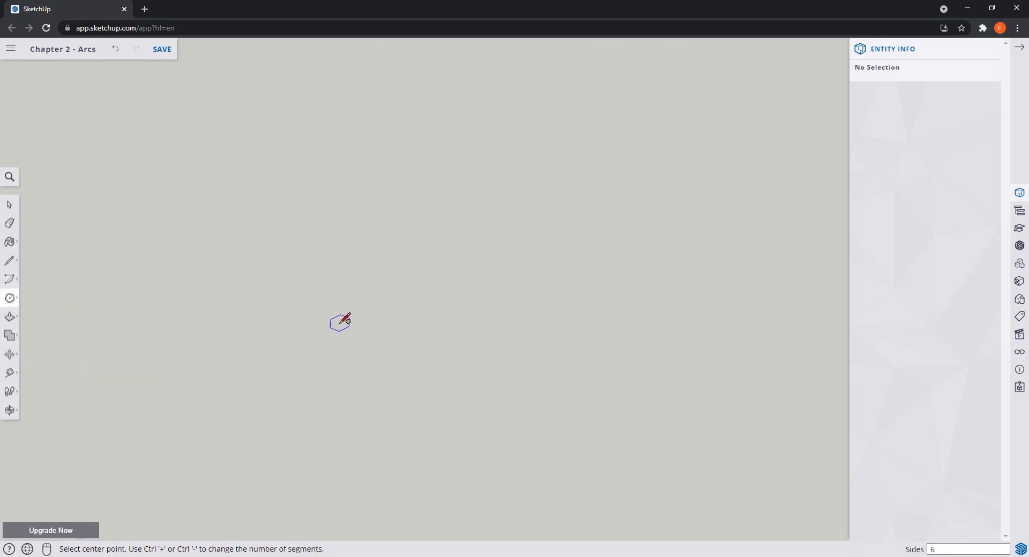
click(323, 326)
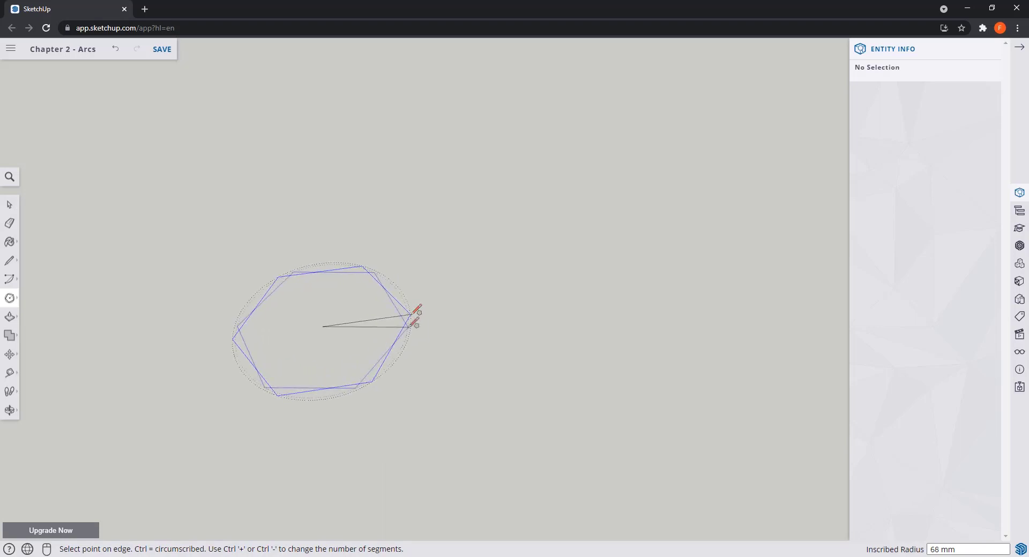
key(ctrl+plus)
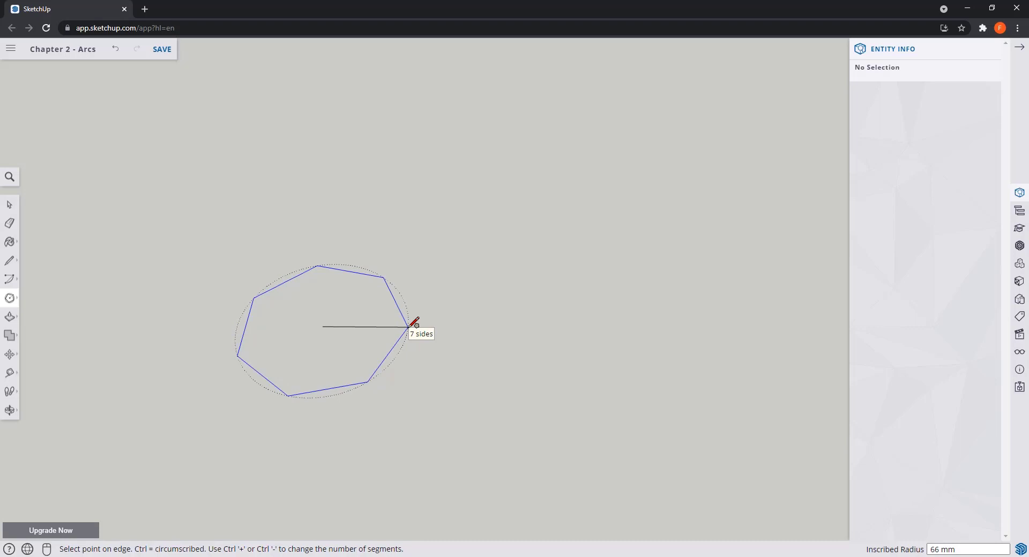
key(ctrl+plus)
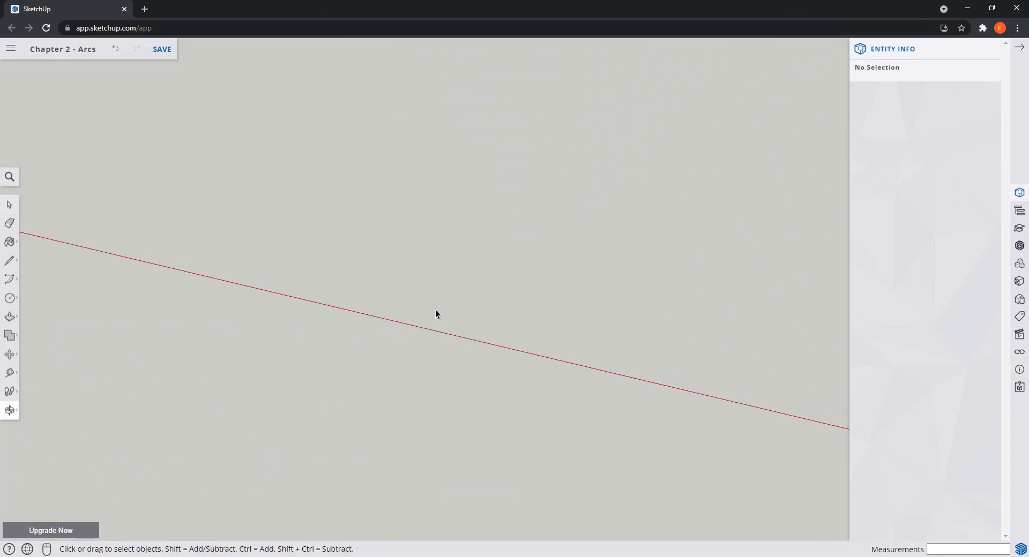
Step: Draw a rectangle behind the red axis measuring 1000 mm along red and 500 mm along green
click(7, 304)
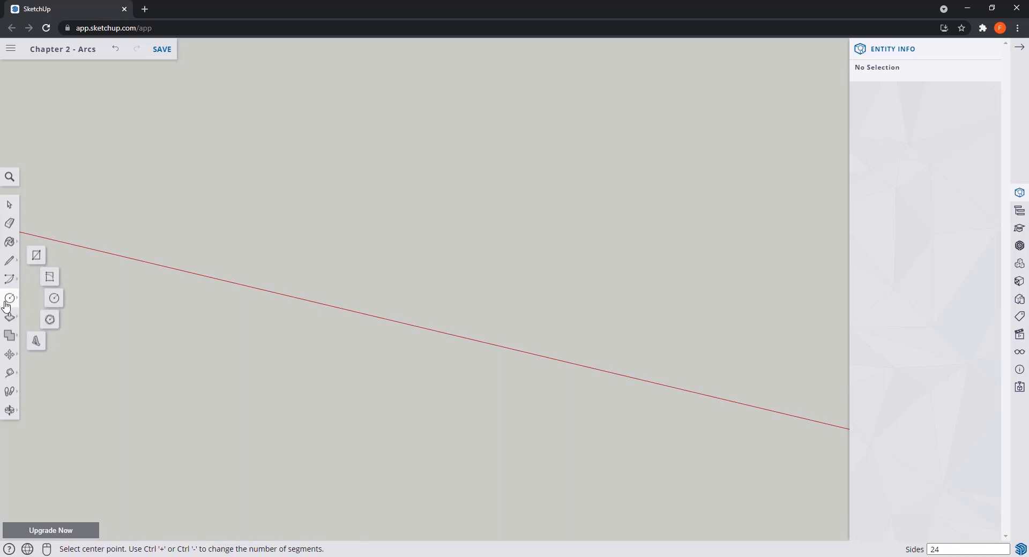
click(37, 256)
click(272, 210)
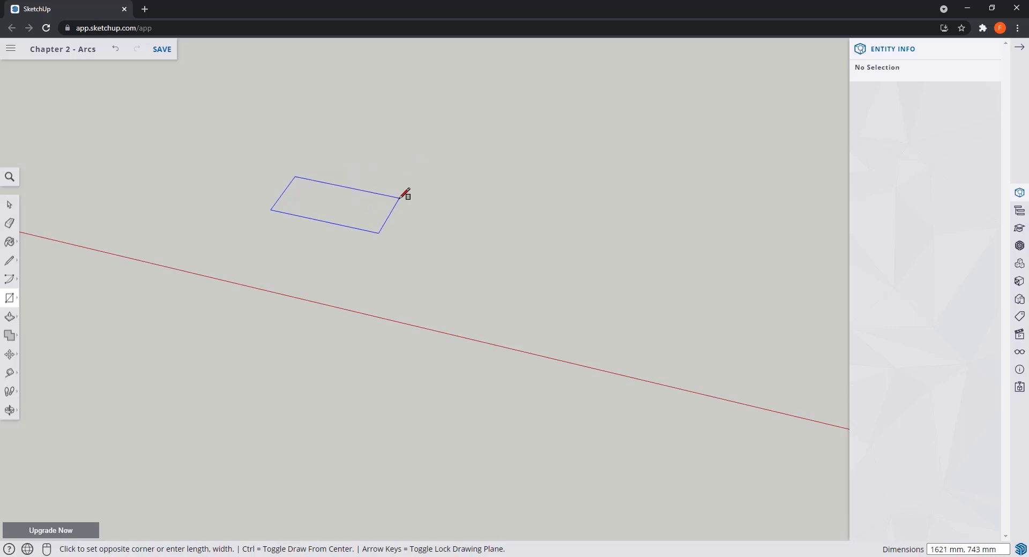
text(1000)
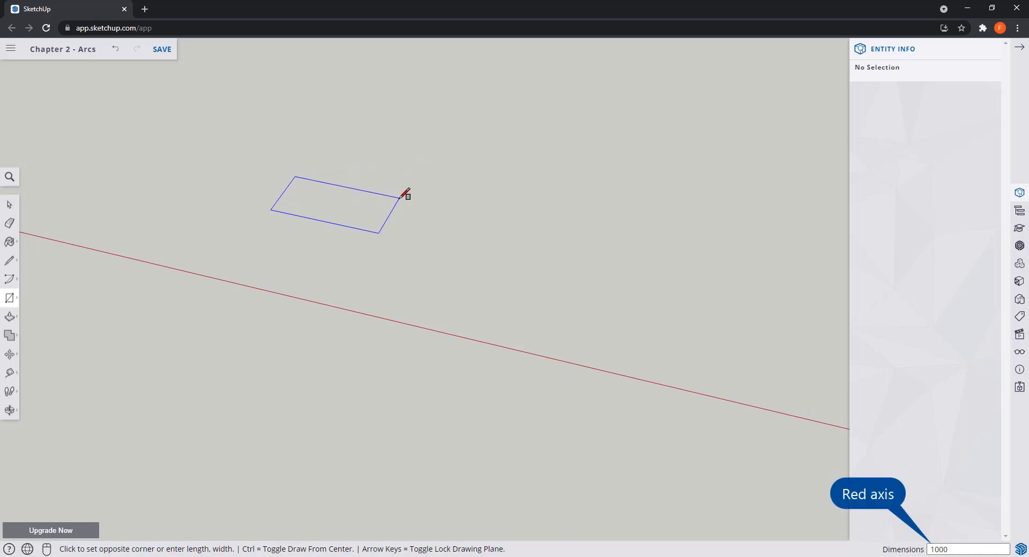
text(, 500)
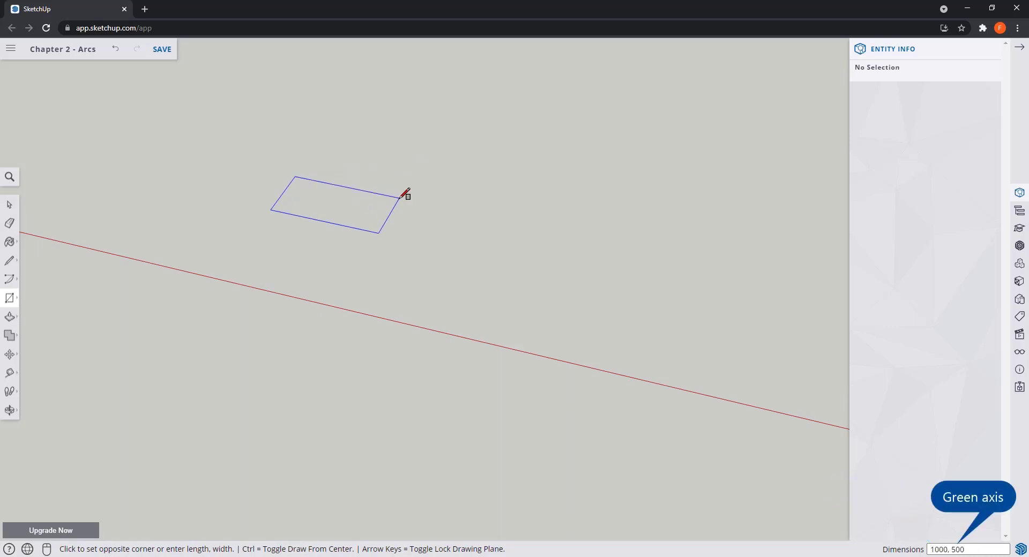
key(Return)
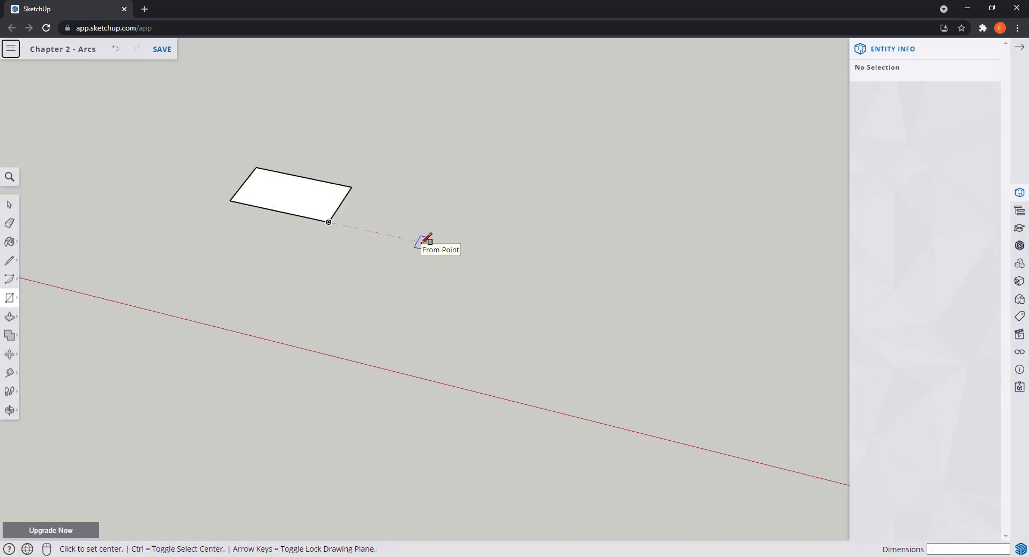
Step: Draw a 500 x 600 mm rectangle from its centre, with the centre aligned to the first rectangle's nearest corner
click(422, 242)
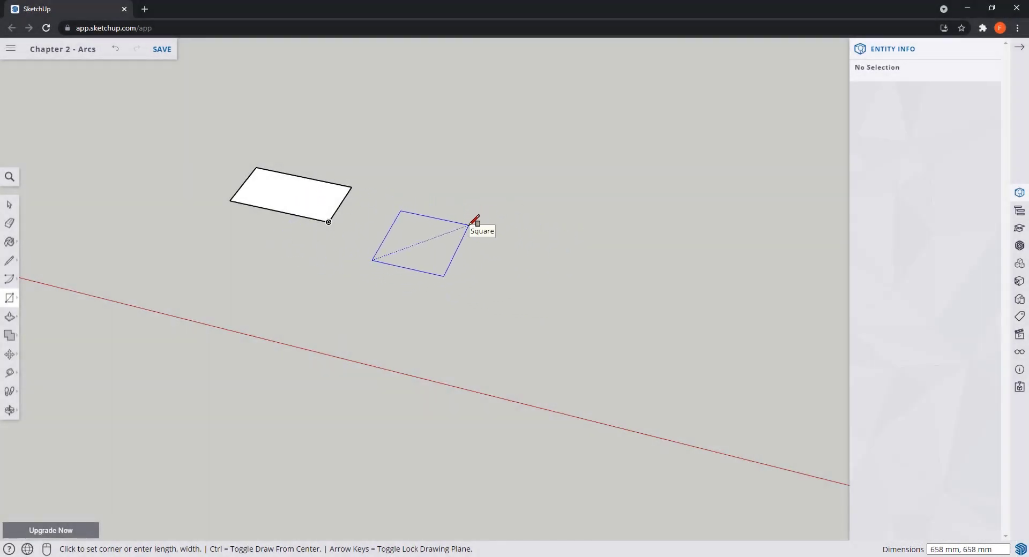
text(500,600)
key(Return)
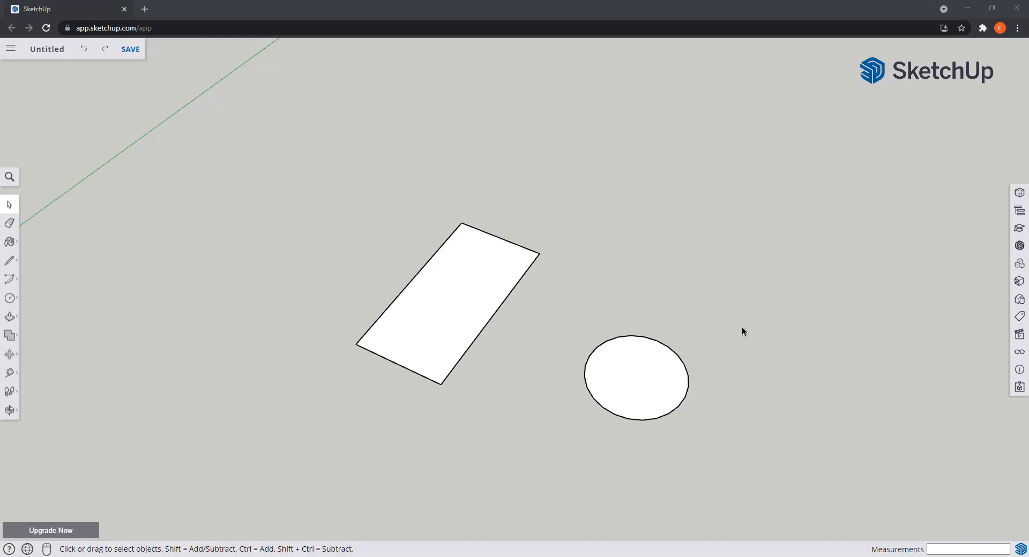
Step: Push/Pull the rectangular face upward by 500 mm to make a box
click(10, 318)
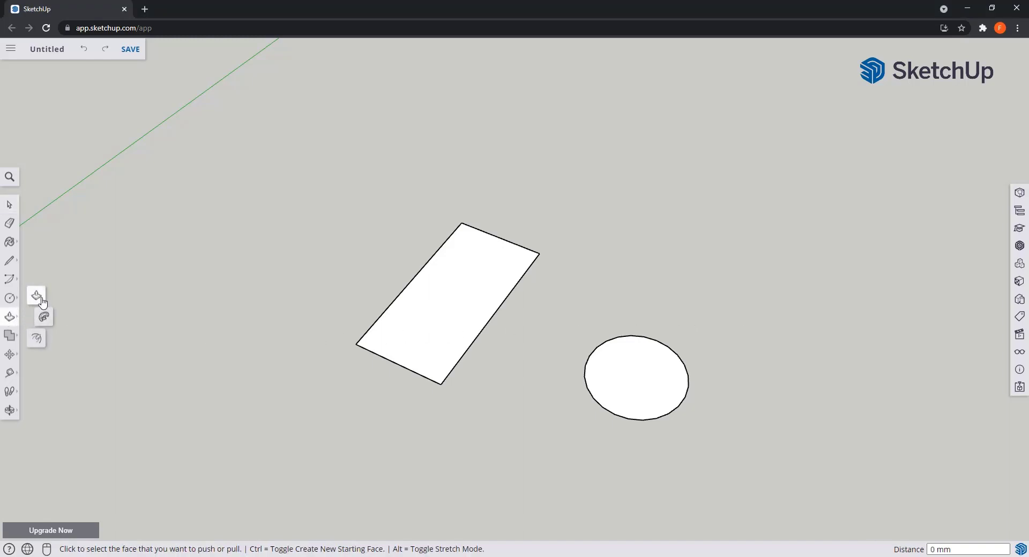
click(36, 296)
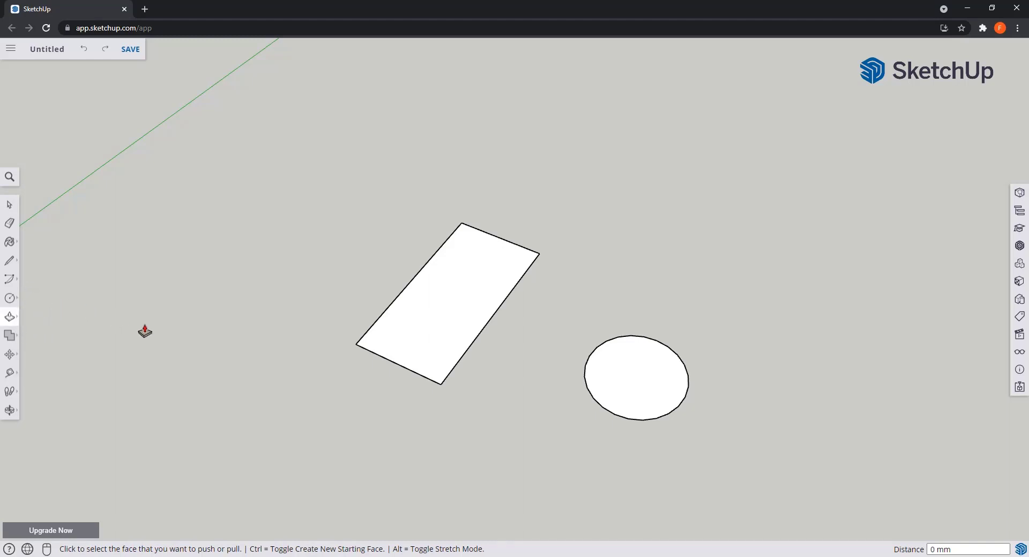
click(453, 323)
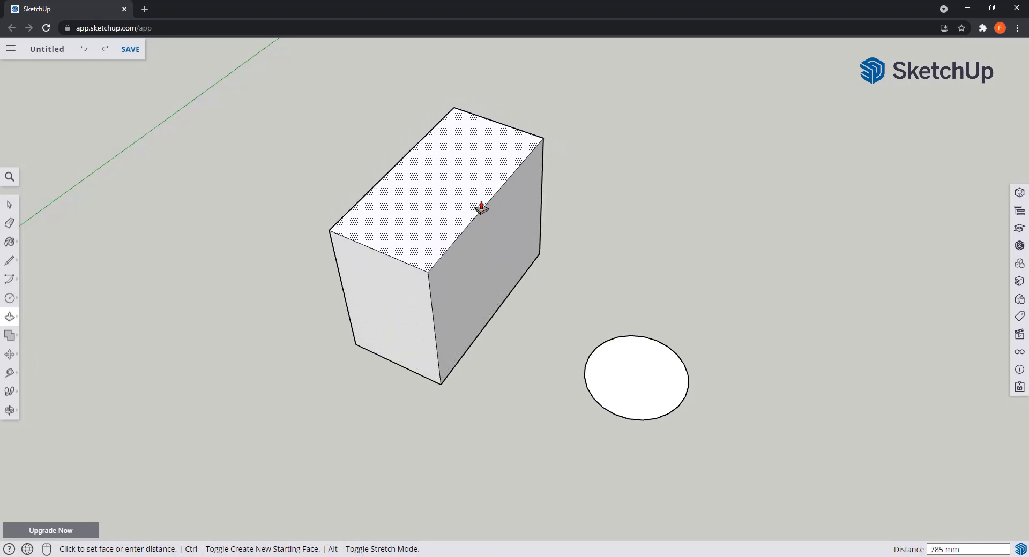
text(500)
key(Return)
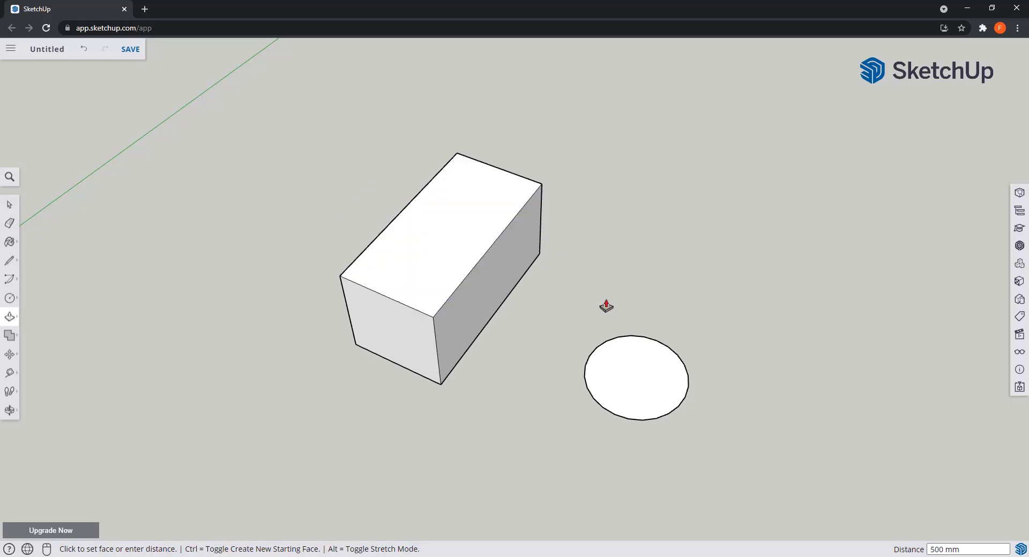
Step: Push/Pull the circular face upward by 1000 mm to make a cylinder
click(634, 371)
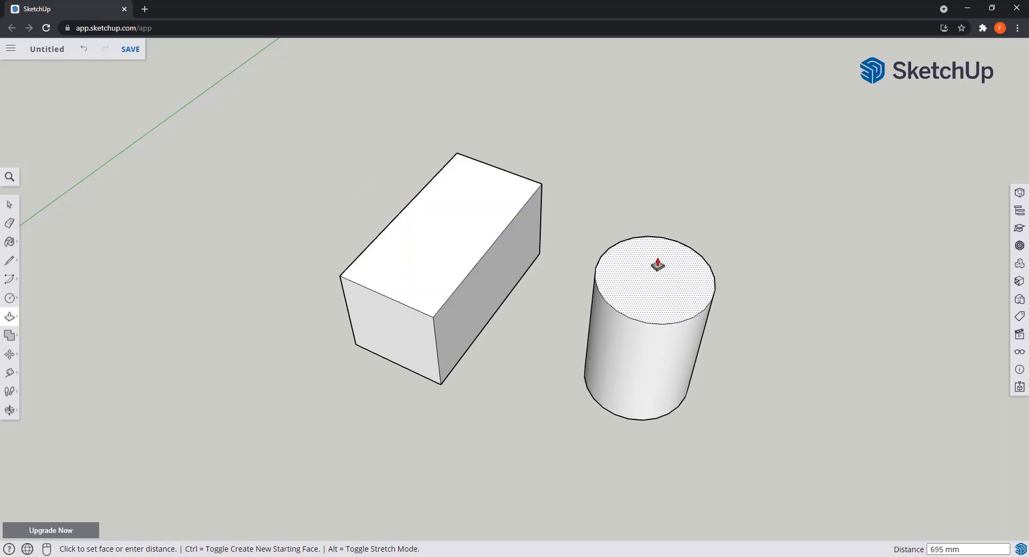
text(1000)
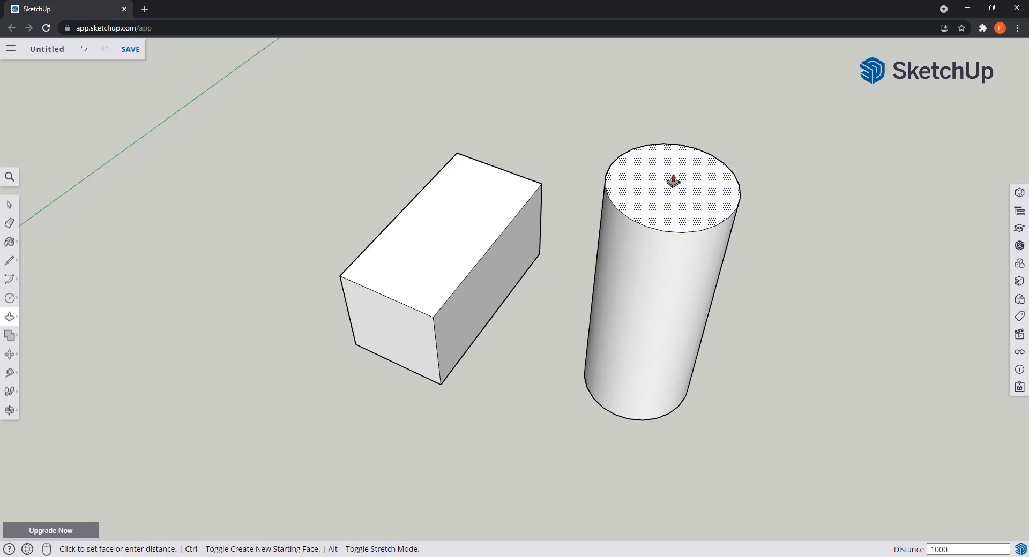
key(Return)
key(o)
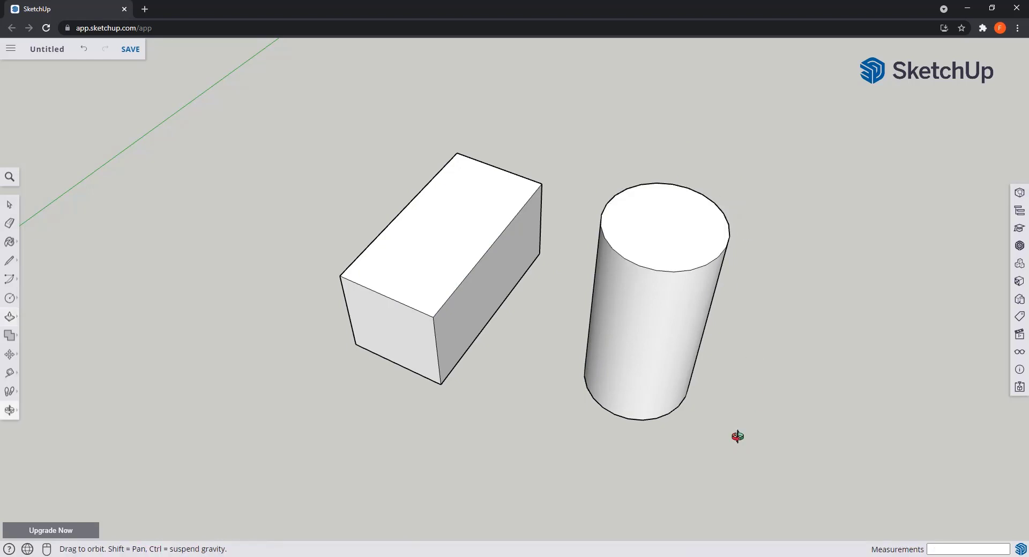
drag(735, 431, 697, 306)
Step: Divide the flat rectangle into two halves with a line between the midpoints of its long edges
key(p)
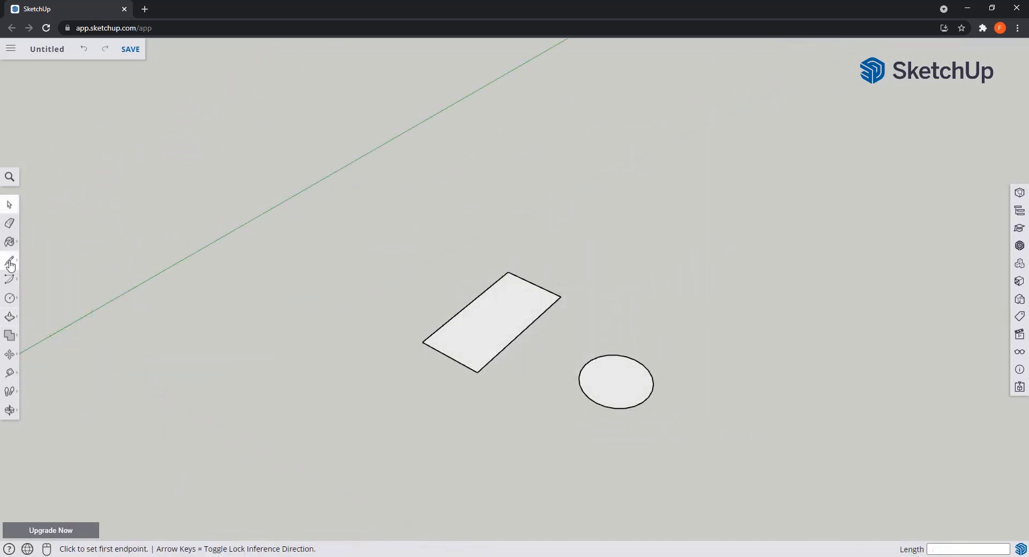
mouse_move(18, 264)
click(36, 250)
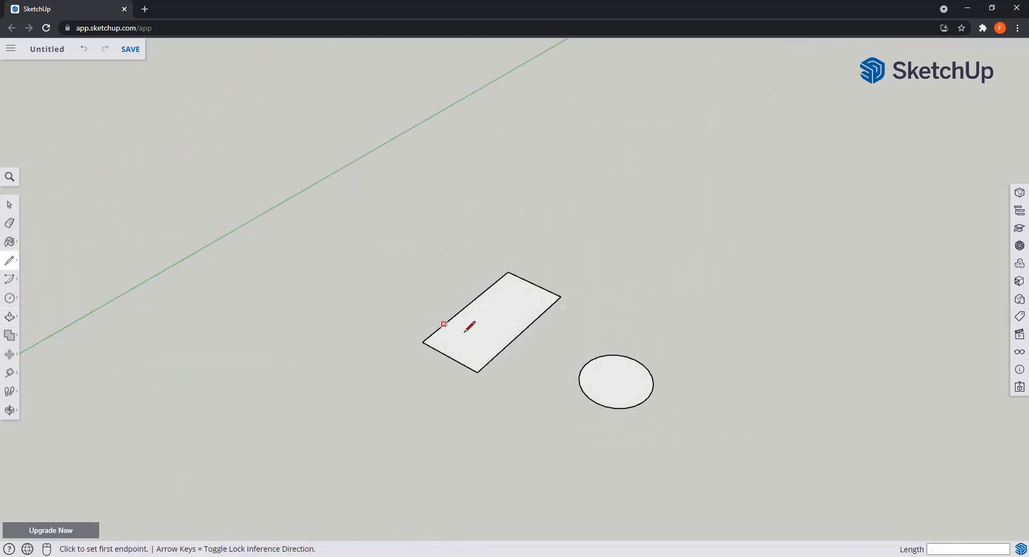
scroll(526, 332, up, 2)
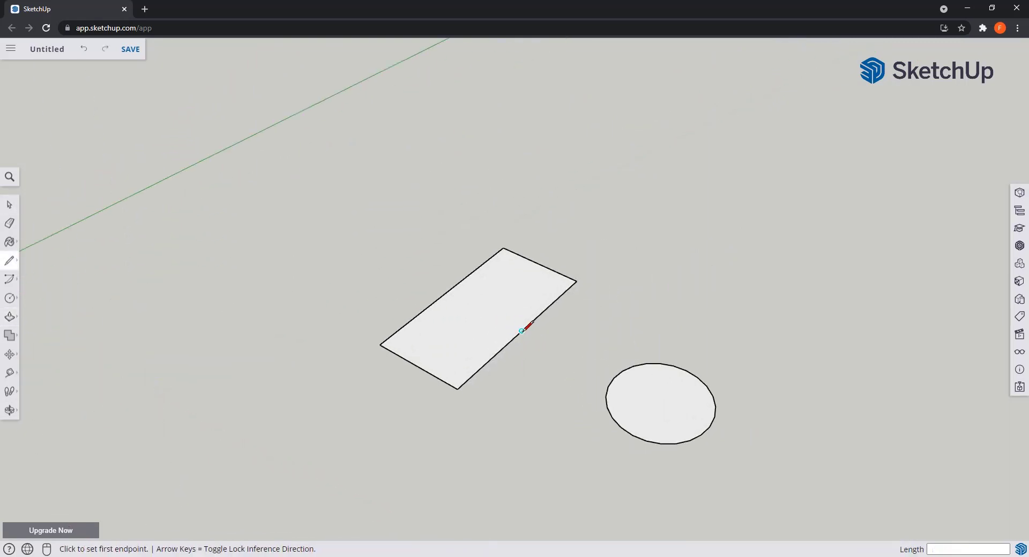
click(522, 332)
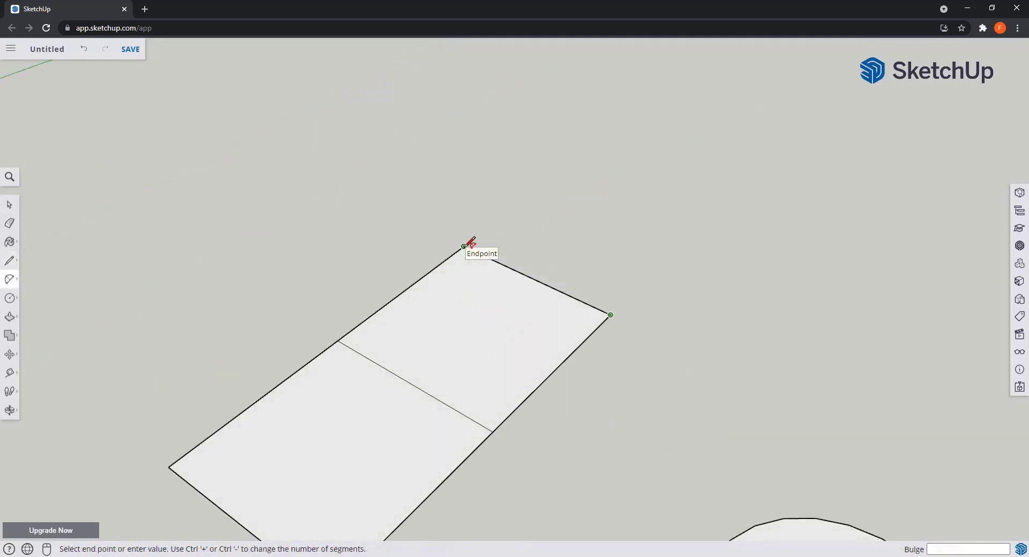
Step: Draw a two-point arc across the rectangle's far short edge, corner to corner, bulging outward by 75 mm
click(465, 247)
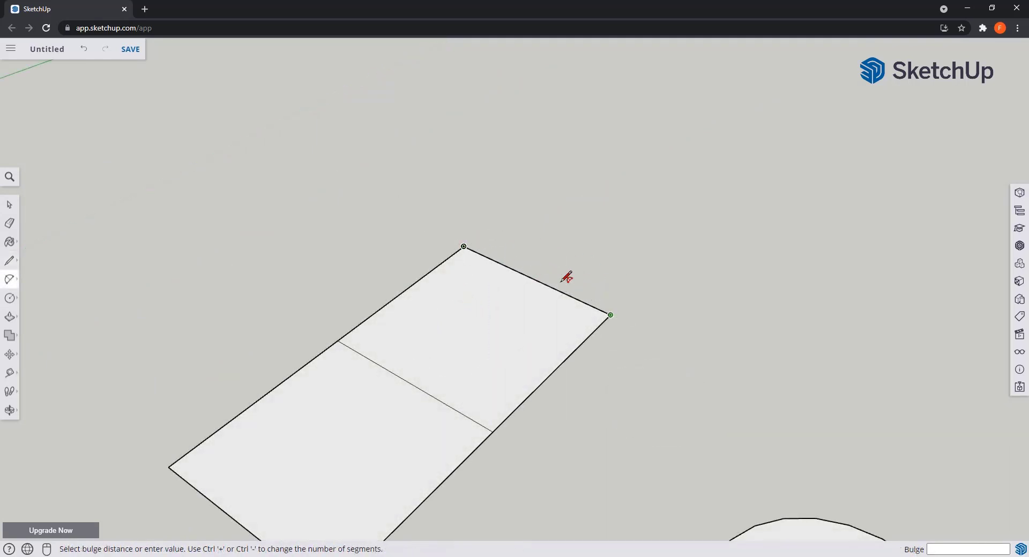
text(75)
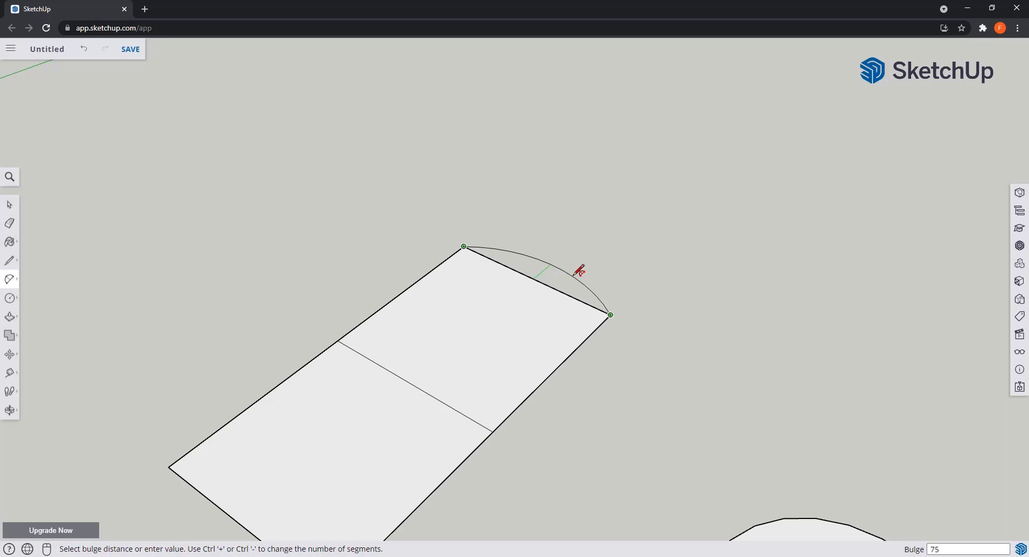
key(Return)
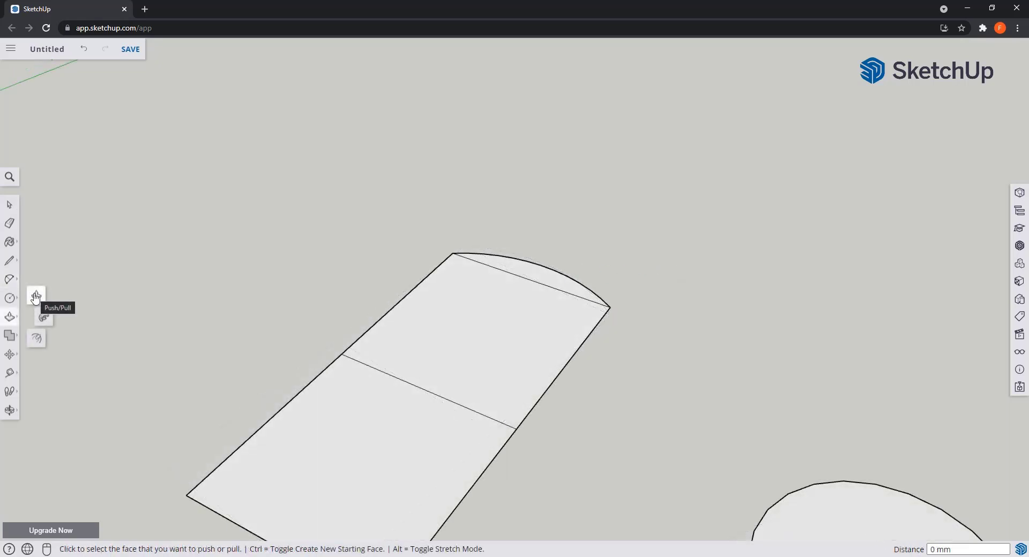
Step: Push/Pull the half of the rectangle next to the arc
click(37, 297)
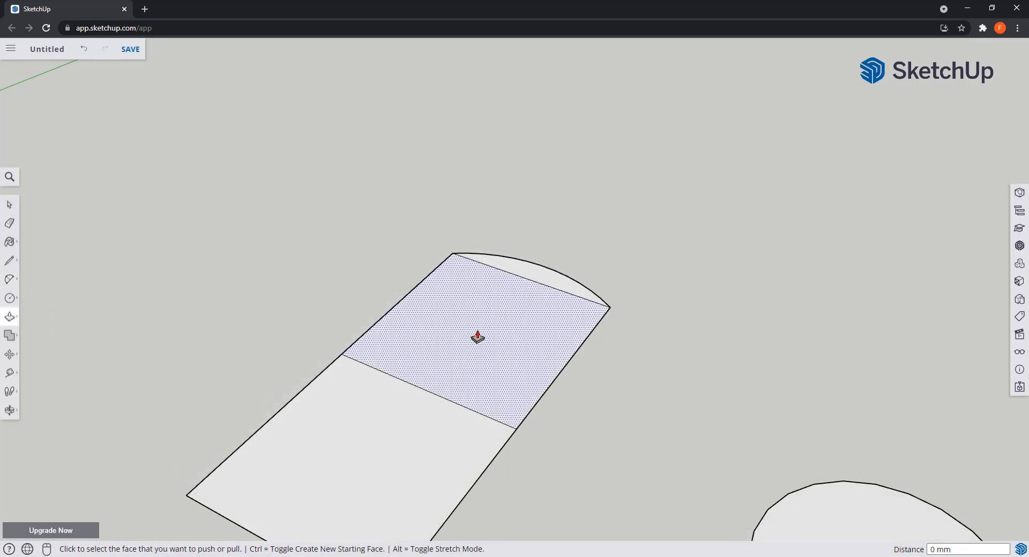
Step: Extrude both adjoining rectangular faces upward with Push/Pull to a height of 300 mm
click(478, 337)
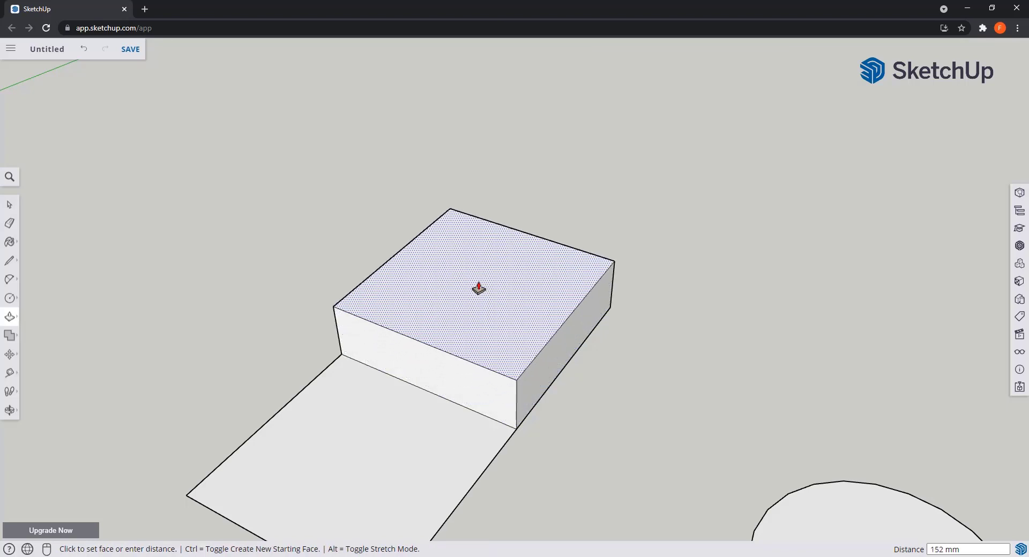
click(485, 240)
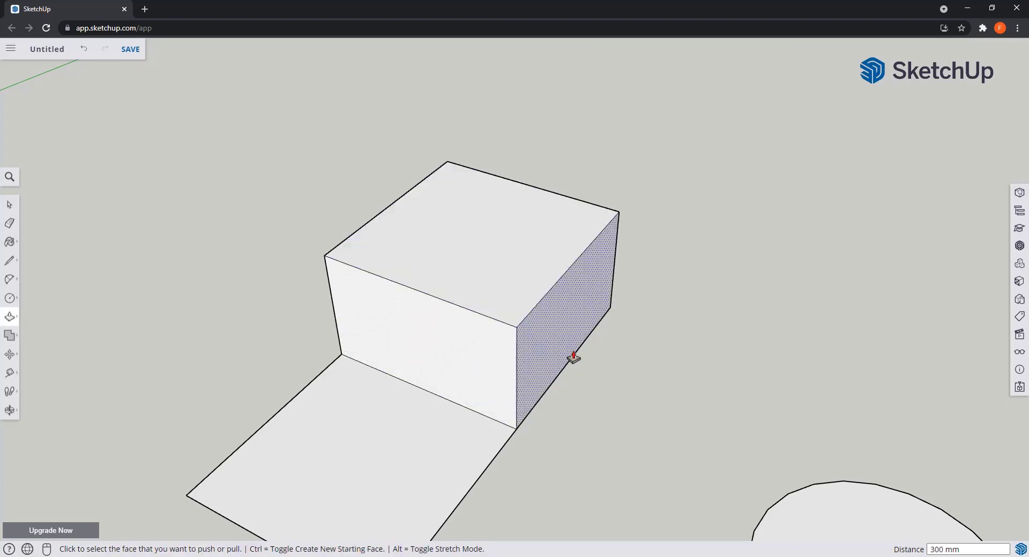
middle_drag(424, 458, 336, 361)
click(320, 394)
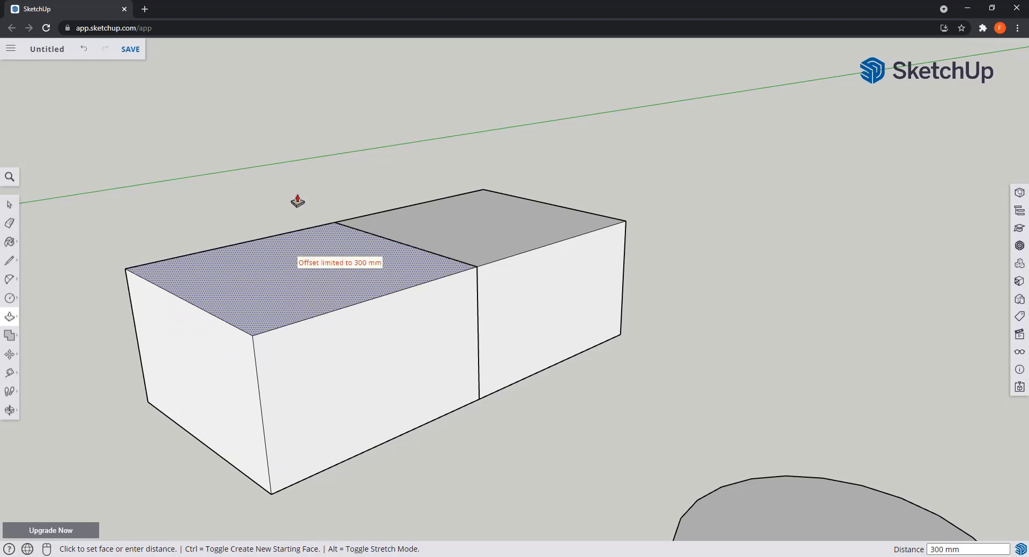
click(297, 201)
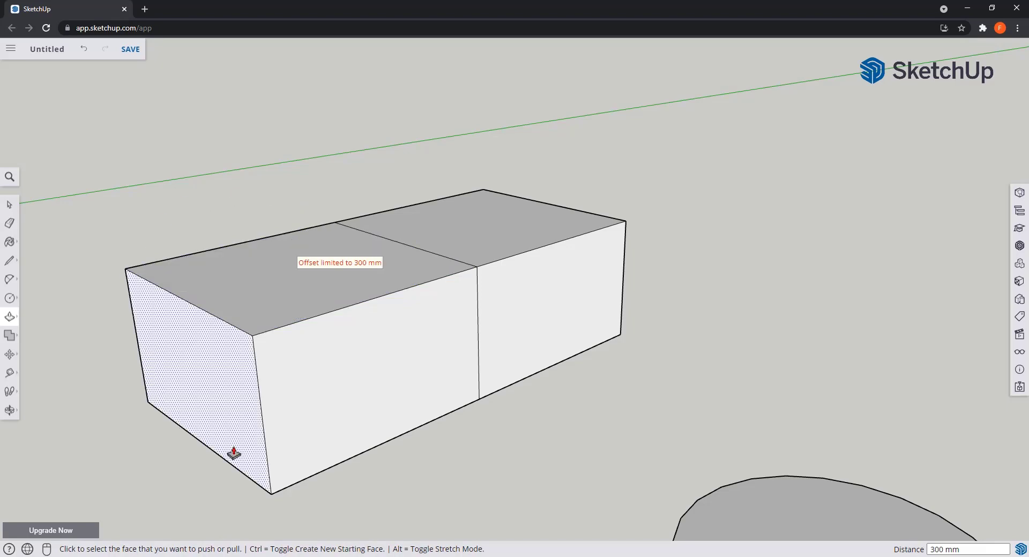
Step: Raise the top of the block farther from the rounded end by another 200 mm with Push/Pull
click(268, 270)
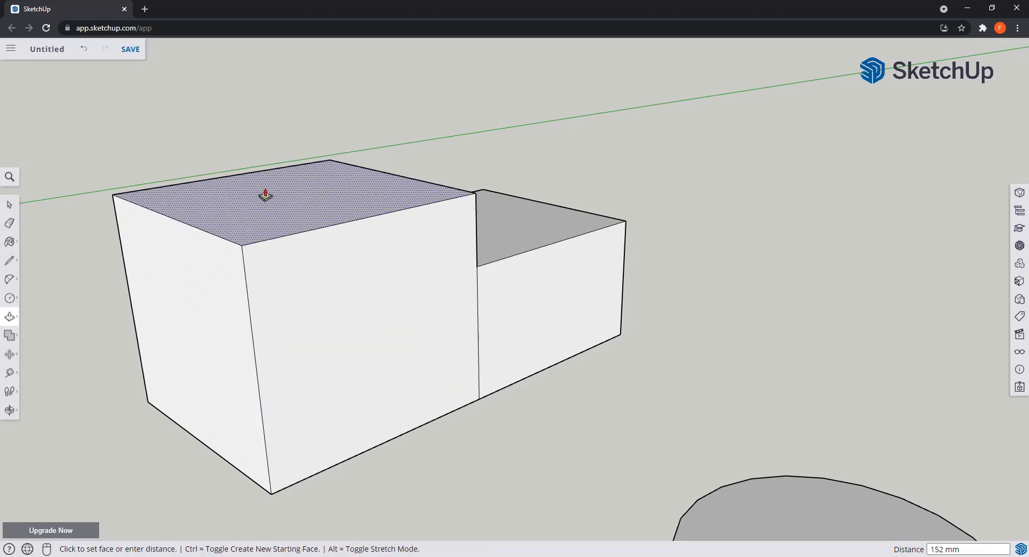
text(200)
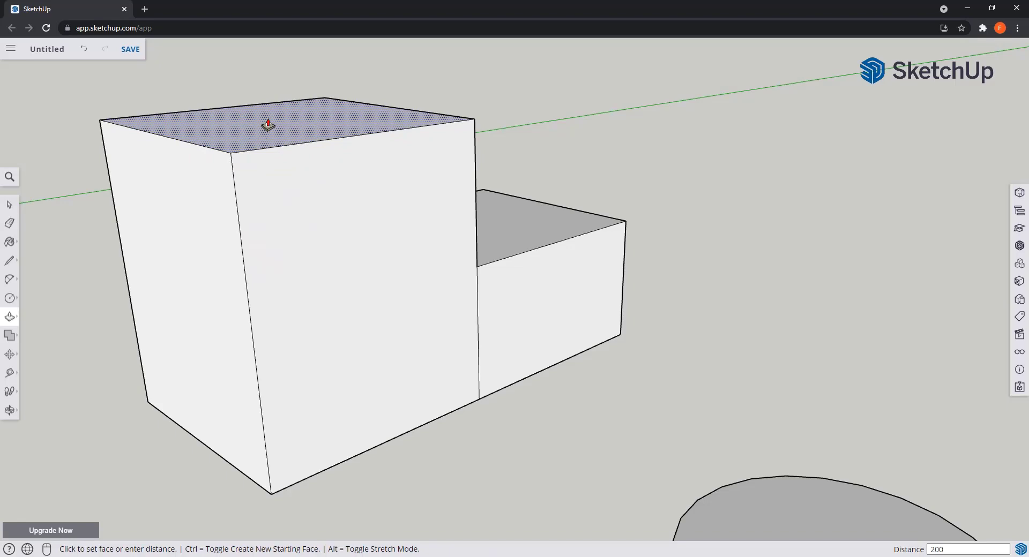
key(Return)
Step: Extrude the curved end segment 300 mm with Push/Pull, level with the top of the lower block
middle_drag(266, 120, 237, 268)
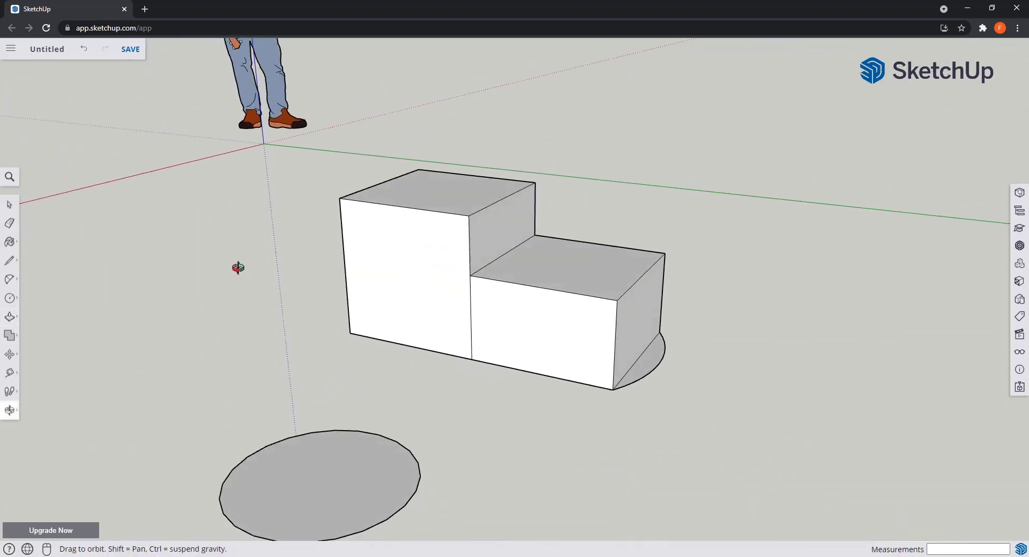
click(649, 364)
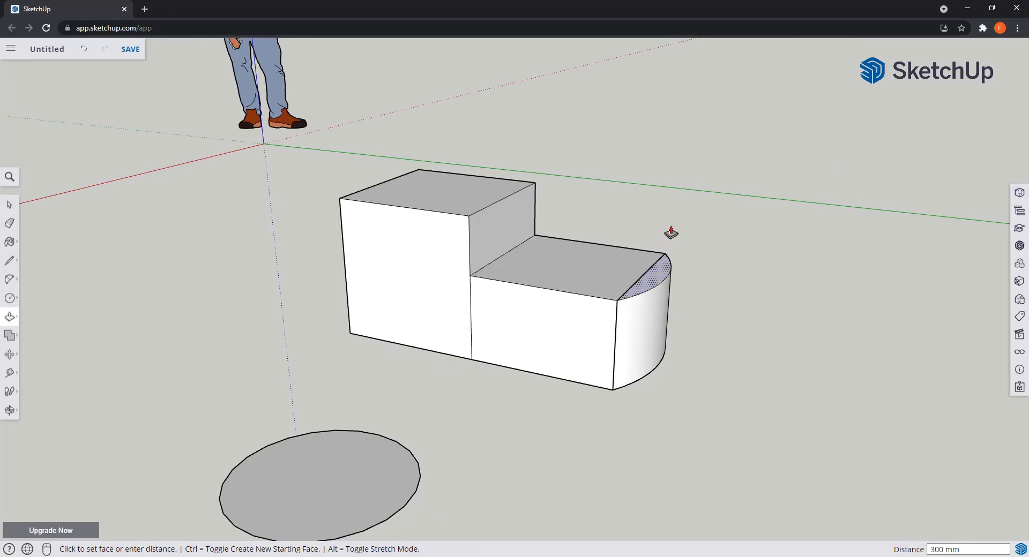
click(672, 233)
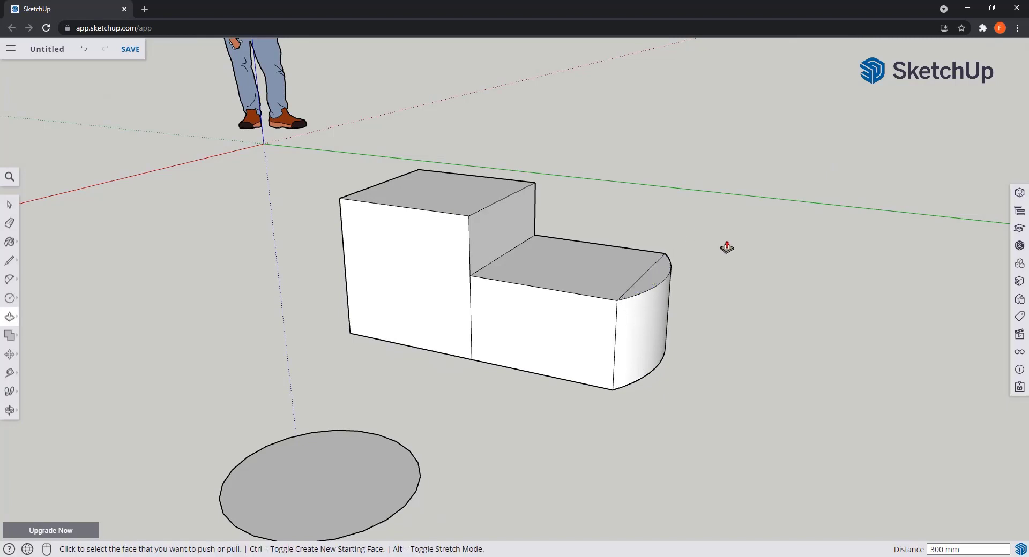
click(658, 276)
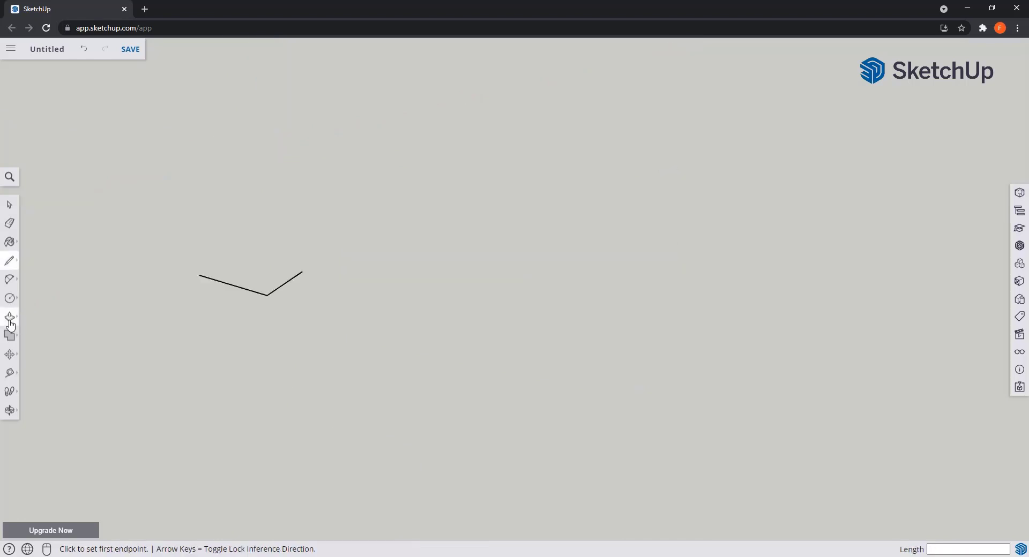
Step: Close the open two-segment profile into a triangle by drawing a line between its free ends
click(16, 322)
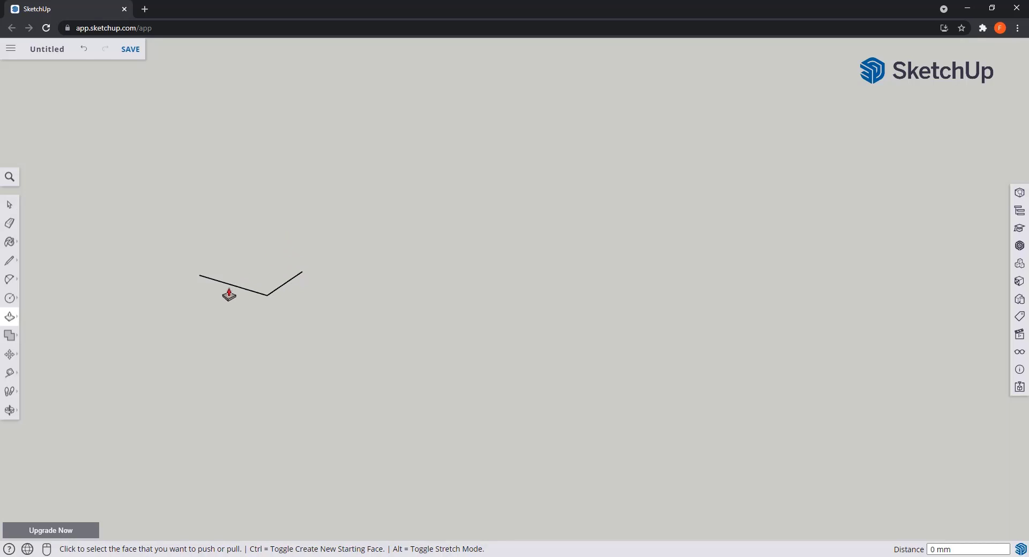
key(space)
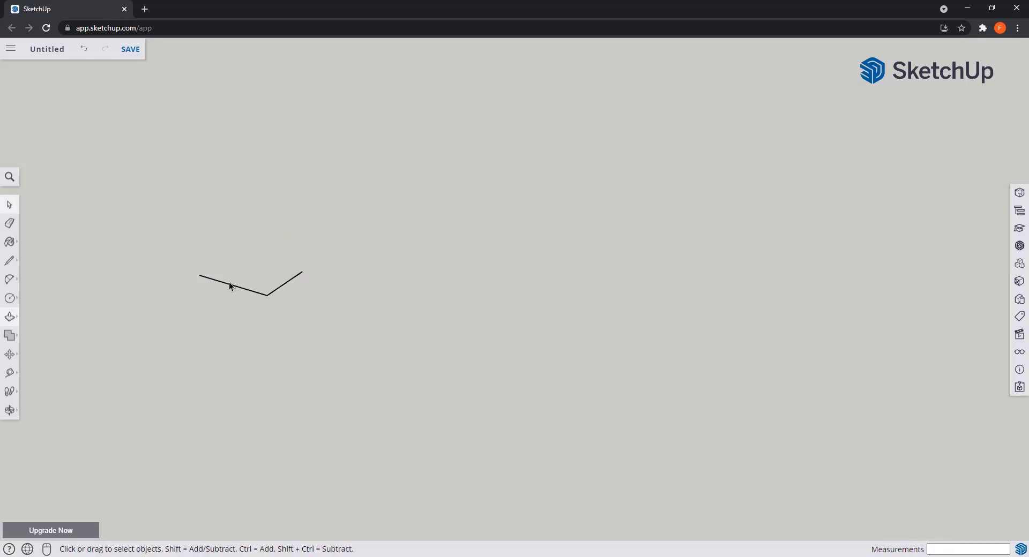
key(l)
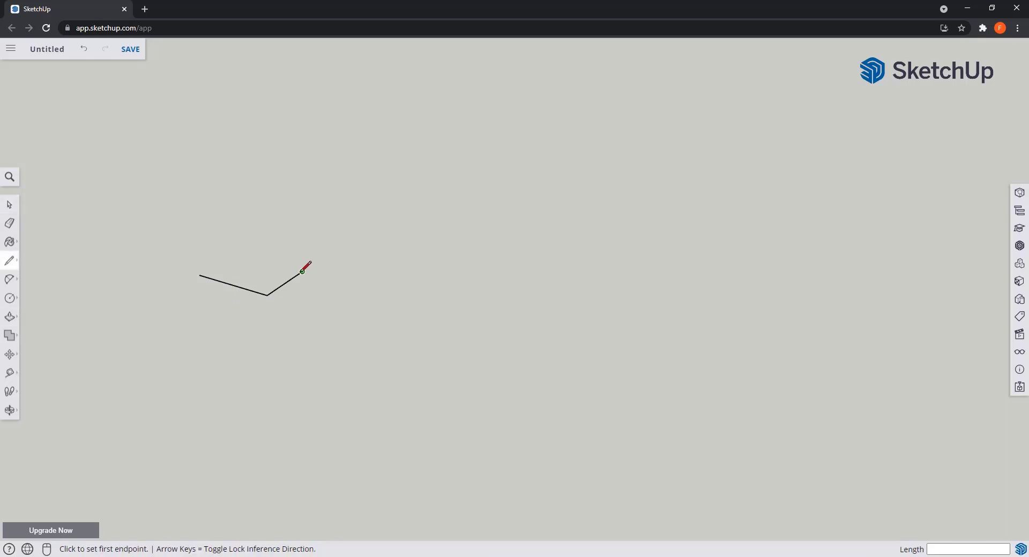
click(302, 271)
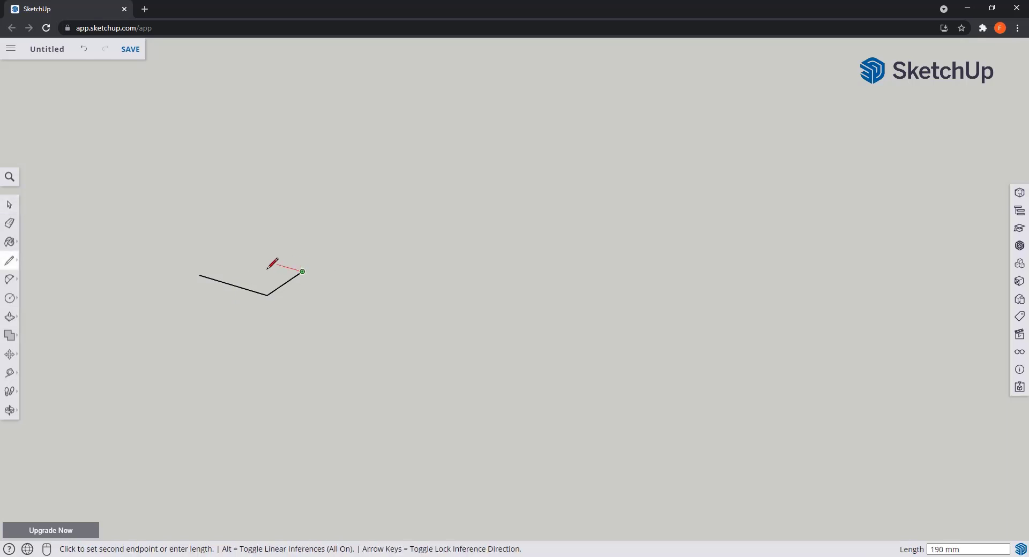
click(200, 276)
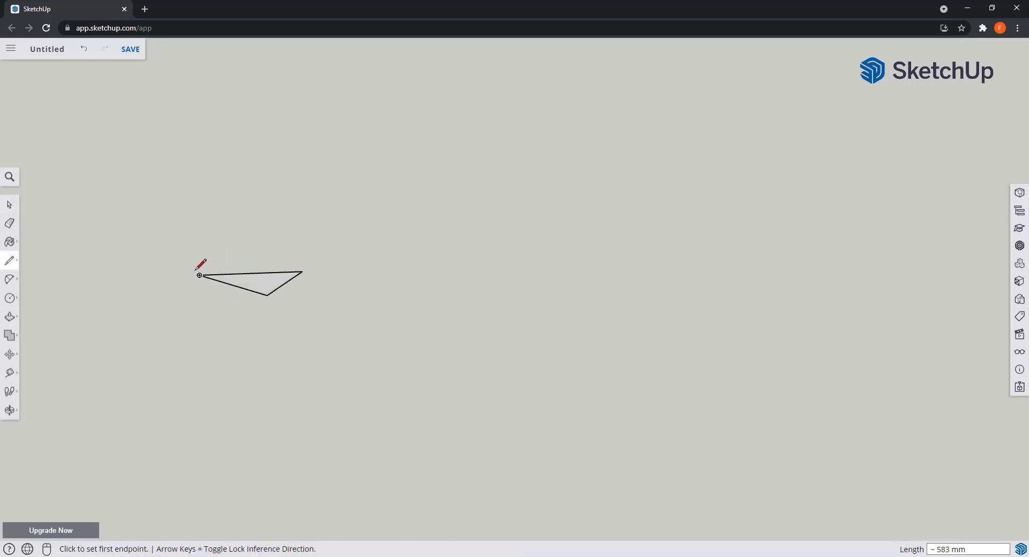
Step: Extrude the triangular face upward by about 247 mm with Push/Pull
click(10, 317)
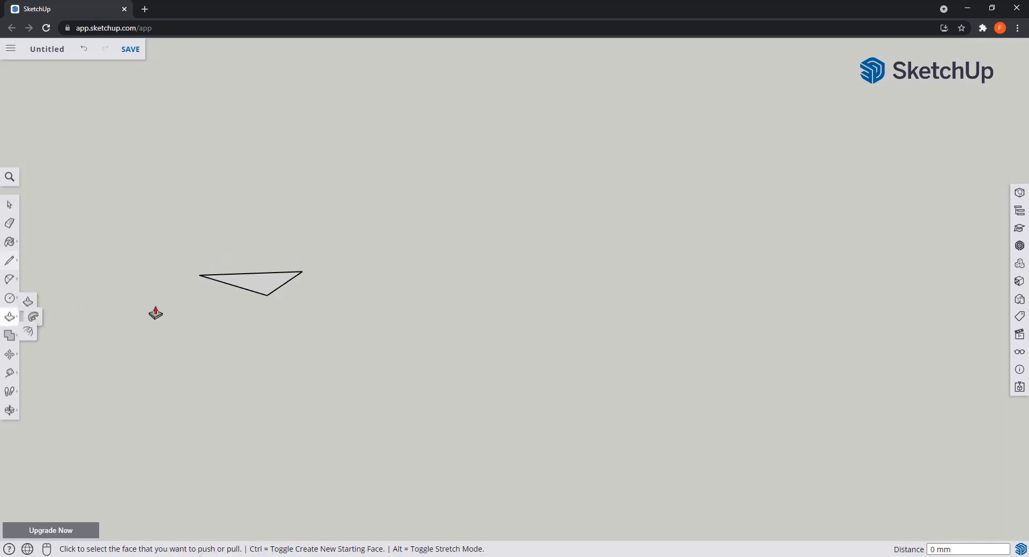
click(269, 281)
click(276, 242)
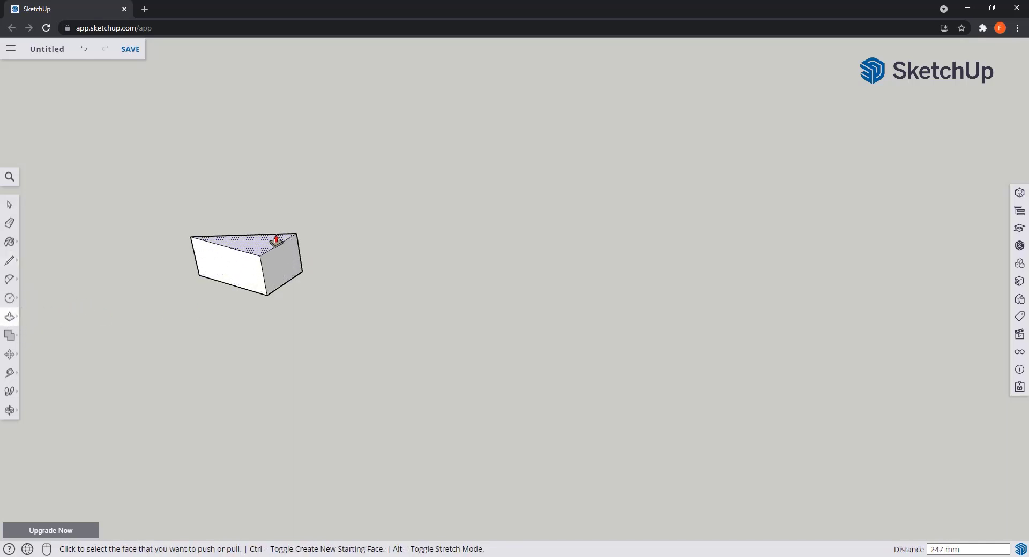
Step: Delete the top face of the triangular prism
drag(171, 291, 202, 328)
key(p)
scroll(204, 265, up, 4)
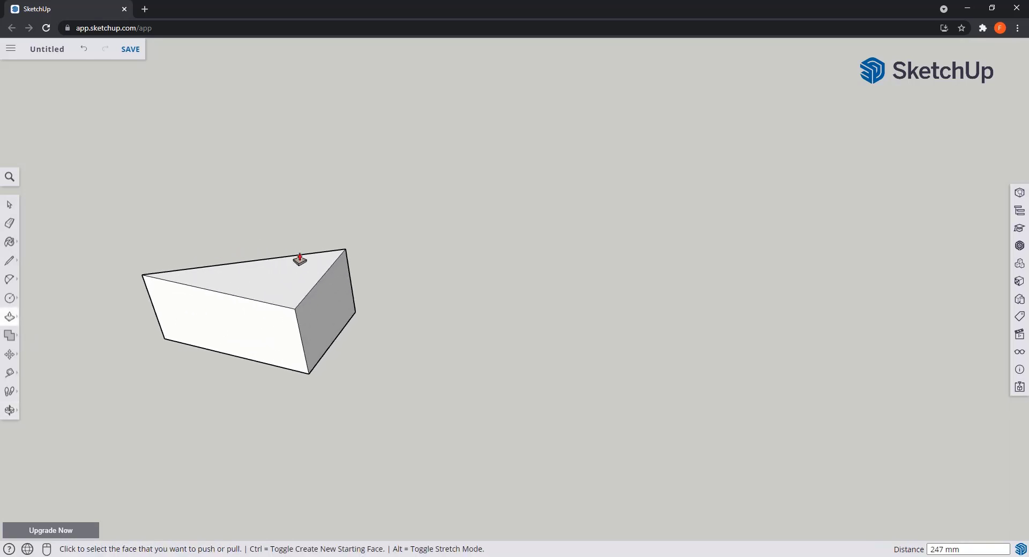
key(space)
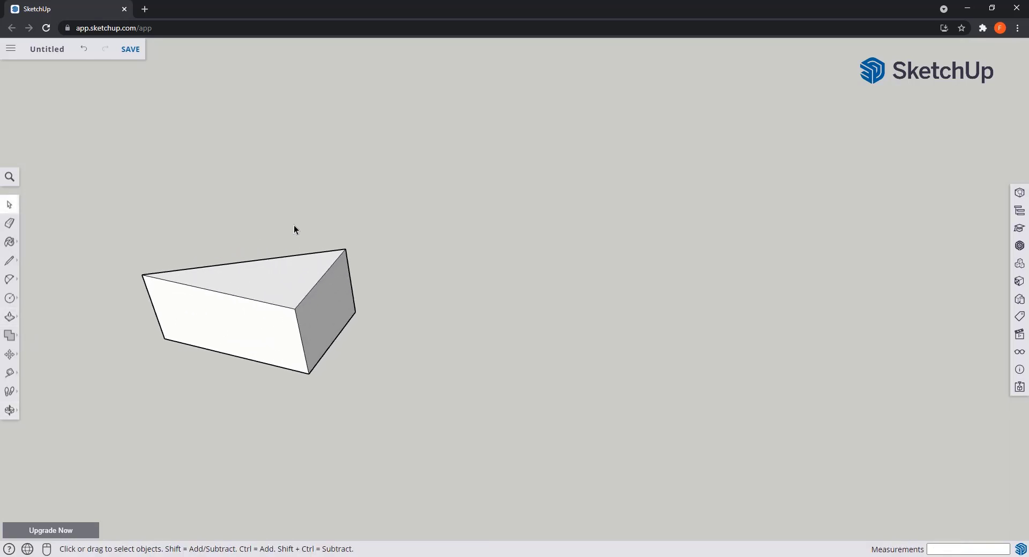
click(304, 277)
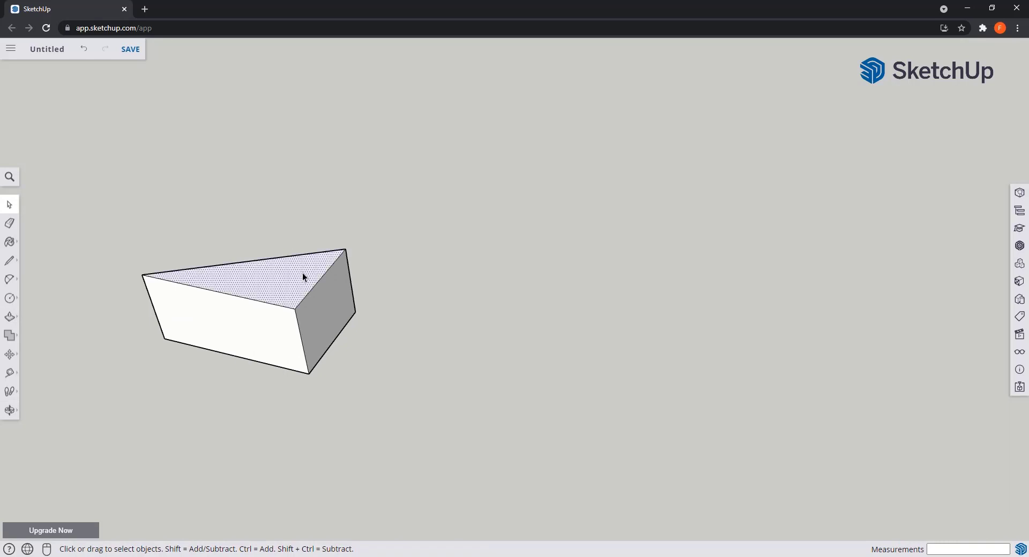
key(Delete)
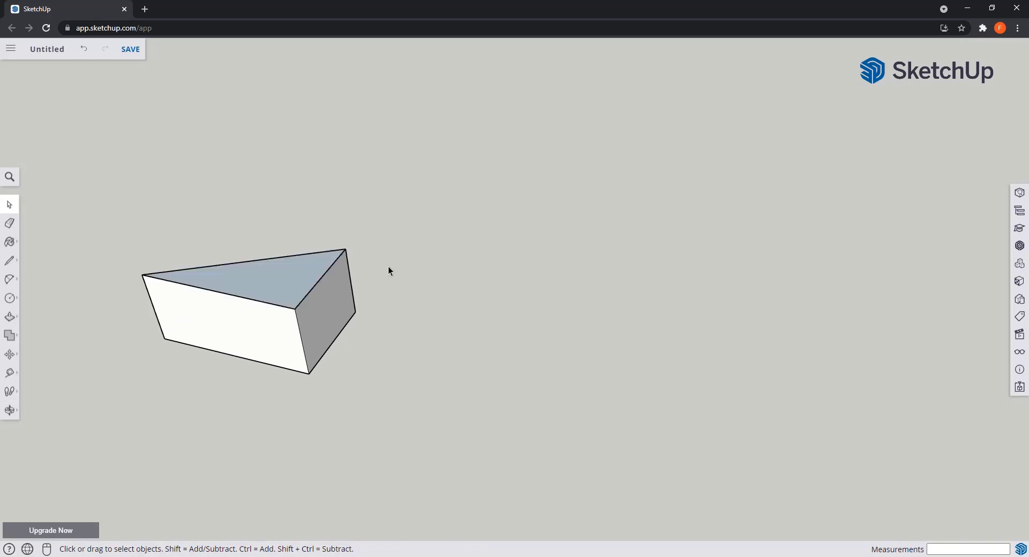
Step: Inspect the open prism's interior and retrace two of its top edges with lines to rebuild the missing face
middle_drag(389, 269, 394, 366)
drag(394, 366, 368, 187)
middle_drag(367, 187, 520, 468)
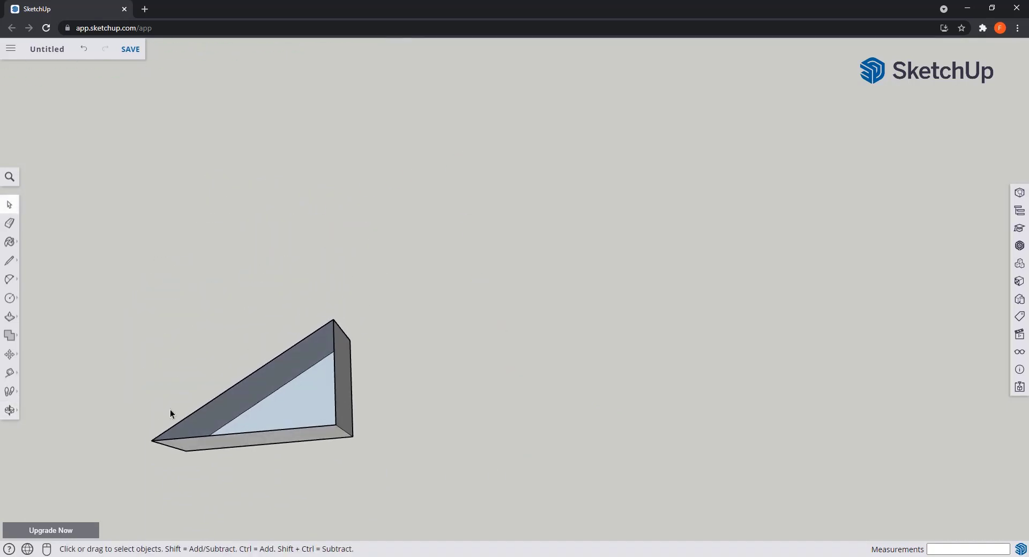
middle_drag(169, 411, 156, 243)
middle_drag(381, 388, 475, 440)
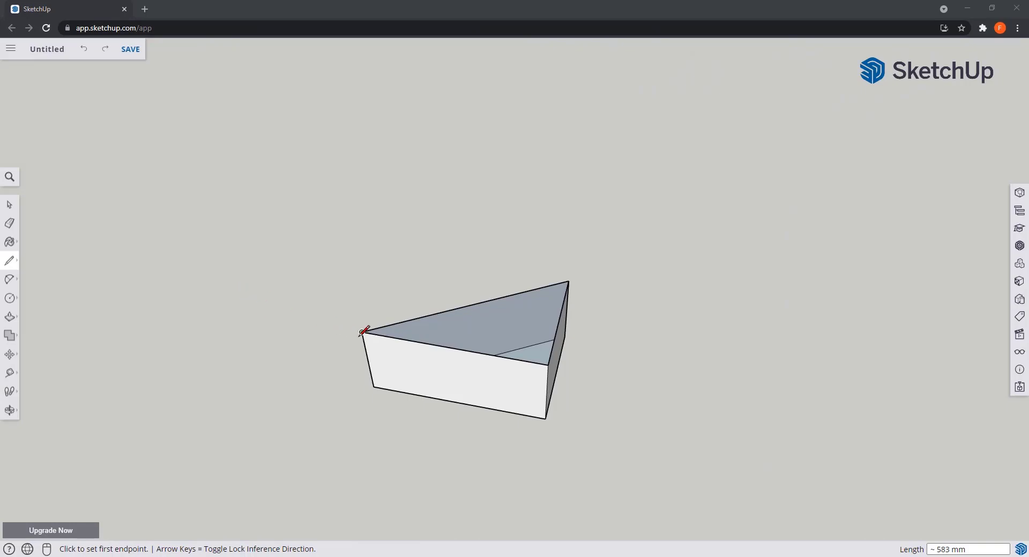
click(362, 332)
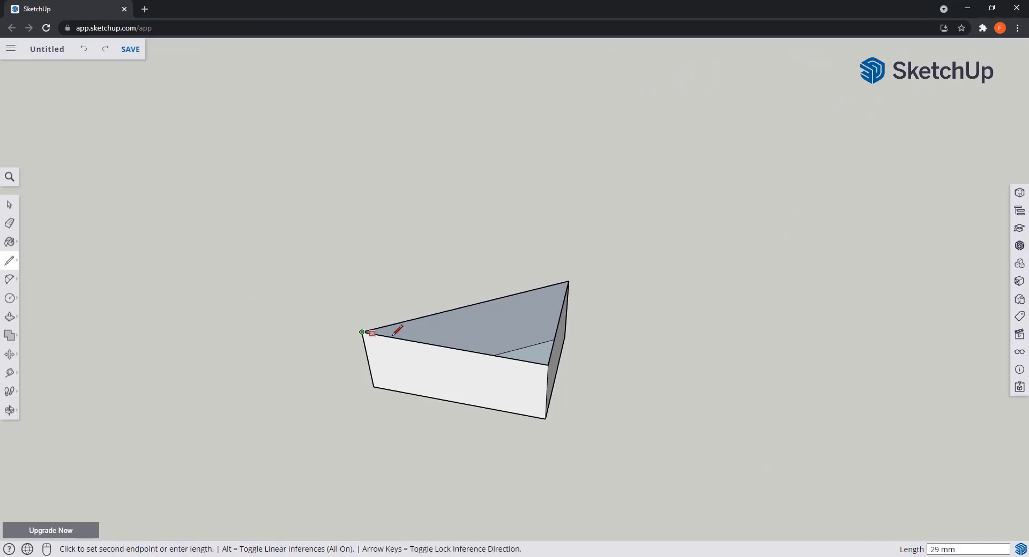
click(549, 363)
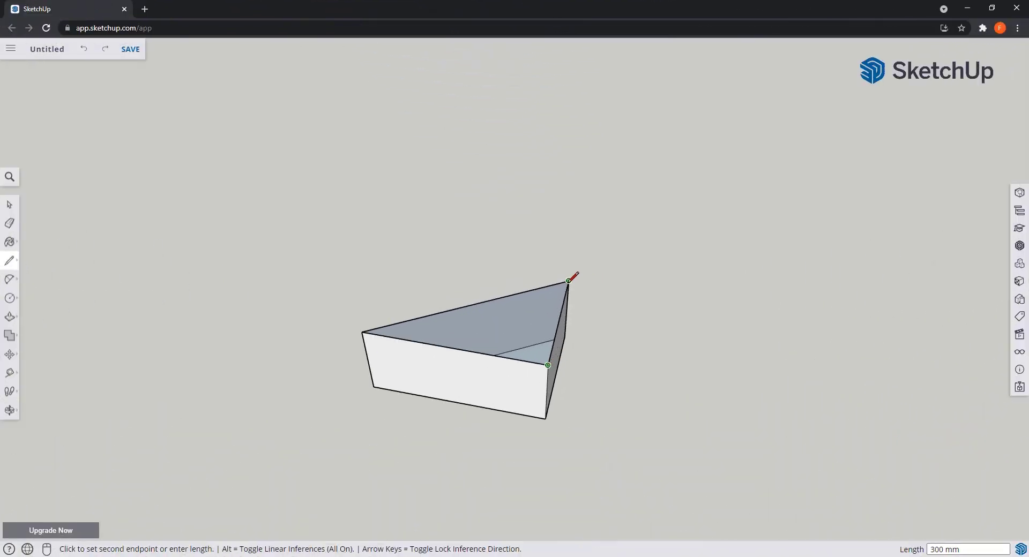
click(569, 281)
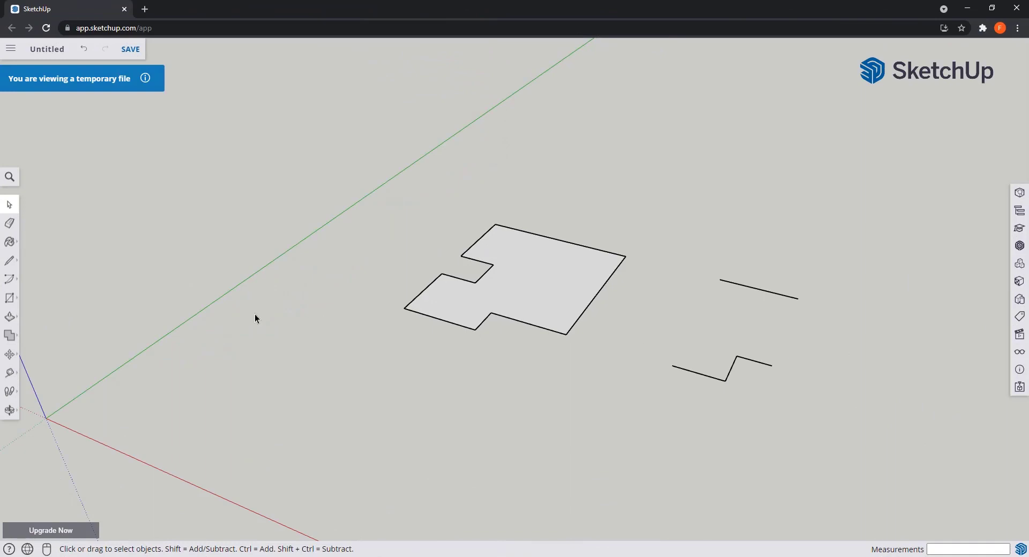
Step: Offset the outline of the notched flat face inward by 50 mm
click(9, 317)
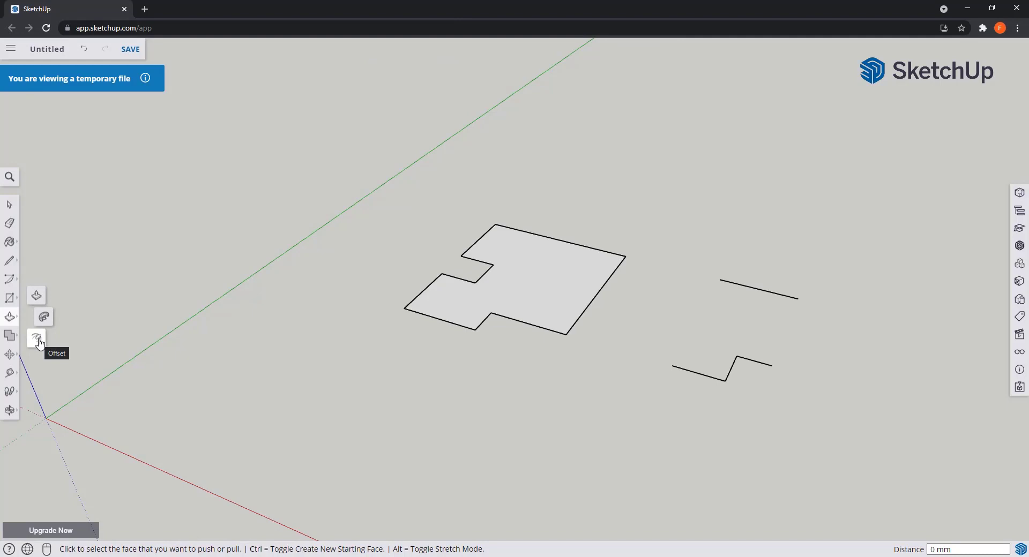
click(36, 339)
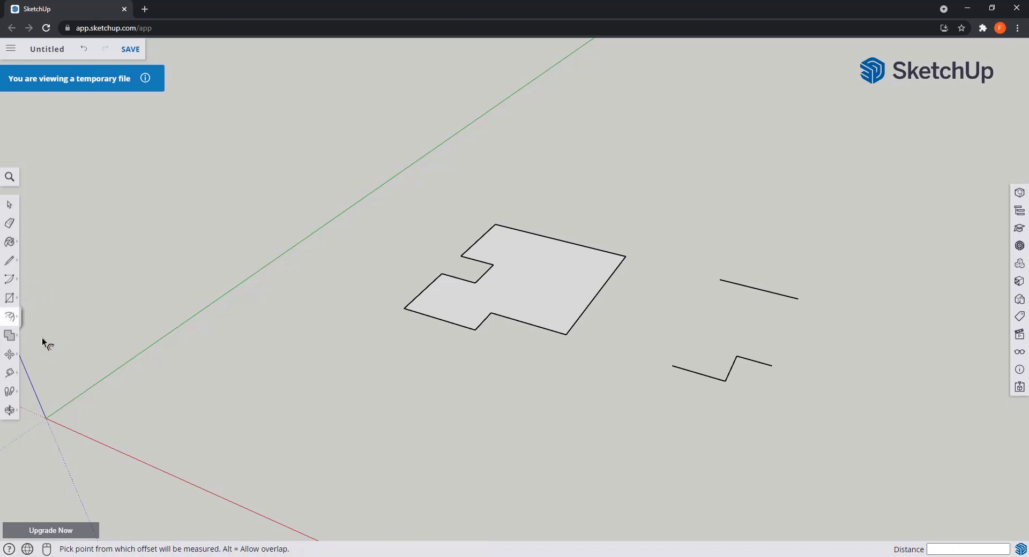
click(537, 297)
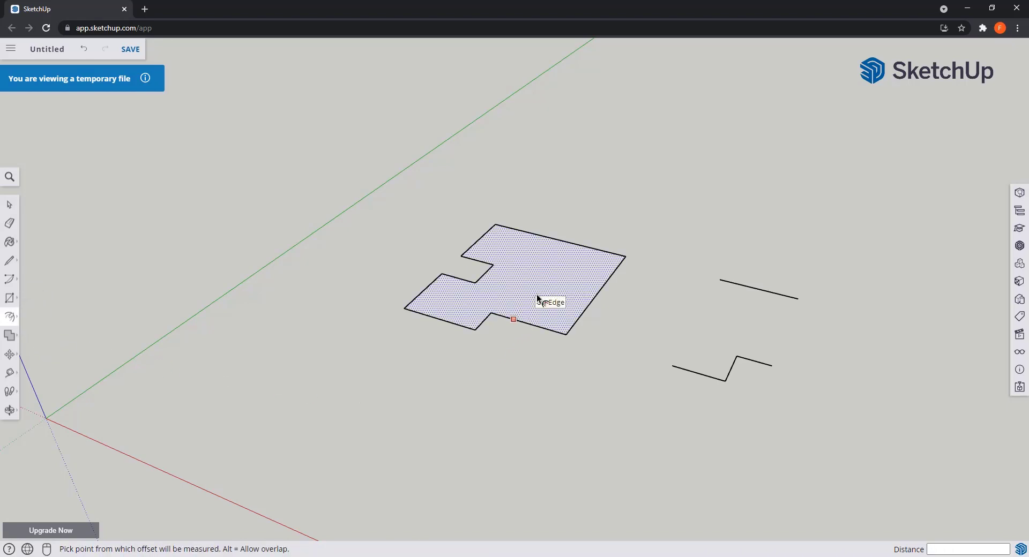
click(537, 295)
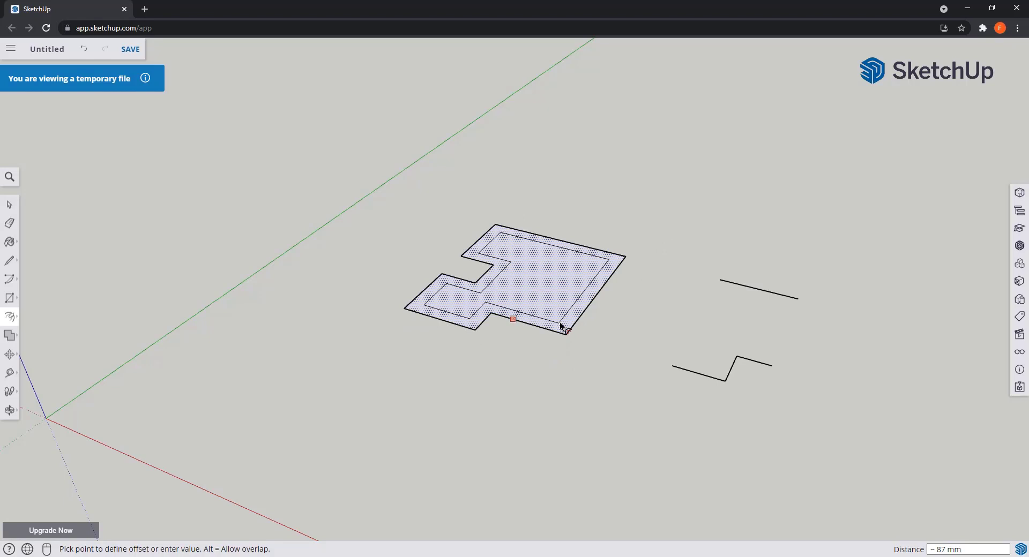
text(50)
key(Return)
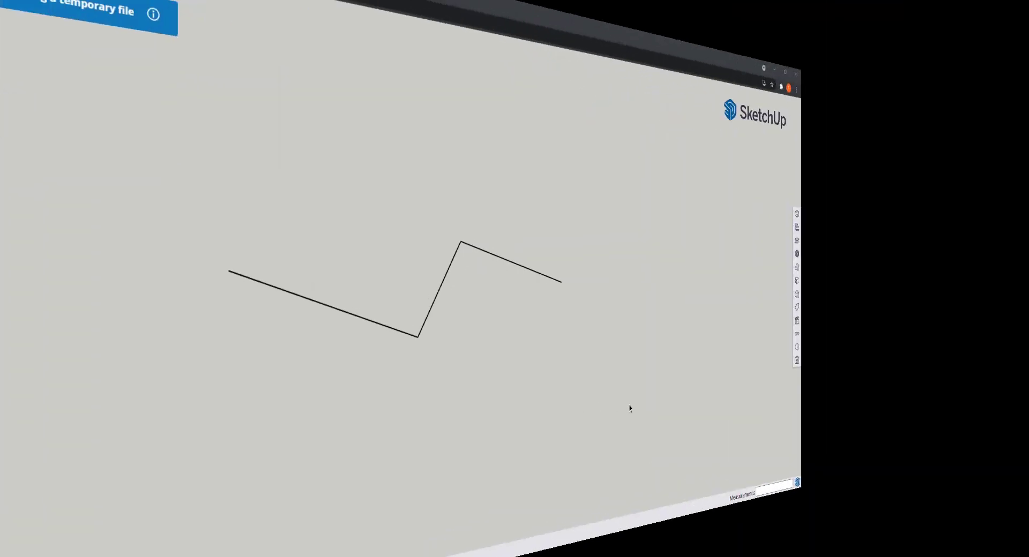
Step: Select the three connected line segments and offset them, starting from their upper corner
drag(696, 418, 131, 199)
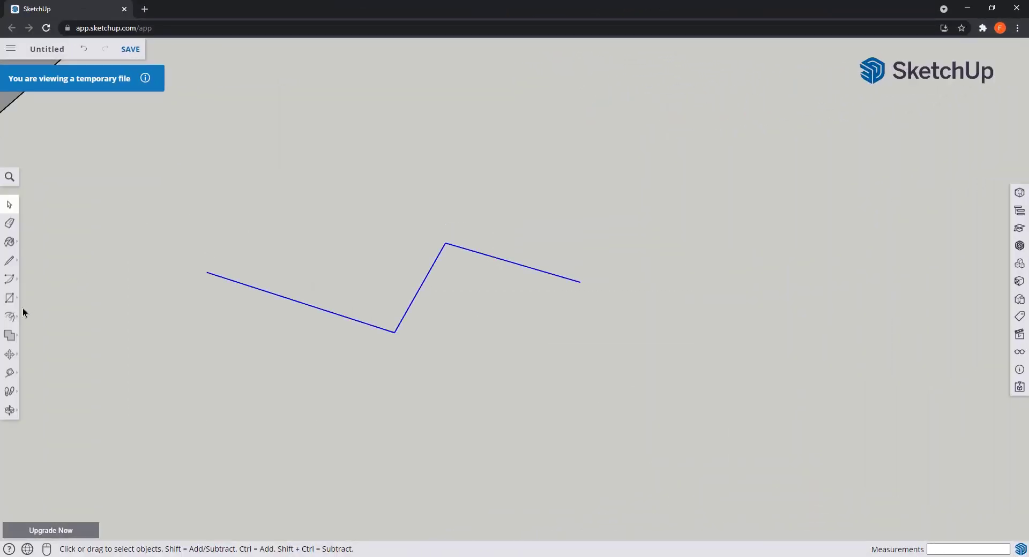
click(9, 317)
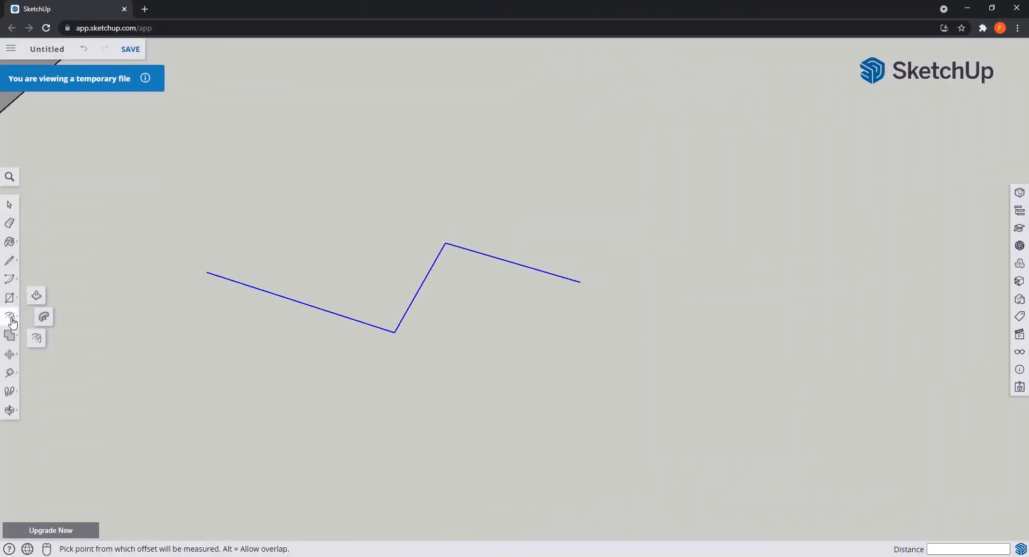
click(42, 340)
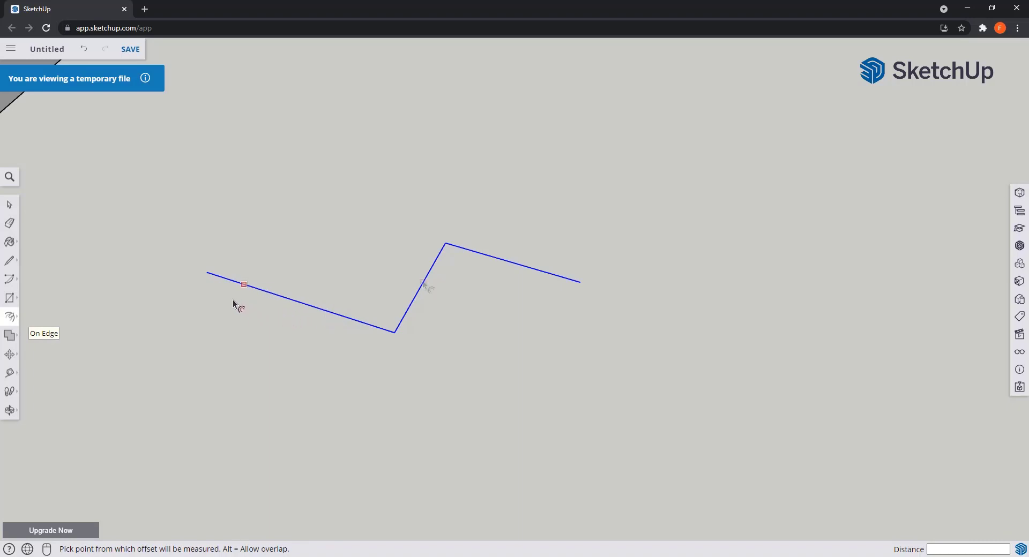
click(446, 244)
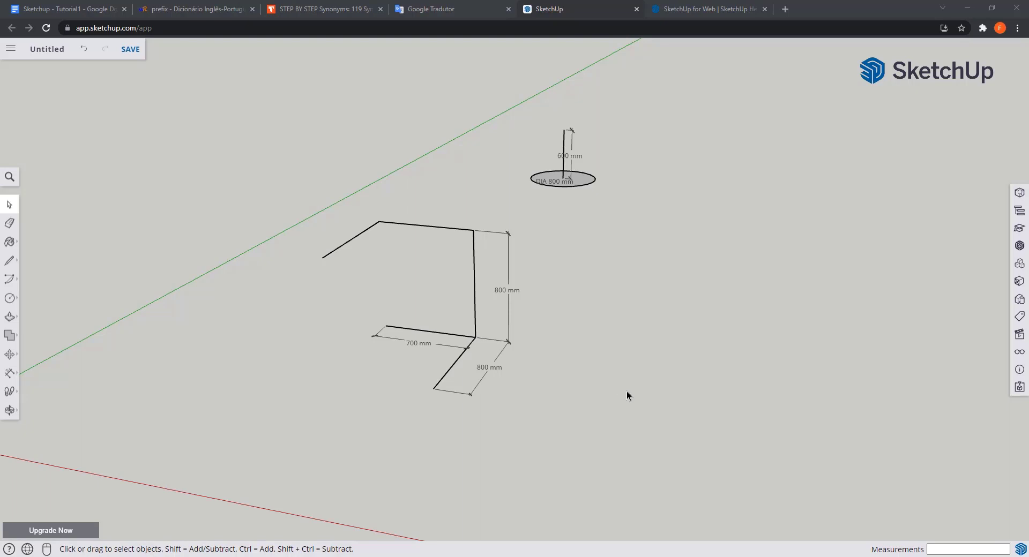
Step: Draw two connected ground lines to the right of the dimensioned frame: 800 mm along the green axis, then 700 mm along the red axis
click(9, 262)
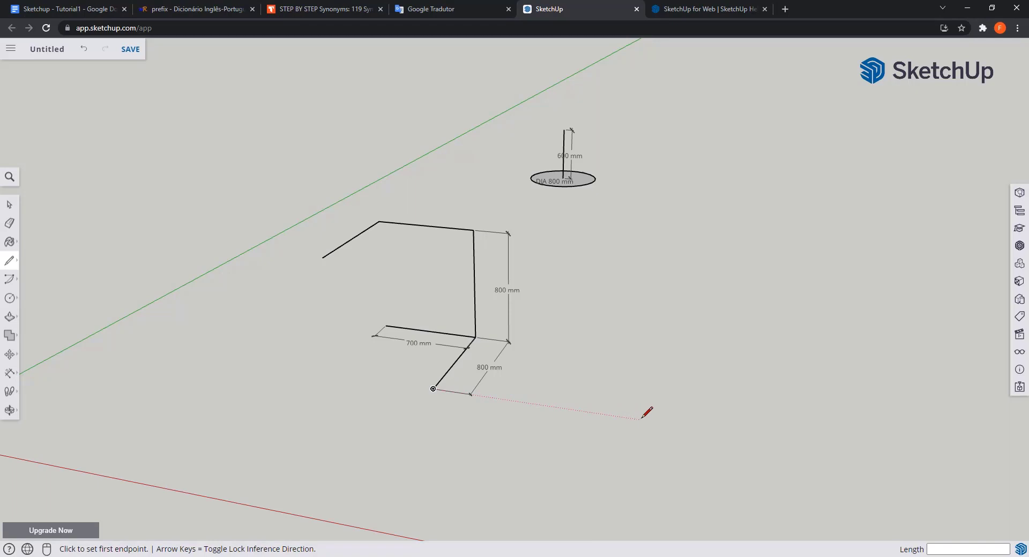
click(721, 432)
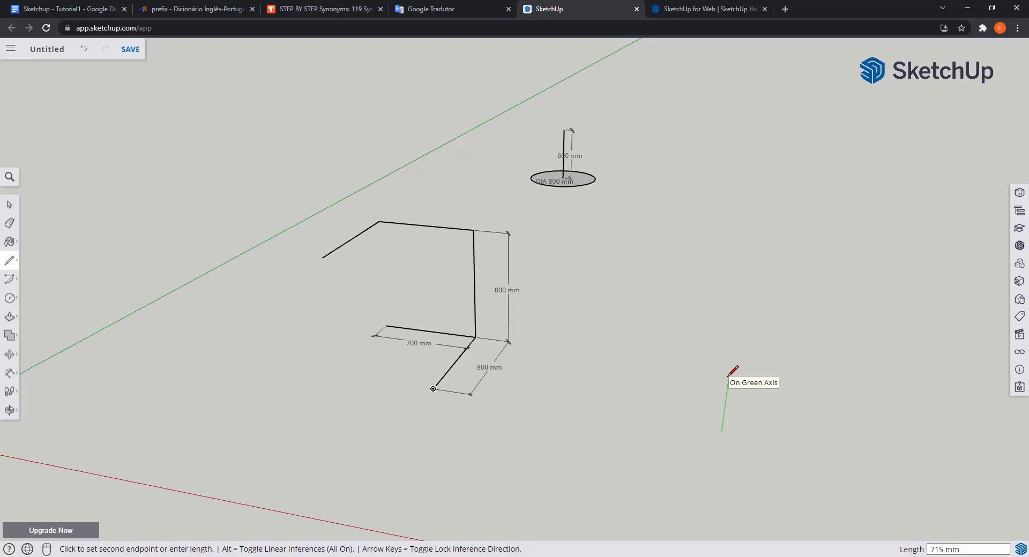
text(800)
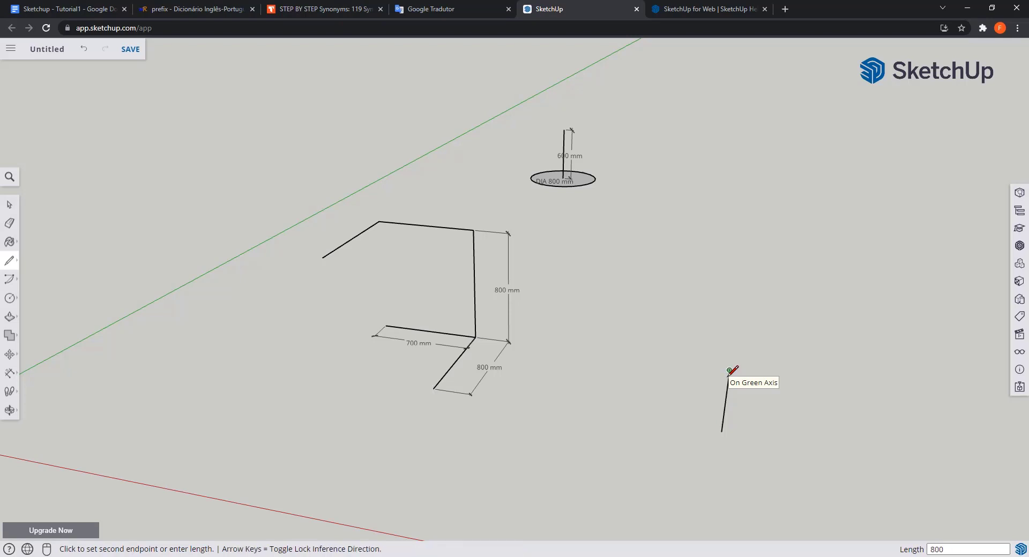
text(700)
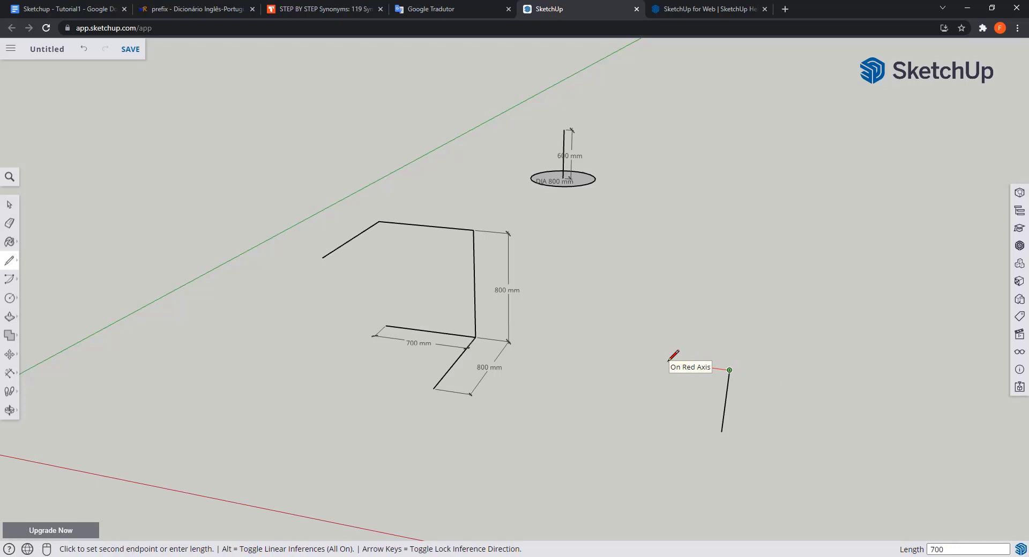
key(Return)
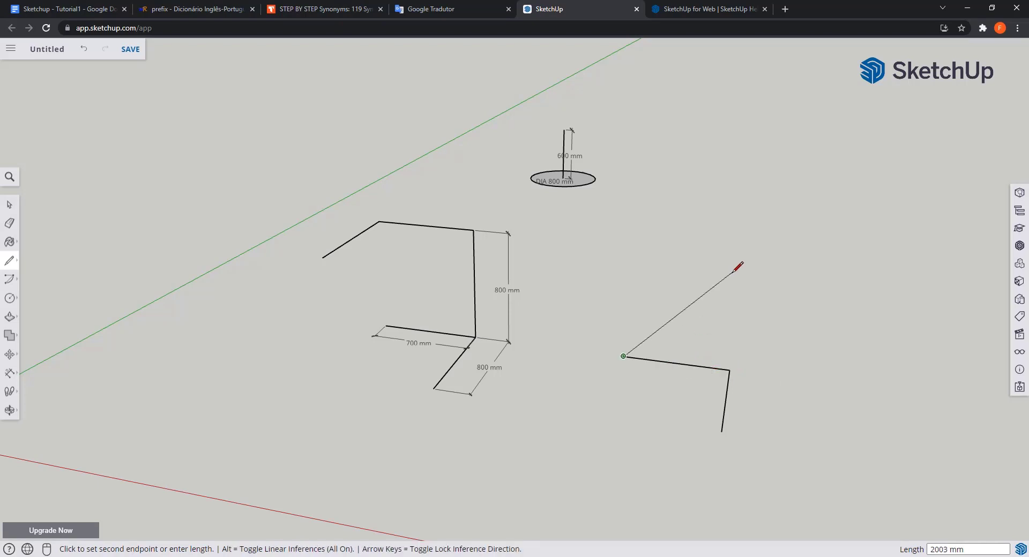
key(Escape)
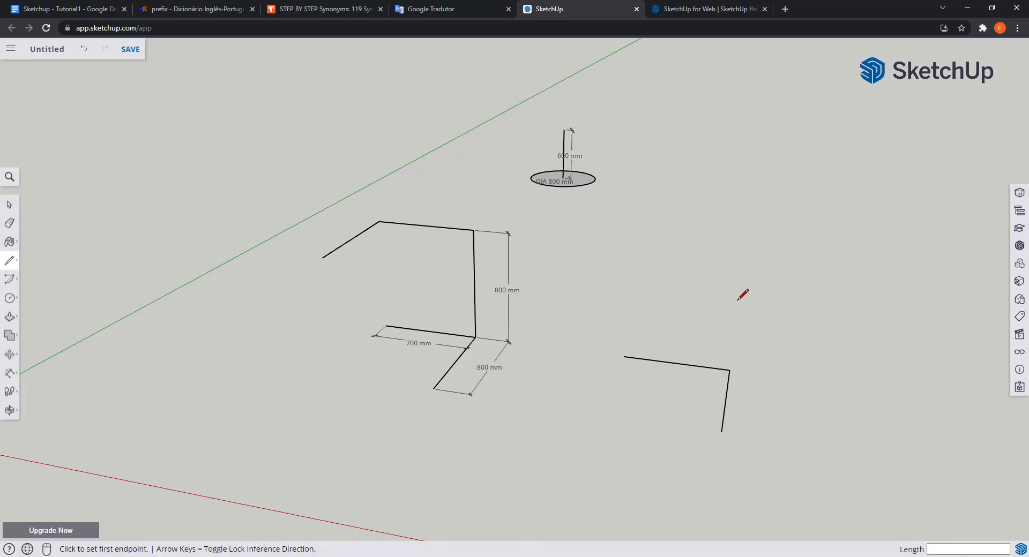
Step: Draw an 800 mm vertical line along the blue axis from the corner where the two new ground lines meet
click(729, 370)
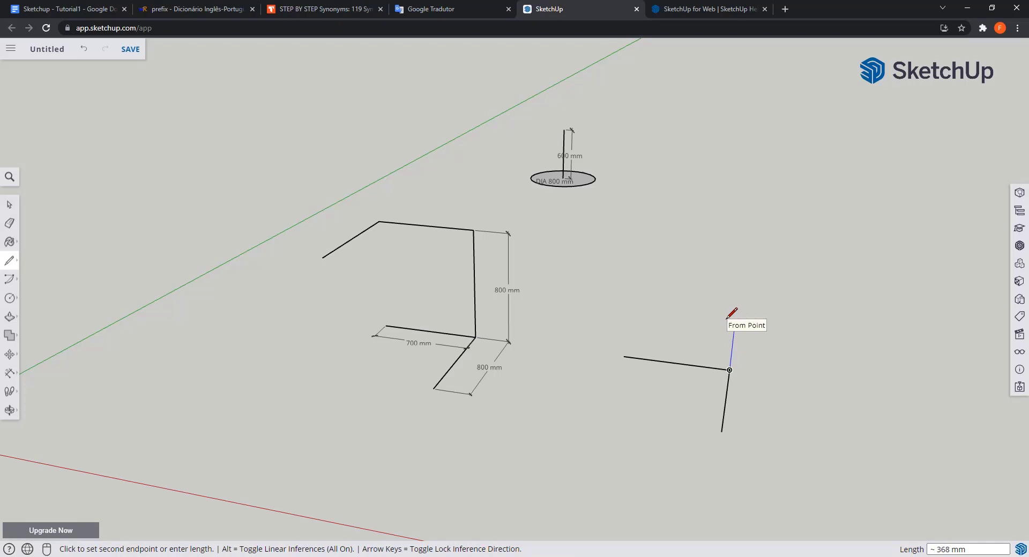
mouse_move(765, 356)
middle_down()
mouse_move(749, 387)
mouse_move(652, 351)
mouse_move(651, 331)
middle_up()
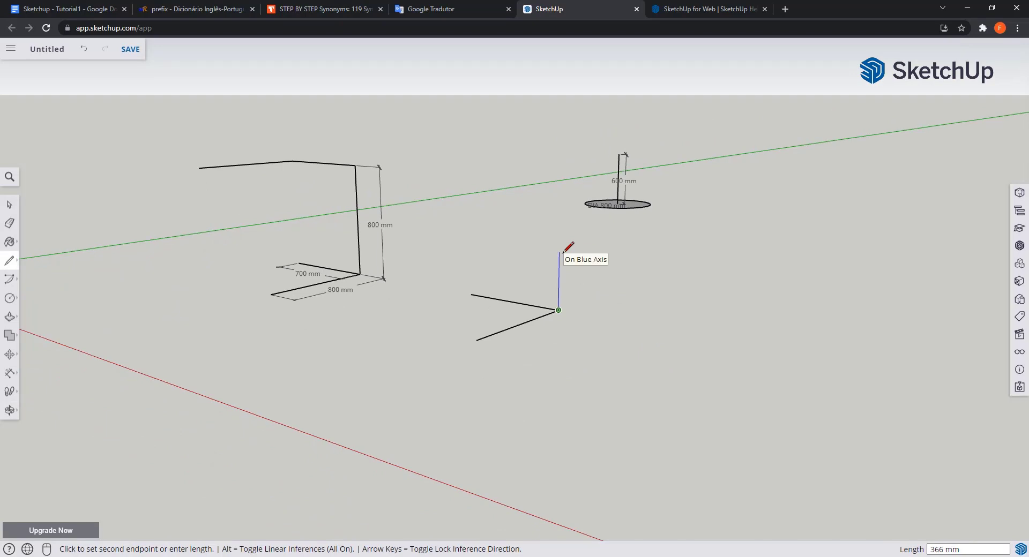
text(800)
key(Return)
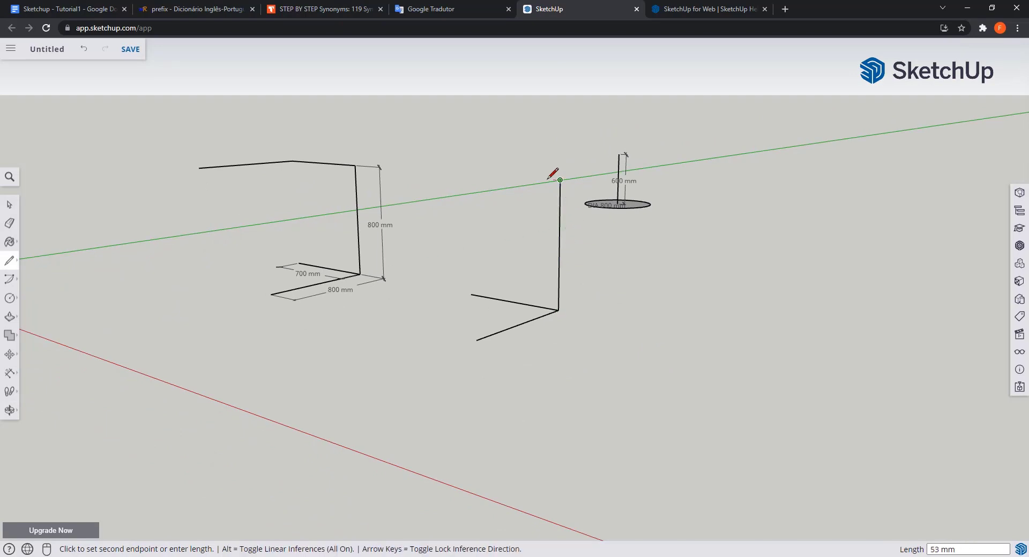
Step: From the vertical line's upper end, draw a 700 mm line on the red axis and one on the green axis, aligned with the lower line ends
mouse_move(525, 172)
middle_down()
mouse_move(529, 202)
mouse_move(533, 191)
middle_up()
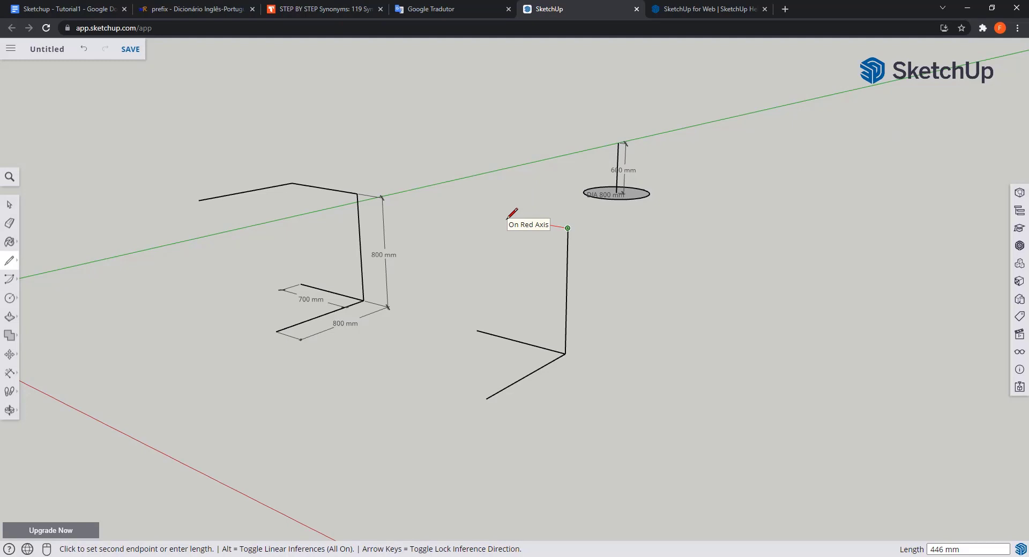
key(Right)
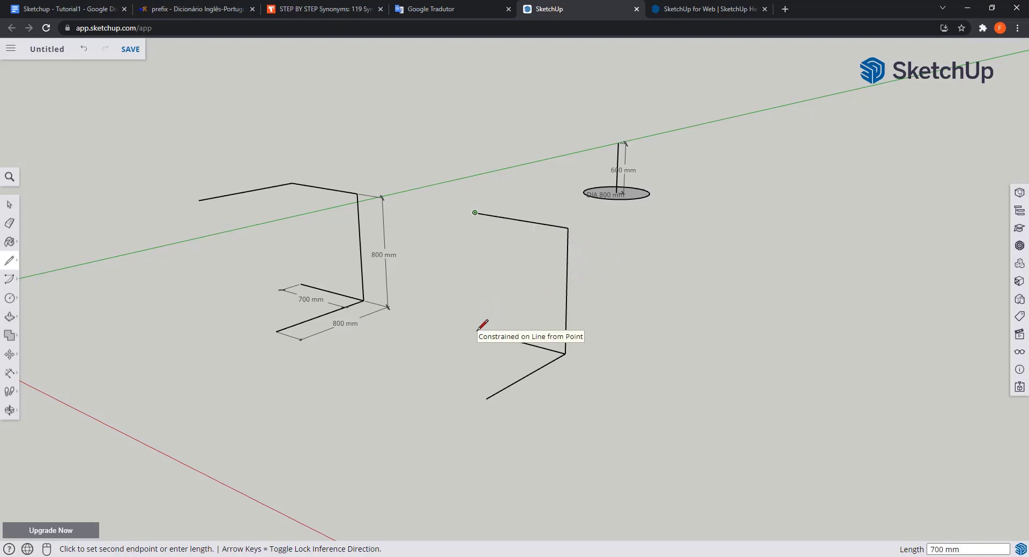
click(475, 215)
key(Left)
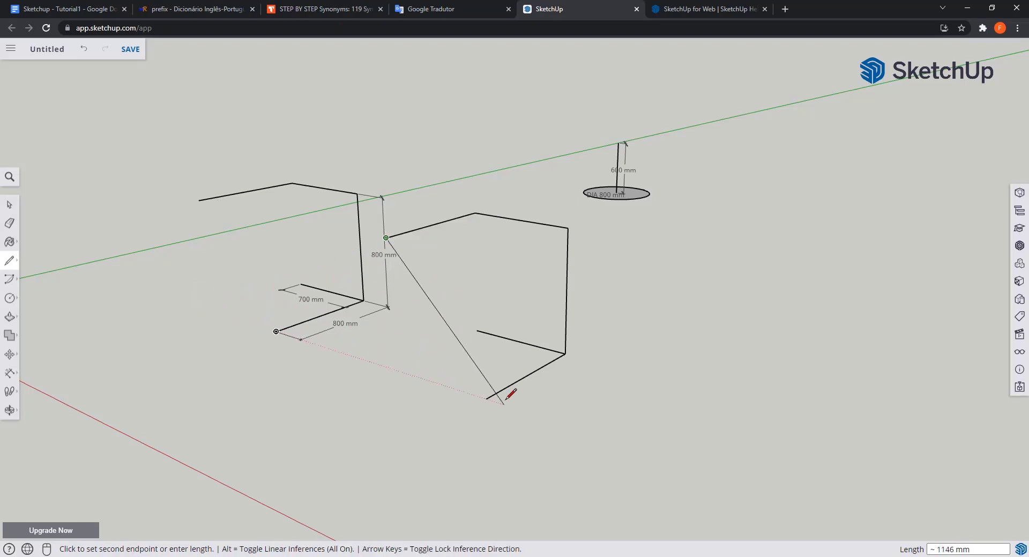
key(space)
Step: Draw a circle with a 400 mm radius on the ground beside the dimensioned circle
mouse_move(419, 313)
middle_down()
mouse_move(445, 326)
mouse_move(505, 409)
mouse_move(552, 431)
mouse_move(581, 335)
mouse_move(469, 292)
middle_up()
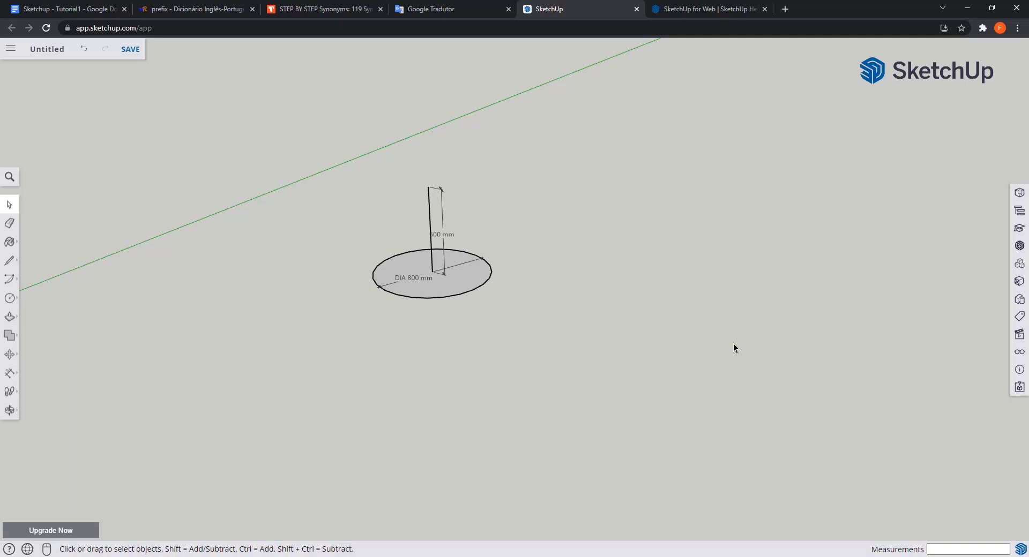
click(11, 297)
click(54, 299)
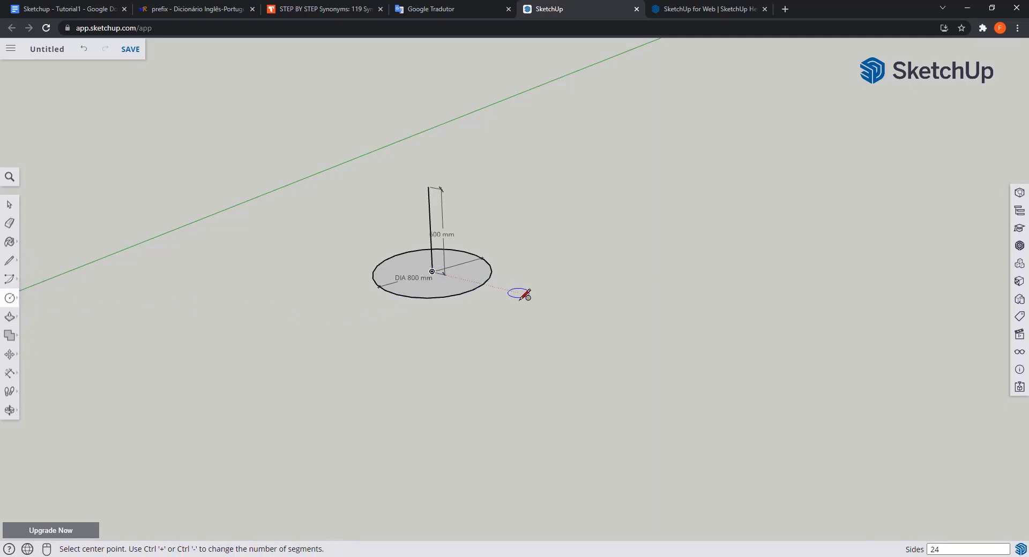
click(672, 331)
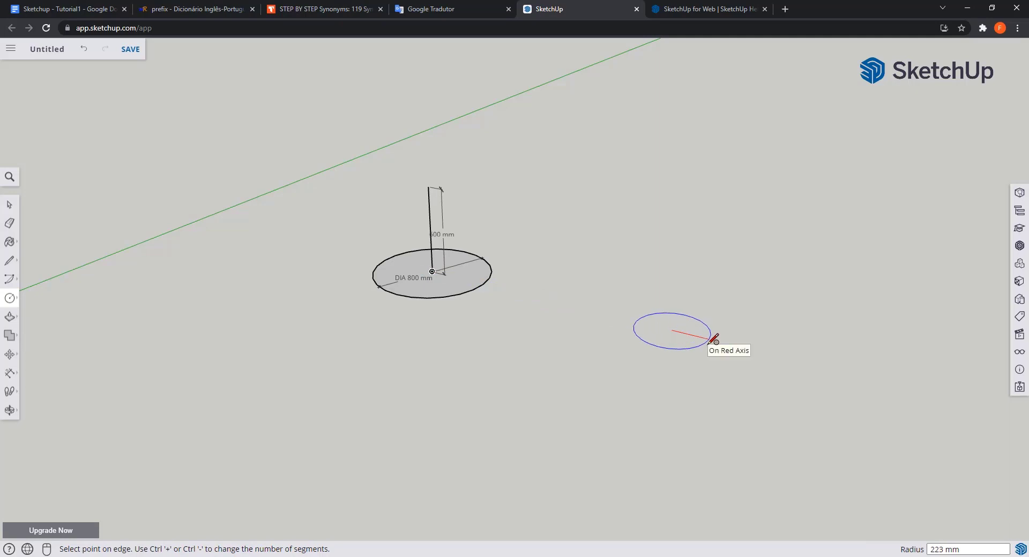
text(400)
key(Return)
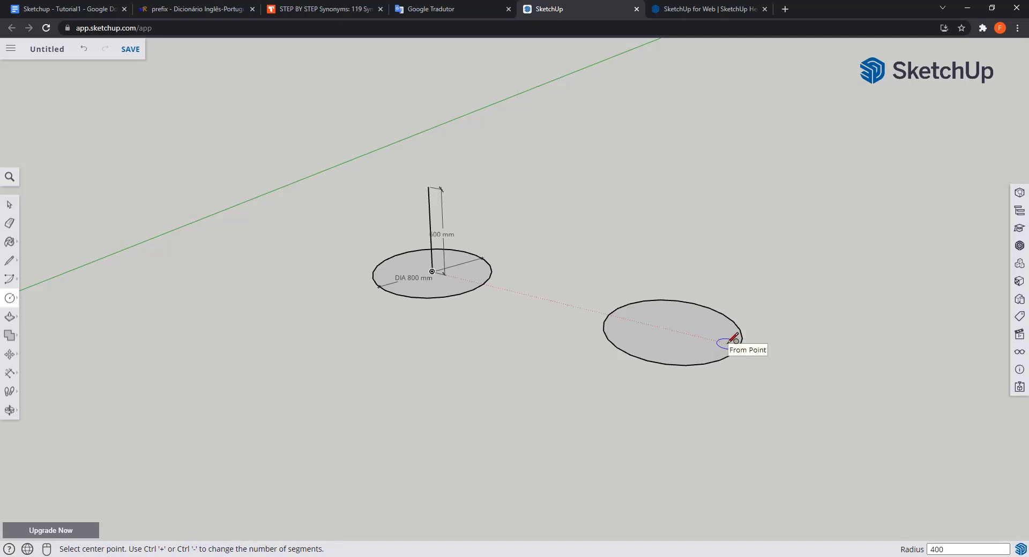
Step: Draw an upright triangle on the new circle from a 600 mm vertical line at its center, closed through a point on the circle's edge
key(l)
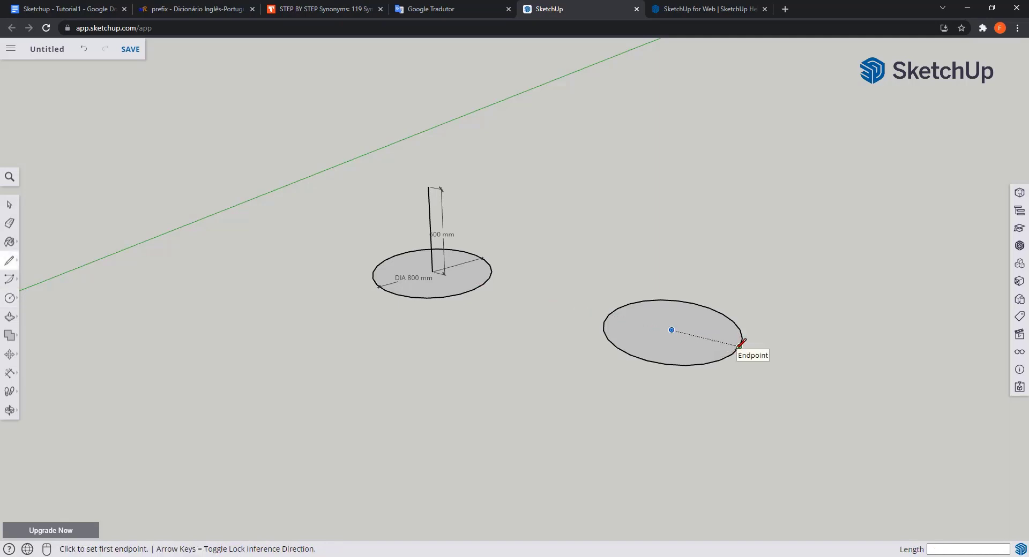
click(672, 329)
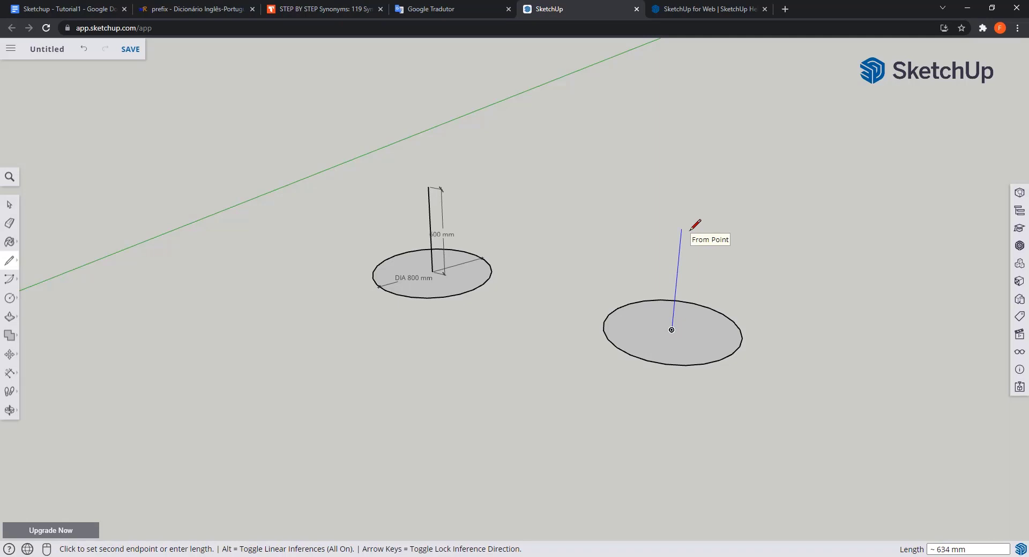
key(Return)
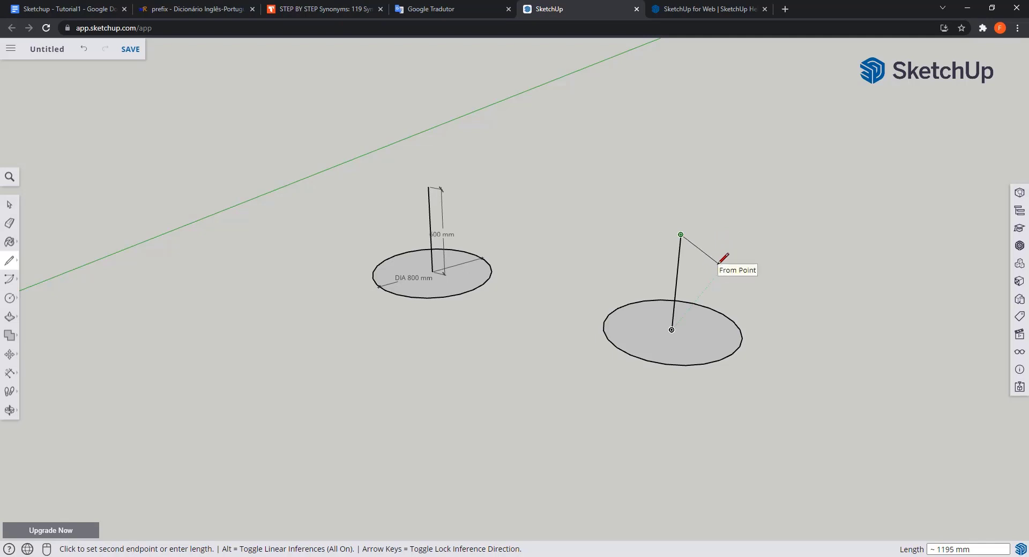
click(732, 354)
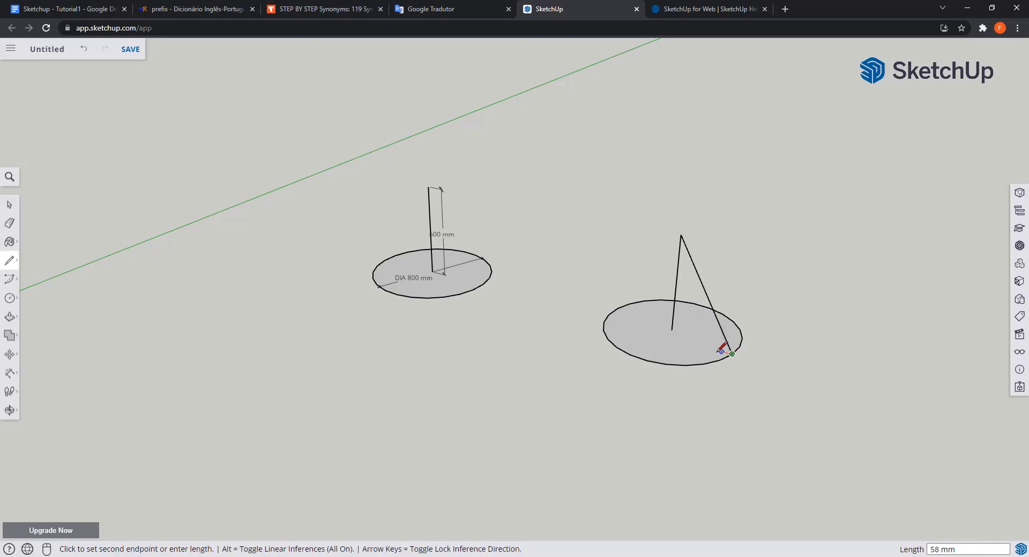
click(672, 329)
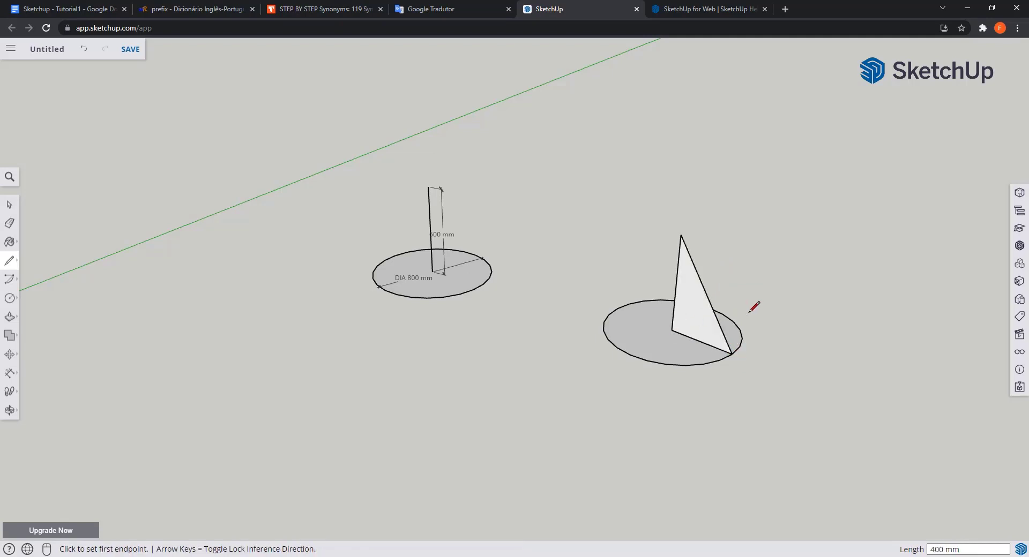
key(space)
Step: Sweep the triangular face fully around the circle's edge with Follow Me to form a cone
scroll(764, 319, down, 1)
mouse_move(766, 320)
middle_down()
mouse_move(589, 314)
mouse_move(768, 314)
middle_up()
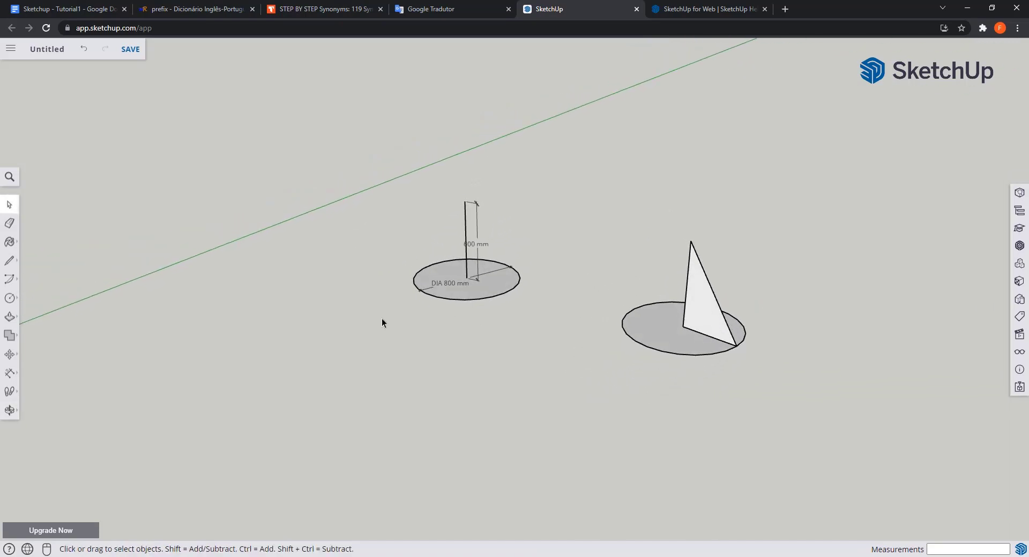
click(15, 320)
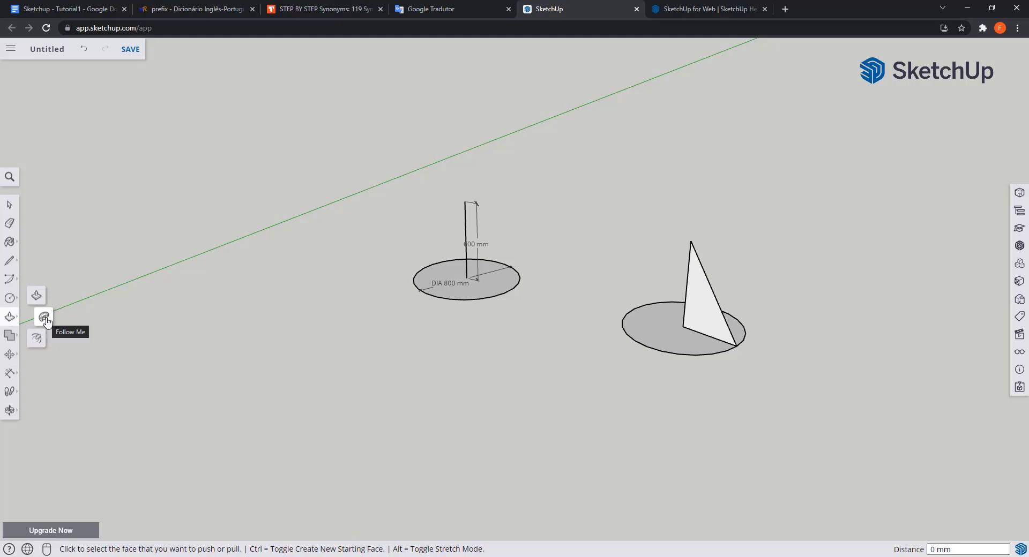
click(45, 318)
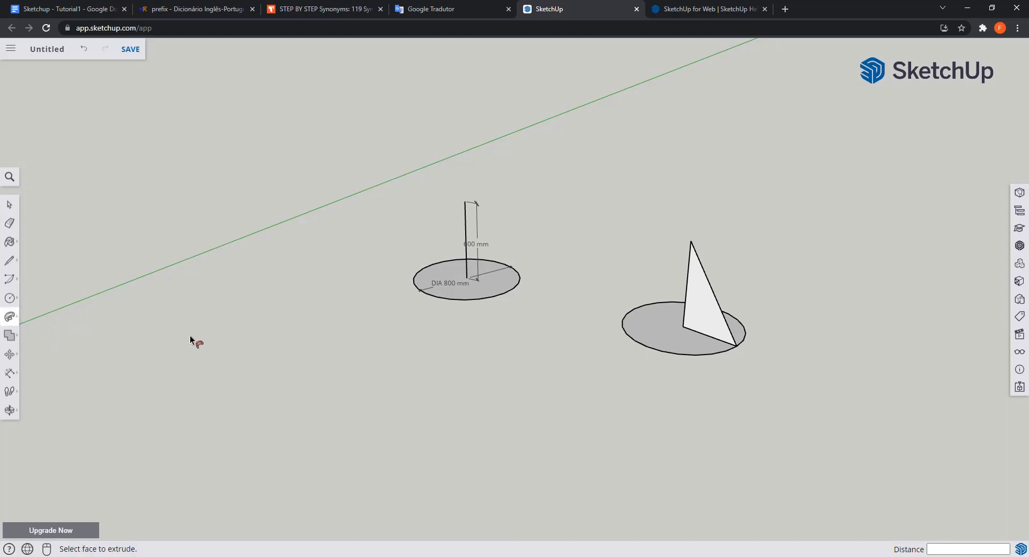
middle_drag(695, 292, 703, 359)
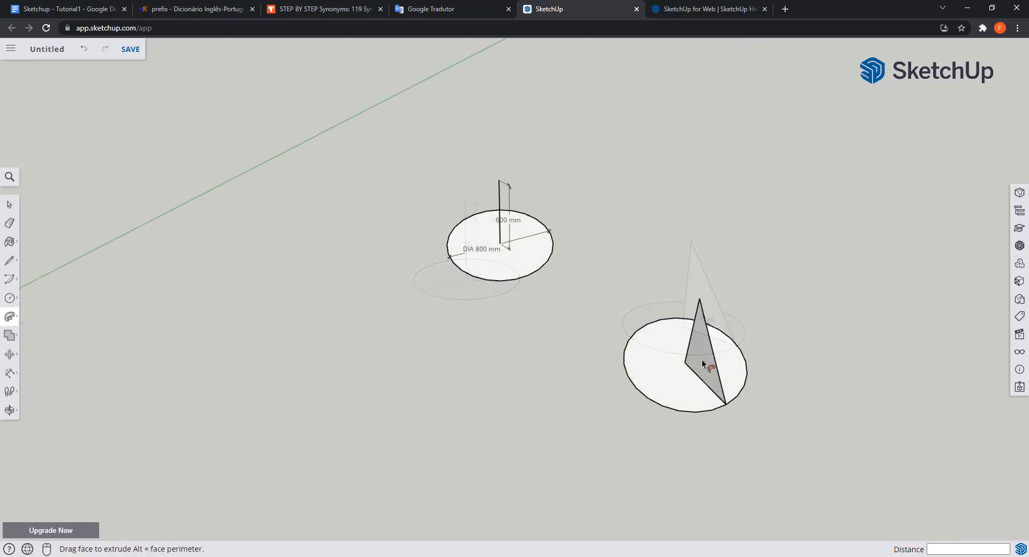
click(702, 360)
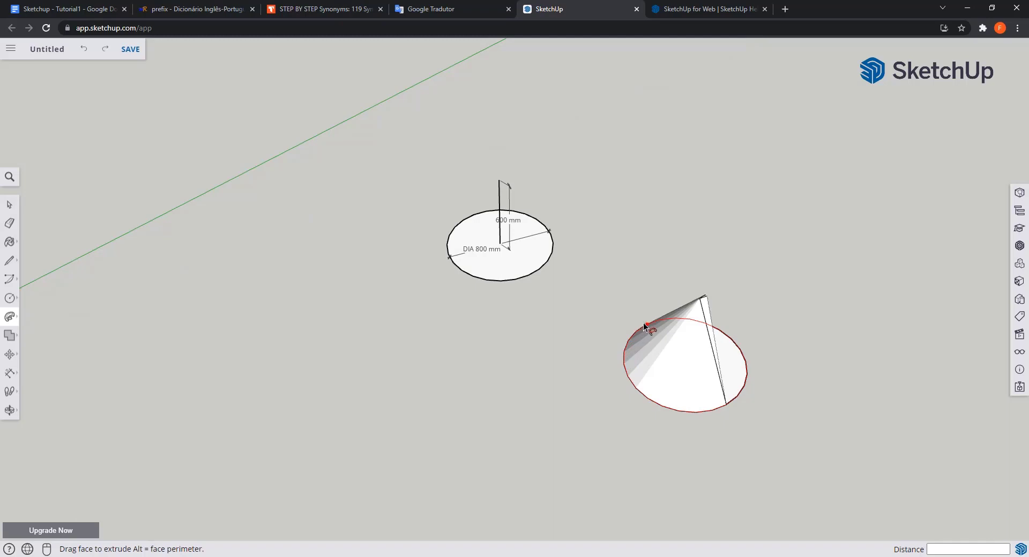
click(728, 410)
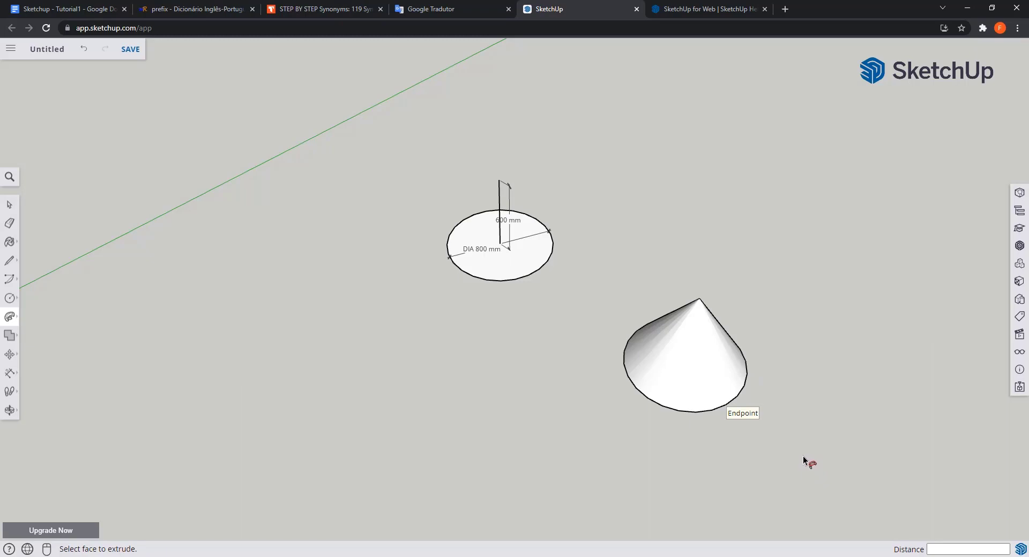
key(space)
middle_drag(629, 474, 568, 418)
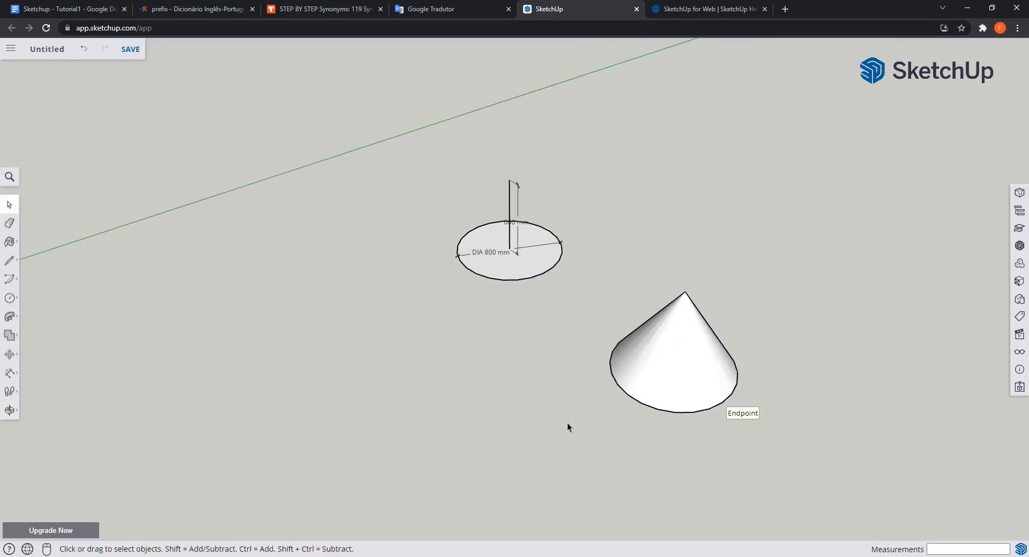
Step: Draw a 1000 mm radius circle centered on the ground line's free end and reaching the notched profile's outer lower corner
click(10, 299)
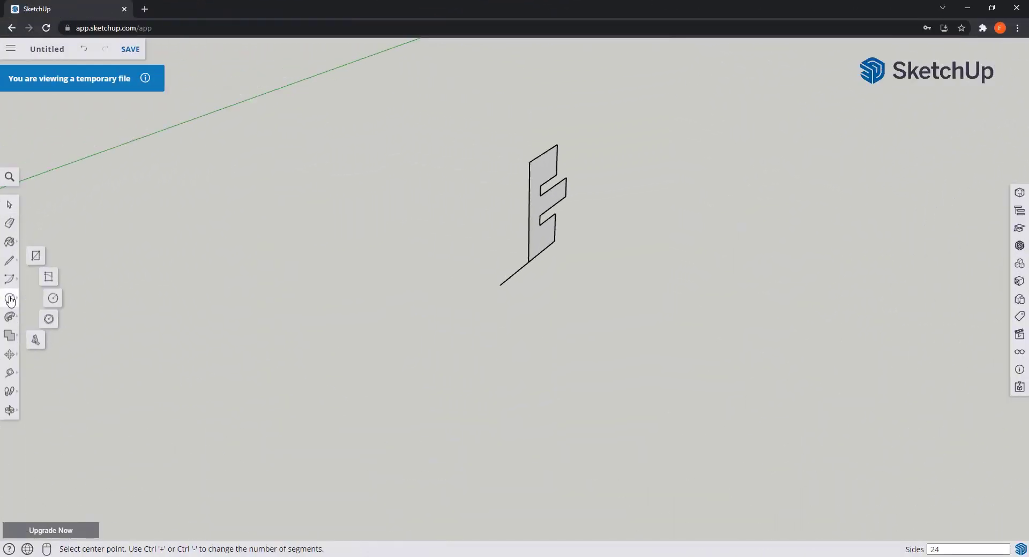
click(53, 299)
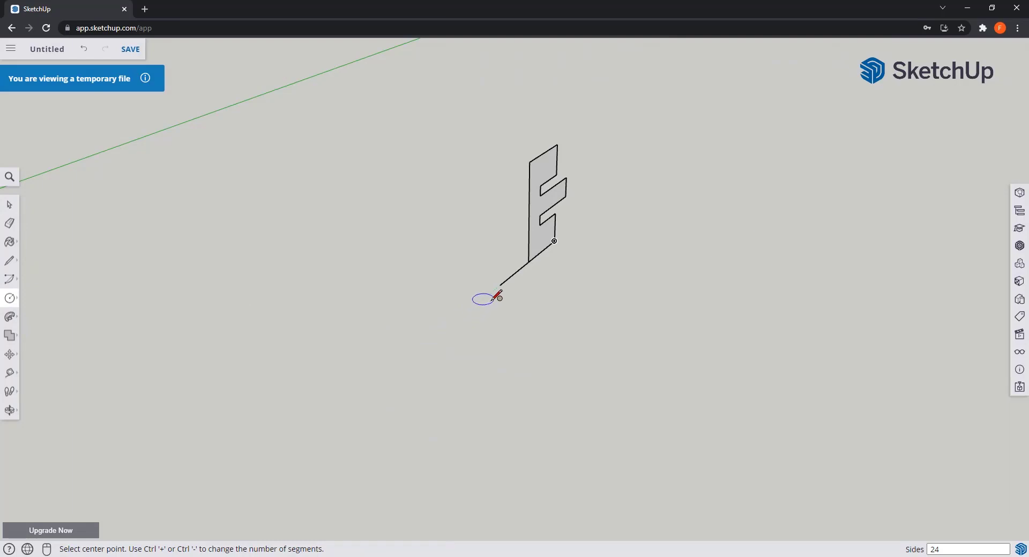
click(499, 285)
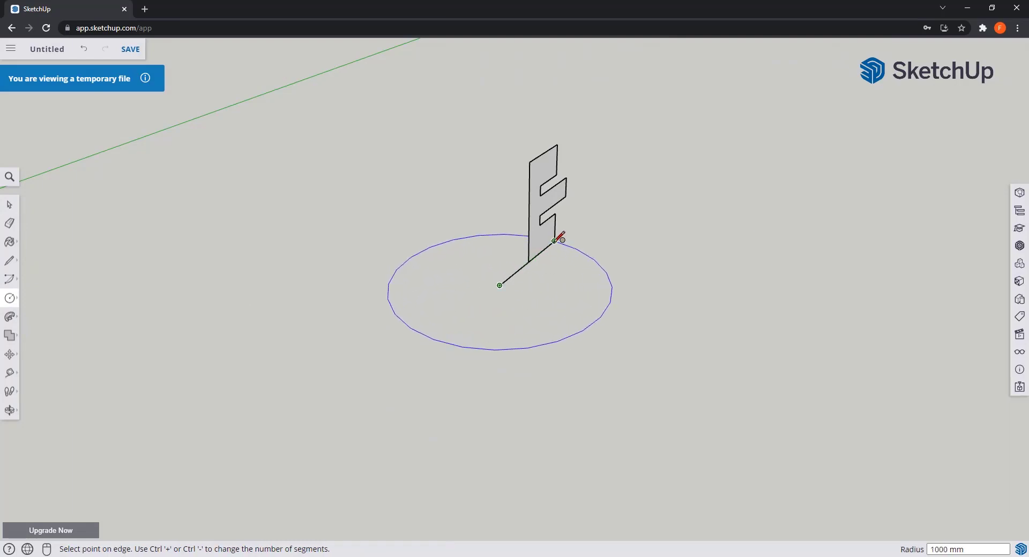
click(555, 240)
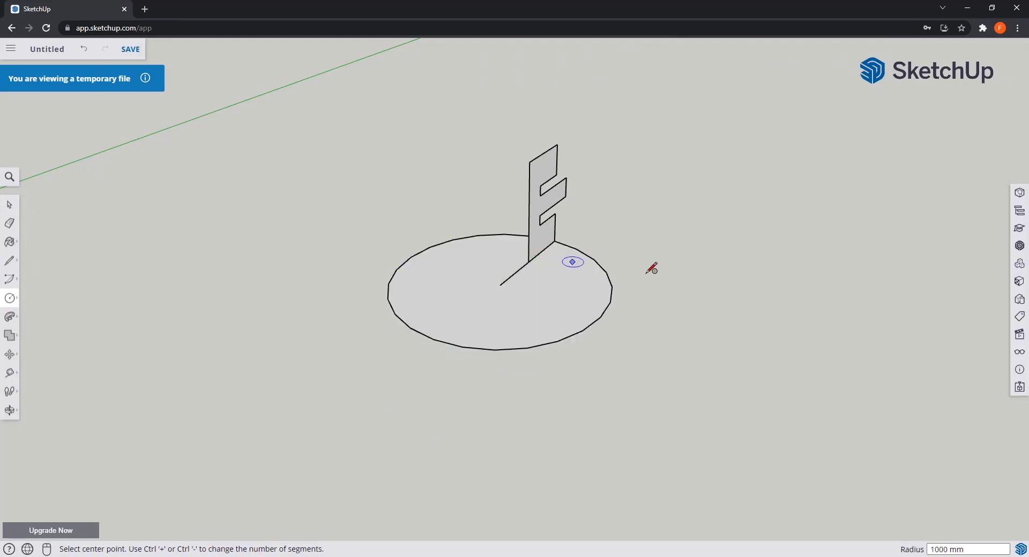
key(space)
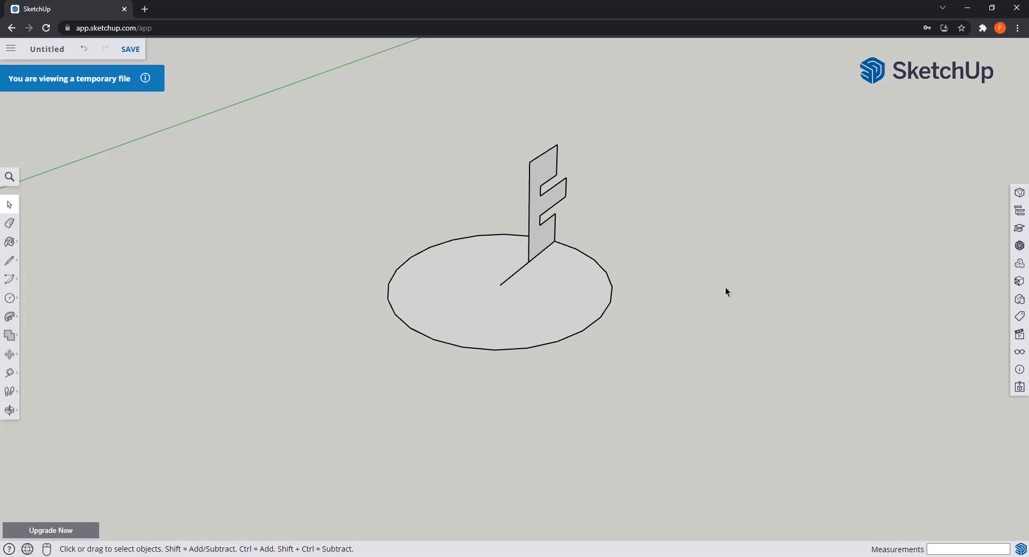
Step: Sweep the notched upright profile around the 1000 mm radius circle's edge with Follow Me to form a stepped ring
click(9, 320)
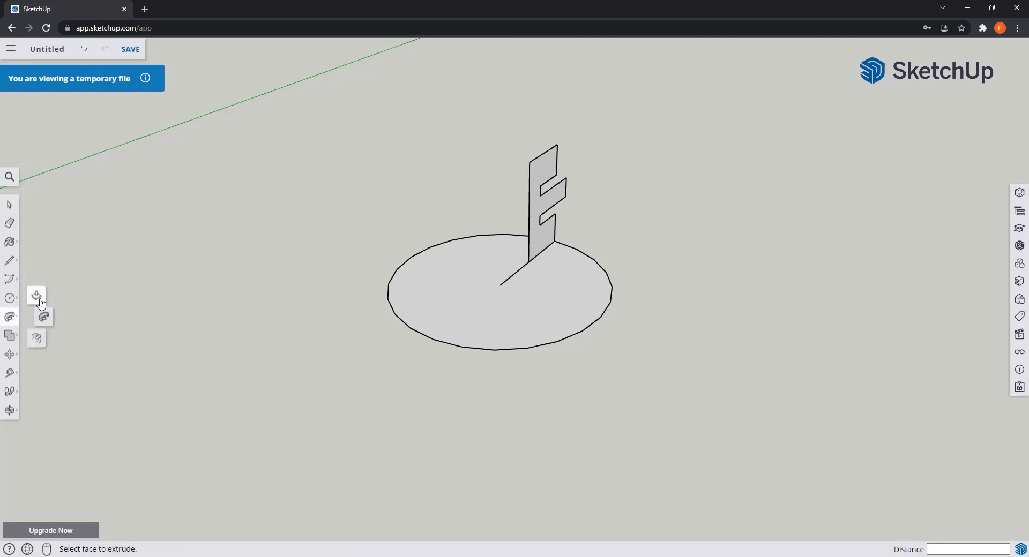
click(45, 318)
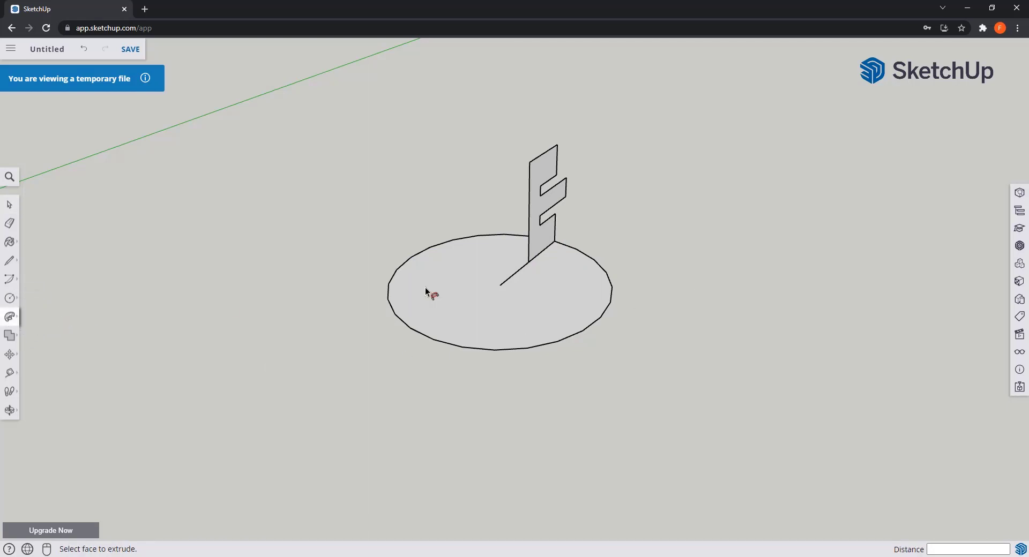
click(550, 235)
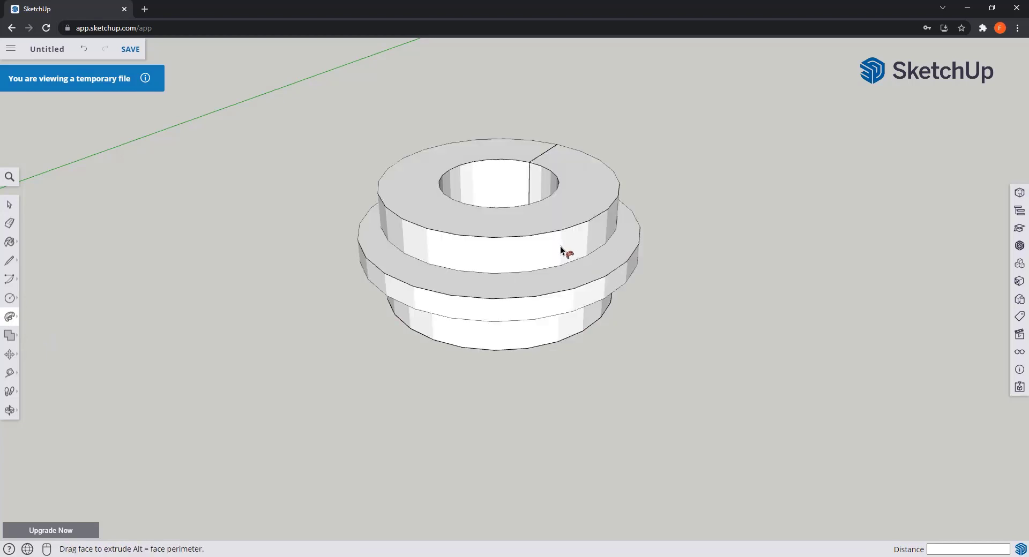
click(470, 215)
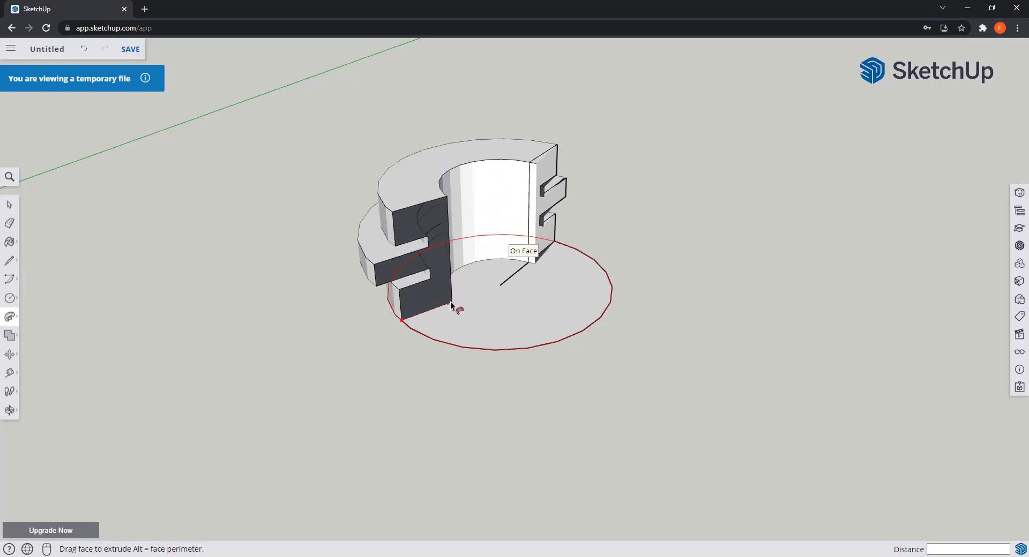
middle_drag(488, 304, 471, 436)
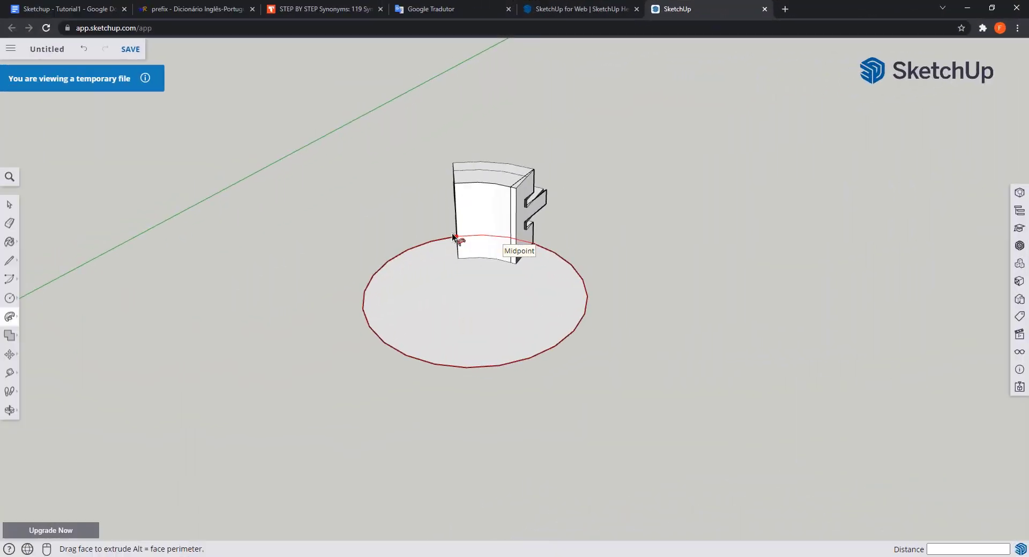
drag(429, 243, 580, 322)
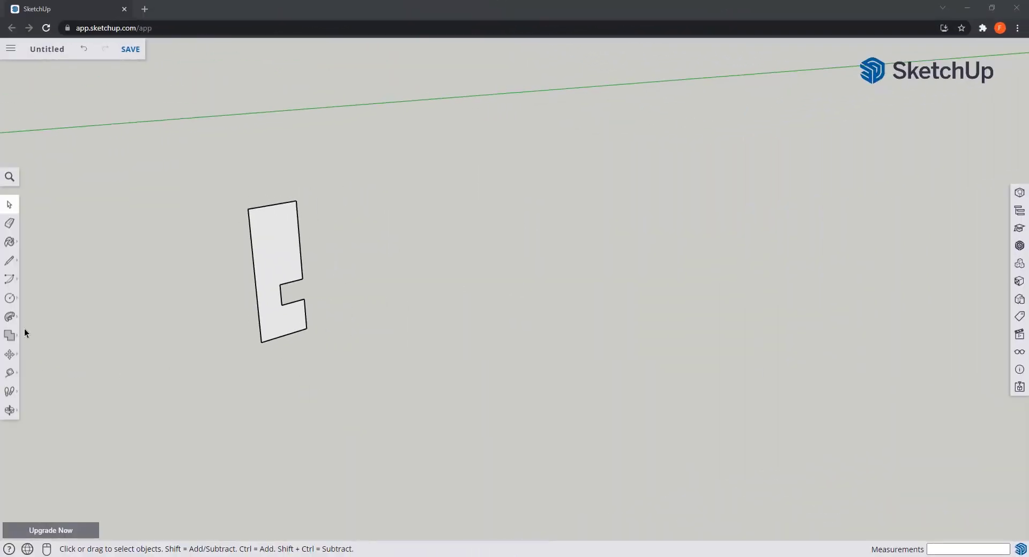
Step: Sweep the upright notched profile along the square base's edges with Follow Me
click(45, 317)
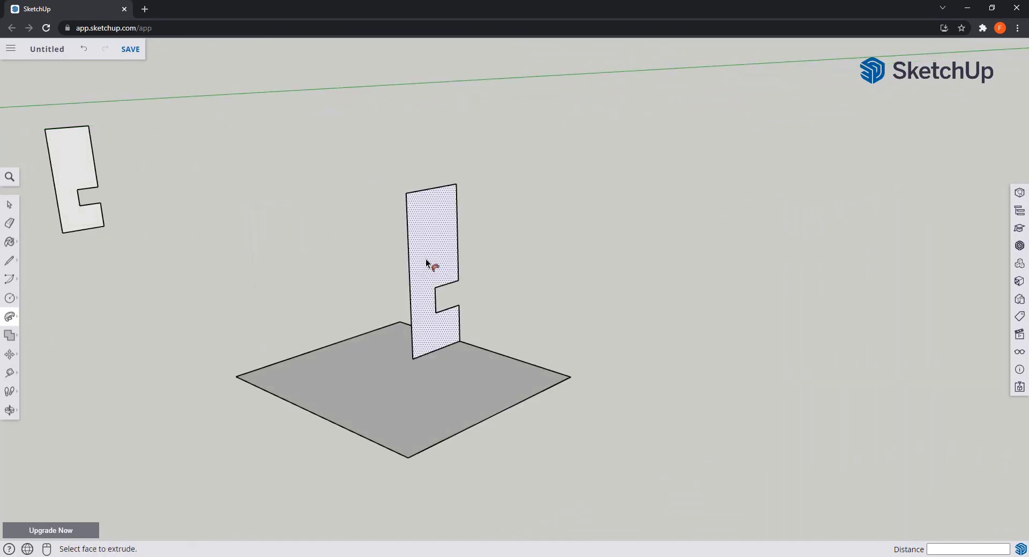
mouse_move(429, 264)
mouse_down()
mouse_move(458, 271)
mouse_move(601, 431)
mouse_move(535, 369)
mouse_move(573, 380)
mouse_move(436, 453)
mouse_move(396, 459)
mouse_move(279, 411)
mouse_up()
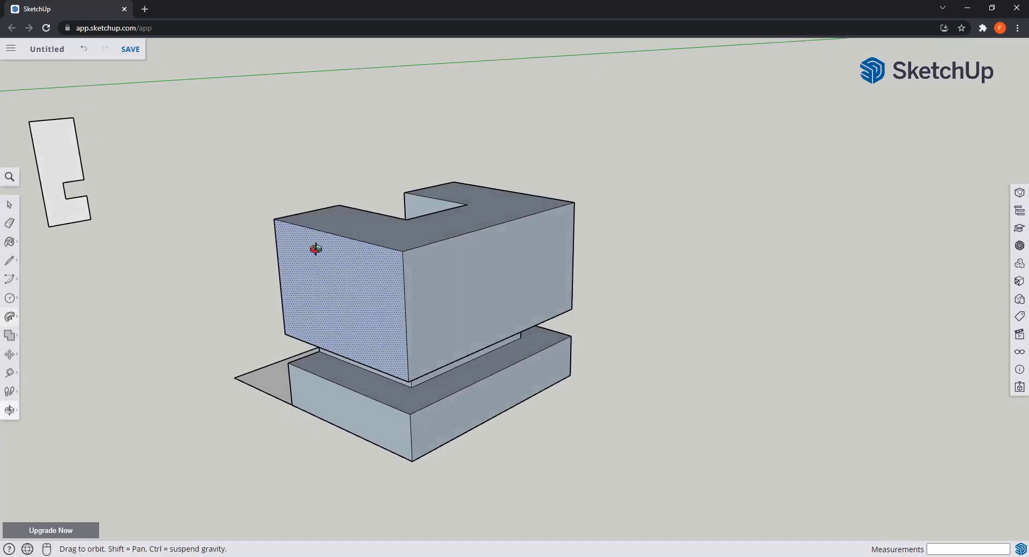
middle_drag(317, 244, 739, 314)
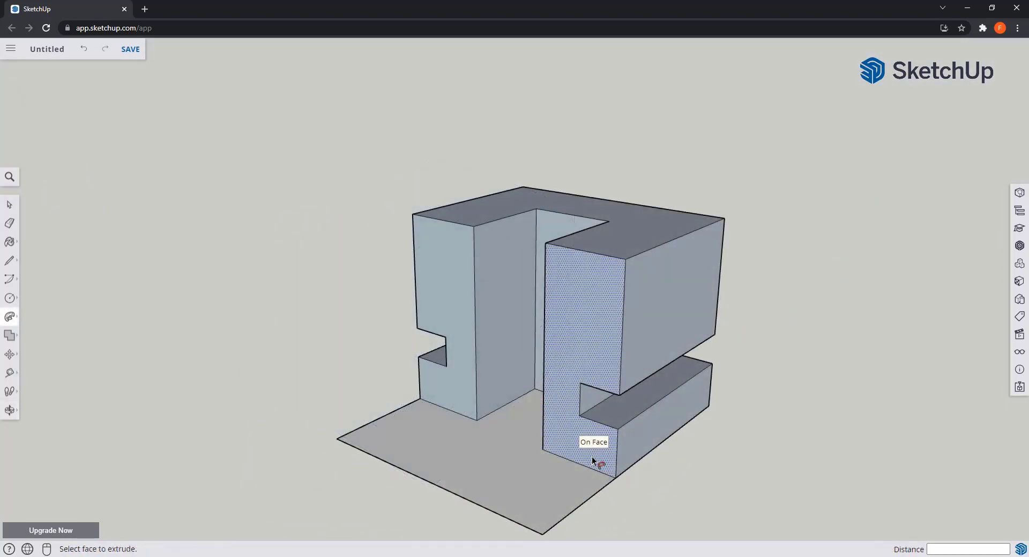
drag(595, 461, 437, 489)
middle_drag(436, 488, 624, 462)
drag(625, 462, 480, 459)
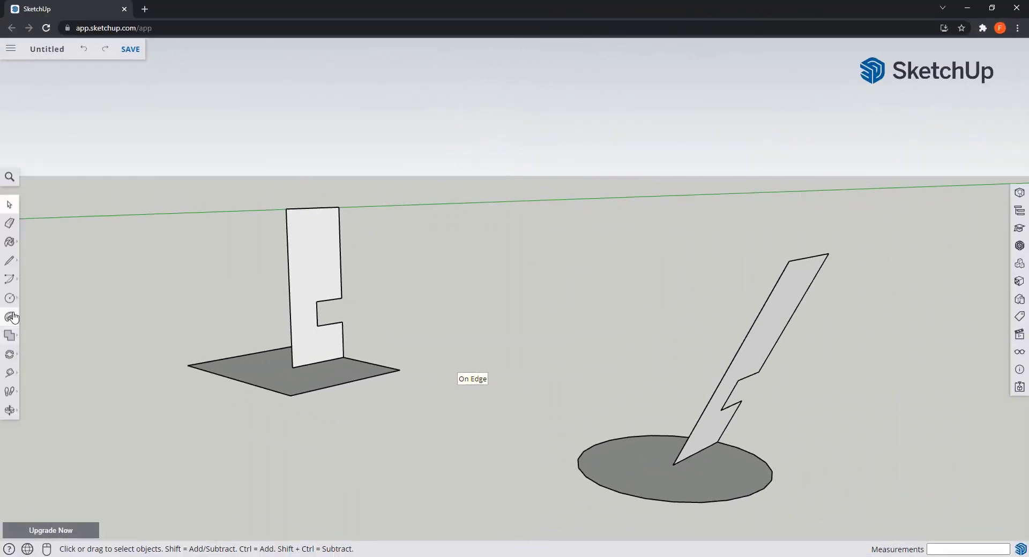
Step: Sweep the inclined notched profile around the edge of the circle beneath it with Follow Me
click(14, 318)
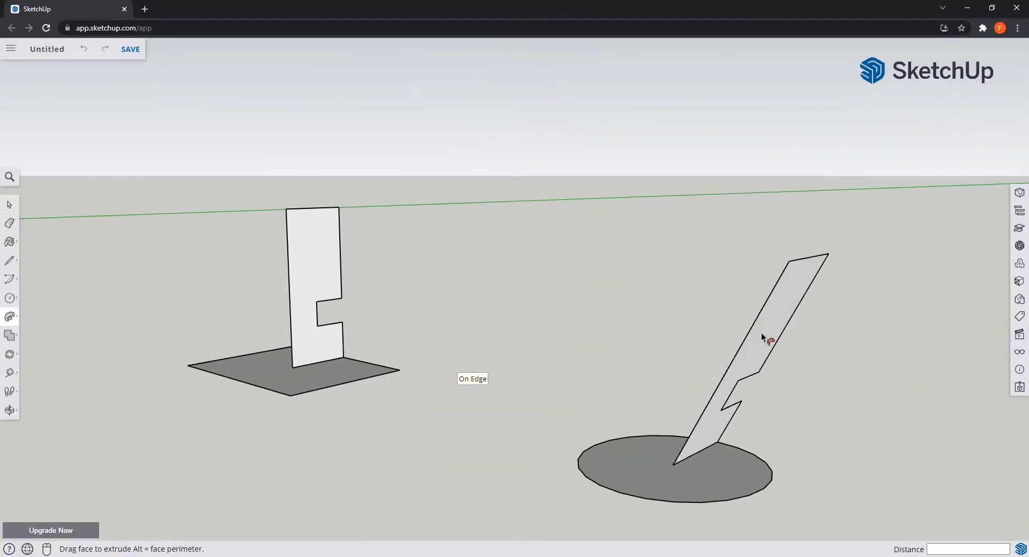
drag(761, 332, 670, 486)
scroll(675, 487, down, 3)
middle_drag(668, 482, 737, 509)
scroll(713, 485, up, 5)
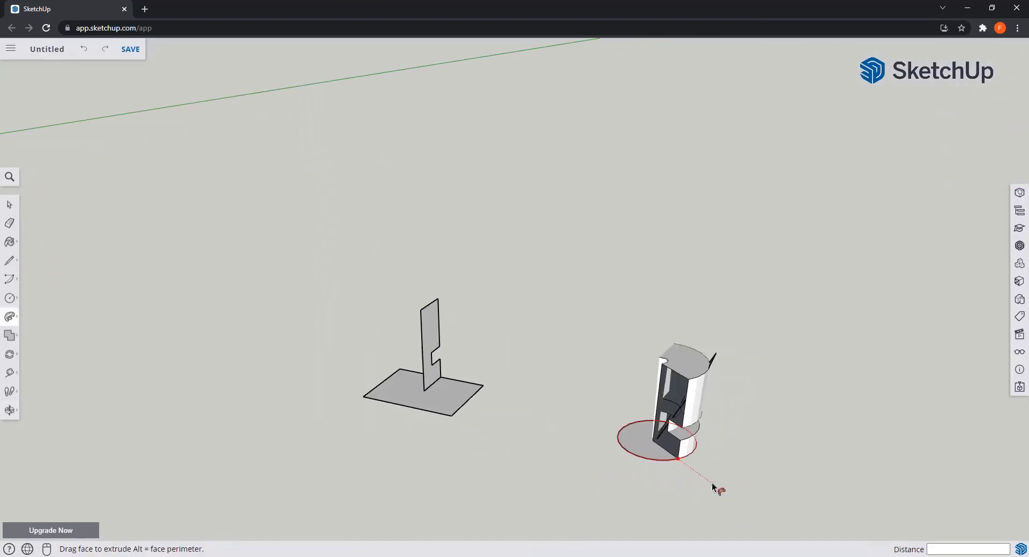
mouse_move(704, 444)
mouse_down()
mouse_move(704, 432)
mouse_move(656, 449)
mouse_up()
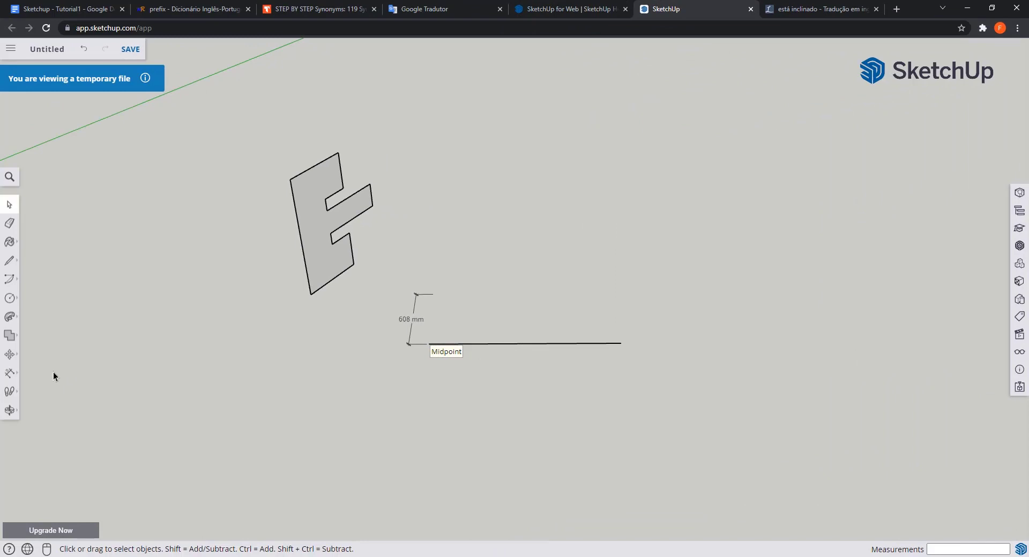
Step: Sweep the notched face parallel to the detached straight line with Follow Me, using that line as the path
click(10, 317)
click(44, 320)
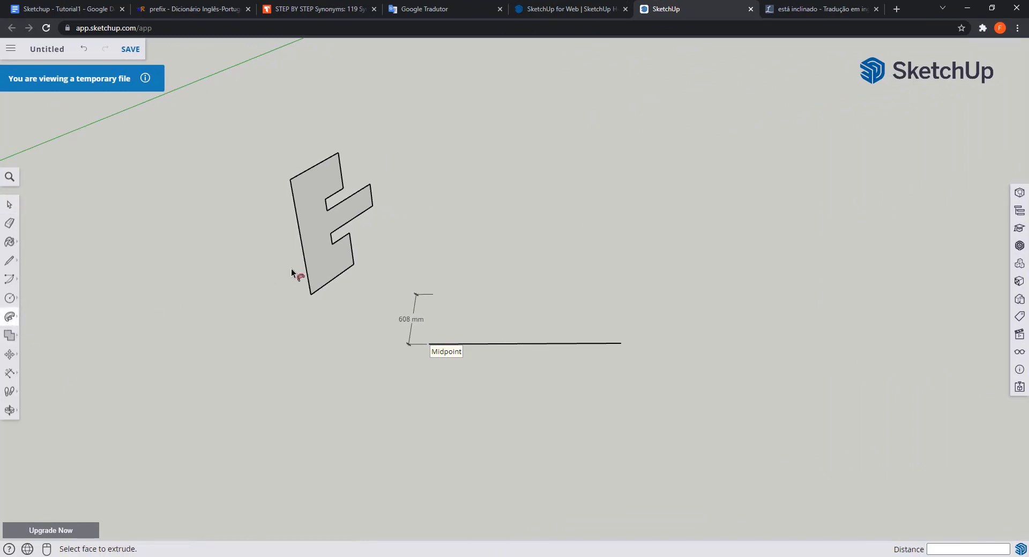
click(322, 269)
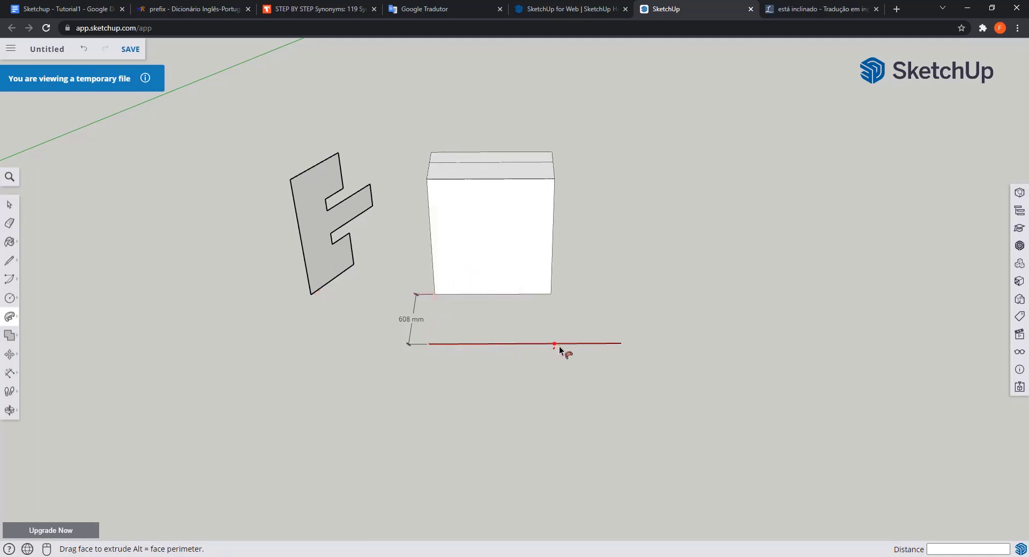
click(576, 348)
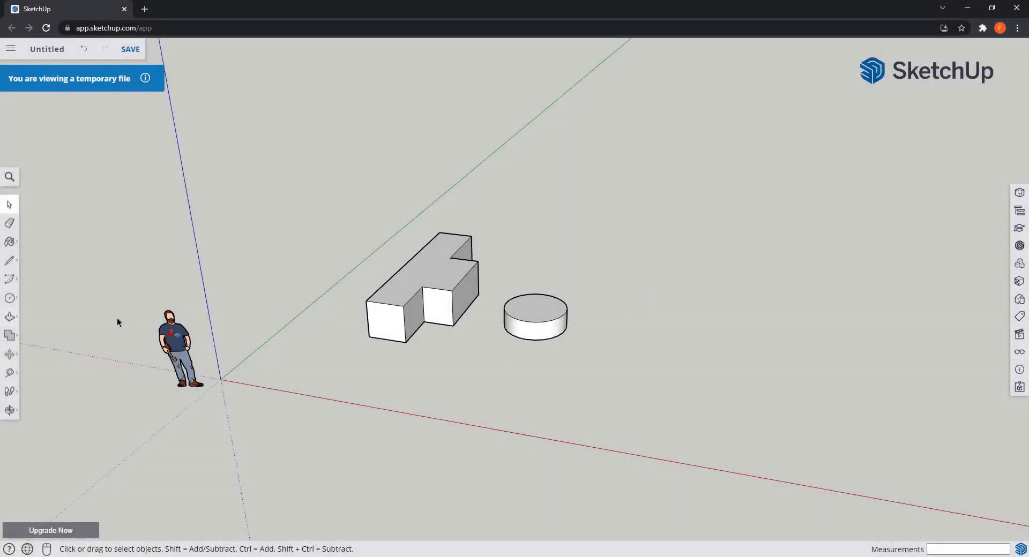
click(10, 338)
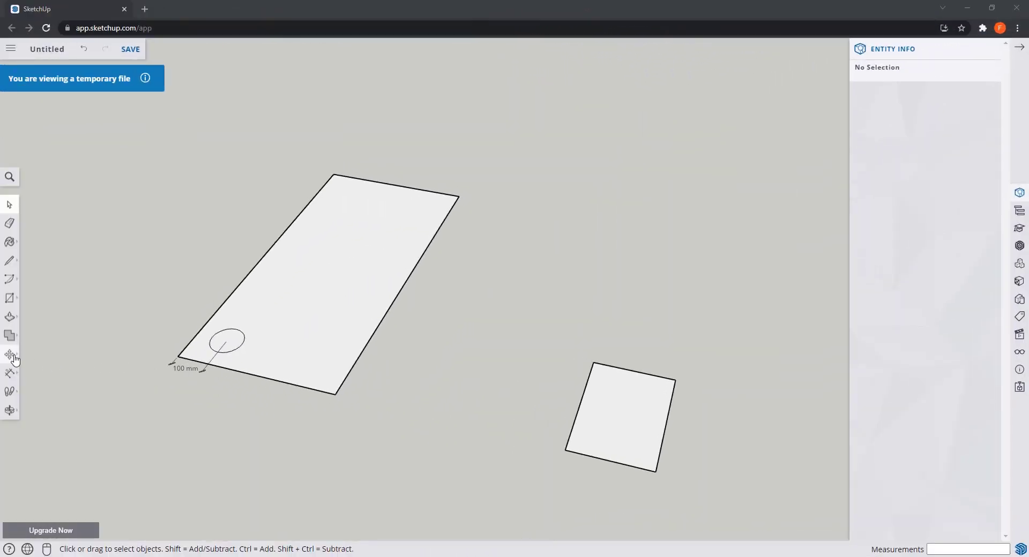
Step: Move one corner of the small rectangle outward by about 290 mm, and undo the move
click(13, 359)
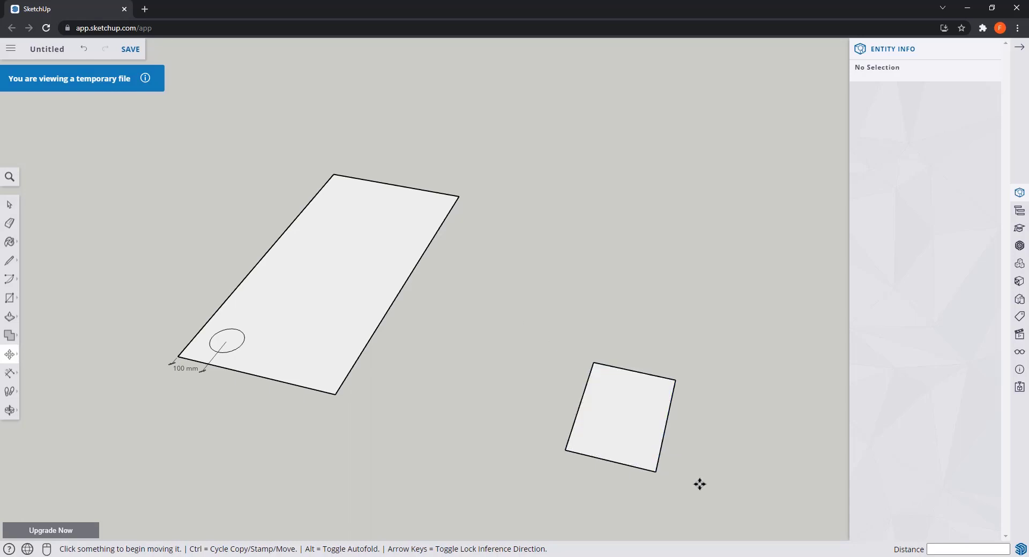
click(673, 381)
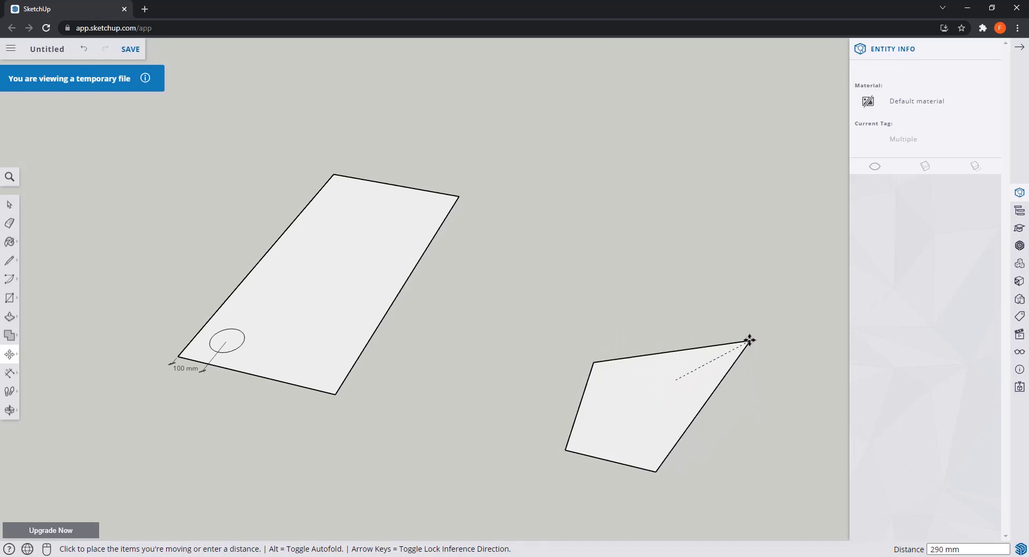
click(749, 340)
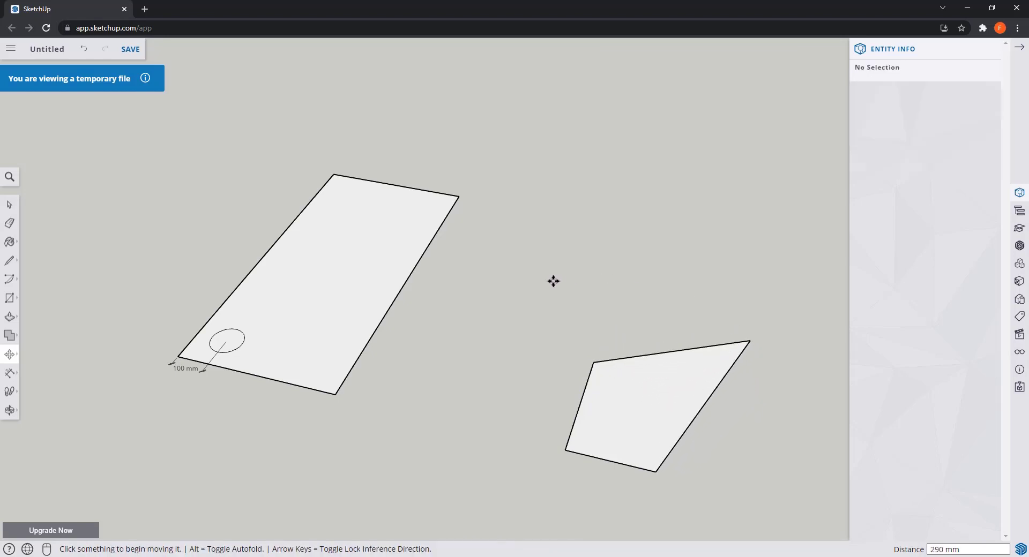
key(ctrl+z)
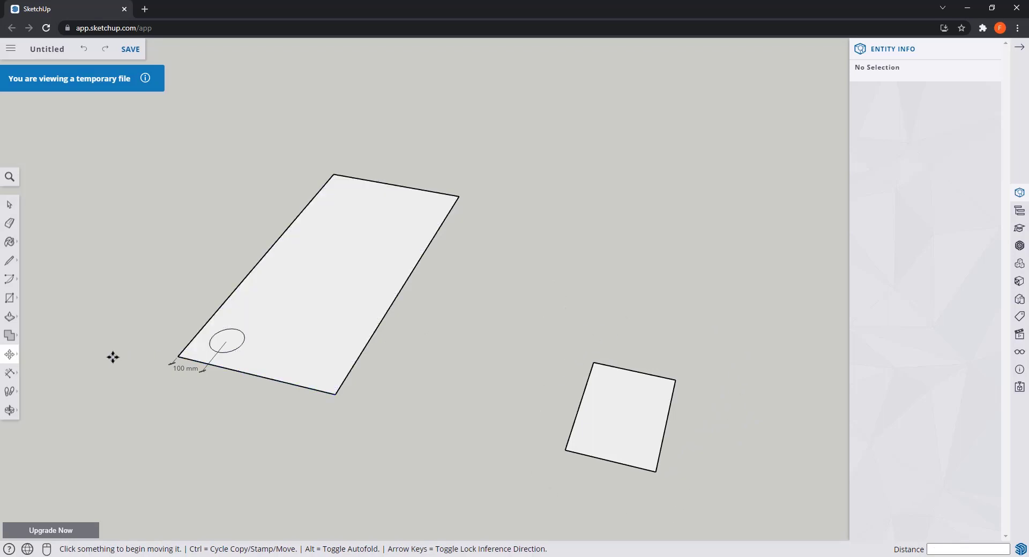
Step: Select the whole small rectangle and move it so its near corner meets the large rectangle's far corner
key(space)
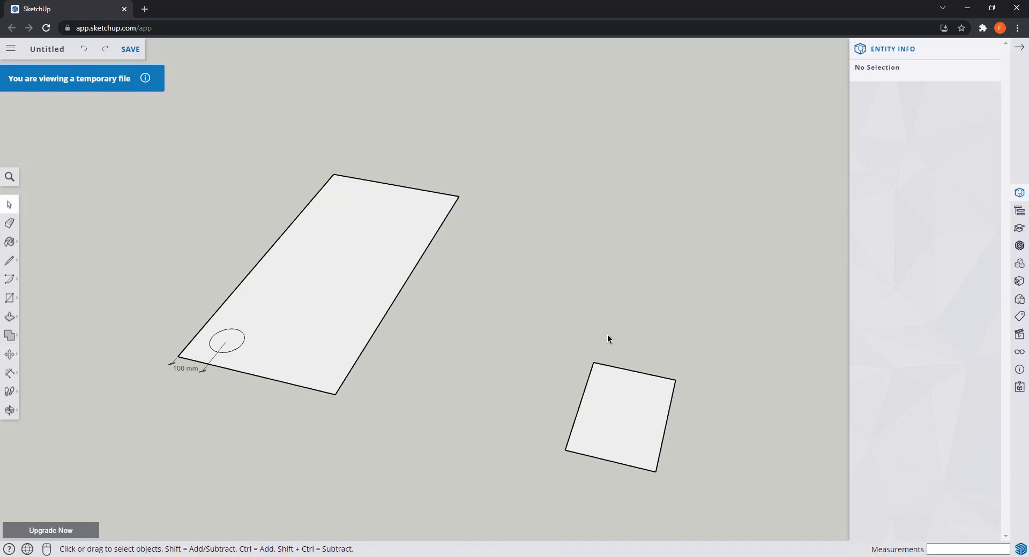
drag(536, 317, 535, 314)
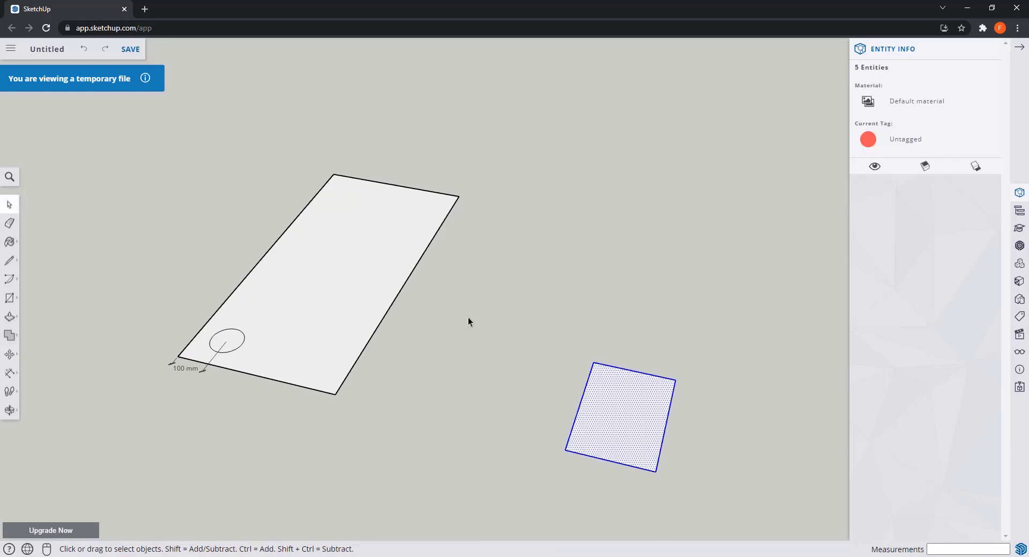
key(m)
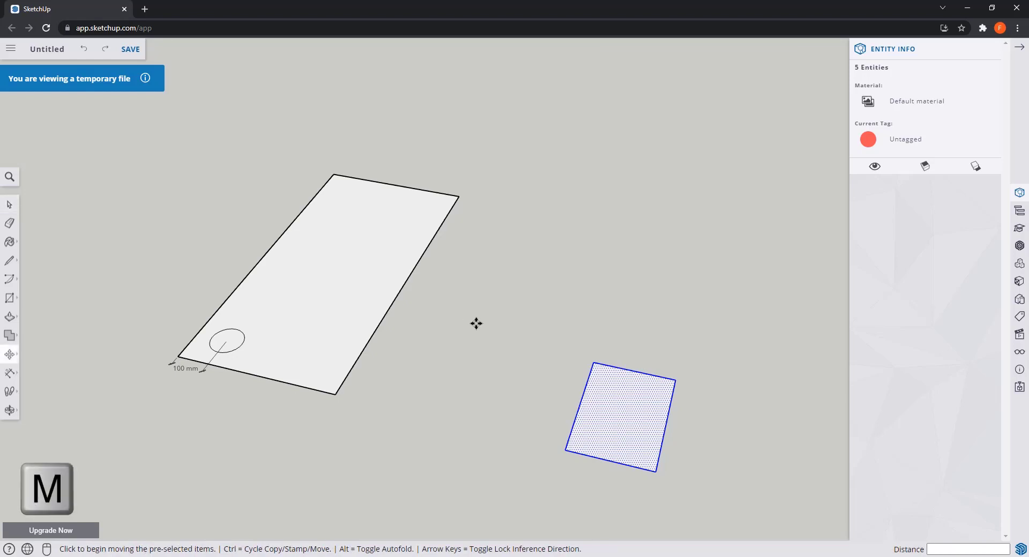
click(566, 450)
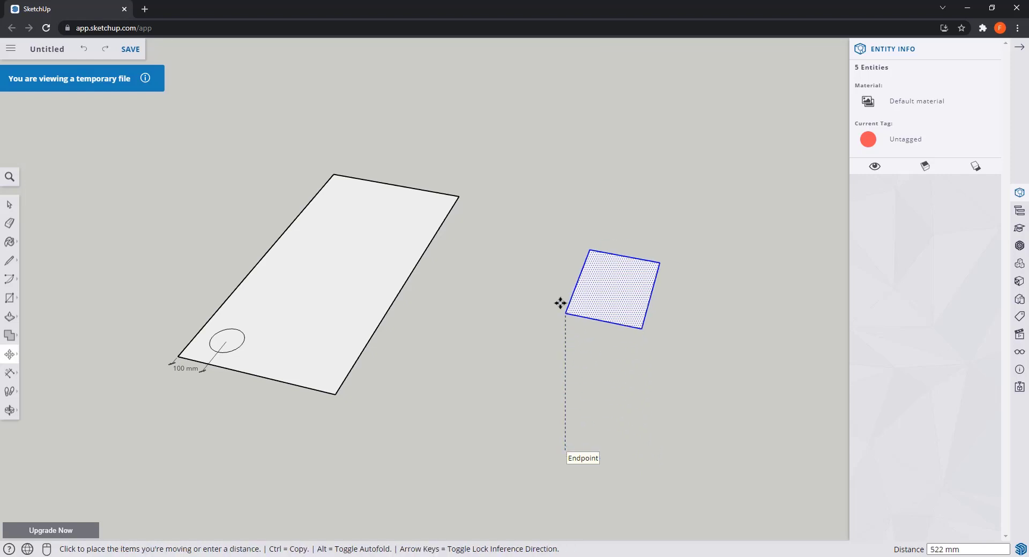
click(459, 197)
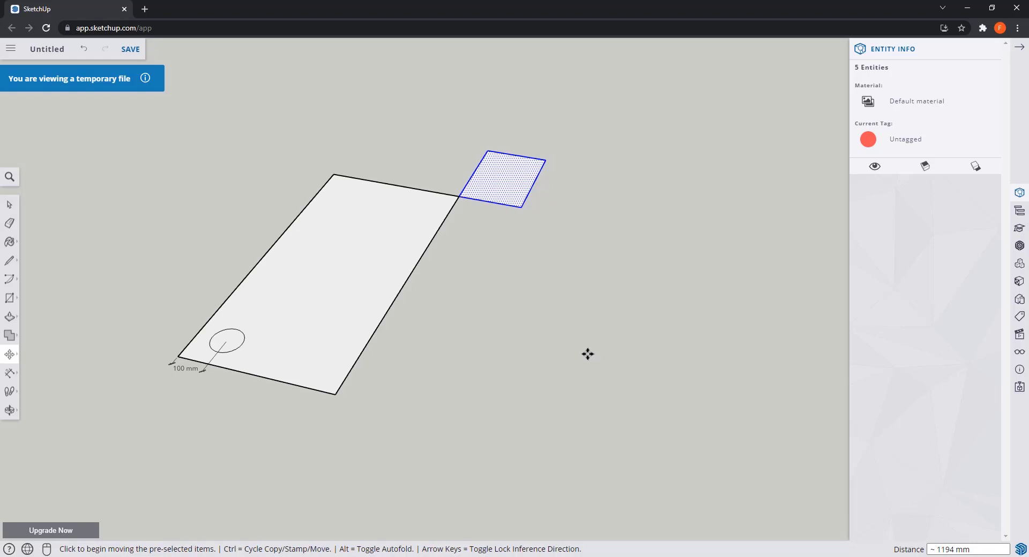
key(space)
Step: Draw a line across the large rectangle between the midpoints of its two long edges
scroll(163, 329, up, 2)
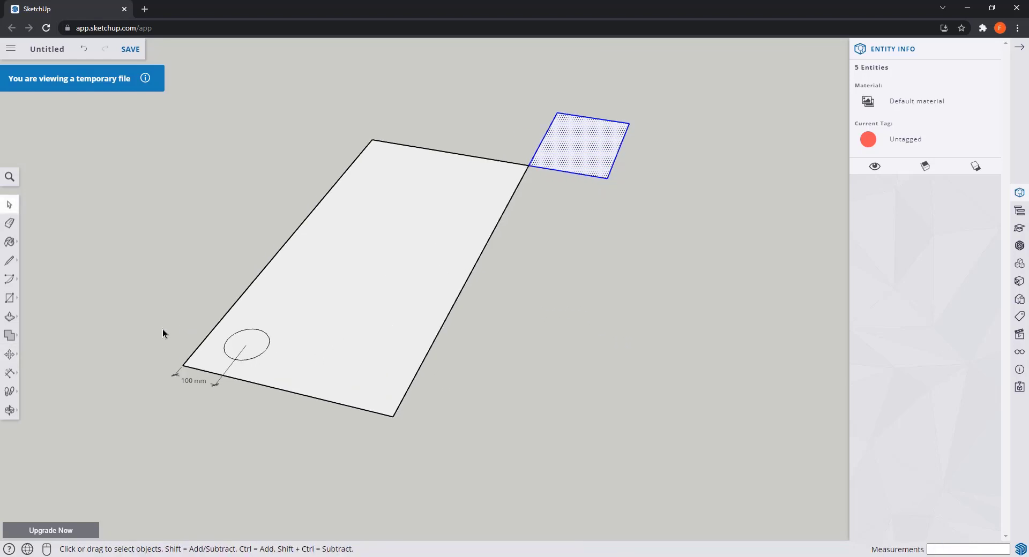
scroll(162, 329, up, 2)
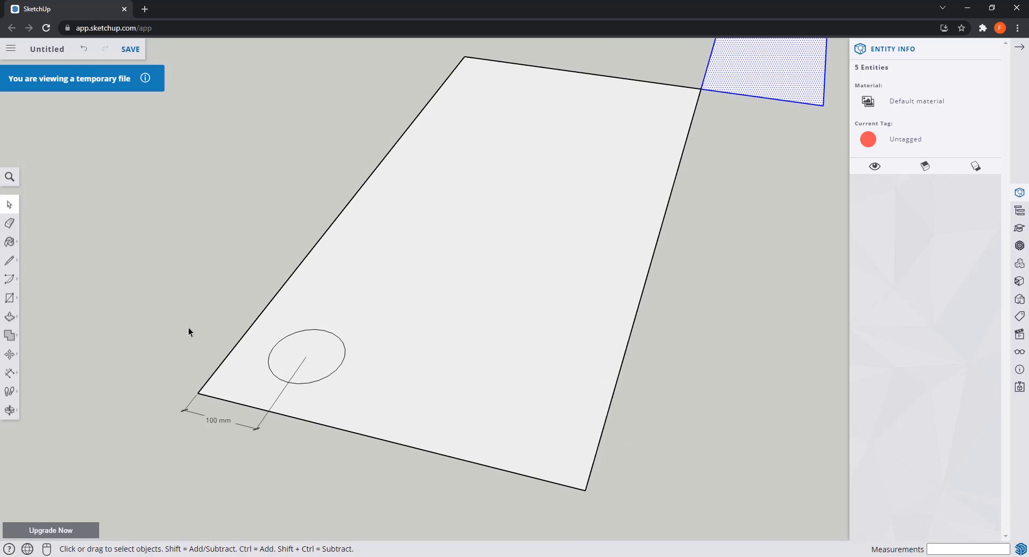
key(shift+z)
key(l)
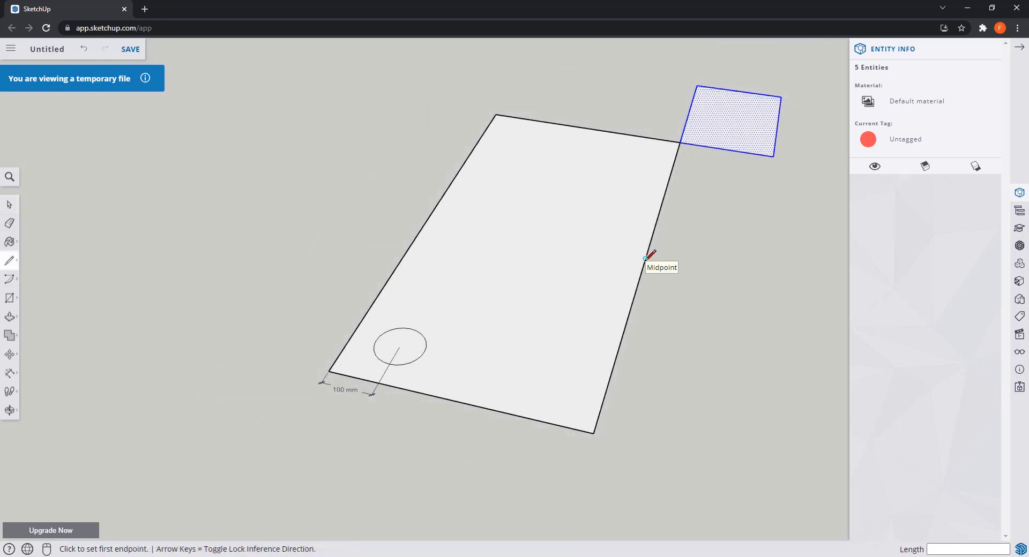
click(646, 259)
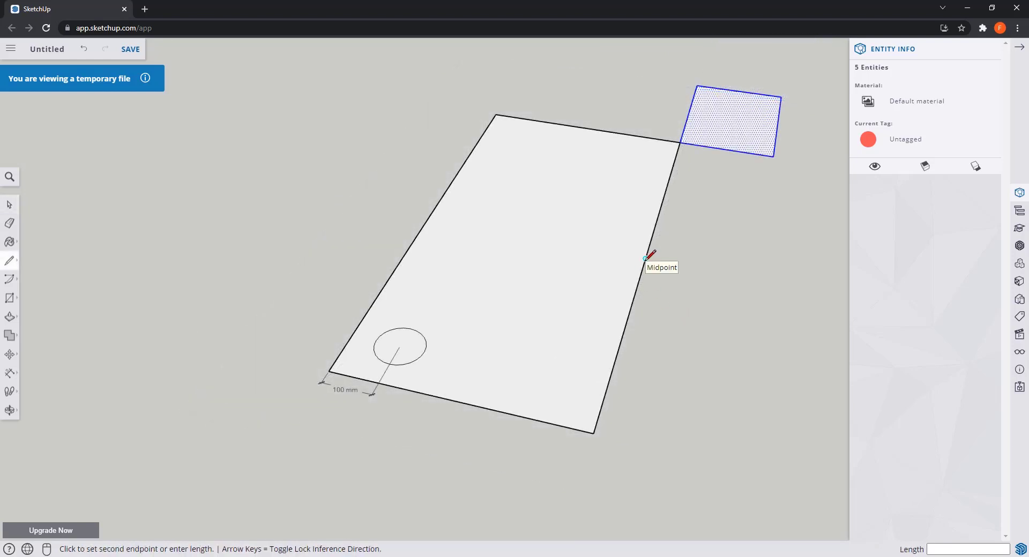
click(433, 219)
key(space)
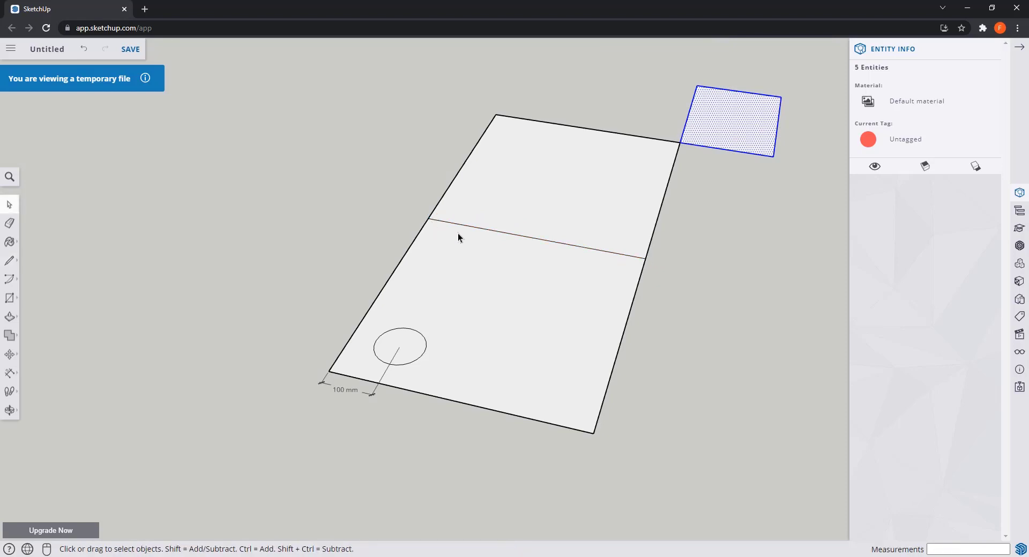
Step: Move the large rectangle's dividing line 100 mm along the green axis, toward the small rectangle
click(513, 234)
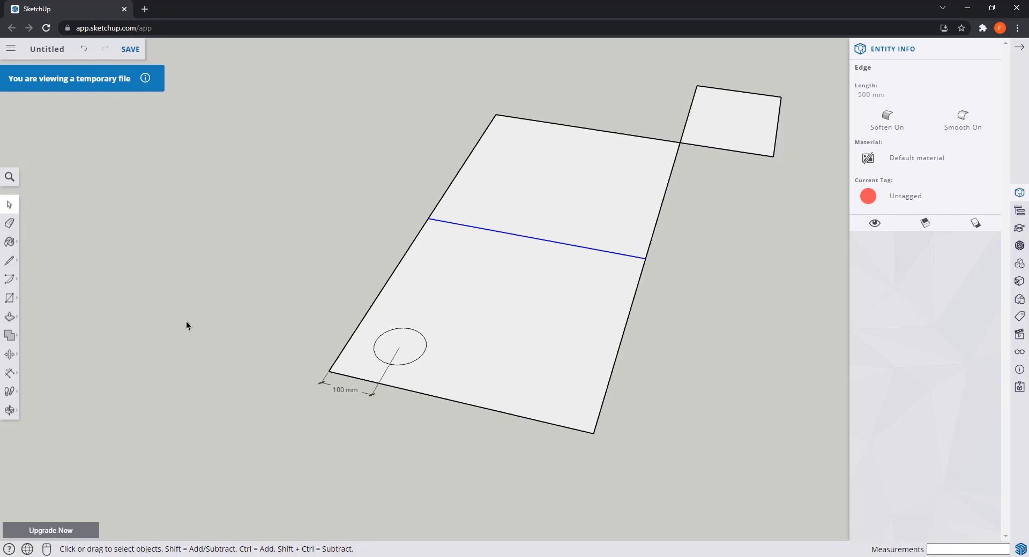
click(9, 354)
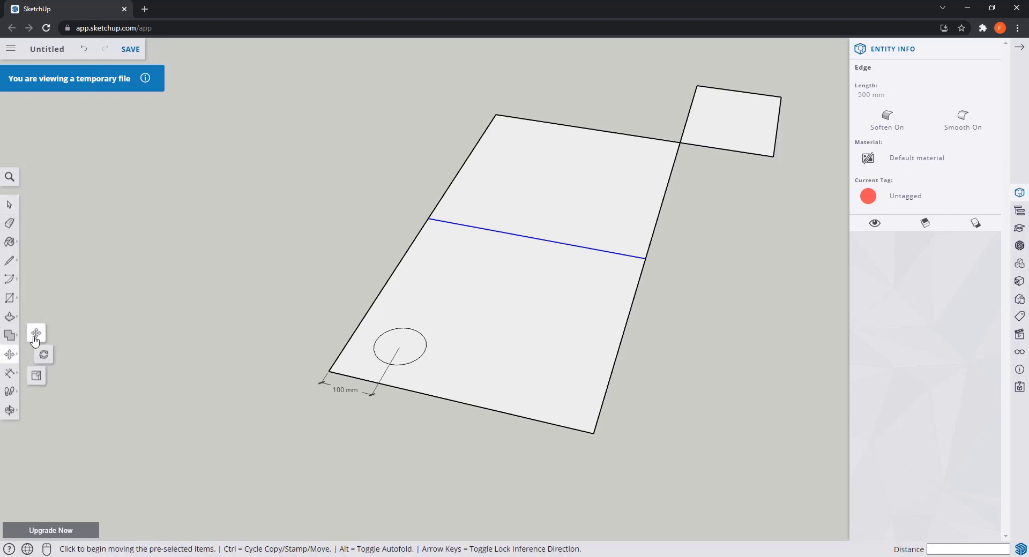
click(646, 259)
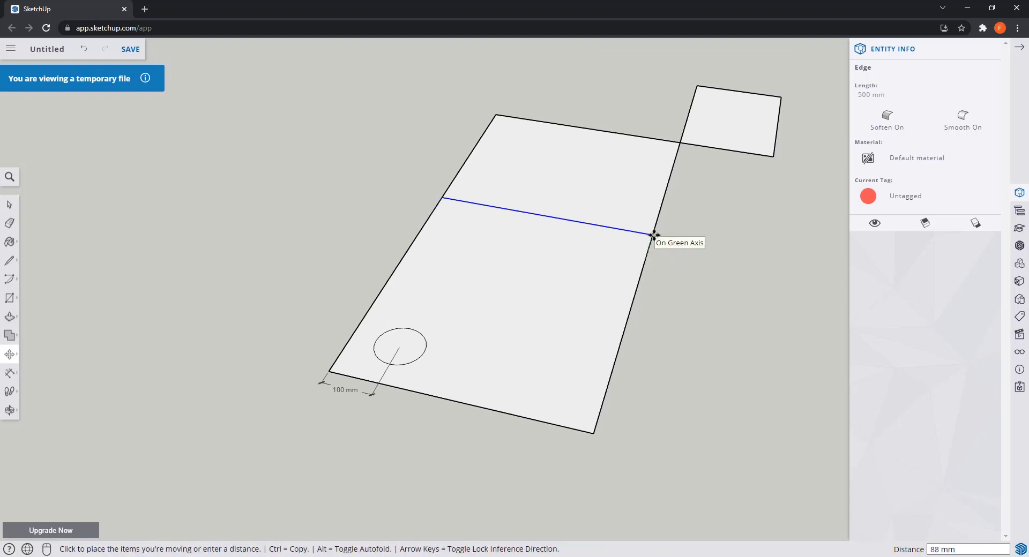
text(100)
key(Return)
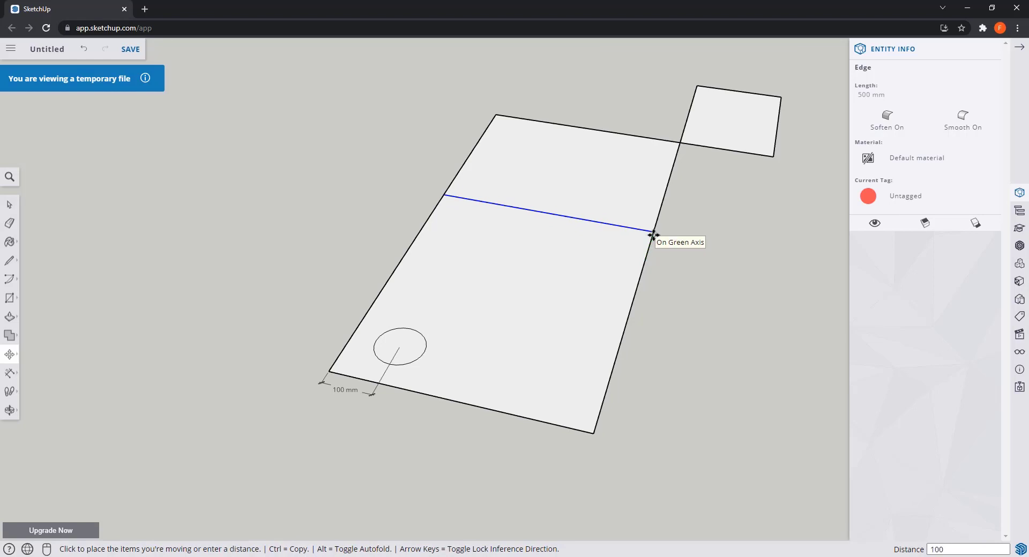
key(space)
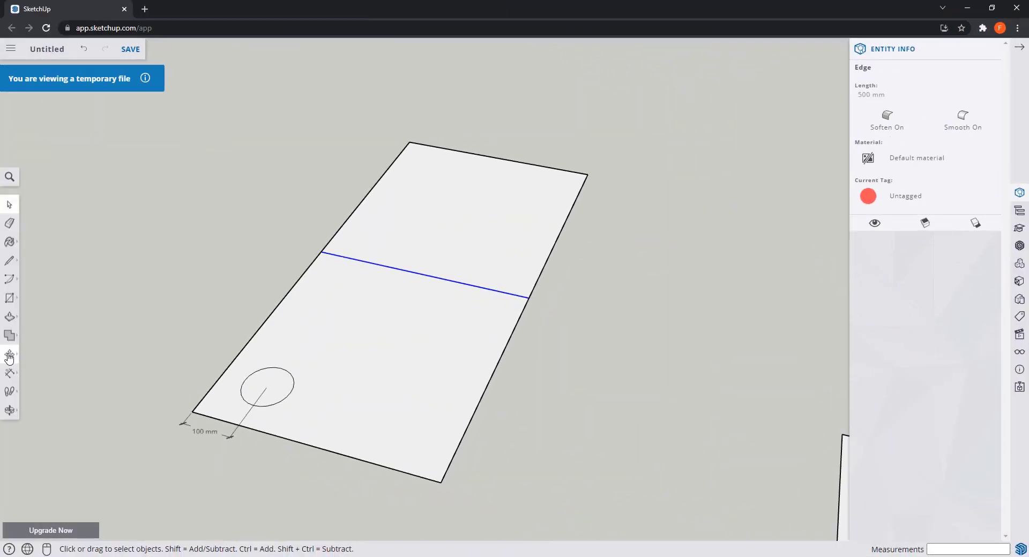
click(10, 355)
click(39, 339)
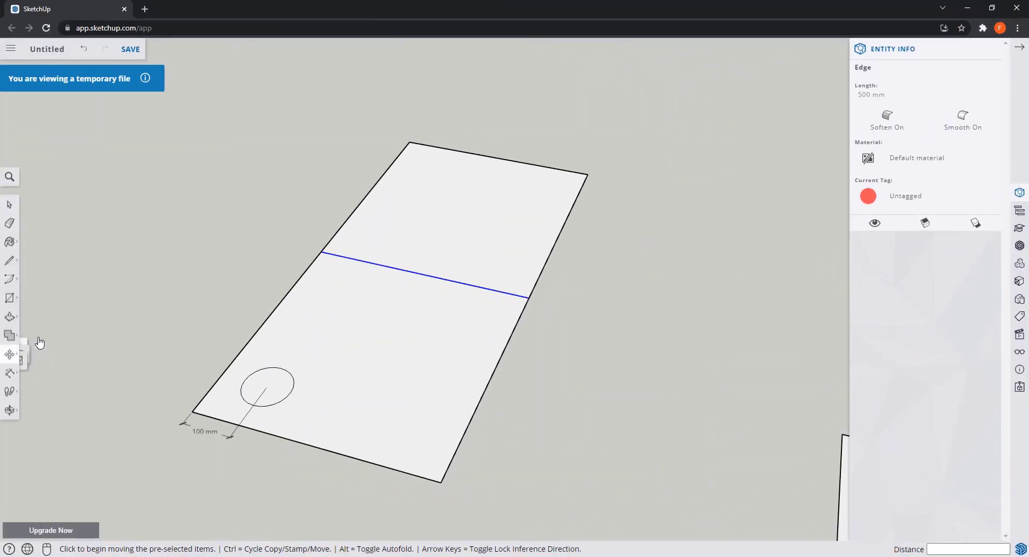
click(530, 296)
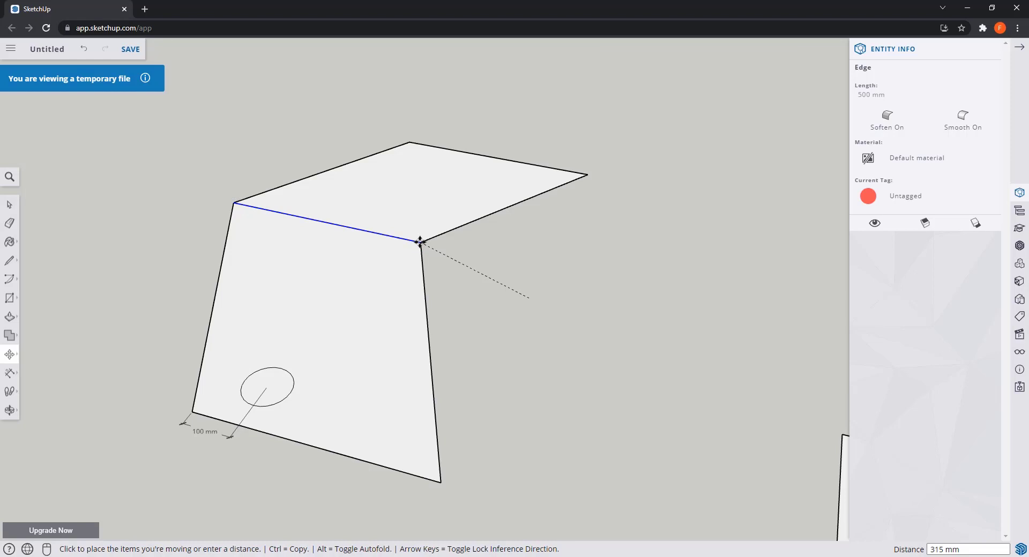
key(Escape)
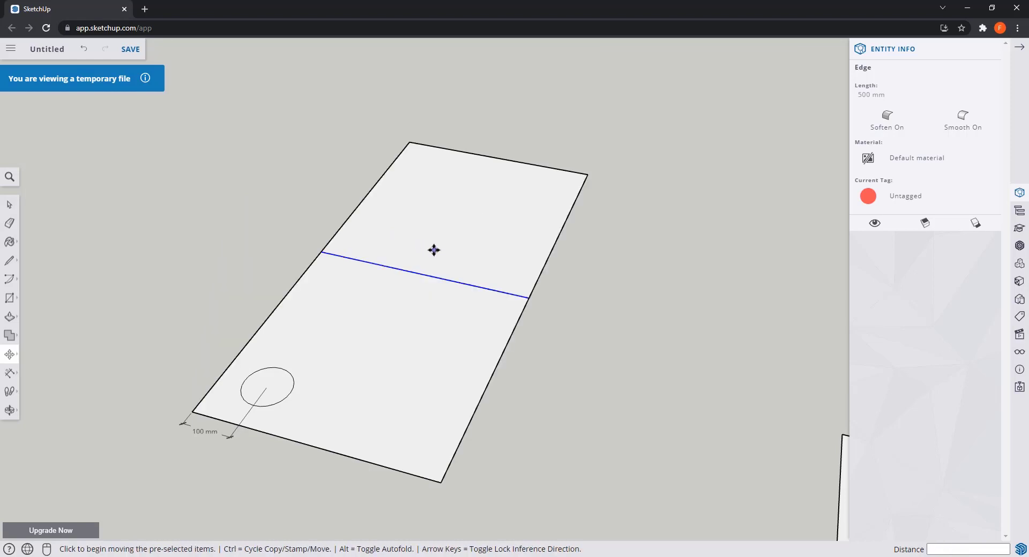
Step: Draw a line about 100 mm long on the large rectangle's far half and move it away from the face
key(l)
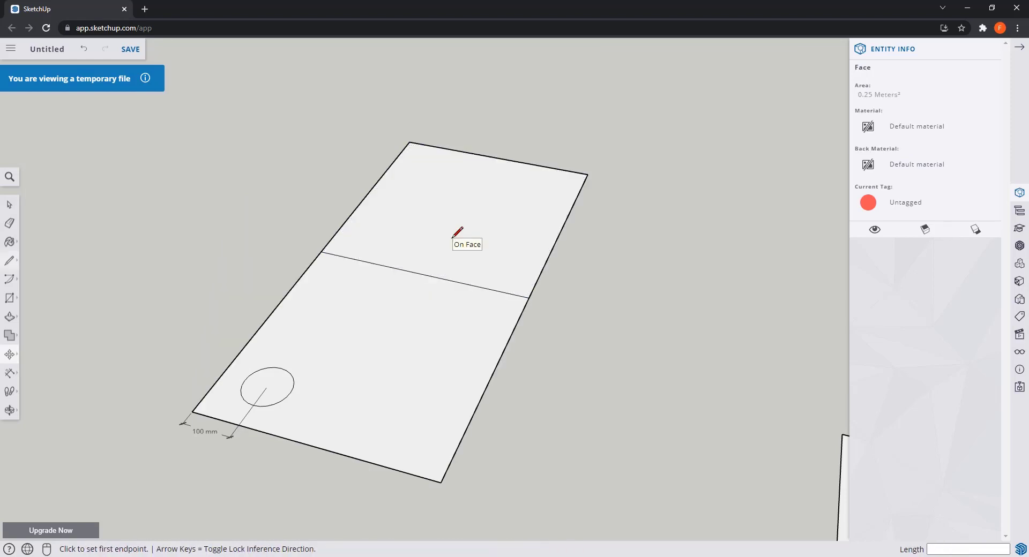
click(417, 219)
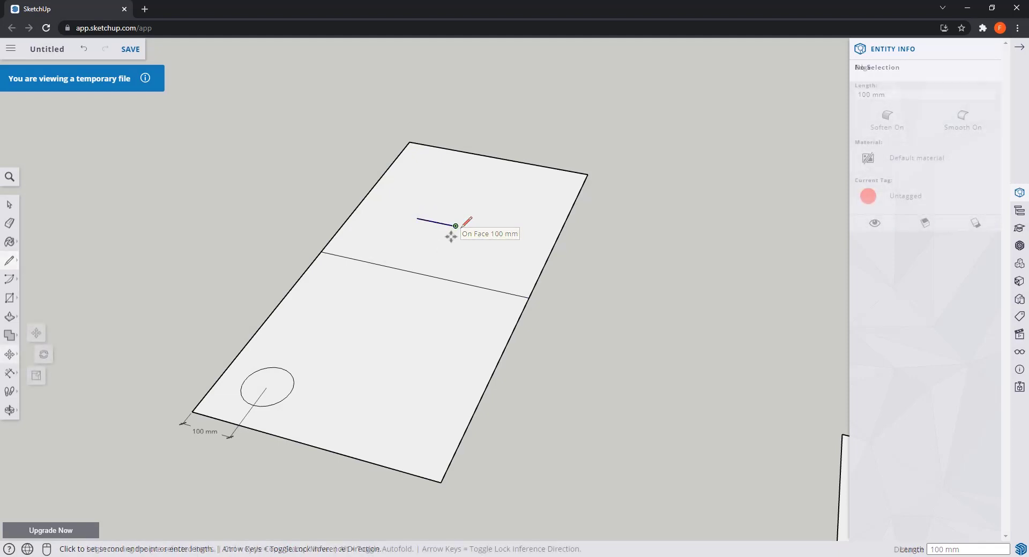
click(456, 225)
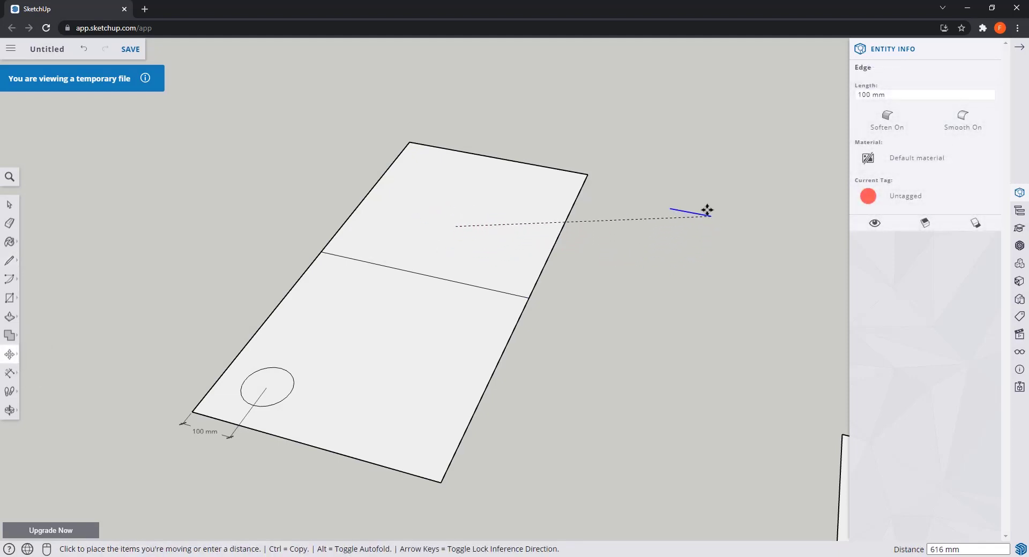
click(652, 232)
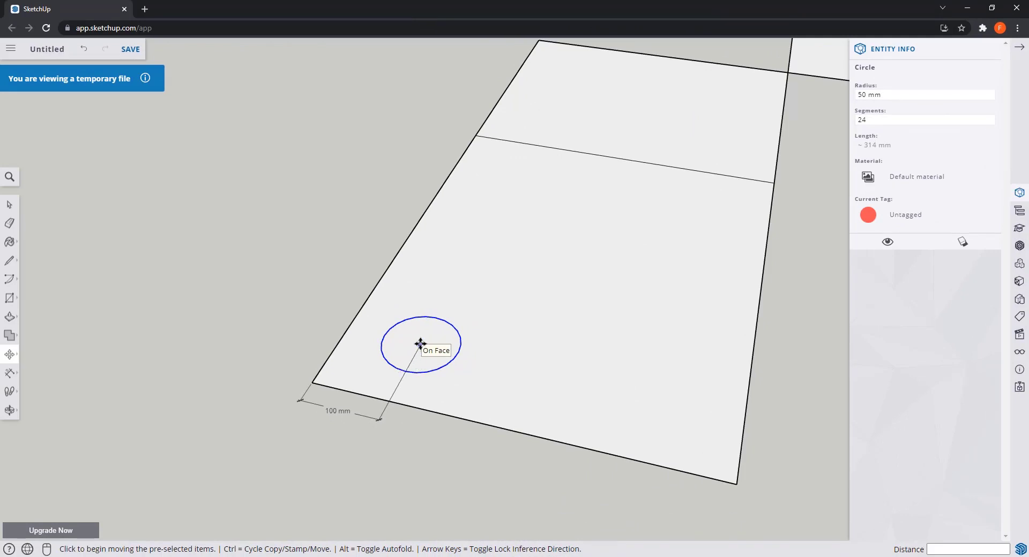
Step: Pick the centre of the circle near the large rectangle's corner as the base point for moving it
scroll(436, 353, down, 2)
scroll(452, 353, up, 1)
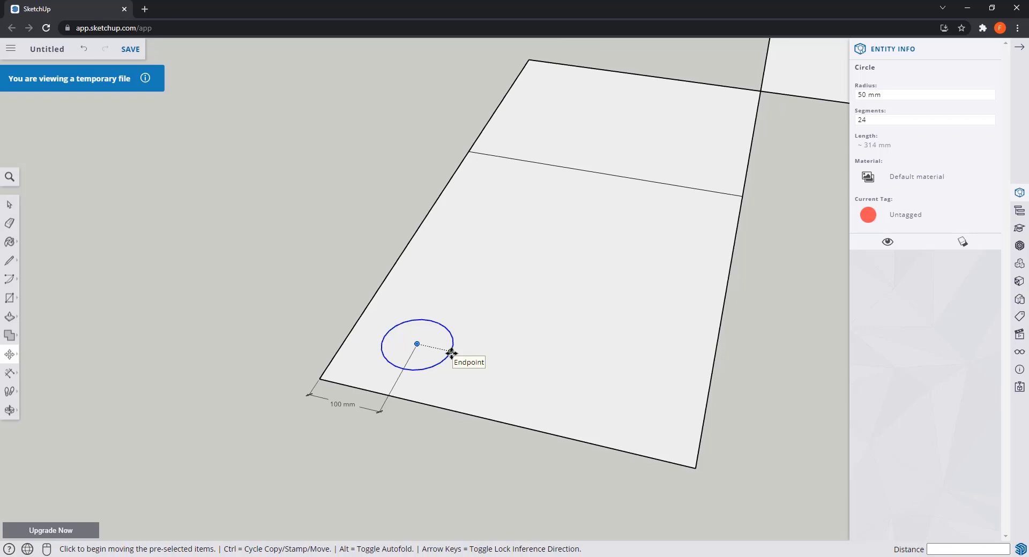
click(418, 344)
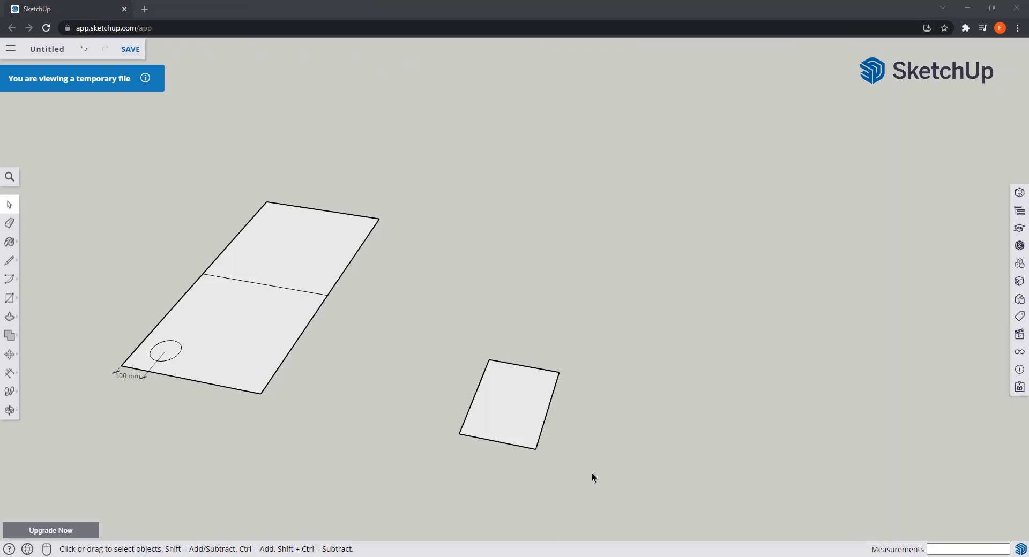
Step: Select the whole small rectangle and copy it 500 mm along the green axis from its near corner
drag(594, 474, 562, 443)
drag(439, 322, 435, 324)
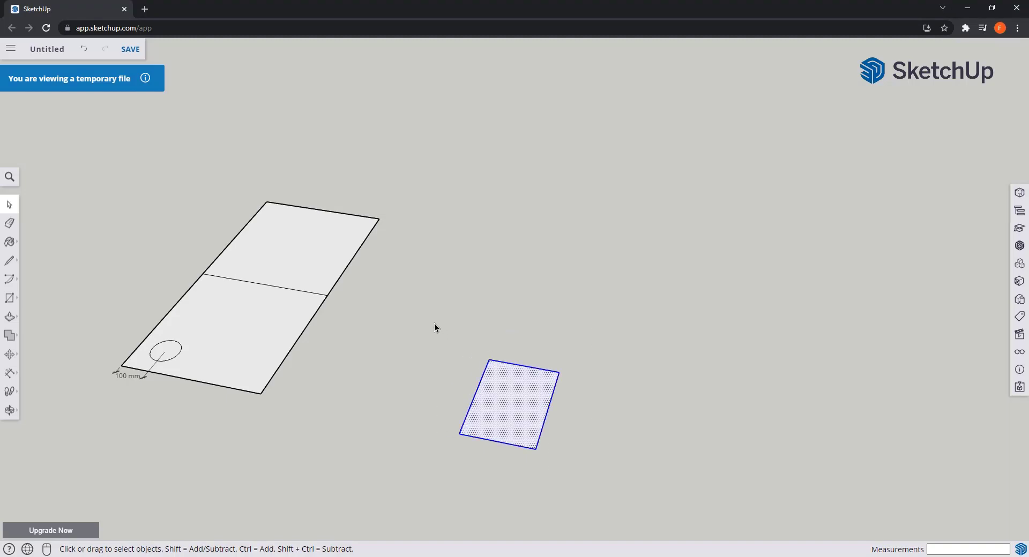
key(m)
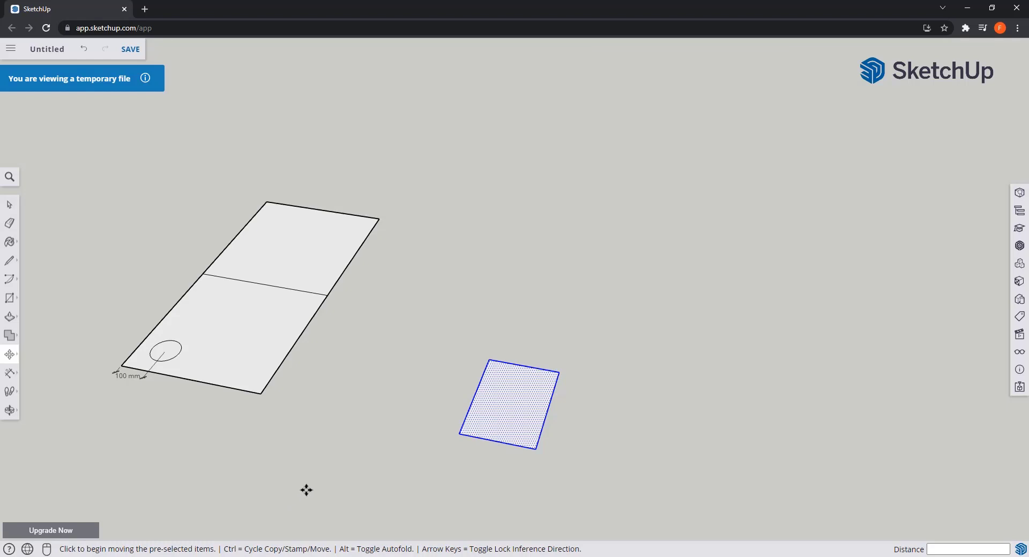
key(ctrl)
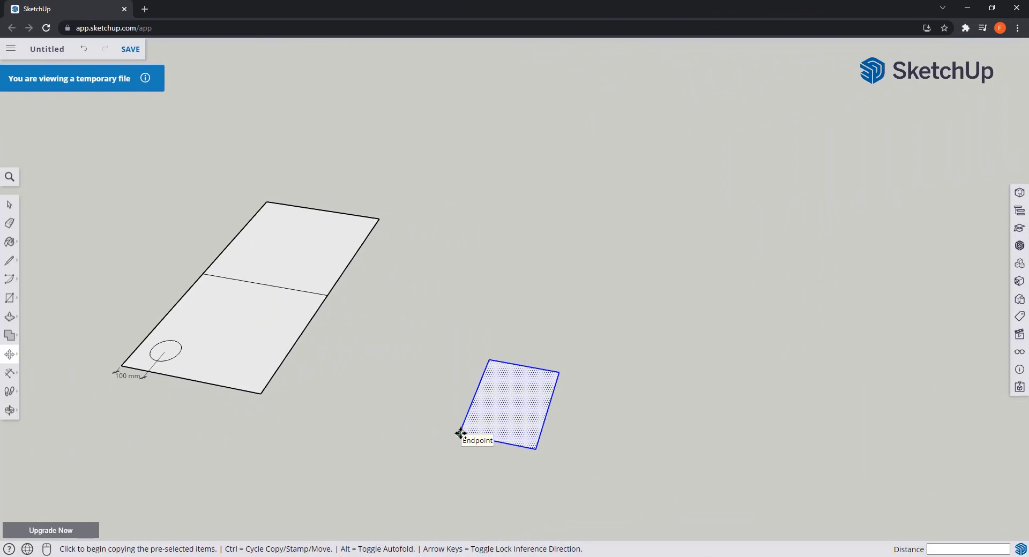
click(459, 433)
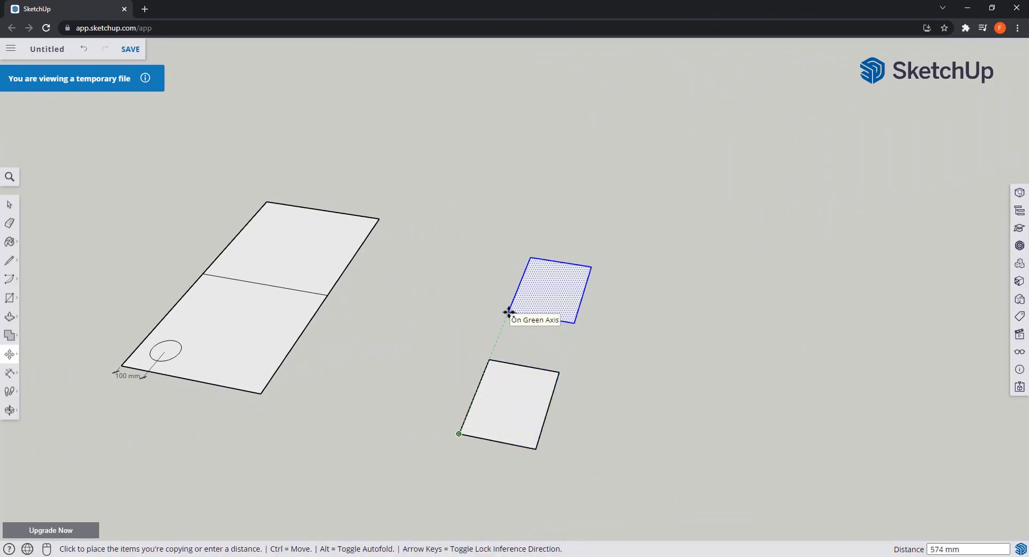
text(500)
key(Return)
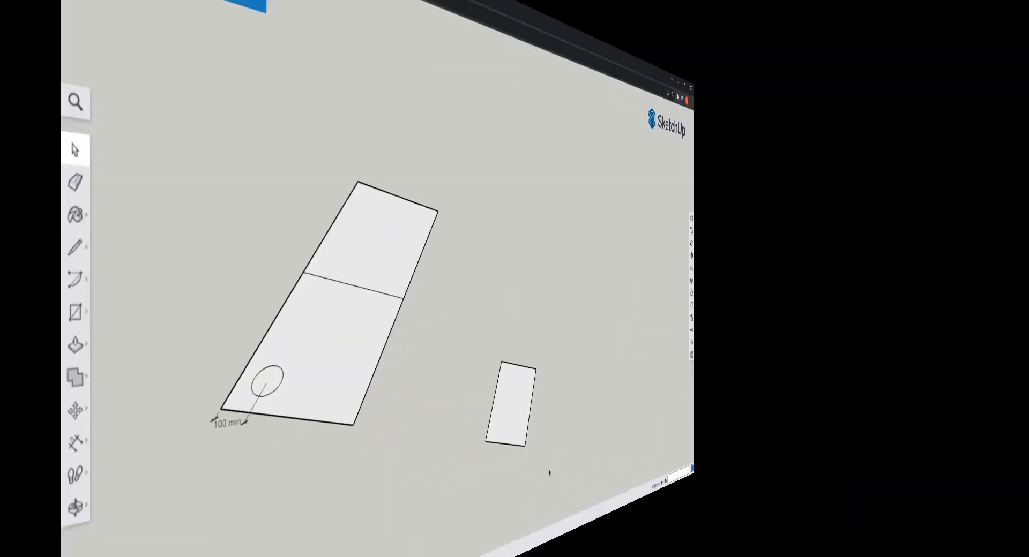
Step: Copy the whole small rectangle 500 mm along the red axis and repeat the copy as a 2x array
drag(604, 483, 472, 378)
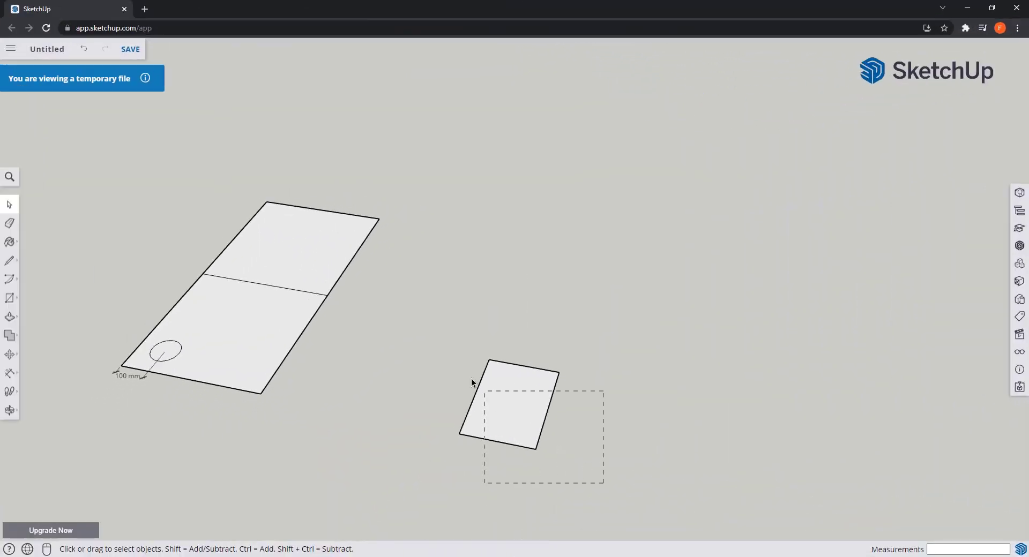
drag(430, 328, 429, 328)
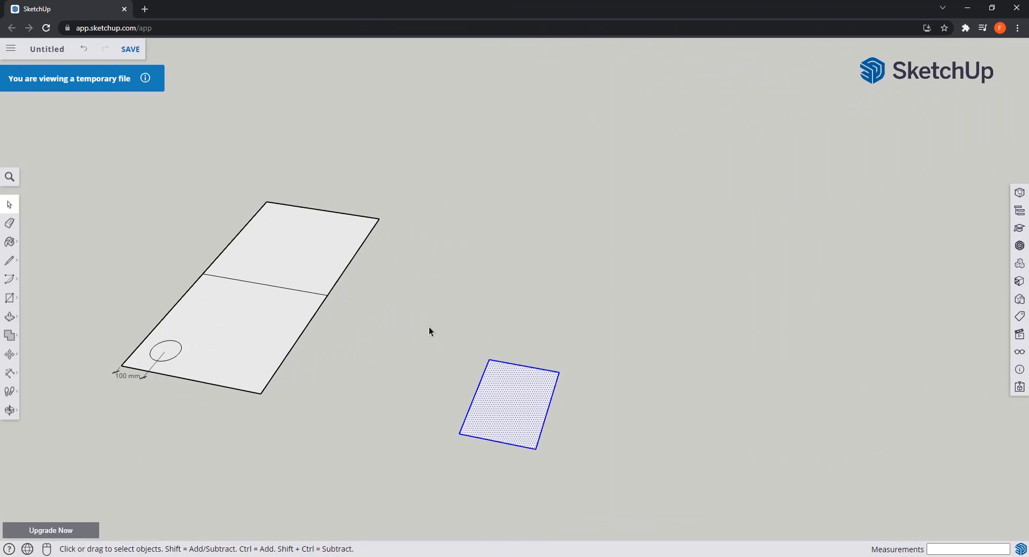
key(m)
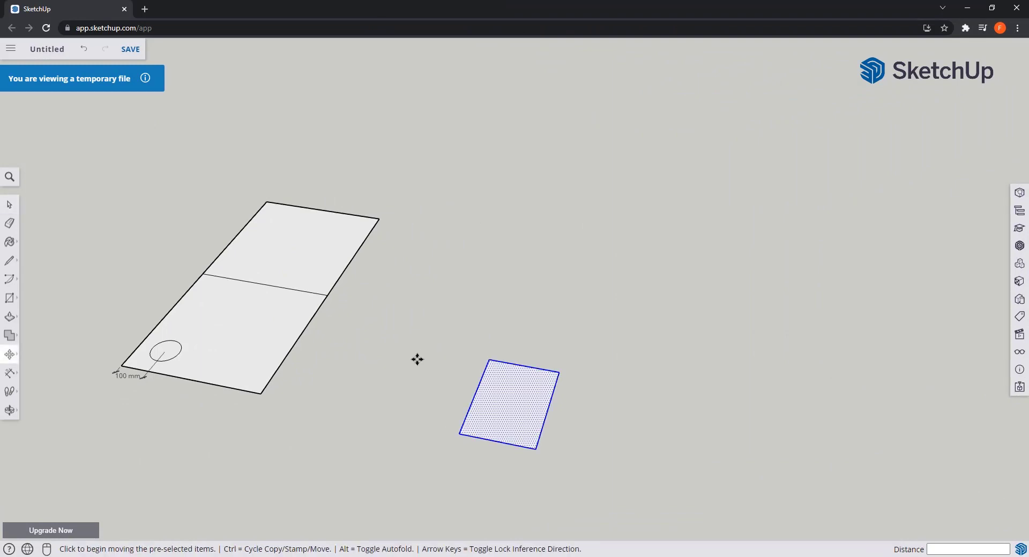
click(461, 437)
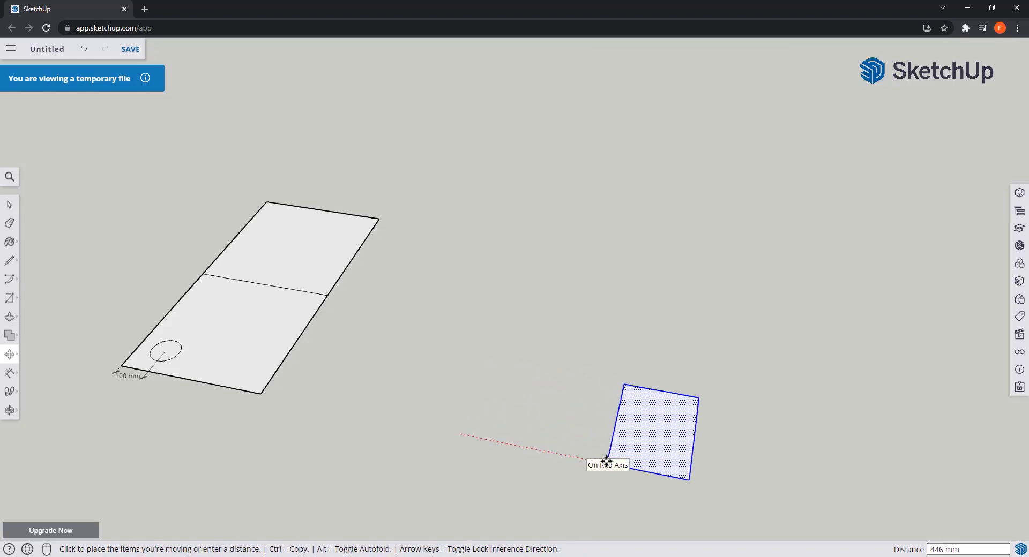
key(ctrl)
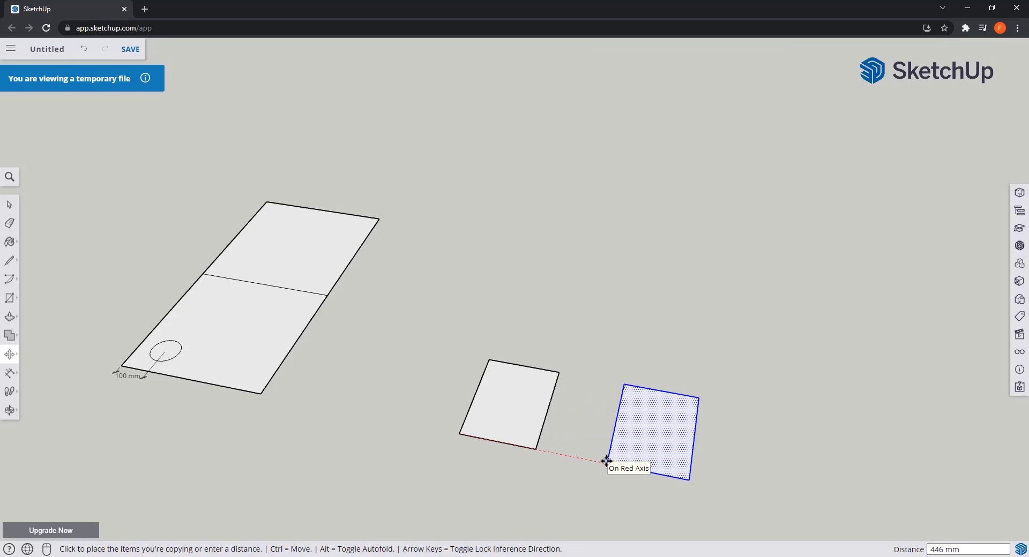
scroll(606, 461, down, 4)
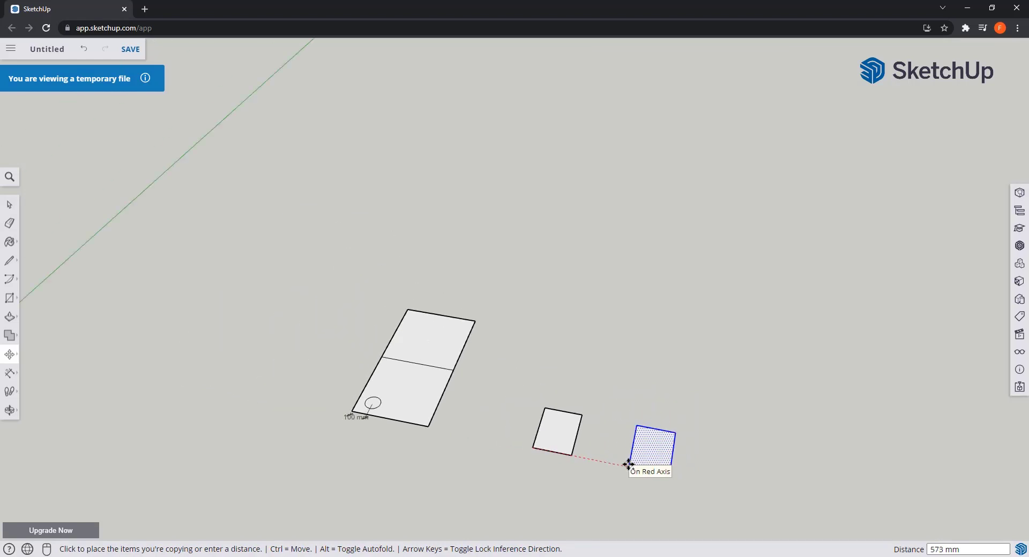
text(500)
key(Return)
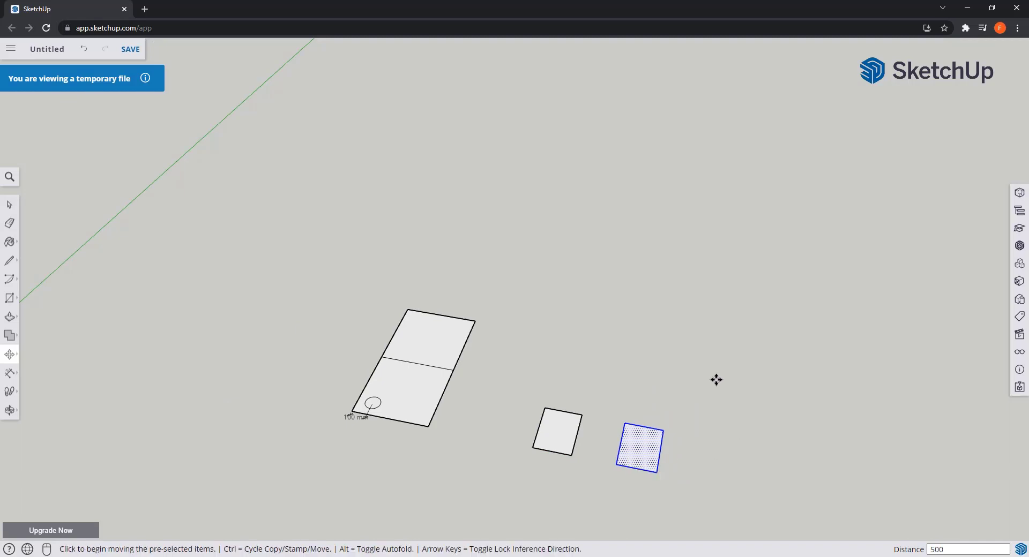
text(2x)
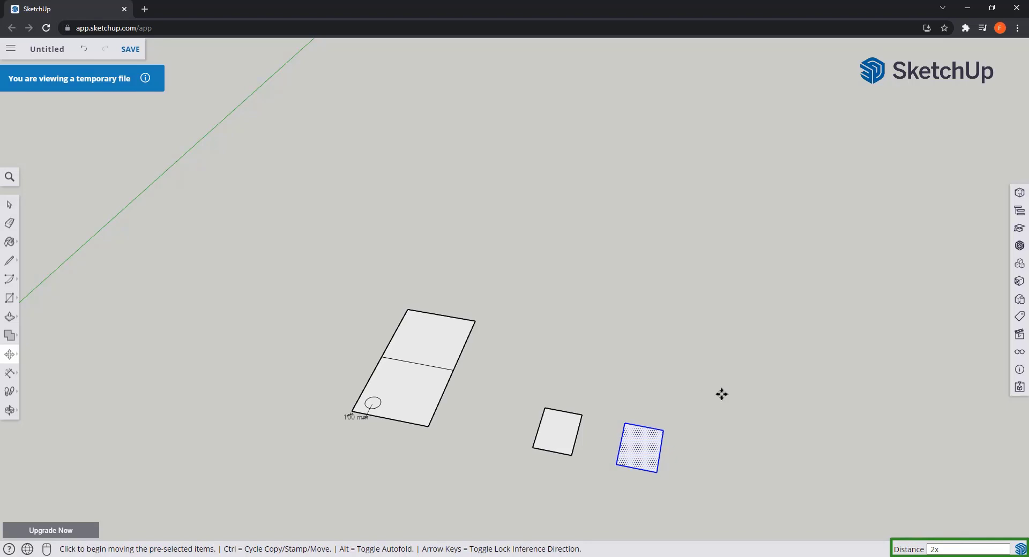
key(Return)
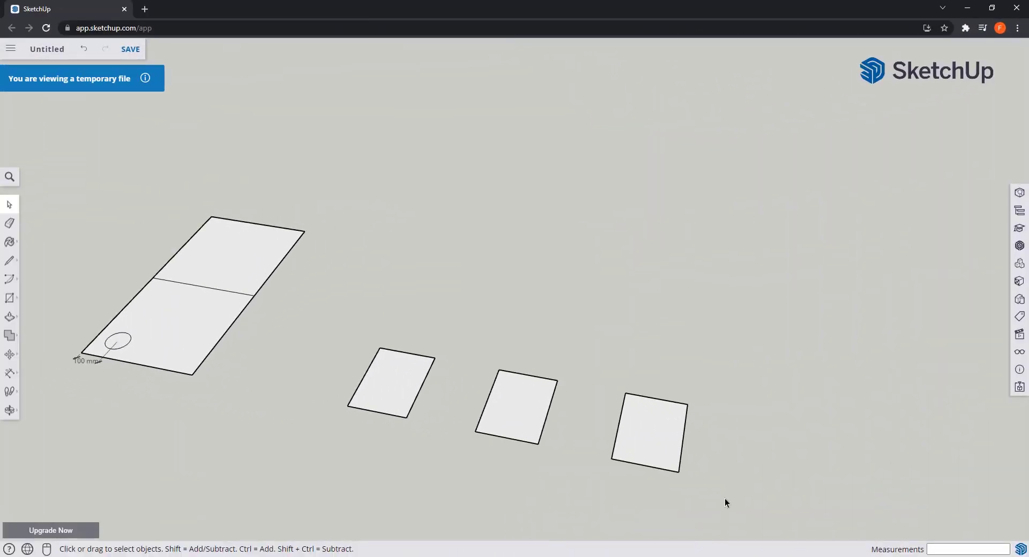
Step: Copy the row of three small rectangles 500 mm along the green axis and repeat the copy as a 4x array
drag(377, 330, 303, 323)
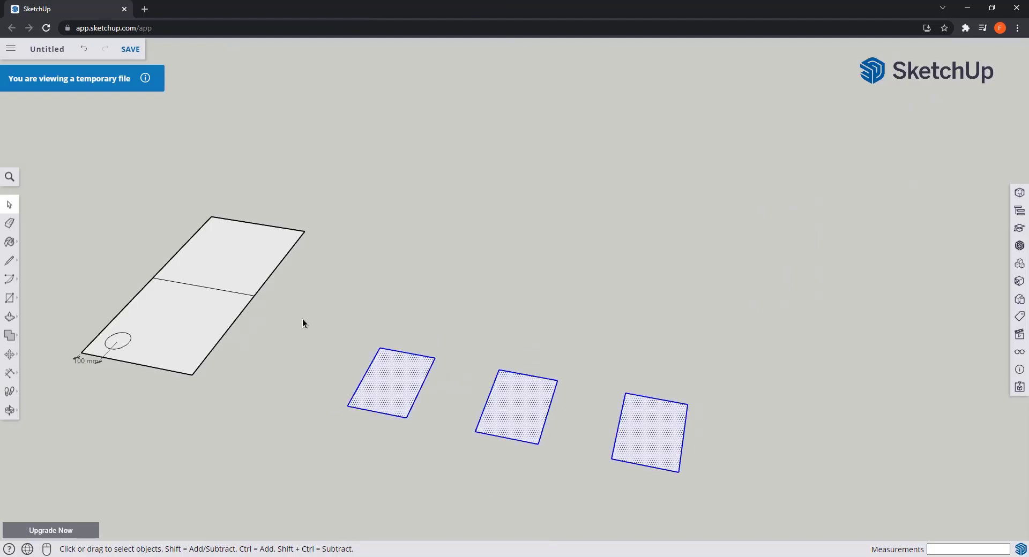
key(m)
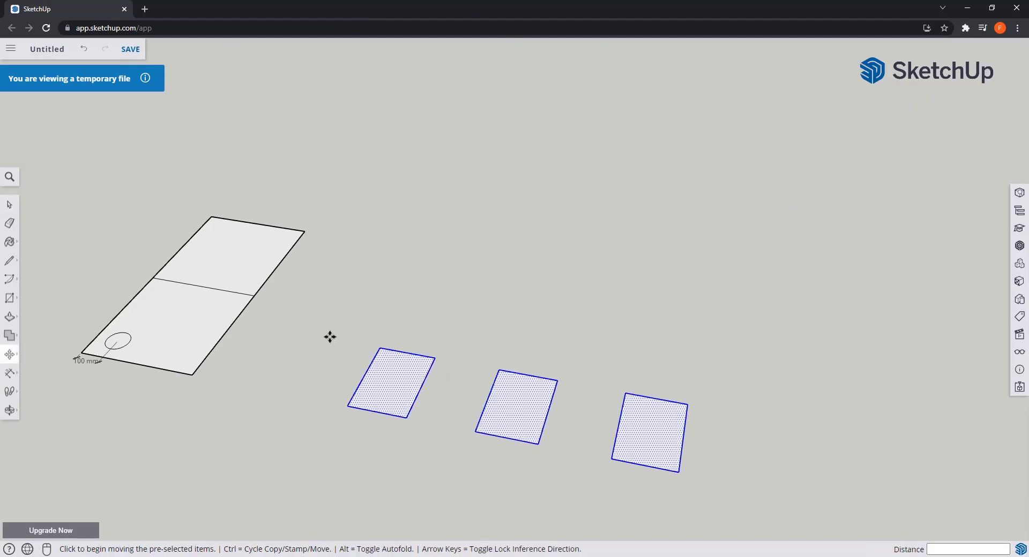
click(678, 471)
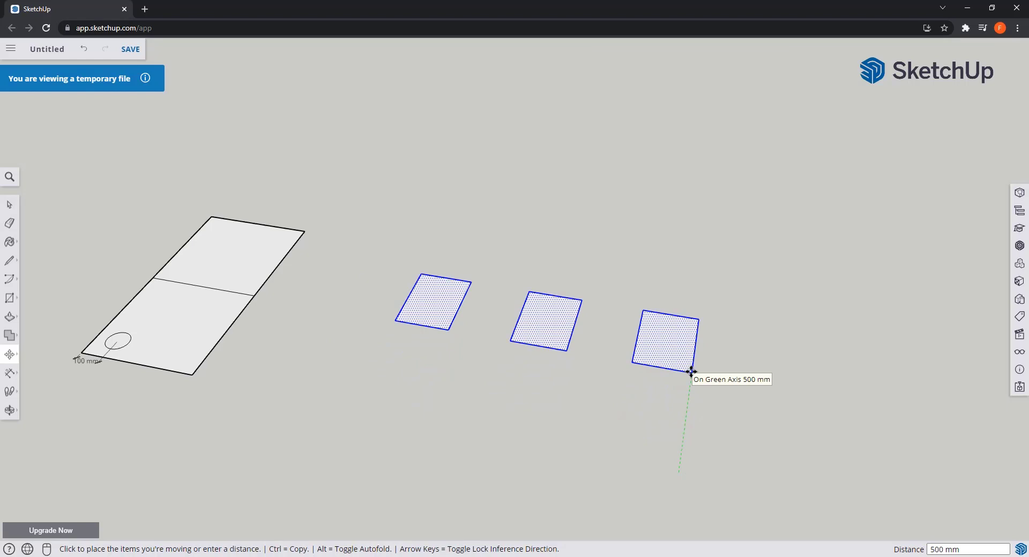
key(ctrl)
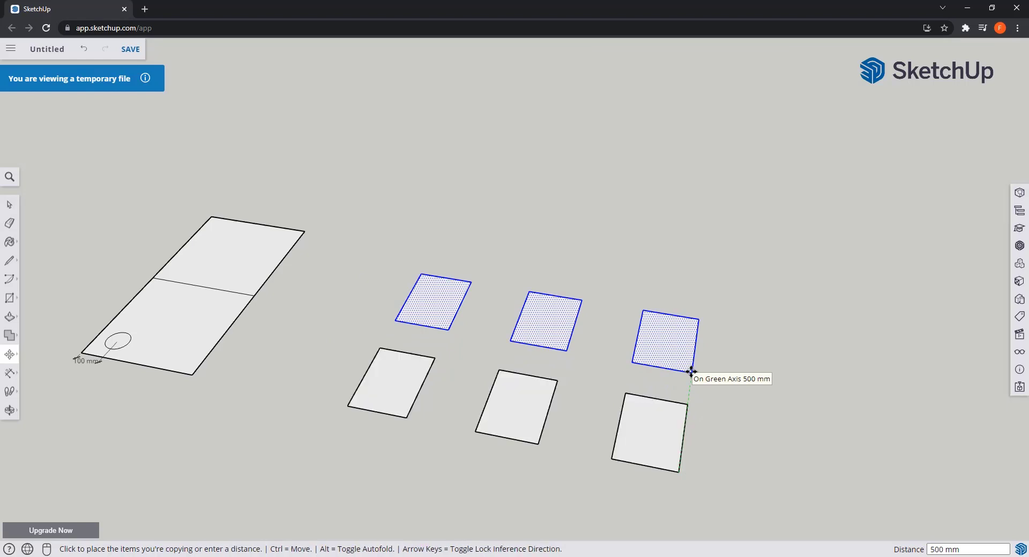
text(5)
key(Return)
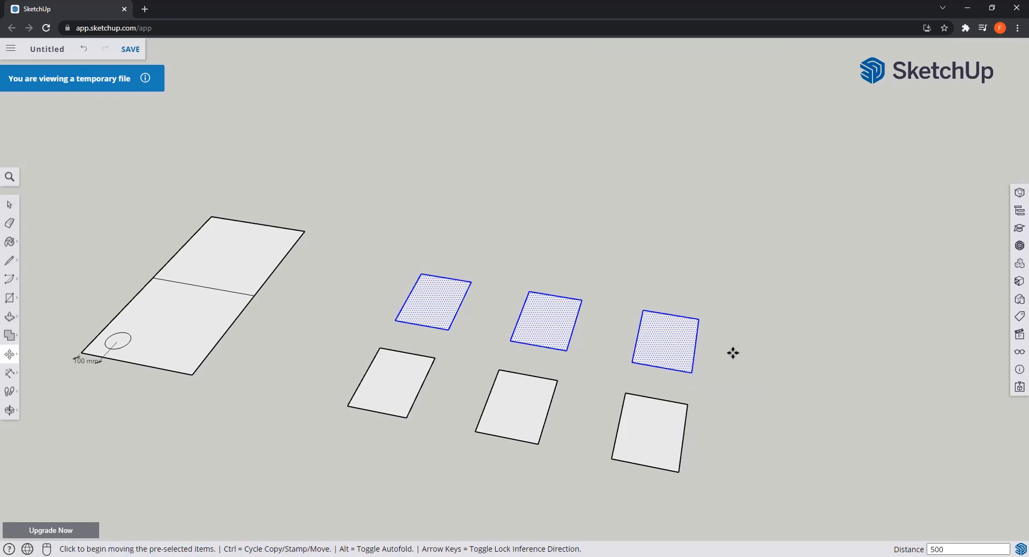
text(4x)
key(Return)
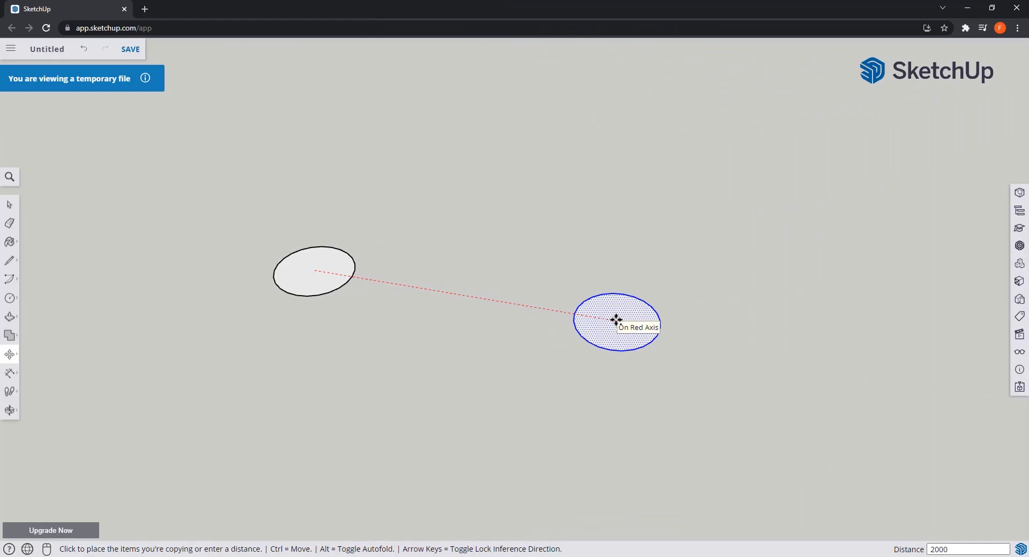
Step: Place the circle's copy 2000 mm along the red axis and divide the distance between the two circles with a /4 array
key(Return)
scroll(542, 320, down, 2)
scroll(764, 352, up, 2)
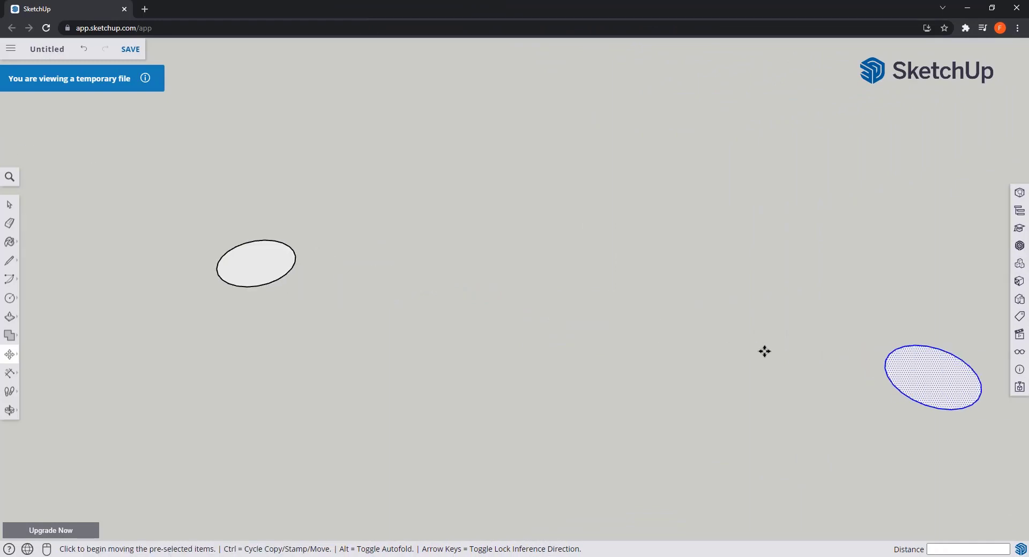
middle_drag(765, 352, 696, 343)
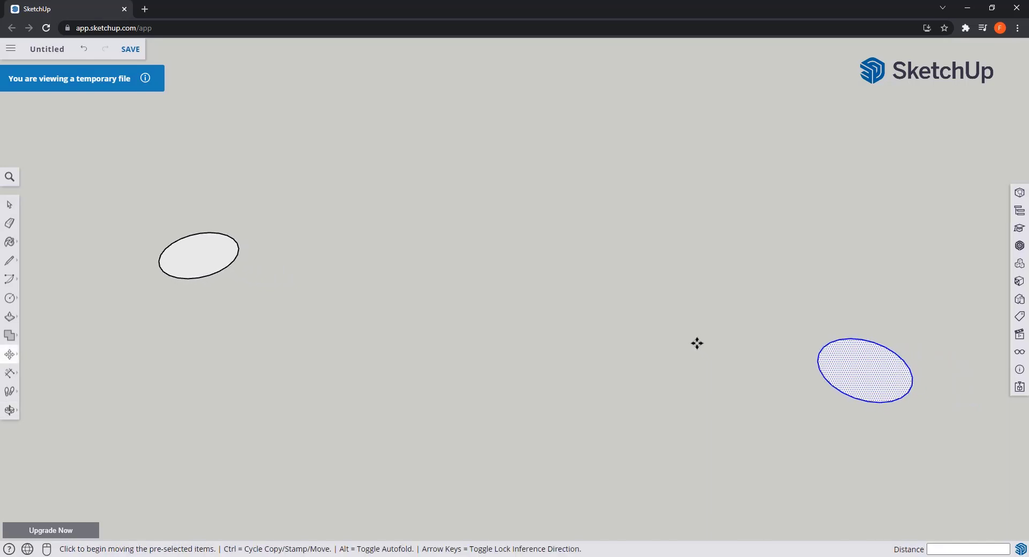
text(/4)
key(Return)
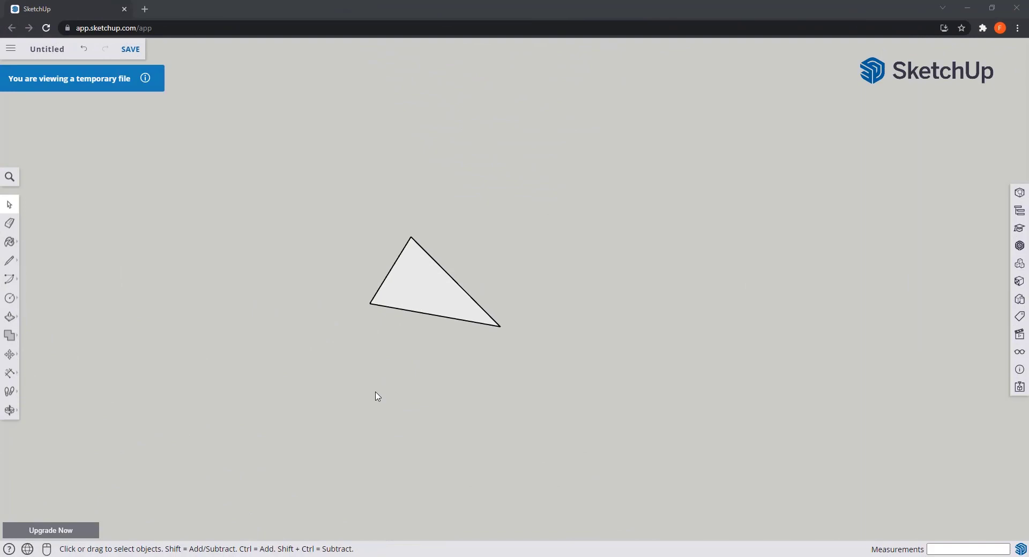
Step: Rotate the whole triangle about 49 degrees around its right-angle corner, starting from its red-axis edge, and undo the rotation
drag(569, 386, 320, 219)
click(9, 355)
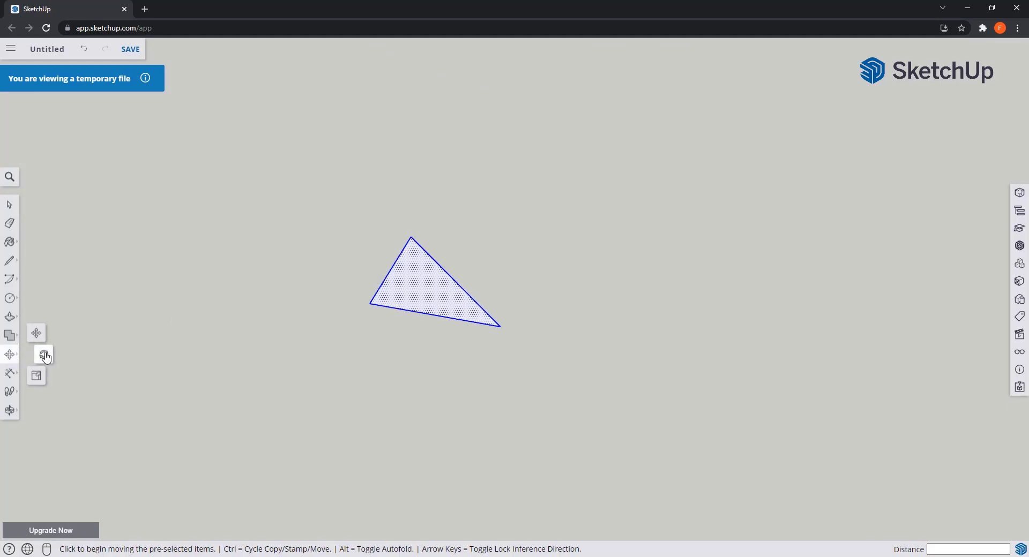
click(45, 356)
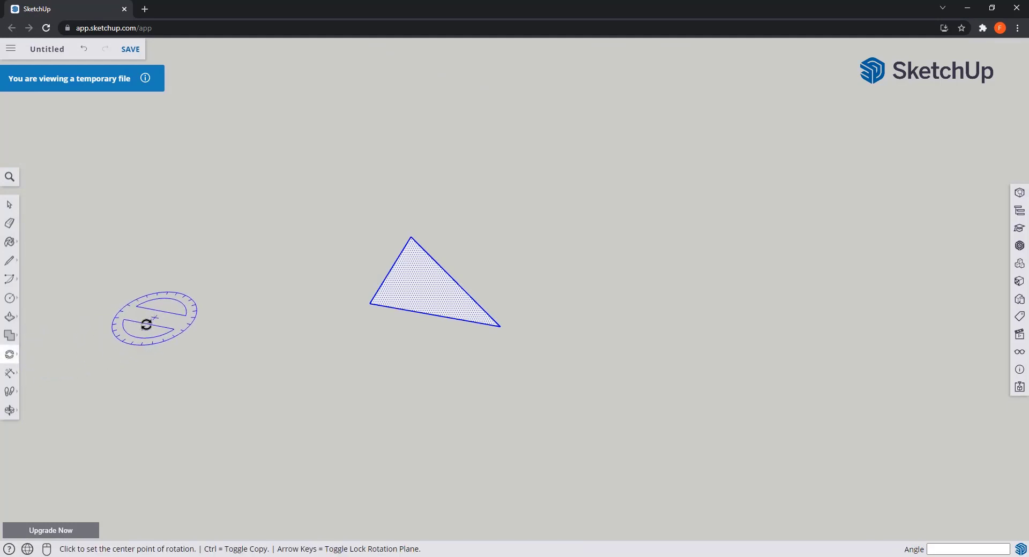
click(370, 303)
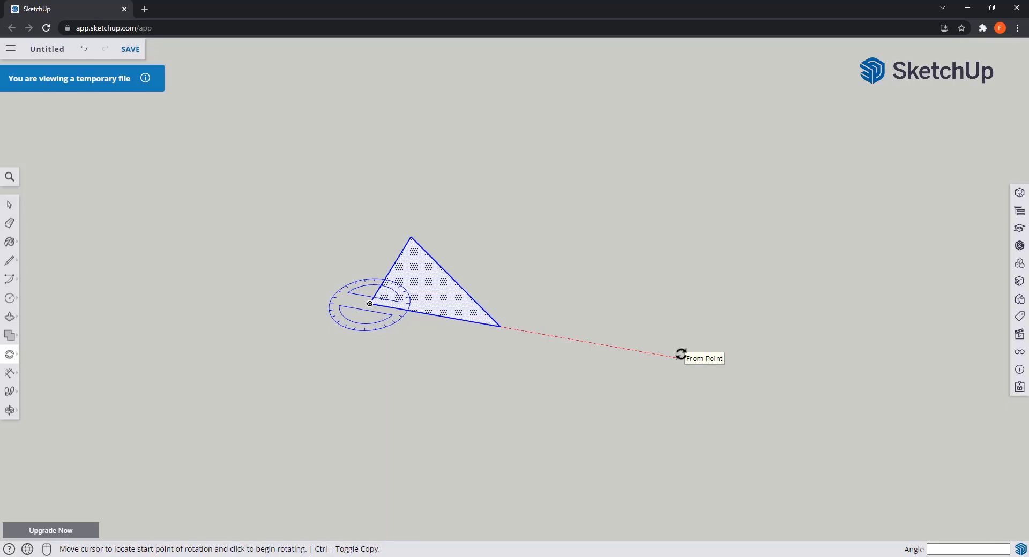
click(679, 355)
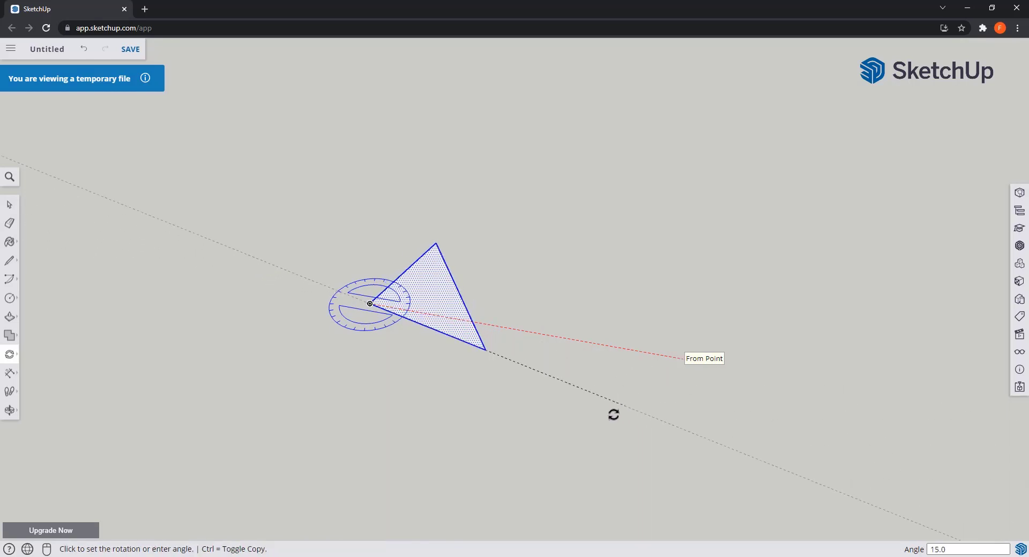
click(457, 475)
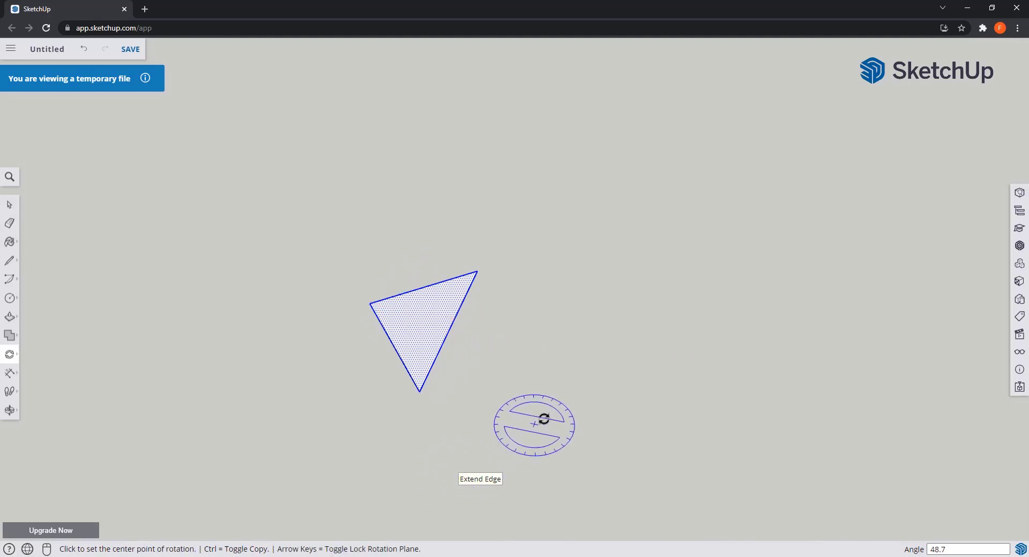
key(ctrl+z)
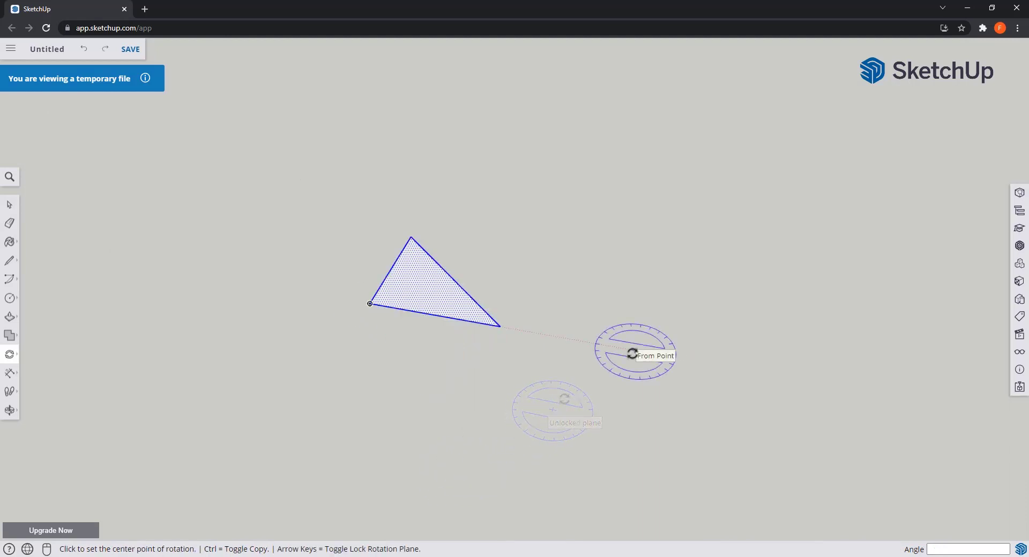
Step: Rotate the triangle 90 degrees around its right-angle corner, from the green axis direction onto the red axis
click(370, 304)
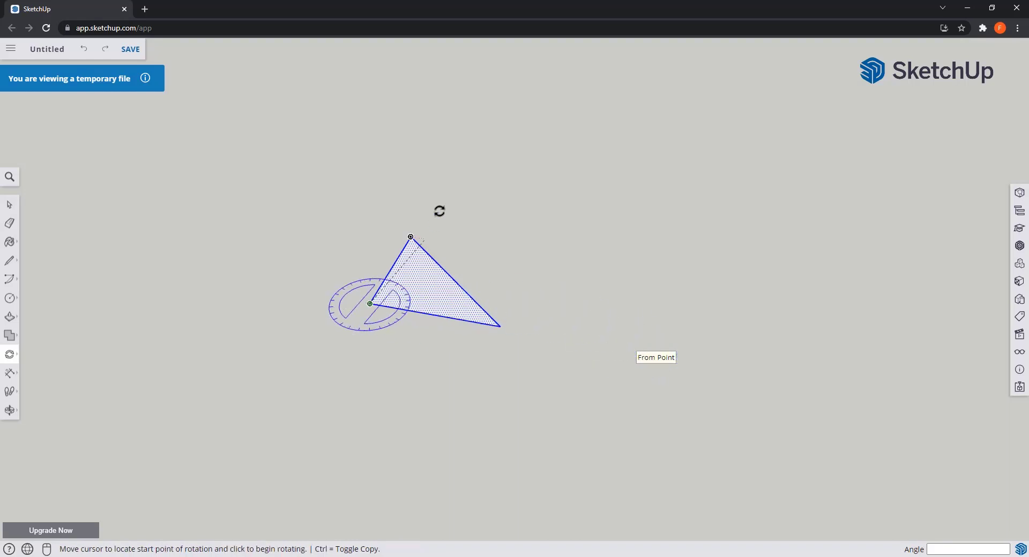
click(449, 163)
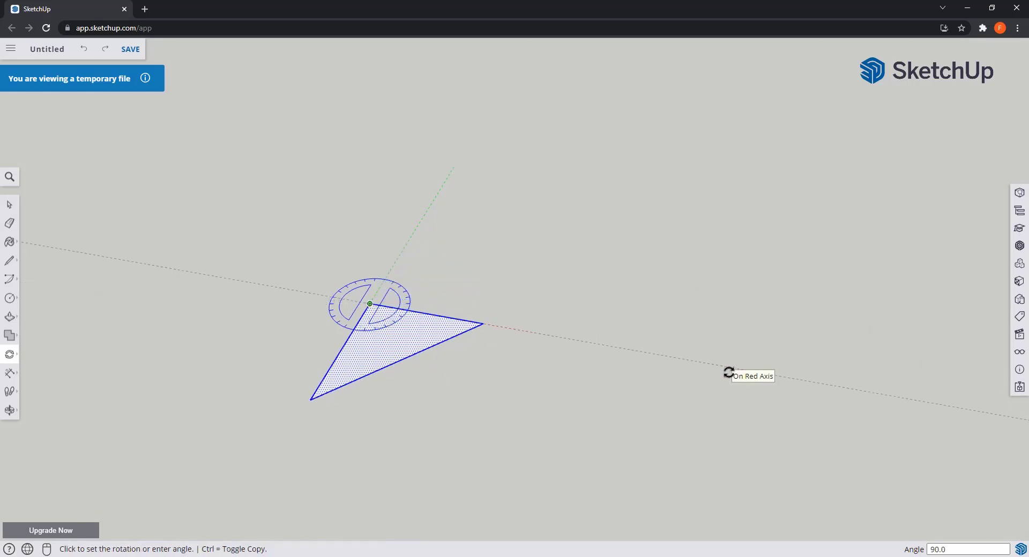
click(728, 372)
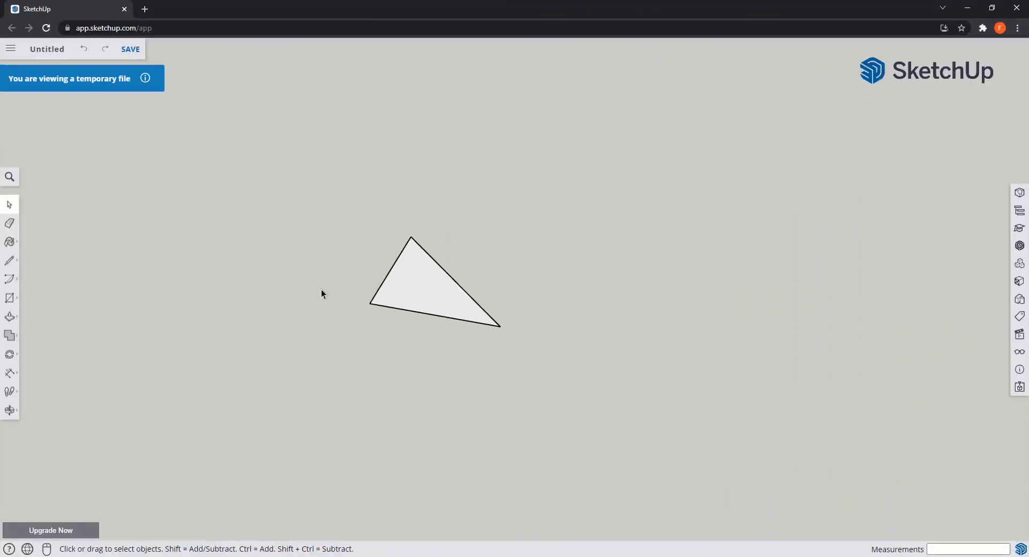
Step: Draw an upright rectangular face about 521 mm high on the triangle's green-axis edge with the Line tool
key(l)
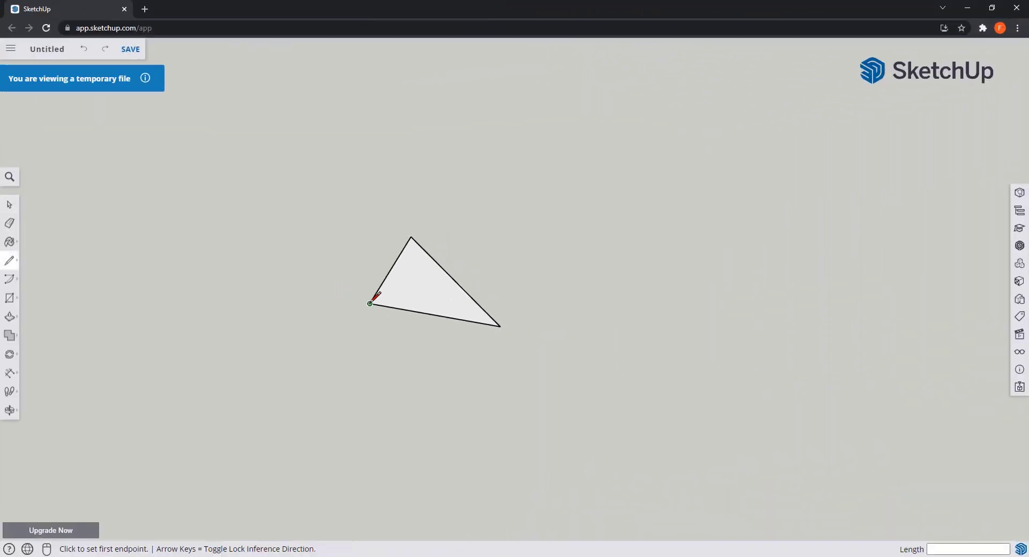
click(370, 303)
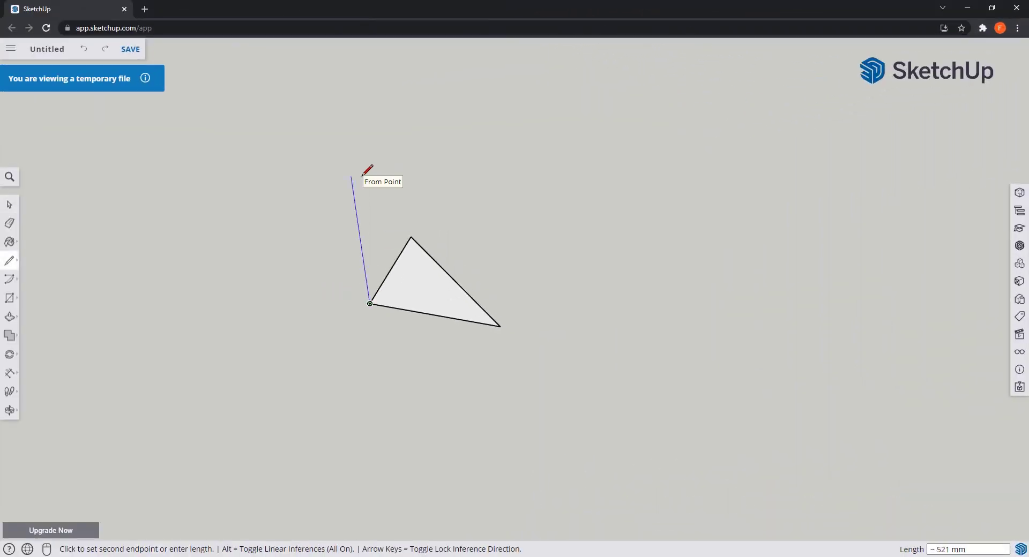
click(351, 176)
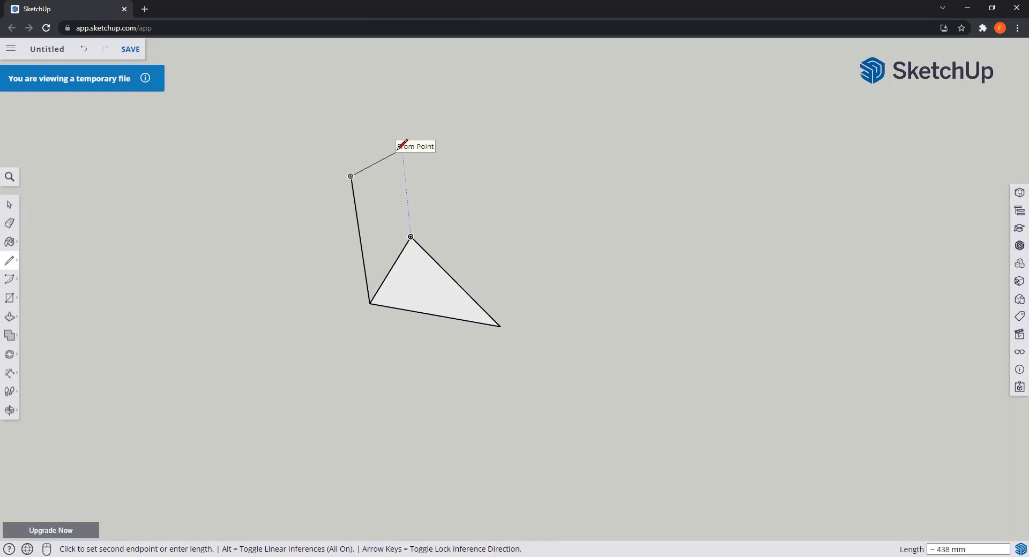
key(Left)
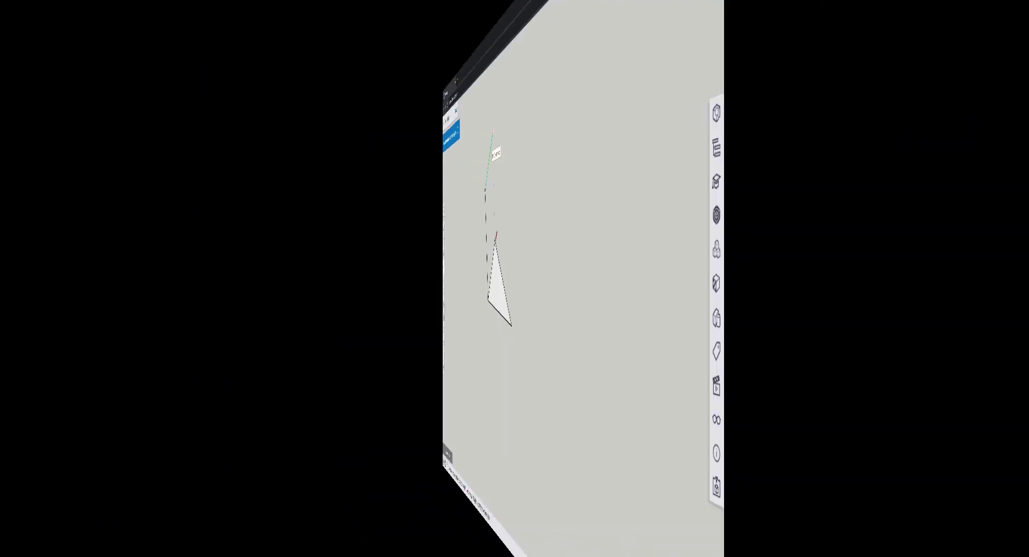
click(410, 236)
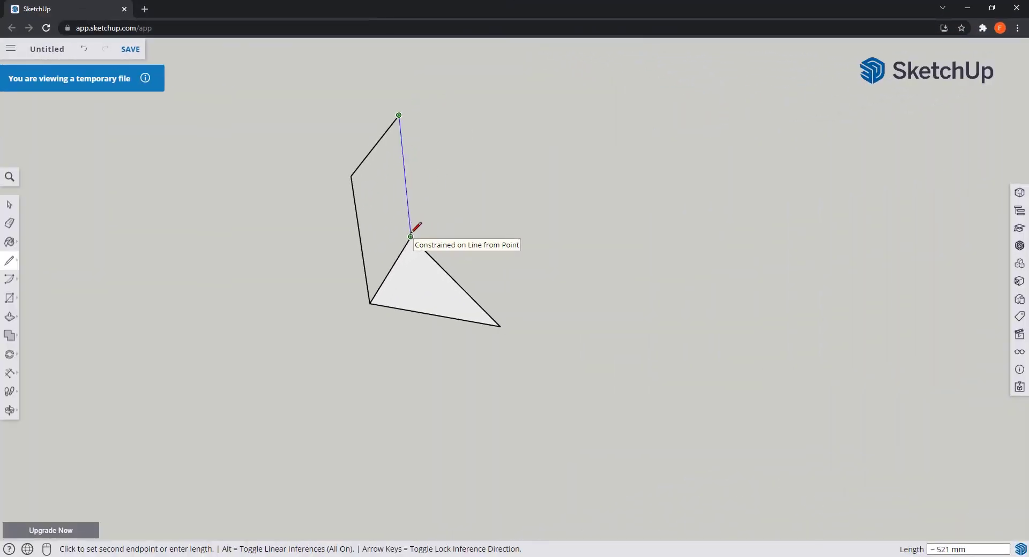
click(411, 236)
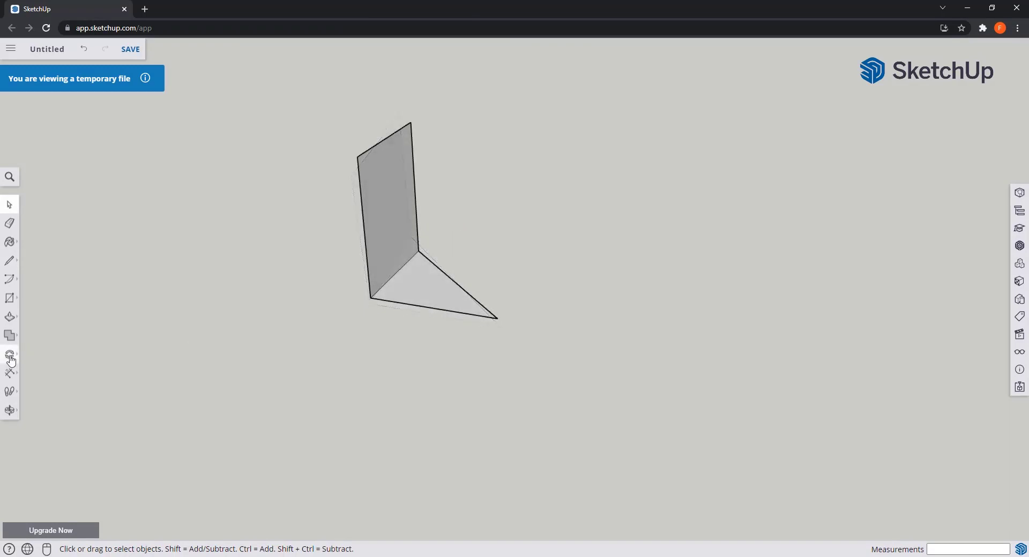
Step: Rotate the triangle and upright face together around their shared edge's midpoint, with the rotation plane locked to the green axis, starting from the red direction
click(11, 358)
click(44, 354)
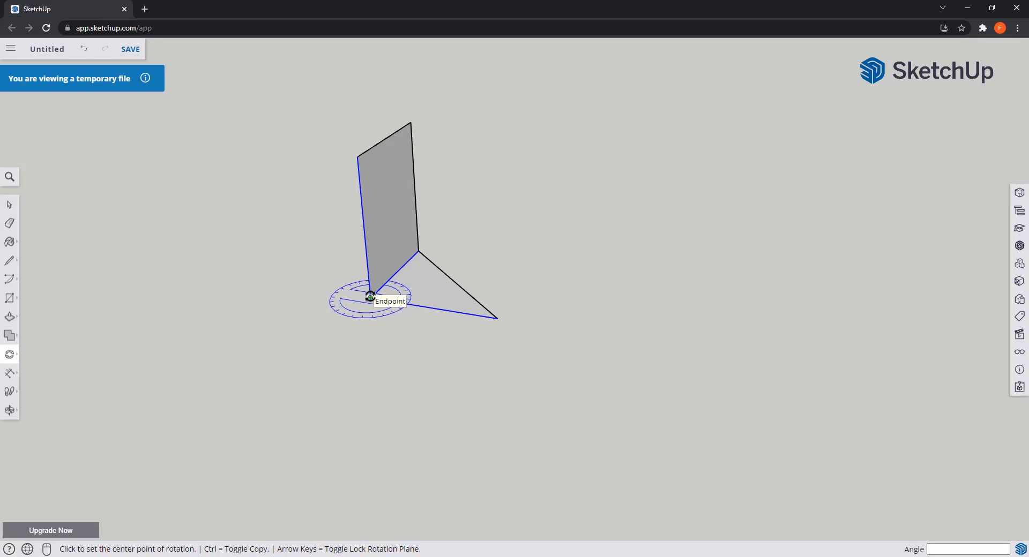
click(43, 355)
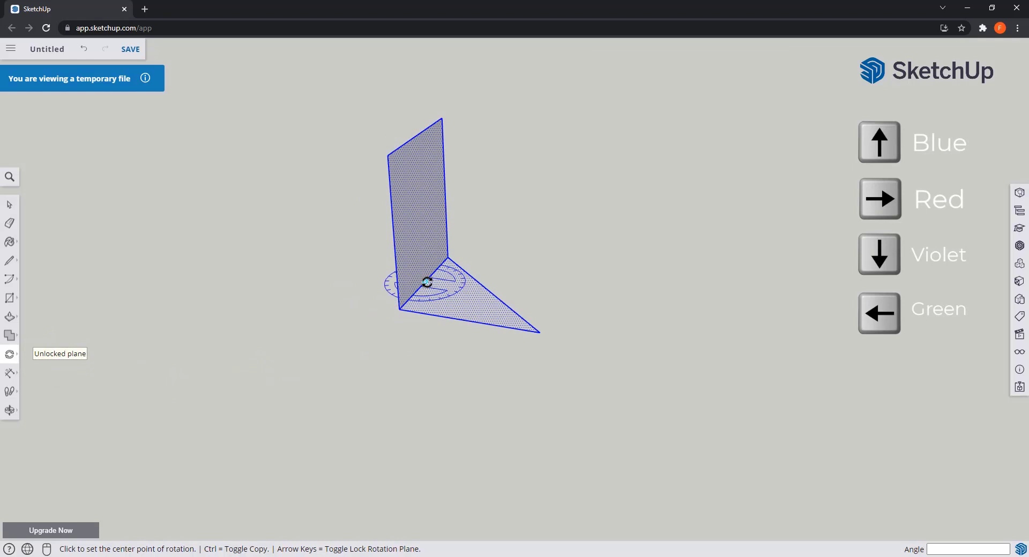
key(Right)
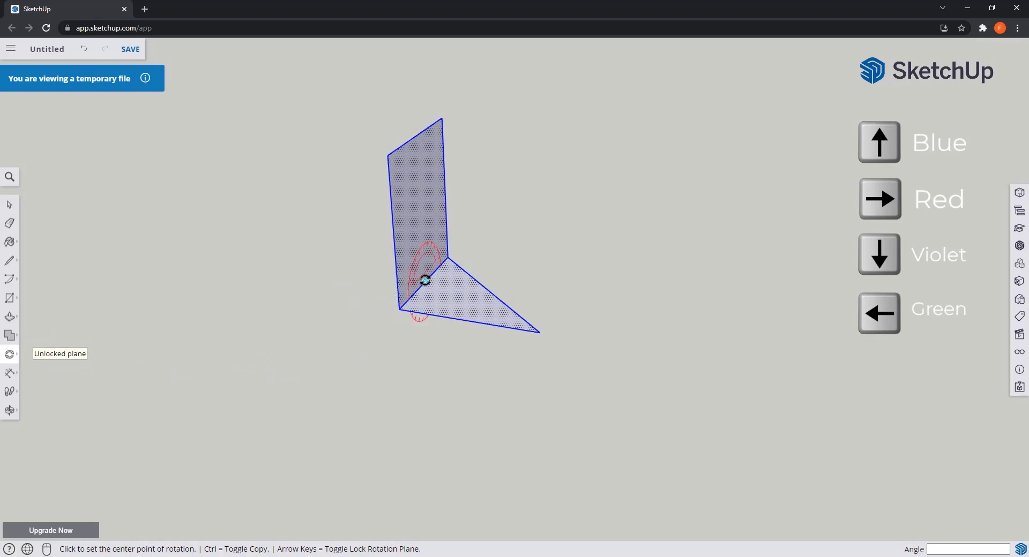
scroll(425, 280, up, 2)
key(Down)
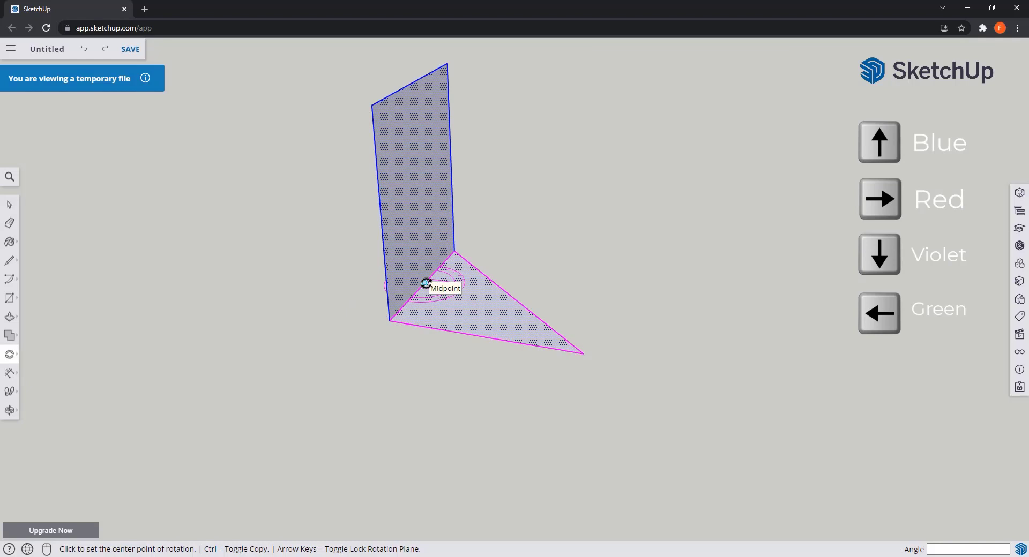
key(Left)
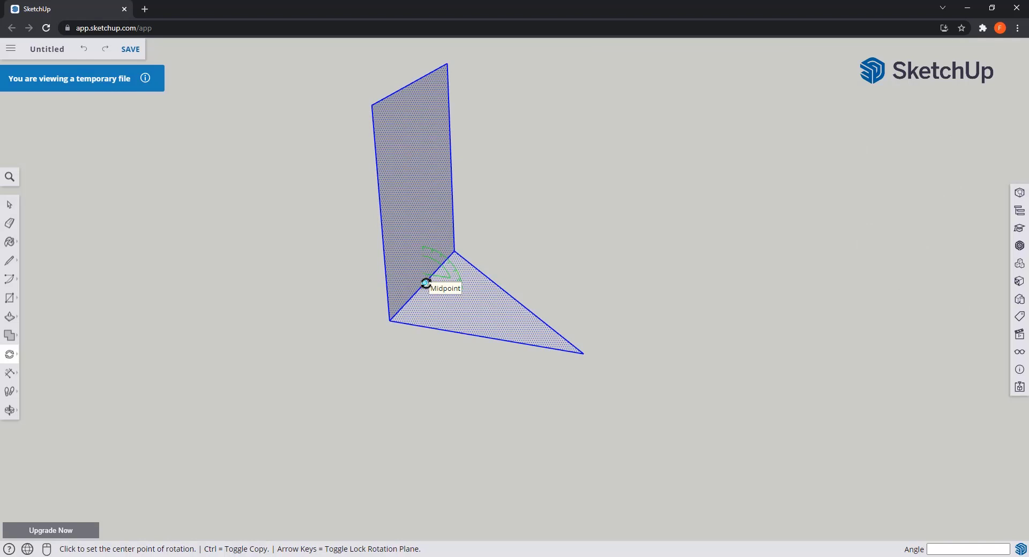
click(425, 283)
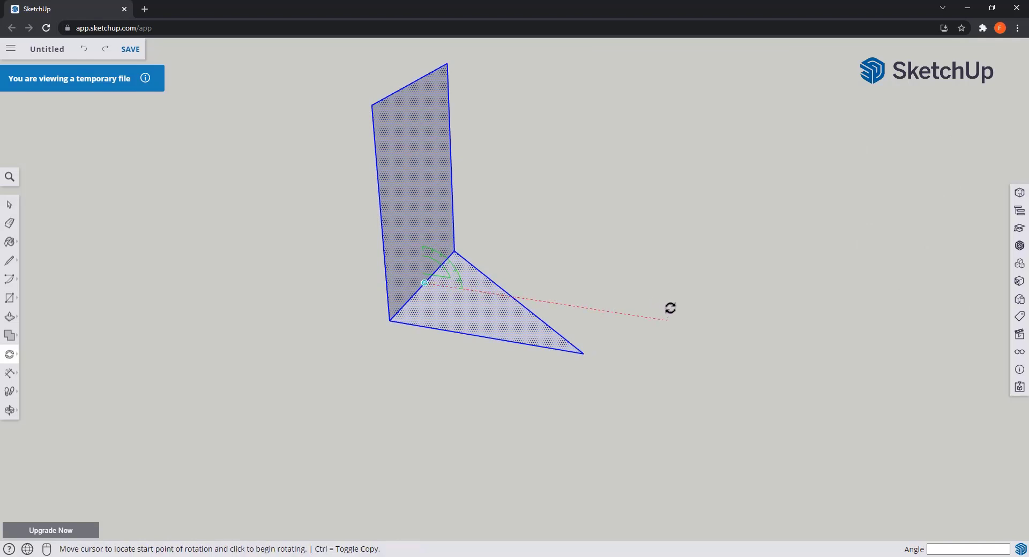
click(685, 323)
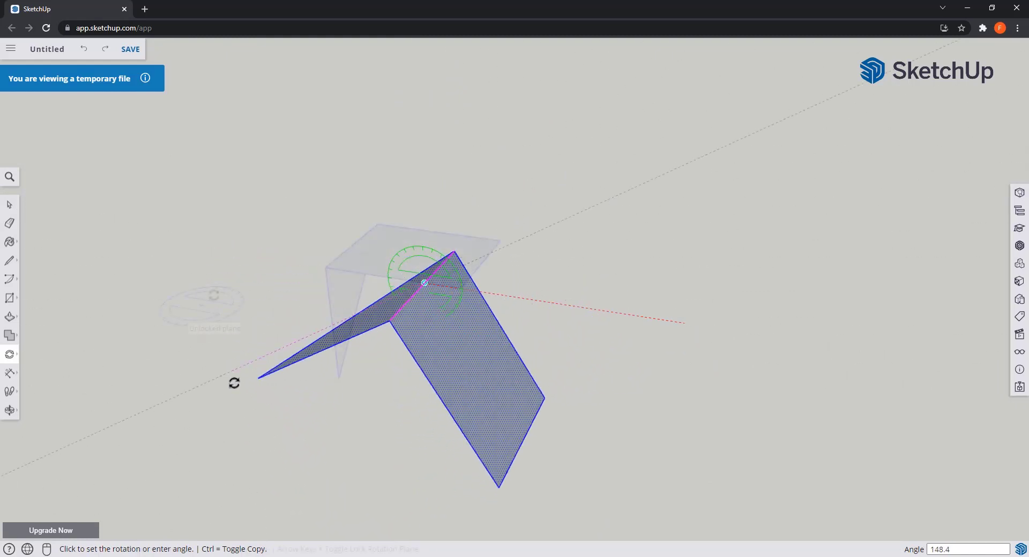
key(Escape)
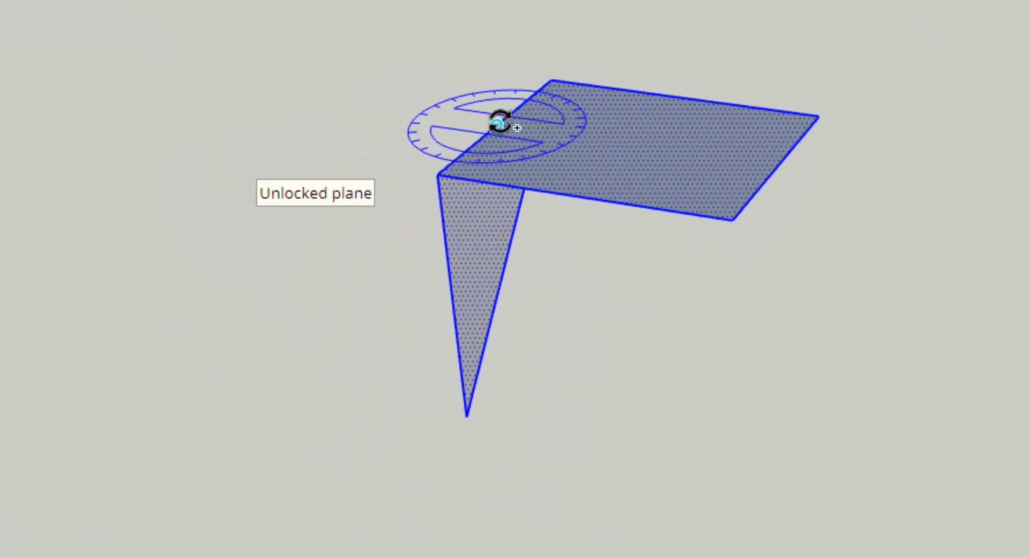
Step: Start a rotated copy of both joined faces around a center outside them, in line with the shared edge's midpoint along the red axis
click(498, 125)
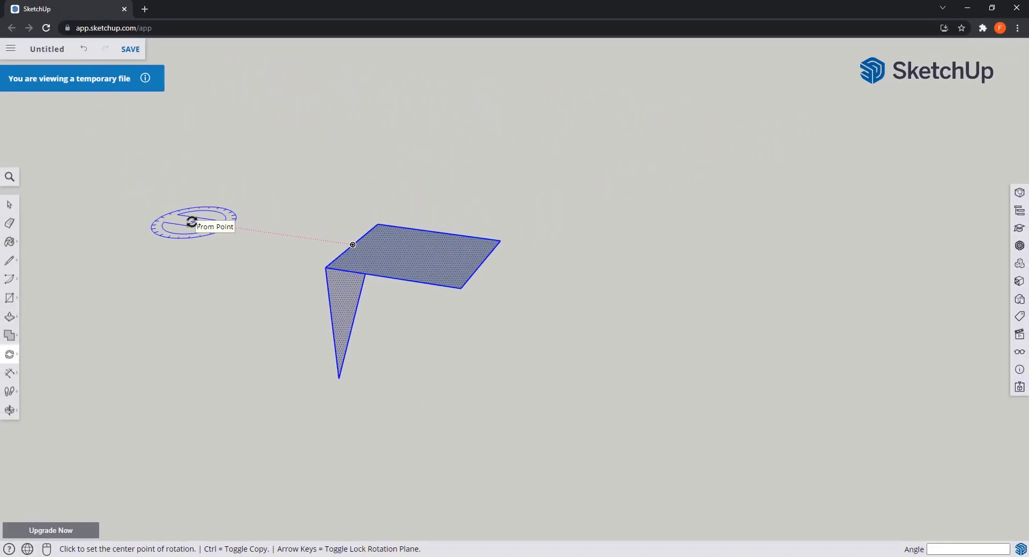
click(191, 221)
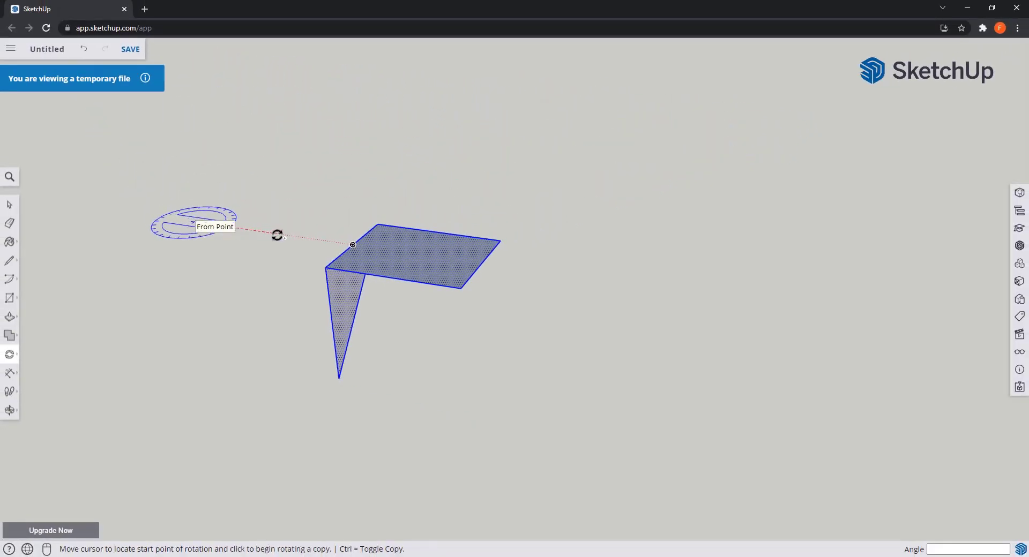
click(277, 235)
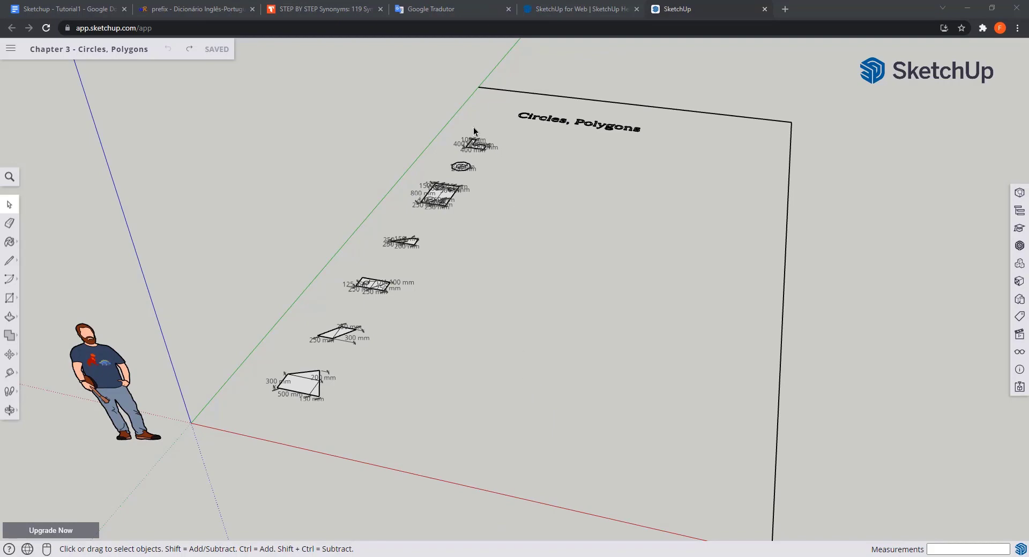
Step: Select the whole L-shaped face with its dimensions and copy it about 767 mm along the red axis from its near corner
scroll(474, 132, up, 10)
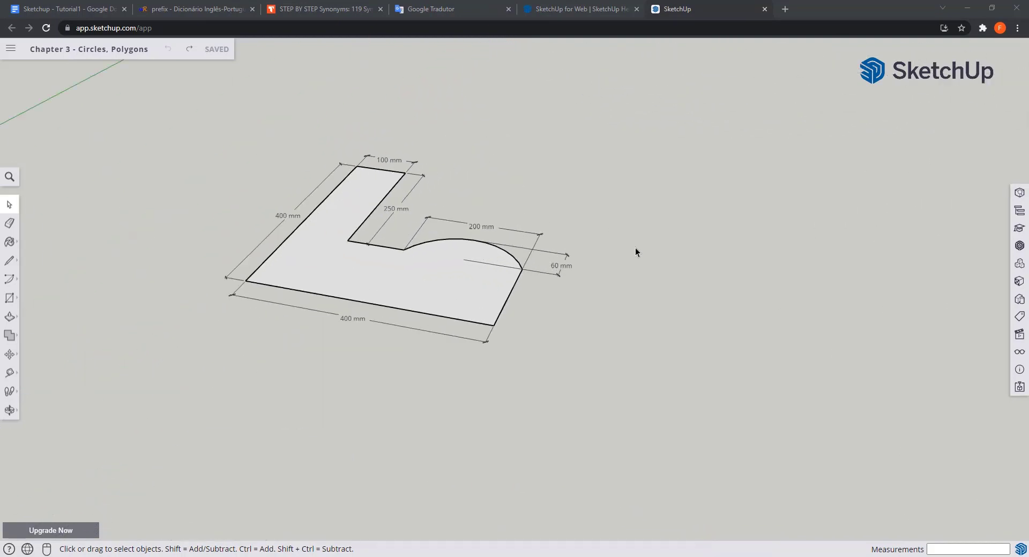
drag(271, 157, 171, 119)
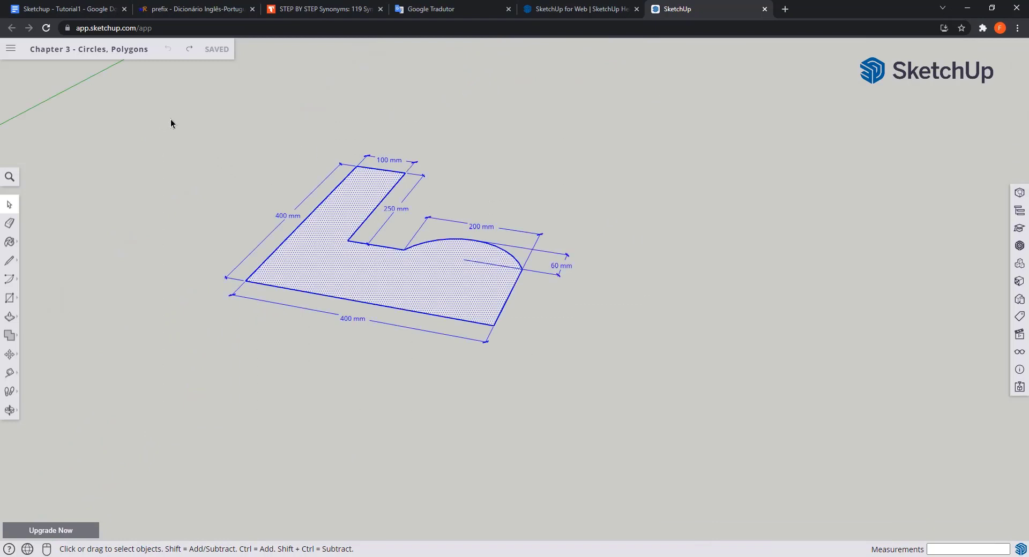
click(10, 354)
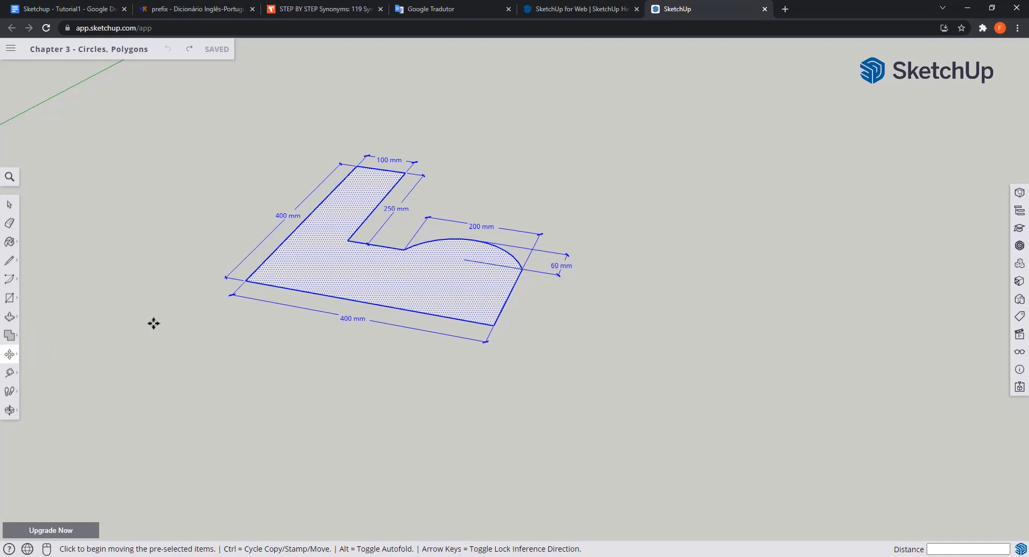
key(ctrl)
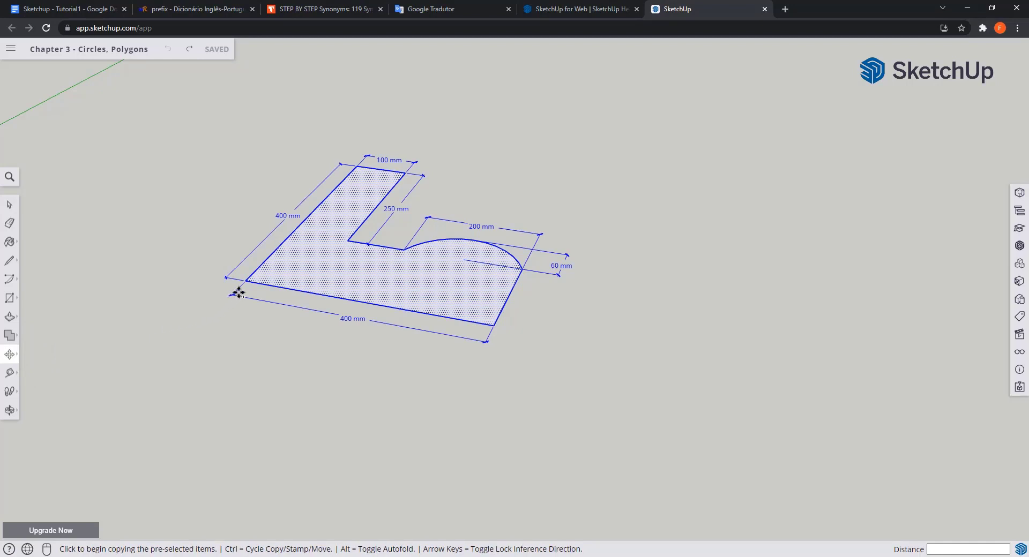
click(247, 281)
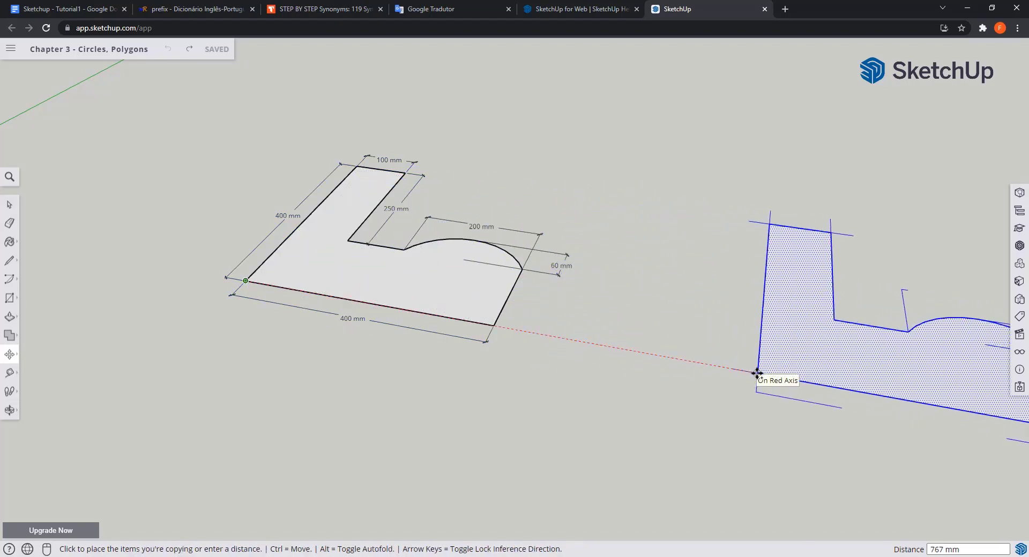
click(757, 373)
scroll(491, 320, down, 3)
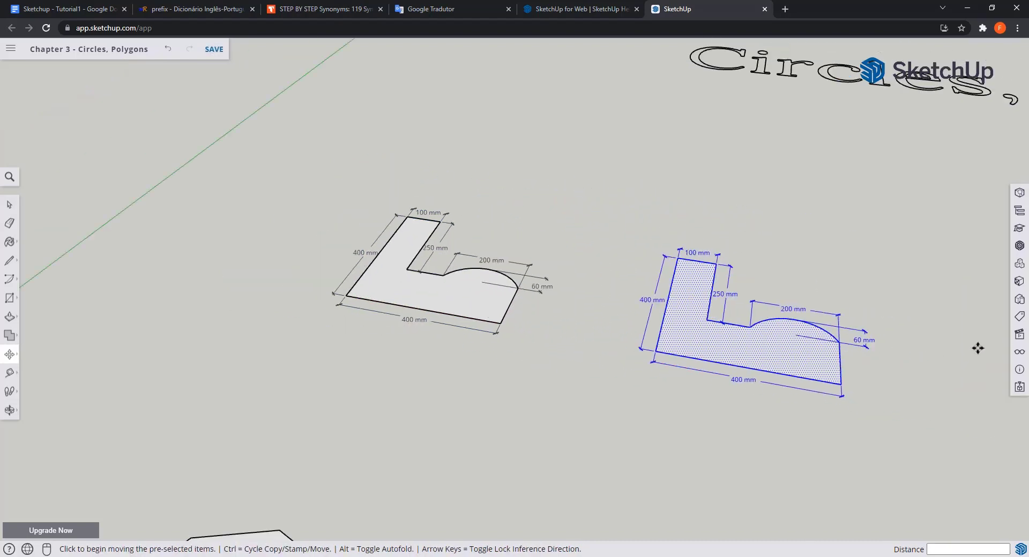
scroll(666, 299, down, 2)
scroll(822, 307, up, 4)
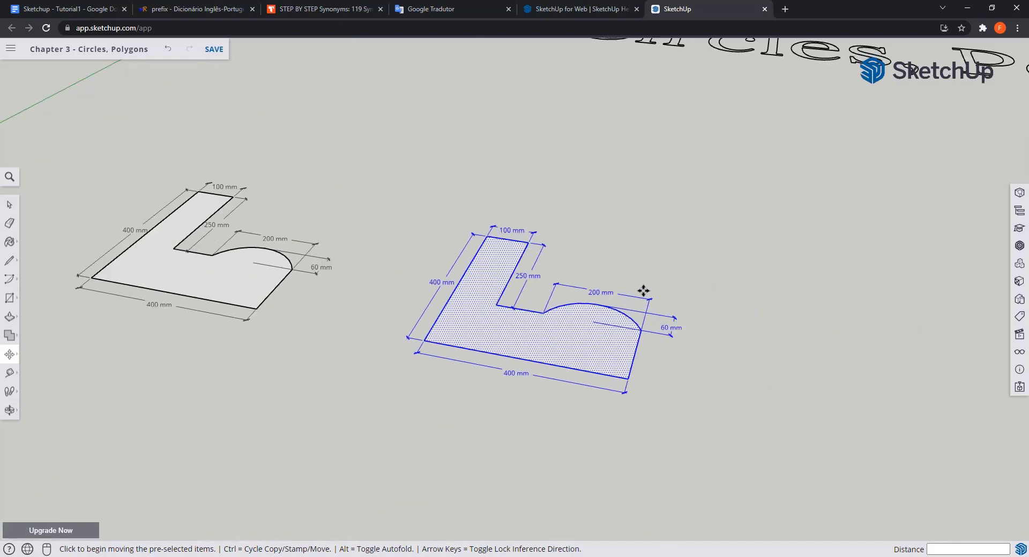
key(space)
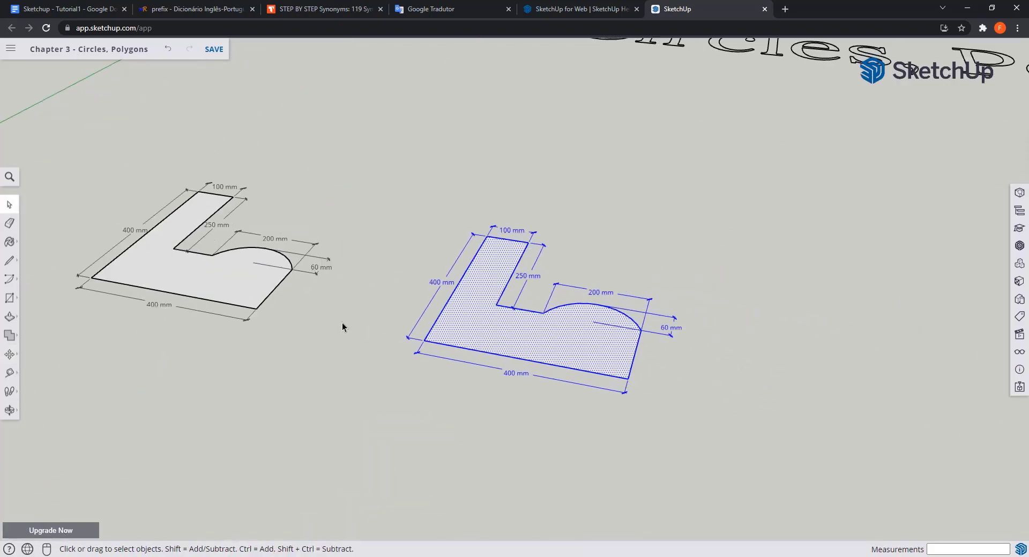
Step: Scale the copied L-shaped face and its dimensions uniformly by a factor of 2 from the far corner beside the arc
click(10, 354)
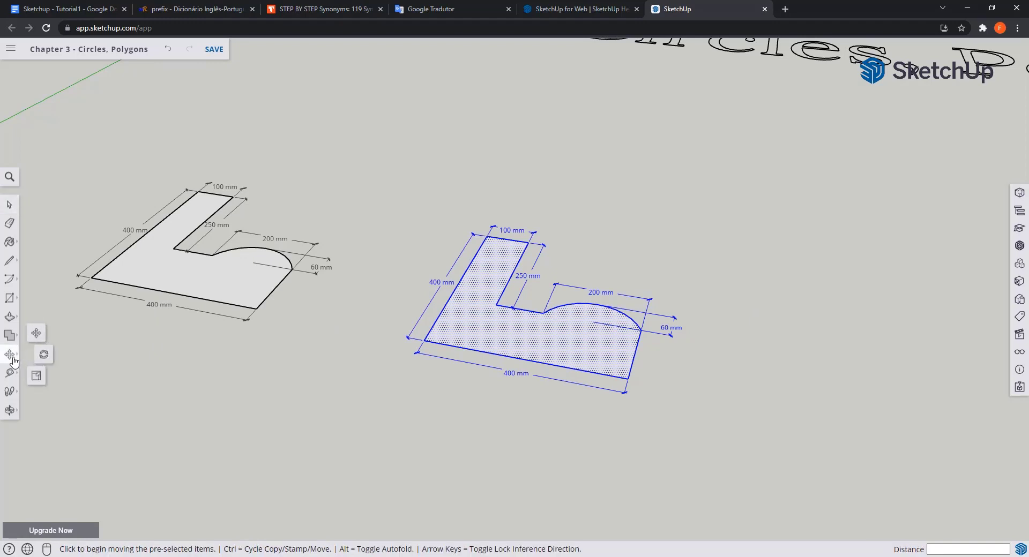
click(36, 377)
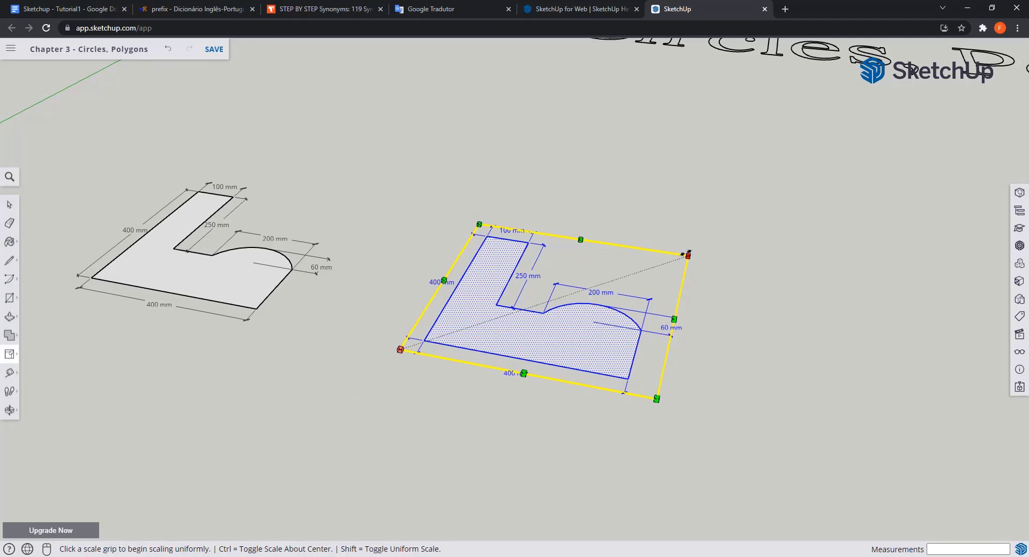
click(689, 255)
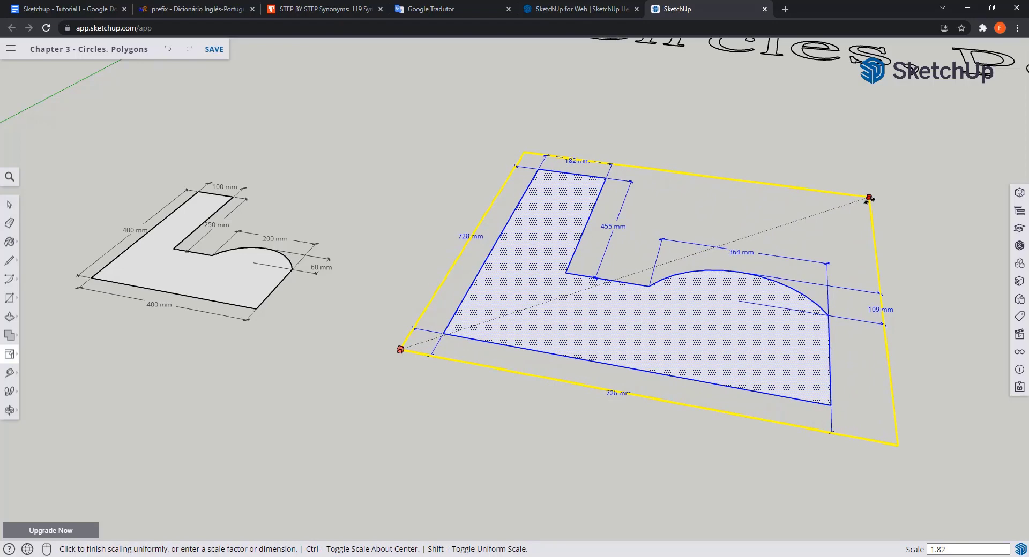
text(2)
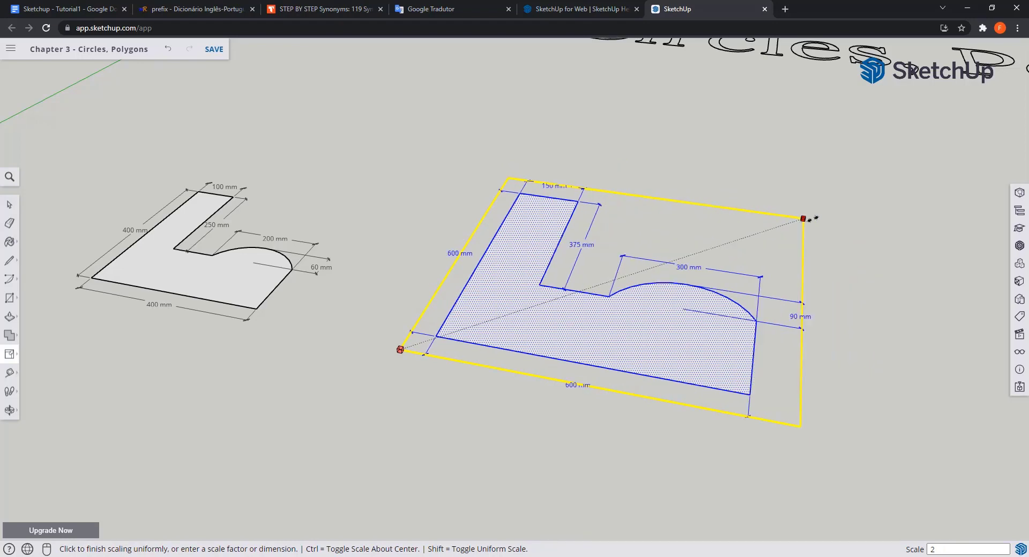
key(Return)
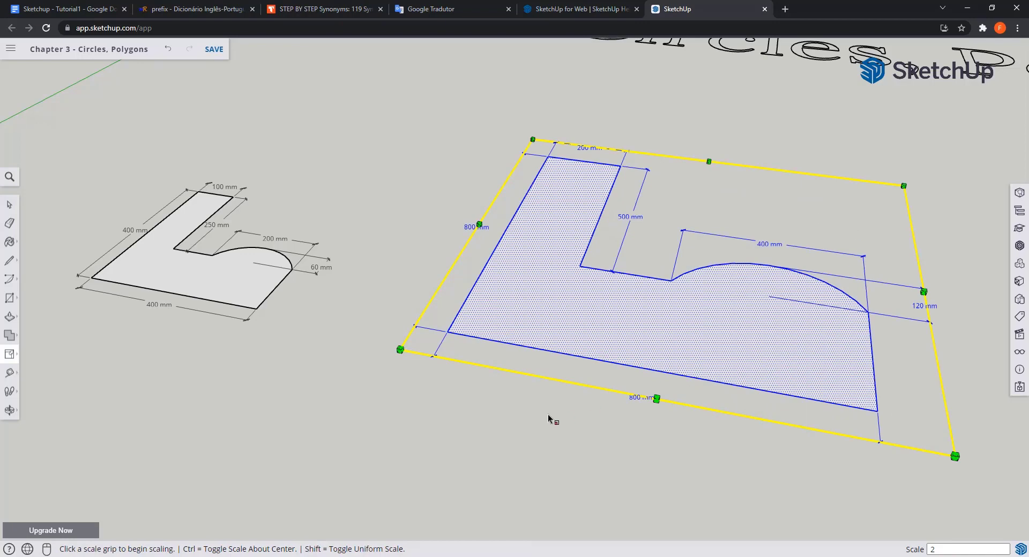
key(space)
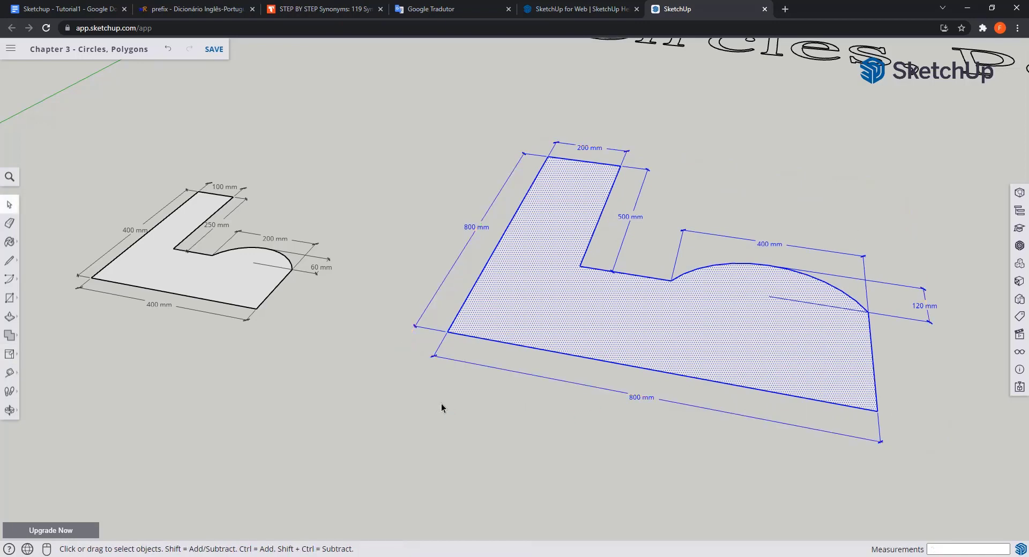
middle_drag(452, 233, 447, 278)
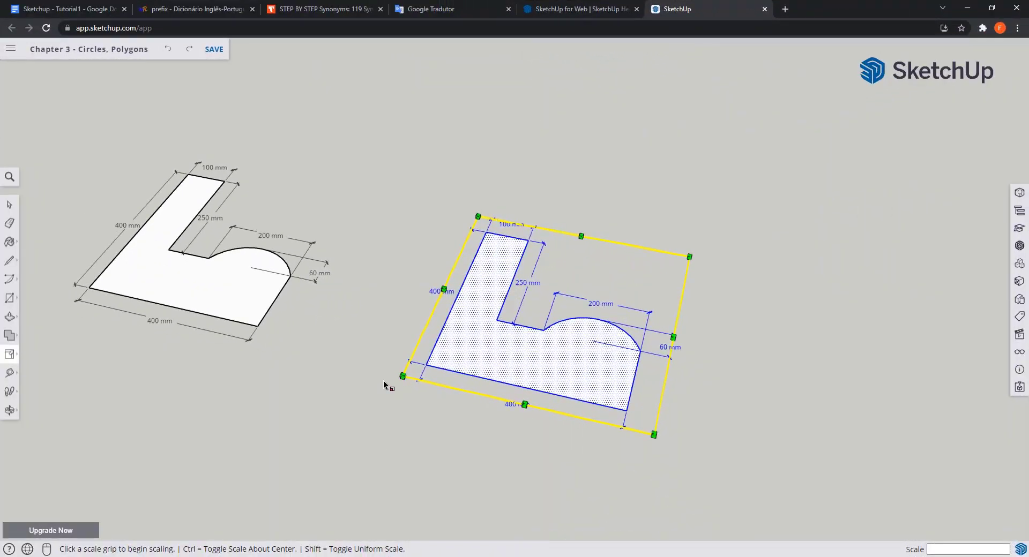
click(403, 376)
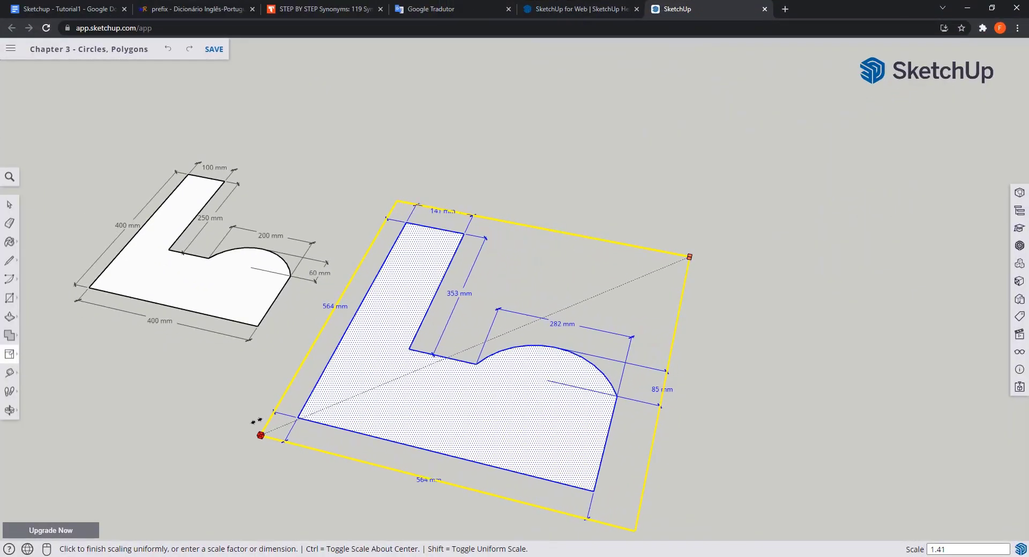
key(Escape)
click(477, 223)
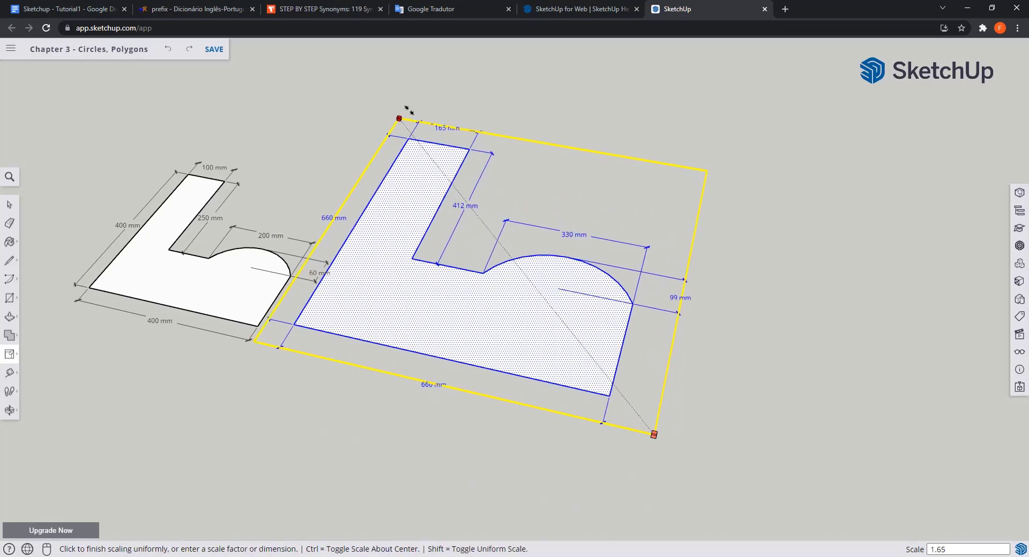
key(Escape)
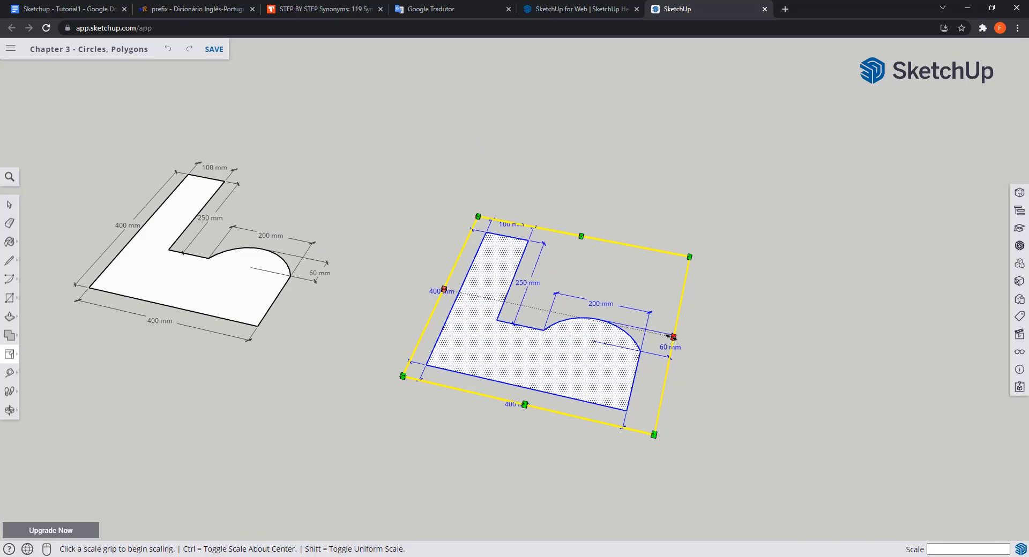
Step: Stretch the copied L-shaped face by a factor of 2 along the red axis only and undo that scaling
click(674, 336)
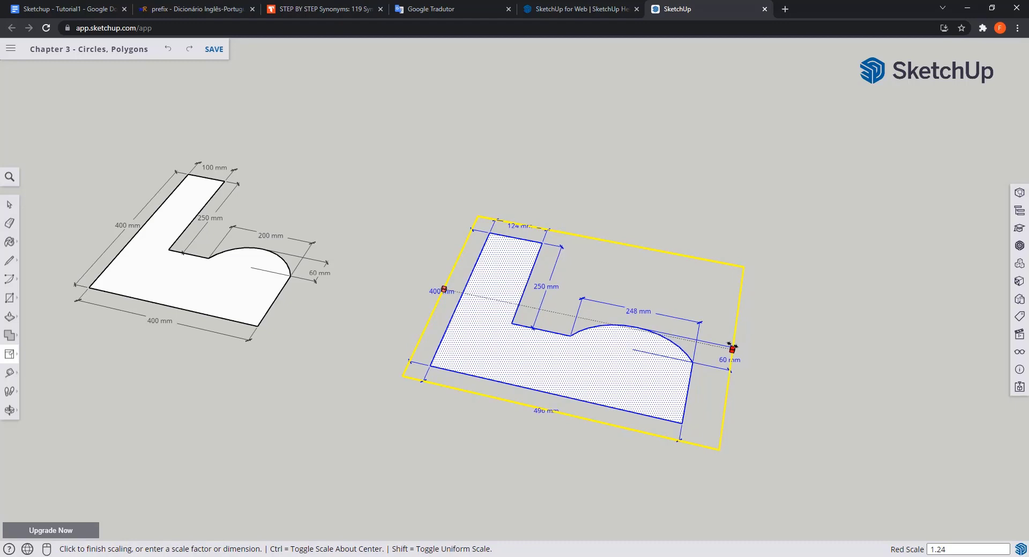
text(2)
key(Return)
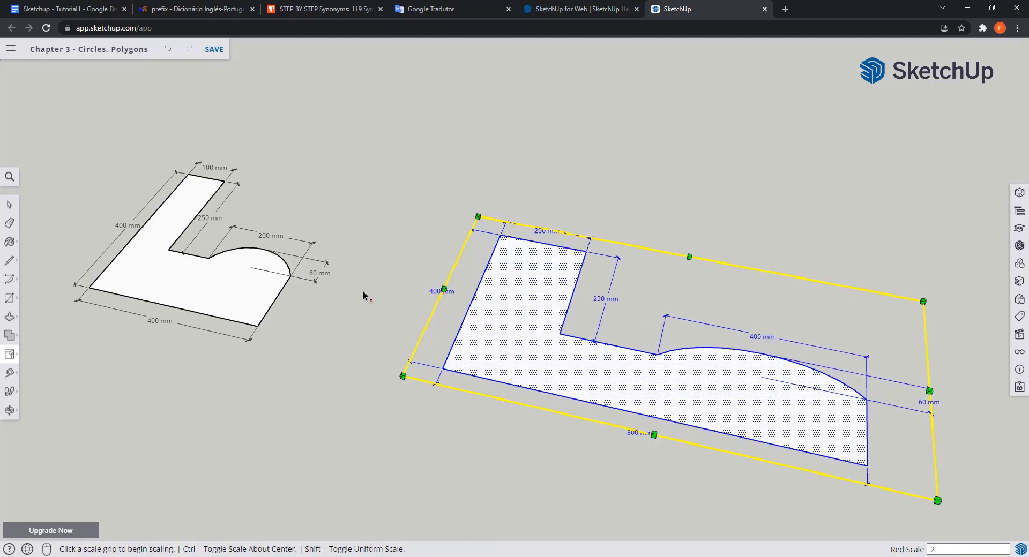
middle_drag(370, 281, 375, 309)
key(ctrl+z)
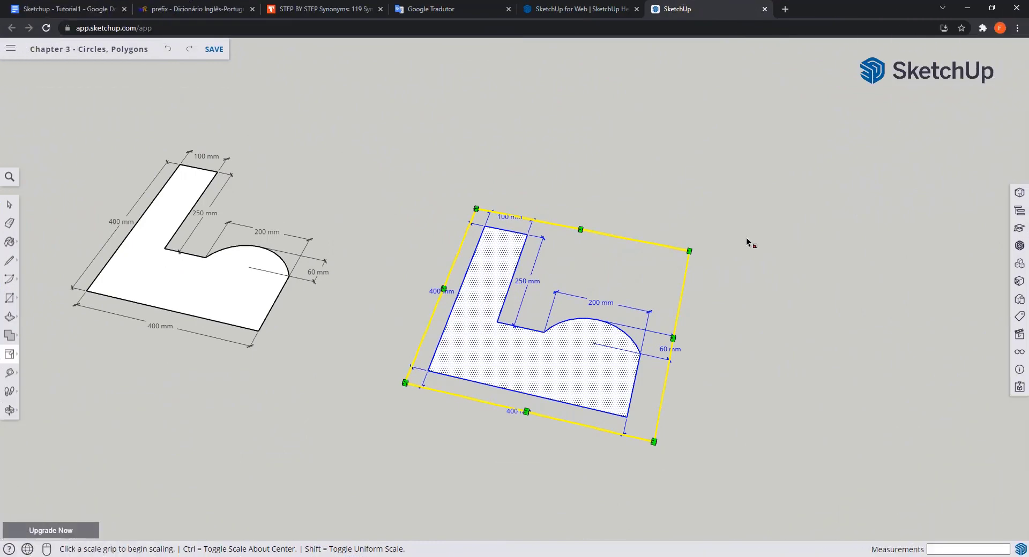
Step: Start scaling the copied face about its center from the red-axis side grip, with uniform scaling toggled on
key(ctrl)
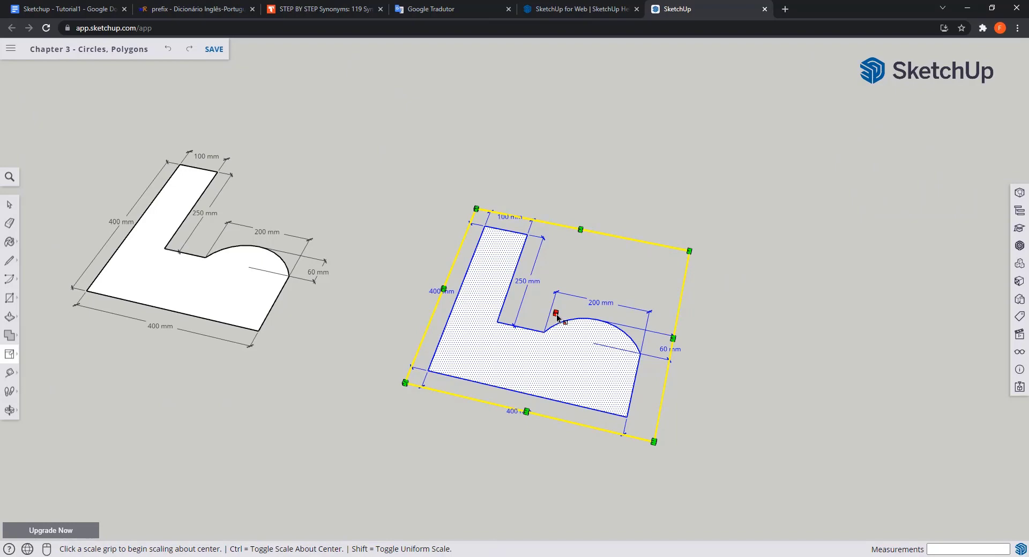
click(690, 249)
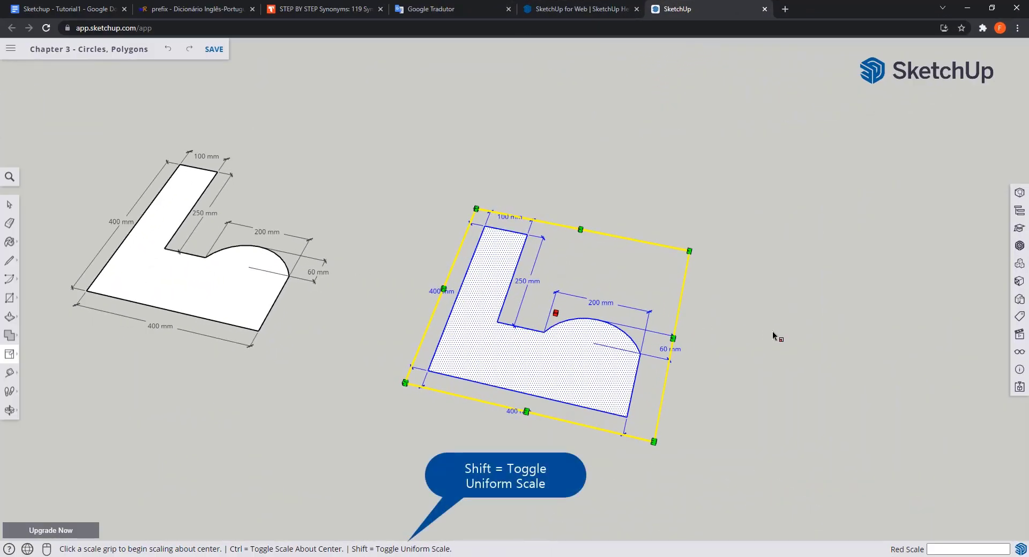
key(shift)
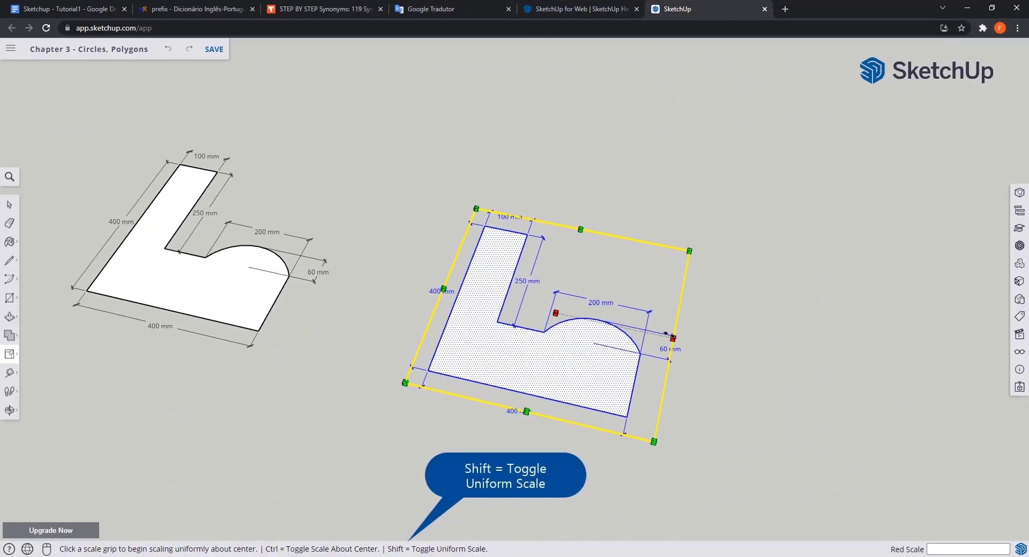
click(674, 339)
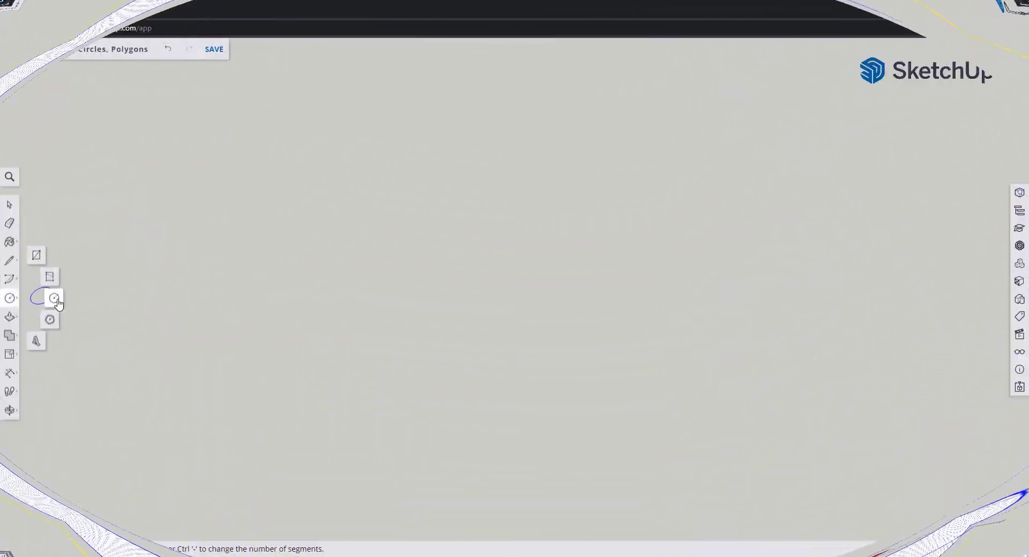
Step: Draw a circle with a radius of 100 mm in the empty area
click(48, 296)
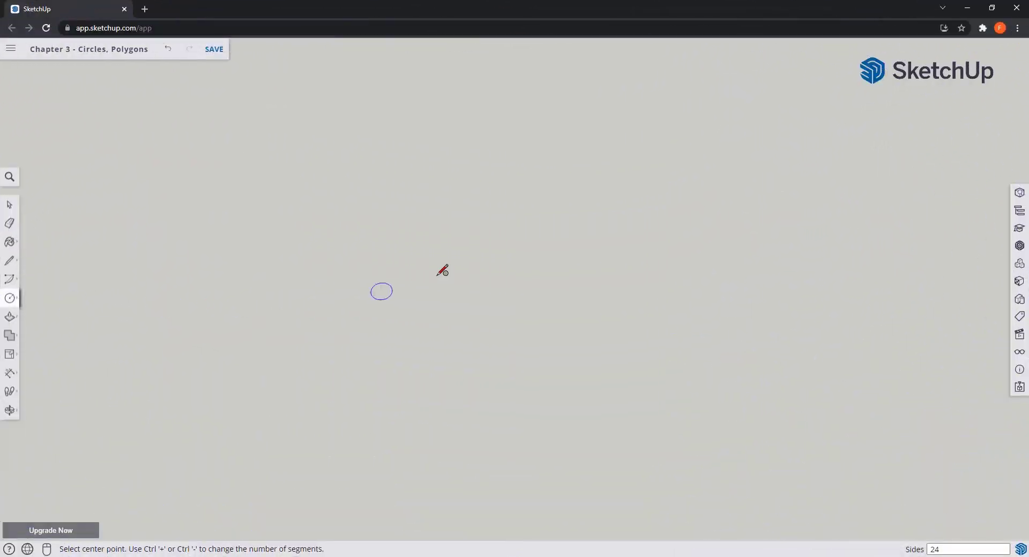
click(465, 251)
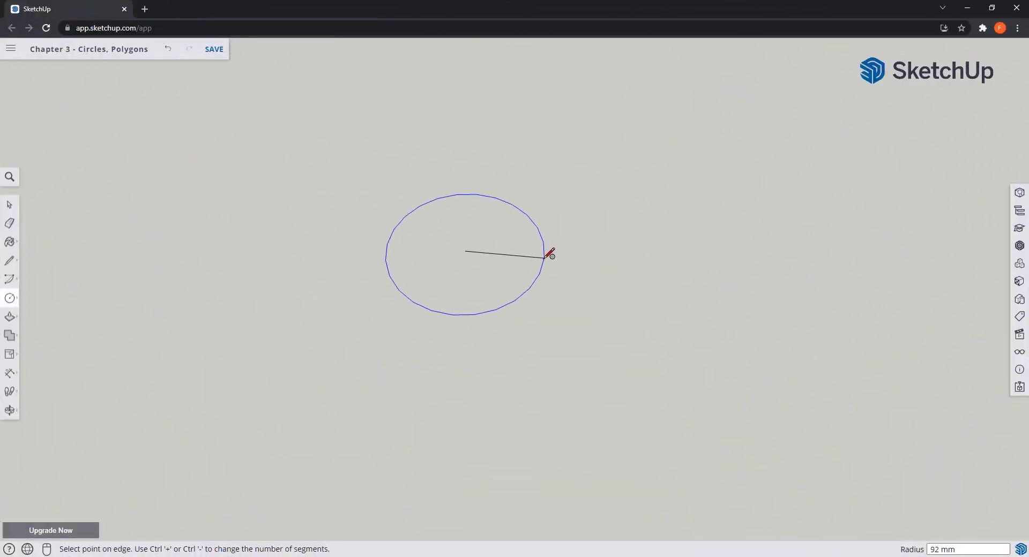
text(100)
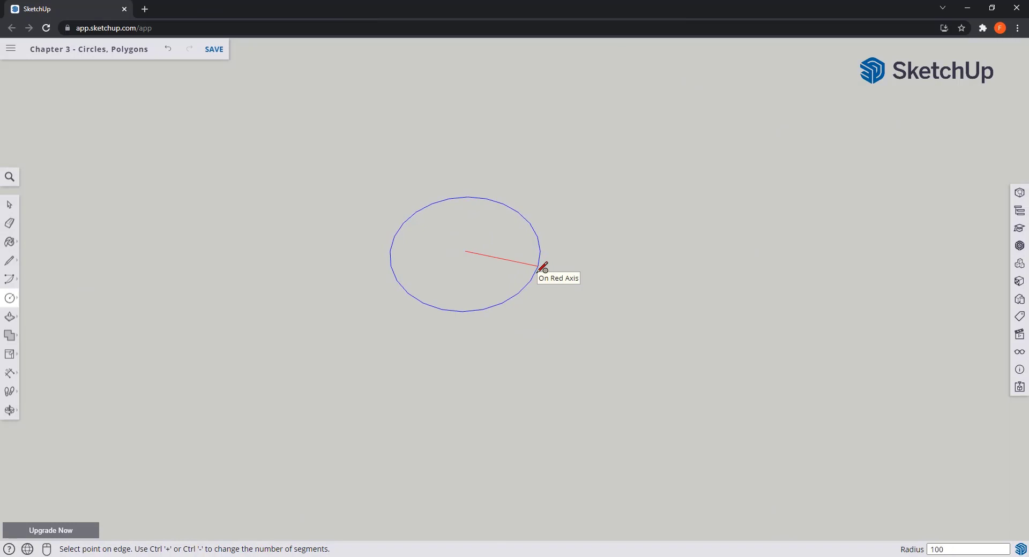
key(Return)
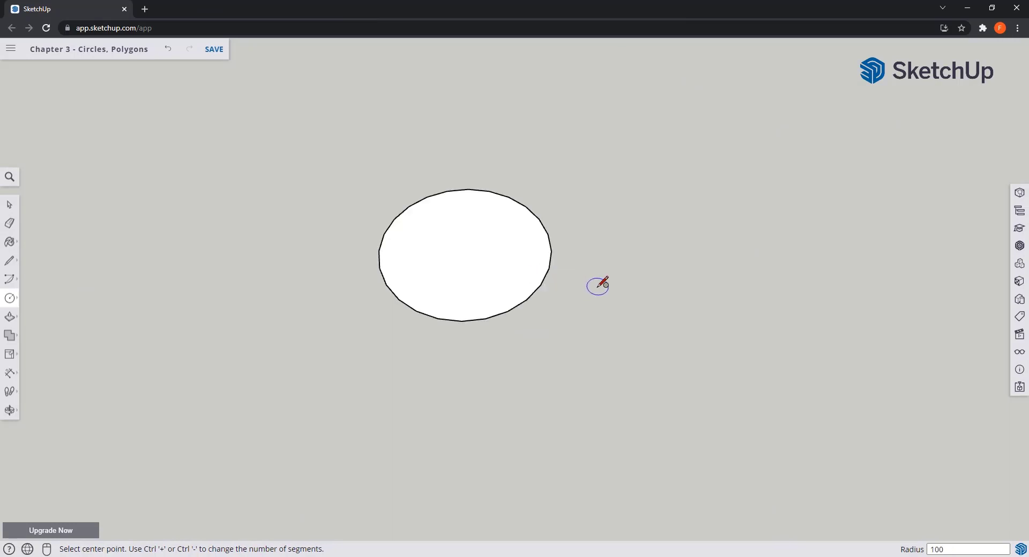
key(space)
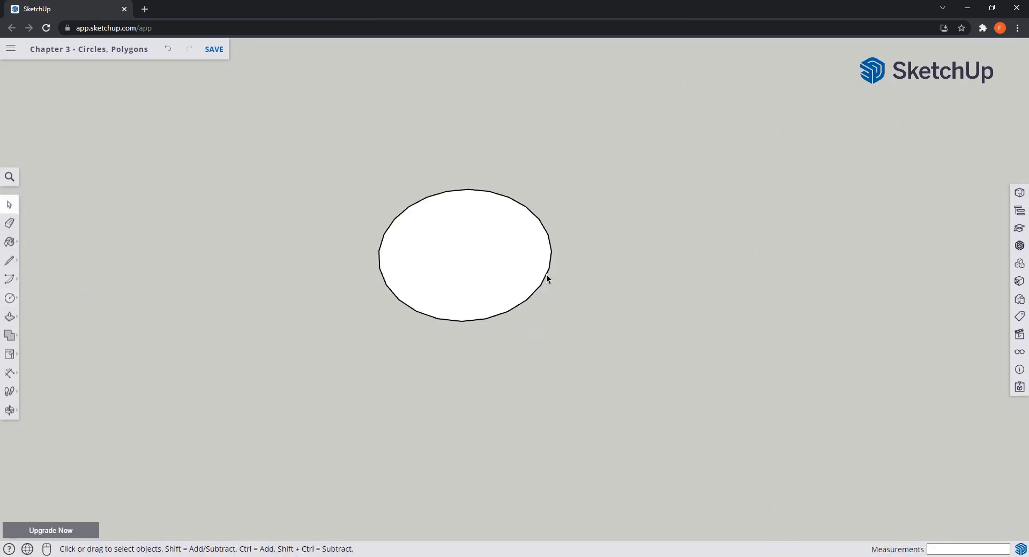
Step: Select the circle's edge and scale it by a factor of 2 along the red axis to form an ellipse
click(546, 274)
key(s)
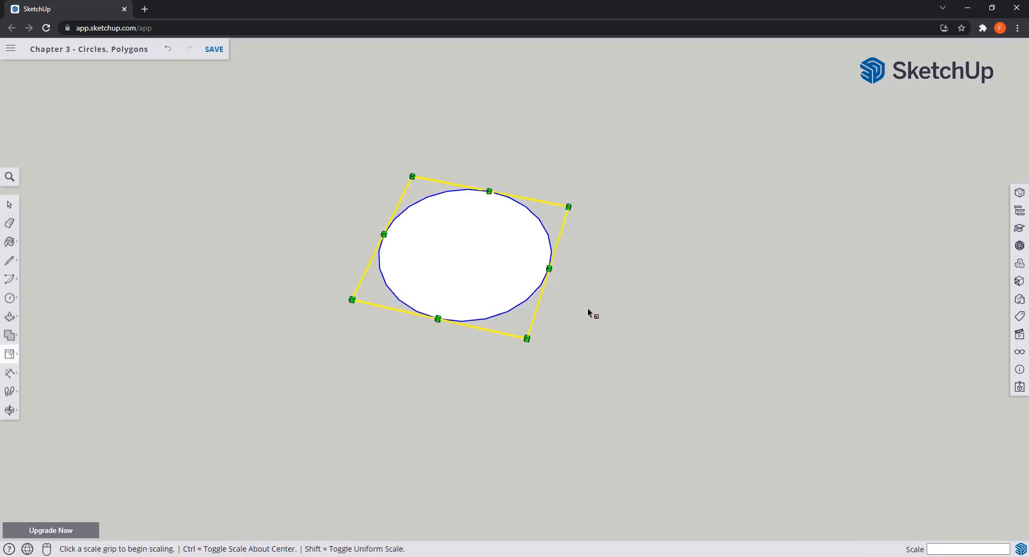
click(549, 269)
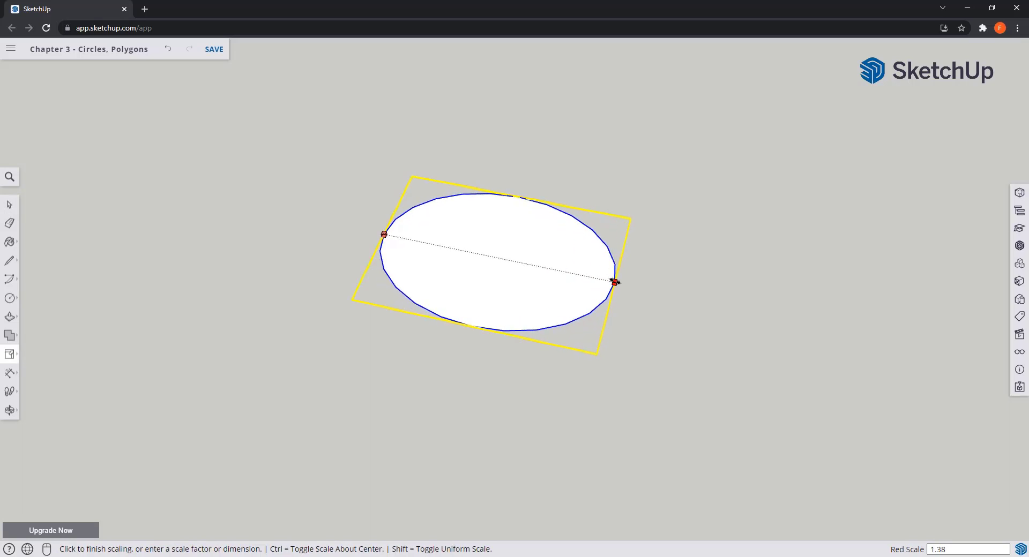
text(2)
key(Return)
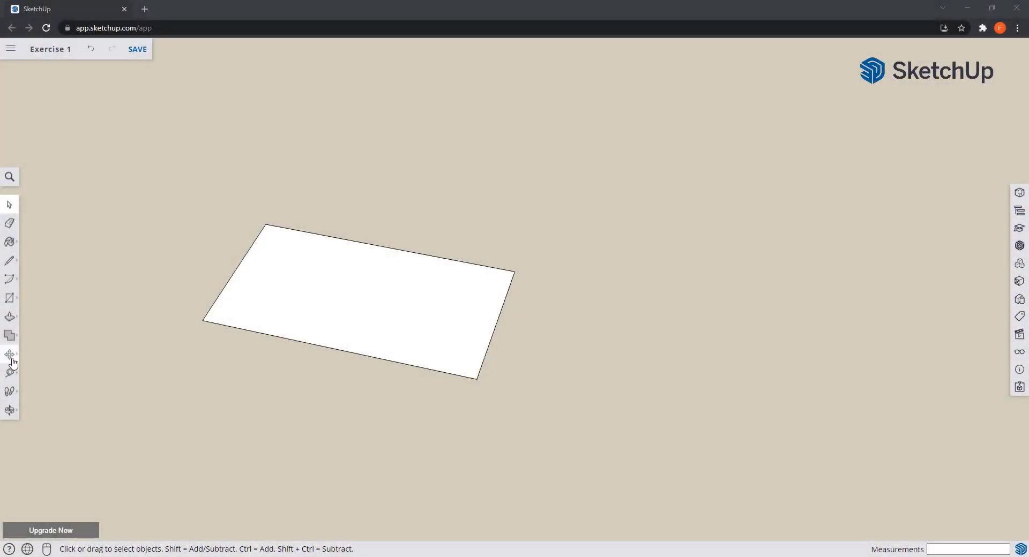
Step: Mark guide points with the Tape Measure tool along the rectangle's long near edge, working from its near corner
click(10, 372)
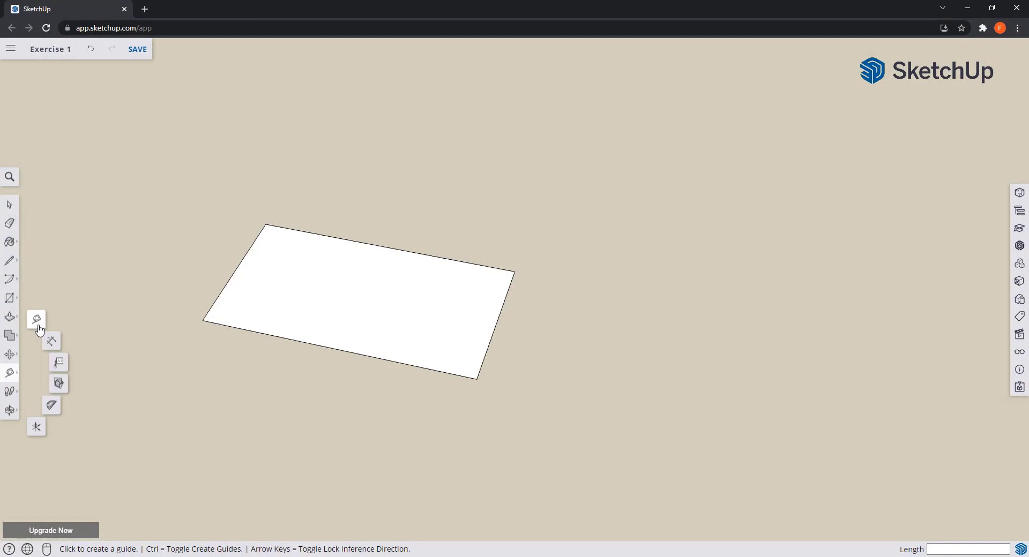
click(38, 329)
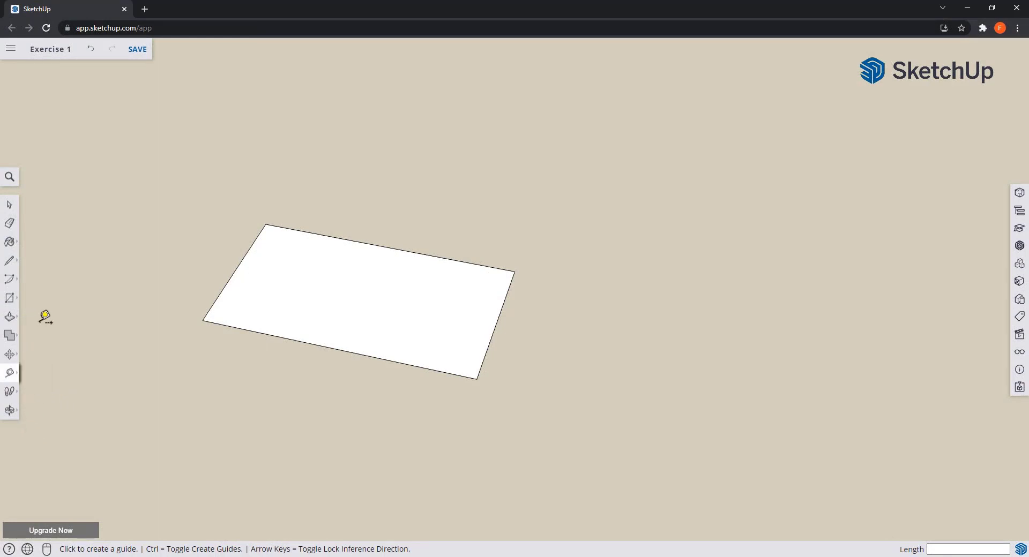
click(202, 320)
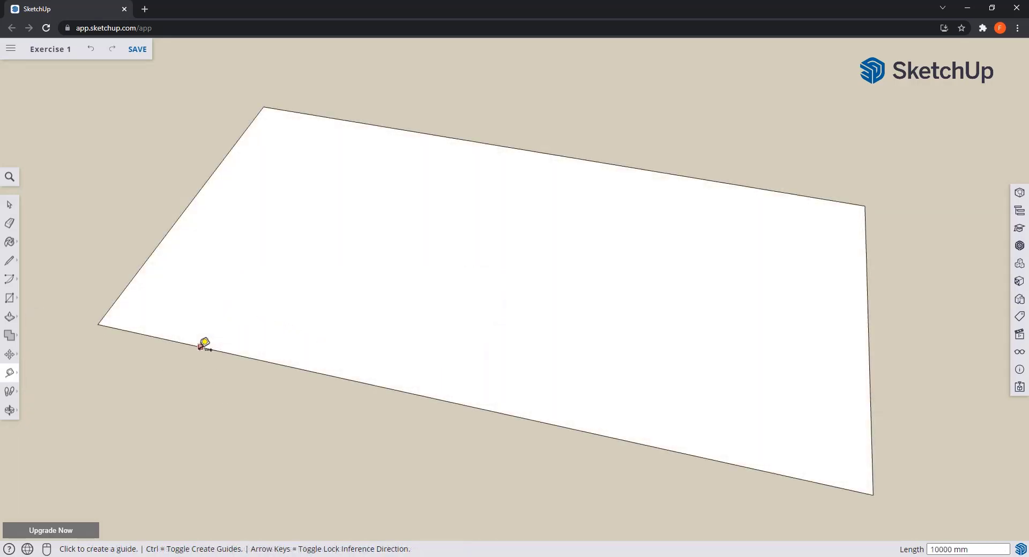
click(199, 347)
text(200)
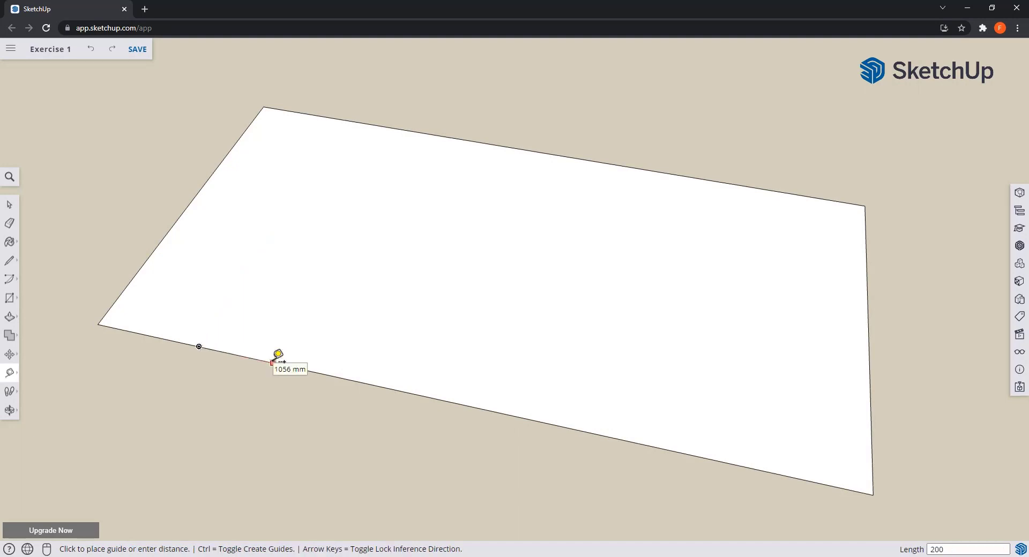
key(Return)
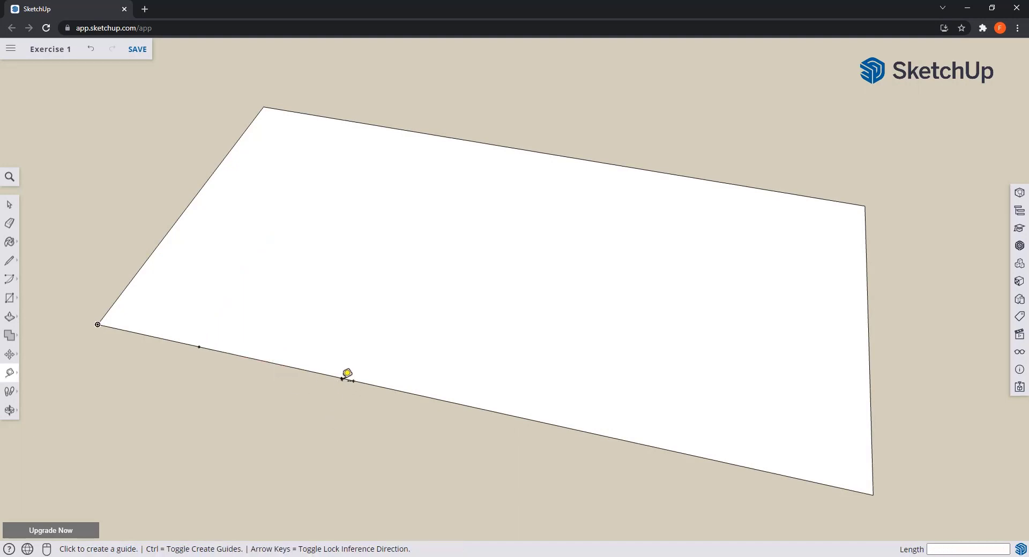
click(341, 378)
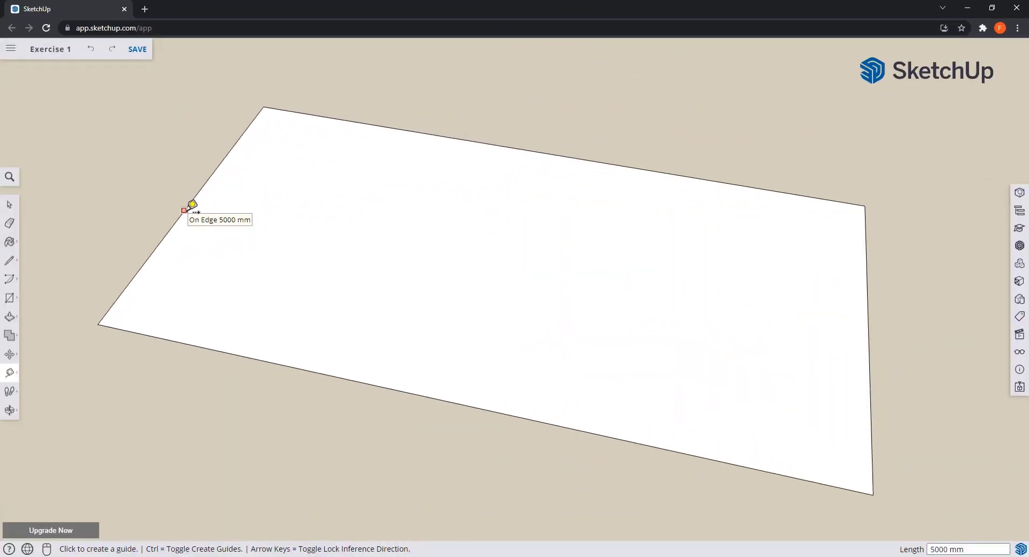
Step: Place a guide line parallel to the rectangle's short edge at 1500 mm inward and a second one 2000 mm beyond it
click(184, 210)
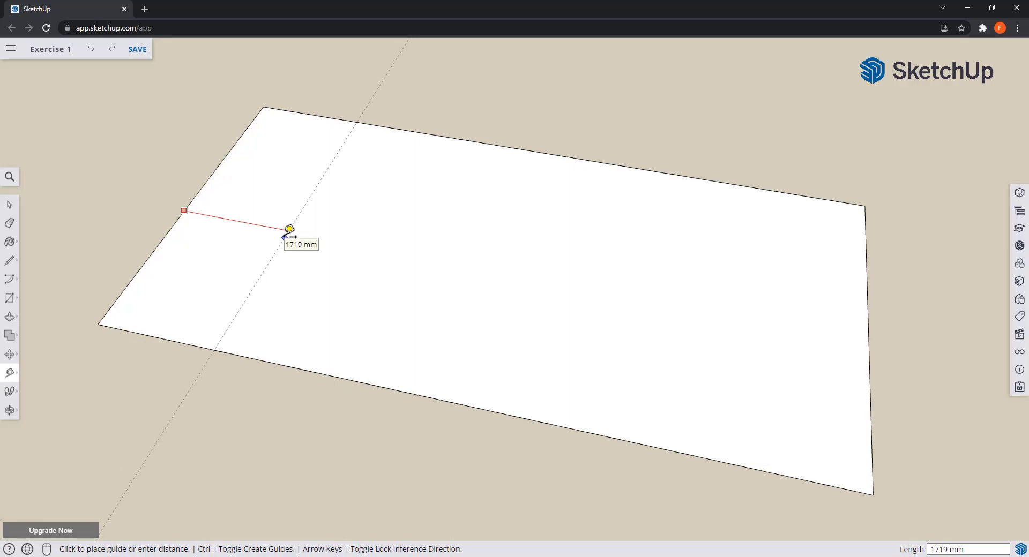
text(1500)
key(Return)
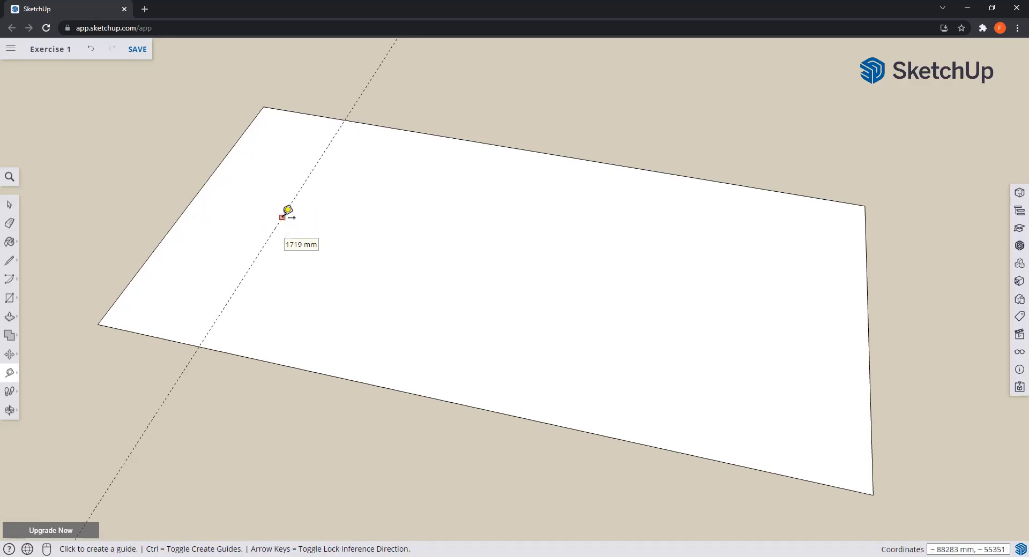
click(282, 217)
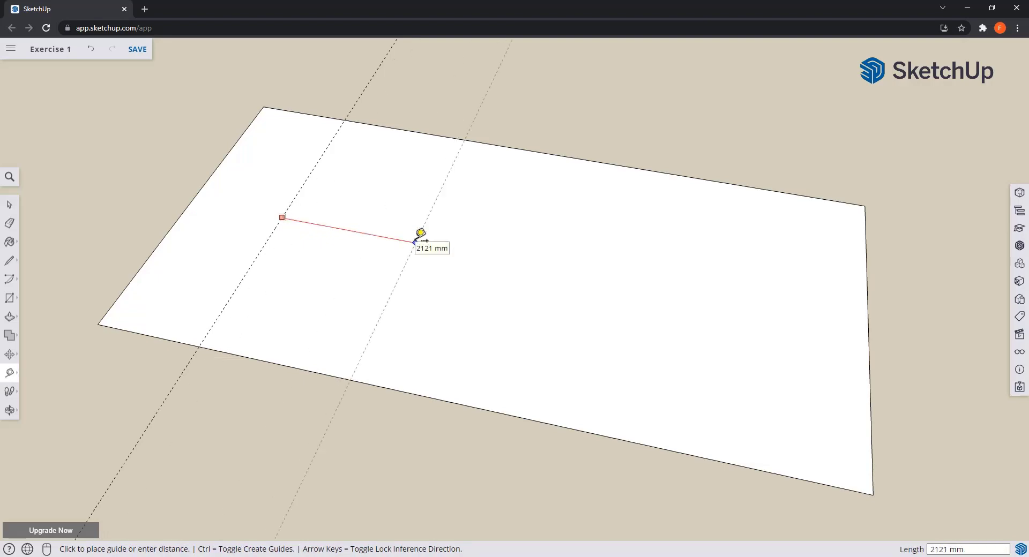
text(2000)
key(Return)
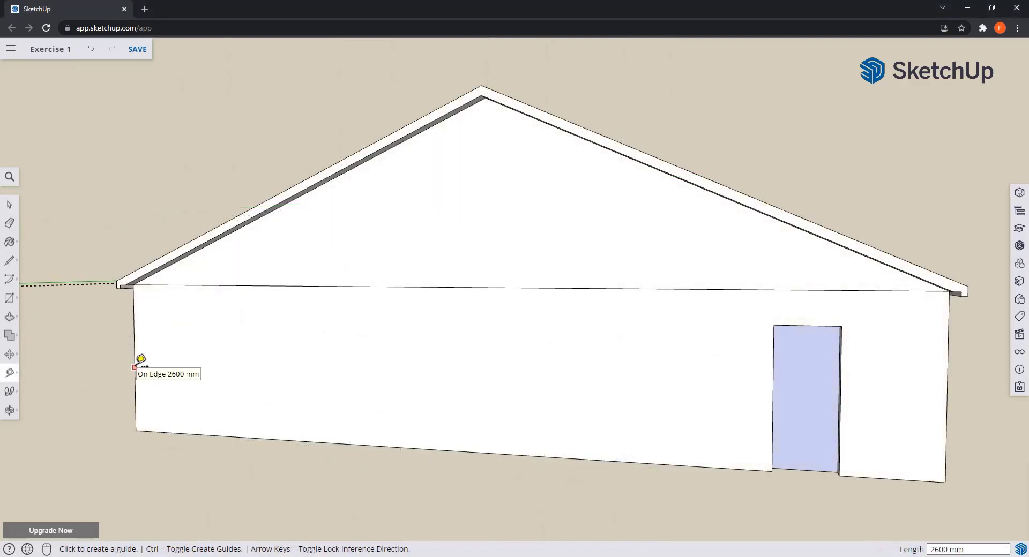
Step: Place a vertical guide line 1200 mm in from the gable wall's left edge and start another guide from it
click(134, 368)
text(12)
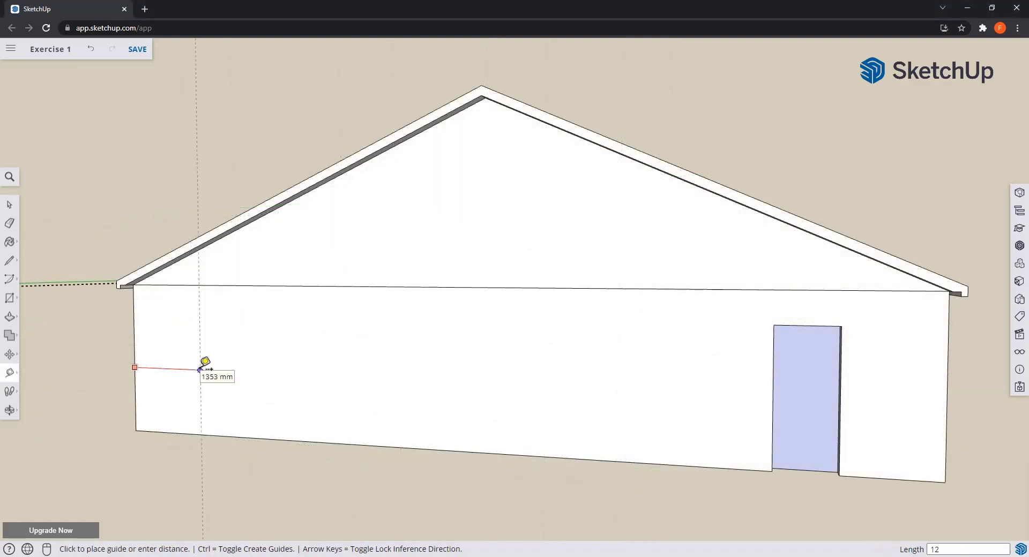
text(00)
key(Return)
click(194, 390)
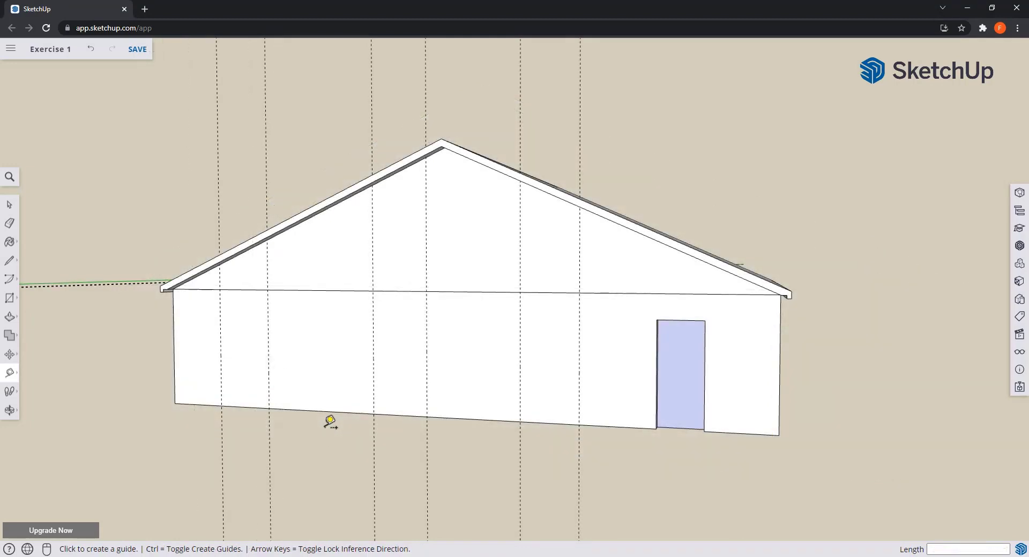
Step: Place horizontal guide lines on the gable wall, one 900 mm above its bottom edge and another 1200 mm above that one
click(330, 411)
text(9)
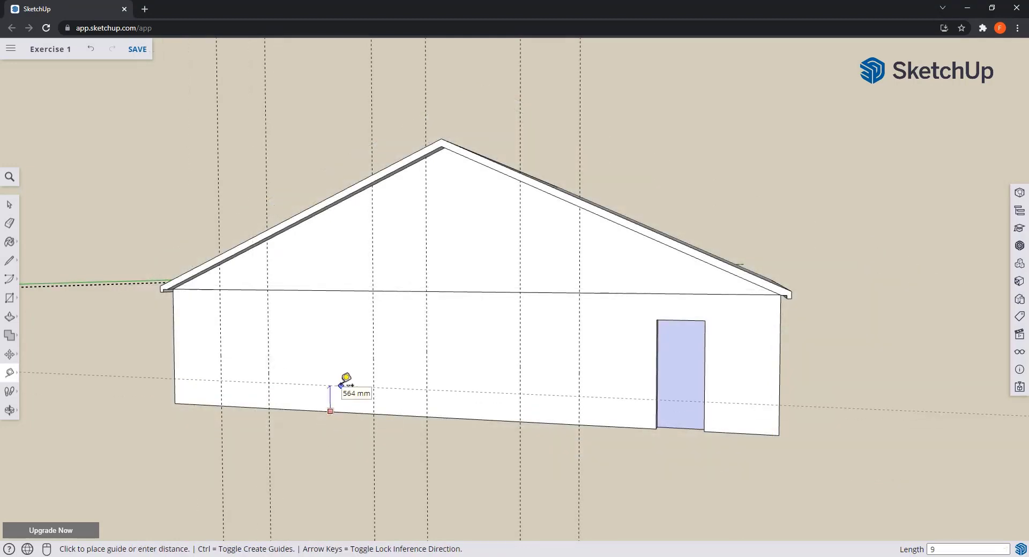
text(00)
key(Return)
click(355, 367)
text(1200)
key(Return)
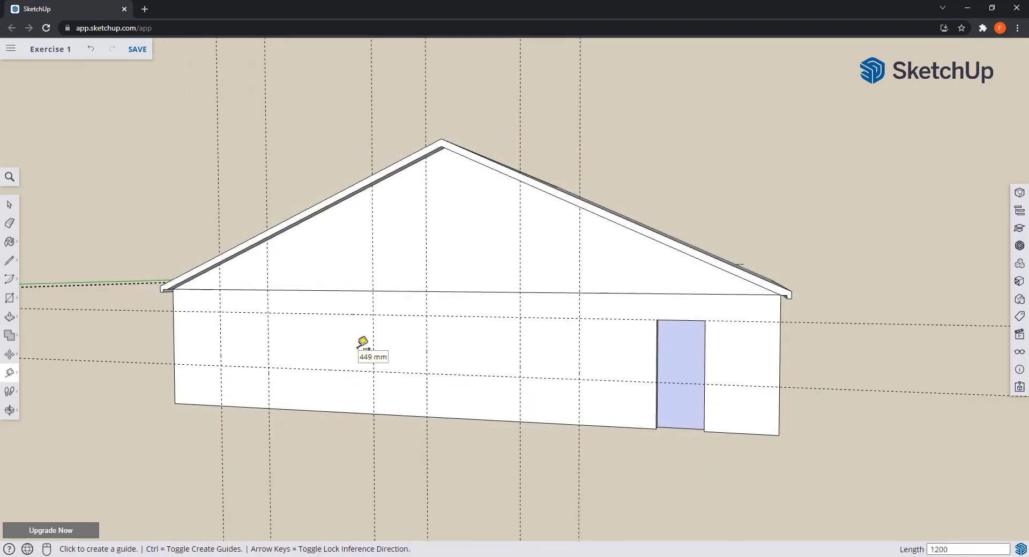
Step: Draw three 1200 by 1200 mm window rectangles on the gable wall, snapping their corners to the guide intersections
key(space)
key(r)
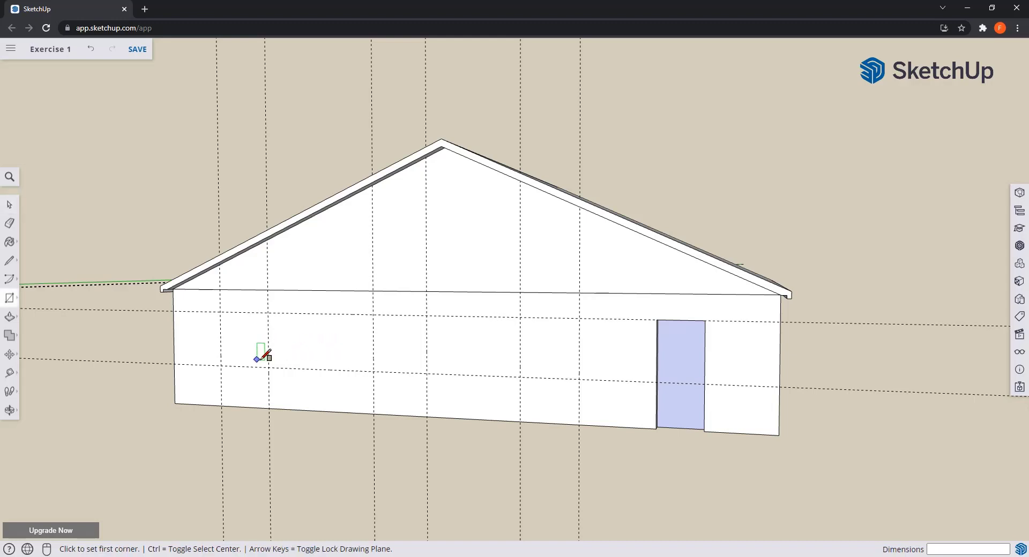
click(221, 367)
click(268, 313)
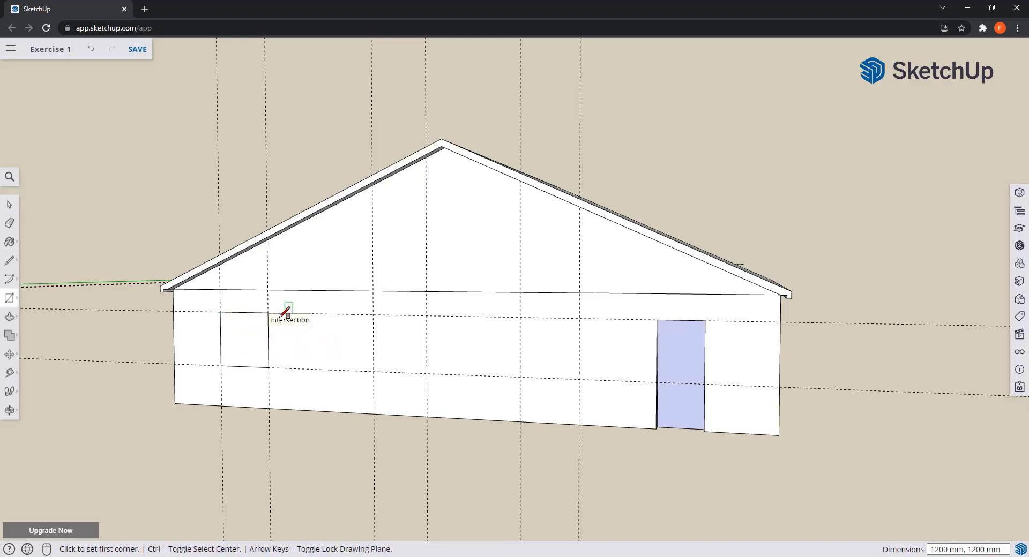
click(374, 371)
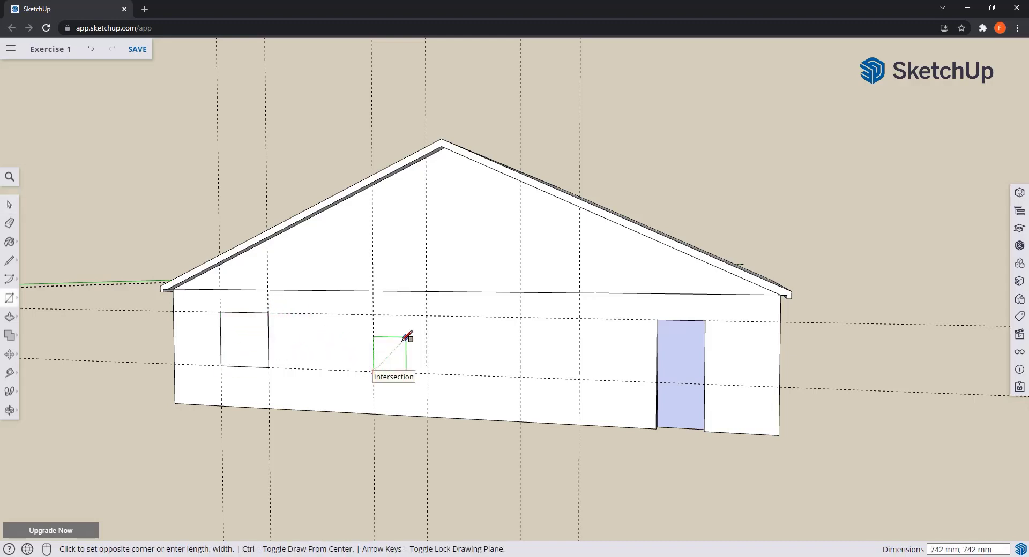
click(427, 315)
click(520, 377)
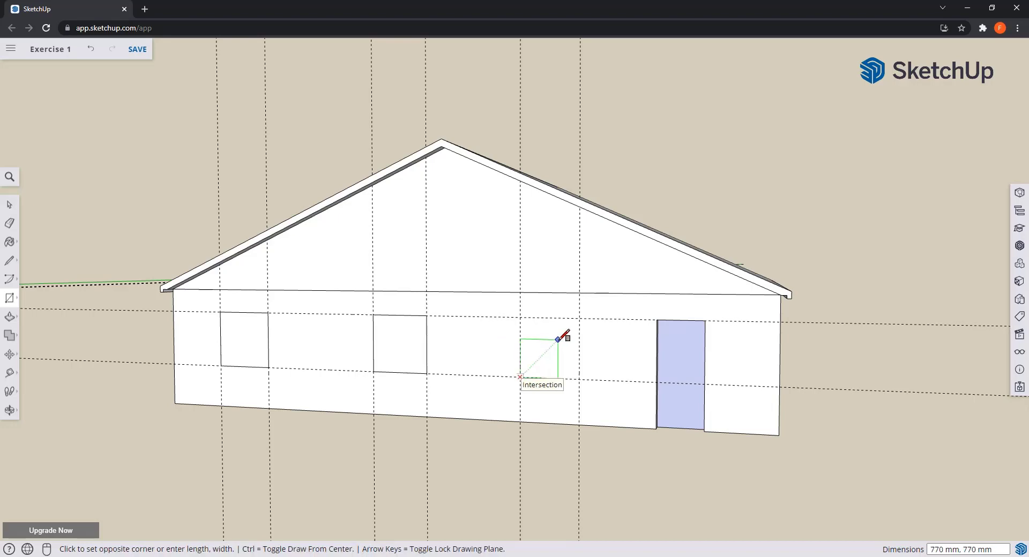
click(580, 318)
key(space)
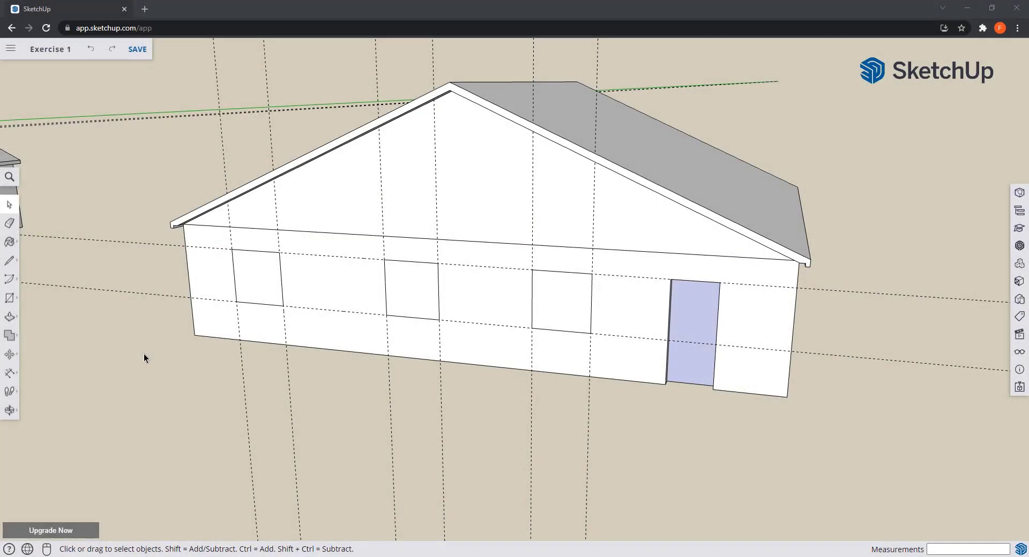
Step: Dimension the first window's width between its two guides at the wall's bottom edge, placing the dimension just below the wall
click(11, 376)
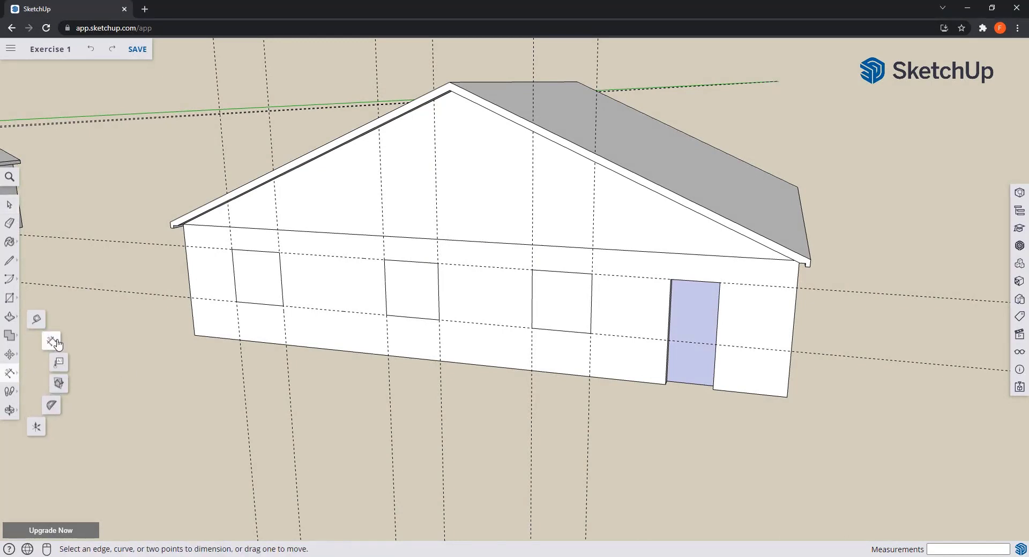
click(57, 343)
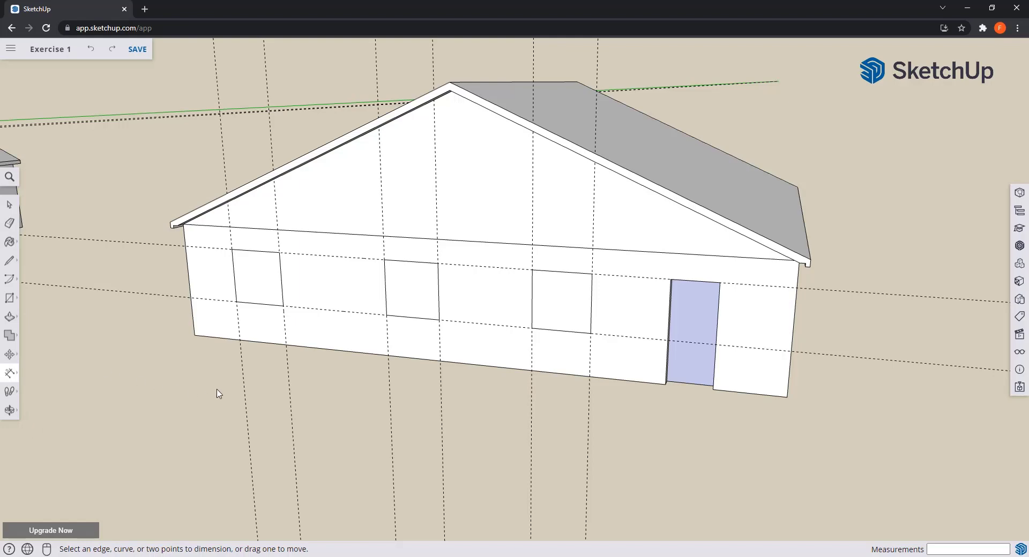
click(239, 343)
scroll(239, 343, up, 3)
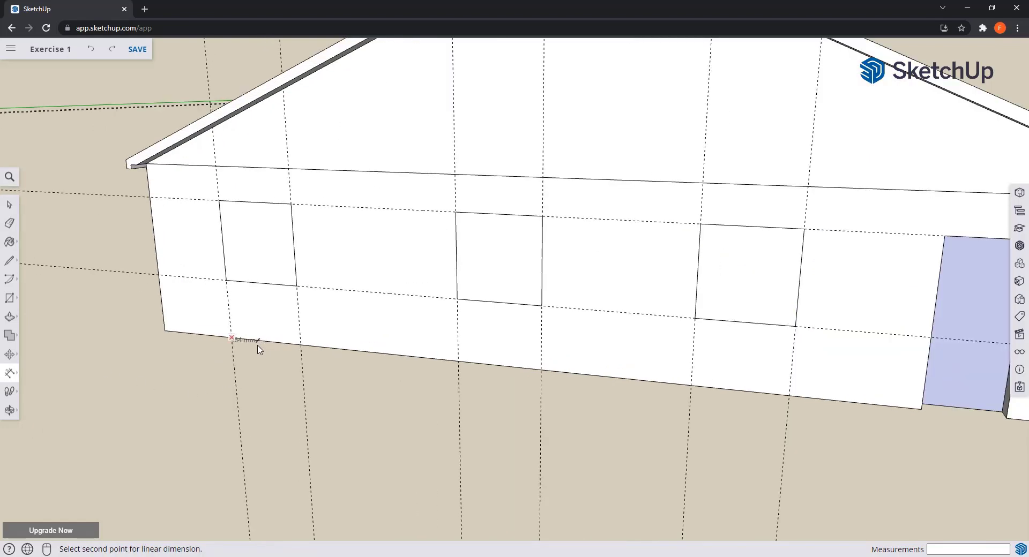
click(301, 346)
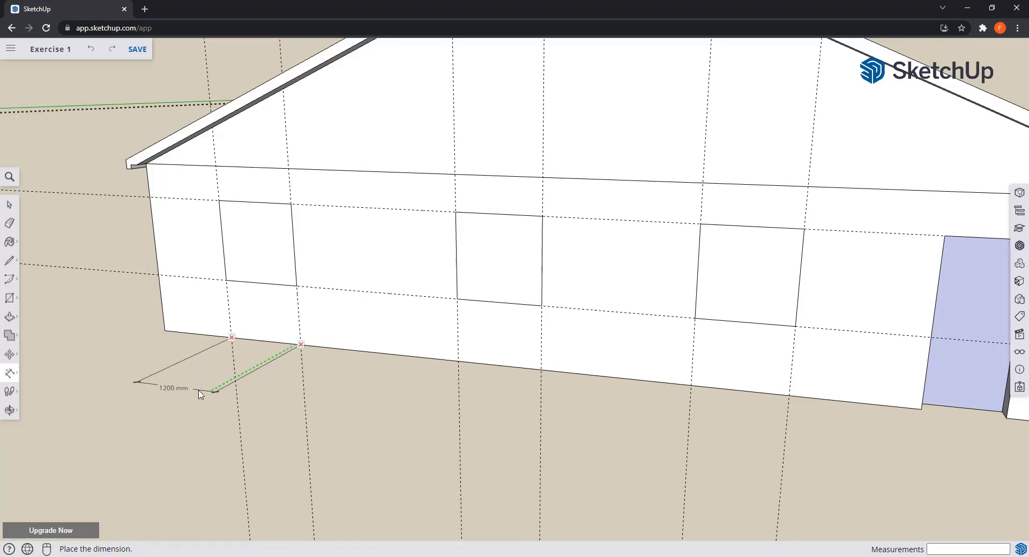
click(300, 358)
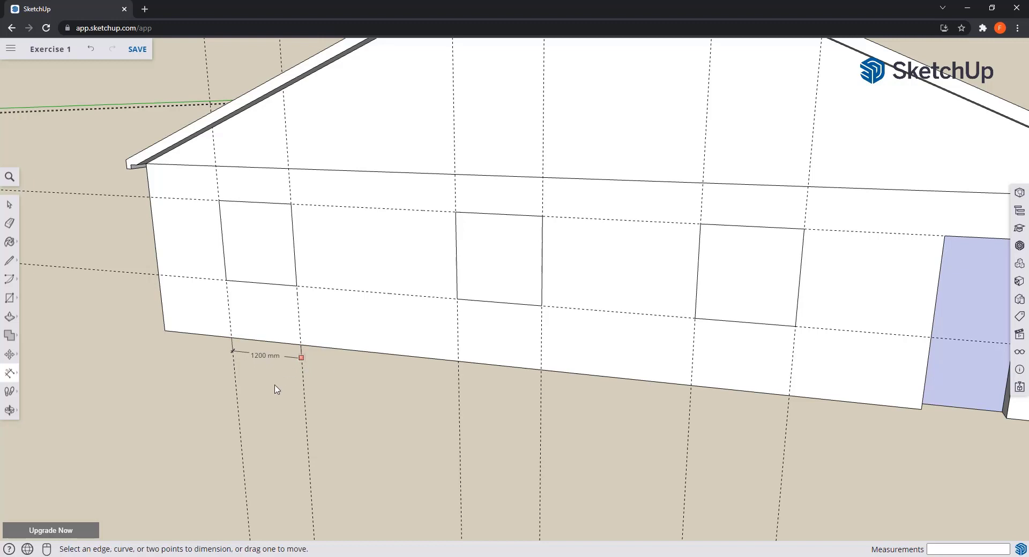
Step: Dimension the gap between the first and second windows and the second window's width, in line with the first dimension
click(302, 346)
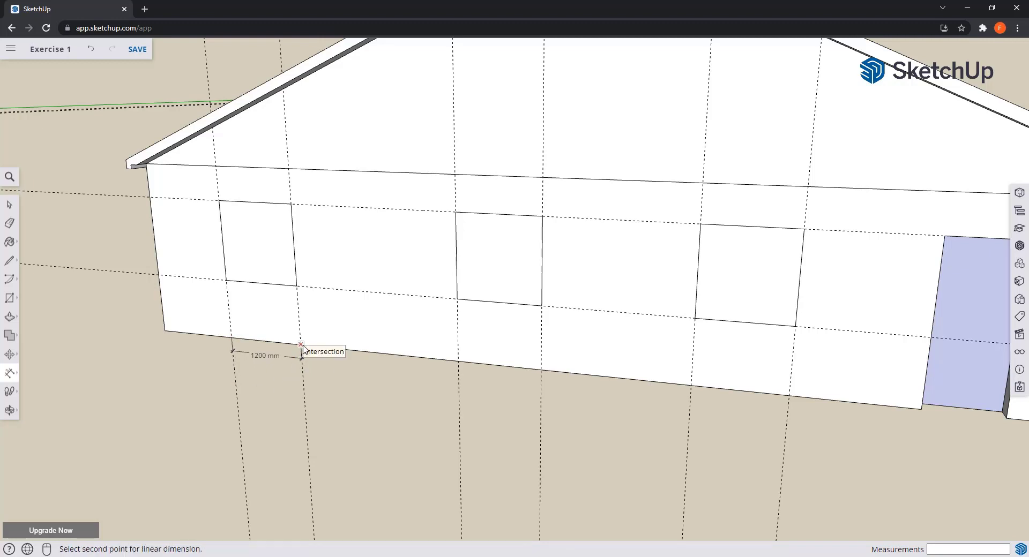
click(459, 361)
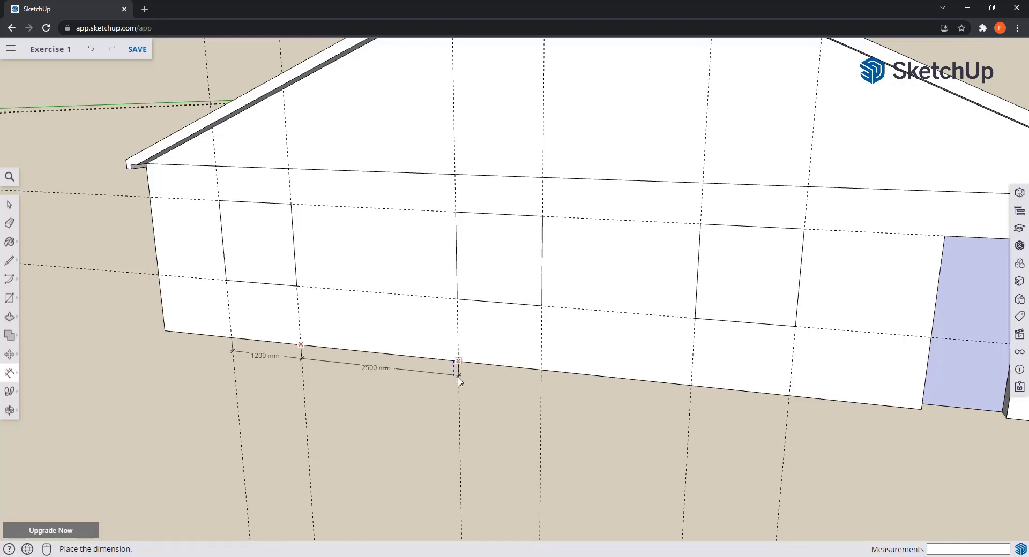
click(459, 380)
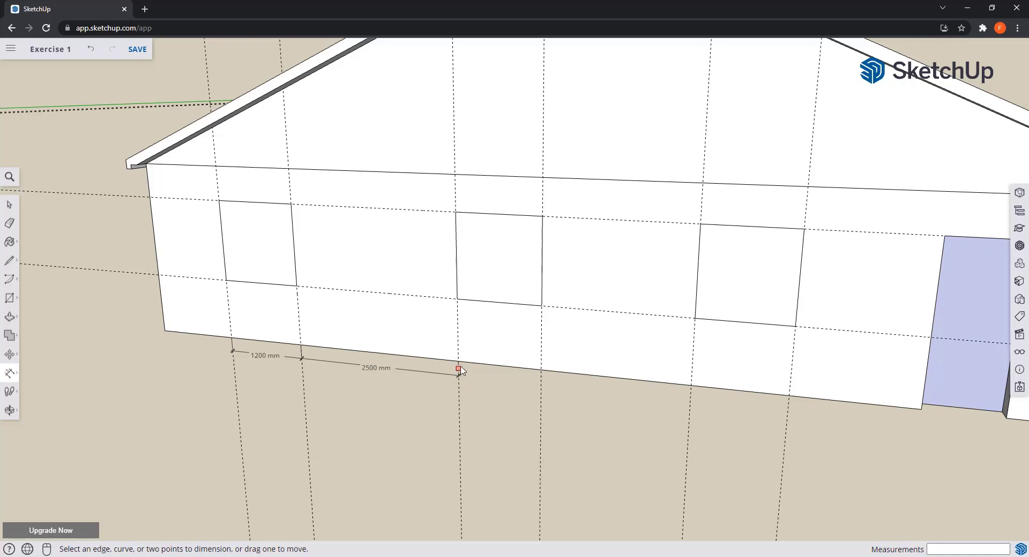
click(458, 362)
click(541, 370)
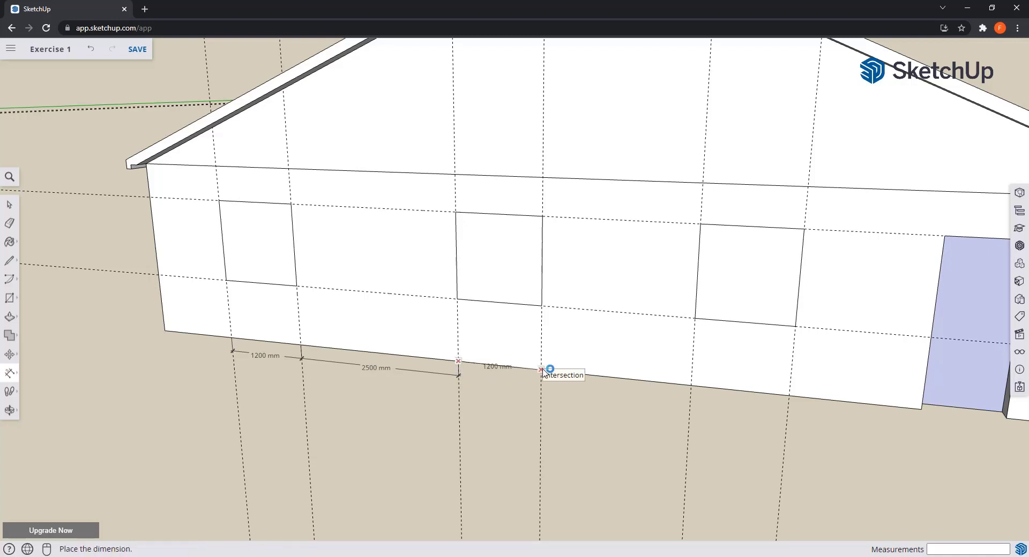
click(540, 386)
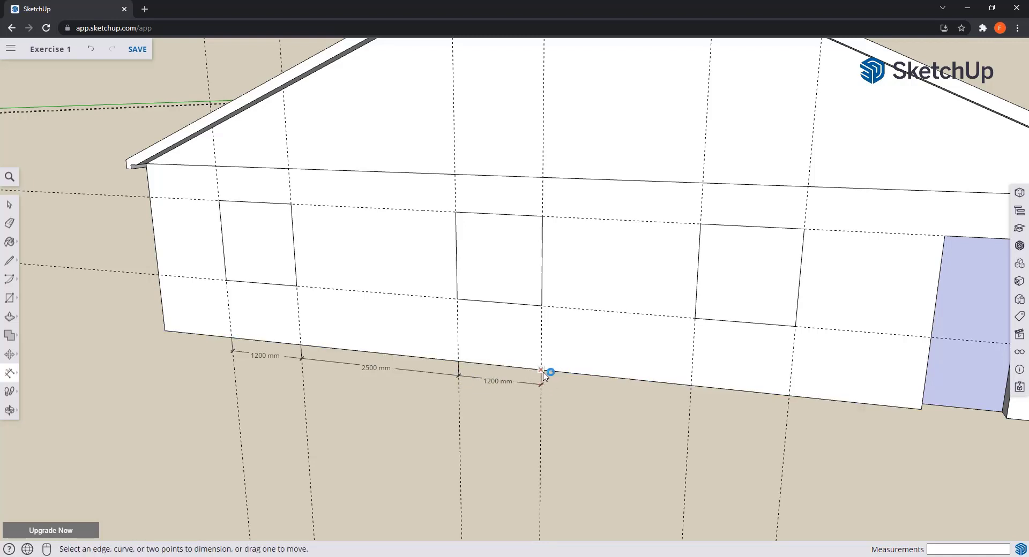
Step: Dimension the gap between the second and third windows along the wall's bottom edge
click(542, 371)
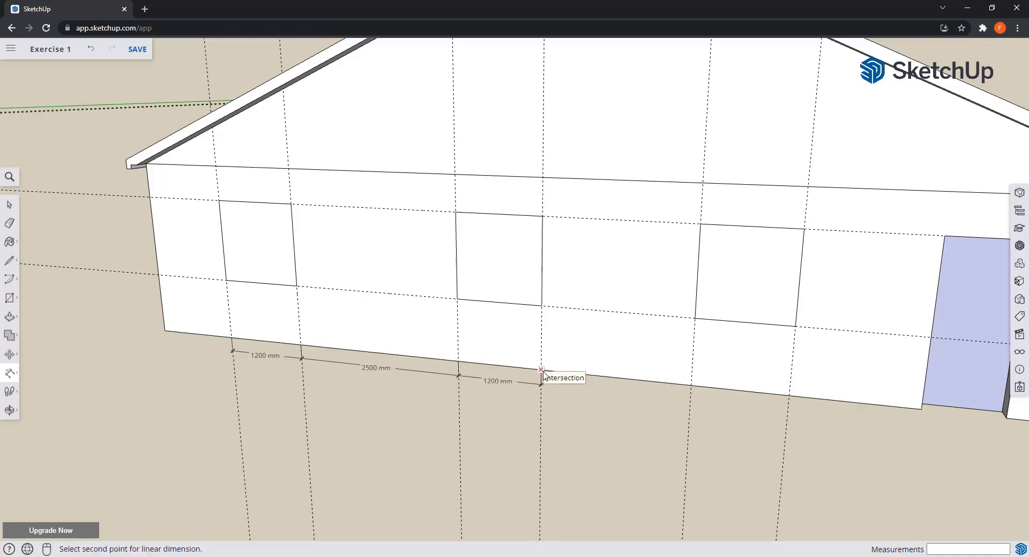
click(691, 386)
click(690, 403)
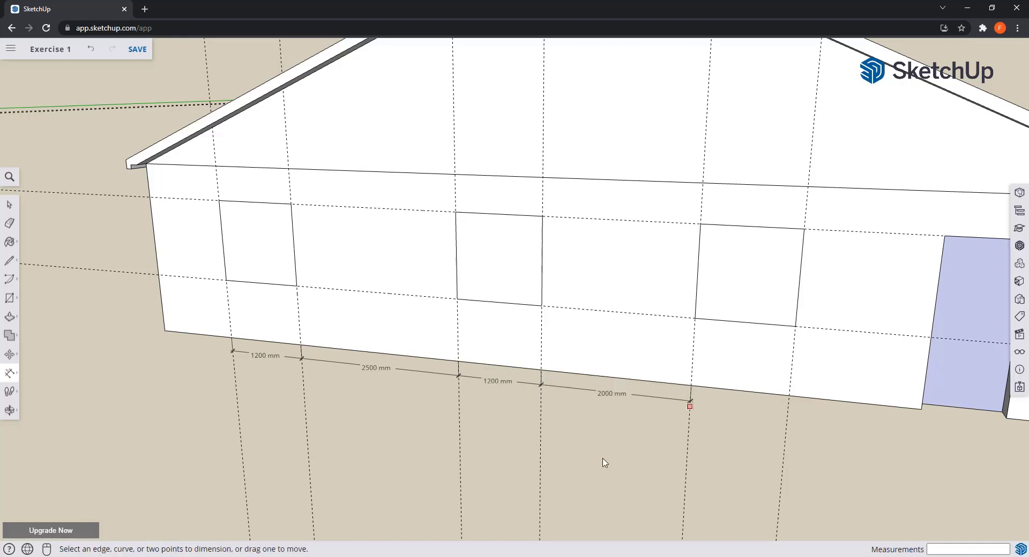
key(space)
Step: Show the entity info for the 2000 mm dimension and set its font size to 20
middle_drag(414, 402, 333, 386)
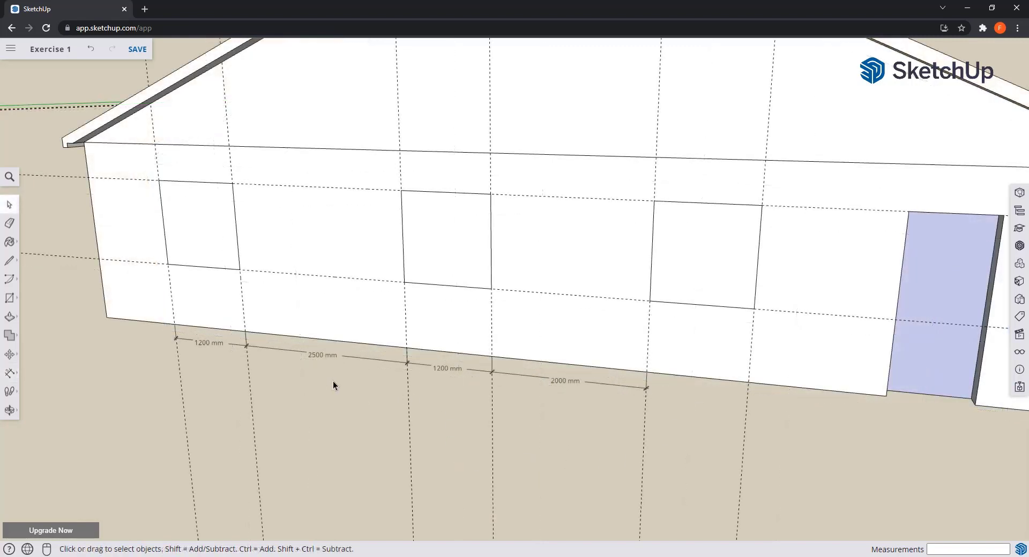
click(1020, 193)
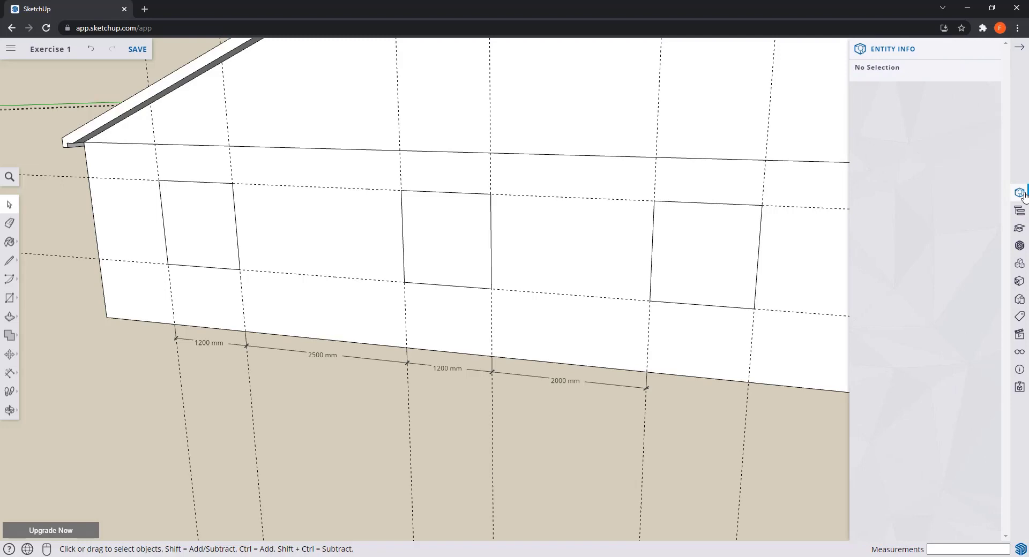
click(621, 389)
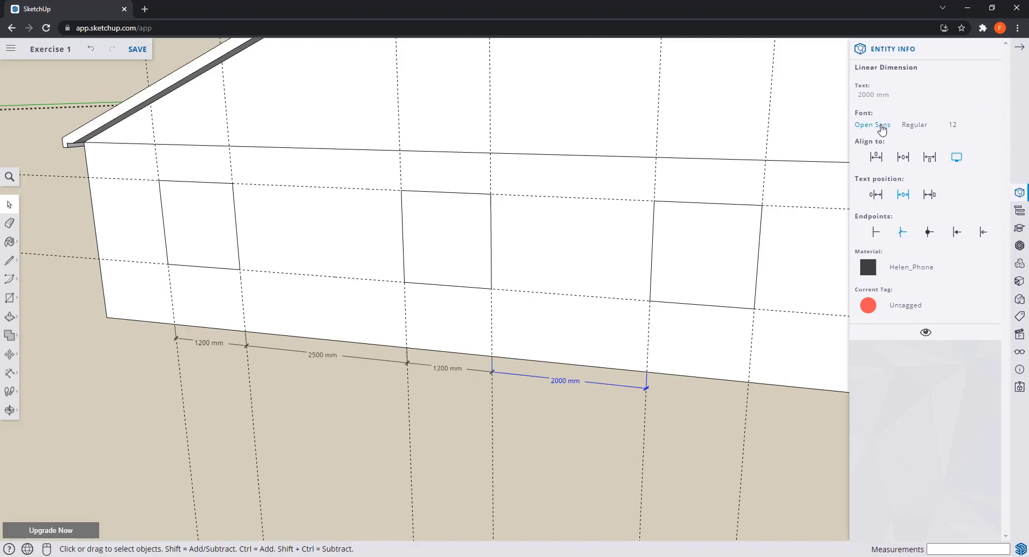
click(955, 125)
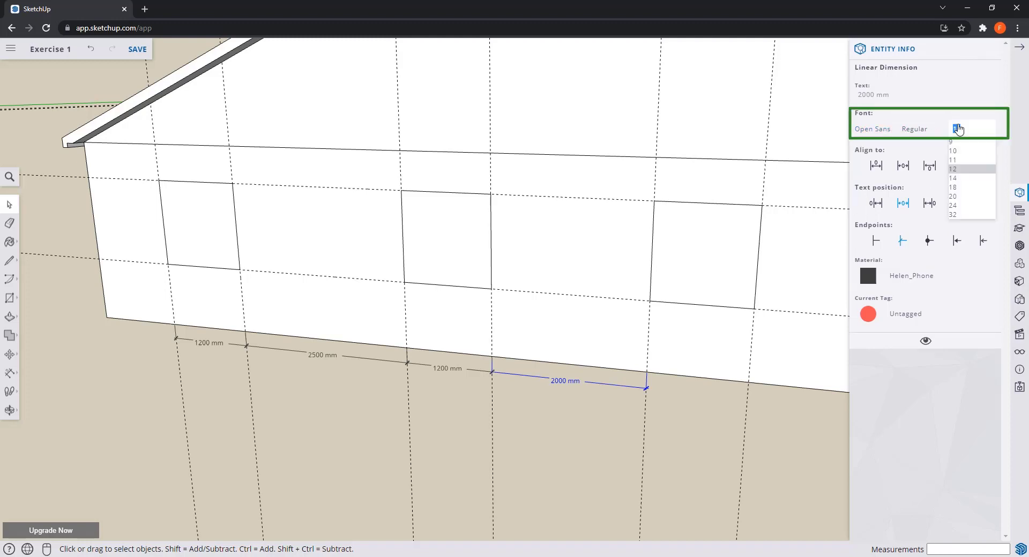
click(967, 199)
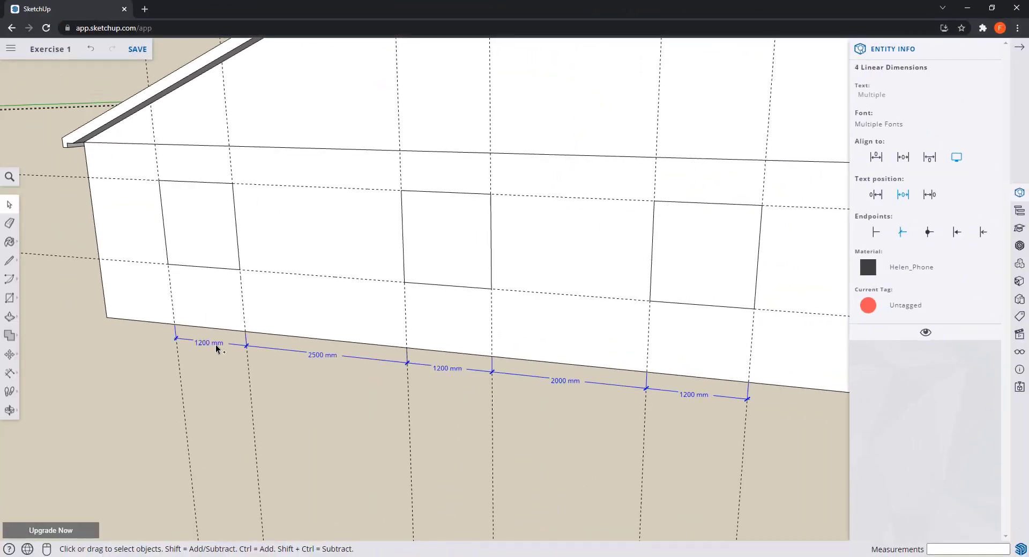
Step: Complete the selection of all five dimensions and set their font to Open Sans, size 20
ctrl+click(321, 354)
click(888, 126)
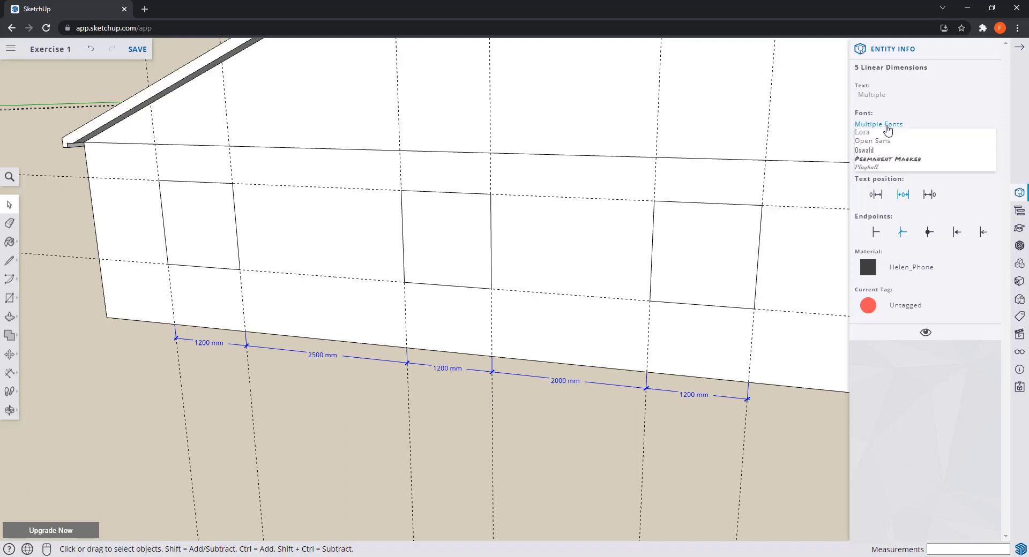
click(869, 142)
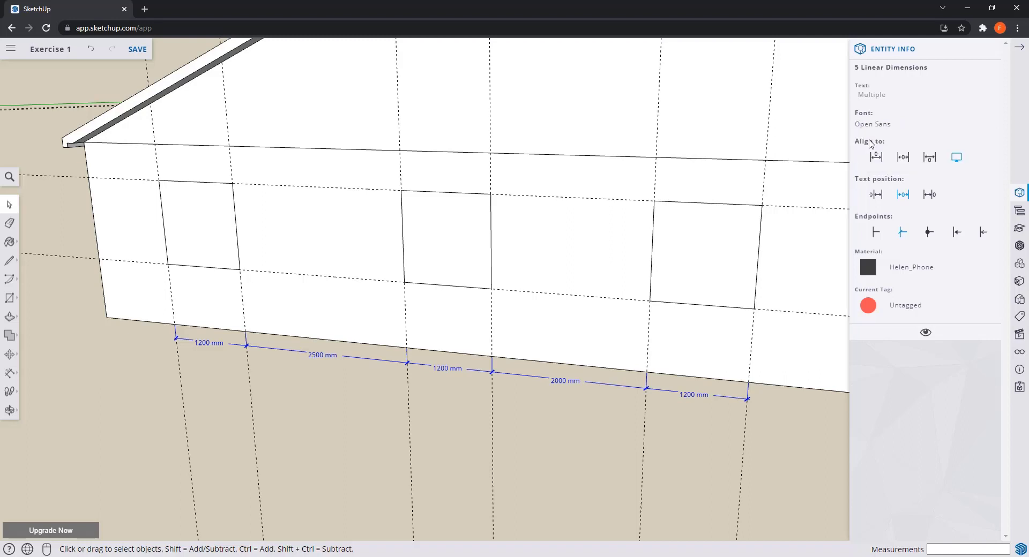
click(956, 131)
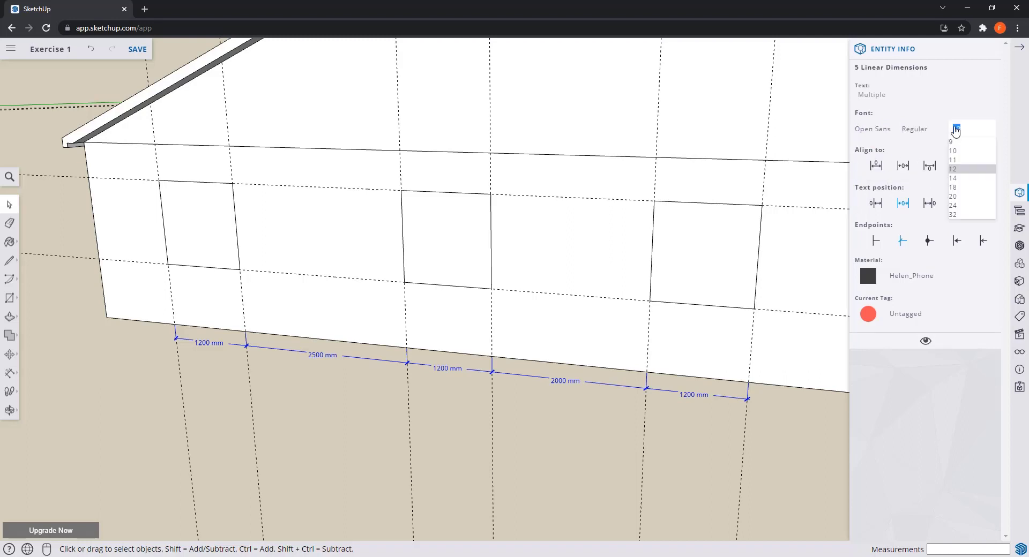
click(953, 197)
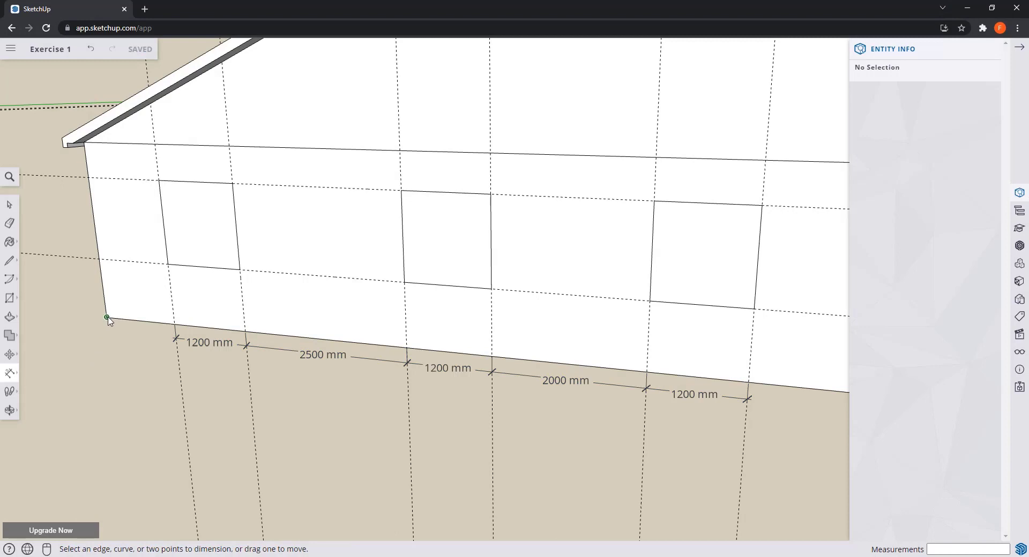
Step: Dimension the distance from the wall's bottom-left corner to the first window's near guide, in line with the other dimensions
click(107, 318)
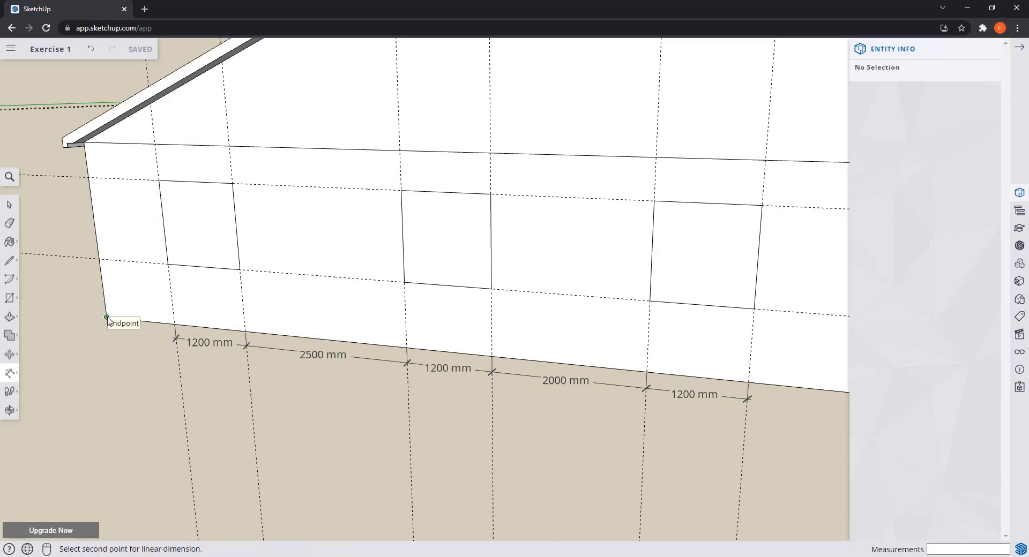
click(176, 326)
click(177, 340)
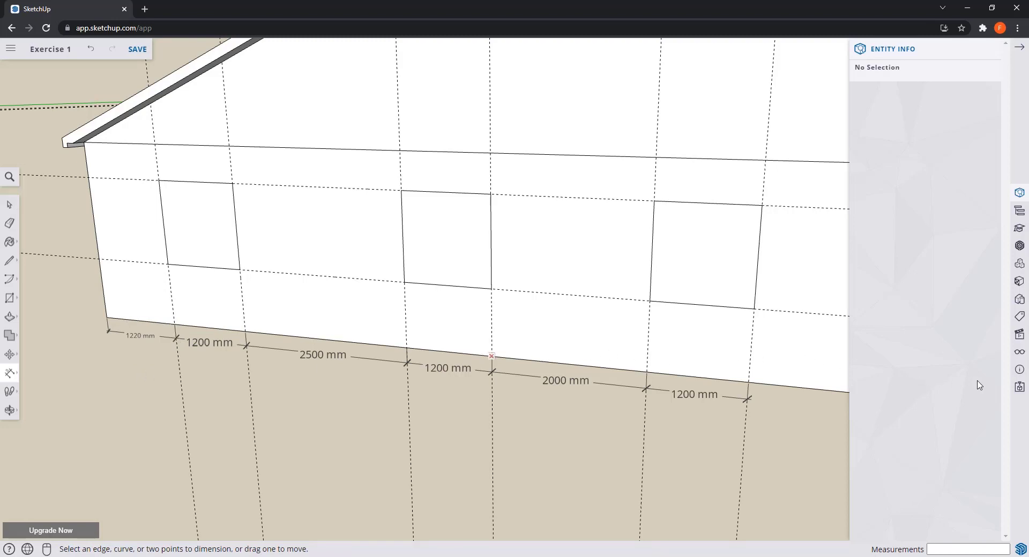
Step: Show the model info and switch the length unit format to centimetres, followed by metres
click(1022, 370)
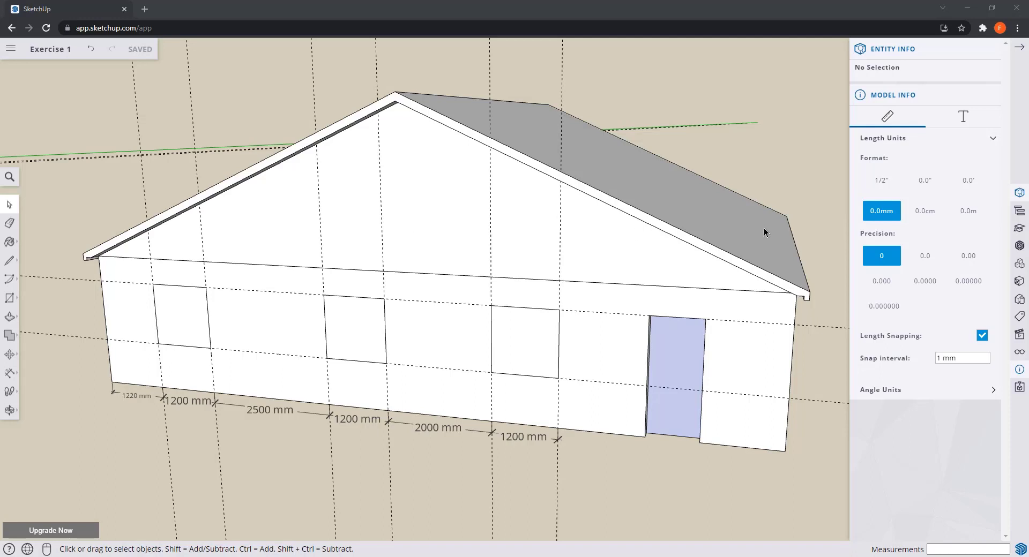
click(924, 211)
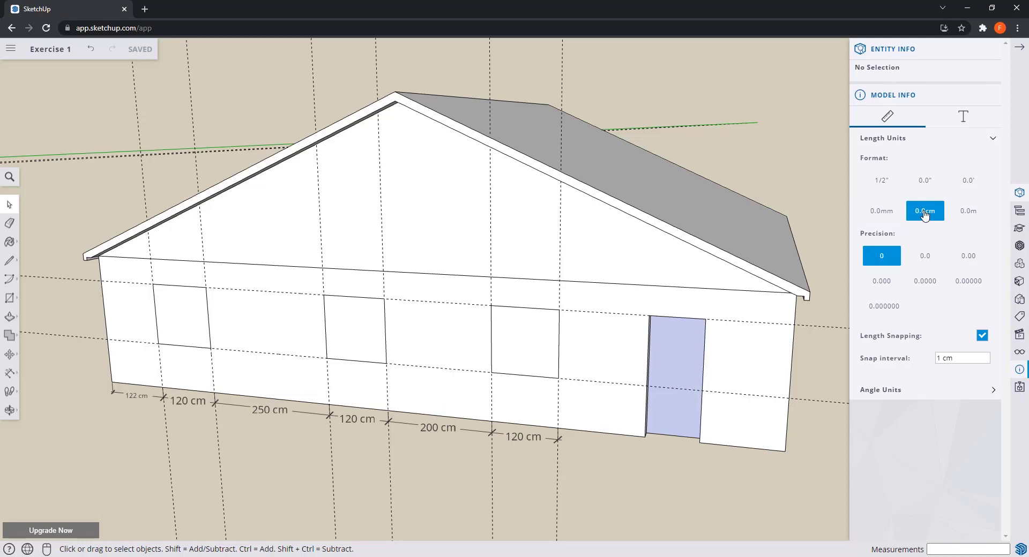
click(976, 214)
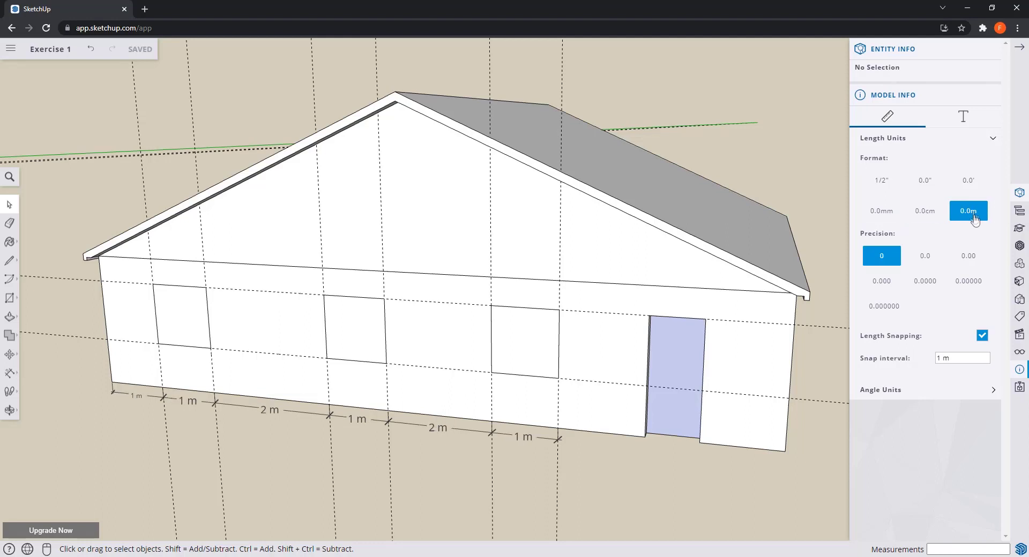
Step: Try length precisions of one and two decimals, and switch the length format through centimetres and metres to millimetres
click(928, 257)
click(963, 258)
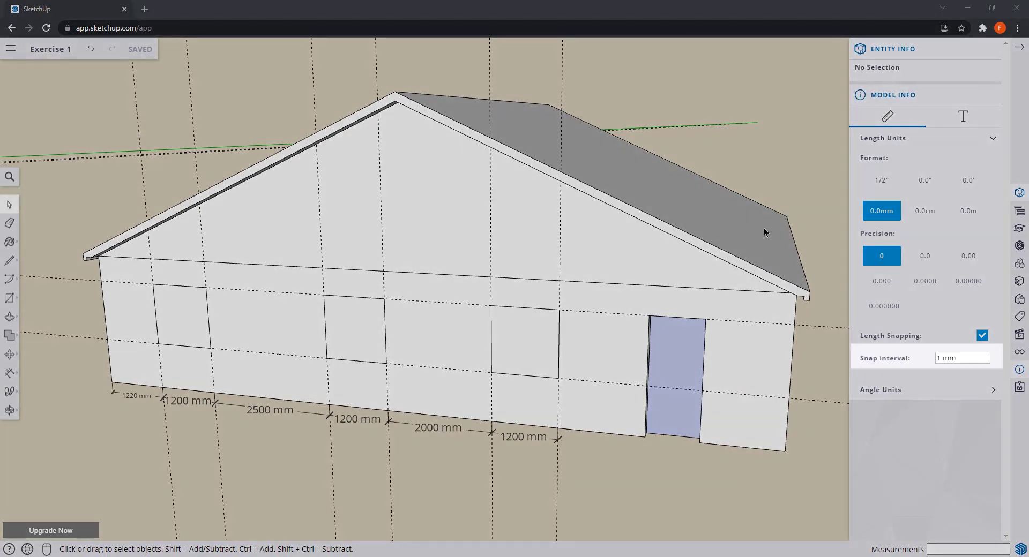
click(925, 212)
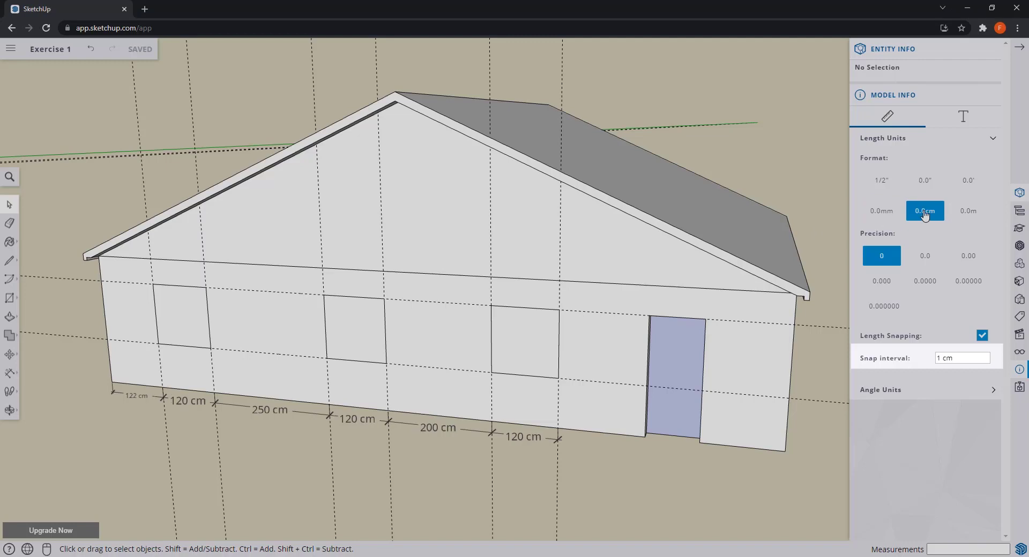
click(977, 215)
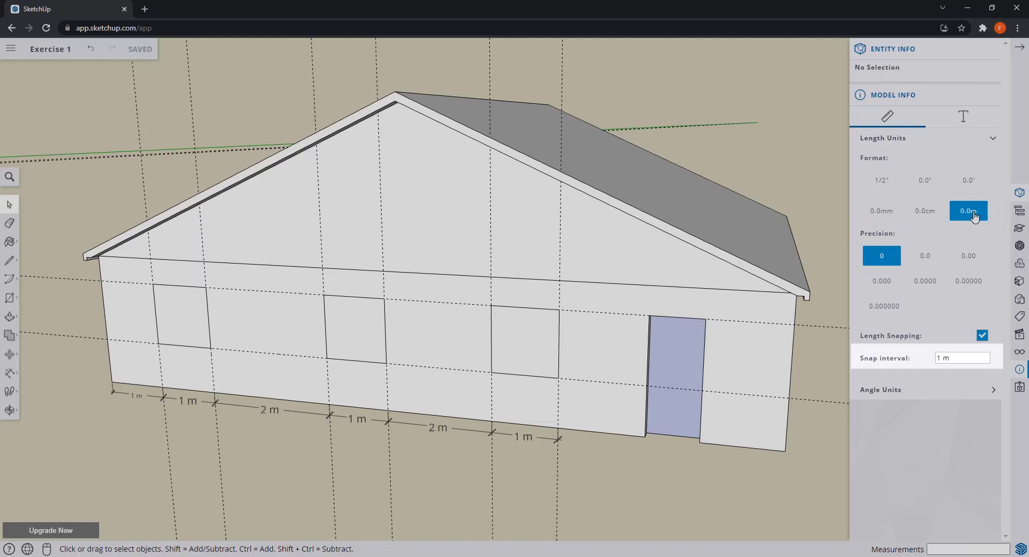
click(881, 210)
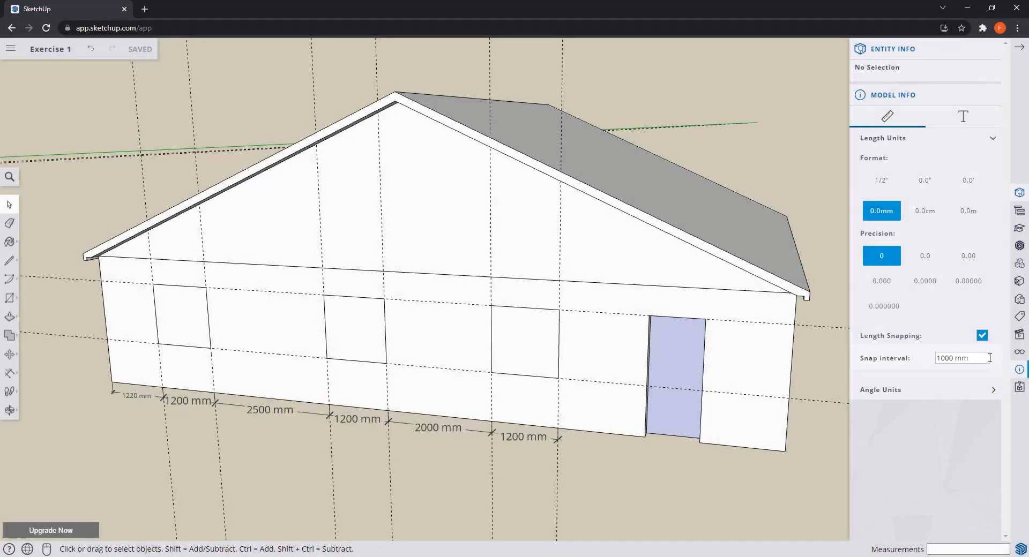
Step: Set the length snap interval to 10 mm and try it on a line along the red axis beside the house
drag(990, 358, 893, 367)
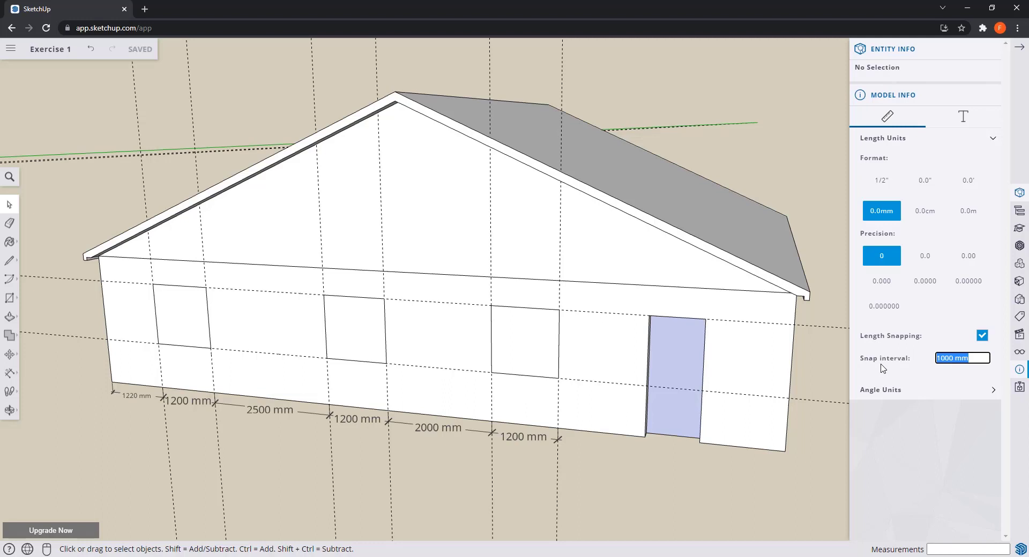
text(10)
click(943, 422)
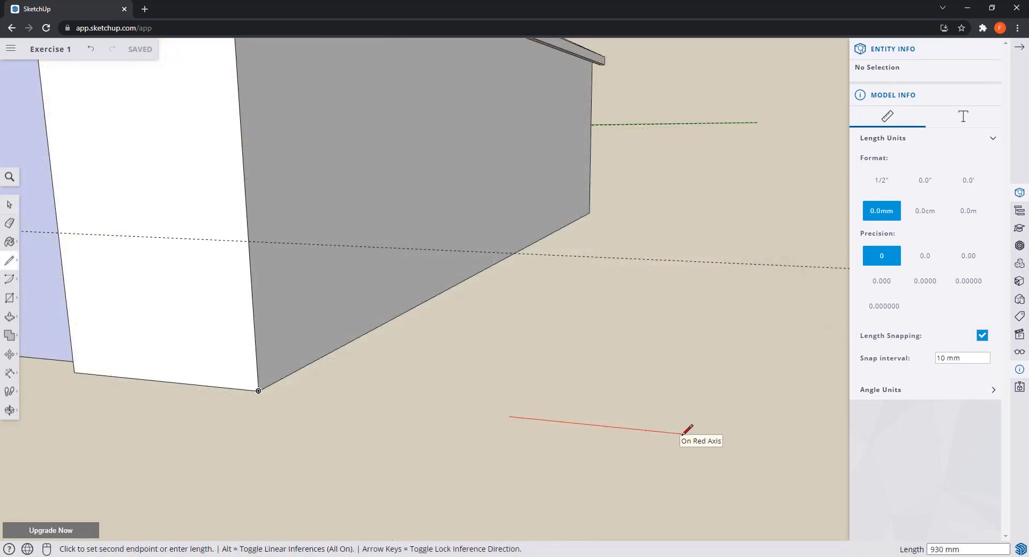
scroll(688, 430, up, 3)
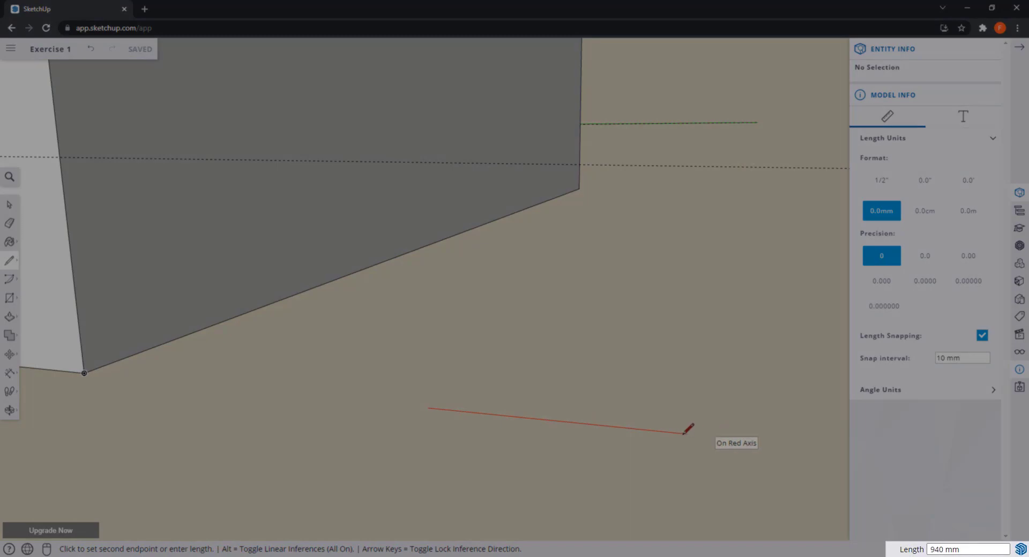
scroll(659, 425, up, 3)
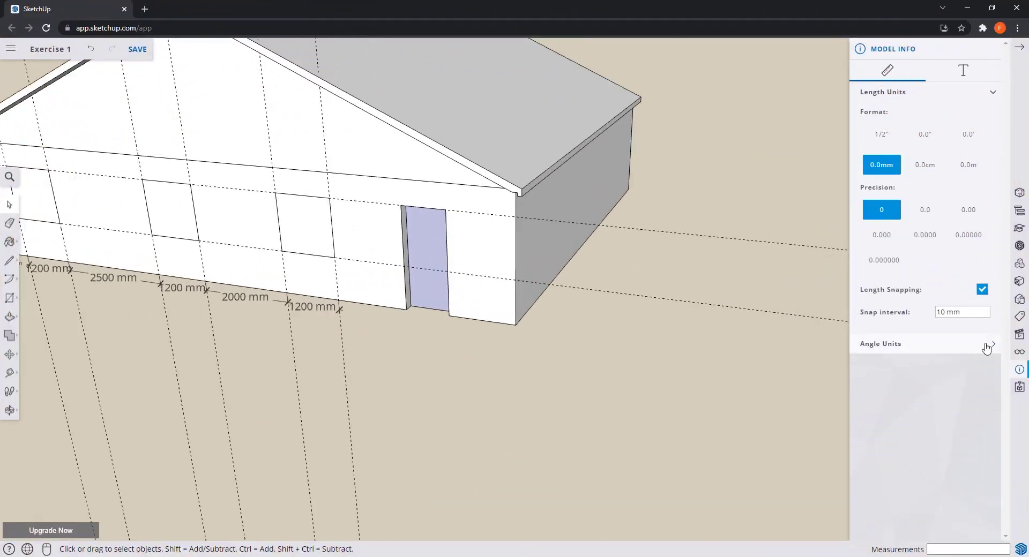
Step: Show the angle unit settings and try an arc centred on one end of the ground line, with the line as its 1930 mm radius
click(987, 347)
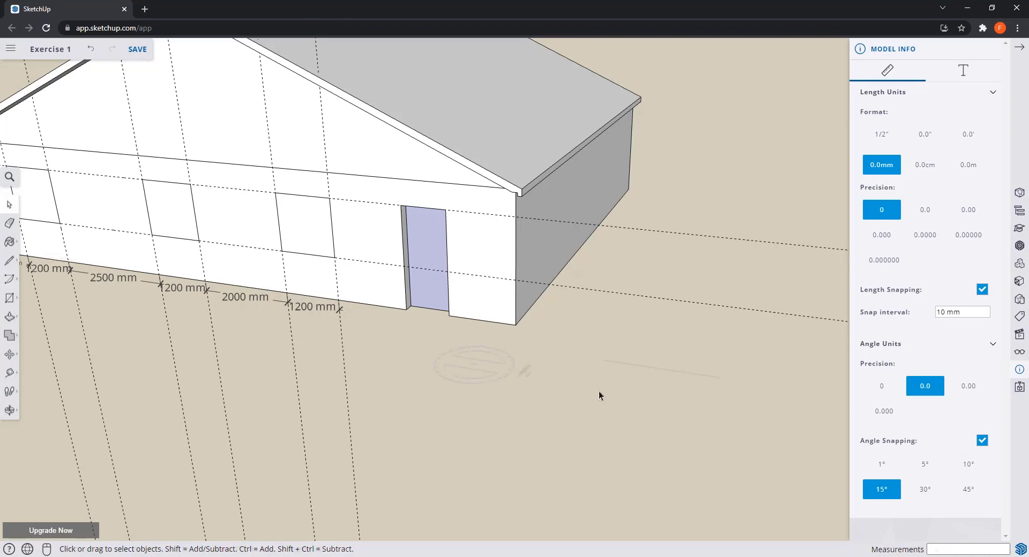
key(c)
click(606, 364)
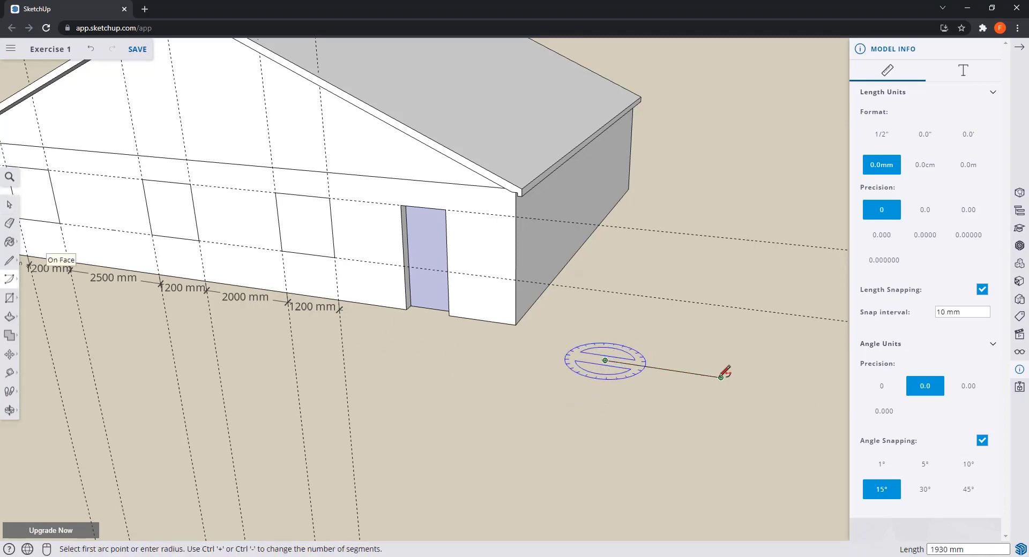
scroll(721, 376, up, 3)
scroll(721, 375, up, 2)
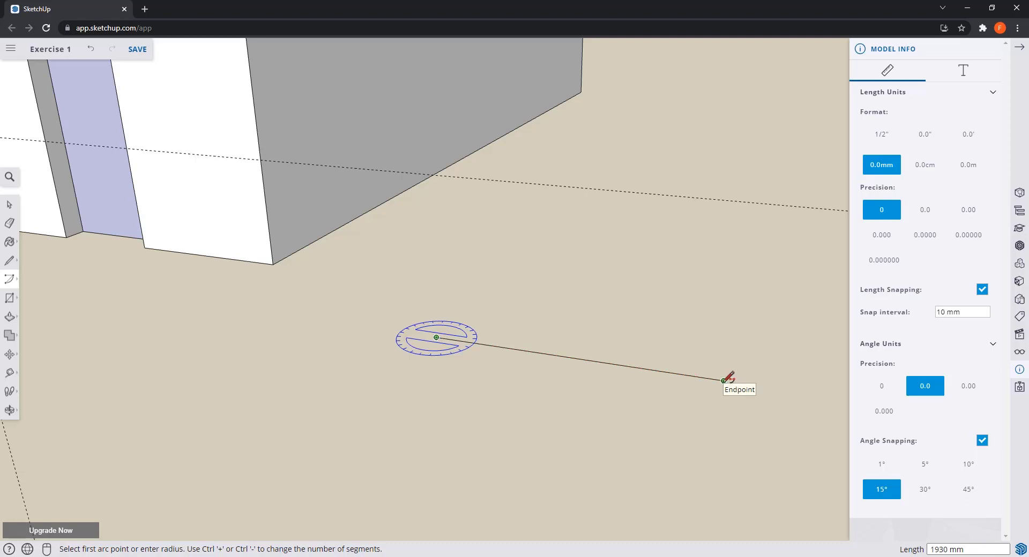
click(729, 379)
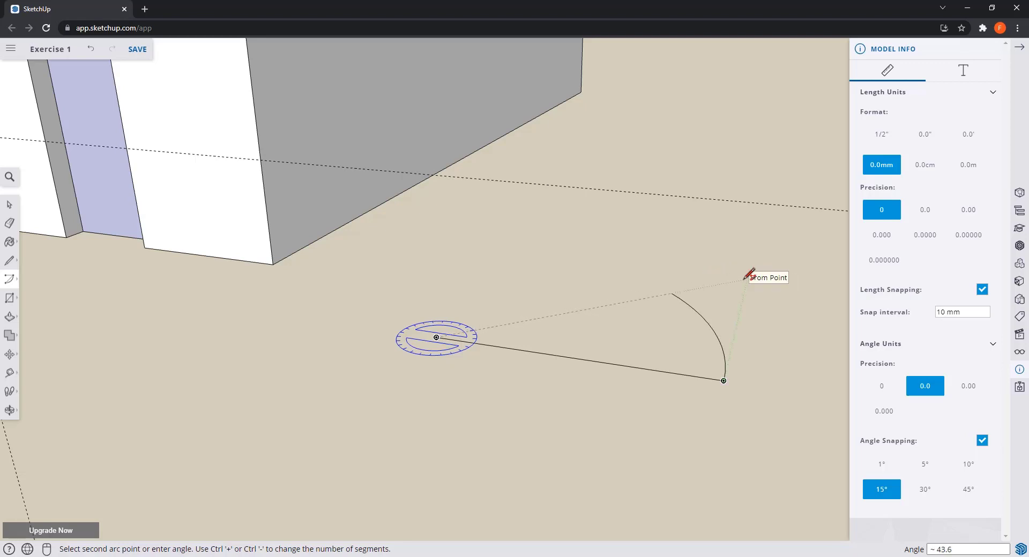
scroll(760, 270, down, 2)
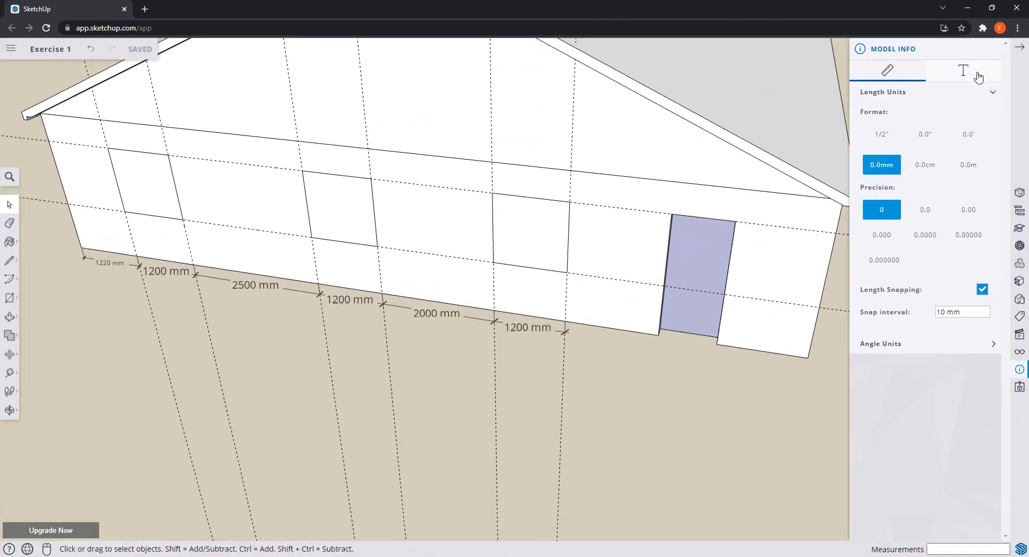
Step: Set the default dimension style to font size 20 with dot endpoints and update all dimensions
click(978, 76)
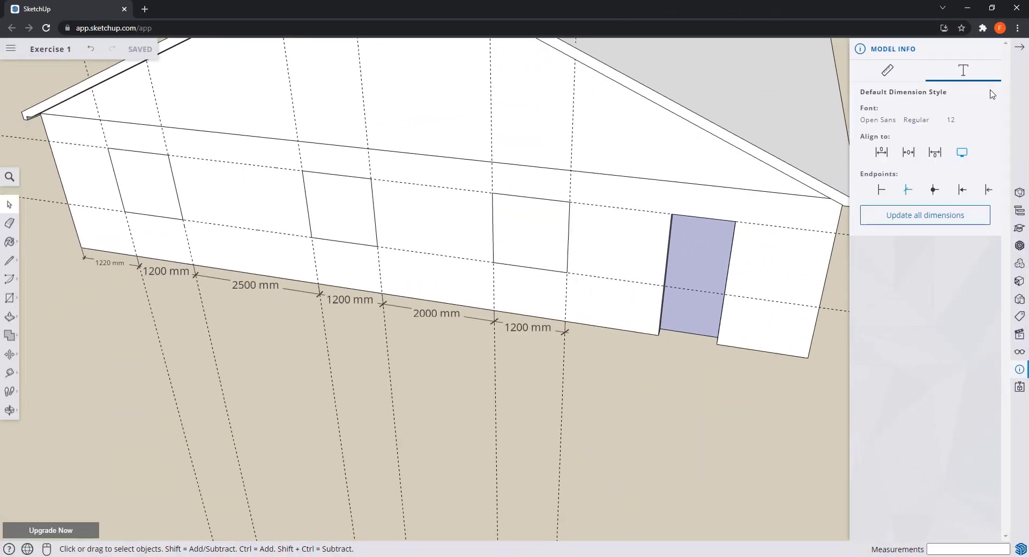
click(955, 123)
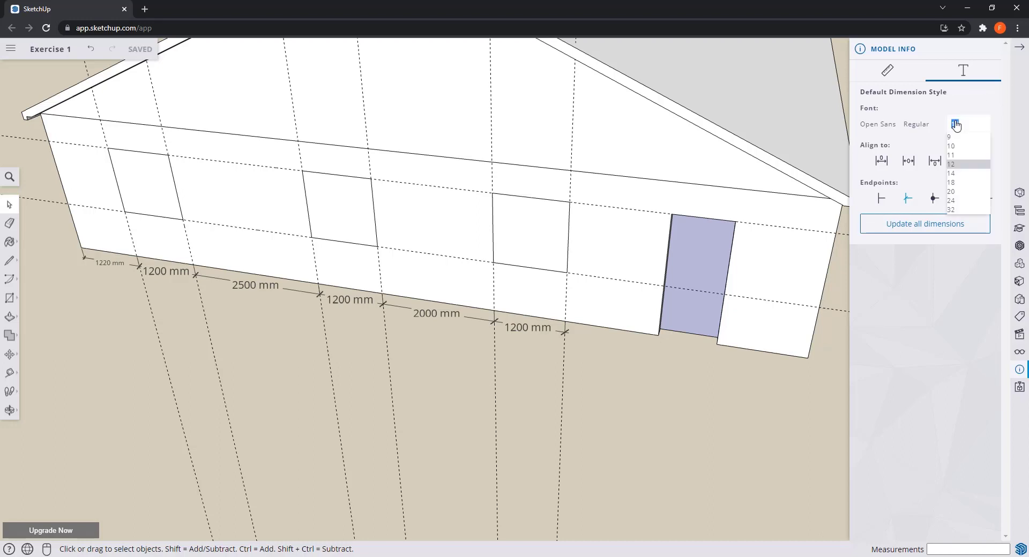
click(962, 192)
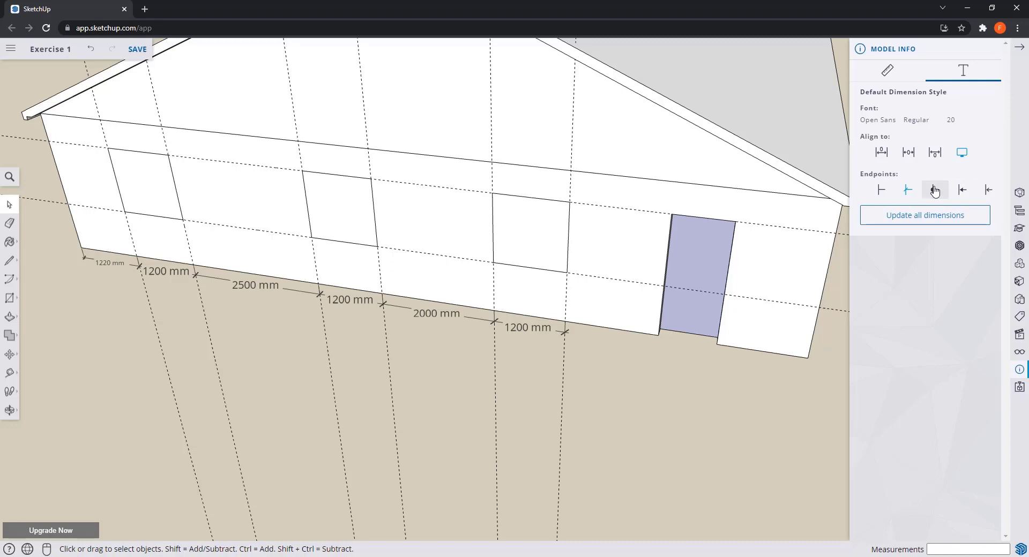
click(935, 191)
click(954, 222)
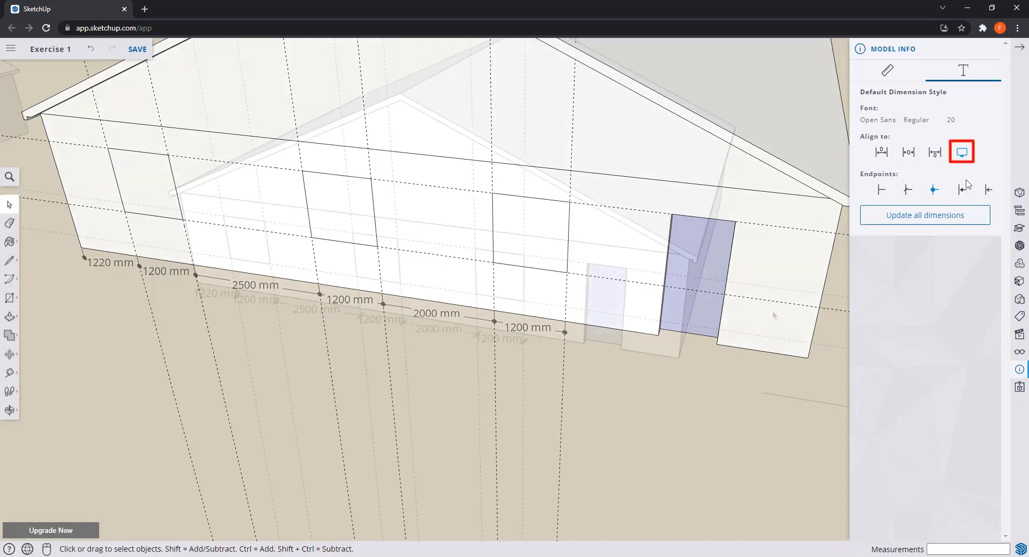
Step: Apply the below-line, centred and above-line text alignments to all dimensions, one after another
middle_drag(774, 314, 761, 315)
middle_drag(760, 314, 548, 313)
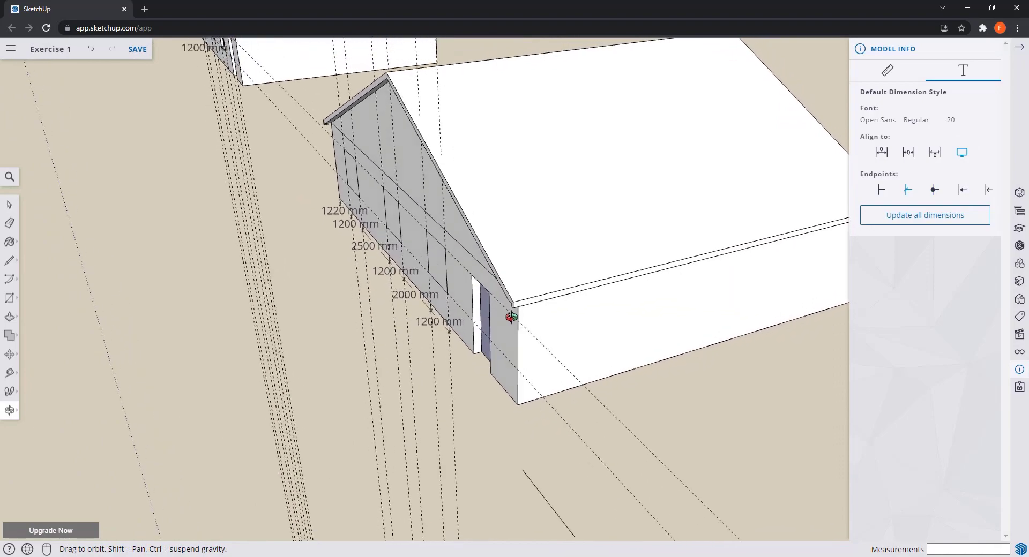
scroll(548, 324, down, 2)
scroll(548, 325, down, 2)
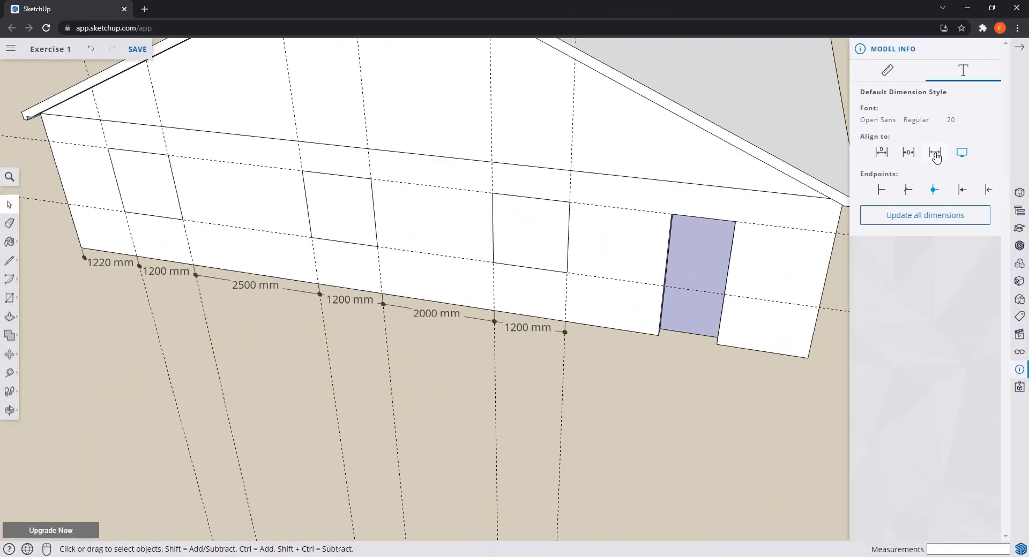
click(936, 154)
click(927, 216)
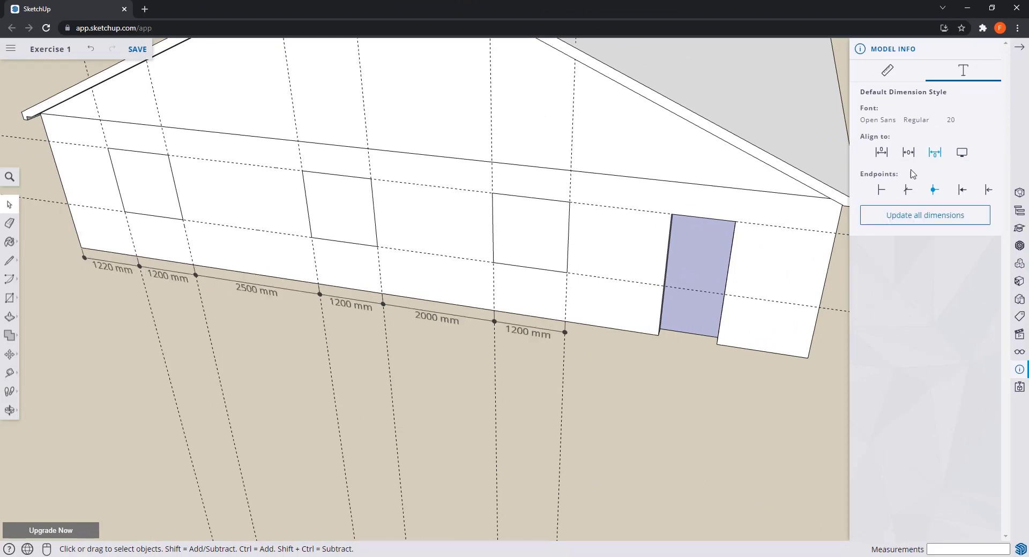
click(909, 153)
click(911, 215)
click(881, 153)
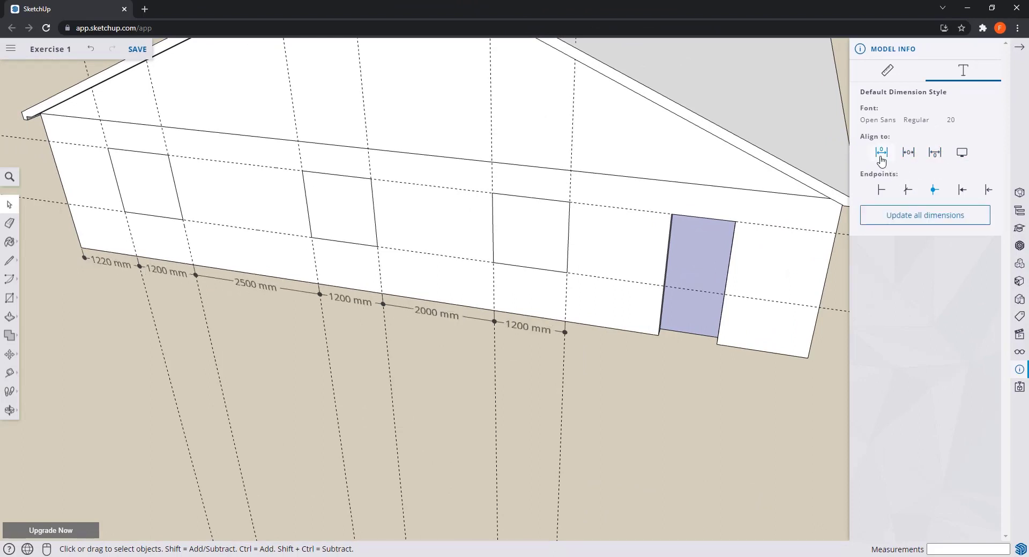
click(905, 217)
Step: Apply the plain, slash, dot, closed-arrow and open-arrow endpoint styles to all dimensions, one after another
click(882, 190)
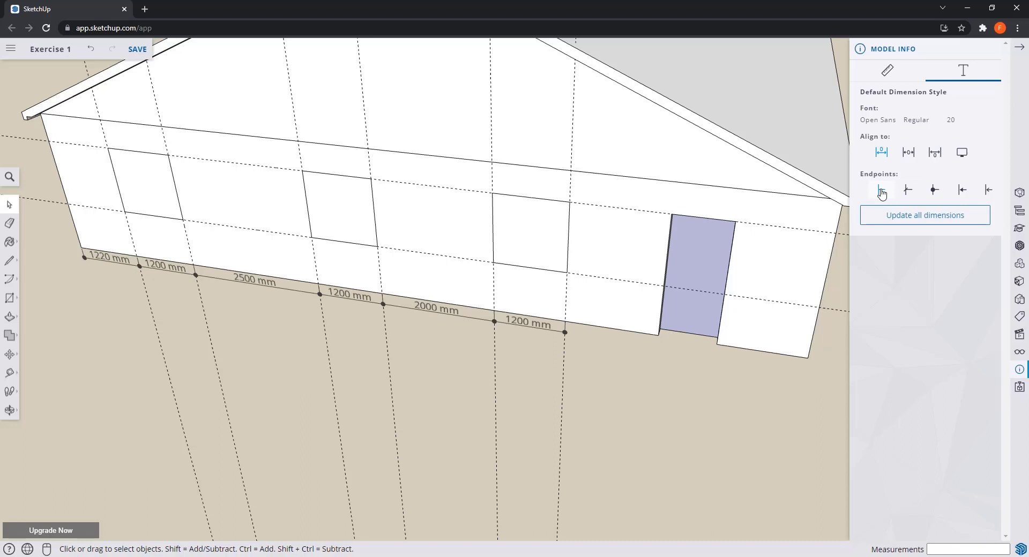
click(895, 218)
click(908, 190)
click(915, 217)
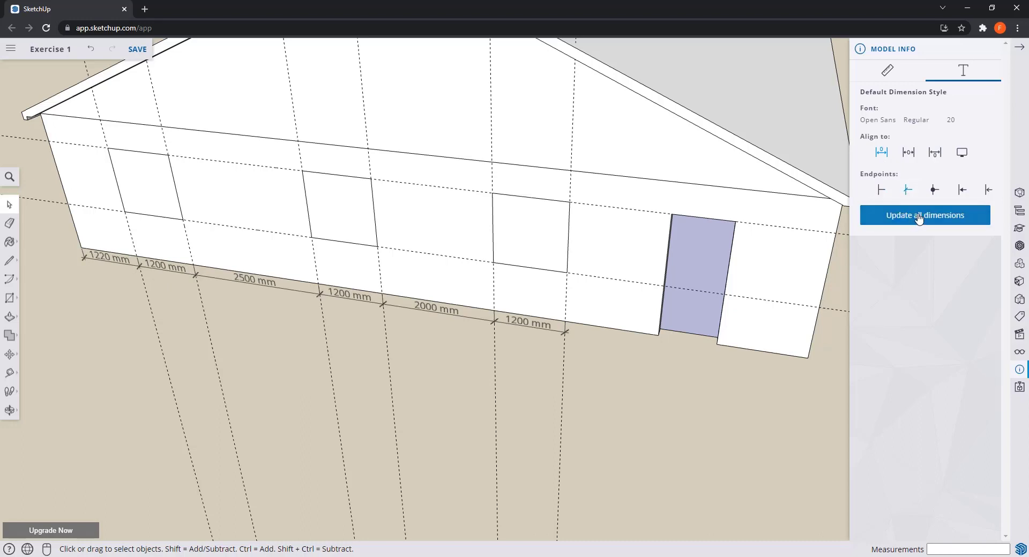
click(938, 192)
click(946, 216)
click(965, 192)
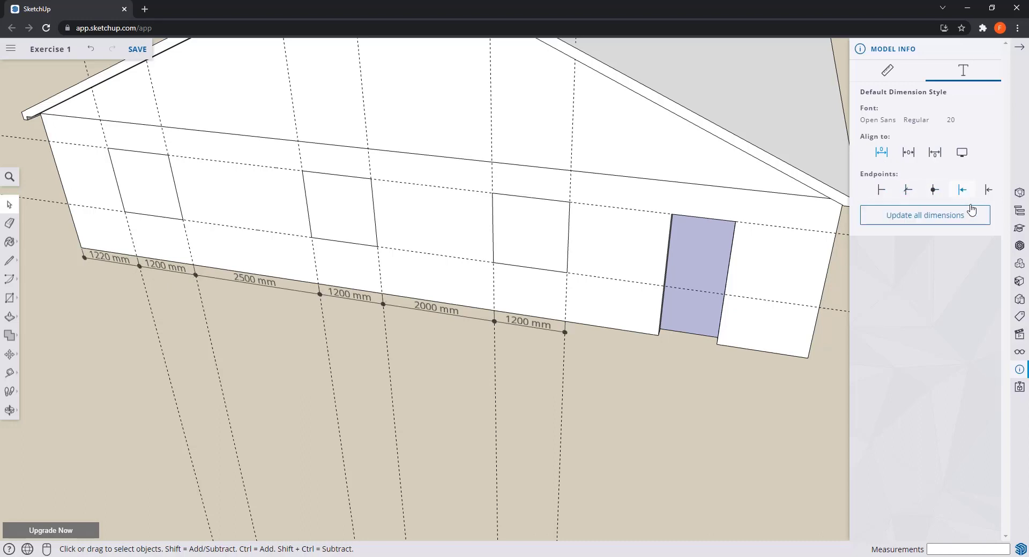
click(973, 219)
click(989, 190)
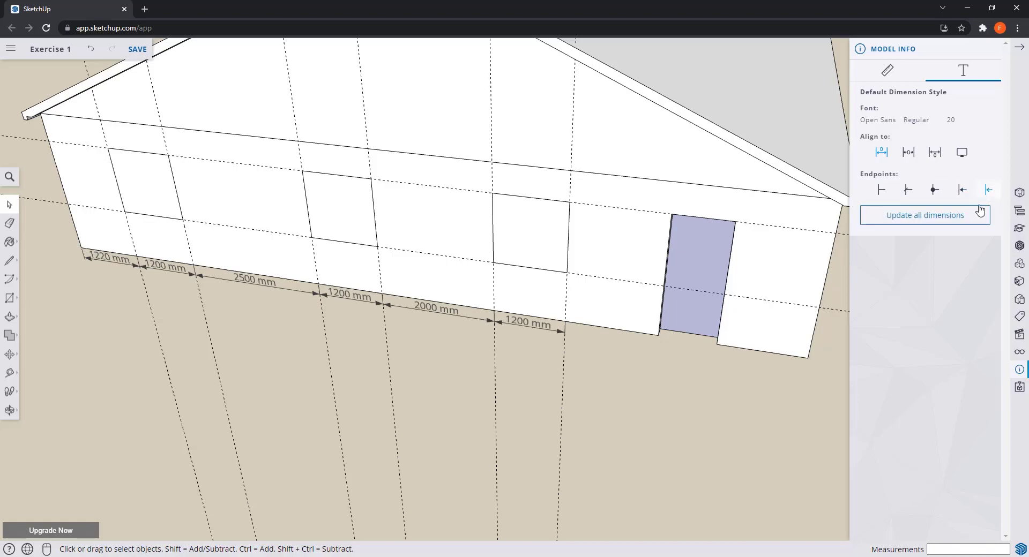
click(968, 225)
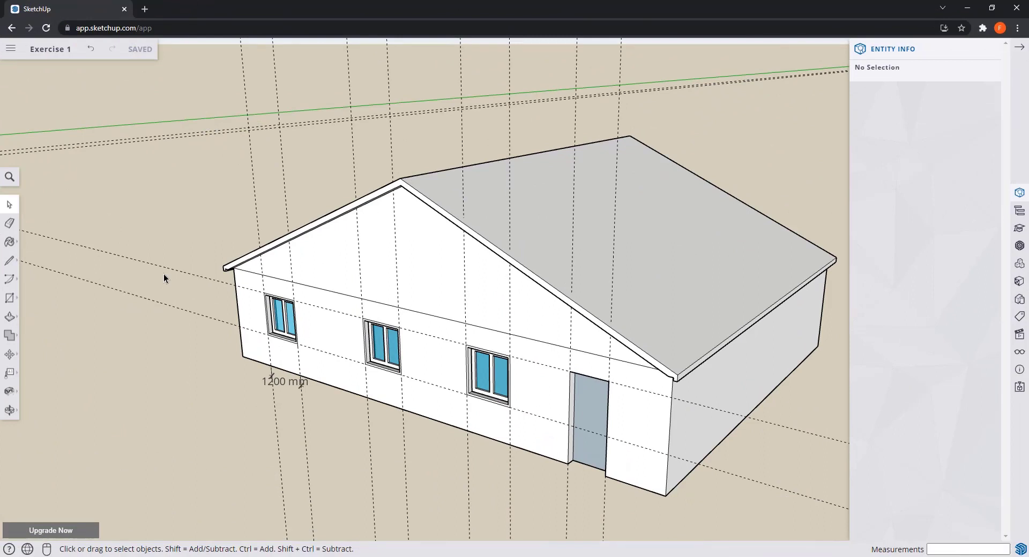
Step: Attach a leader text to the roof face, place it above the attachment point and change its content to "Text 1"
click(10, 376)
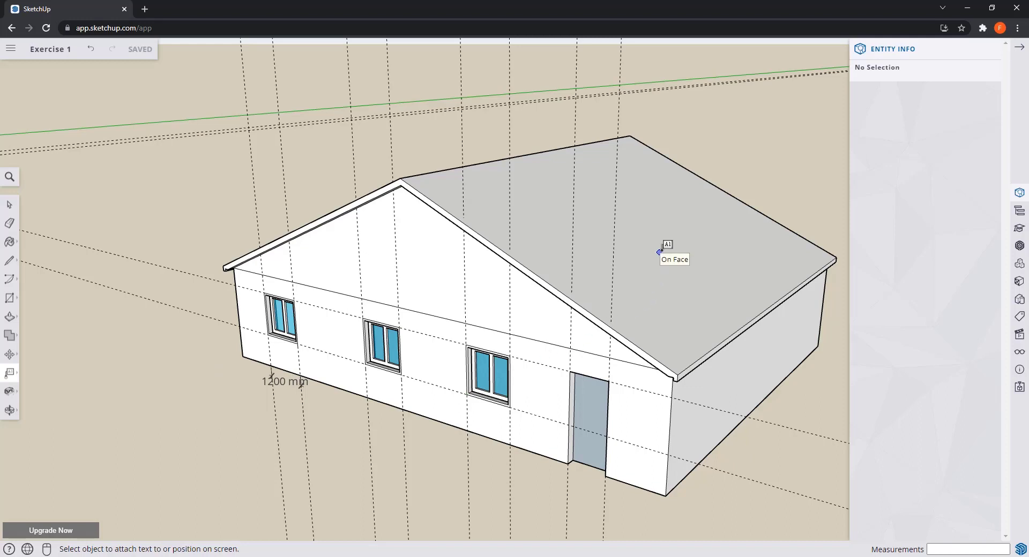
click(660, 252)
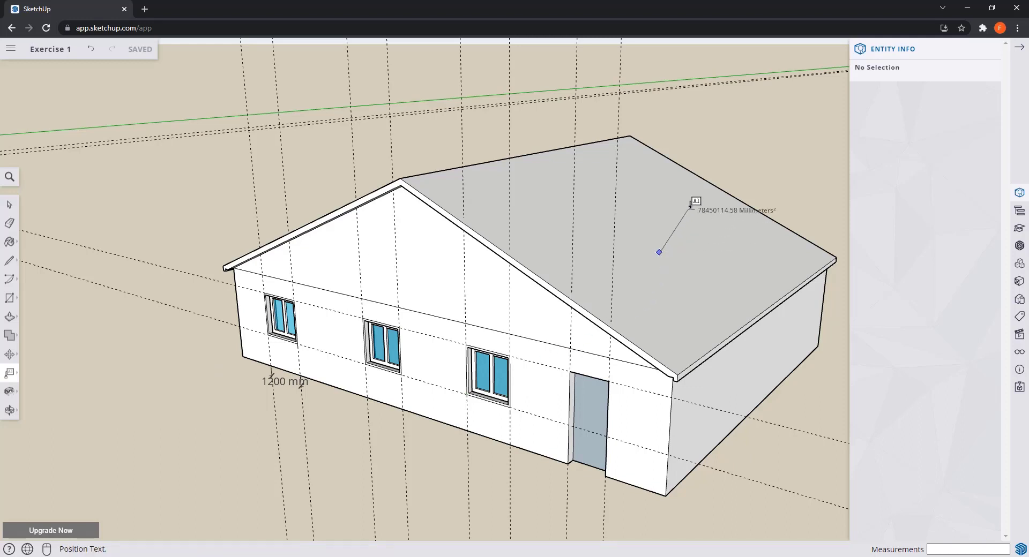
click(690, 205)
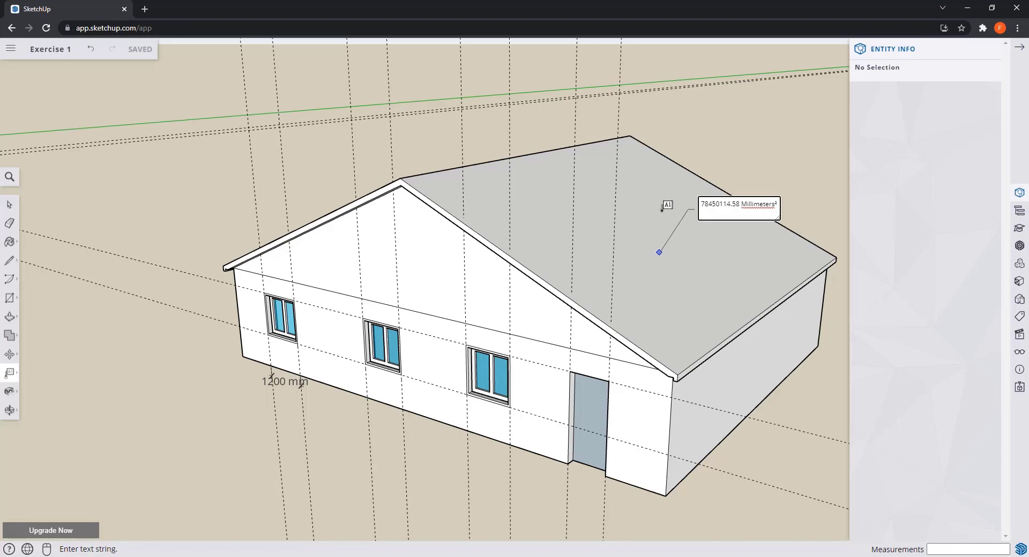
double_click(760, 205)
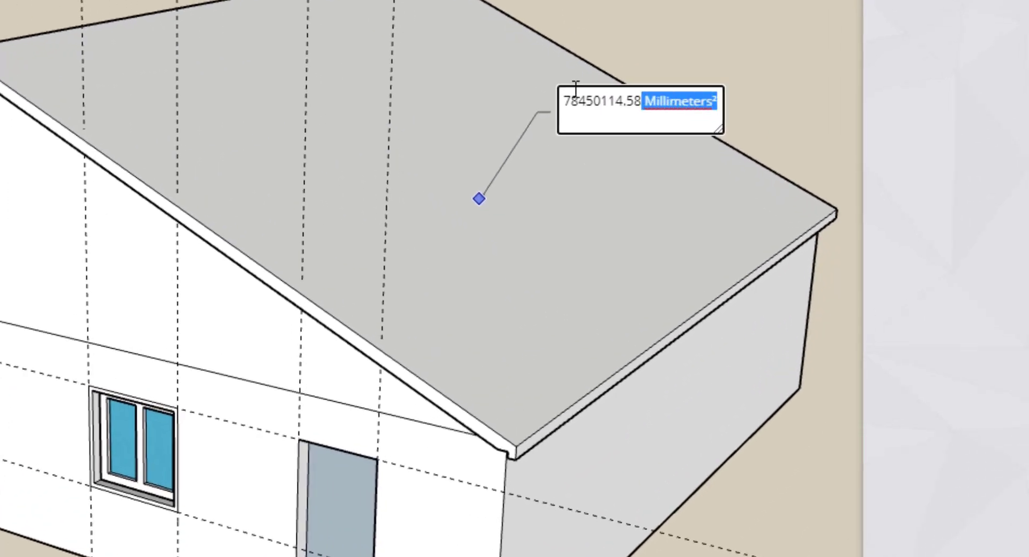
drag(576, 90, 512, 79)
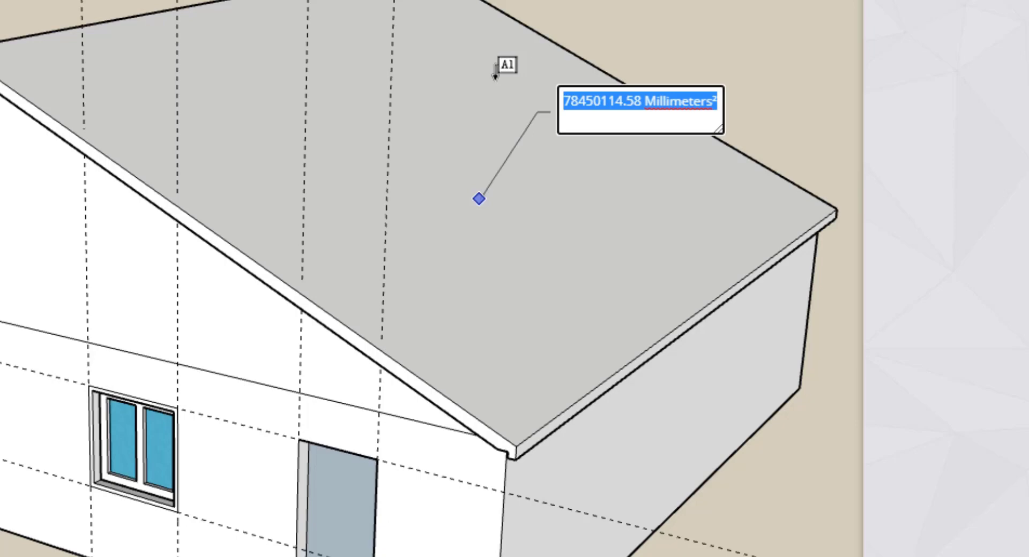
text(Text 1)
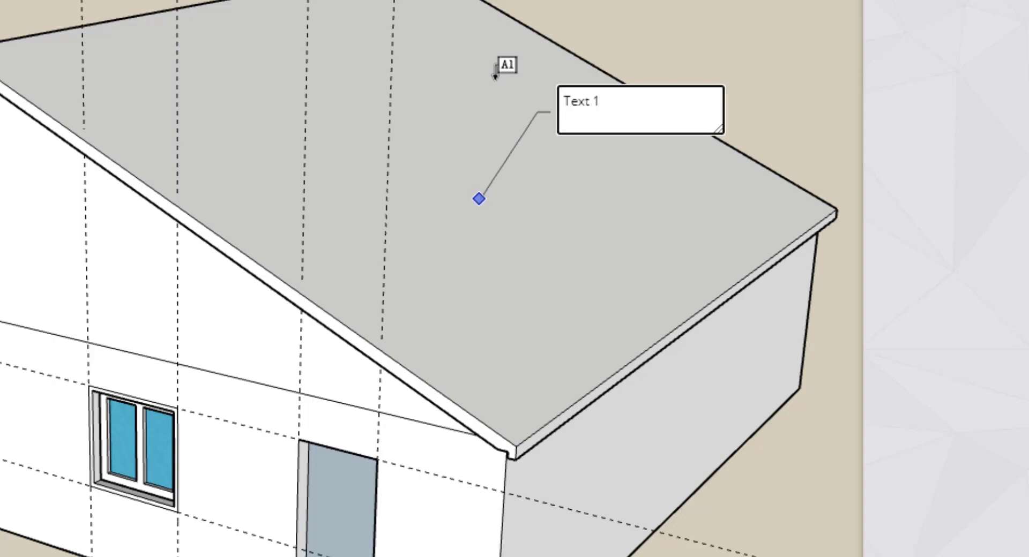
click(551, 12)
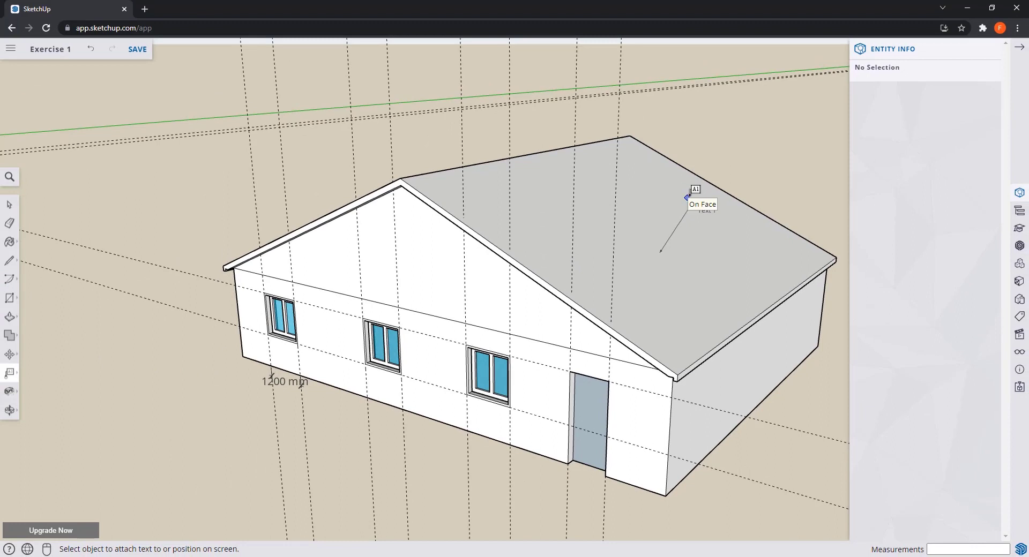
Step: Set the font size of the roof's leader text to 20
key(space)
click(702, 210)
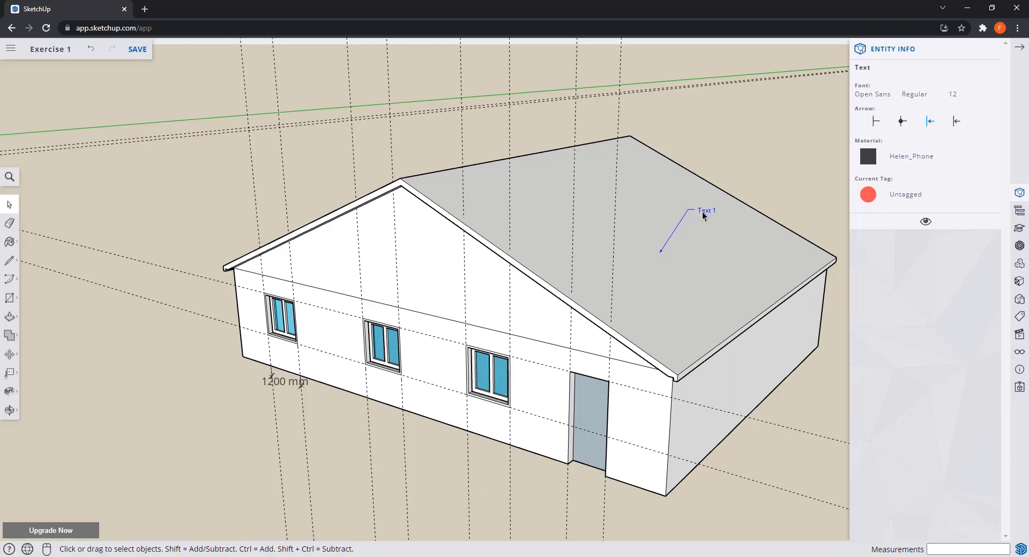
click(955, 98)
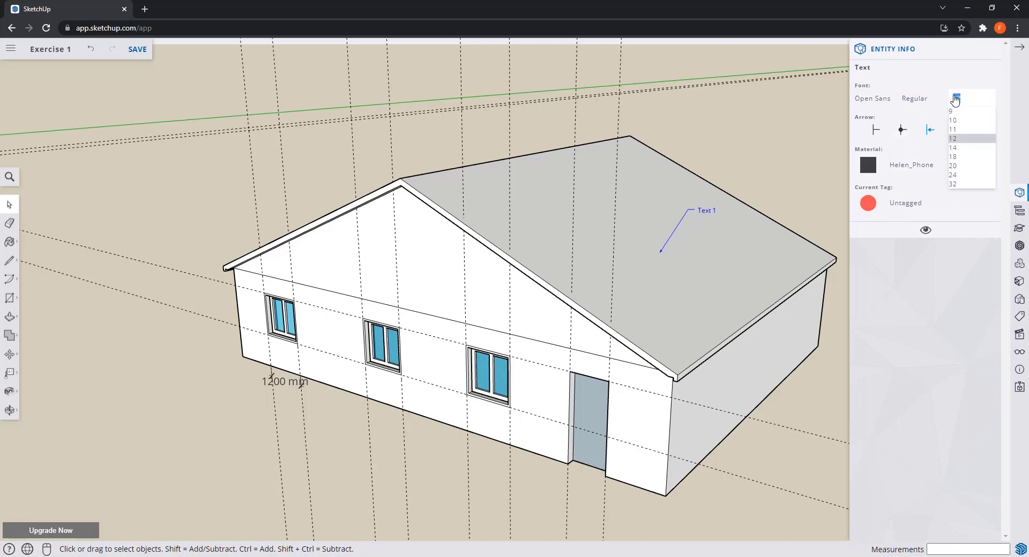
click(954, 166)
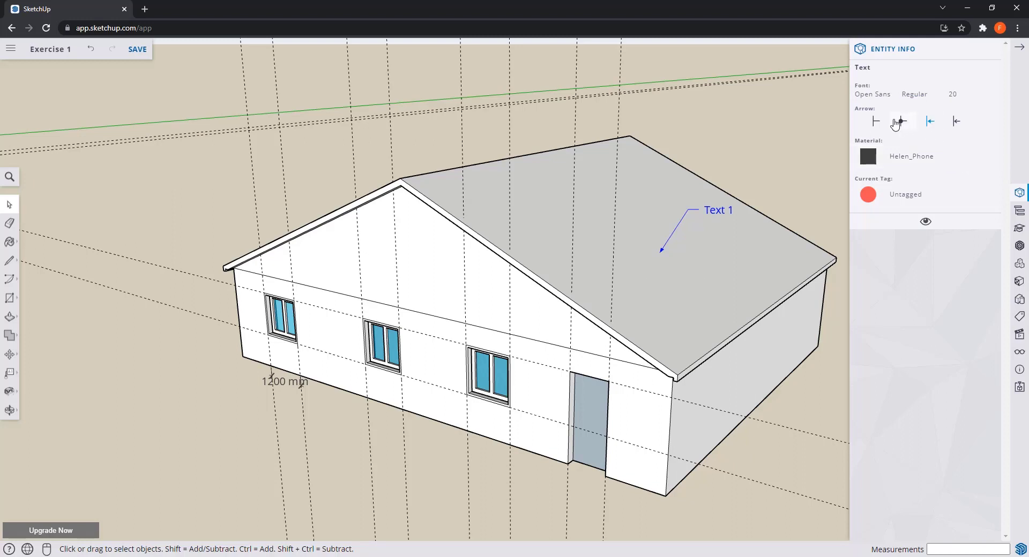
Step: Cycle the roof text's arrow through none, open, dot and closed, and assign it the white Color M00 material
click(877, 123)
click(951, 123)
click(903, 122)
click(928, 125)
click(912, 161)
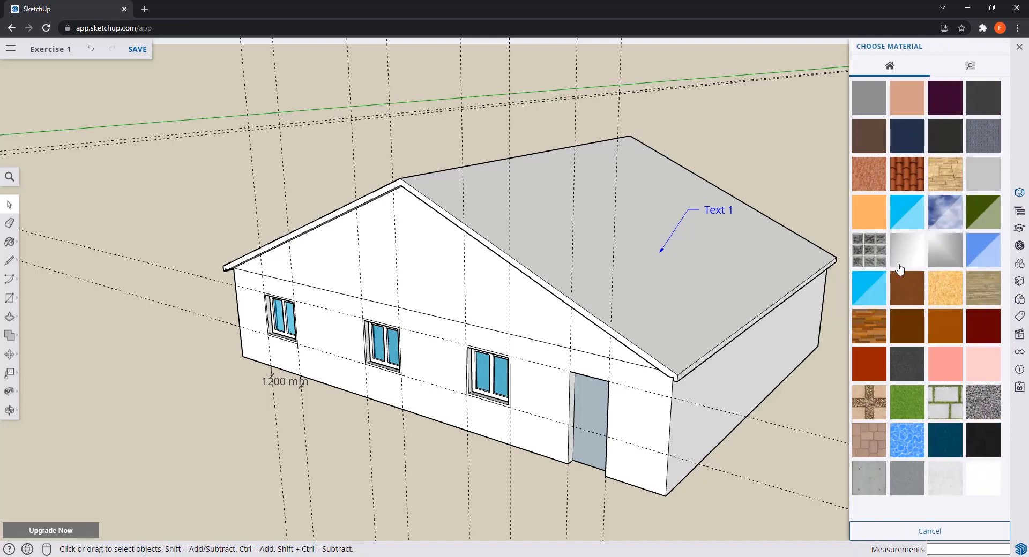
click(986, 481)
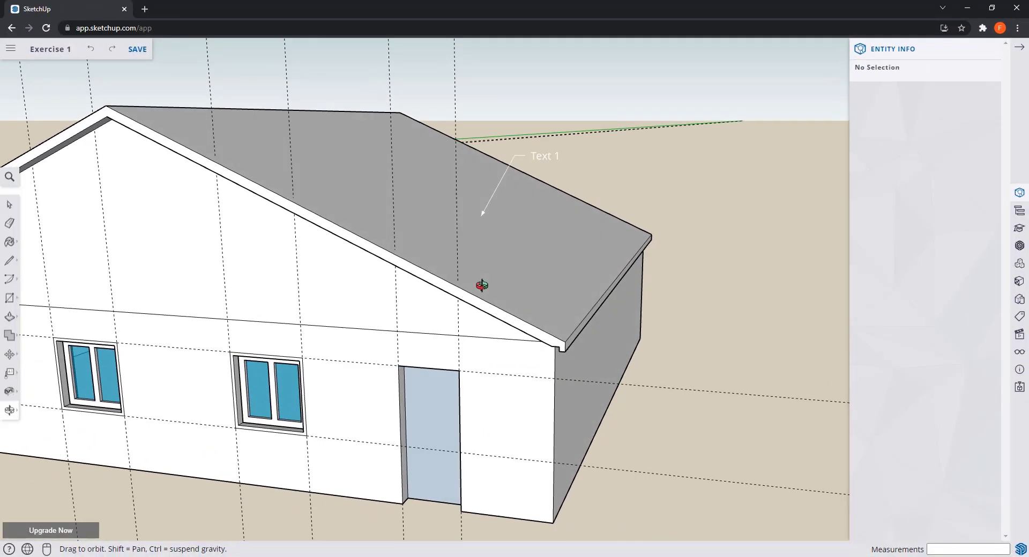
Step: Edit the roof's leader text to read "Text 1a"
key(space)
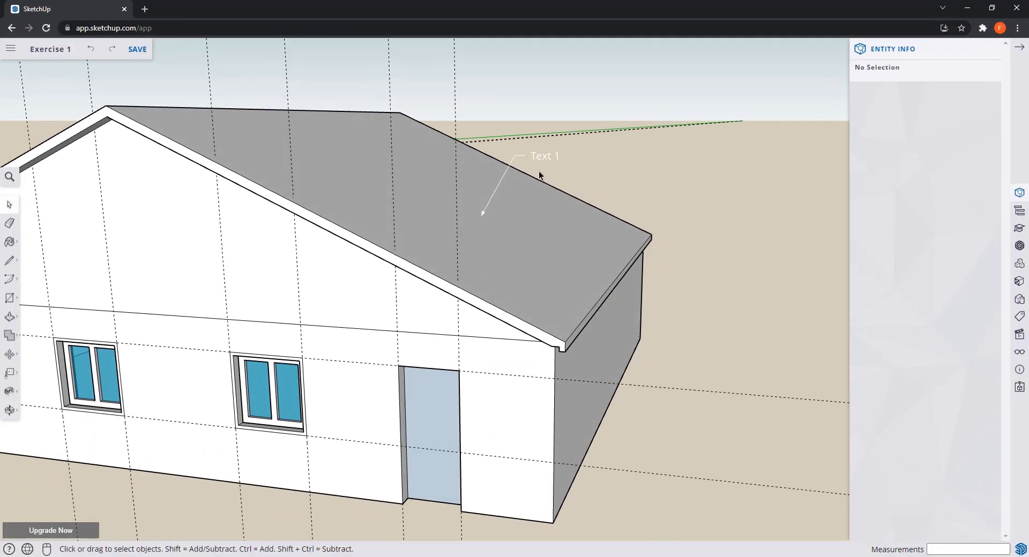
right_click(541, 159)
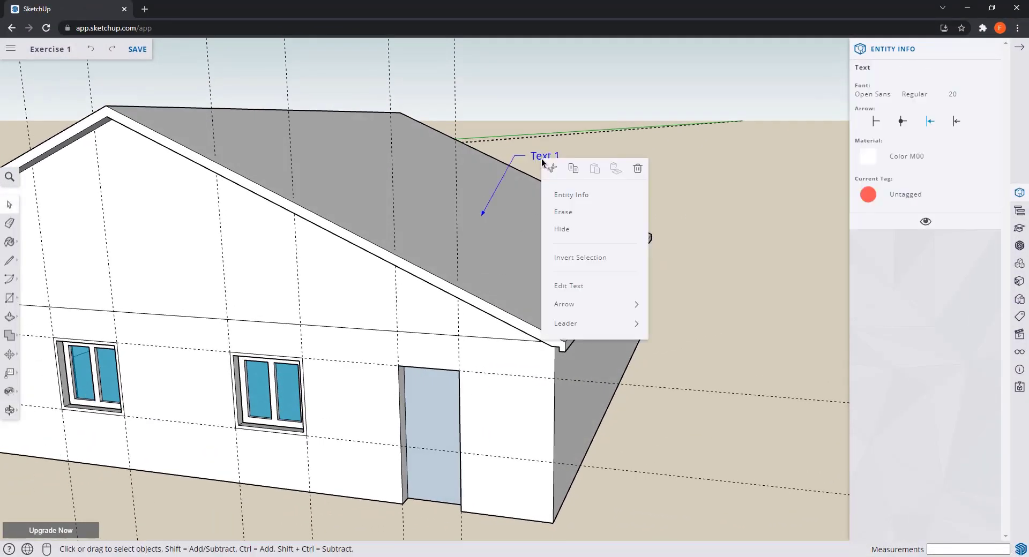
click(593, 287)
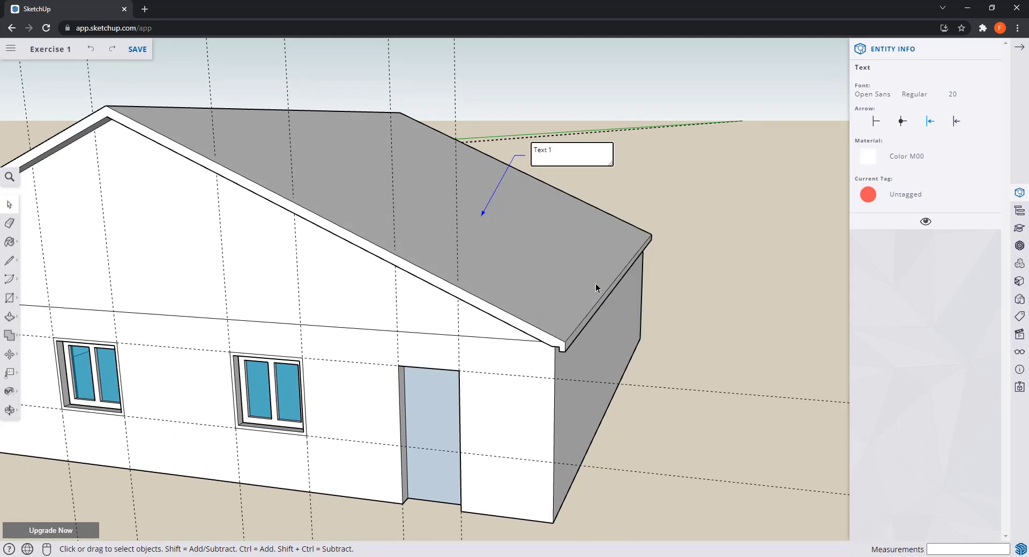
text(a)
click(664, 194)
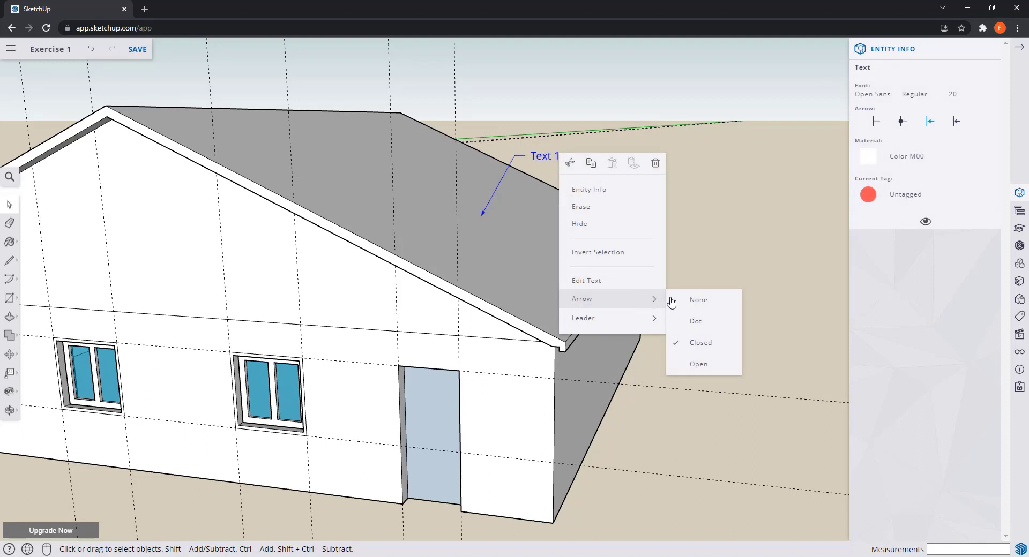
Step: Try the None arrow style on the roof's leader text and set its leader to Hidden
click(713, 304)
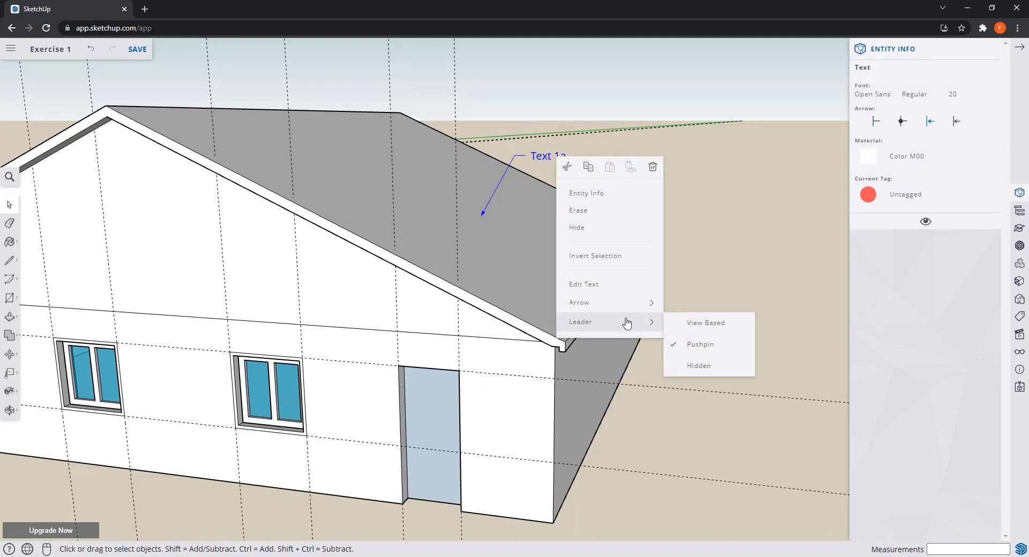
click(697, 365)
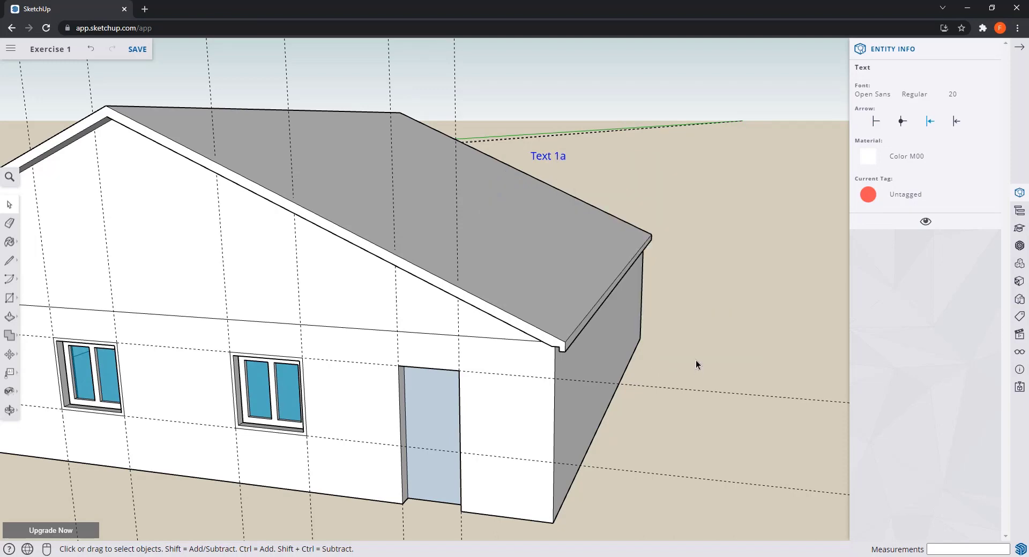
middle_drag(649, 243, 606, 303)
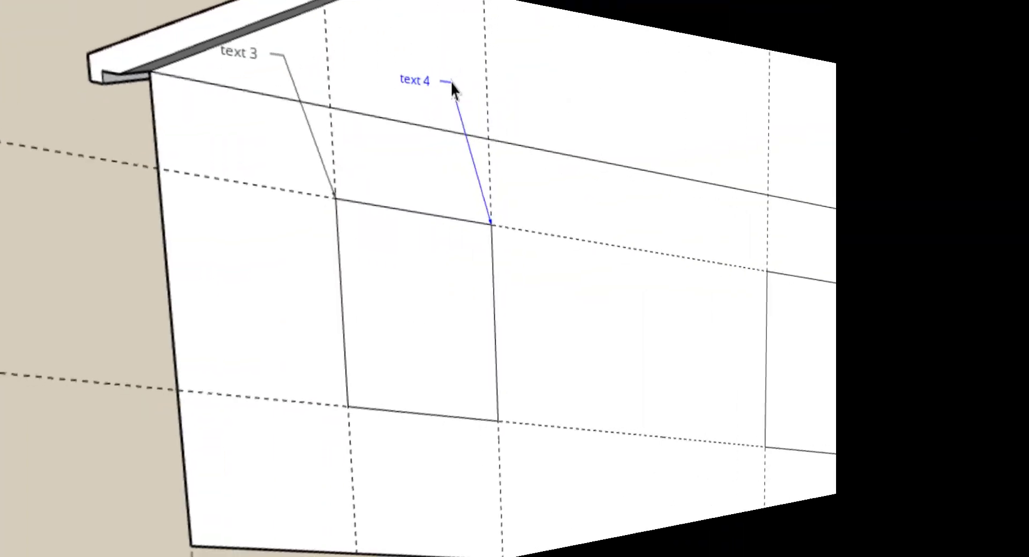
Step: Open the available options for the "text 4" leader text on the house wall
right_click(451, 81)
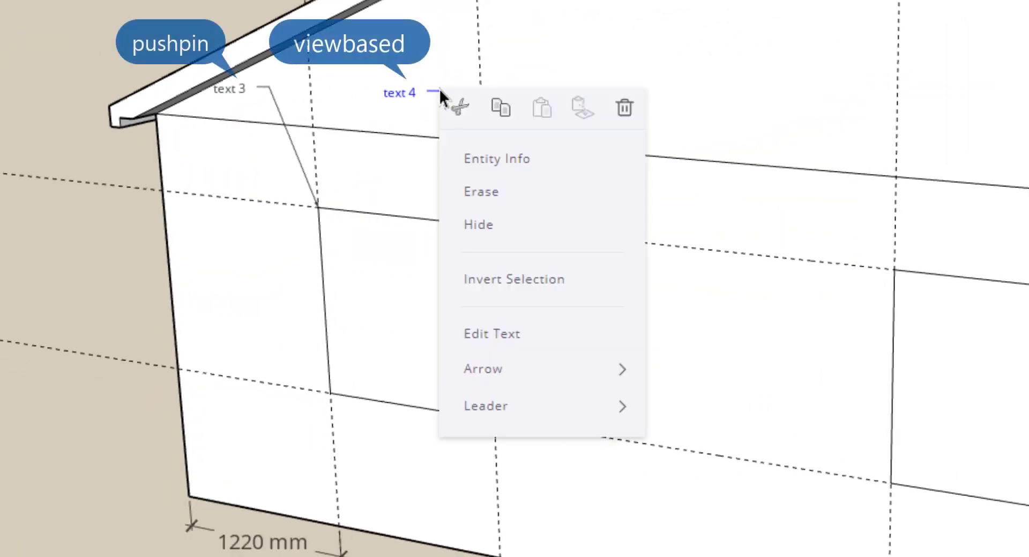
Step: Change the leader style of the text 4 label to View Based
mouse_move(528, 406)
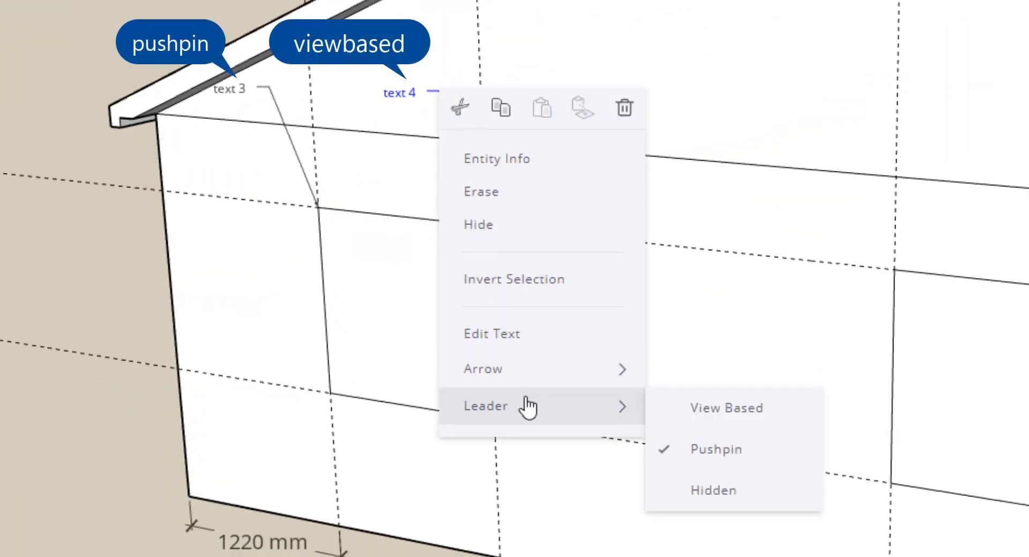
click(706, 414)
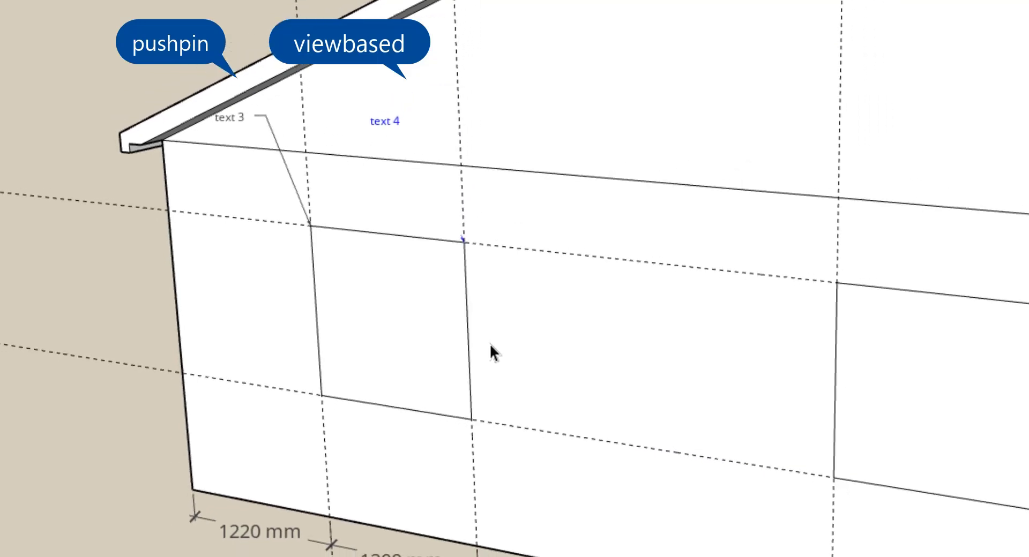
middle_drag(502, 318, 714, 313)
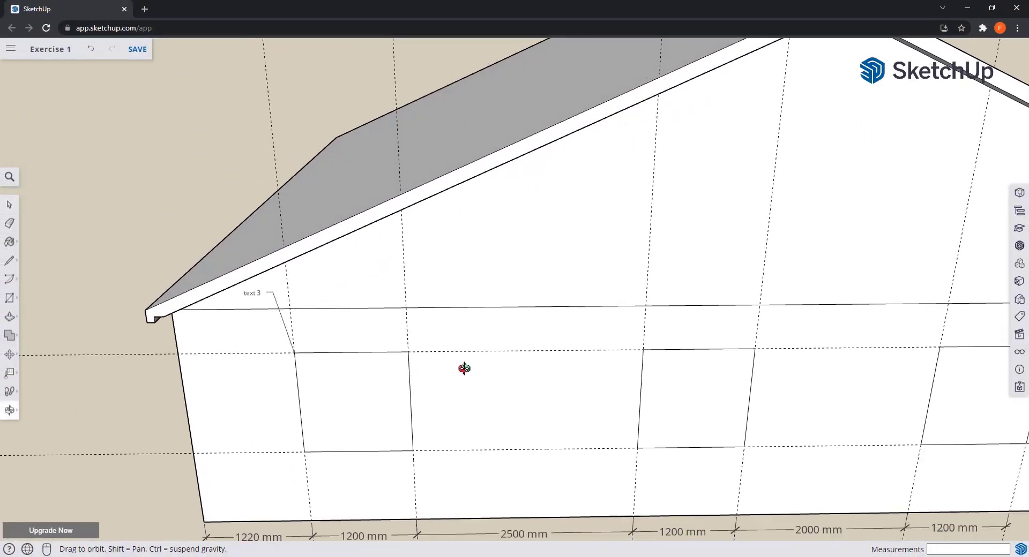
middle_drag(464, 369, 115, 324)
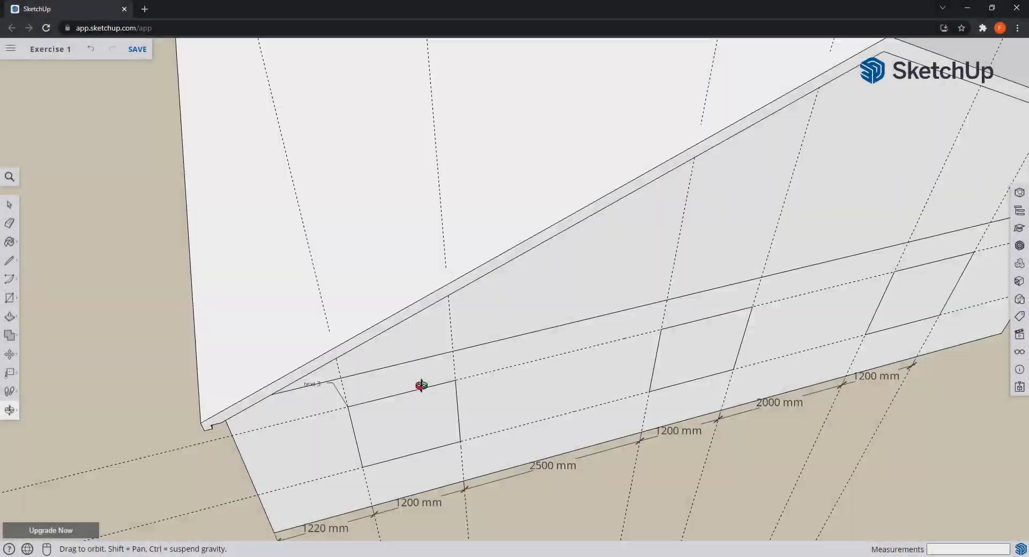
middle_drag(420, 383, 156, 257)
middle_drag(336, 357, 296, 292)
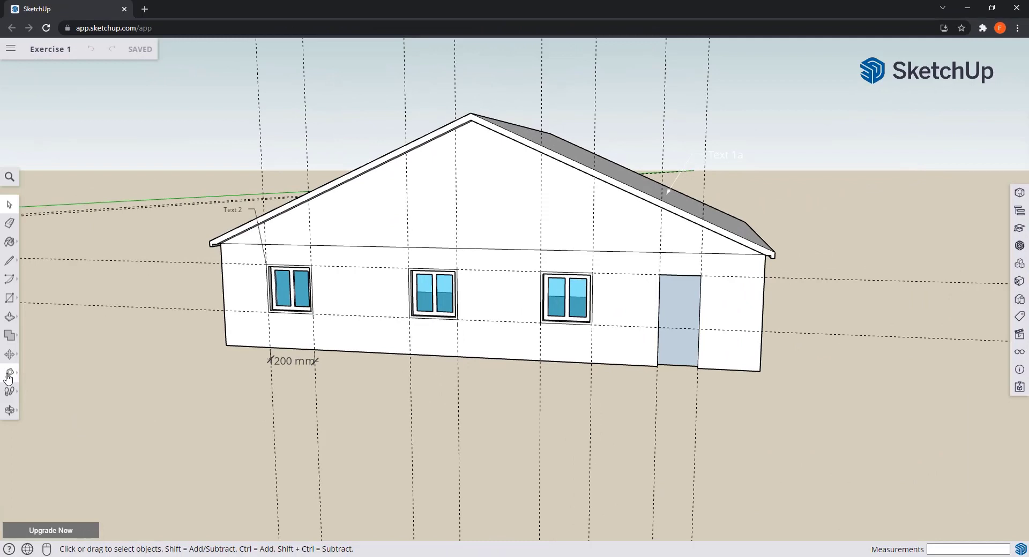
Step: Create a 35-degree Protractor guide from the upper-left corner of the middle window opening, measured from its top edge
click(10, 374)
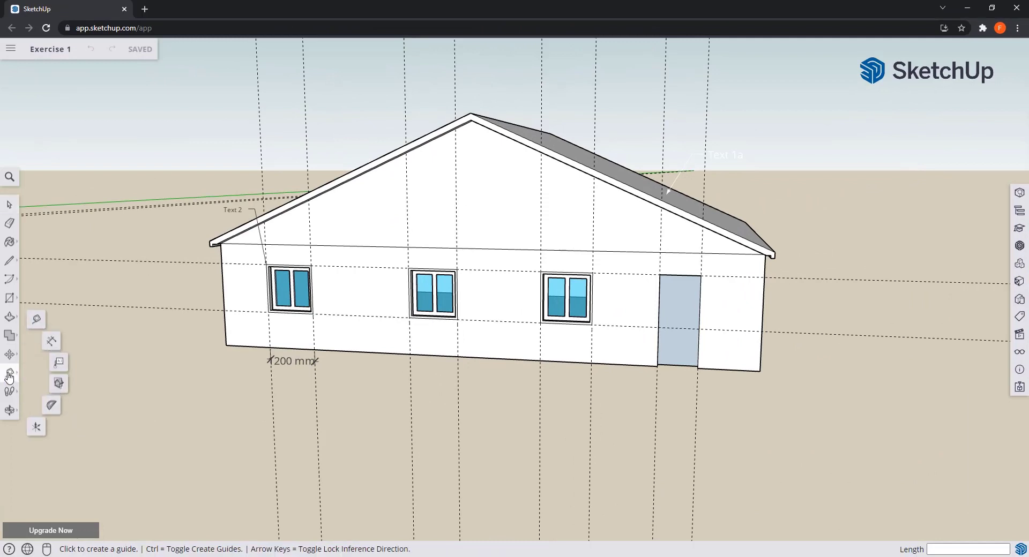
click(51, 409)
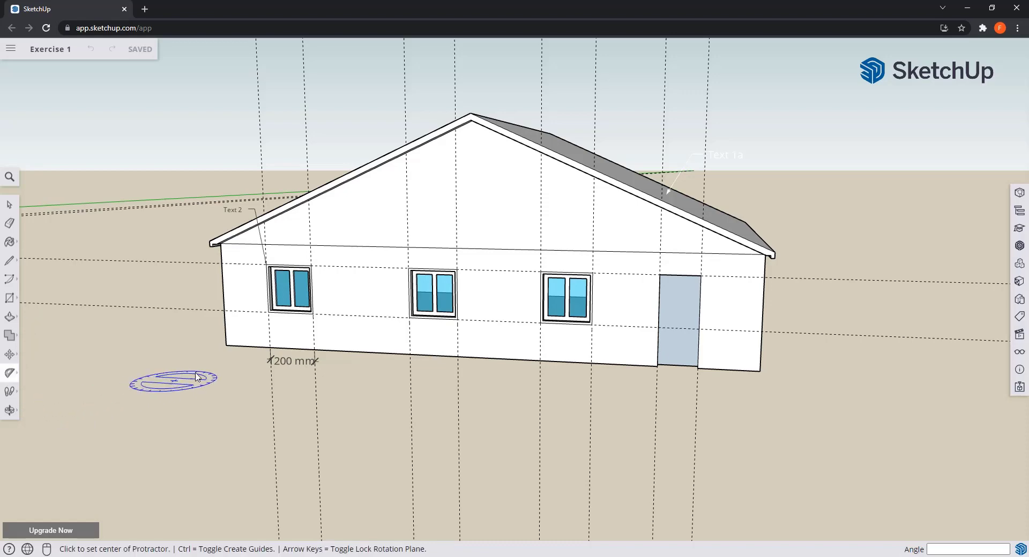
scroll(420, 272, up, 5)
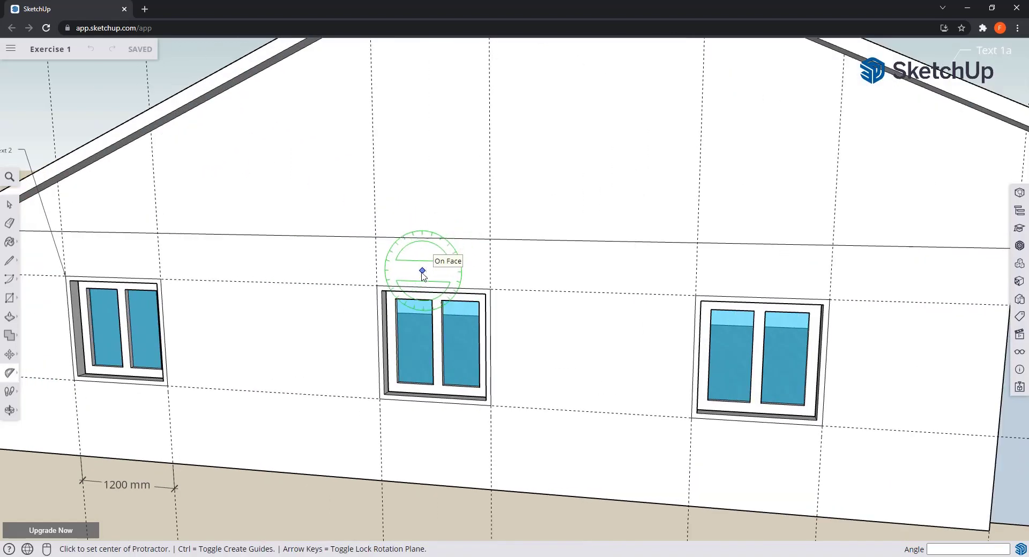
click(377, 285)
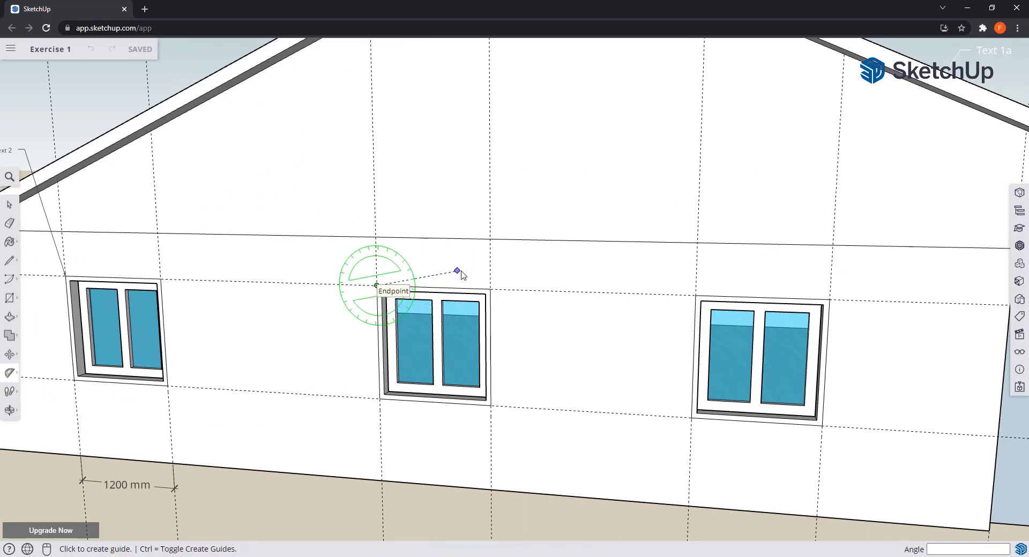
click(490, 290)
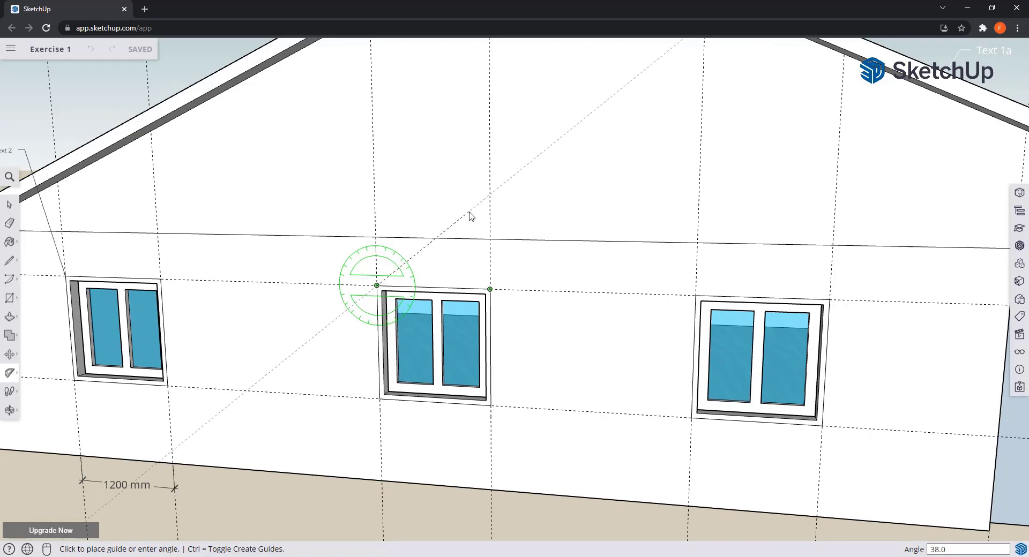
text(35)
key(Return)
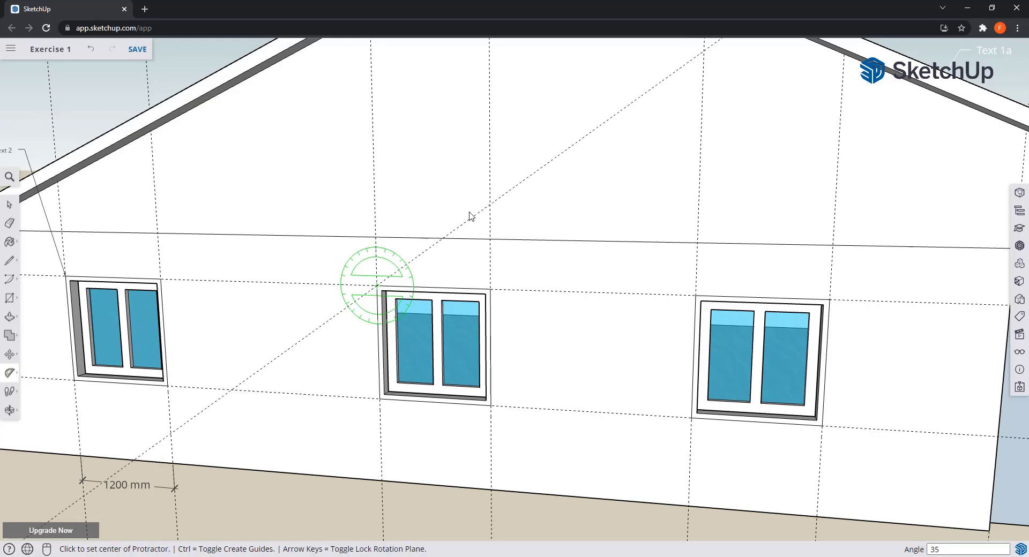
Step: Create a 50-degree Protractor guide from the upper-right corner of the middle window opening, measured from its top edge
click(490, 290)
click(377, 287)
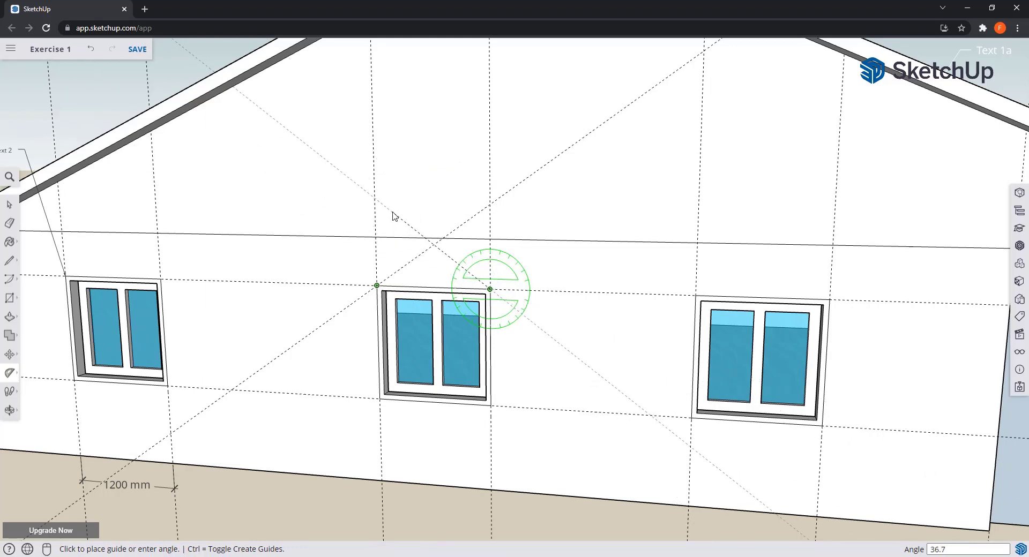
text(50)
key(Return)
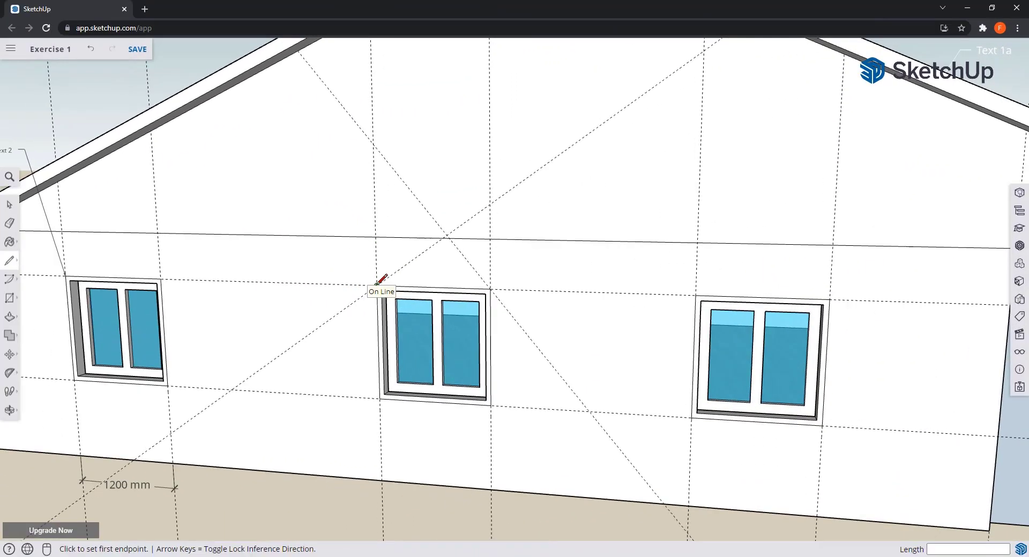
Step: Draw lines along the two angled guides from the middle window's upper corners to their intersection, forming a triangle above the window
click(378, 283)
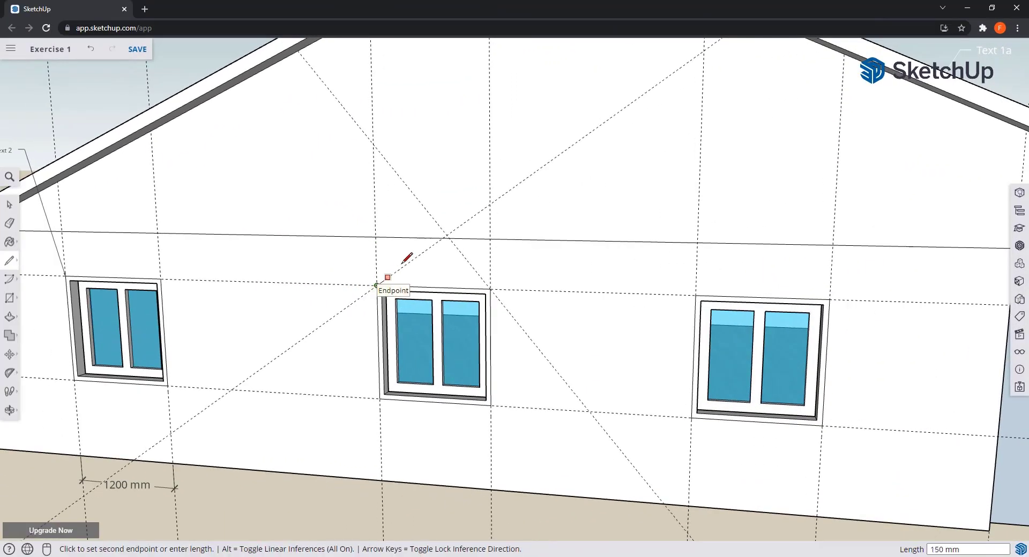
scroll(447, 235, up, 2)
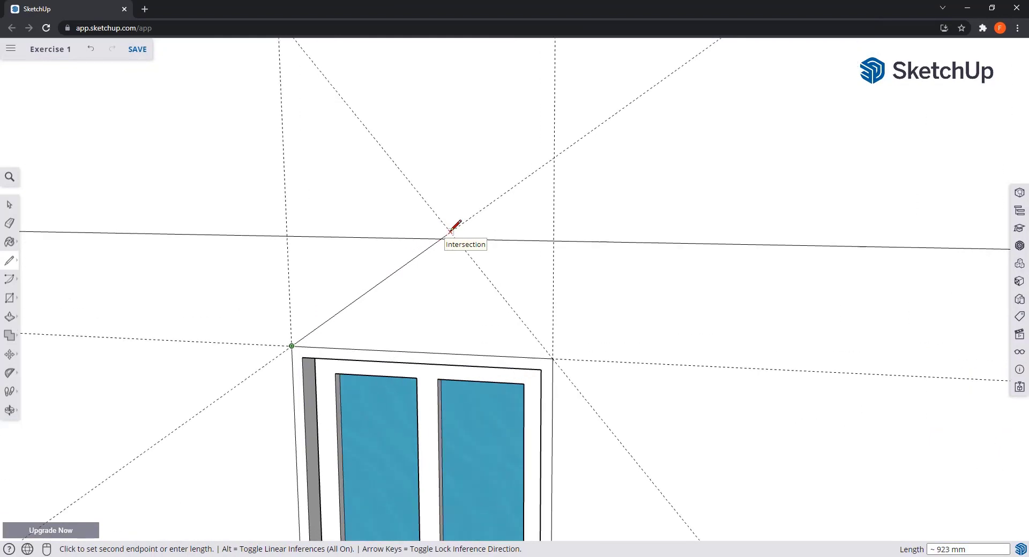
click(449, 233)
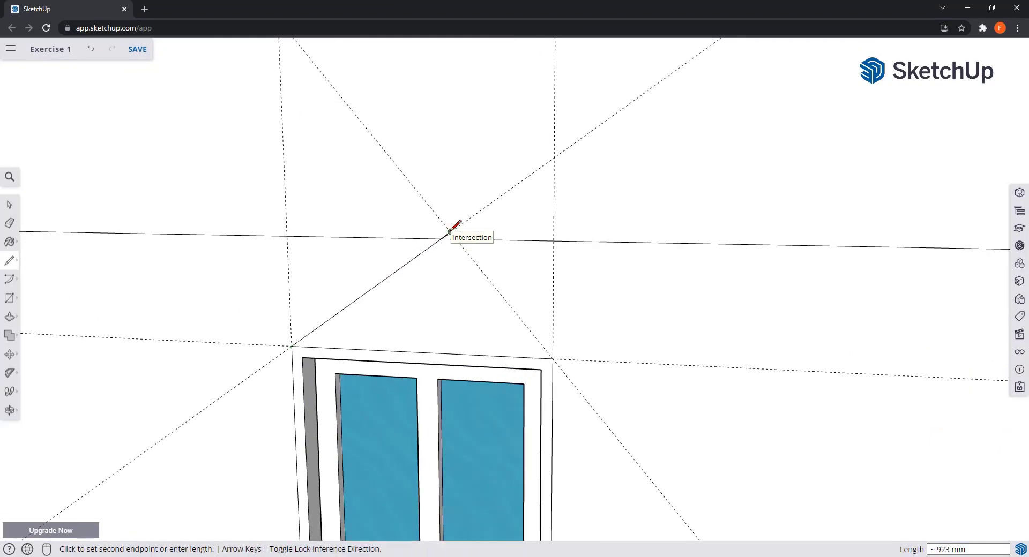
click(552, 358)
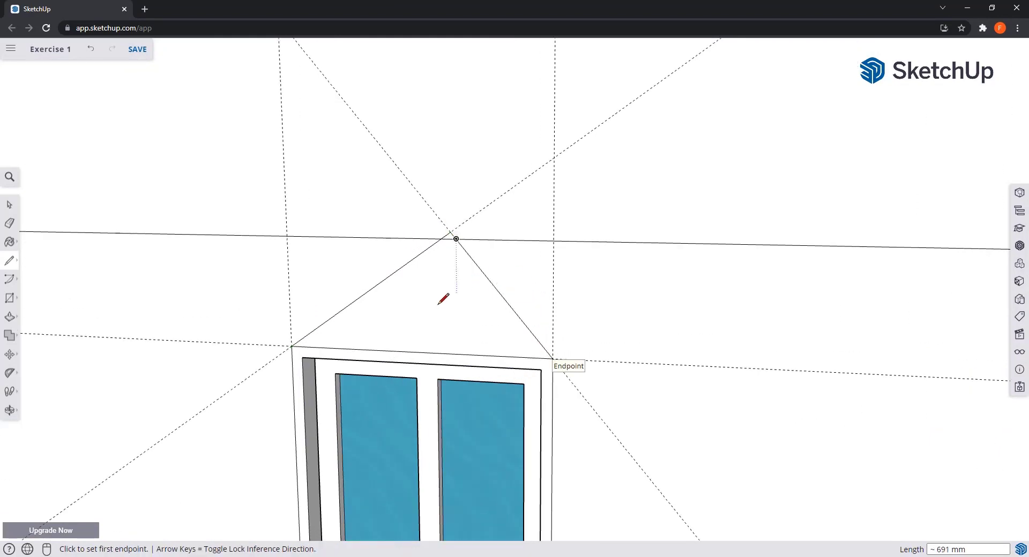
key(space)
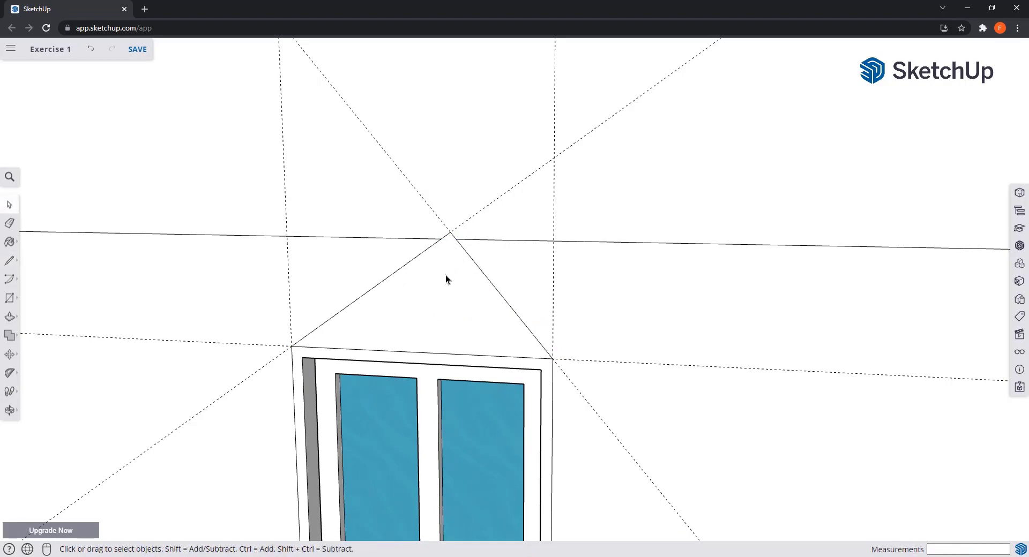
Step: Start a Push/Pull on the triangular face above the middle window
scroll(445, 275, down, 3)
key(p)
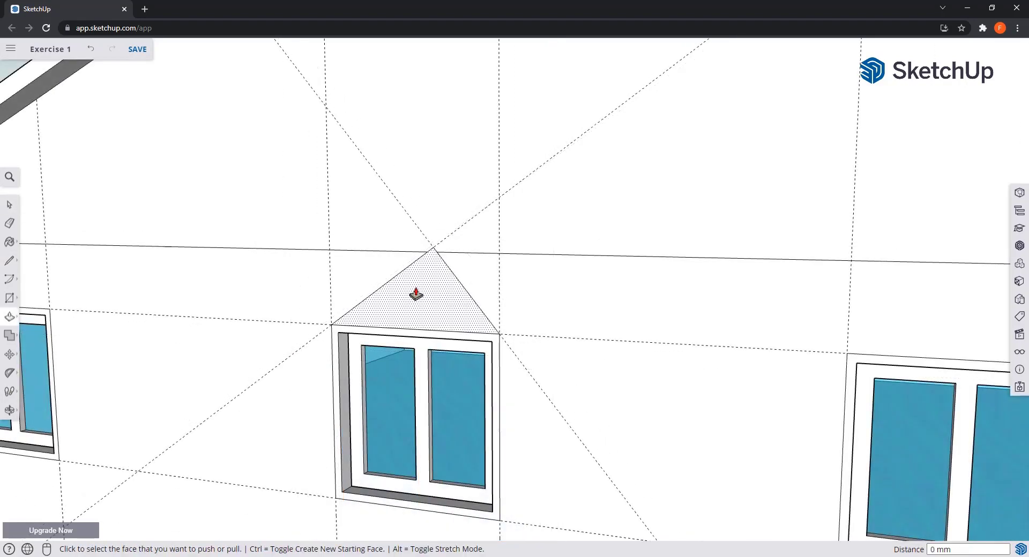
click(415, 293)
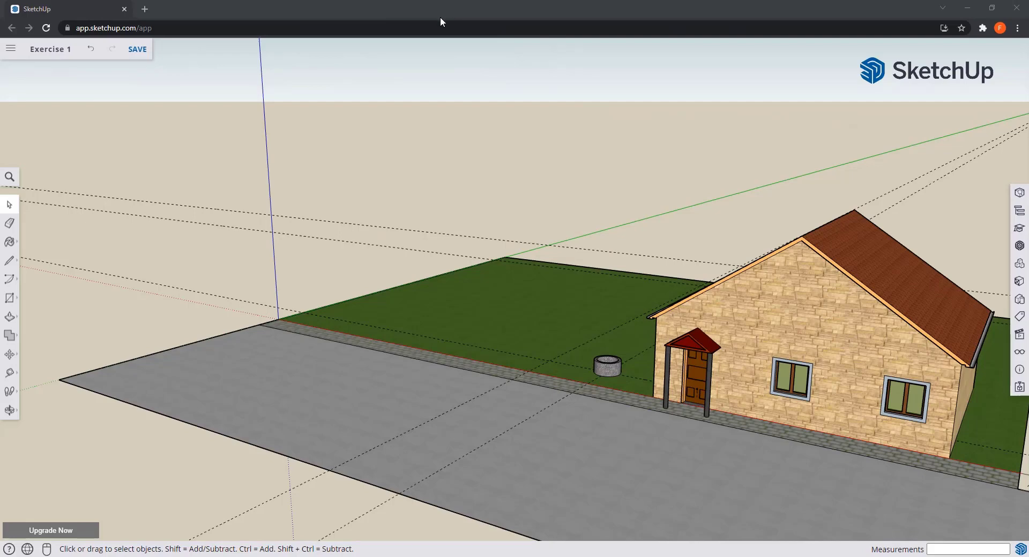
Step: Place the drawing axes at the first crate's lower front corner, with the red axis along the crate row and green along the crate depth
click(8, 373)
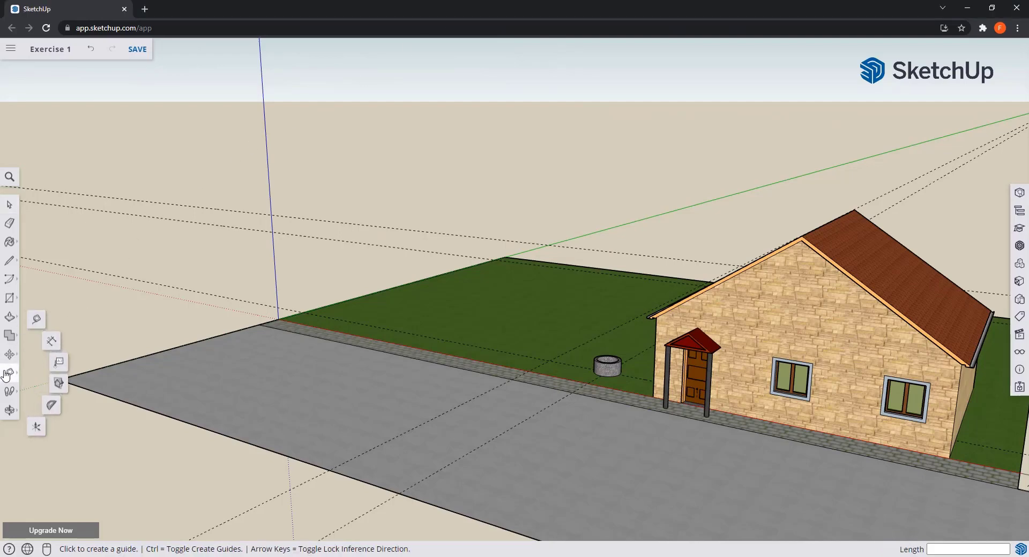
click(36, 427)
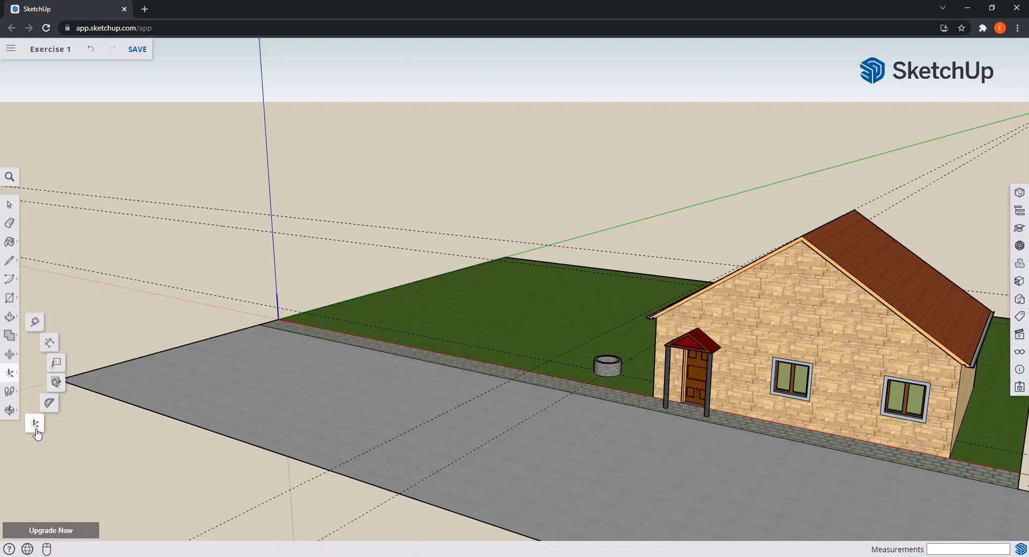
scroll(138, 310, down, 5)
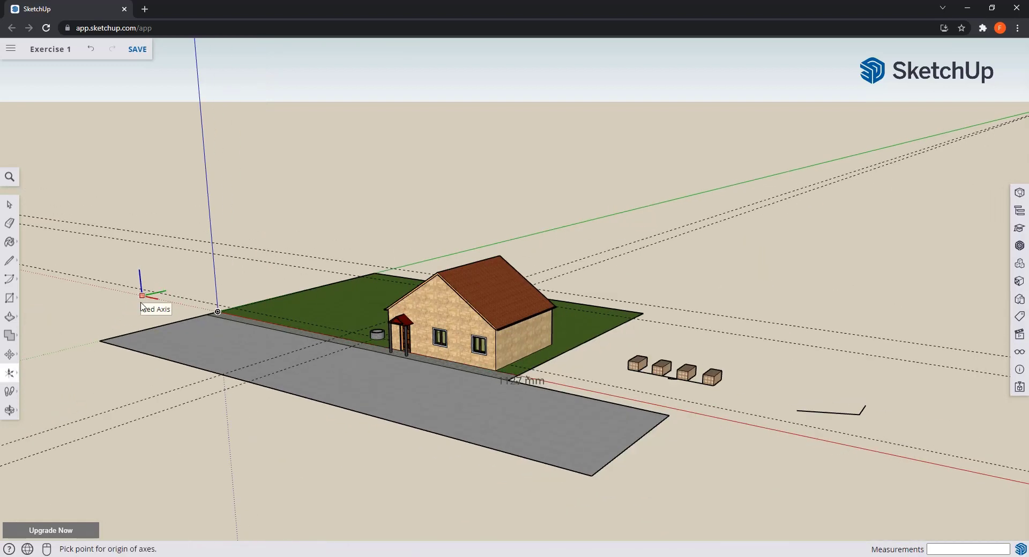
scroll(665, 385, up, 4)
scroll(667, 386, up, 2)
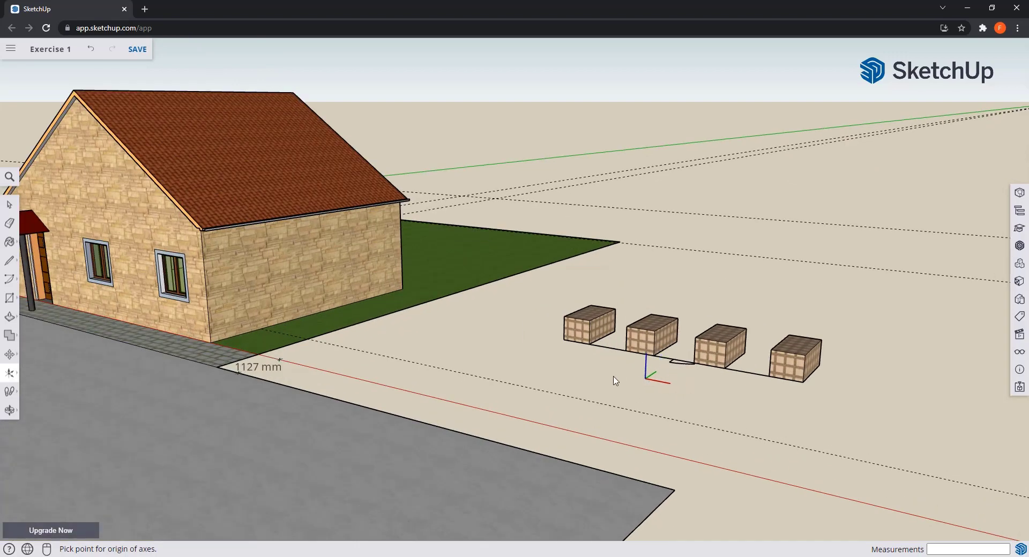
click(564, 340)
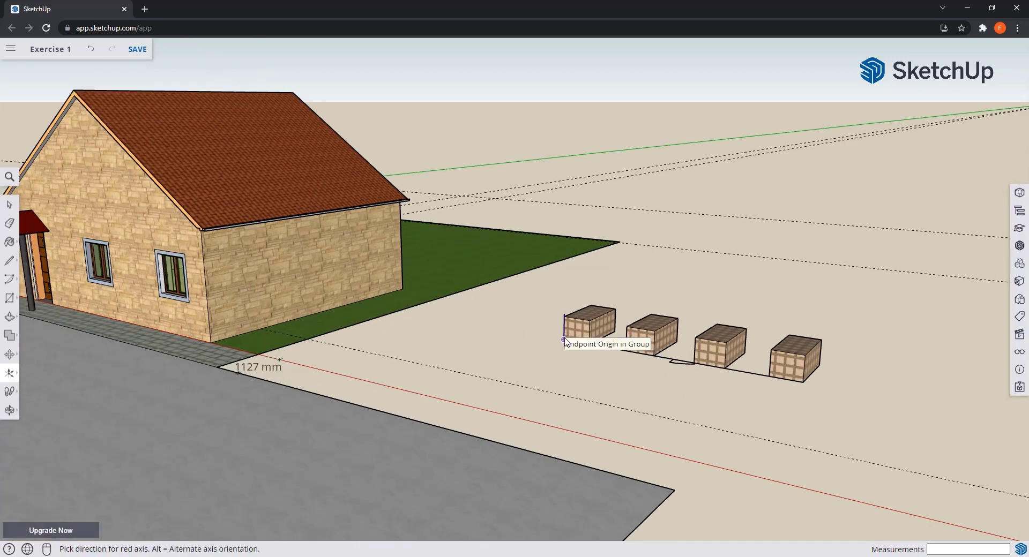
click(827, 390)
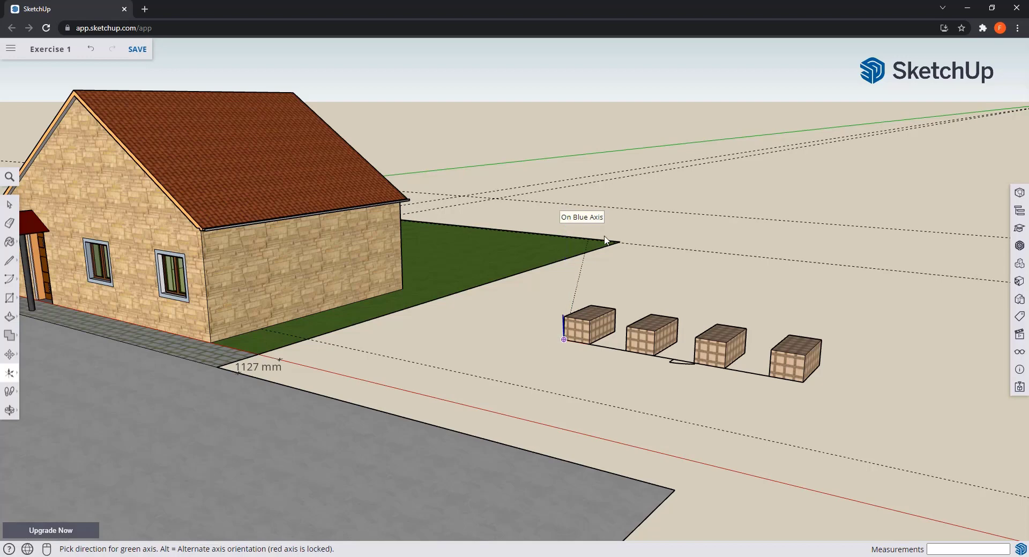
click(684, 287)
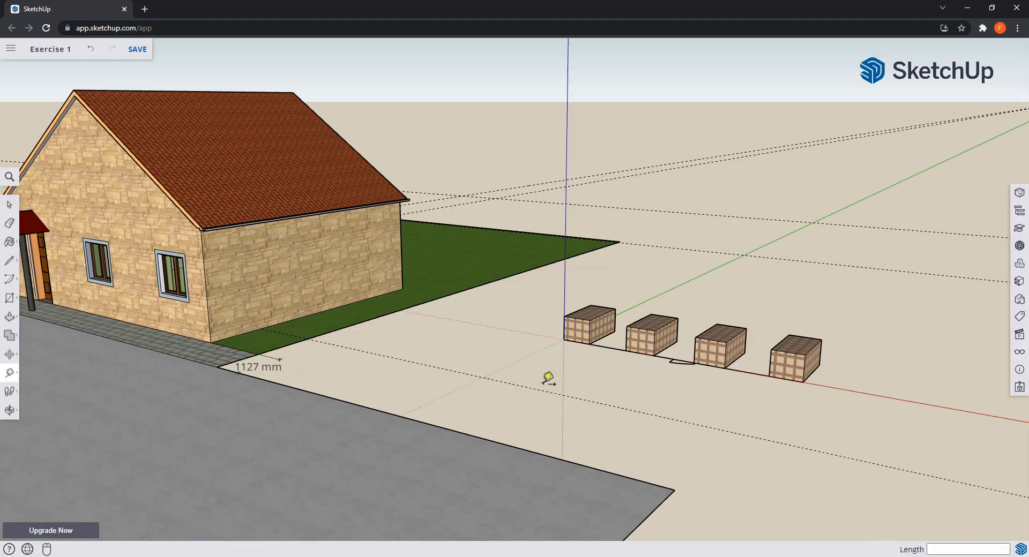
Step: Reset the drawing axes to their default origin and orientation
scroll(550, 374, down, 2)
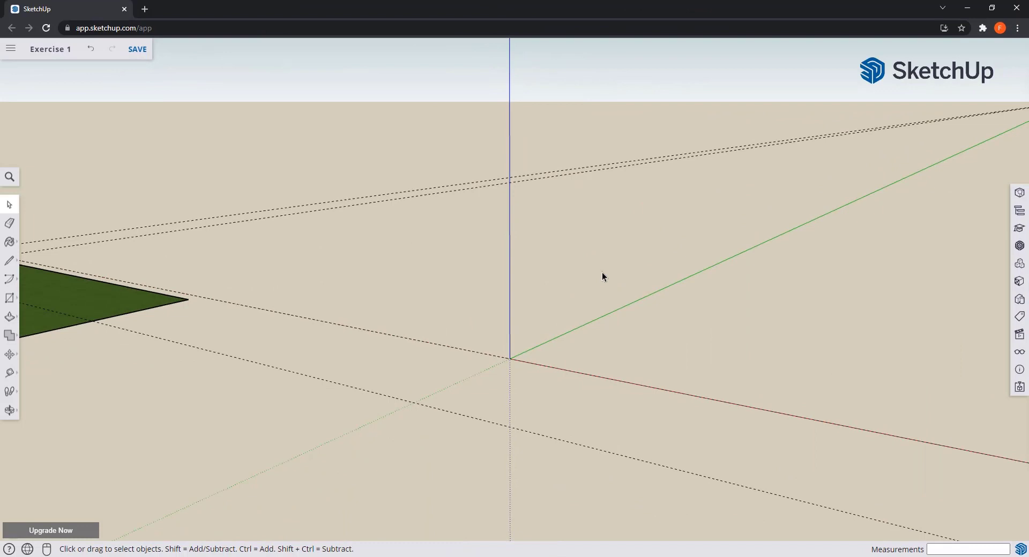
right_click(510, 317)
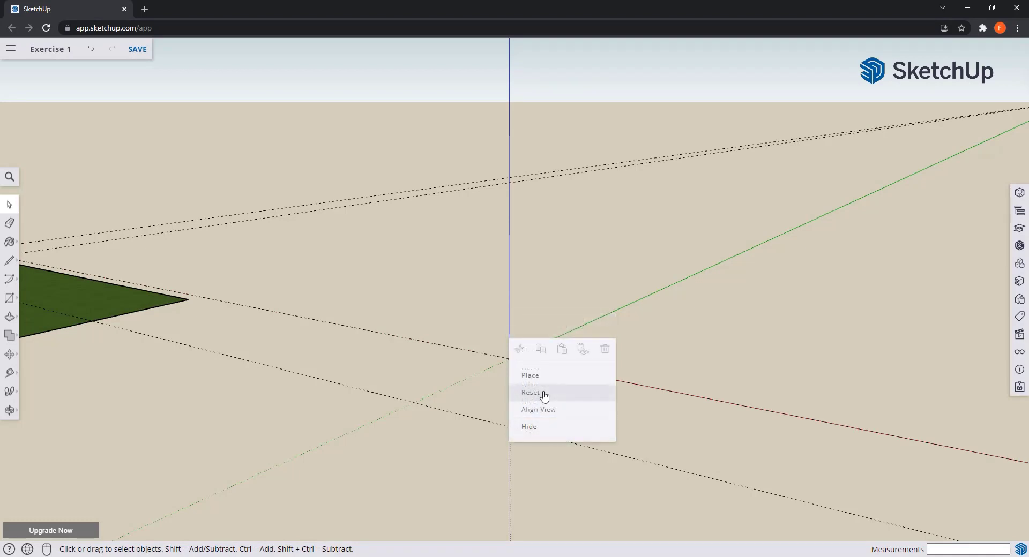
click(544, 394)
scroll(582, 332, down, 7)
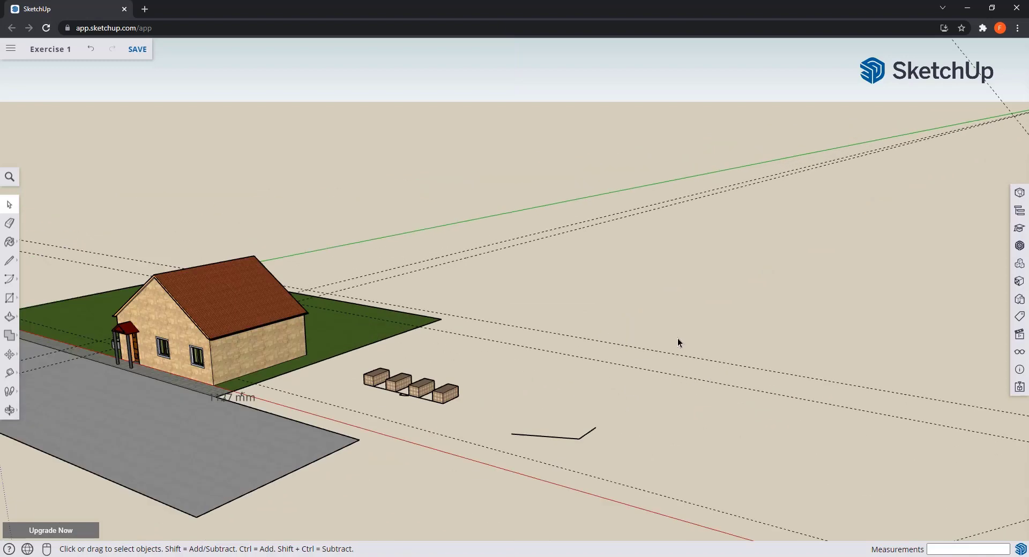
Step: Compare the context options offered for the guide line overlapping the red axis with those for the green and blue drawing axes
scroll(88, 312, up, 3)
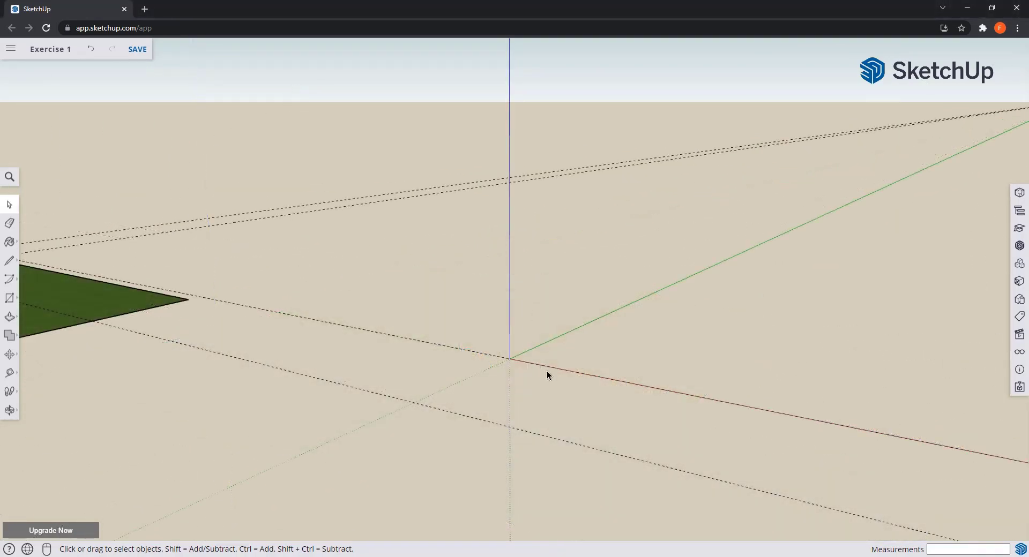
right_click(554, 368)
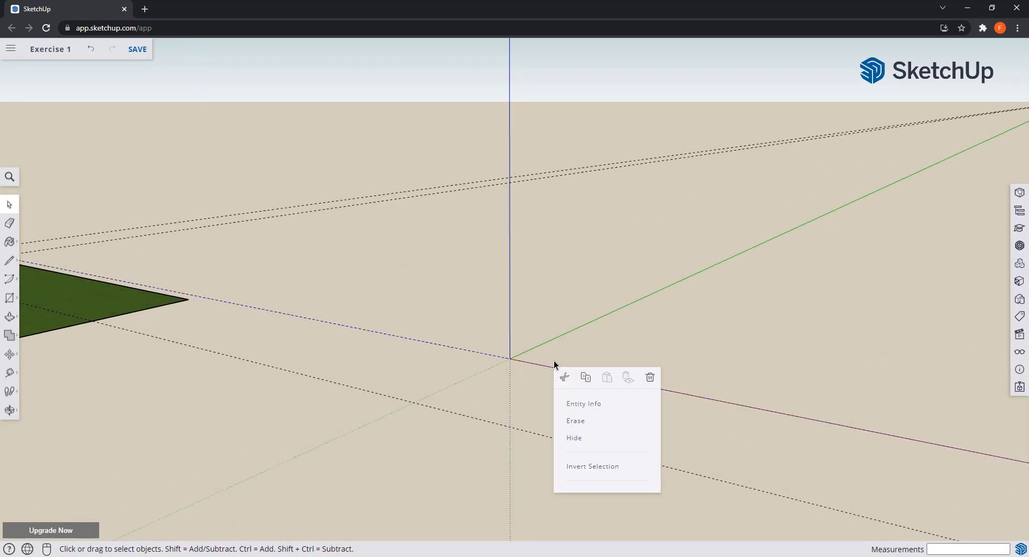
click(554, 361)
right_click(554, 368)
right_click(551, 368)
right_click(548, 367)
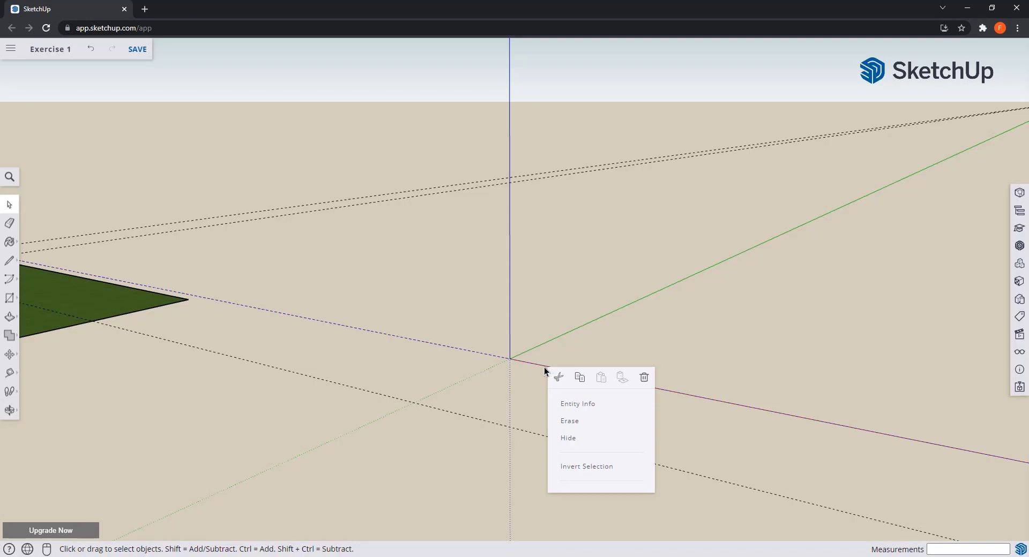
right_click(544, 367)
right_click(713, 400)
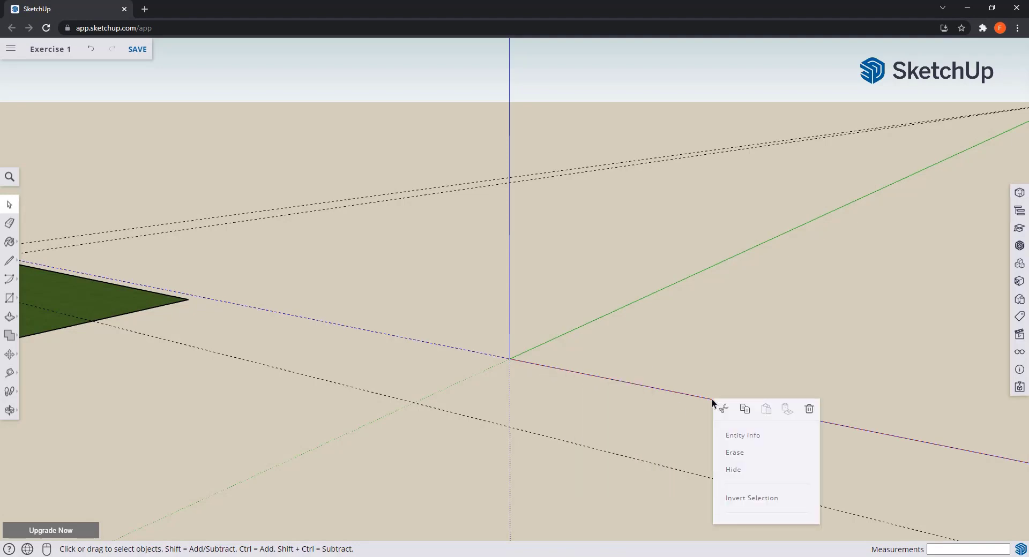
right_click(697, 400)
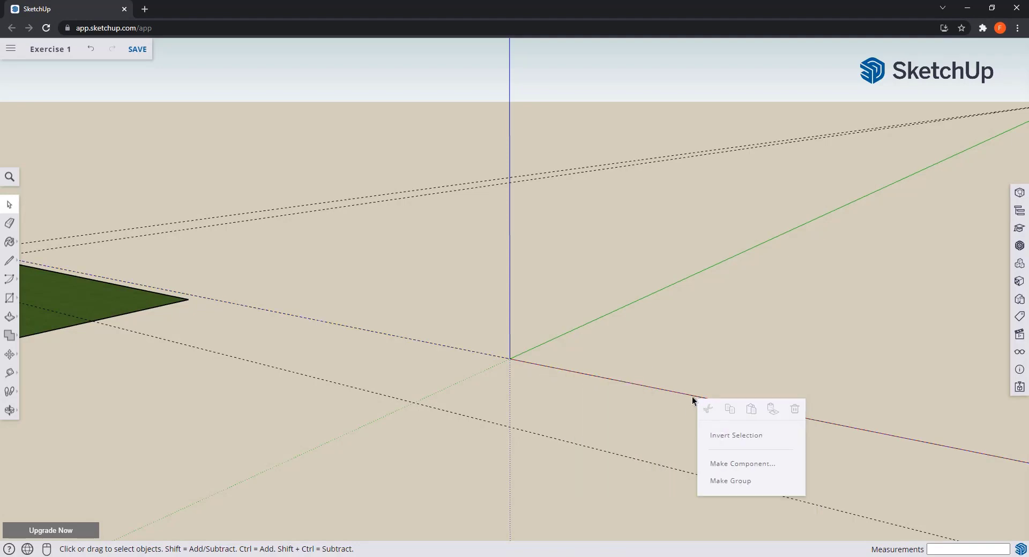
click(668, 403)
right_click(668, 394)
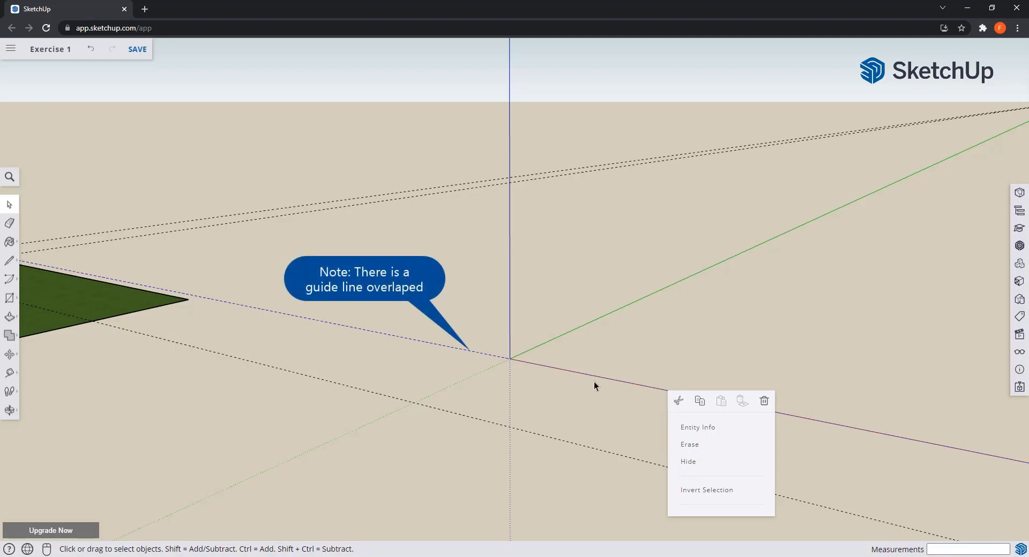
right_click(526, 362)
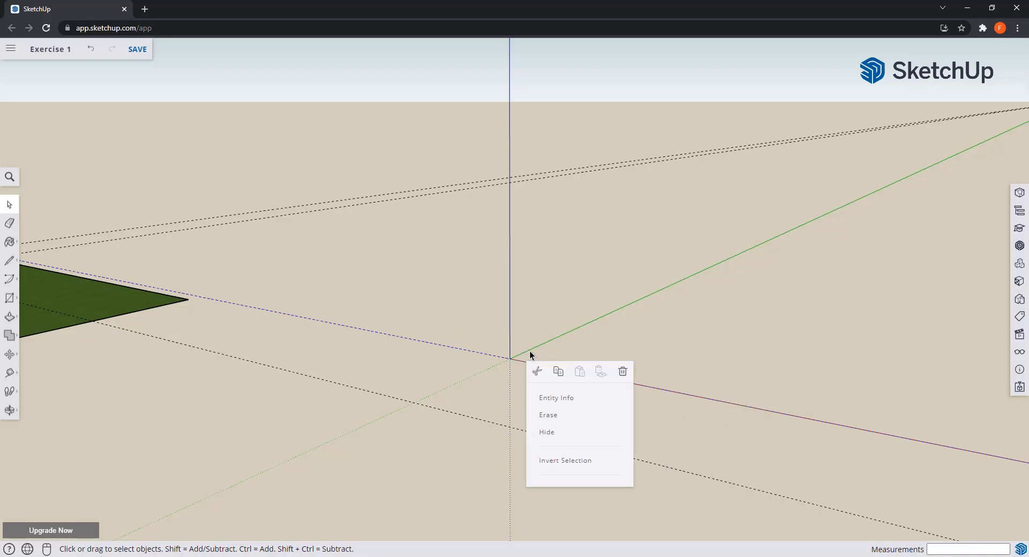
right_click(535, 348)
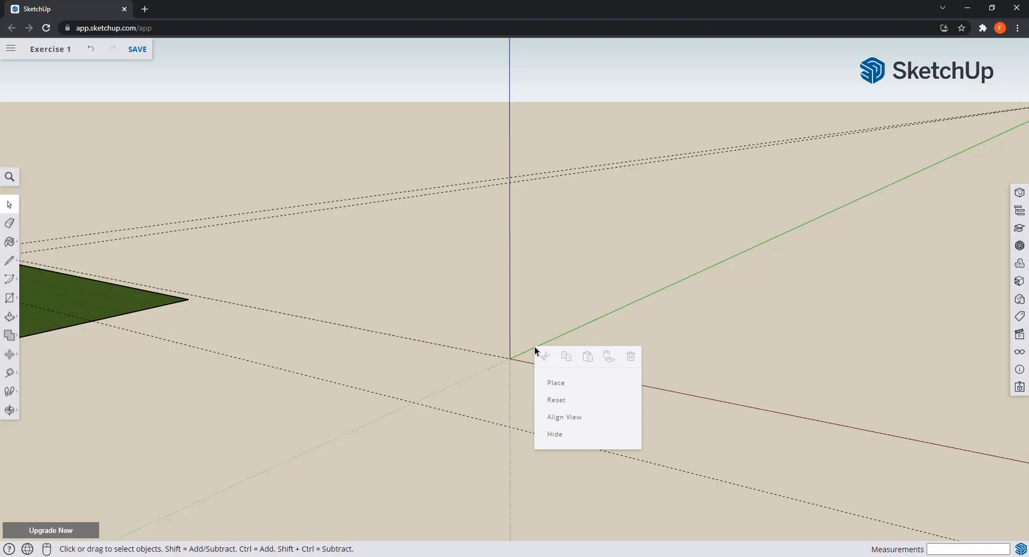
right_click(509, 340)
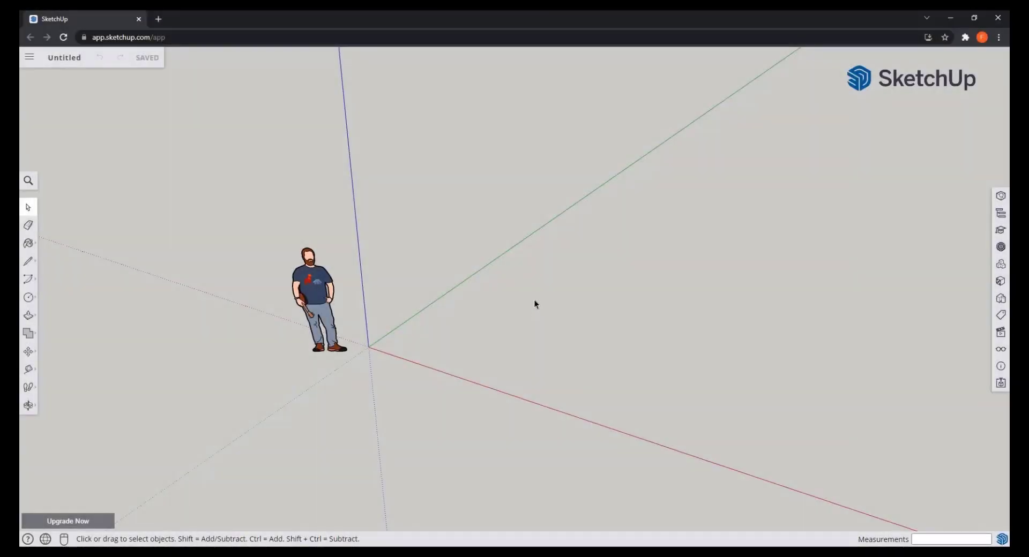
Step: In the blank model, draw a 1000 mm line parallel to the red axis
key(l)
click(527, 296)
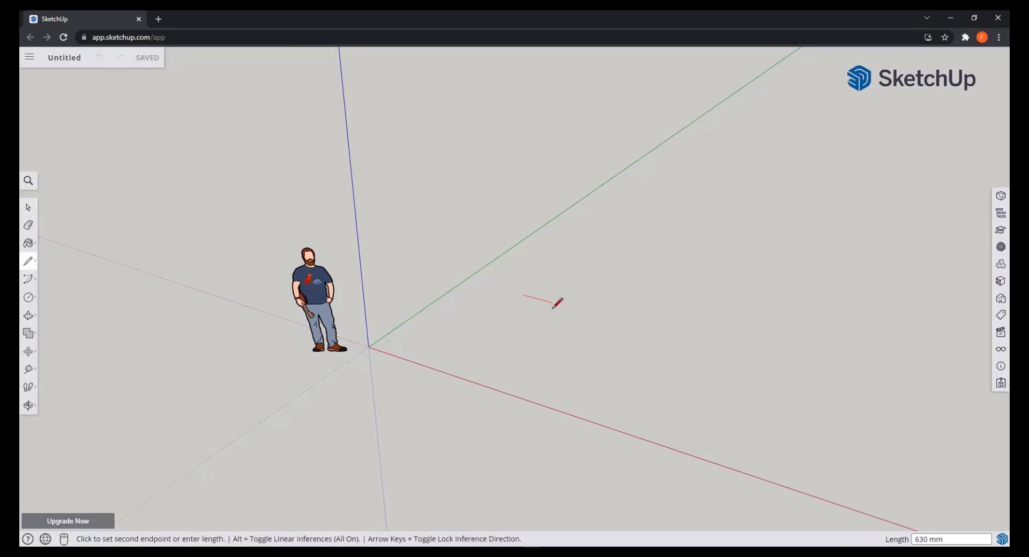
text(1000)
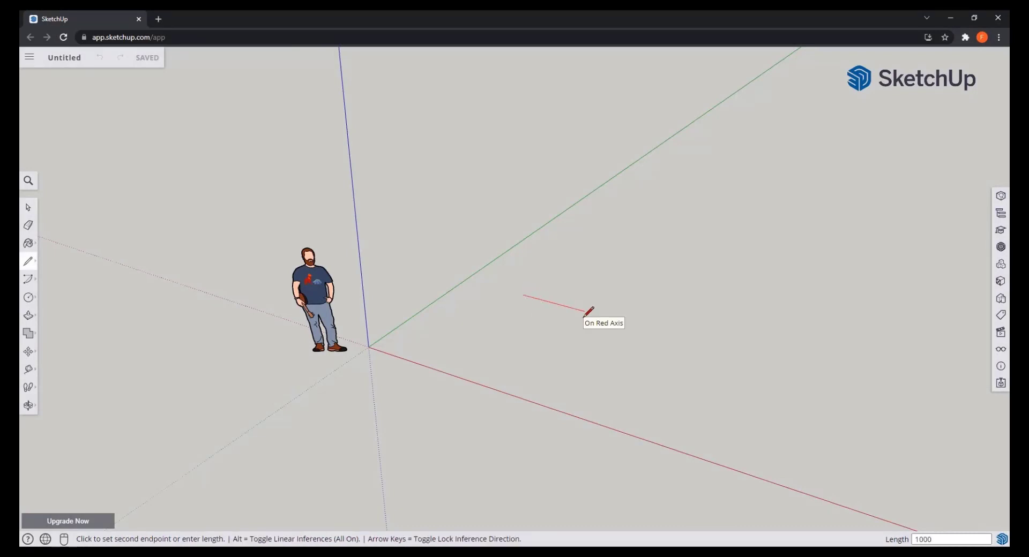
key(Return)
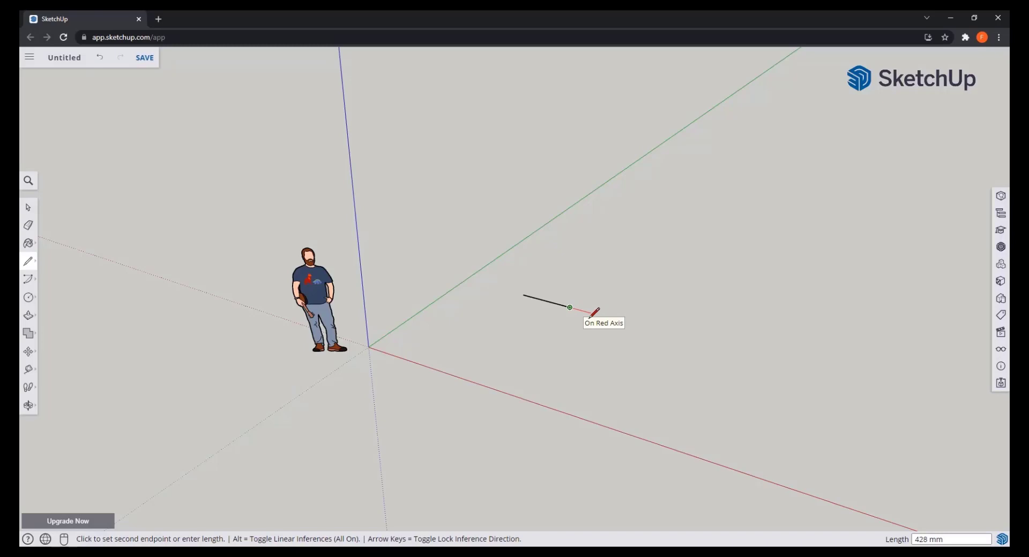
key(Escape)
Step: Divide the 1000 mm line into 6 equal segments and check the resulting pieces by selecting them
scroll(558, 300, up, 3)
key(space)
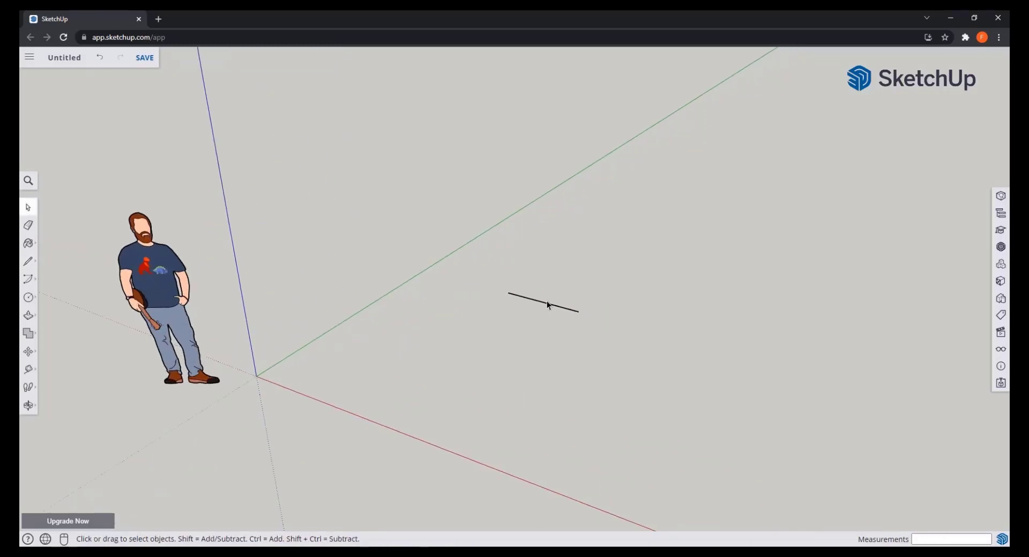
click(543, 305)
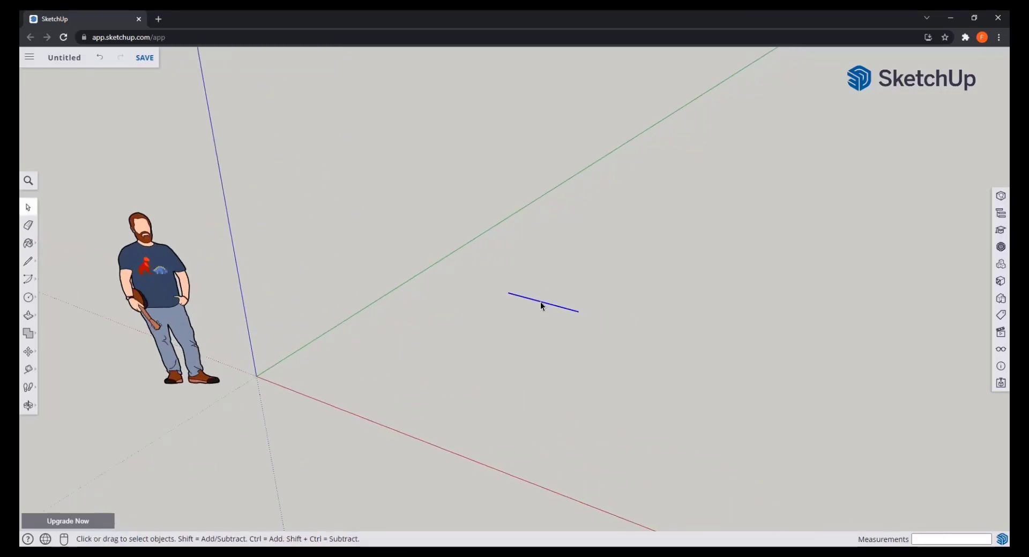
right_click(541, 304)
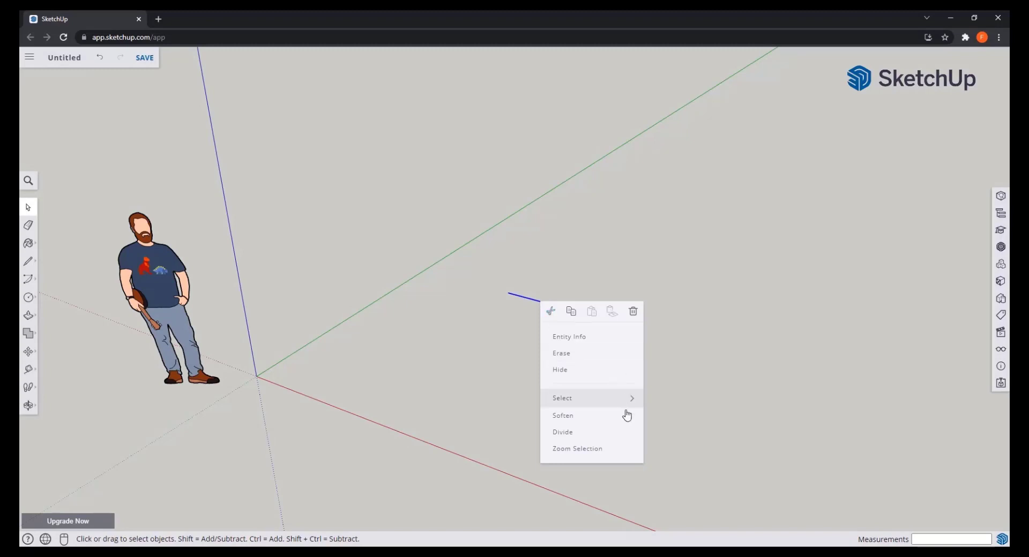
click(622, 433)
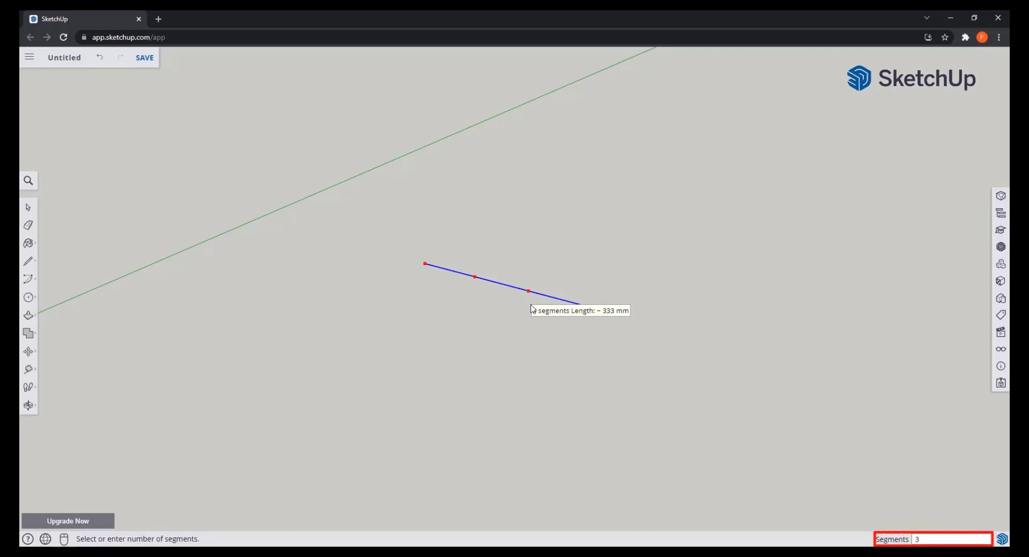
text(6)
key(Return)
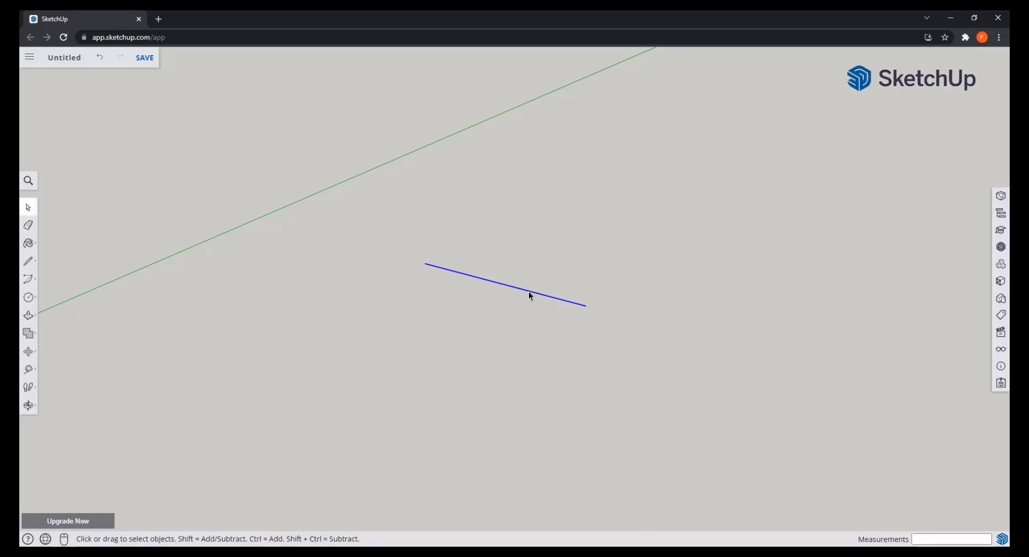
click(529, 294)
click(568, 303)
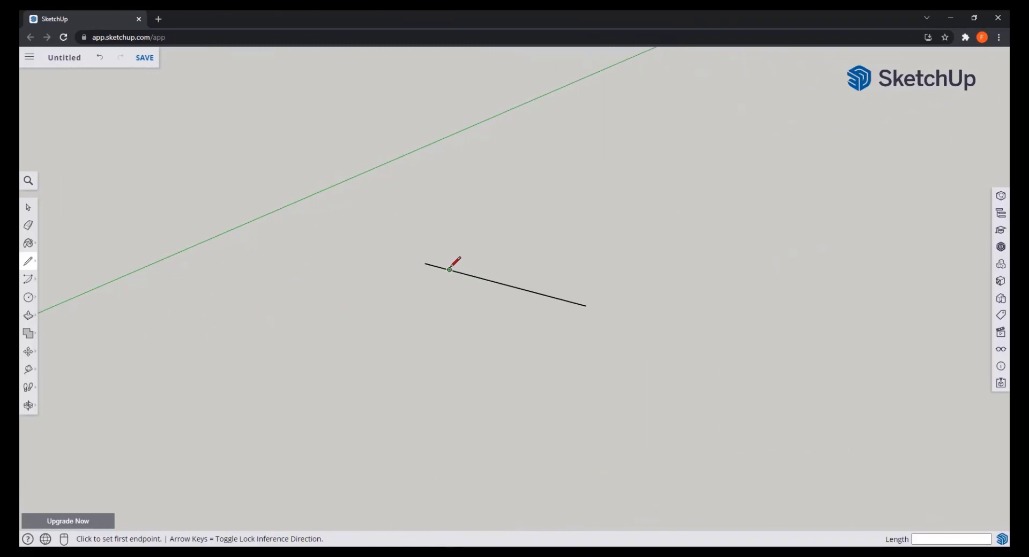
Step: Draw a short line along the green axis from the first division point and copy it to the other division points
click(449, 270)
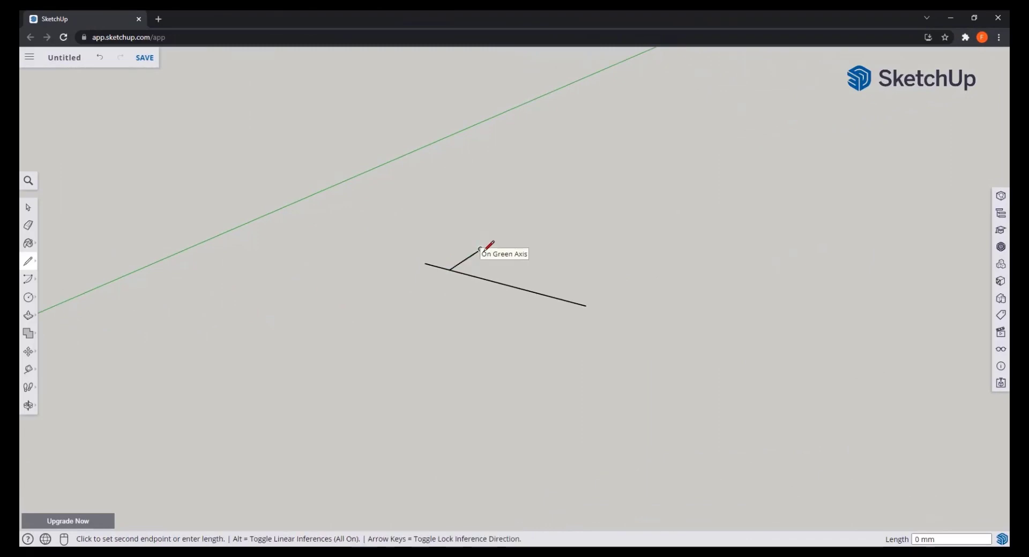
click(481, 249)
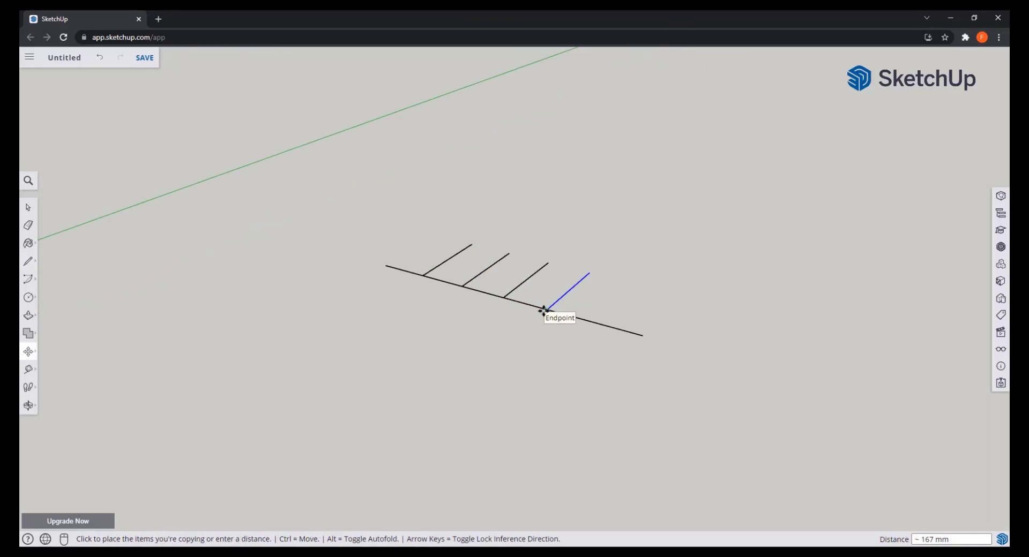
click(543, 310)
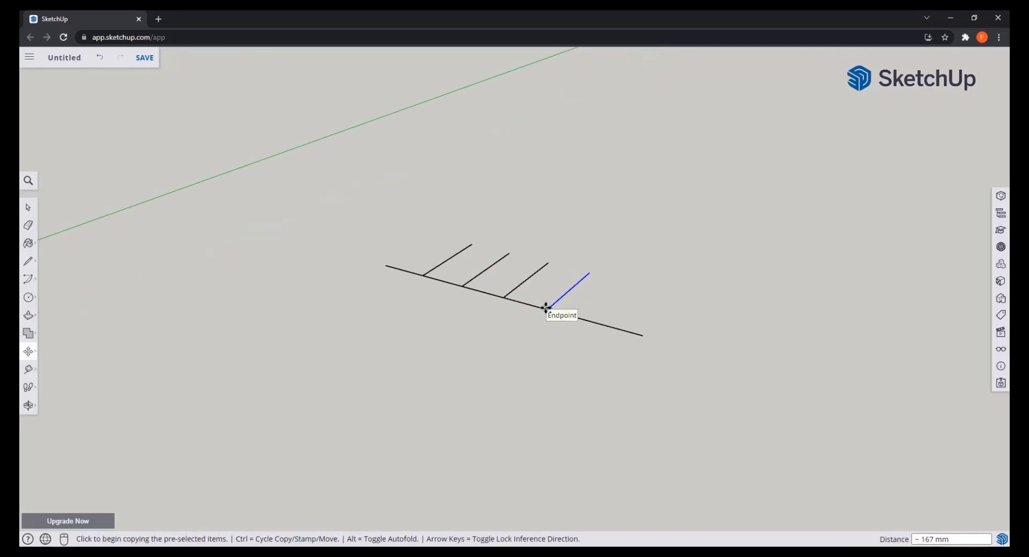
click(546, 308)
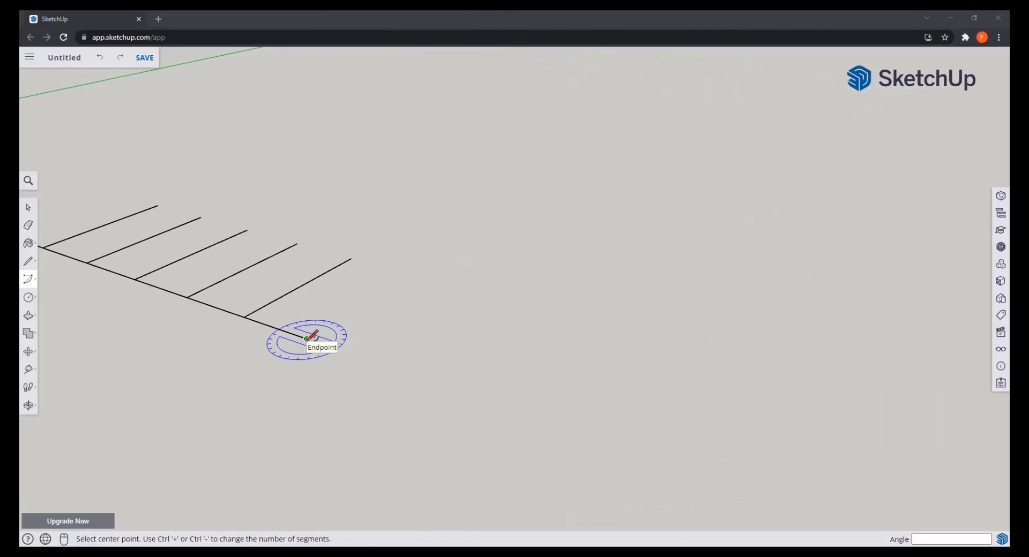
Step: Draw a 90-degree arc of 500 mm radius centred on the divided line's free end, starting along the red axis
click(306, 338)
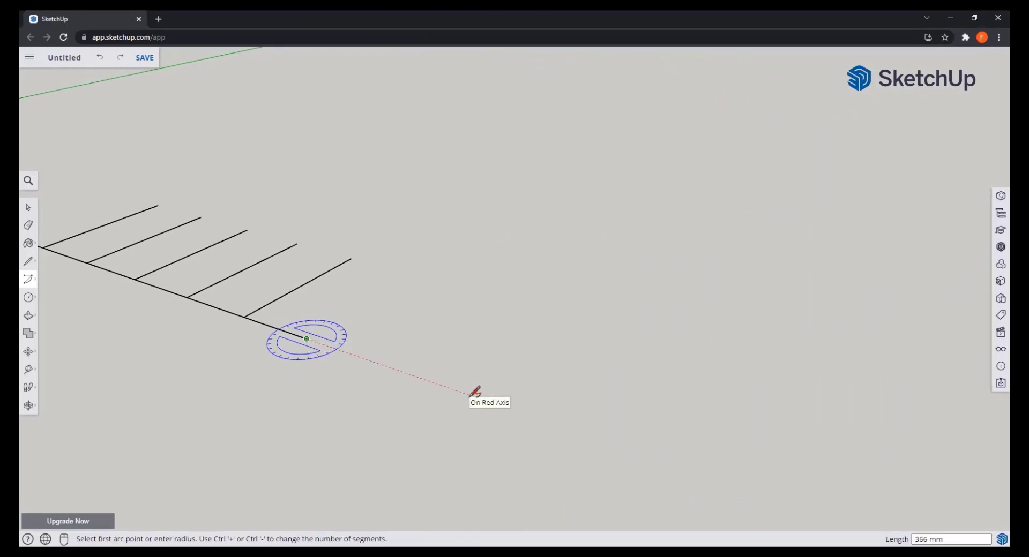
text(500)
key(Return)
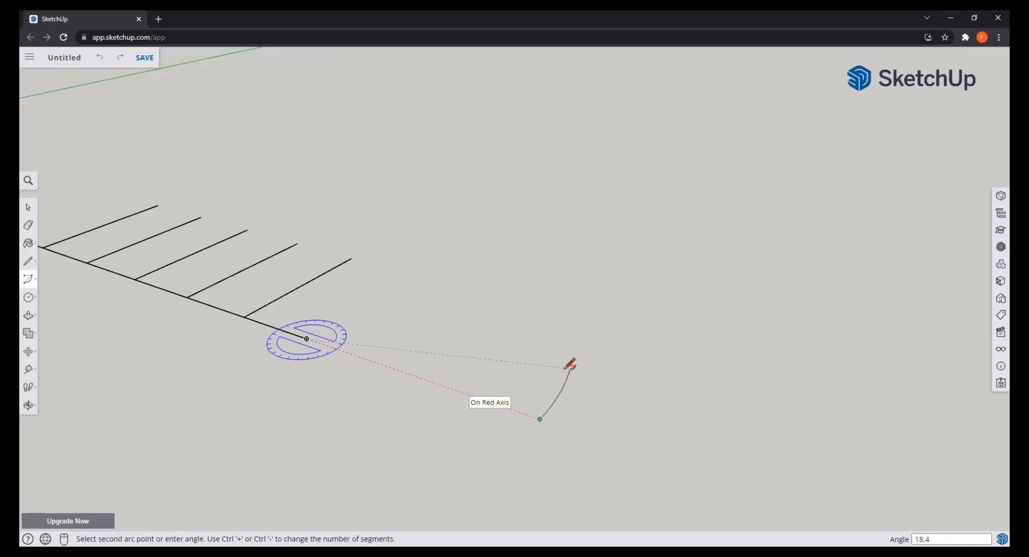
click(508, 207)
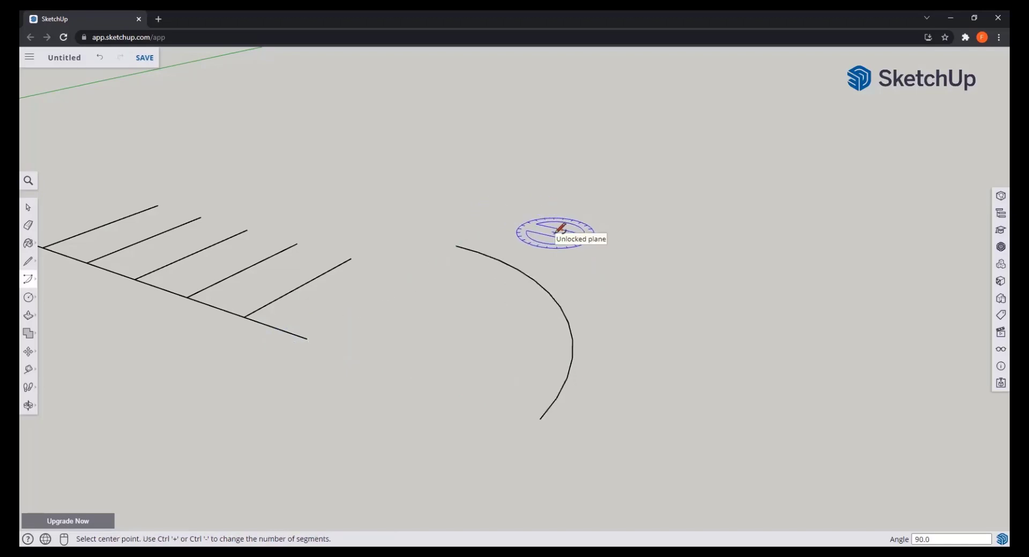
Step: Divide the arc into four equal segments and select one of them to check the split
key(space)
click(522, 274)
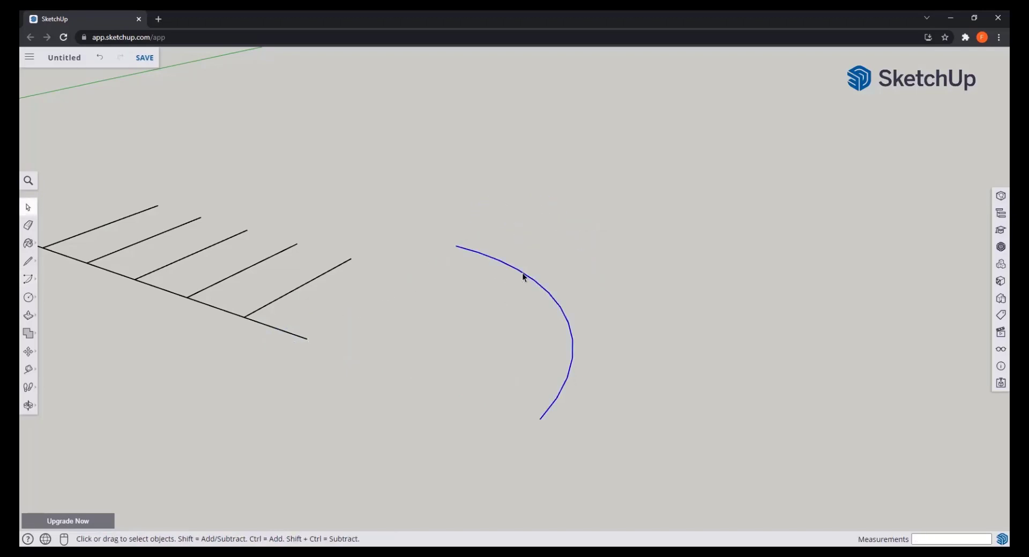
right_click(524, 276)
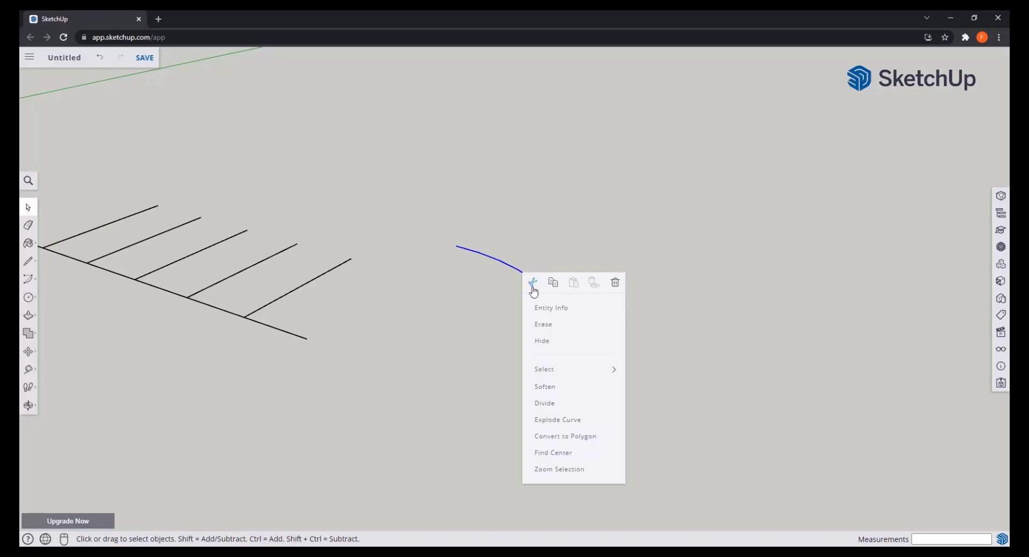
click(582, 408)
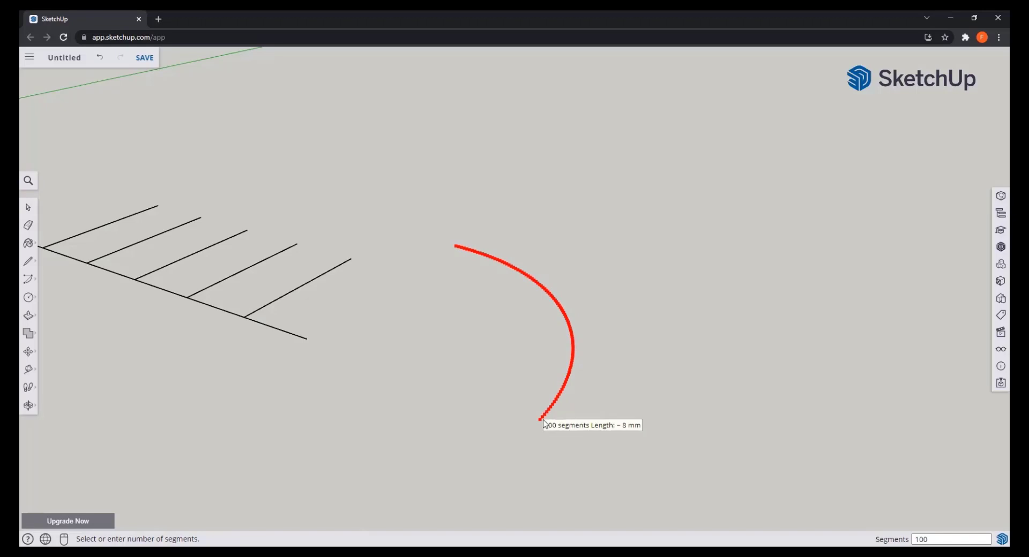
click(567, 367)
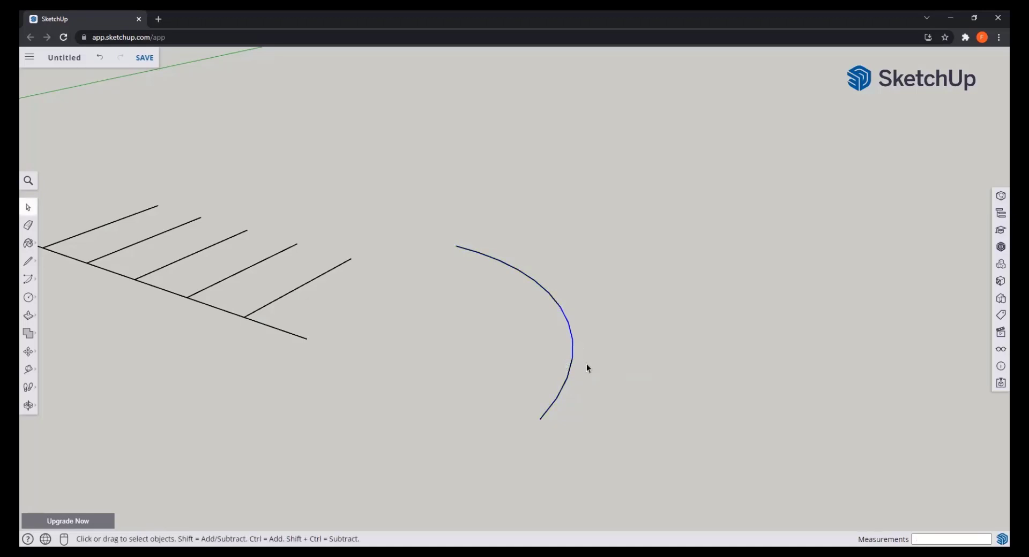
Step: Draw lines connecting the arc's three division points to its centre at the end of the divided line
key(l)
click(573, 358)
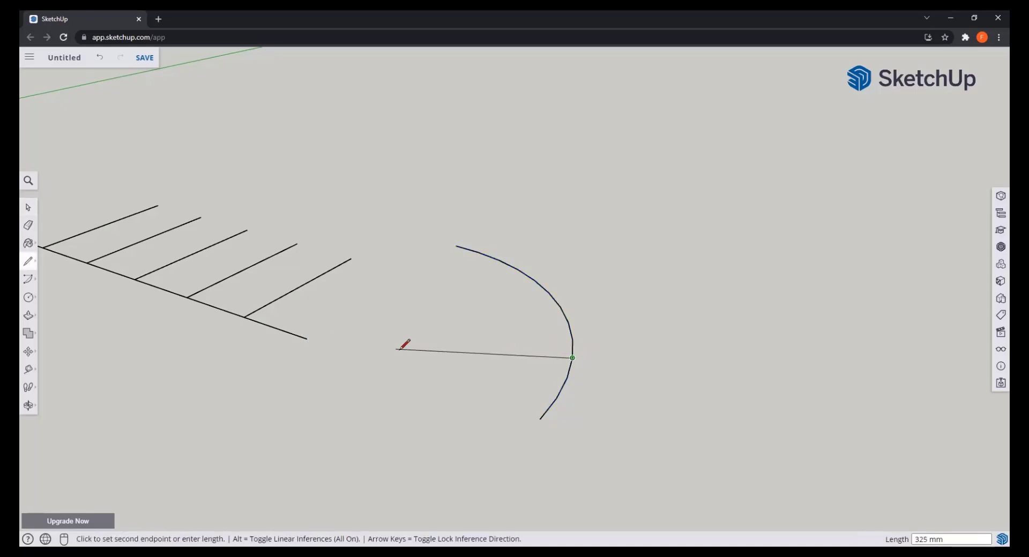
click(306, 339)
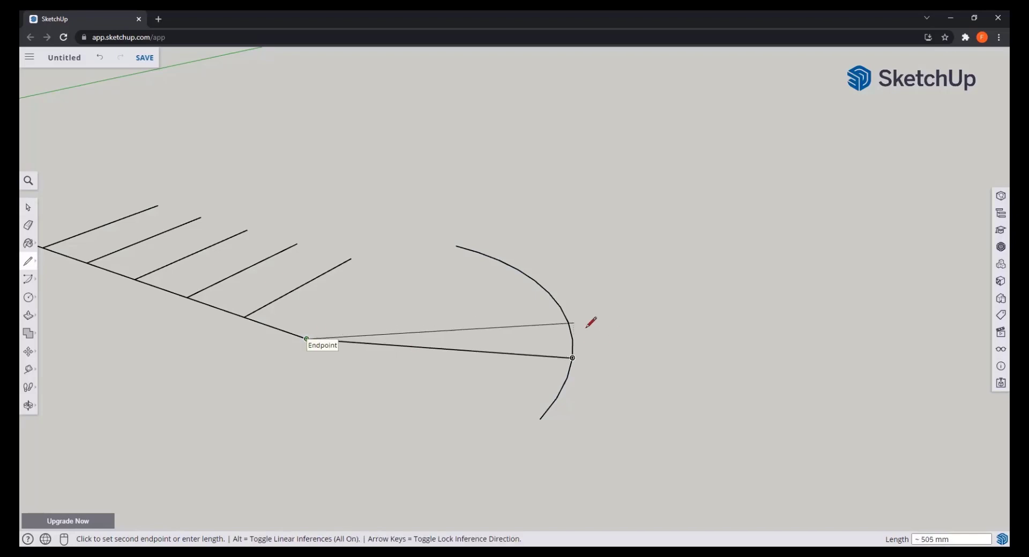
click(561, 307)
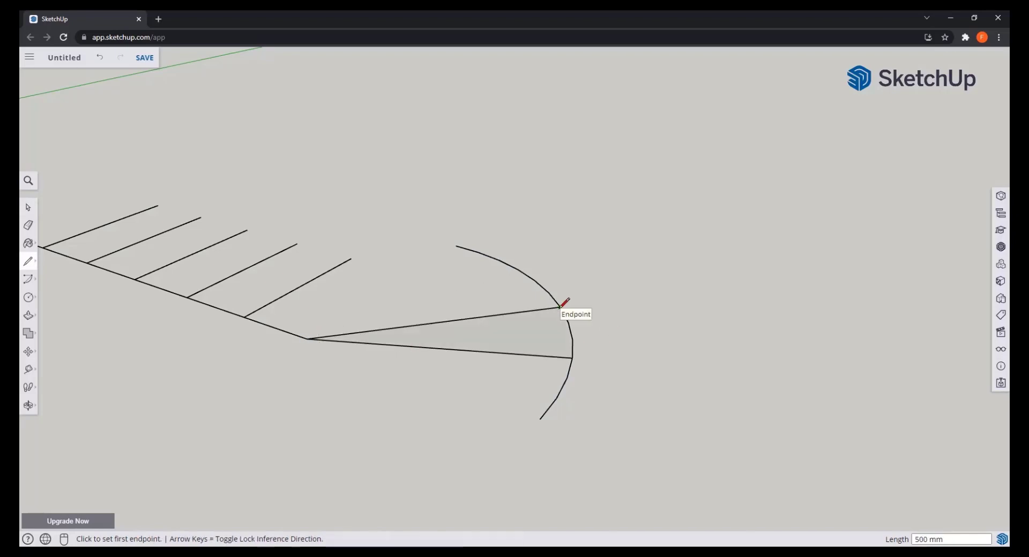
click(518, 269)
click(306, 339)
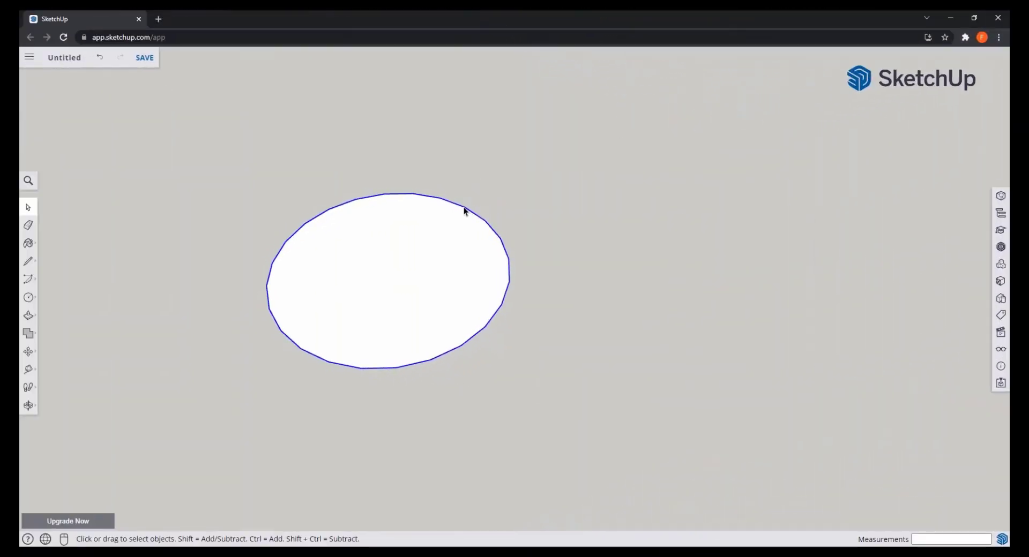
Step: Divide the circle into nine equal segments
right_click(464, 207)
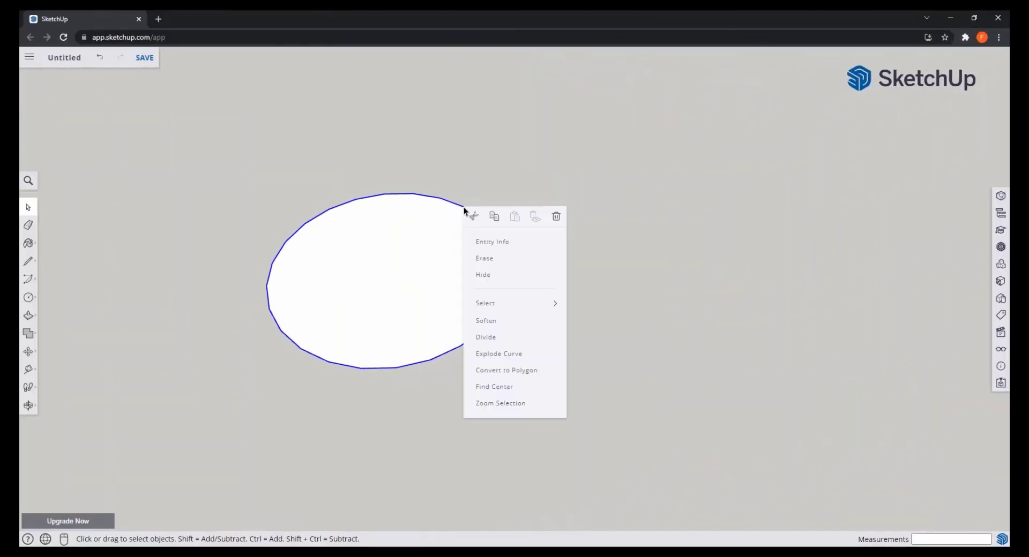
click(483, 337)
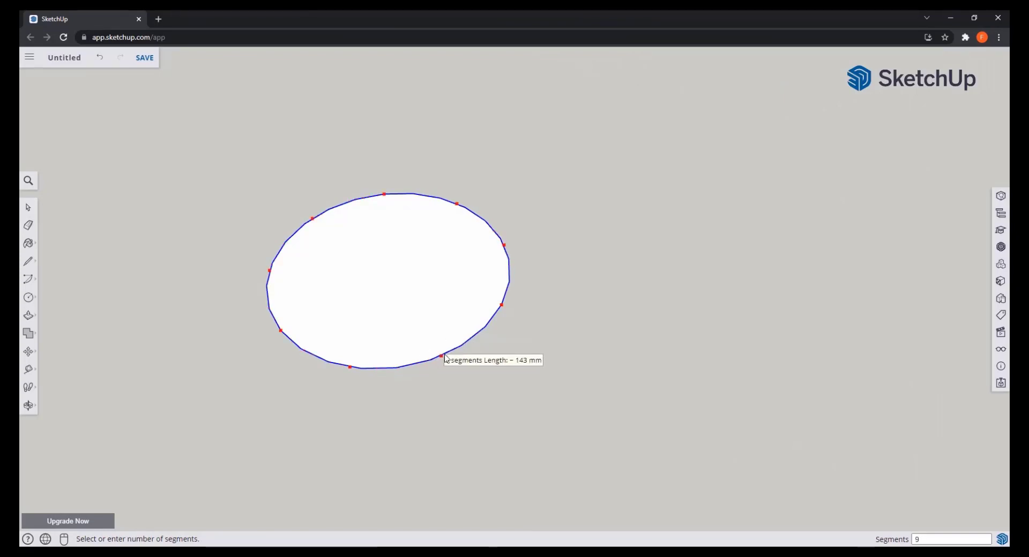
scroll(446, 358, up, 5)
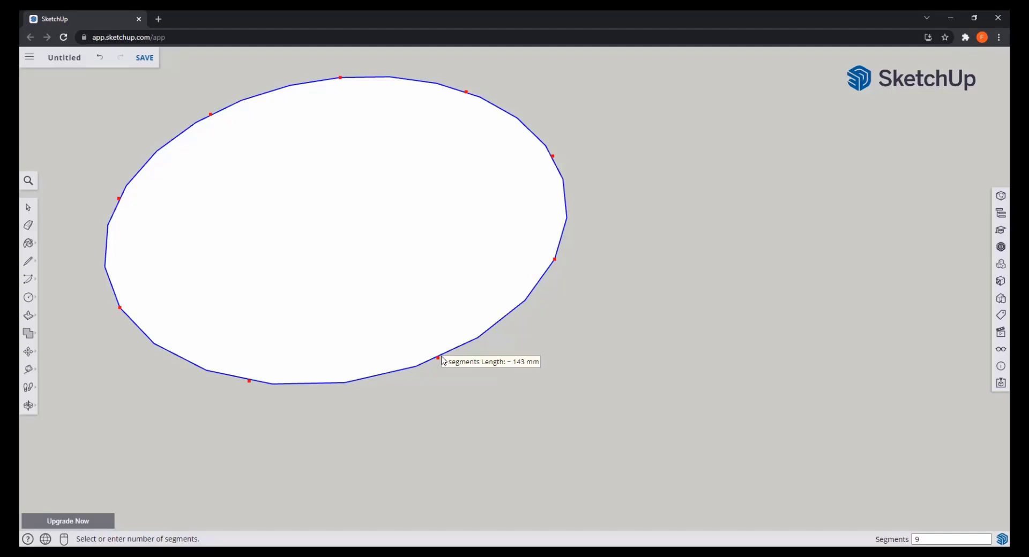
click(442, 360)
key(space)
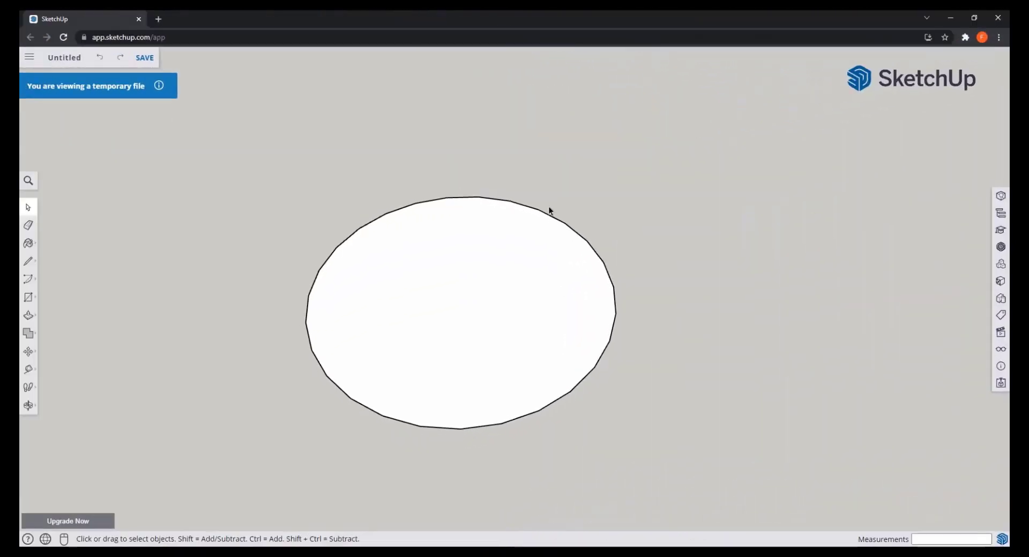
Step: Weld the divided circle's edges back into one curve and select it to check the join
click(559, 220)
drag(266, 157, 266, 158)
right_click(382, 234)
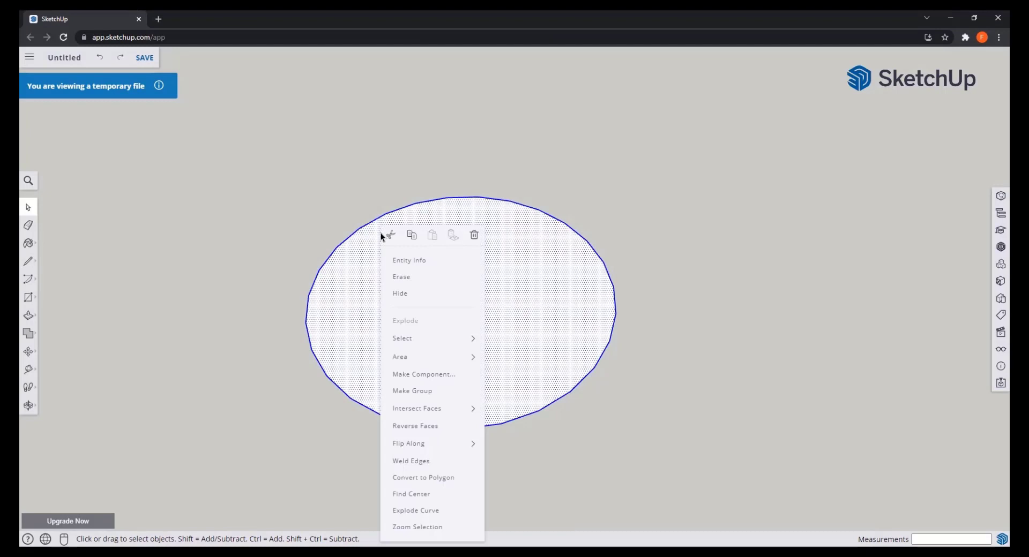
click(427, 462)
click(701, 220)
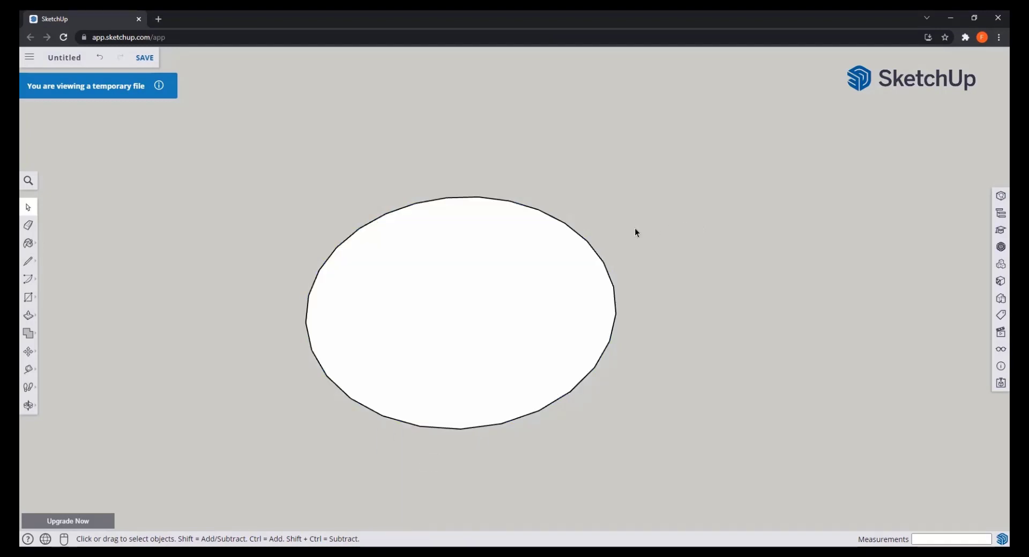
click(591, 244)
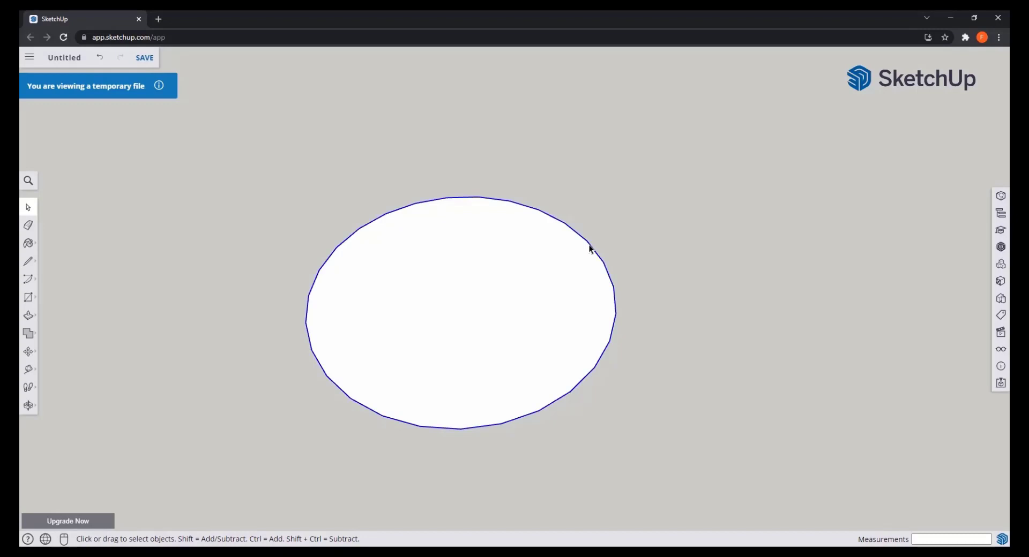
key(Delete)
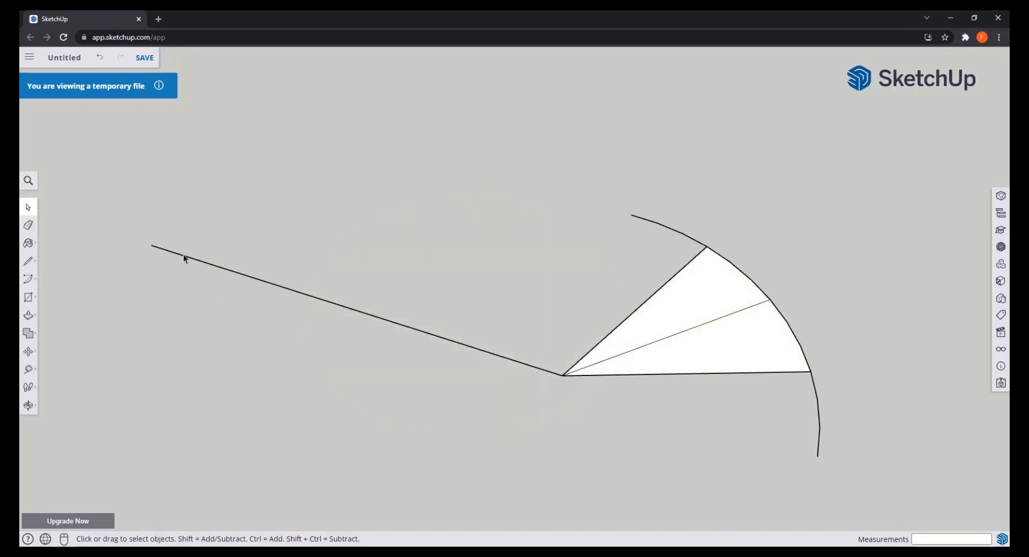
Step: Weld the segments of the divided straight line into one edge and select it to check the join
click(333, 303)
drag(126, 206, 125, 206)
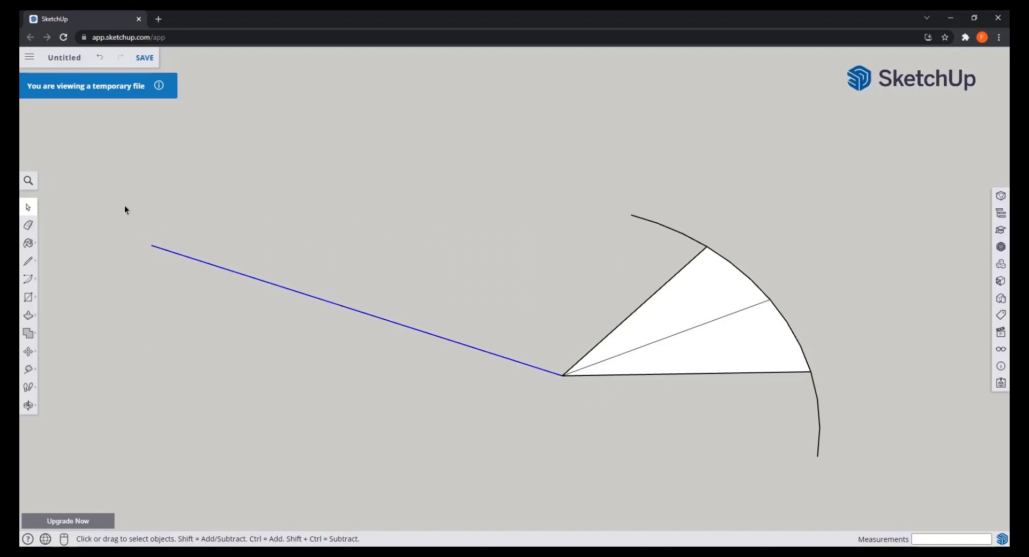
right_click(167, 256)
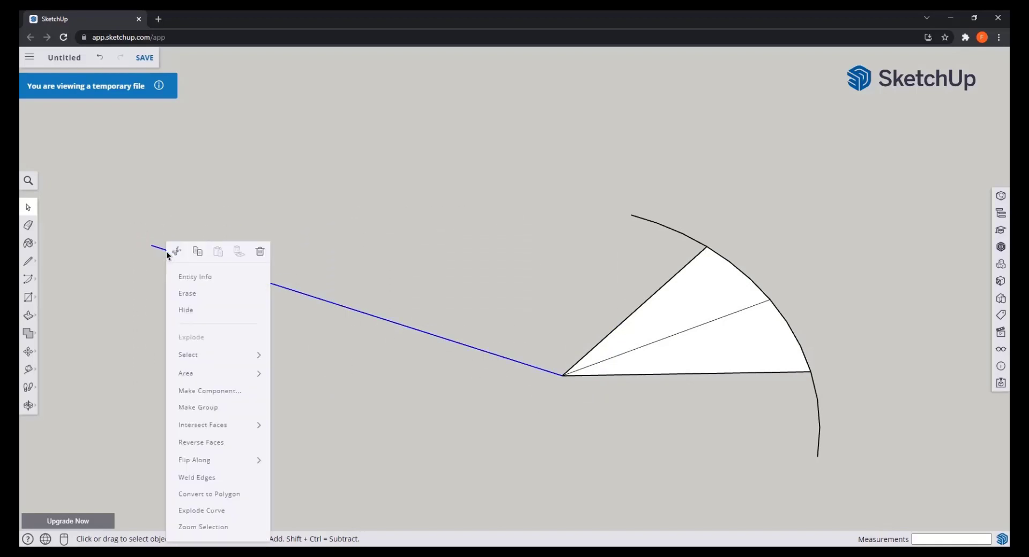
click(208, 478)
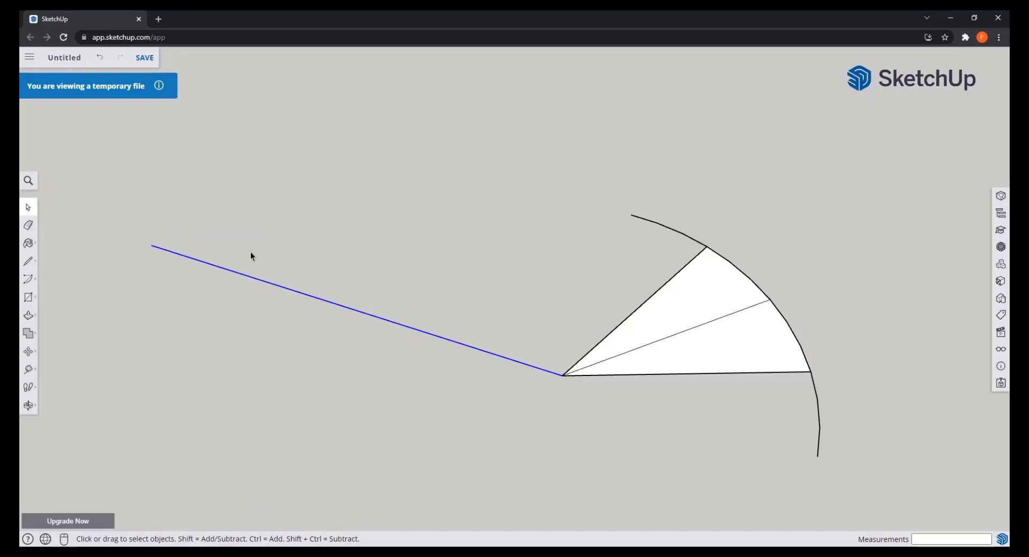
scroll(251, 256, down, 2)
click(247, 289)
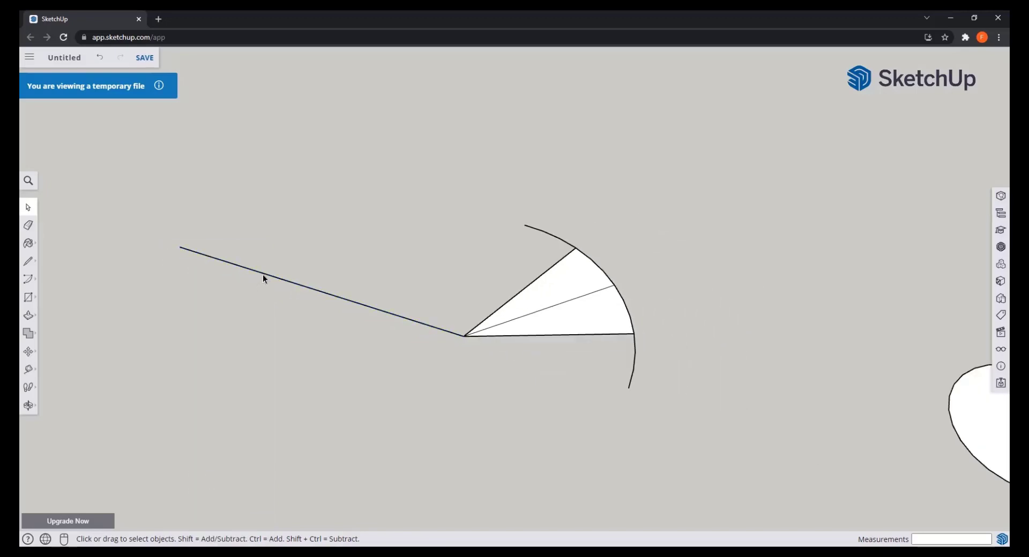
click(264, 275)
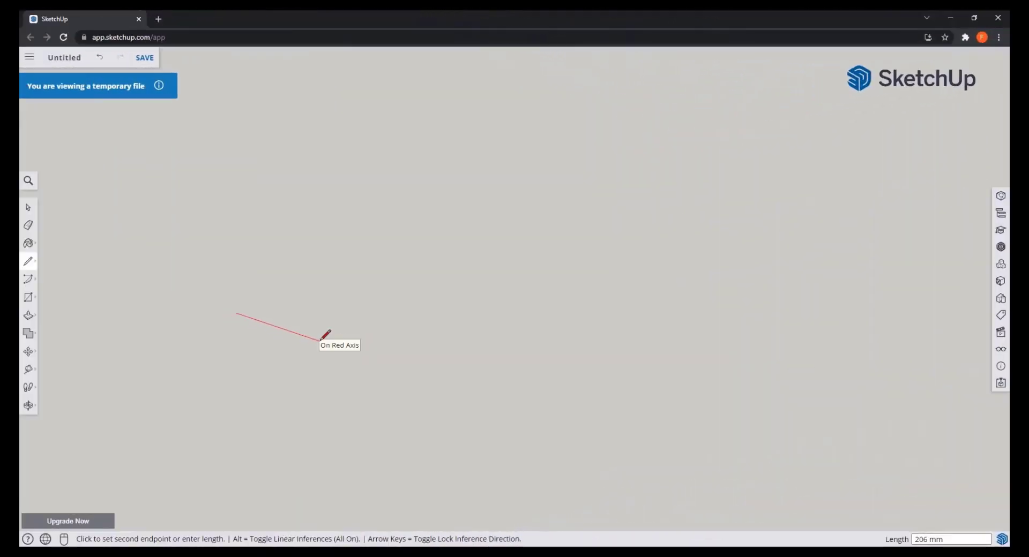
Step: Draw a zigzag of three connected lines in empty space, with the first about 206 mm long on the red axis
click(320, 340)
click(370, 269)
click(457, 295)
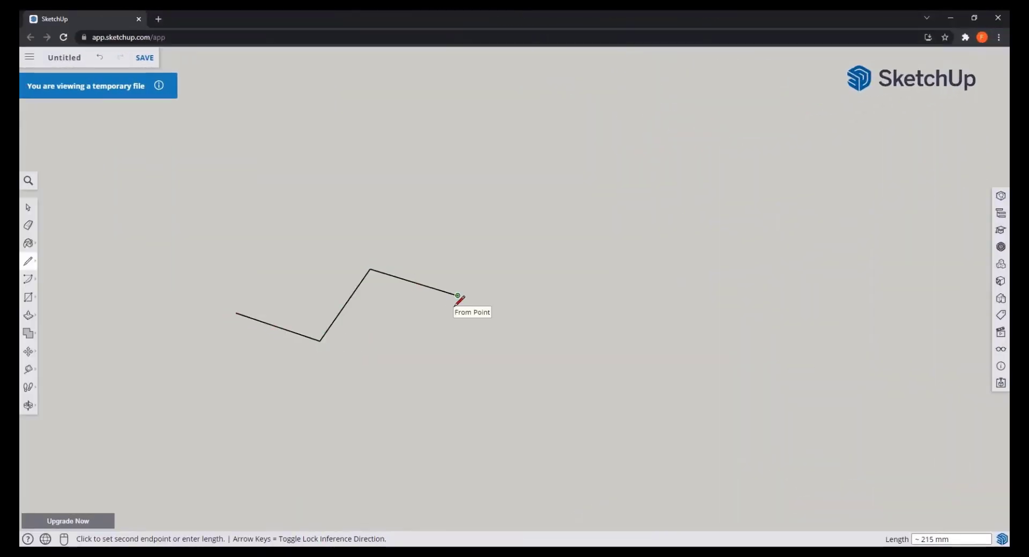
key(Escape)
key(space)
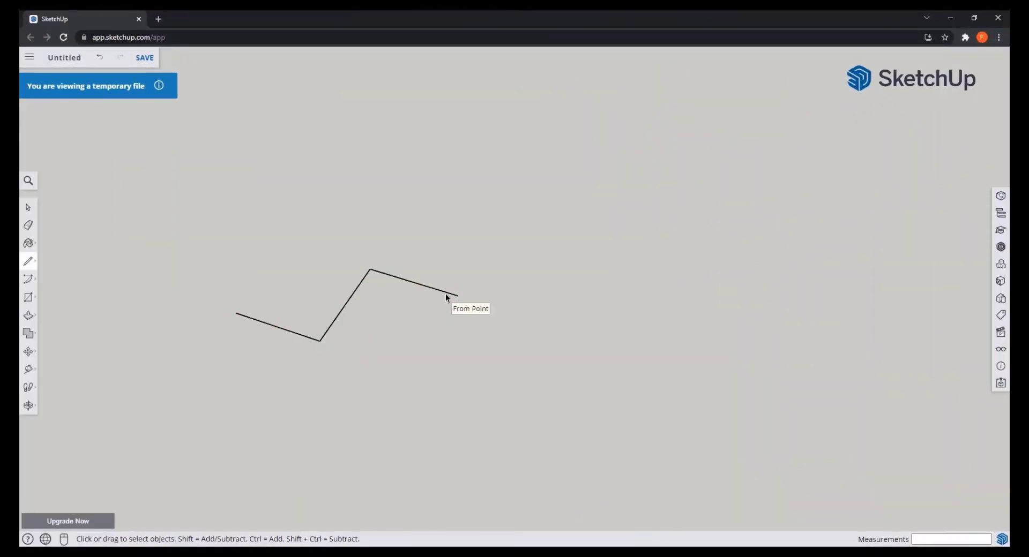
Step: Weld the three zigzag lines into a single curve and open the entity information
click(445, 293)
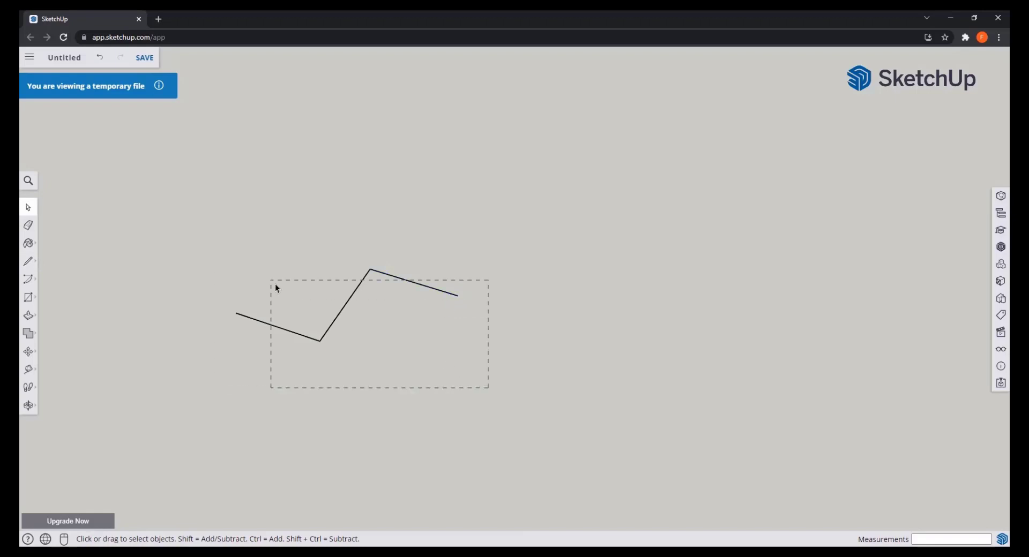
drag(276, 287, 192, 218)
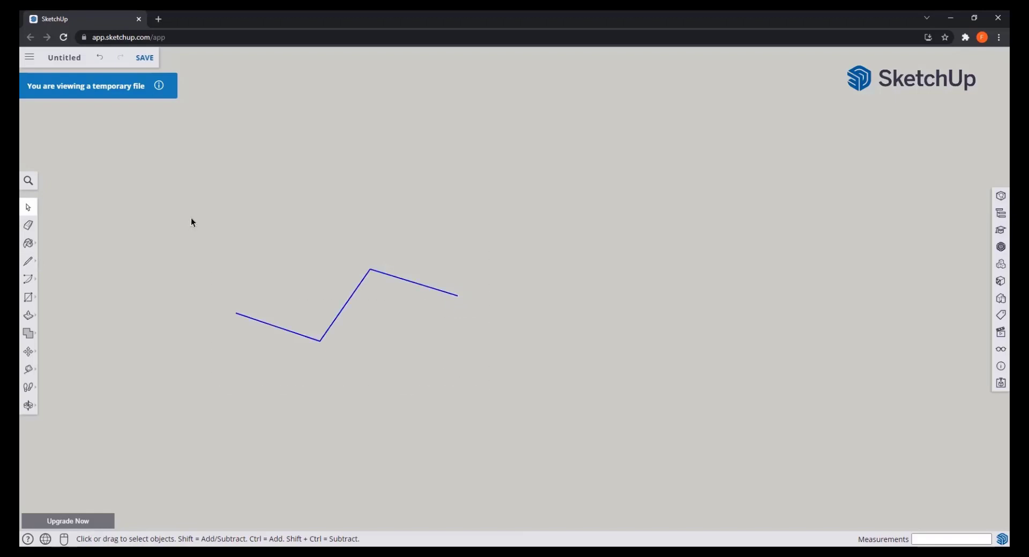
right_click(348, 301)
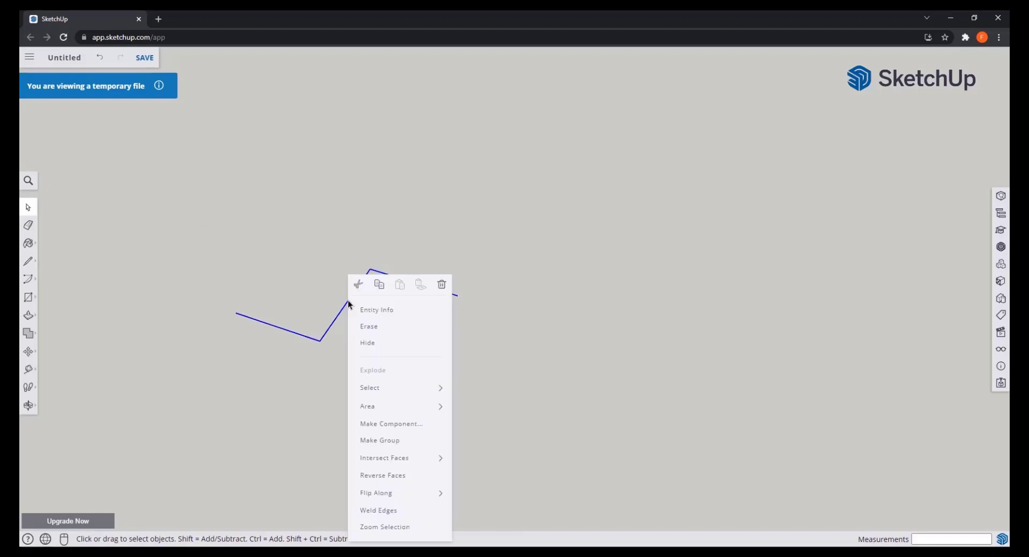
click(380, 512)
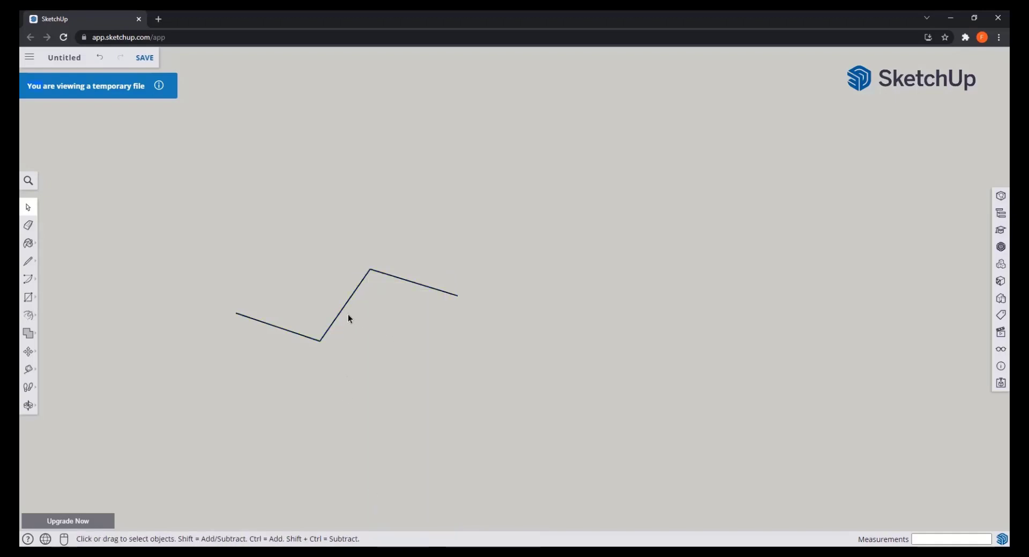
click(1001, 197)
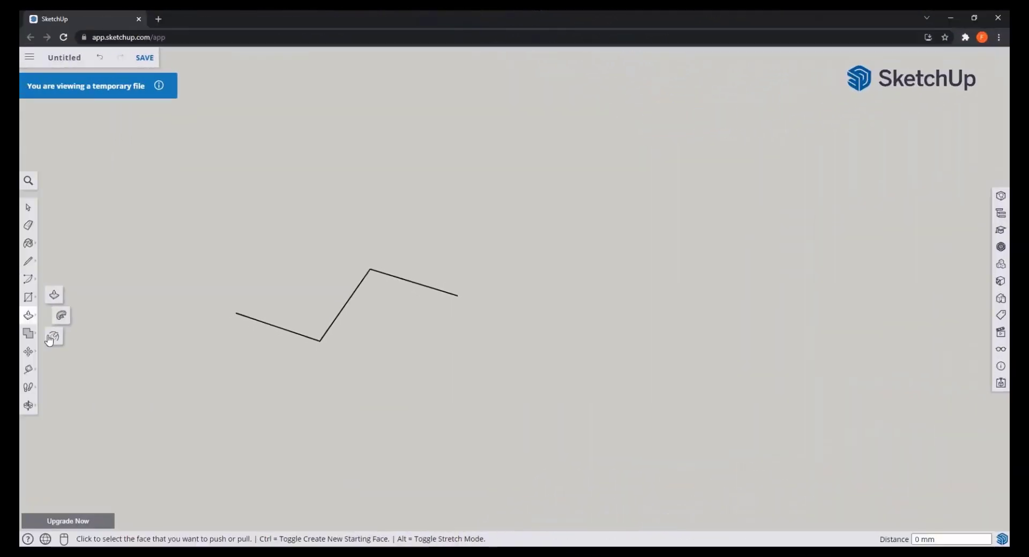
Step: Offset the whole zigzag line to its upper side as a trial
click(47, 330)
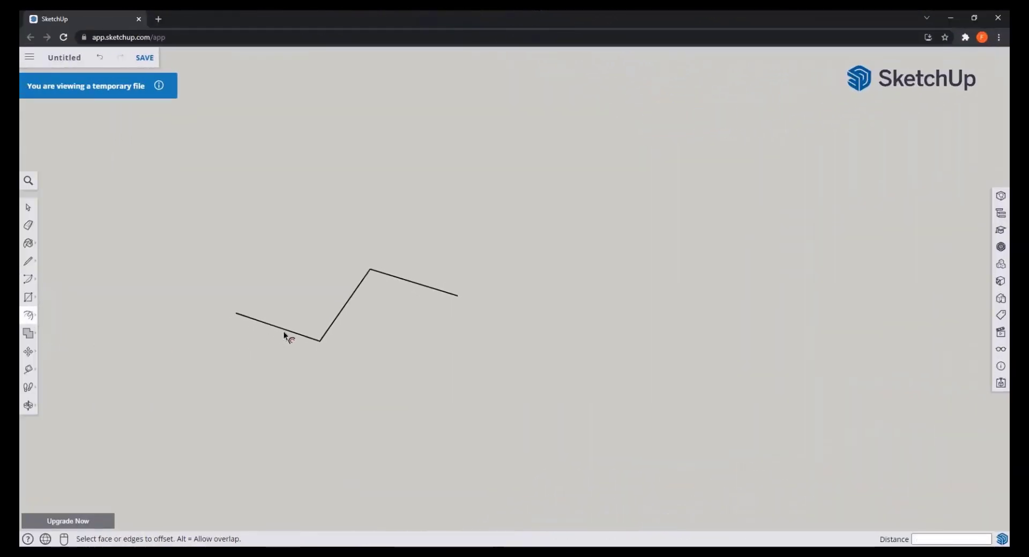
click(336, 321)
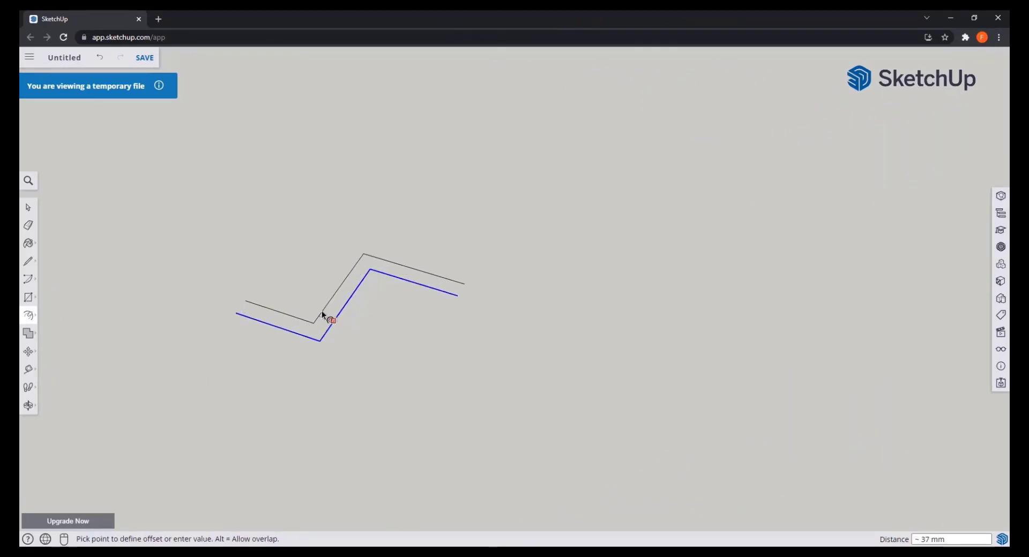
click(314, 301)
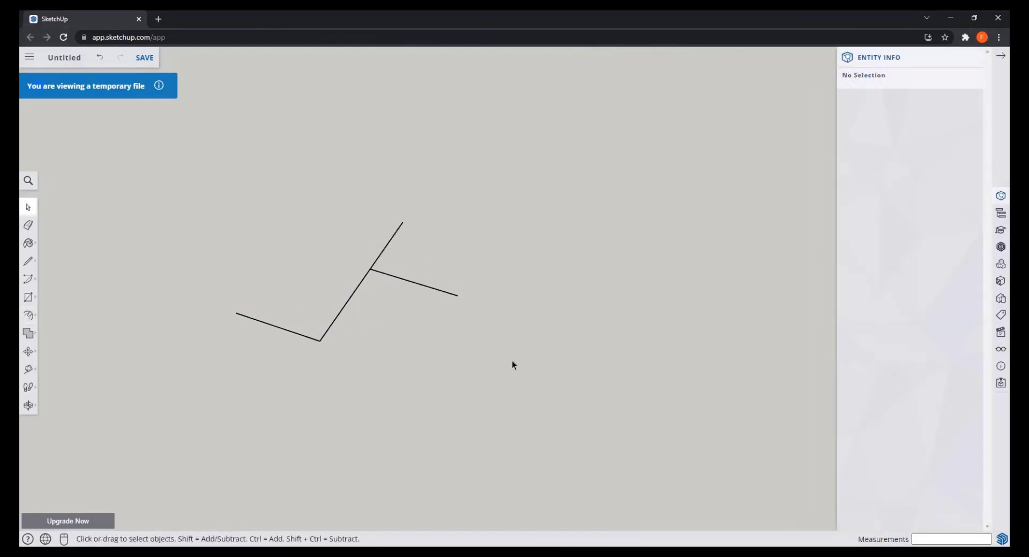
Step: Weld the four edges of the branched zigzag and select its parts to check which edges were joined
drag(512, 360, 222, 238)
right_click(378, 257)
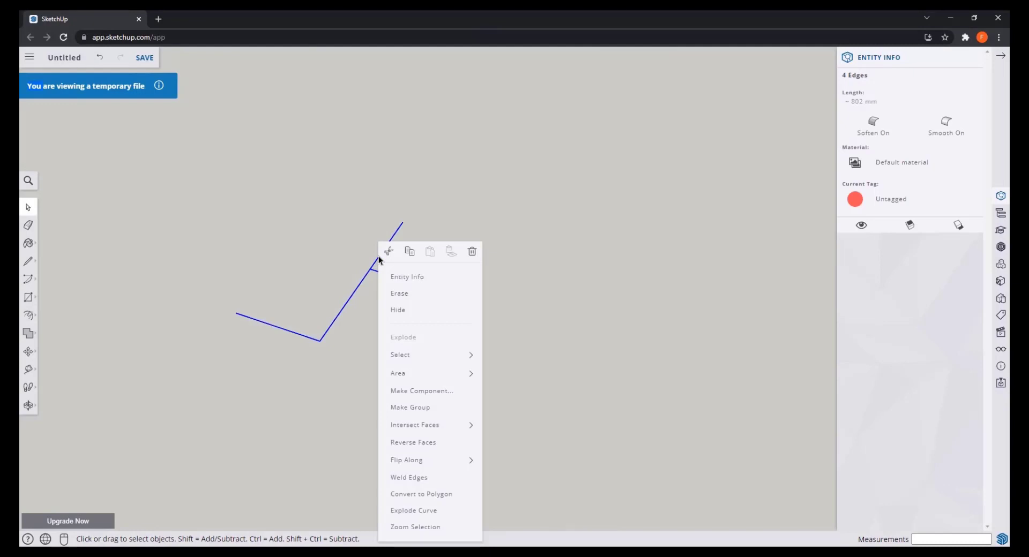
click(437, 478)
click(397, 340)
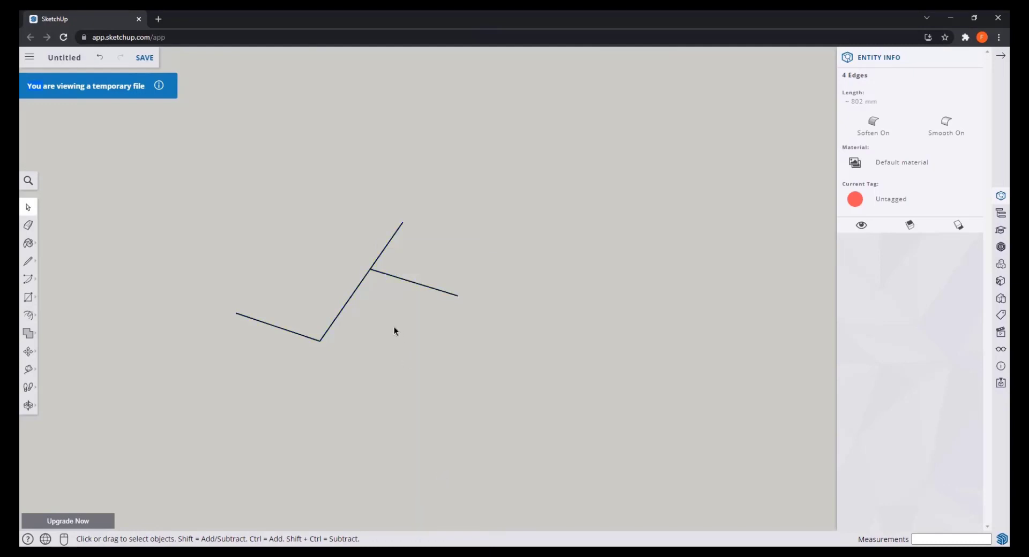
click(357, 288)
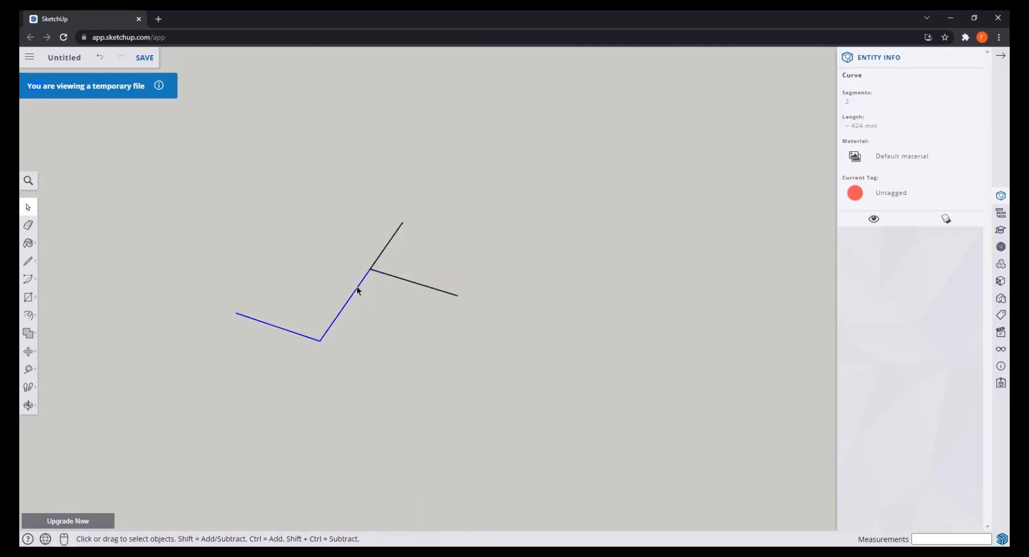
click(381, 273)
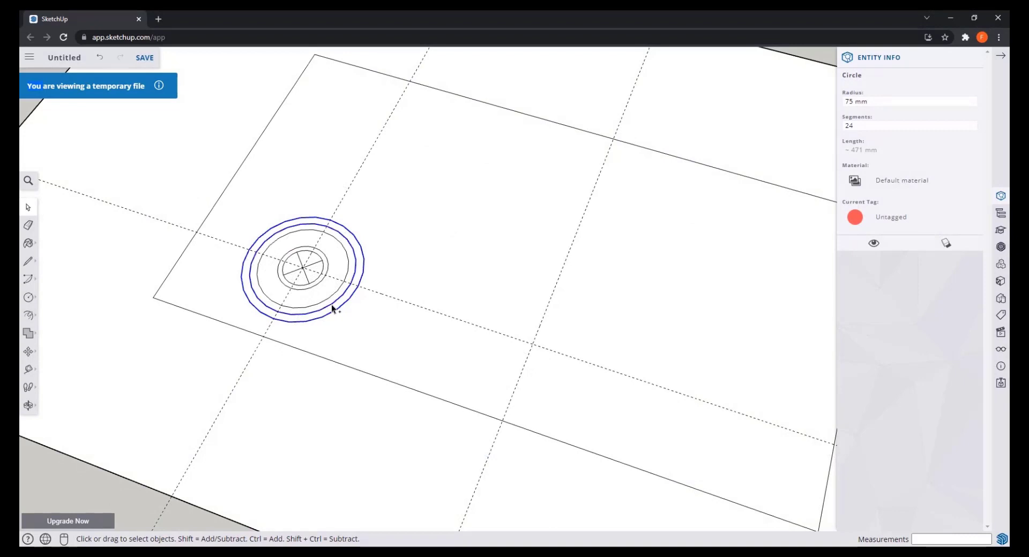
Step: Try selecting the concentric circles and inner cross lines one by one and with a crossing window, and clear the selection
ctrl+click(330, 303)
ctrl+click(318, 285)
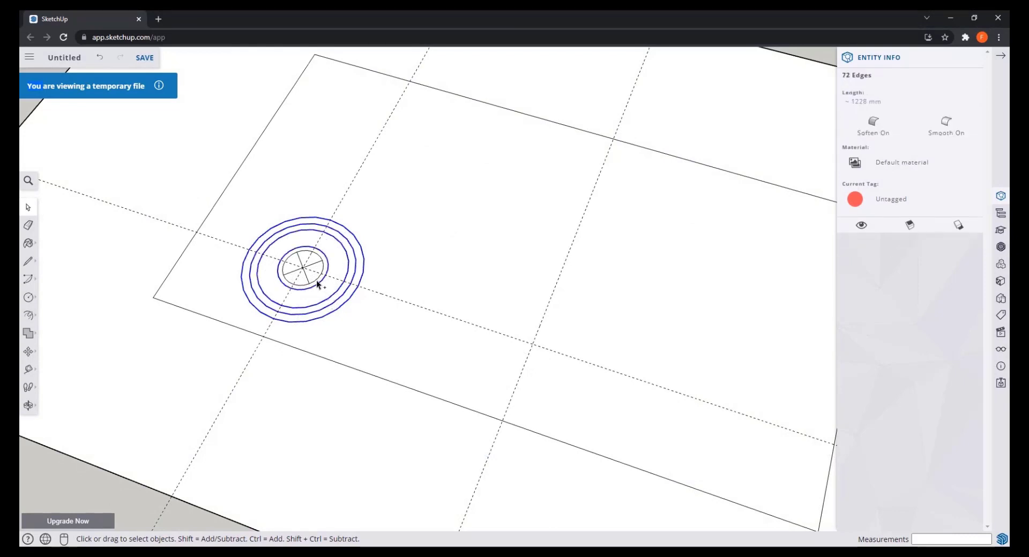
ctrl+click(317, 285)
ctrl+click(318, 267)
ctrl+click(320, 259)
ctrl+click(324, 268)
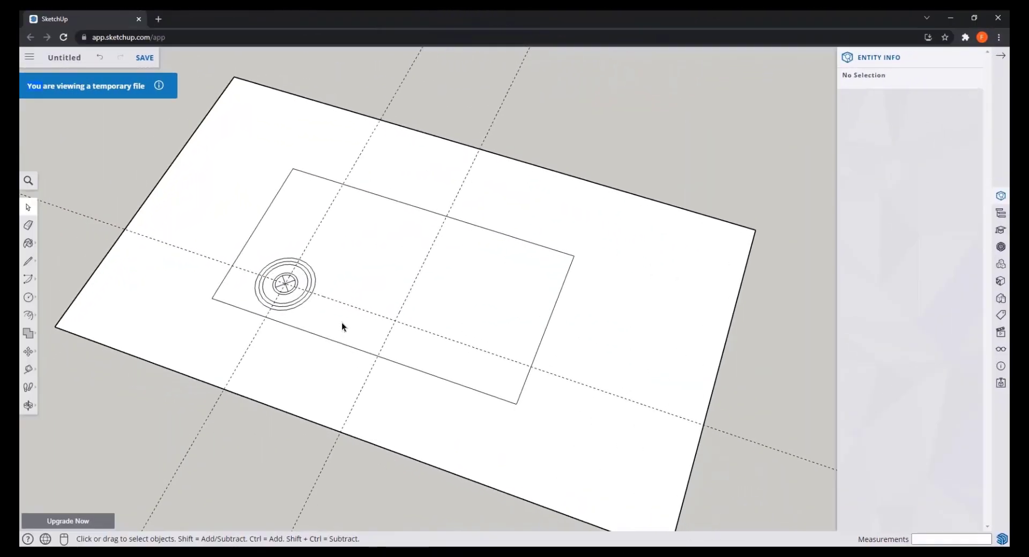
drag(342, 324, 246, 250)
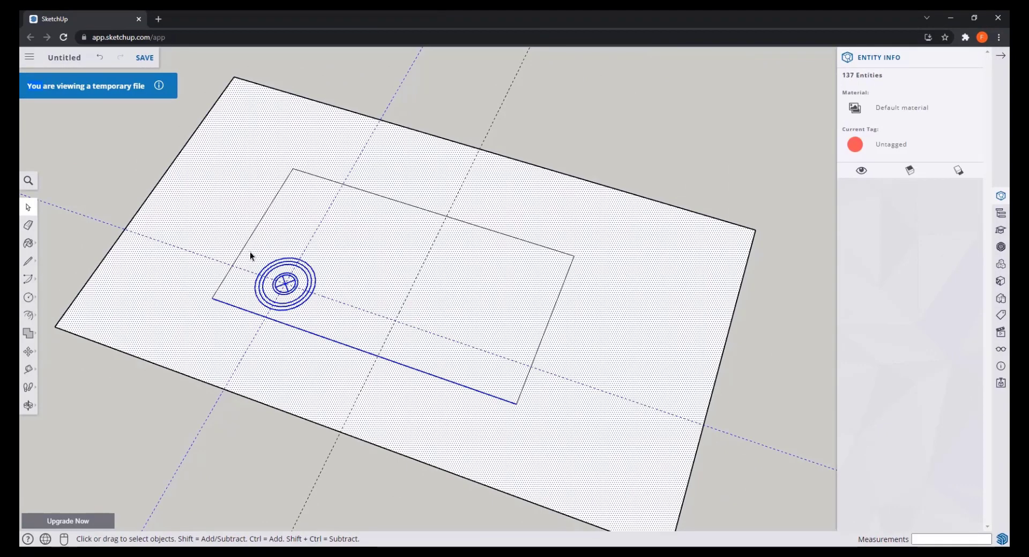
click(110, 175)
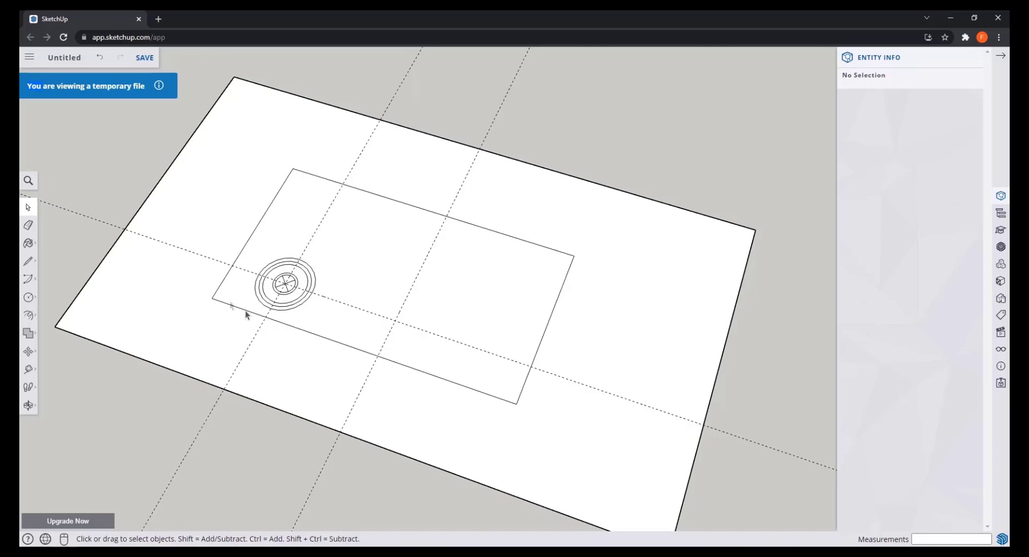
Step: Copy the concentric circles and inner cross lines from their centre point to the neighbouring guide intersection inside the rectangle
drag(237, 314, 343, 252)
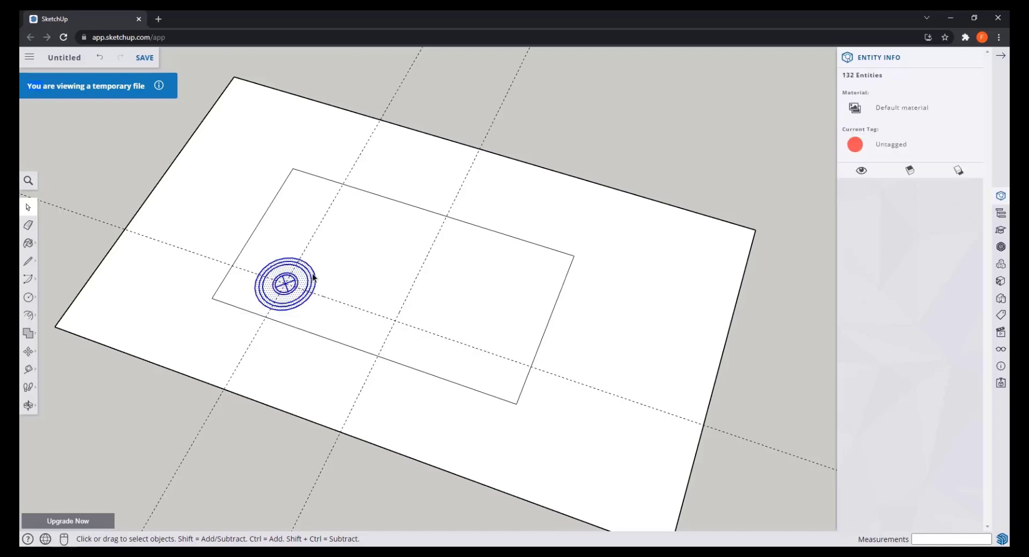
click(30, 354)
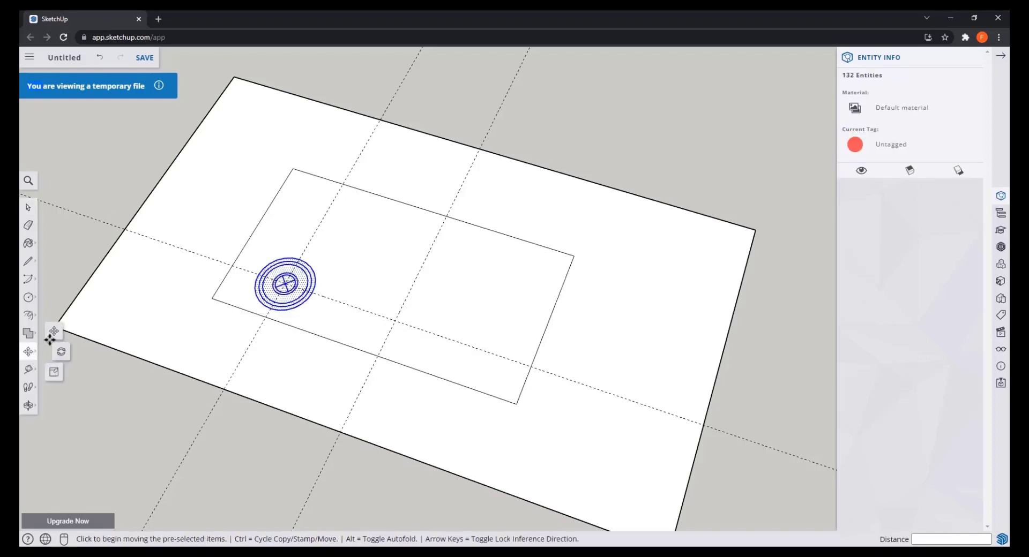
scroll(252, 286, up, 2)
scroll(252, 285, up, 2)
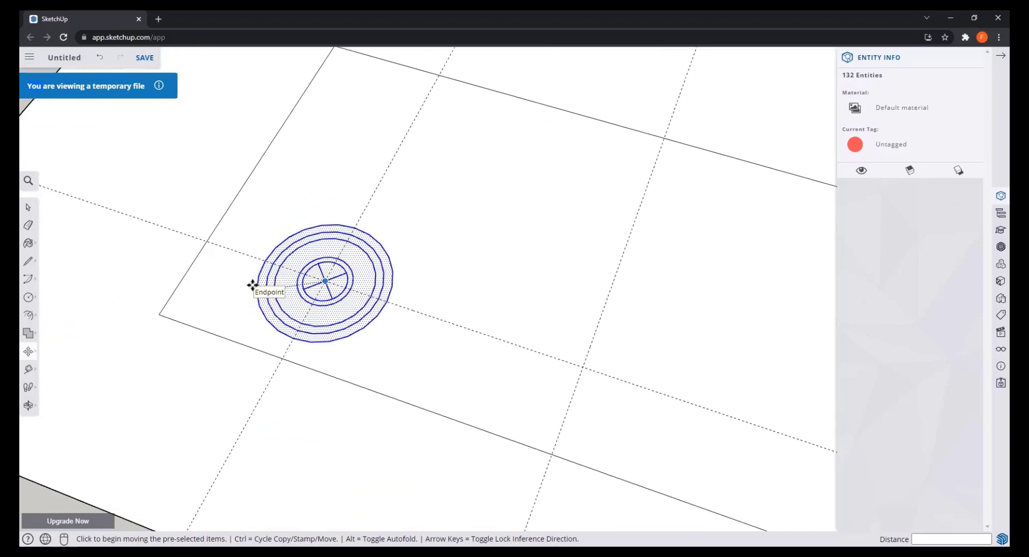
key(ctrl)
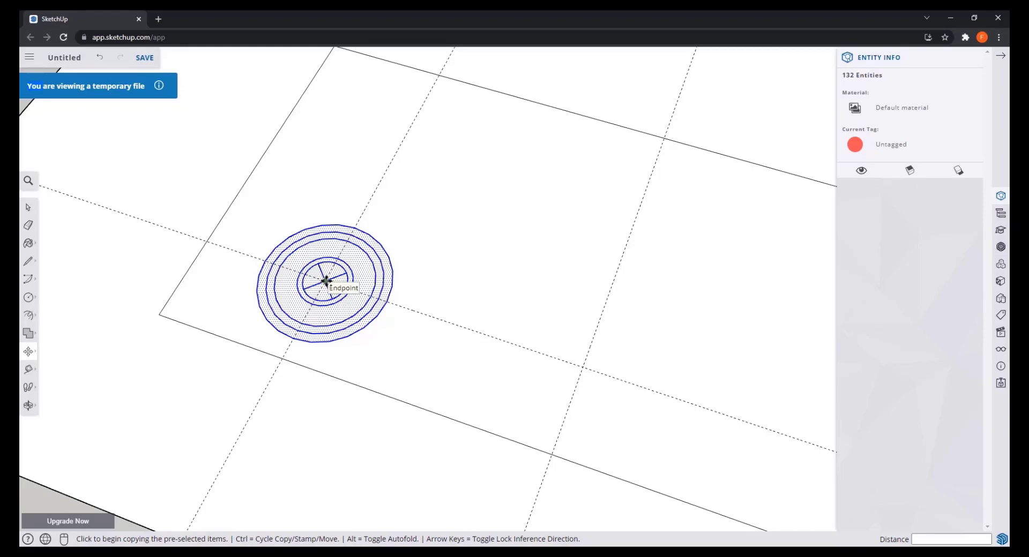
click(325, 281)
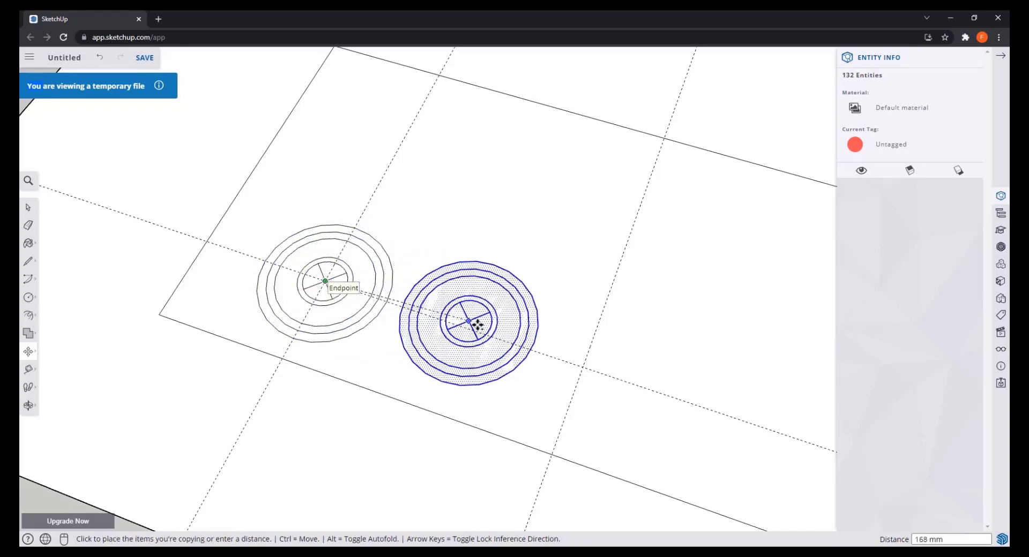
click(581, 369)
scroll(458, 324, down, 4)
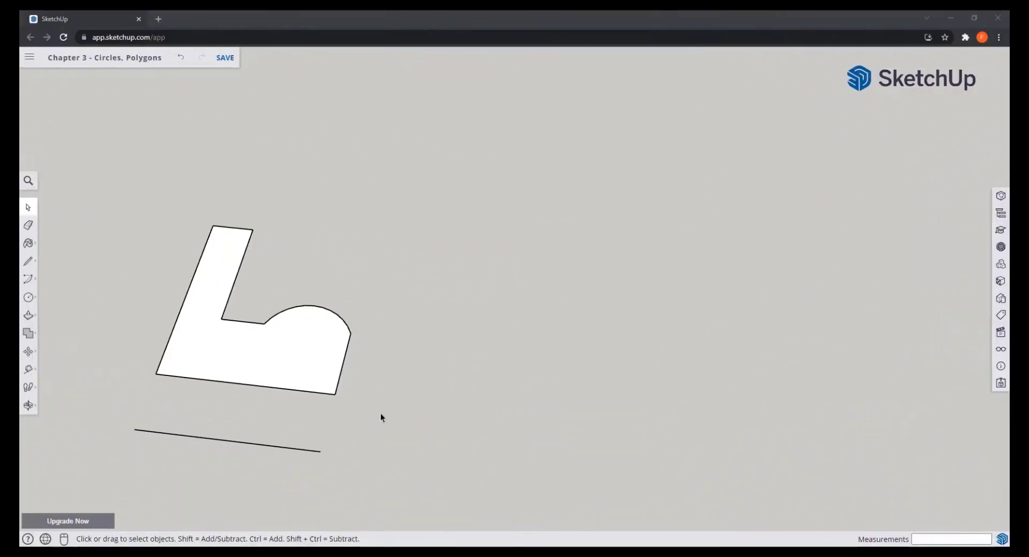
Step: Select the whole L-shaped profile with the arc and flip it along the red direction as a trial
drag(382, 413, 202, 219)
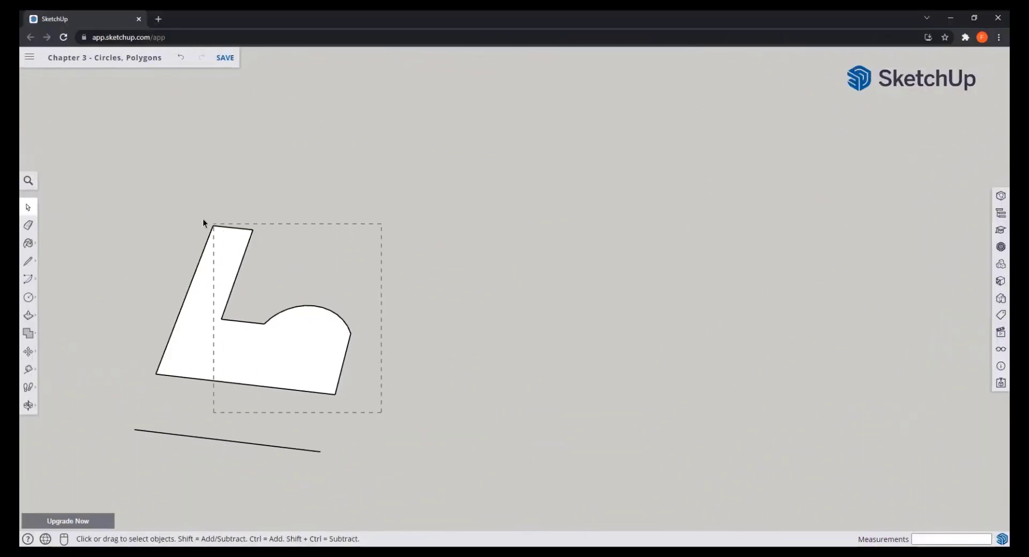
drag(139, 205, 138, 205)
right_click(215, 290)
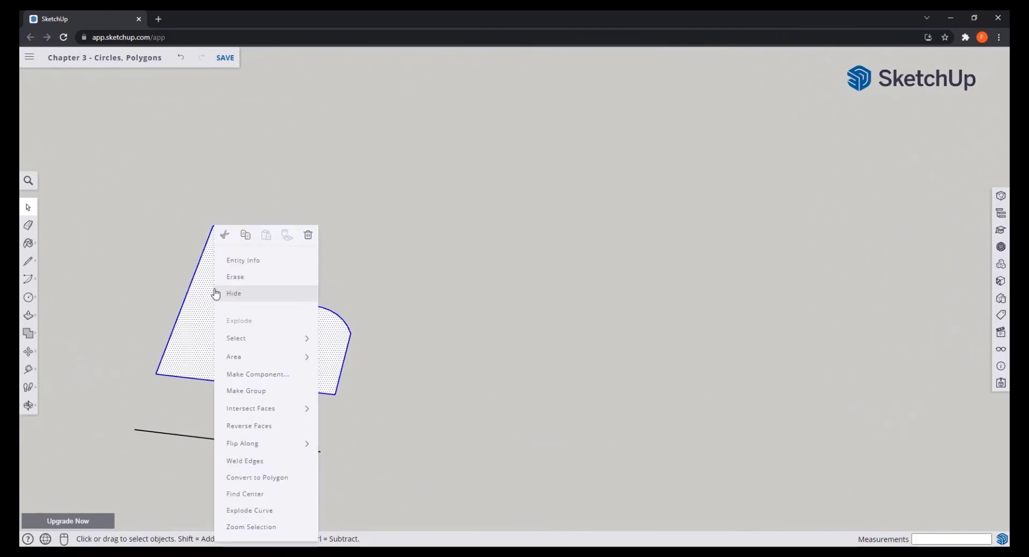
mouse_move(273, 448)
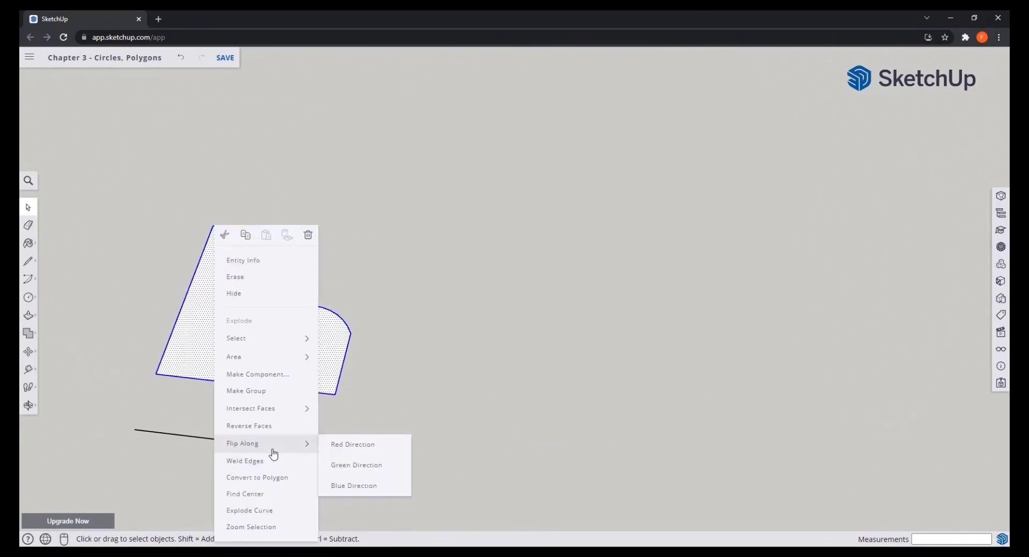
click(361, 446)
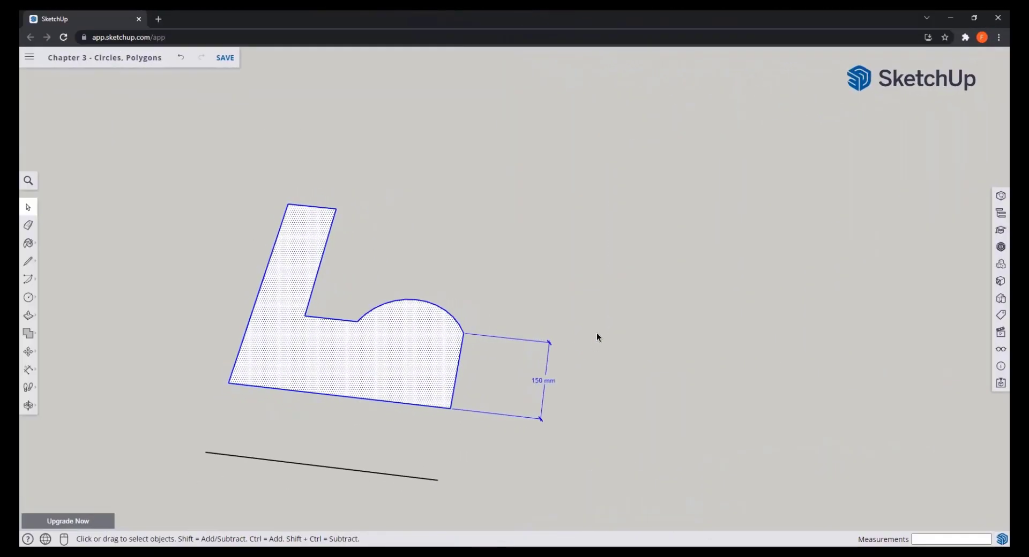
Step: Select the L-shaped profile together with its 150 mm dimension and flip both along the red direction as a trial
right_click(611, 287)
drag(587, 436, 416, 282)
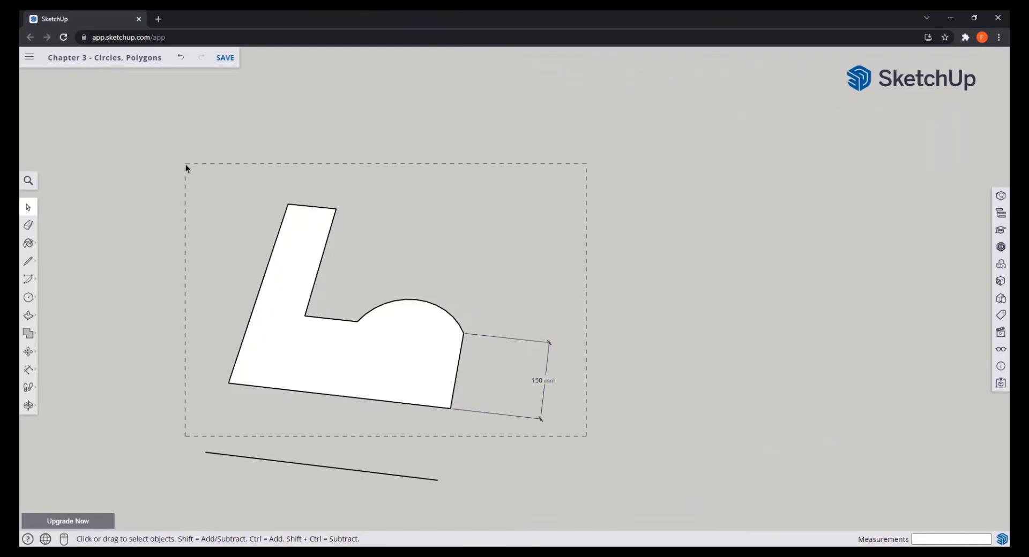
drag(186, 164, 186, 164)
right_click(301, 205)
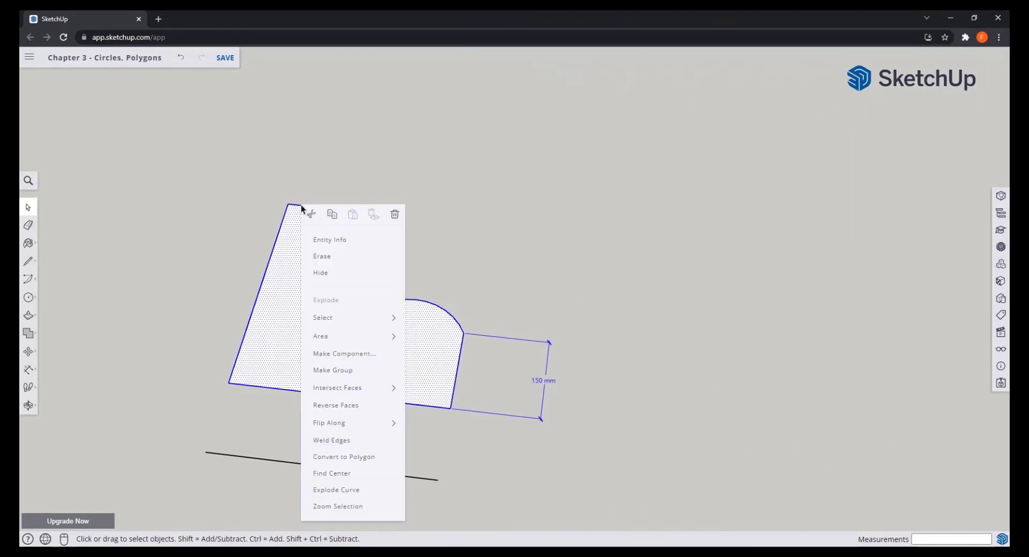
mouse_move(363, 423)
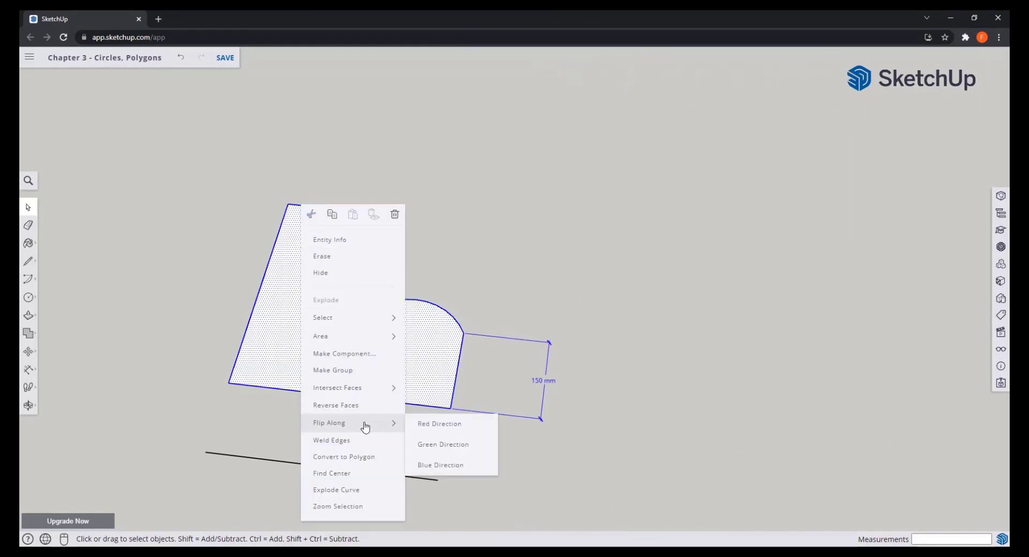
click(440, 426)
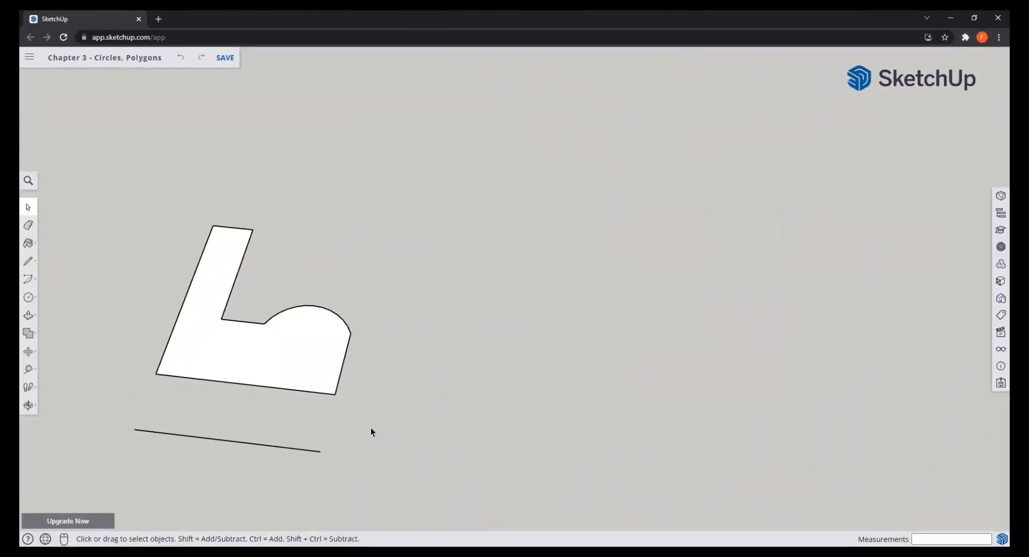
Step: Select the whole L-shaped profile without the separate line and flip it along the green direction as a trial
drag(141, 198, 142, 197)
right_click(202, 300)
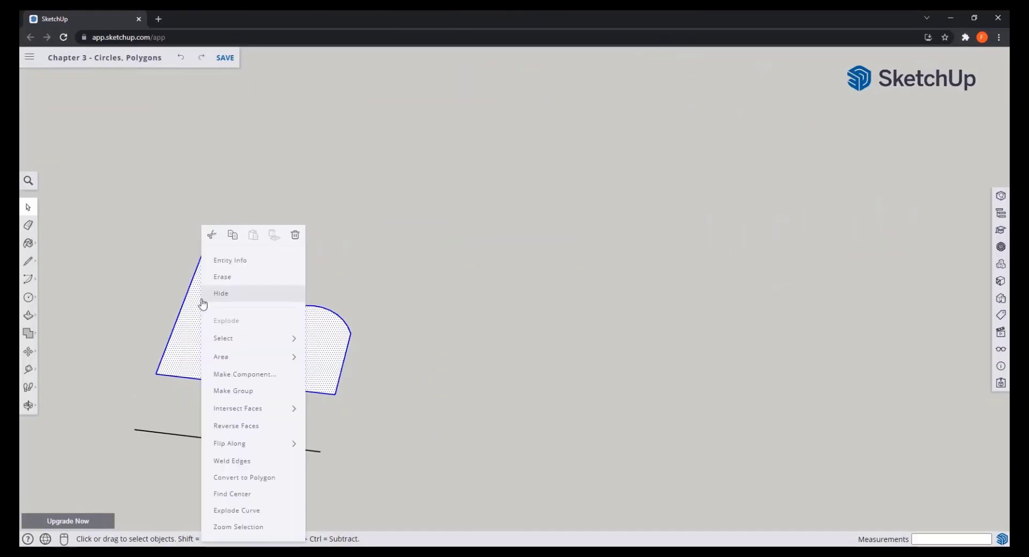
mouse_move(269, 447)
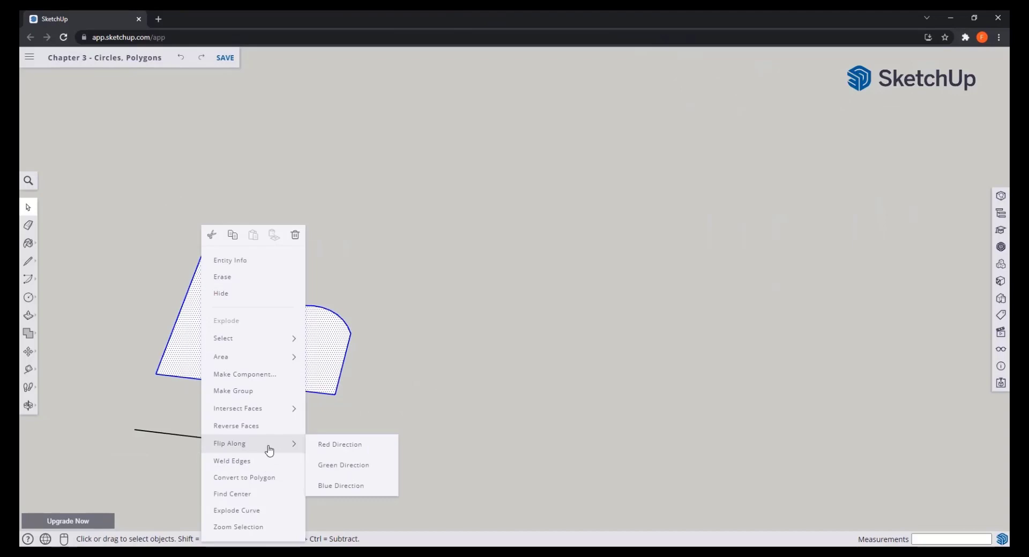
click(354, 466)
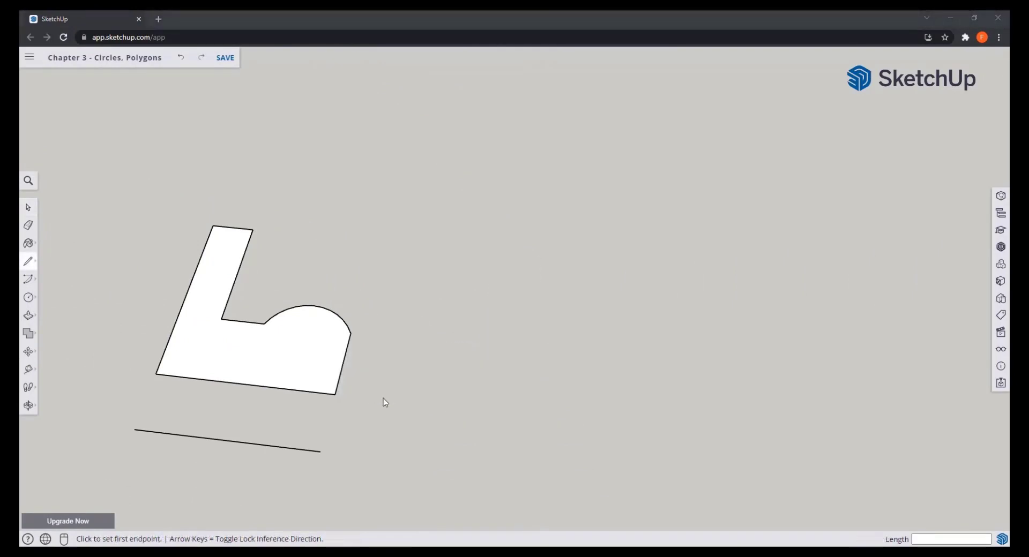
Step: Copy the L-shaped profile from its lower-left corner 600 mm along the red axis
key(space)
drag(384, 402, 123, 214)
click(29, 351)
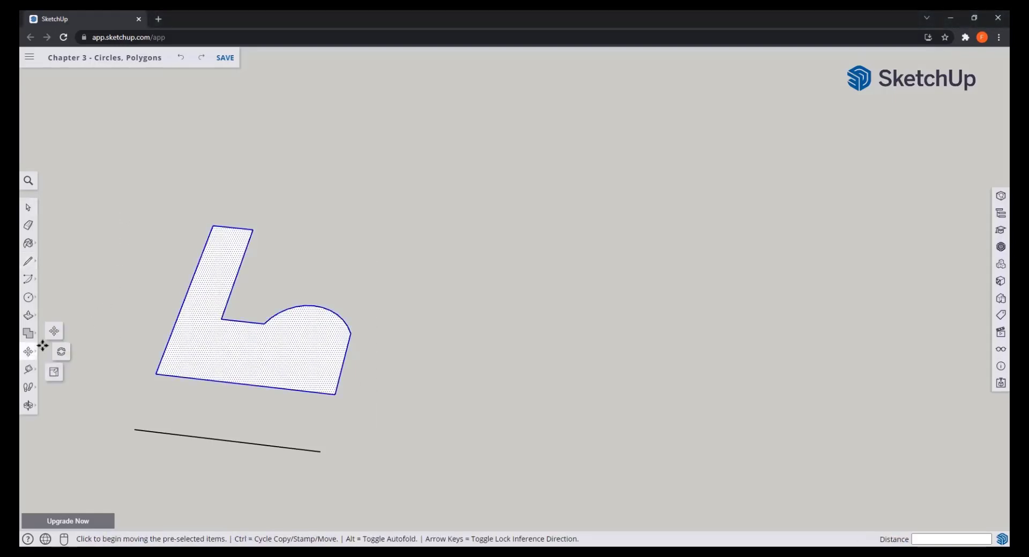
key(ctrl)
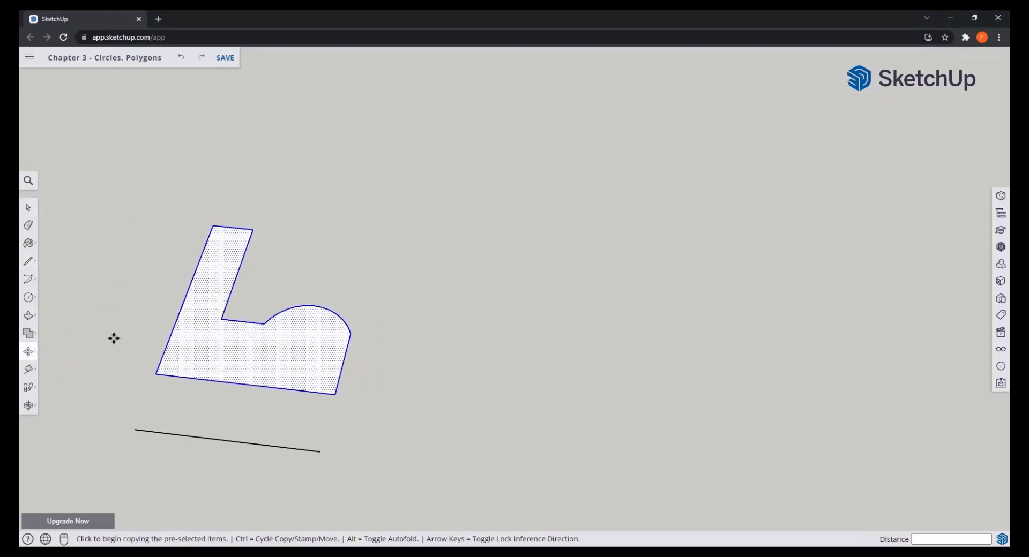
click(156, 375)
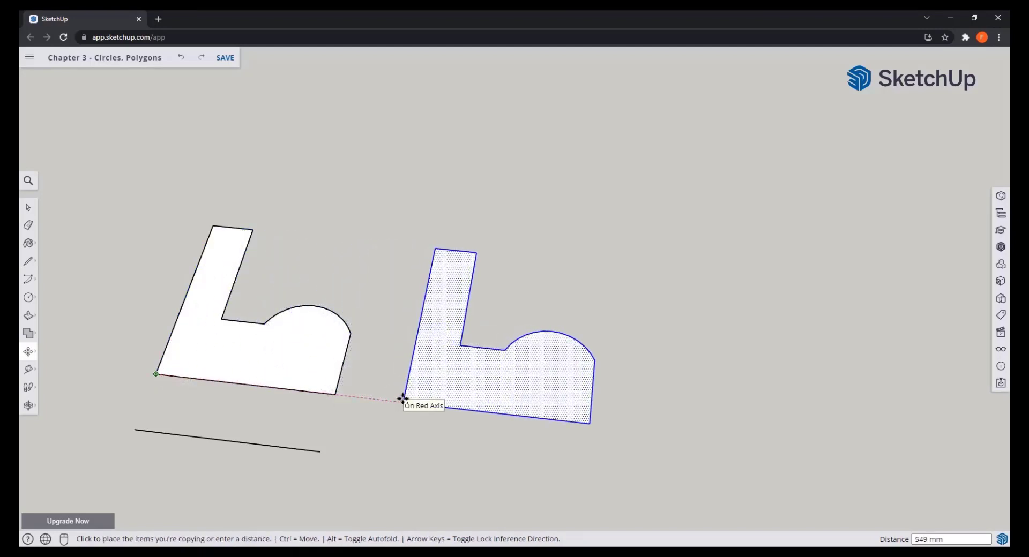
text(600)
key(Return)
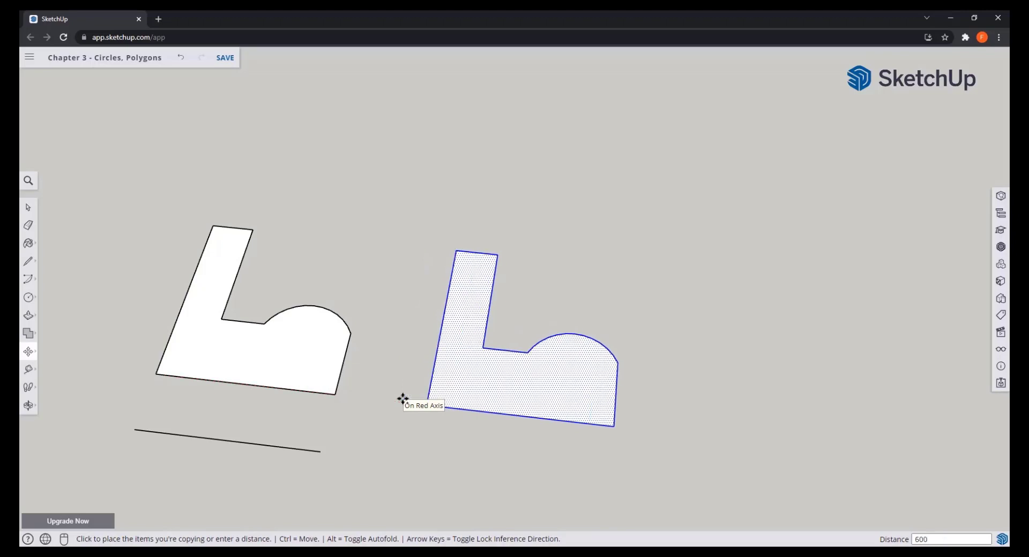
Step: Flip the copied profile along the red direction to mirror it
right_click(452, 372)
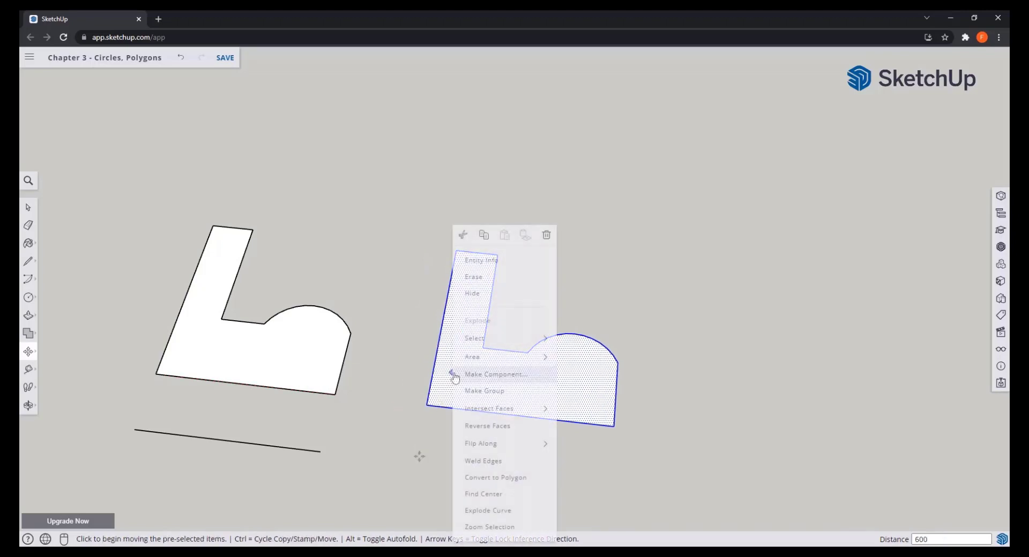
mouse_move(531, 444)
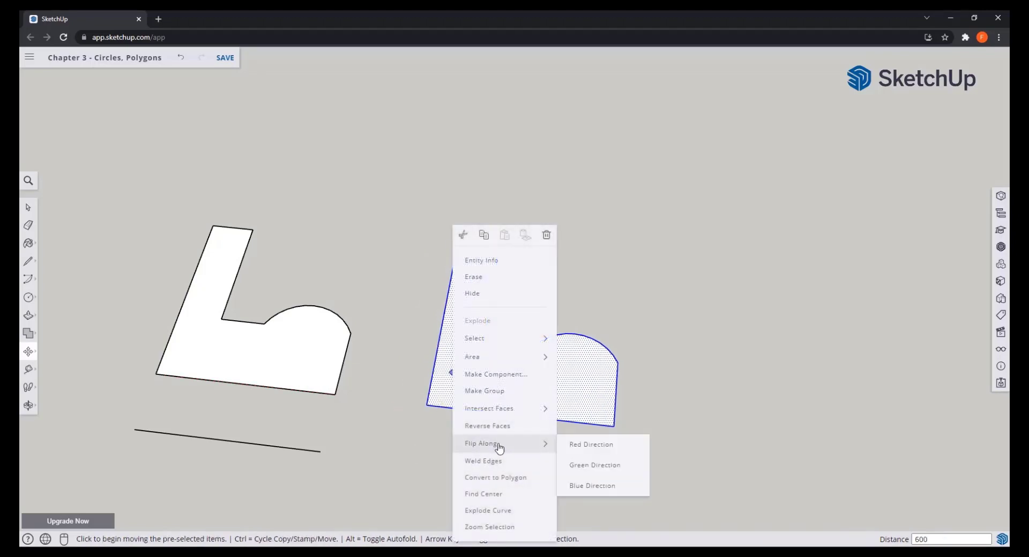
click(587, 450)
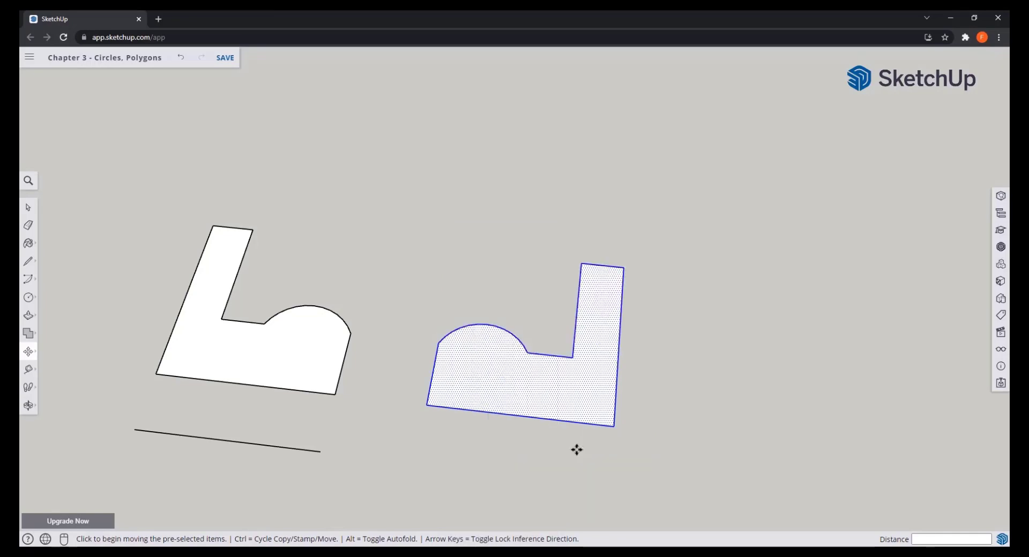
Step: Move the mirrored copy by its lower-left corner onto the original's lower-right corner and delete the edge they share
click(421, 404)
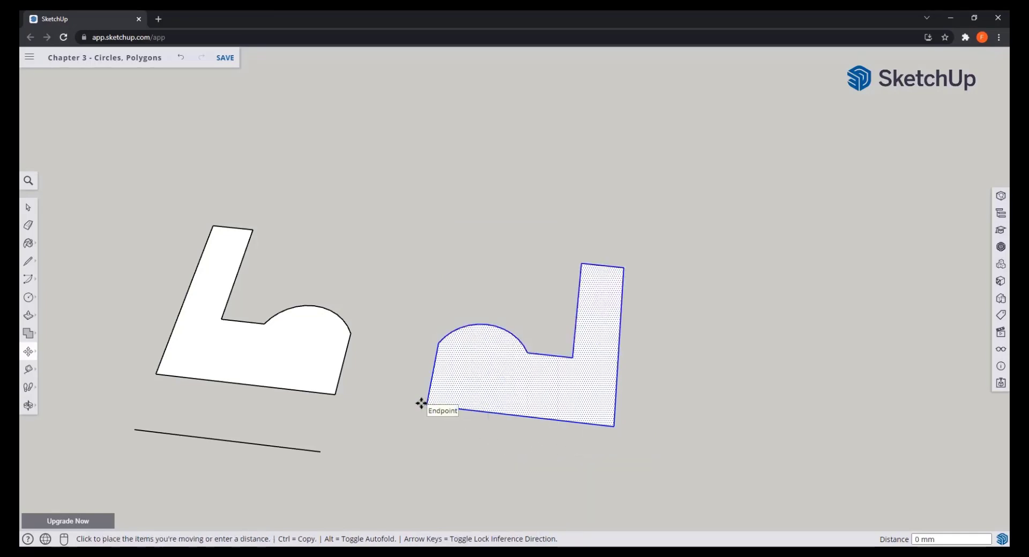
click(336, 395)
key(space)
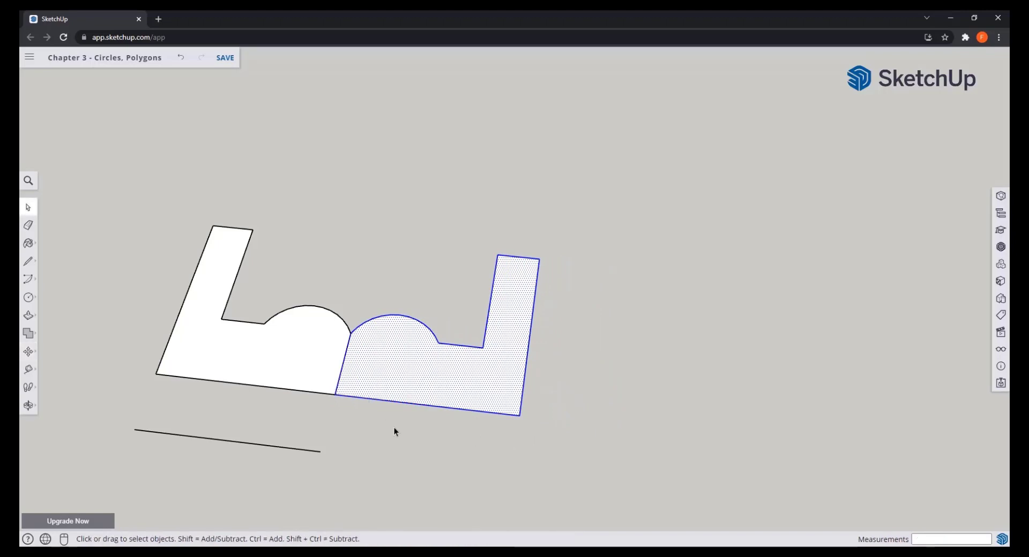
click(385, 428)
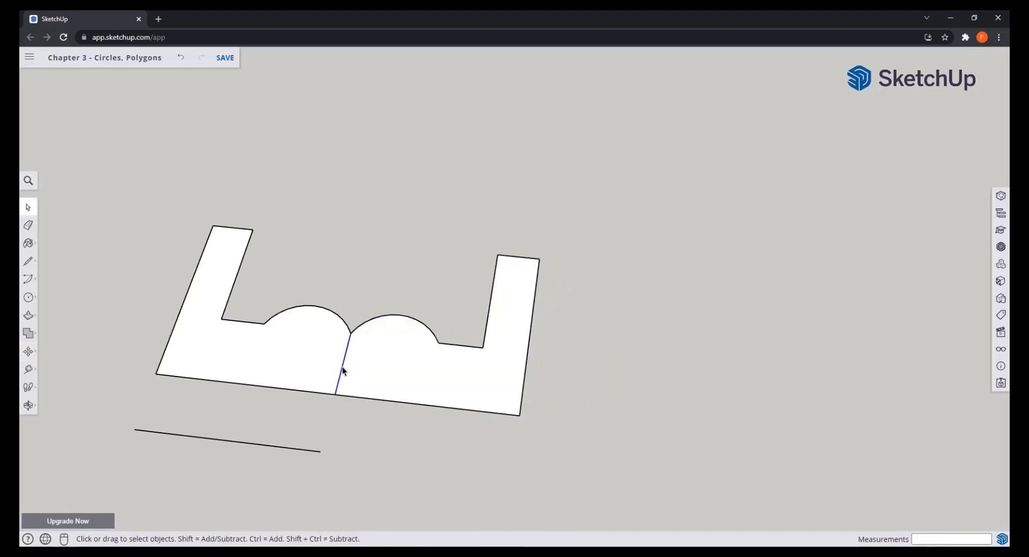
key(Delete)
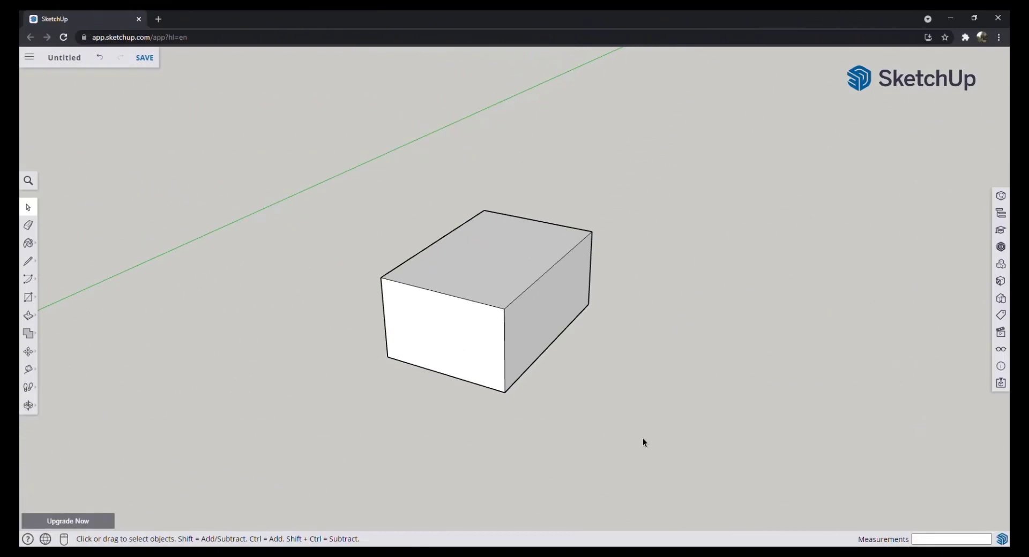
Step: Select the box's upper right edge and its right side face separately to check that they are loose entities, and clear the selection
click(548, 272)
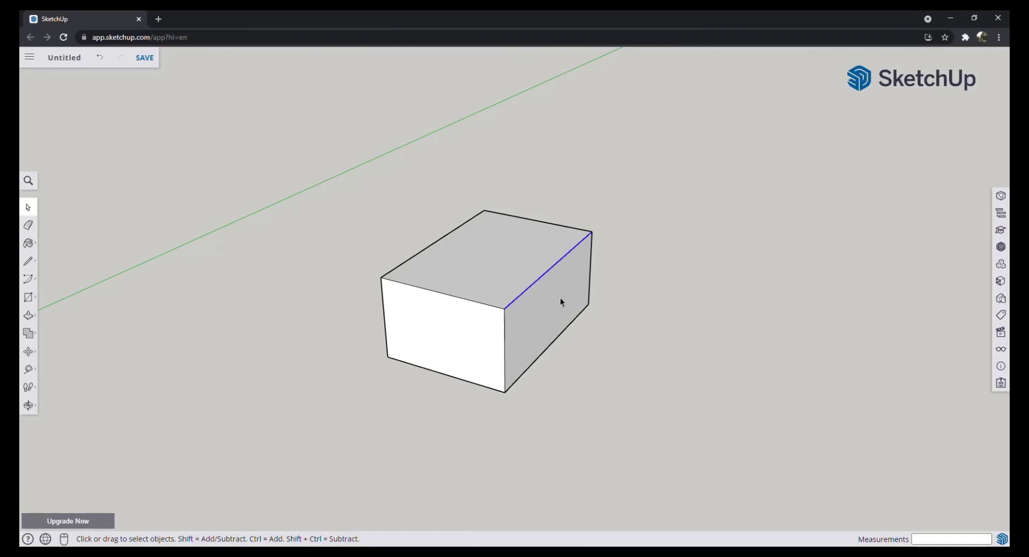
click(561, 298)
click(658, 423)
Step: Select the whole box and make it a group
drag(340, 187, 341, 188)
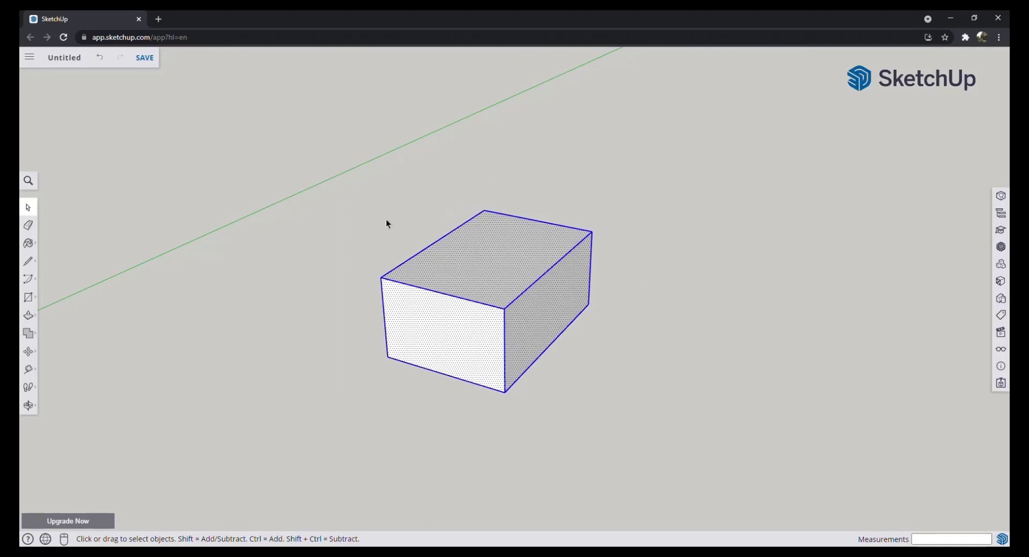
right_click(482, 257)
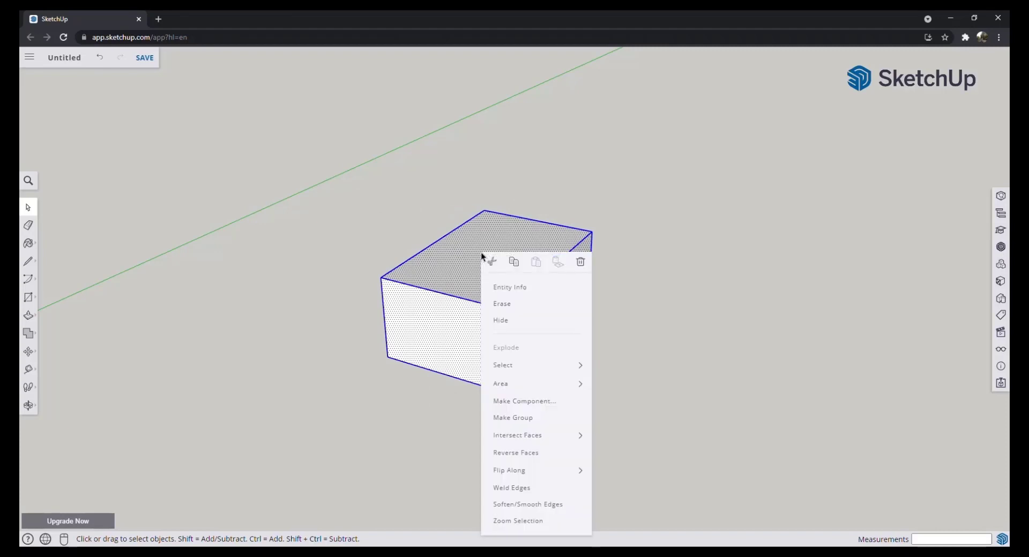
click(530, 418)
click(530, 420)
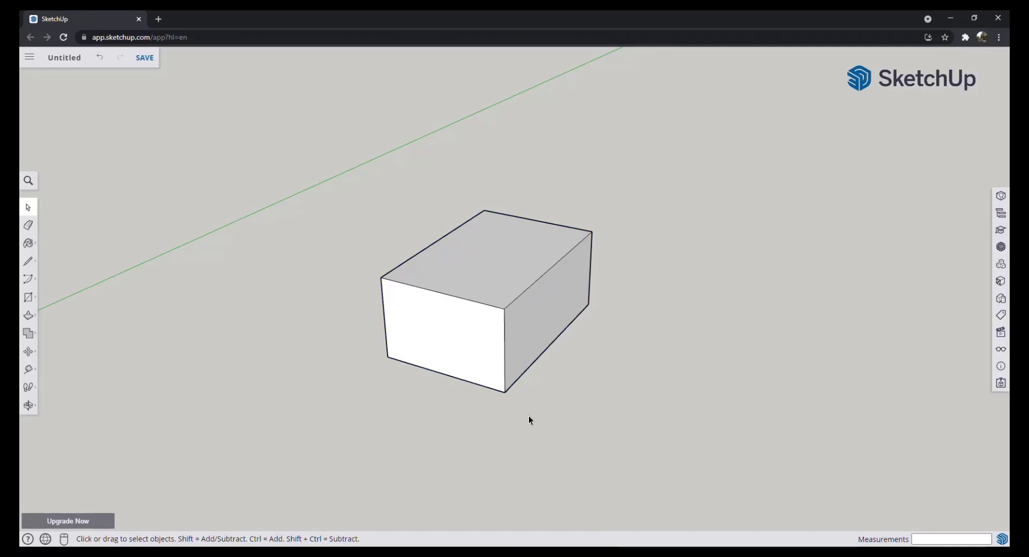
Step: Select the box group and explode it back into separate edges and faces
click(545, 272)
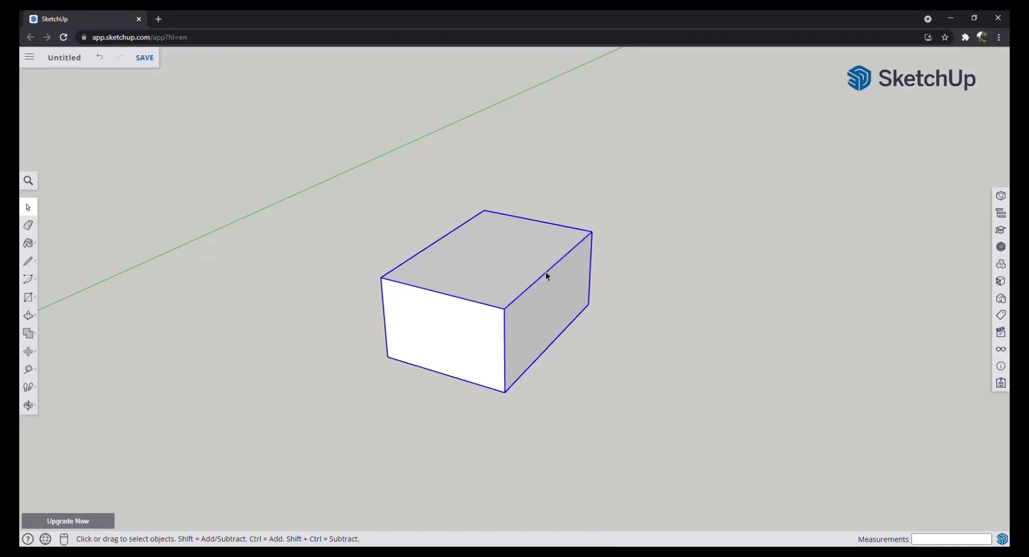
right_click(546, 272)
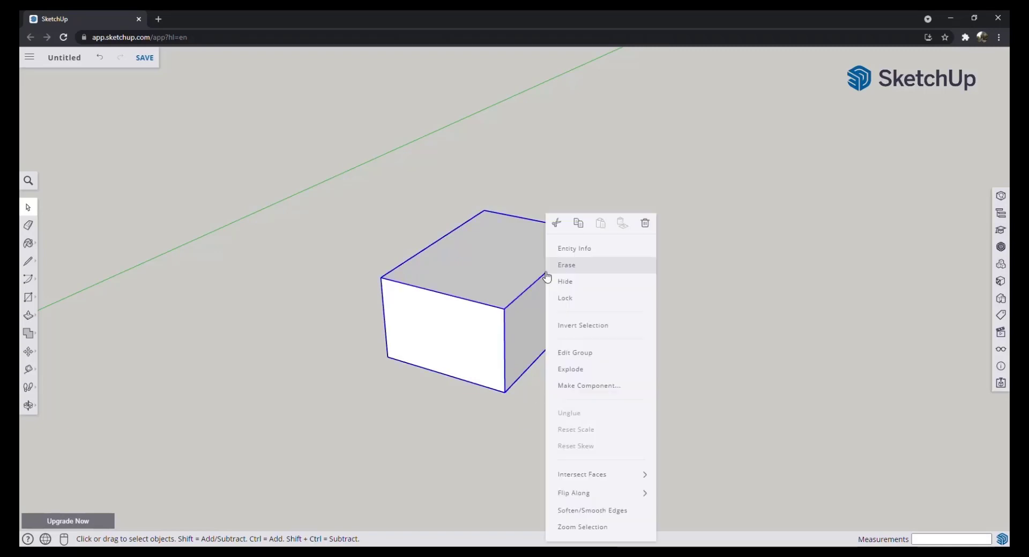
click(621, 370)
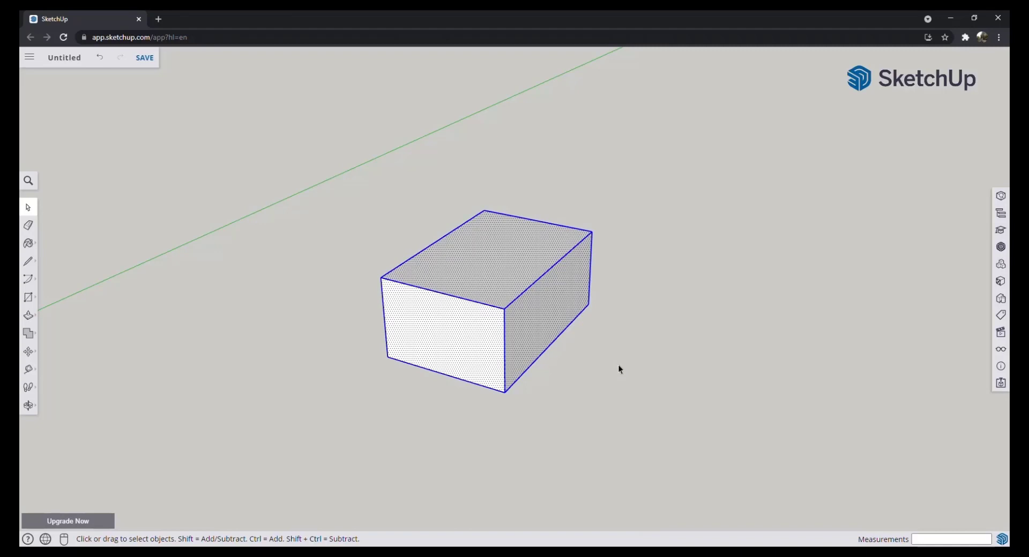
Step: Clear the selection and select the box's right side face, top face and front top edge separately to check the explode
click(620, 370)
click(564, 298)
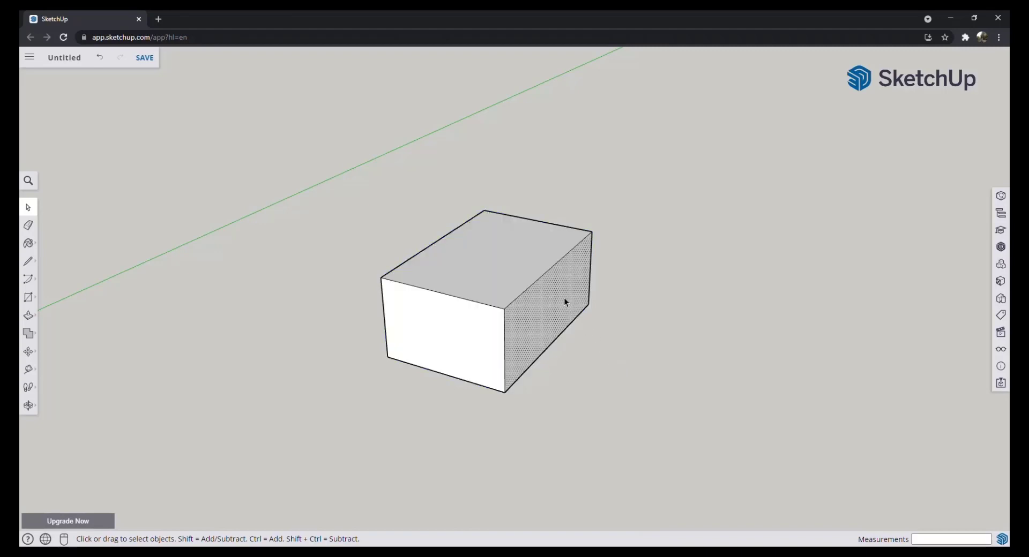
click(558, 262)
click(513, 269)
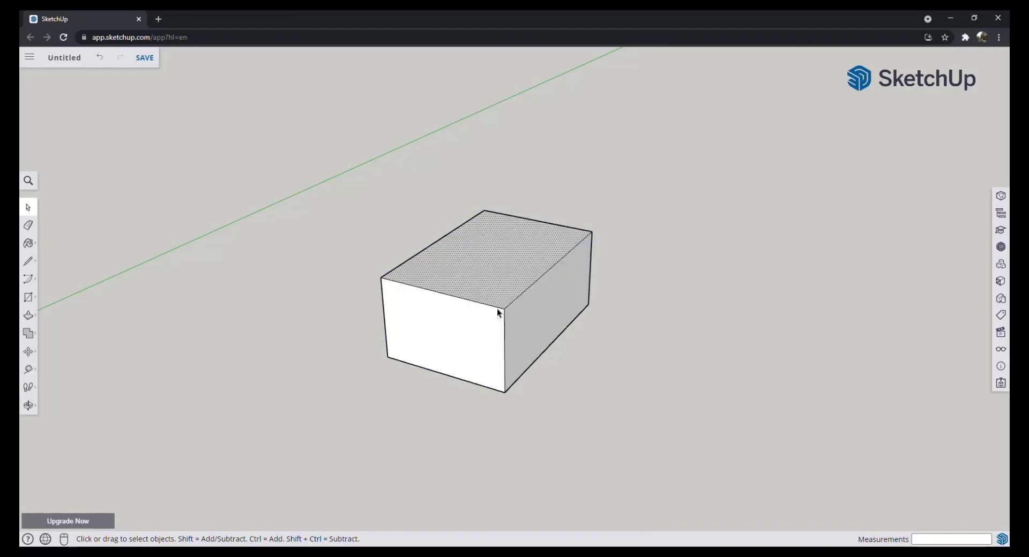
click(497, 308)
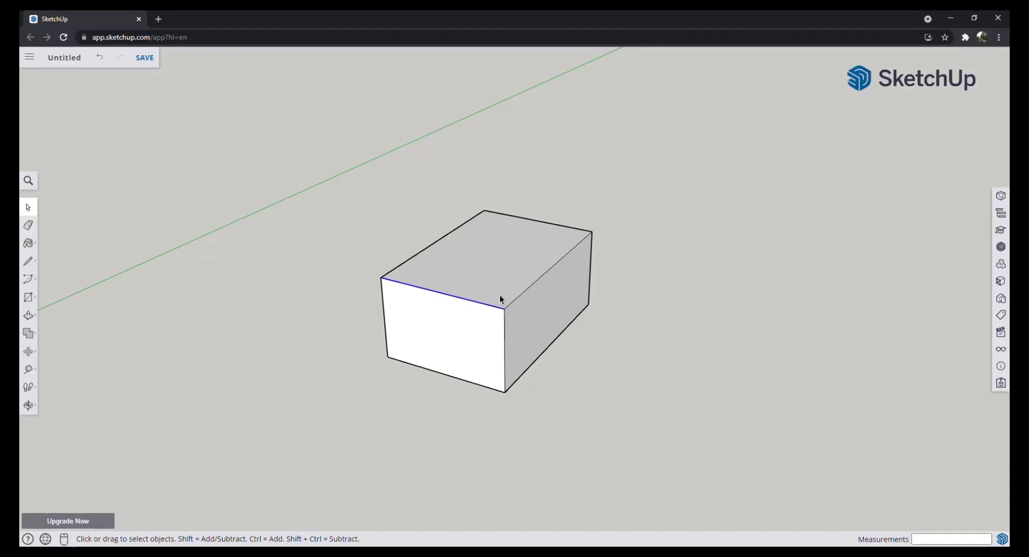
Step: Select the box's top face and measure the area of the selection
click(496, 259)
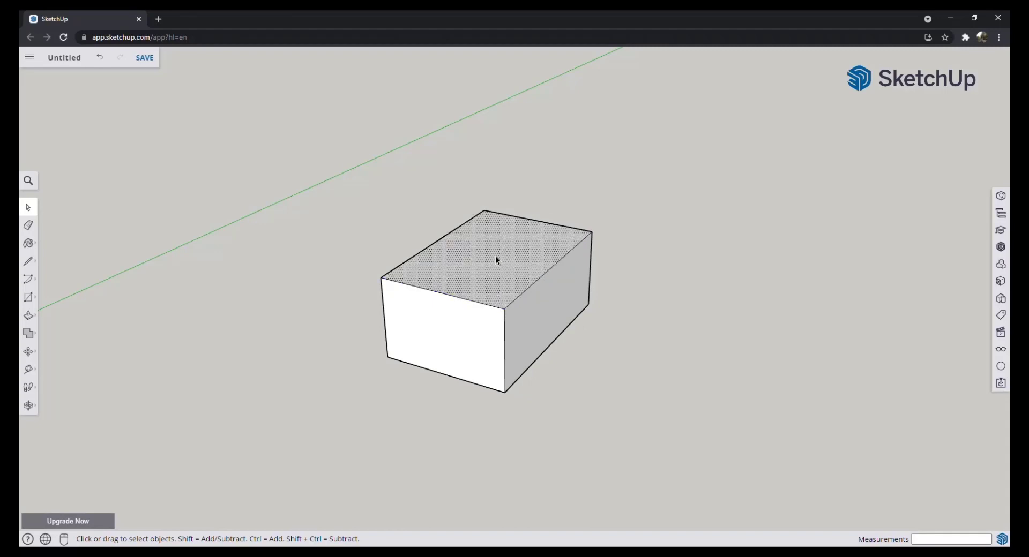
right_click(495, 257)
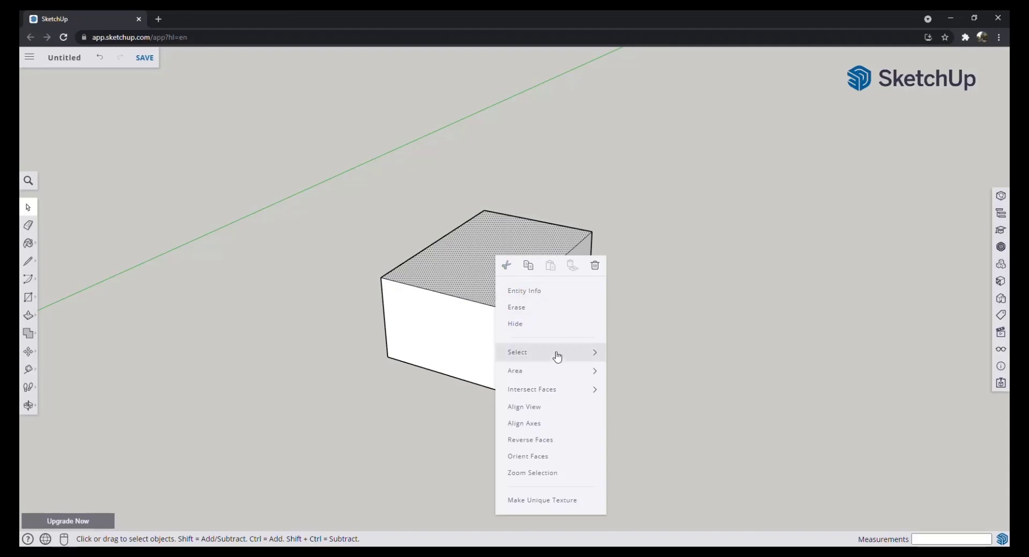
mouse_move(555, 370)
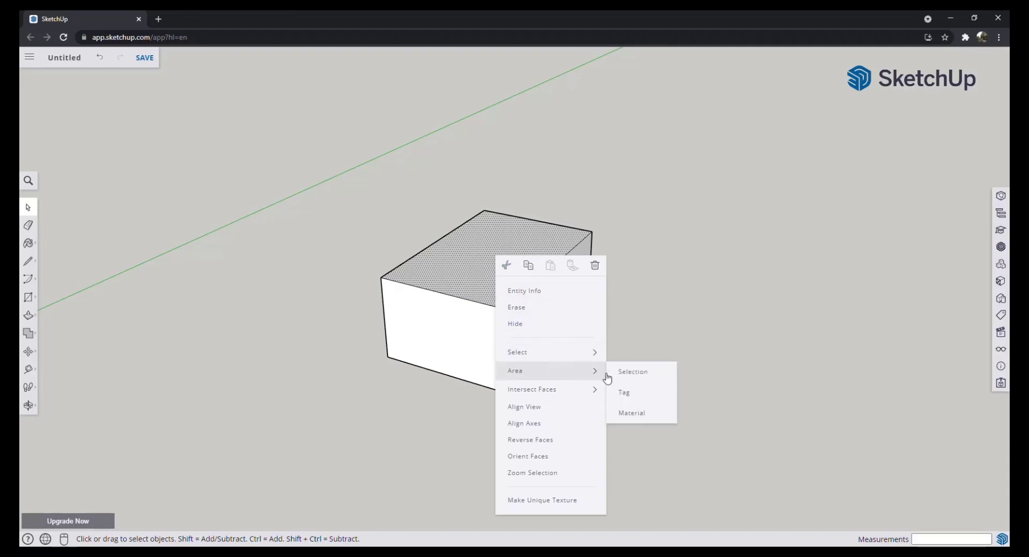
click(643, 375)
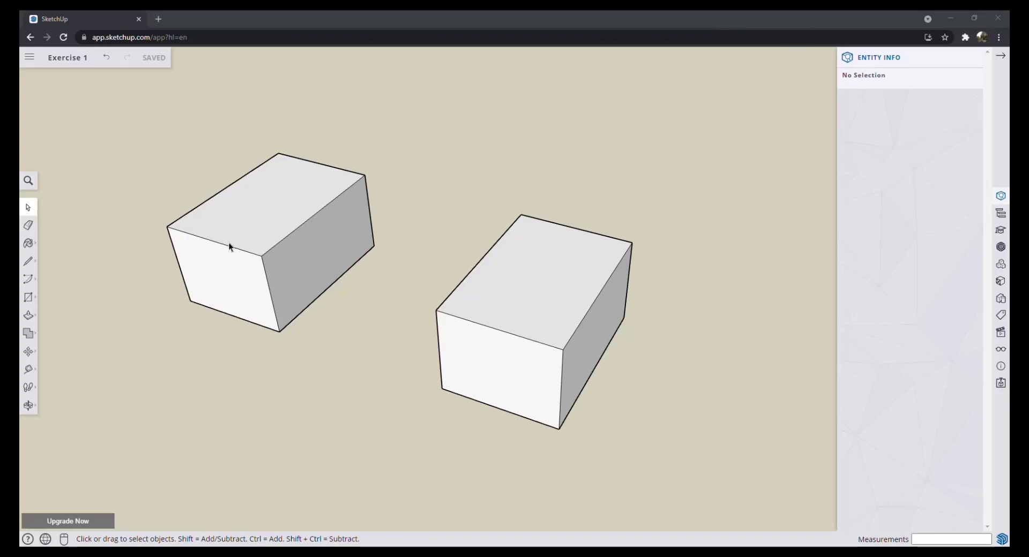
Step: Paint the top face and right side face of the left box with the grey reflective gradient material
click(268, 216)
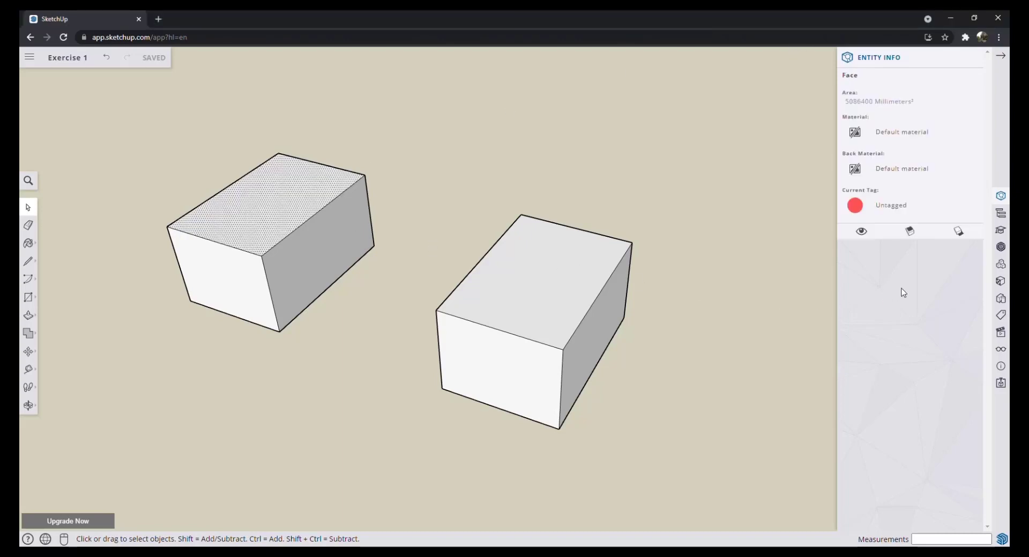
click(1001, 282)
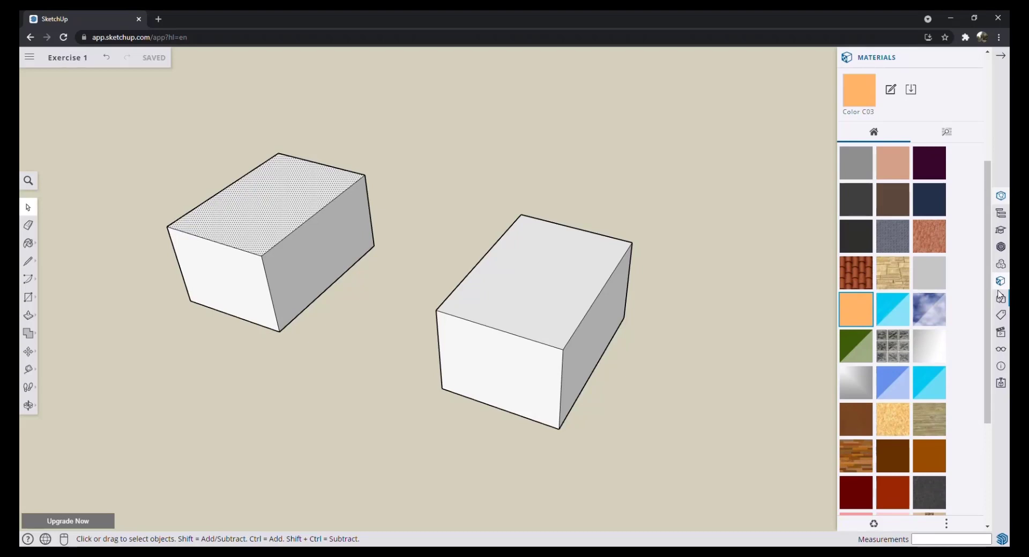
scroll(920, 236, down, 2)
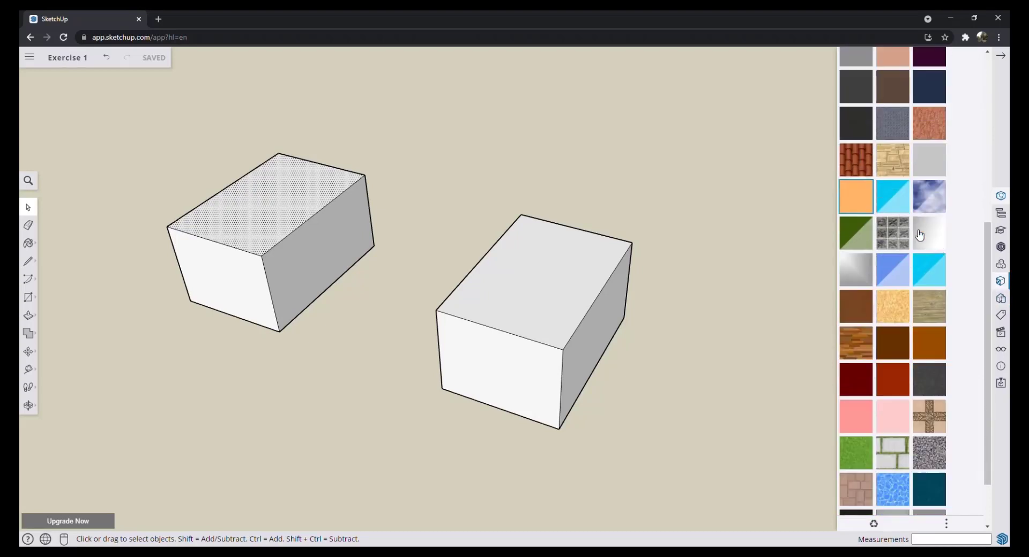
scroll(920, 236, down, 2)
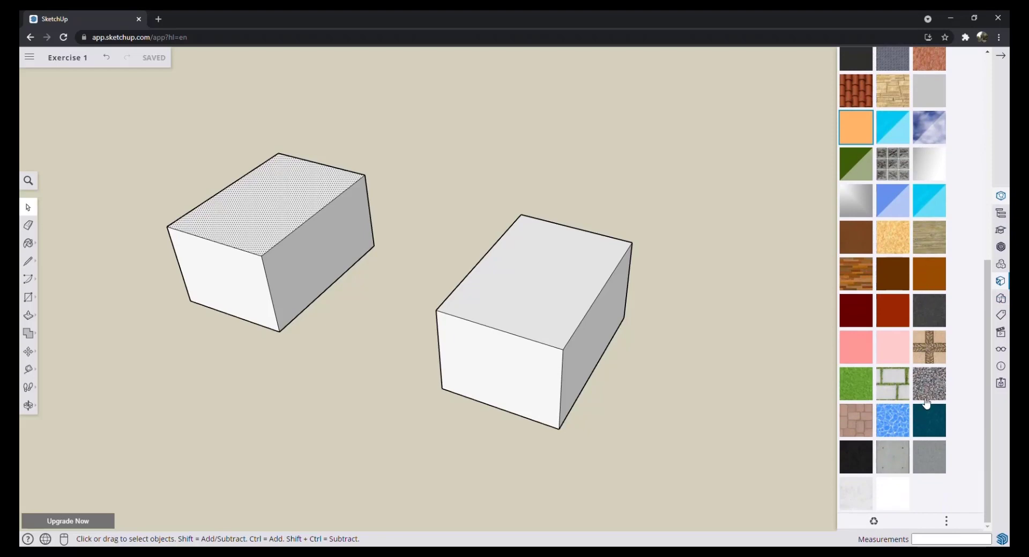
click(858, 202)
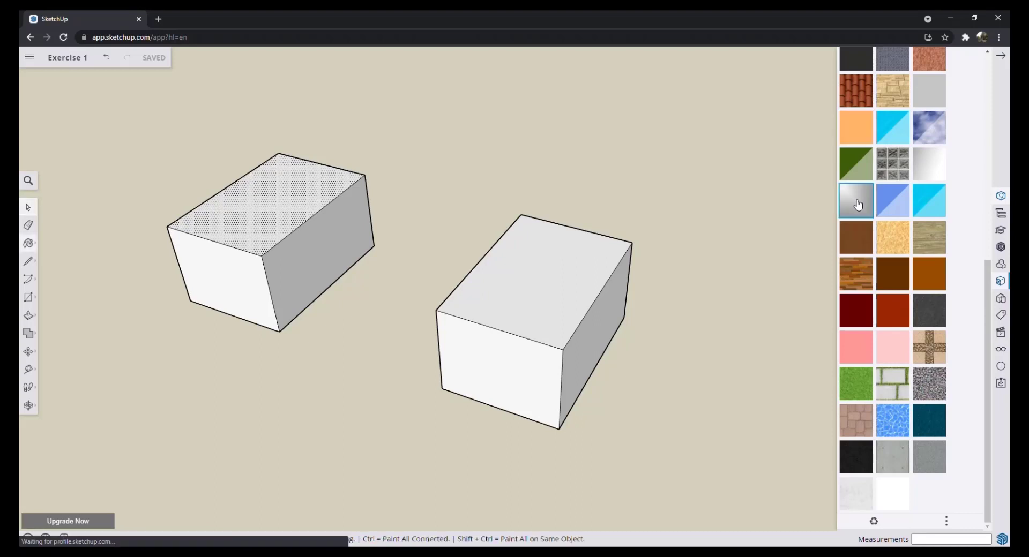
click(304, 189)
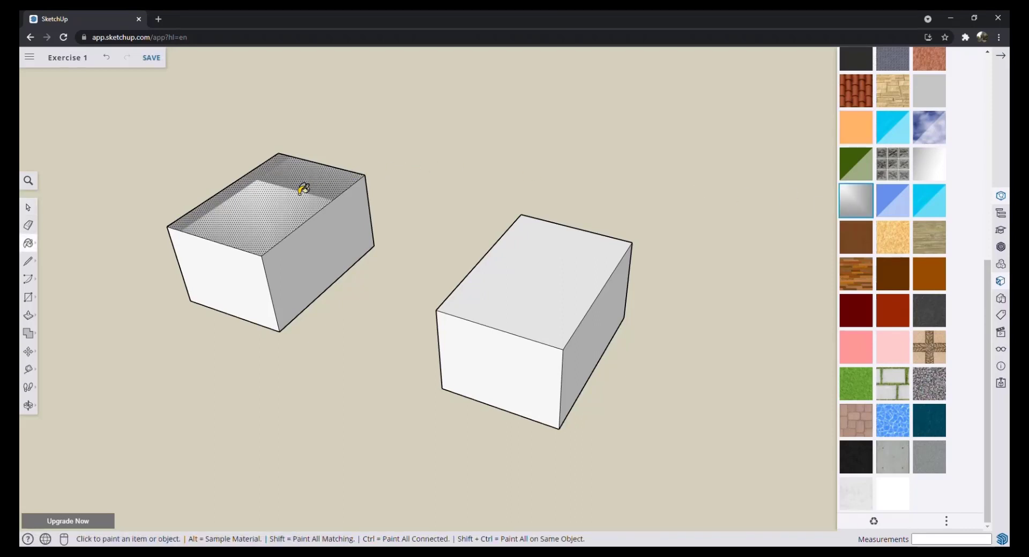
click(321, 249)
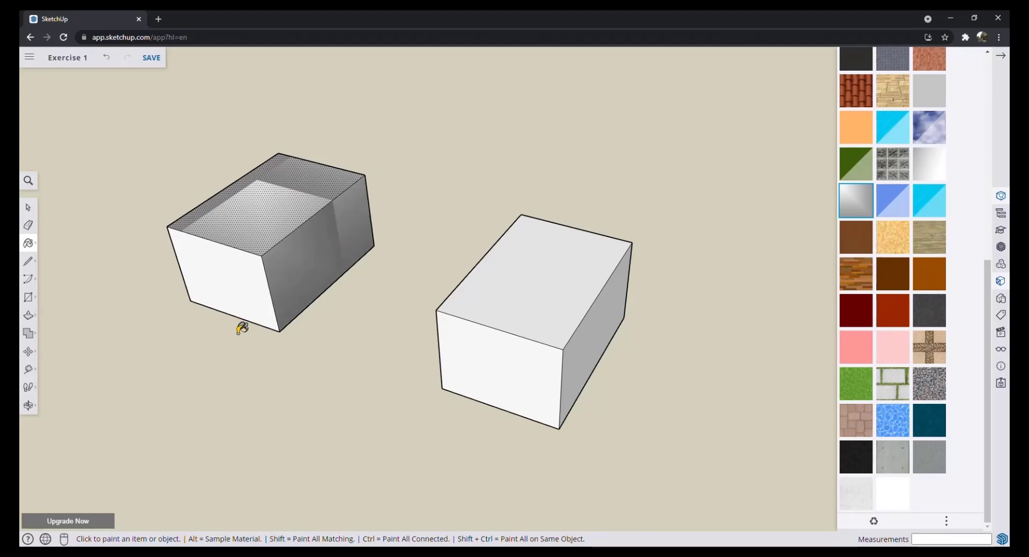
Step: Paint the front face of the left box with the solid orange-brown colour
mouse_move(242, 328)
middle_down()
mouse_move(293, 328)
mouse_move(372, 282)
mouse_move(361, 252)
mouse_move(372, 252)
middle_up()
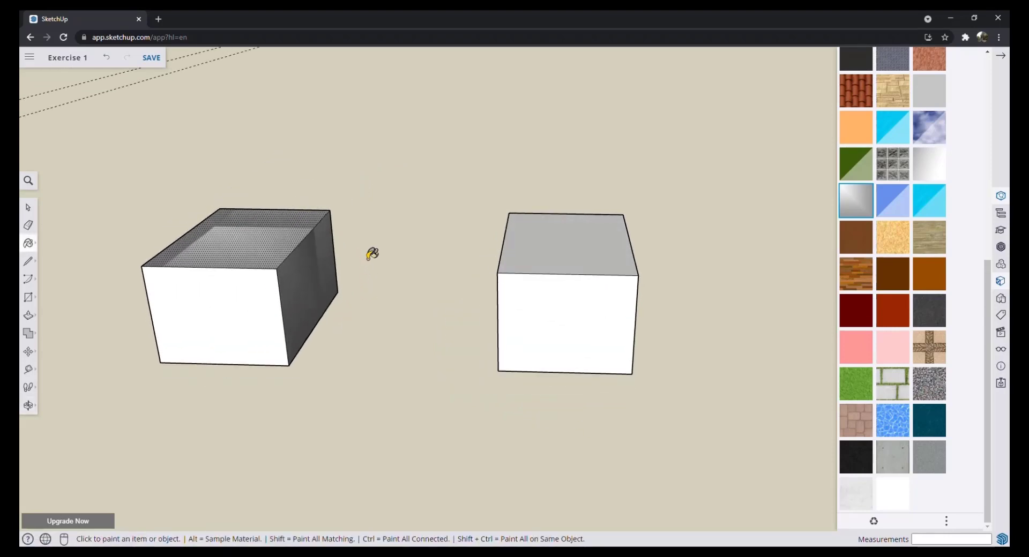
click(929, 275)
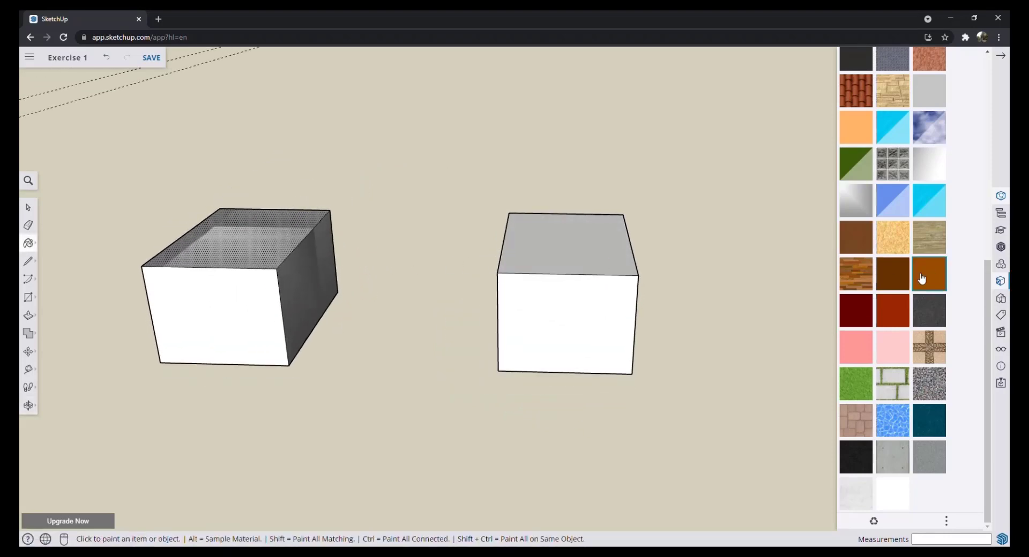
click(230, 295)
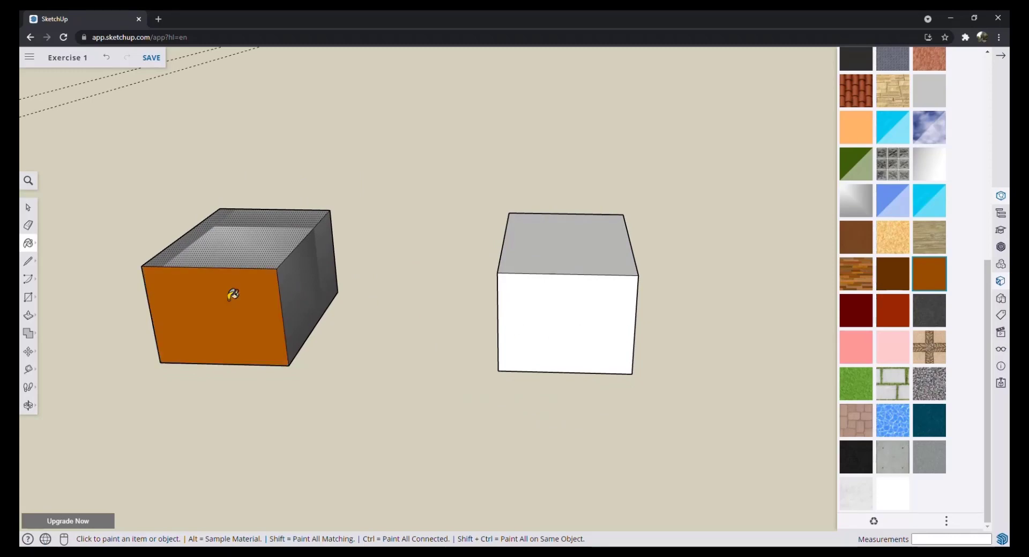
Step: Paint the whole right box with the translucent light blue material
mouse_move(172, 306)
middle_down()
mouse_move(216, 315)
mouse_move(276, 296)
middle_up()
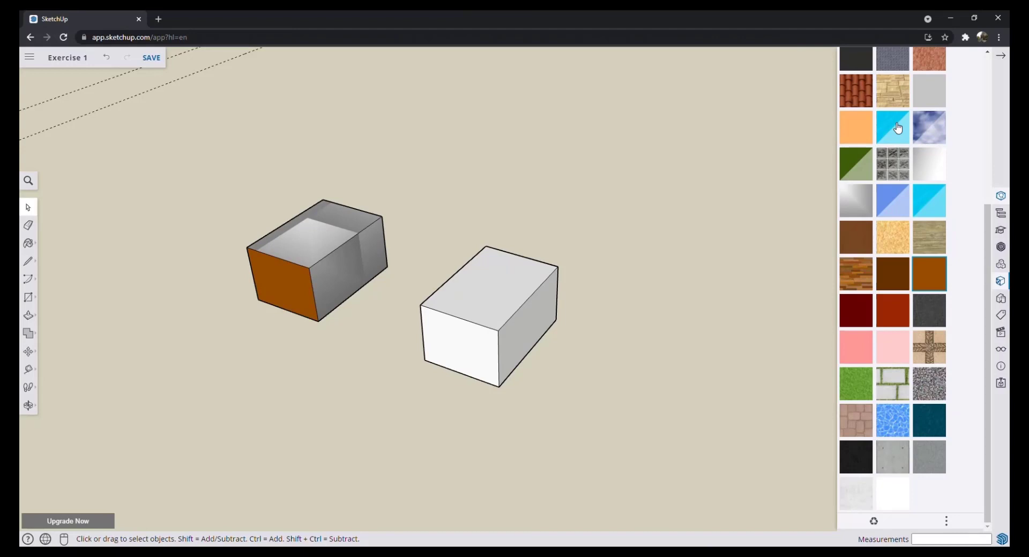
click(898, 129)
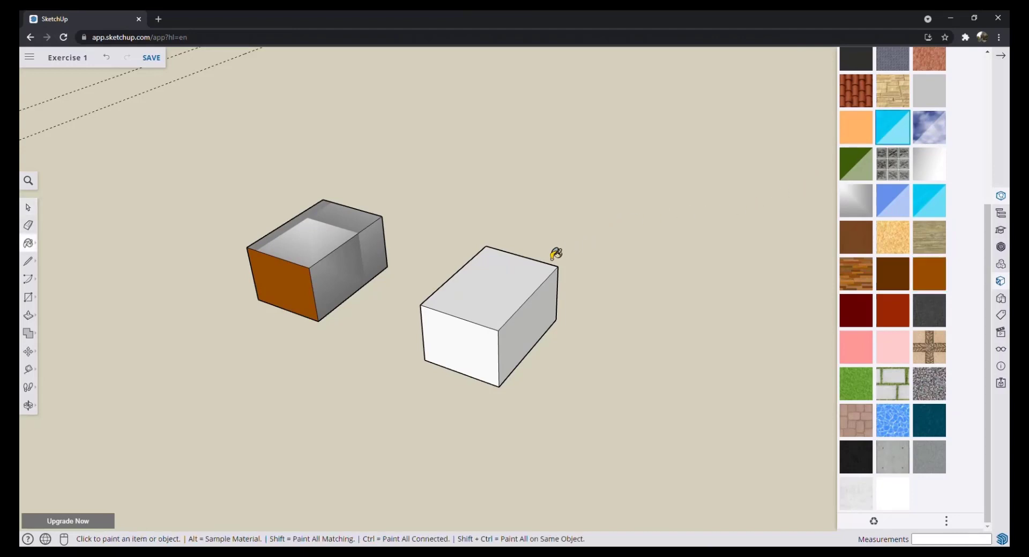
click(516, 268)
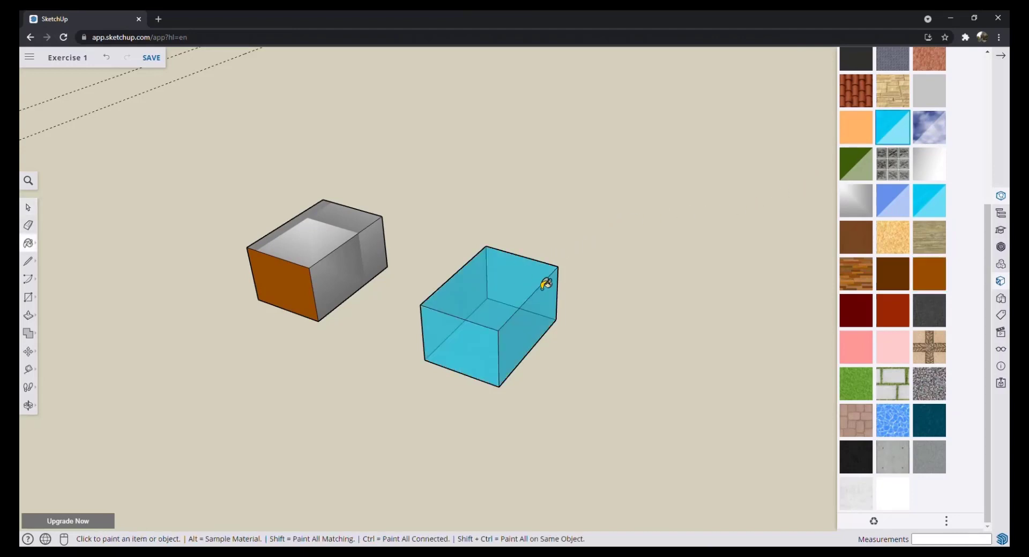
Step: Paint the whole right box with the red roof tile material
mouse_move(544, 390)
middle_down()
mouse_move(552, 310)
mouse_move(509, 305)
mouse_move(515, 368)
mouse_move(524, 368)
middle_up()
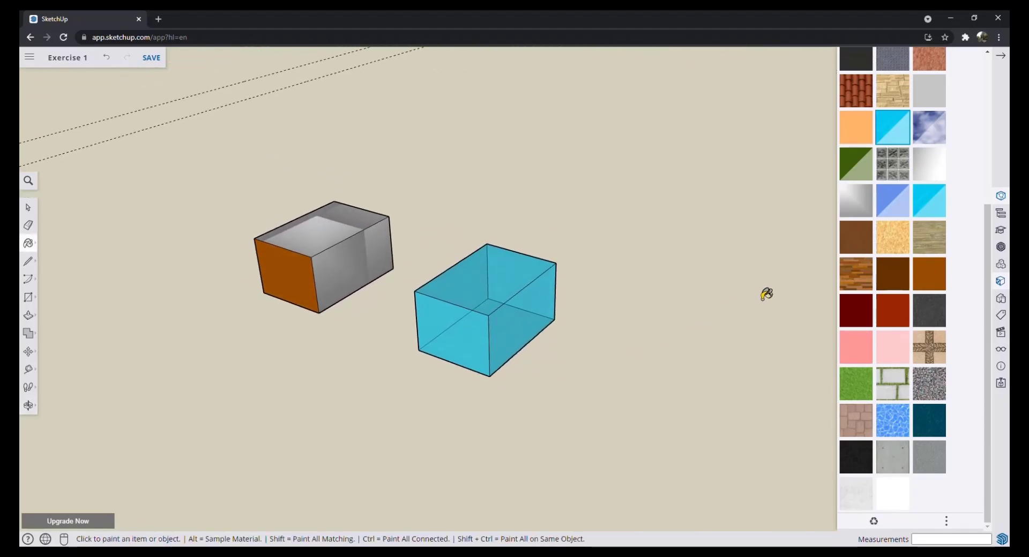
click(858, 93)
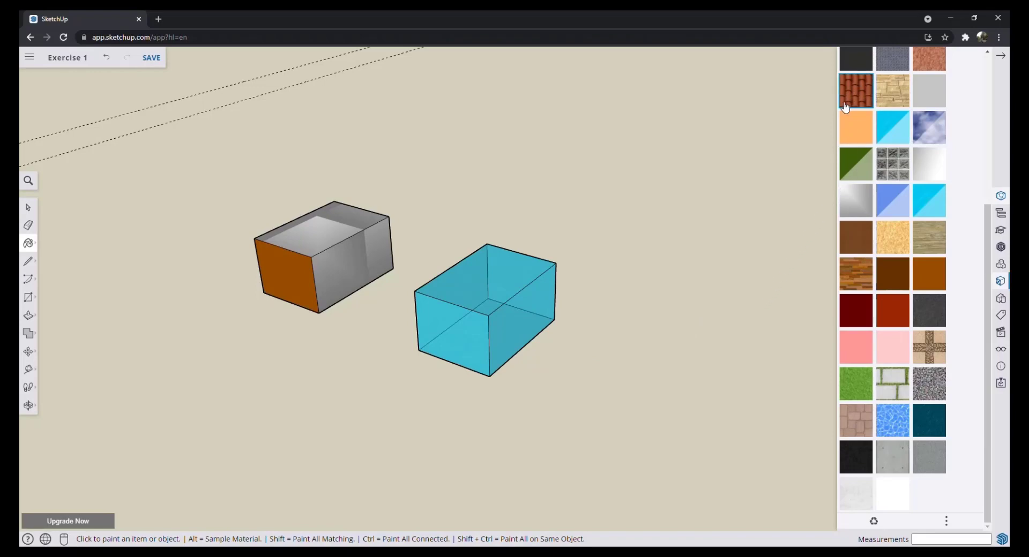
click(514, 269)
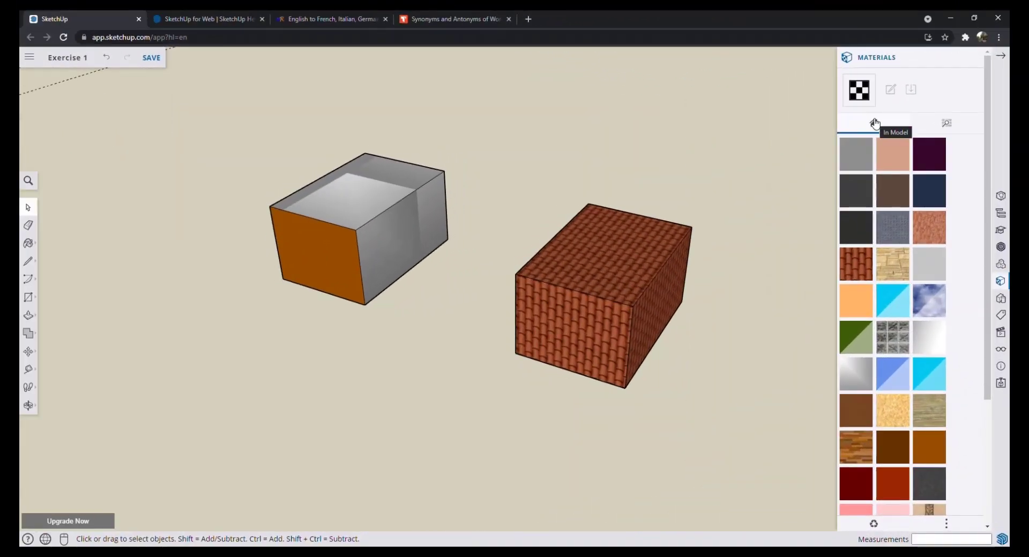
Step: Browse the Water materials and repaint the right box with the translucent ripple water, followed by the light blue pool water texture
click(947, 124)
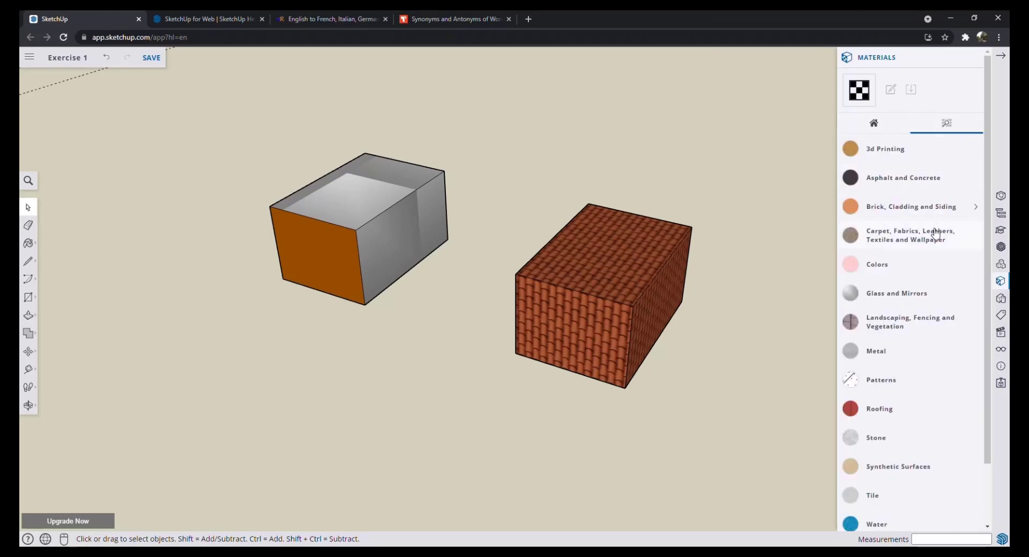
scroll(933, 238, down, 3)
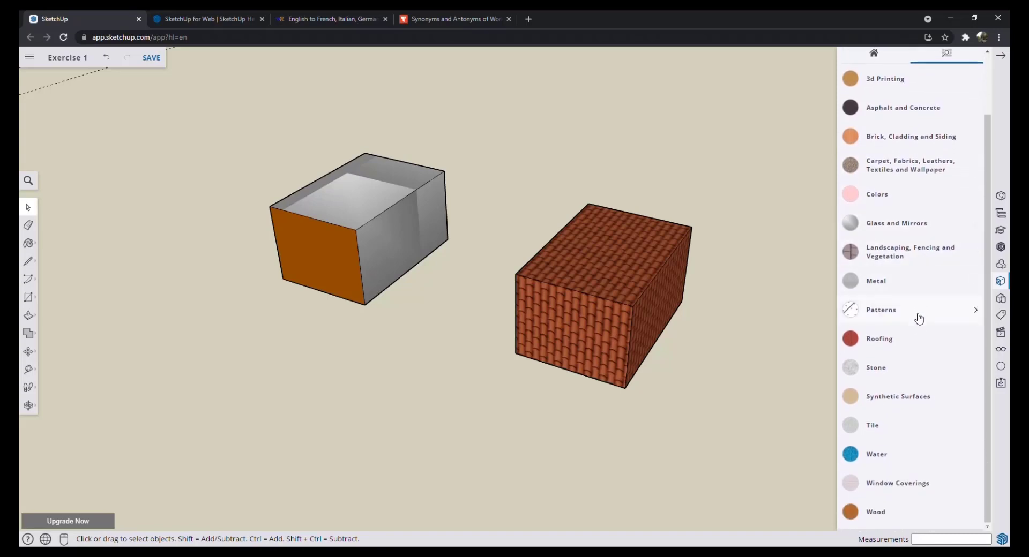
click(894, 457)
scroll(879, 392, down, 2)
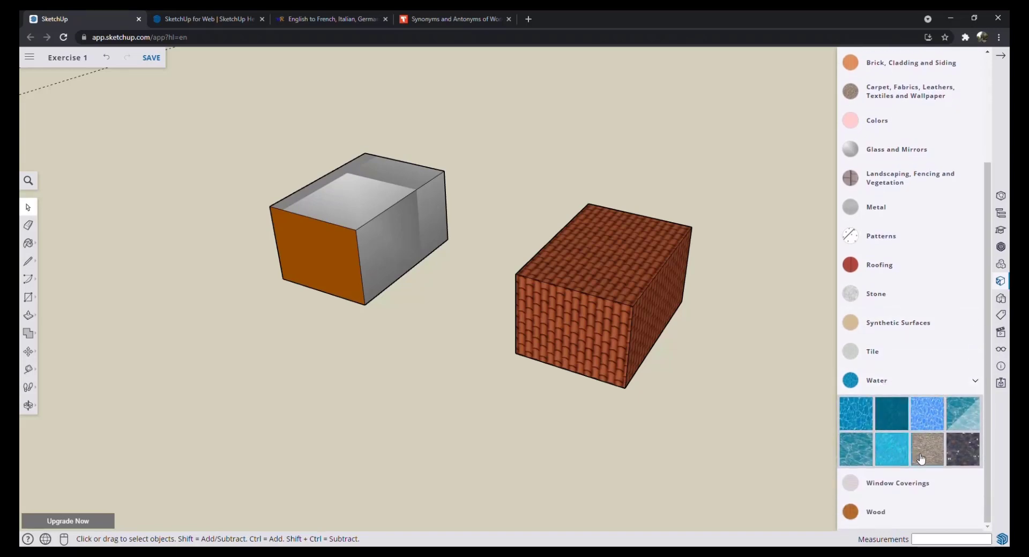
click(958, 417)
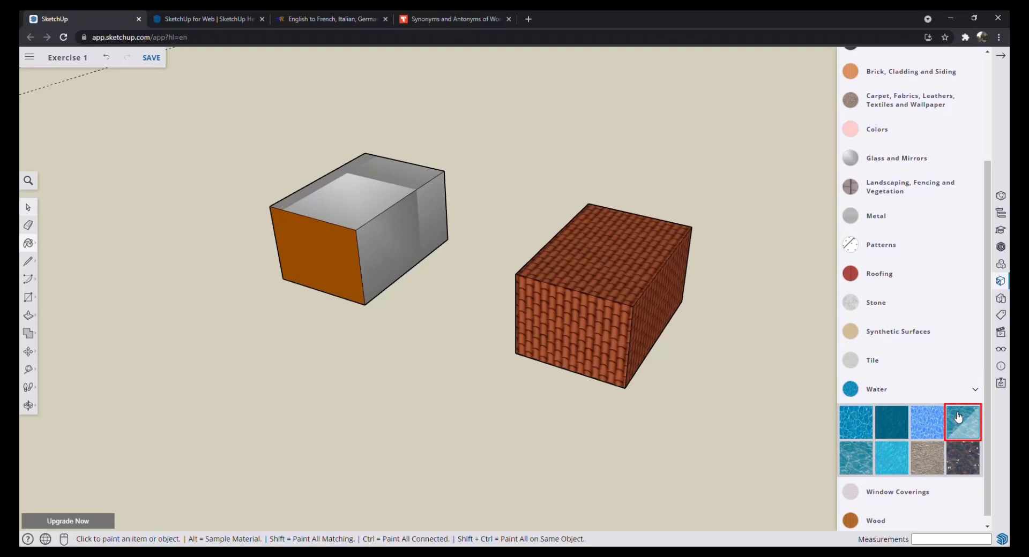
click(633, 263)
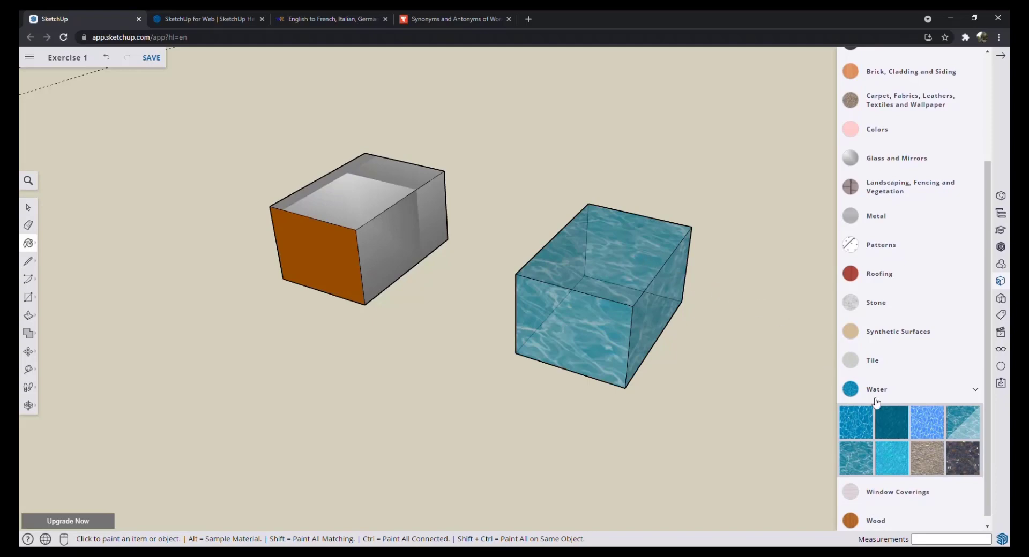
click(636, 251)
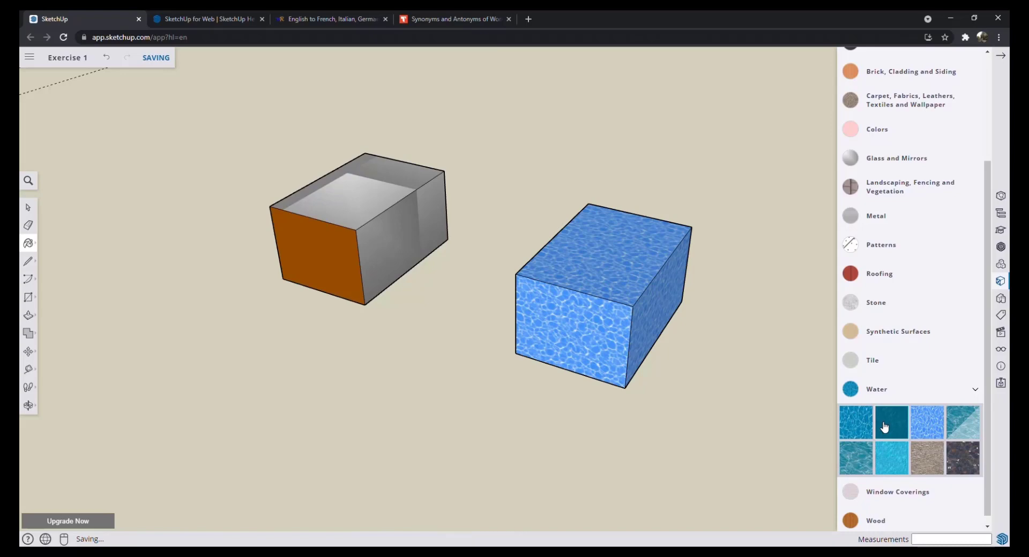
click(879, 335)
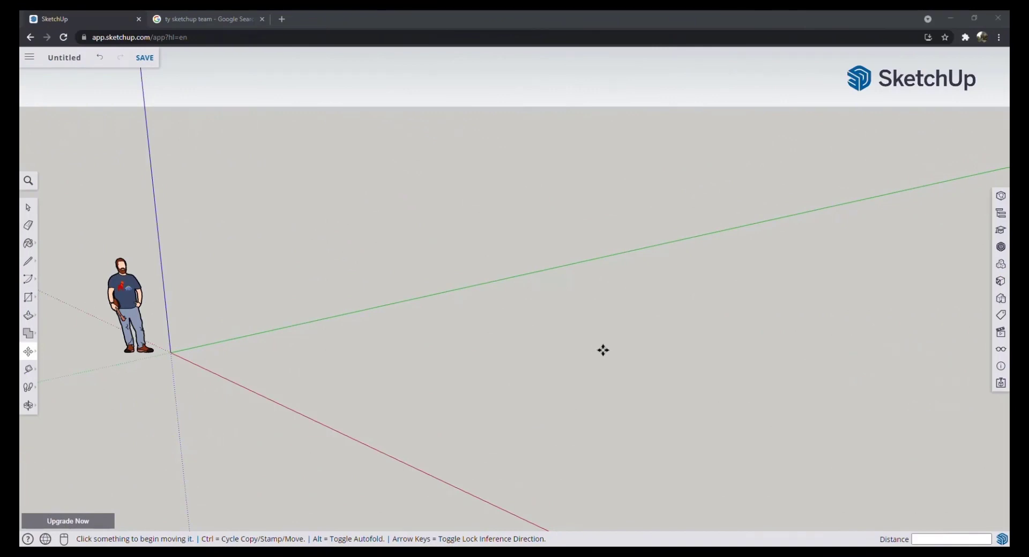
Step: Open the details of the standing human figure in the model's component list
click(1001, 265)
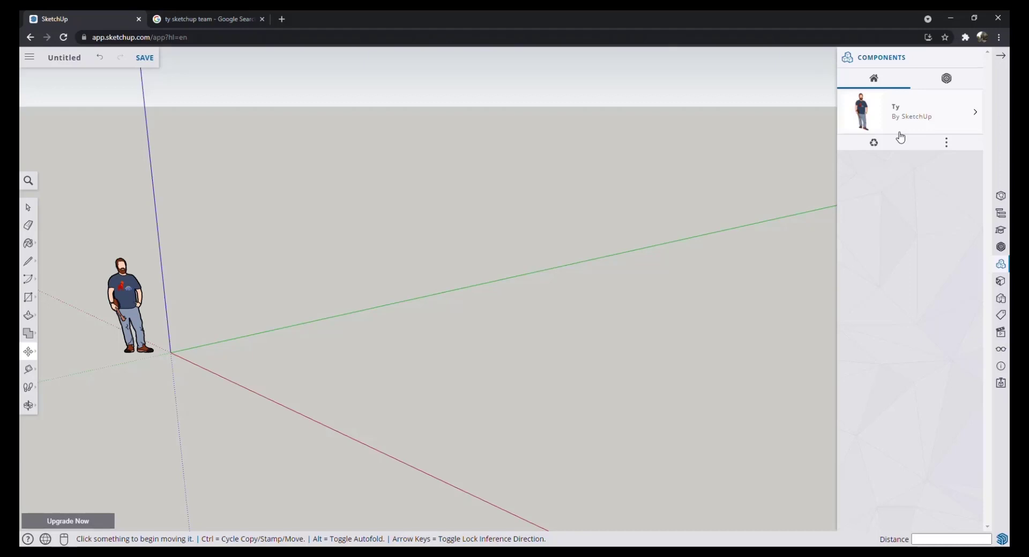
key(space)
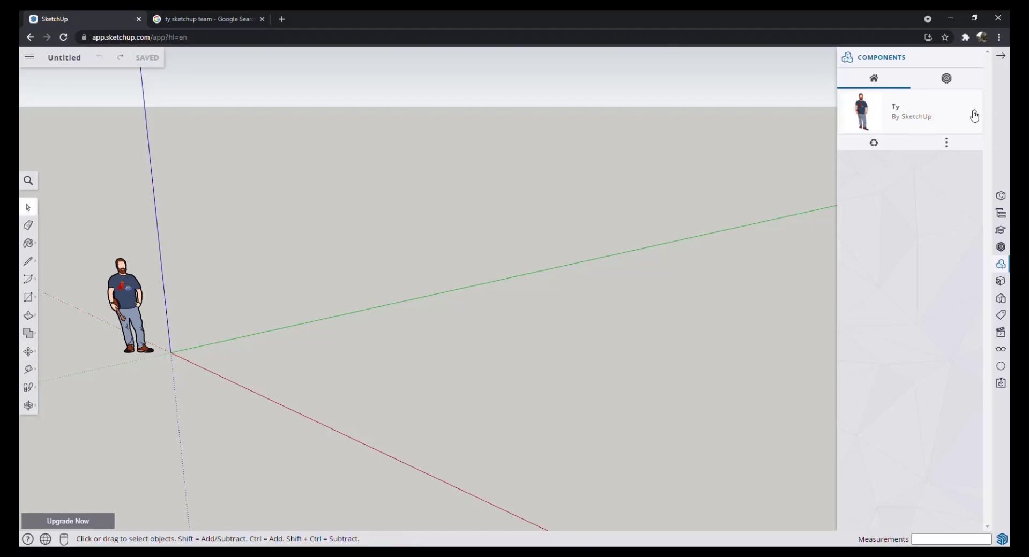
click(975, 113)
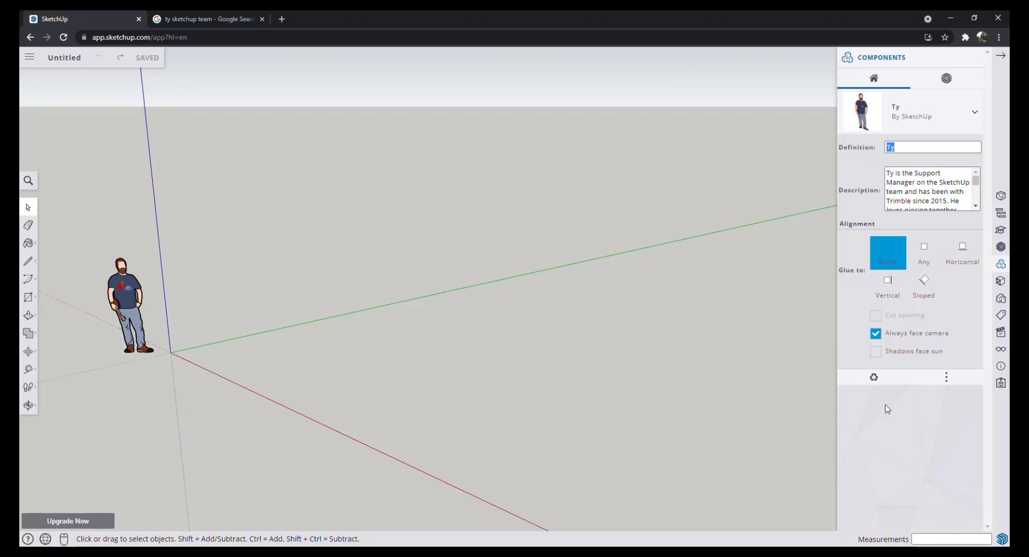
Step: Cycle the figure component's glue-to alignment through Any, Horizontal and Vertical back to None, and toggle Always face camera
click(923, 248)
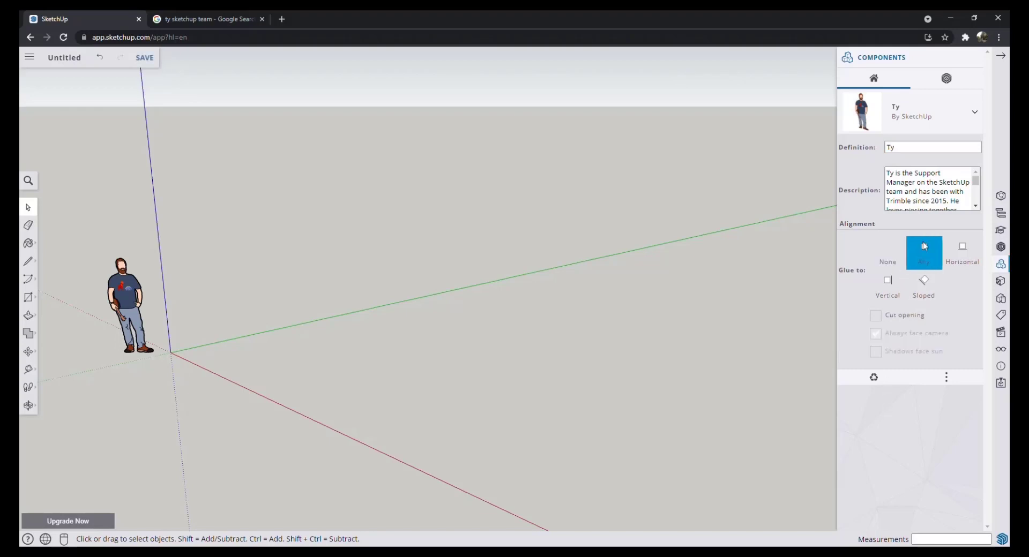
click(962, 247)
click(888, 283)
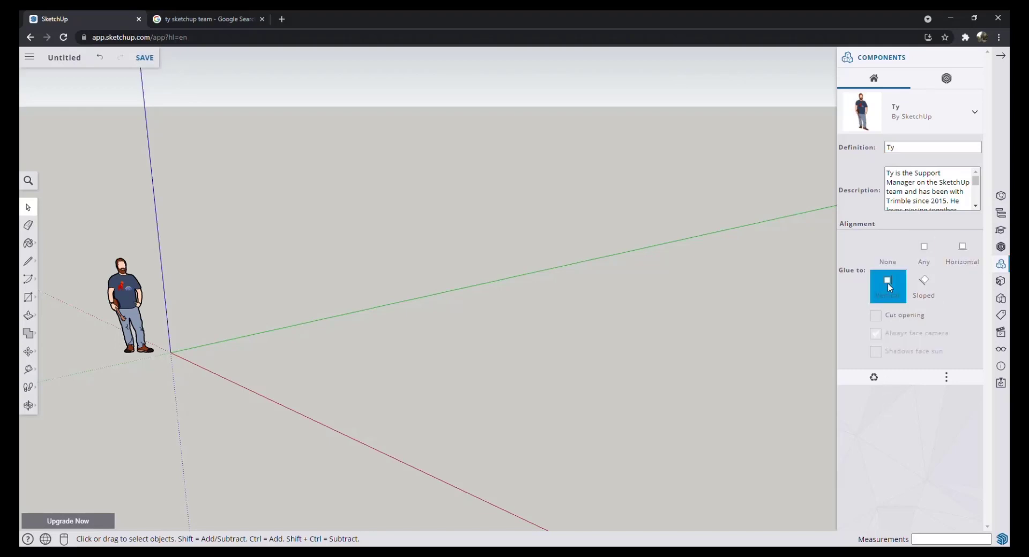
click(886, 256)
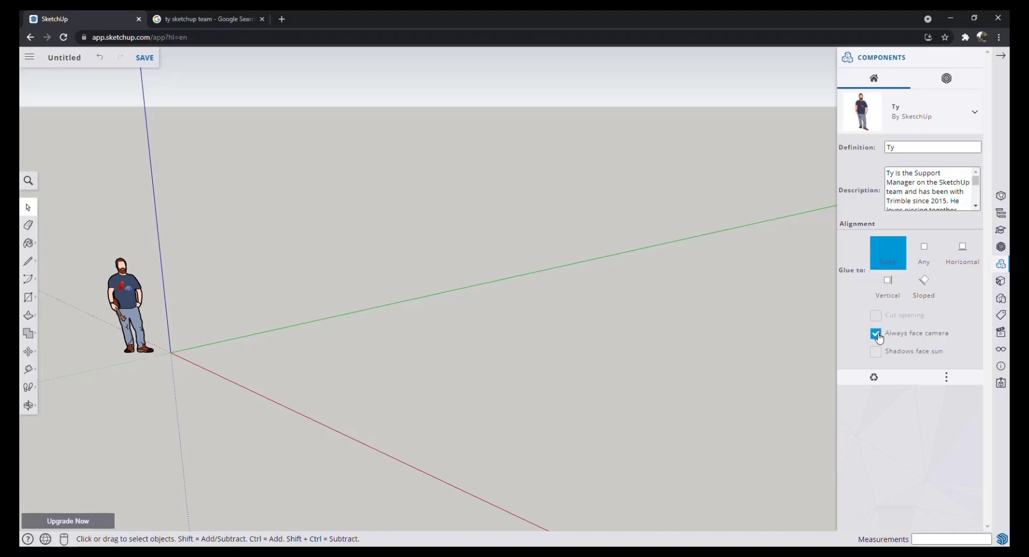
click(877, 334)
click(975, 116)
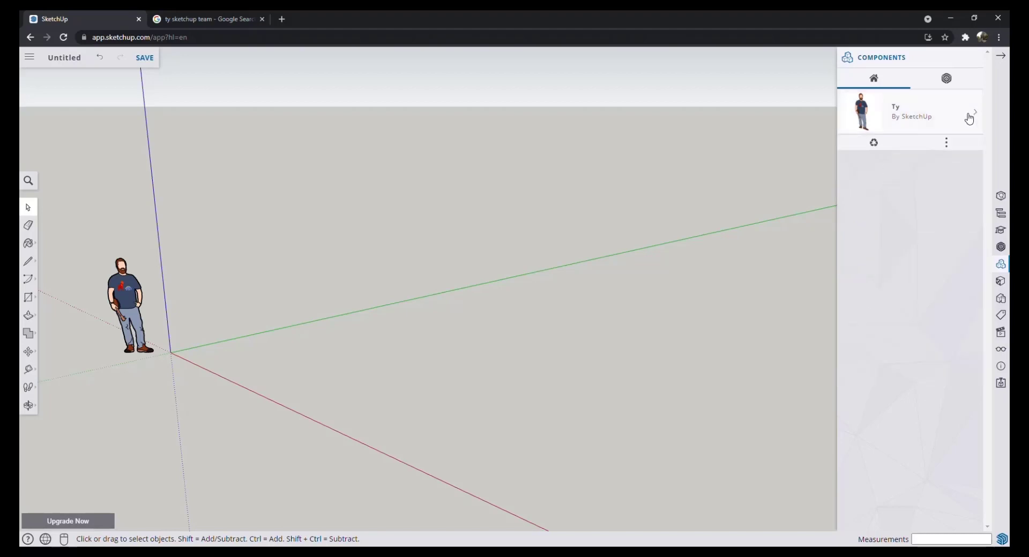
Step: Try to place a second copy of the human figure component near the origin
key(m)
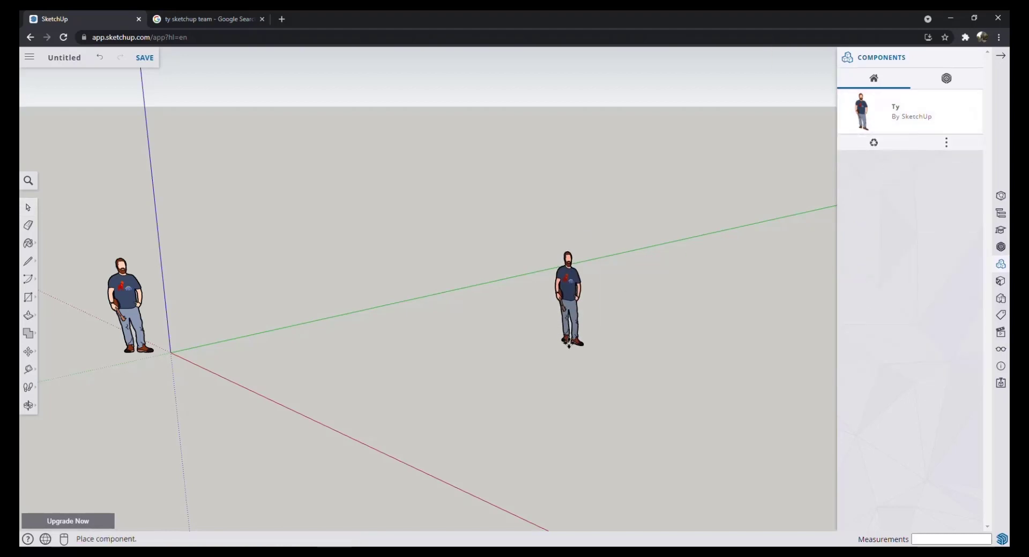
click(226, 356)
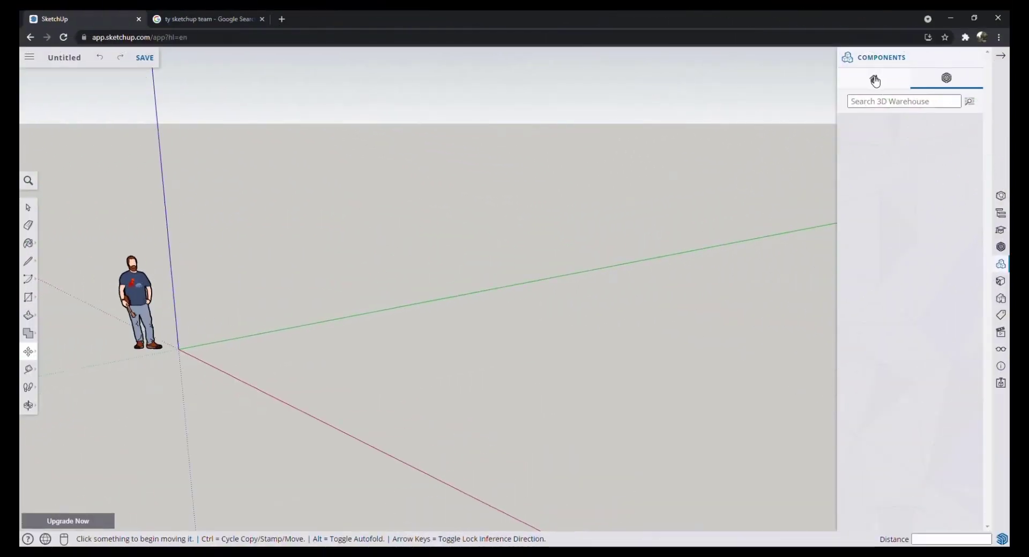
Step: Open 3D Warehouse from the component browser and look through the products from all categories
click(873, 79)
click(946, 78)
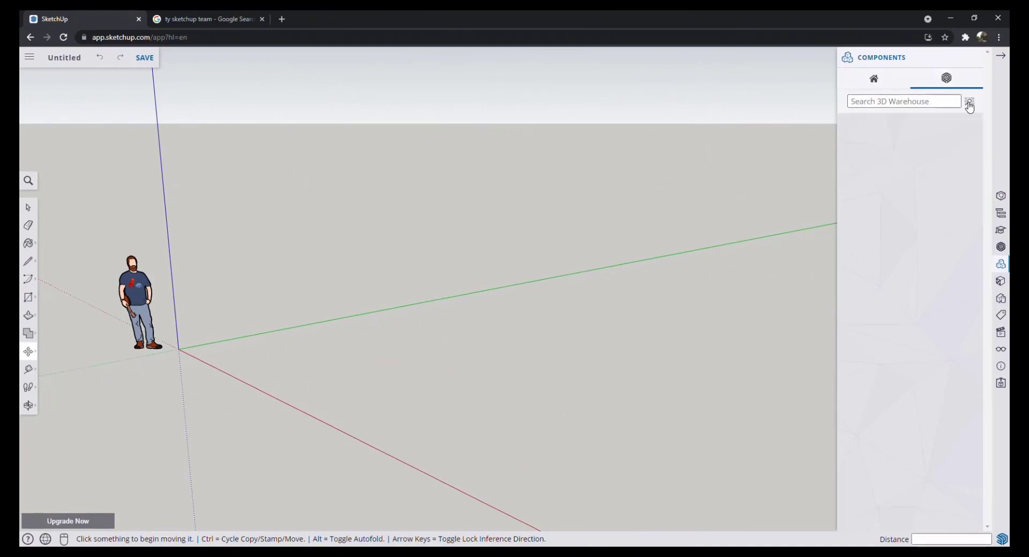
click(969, 106)
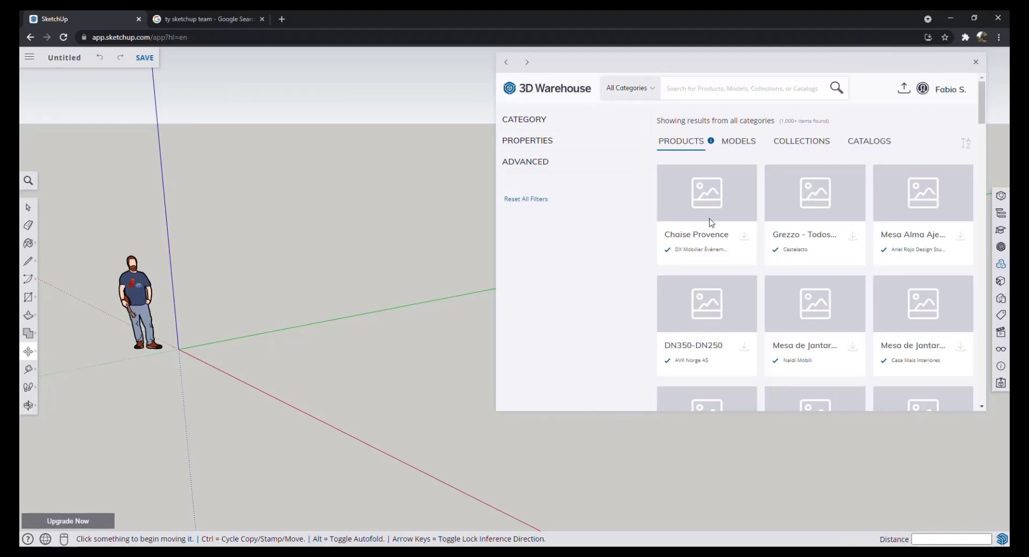
scroll(709, 257, down, 3)
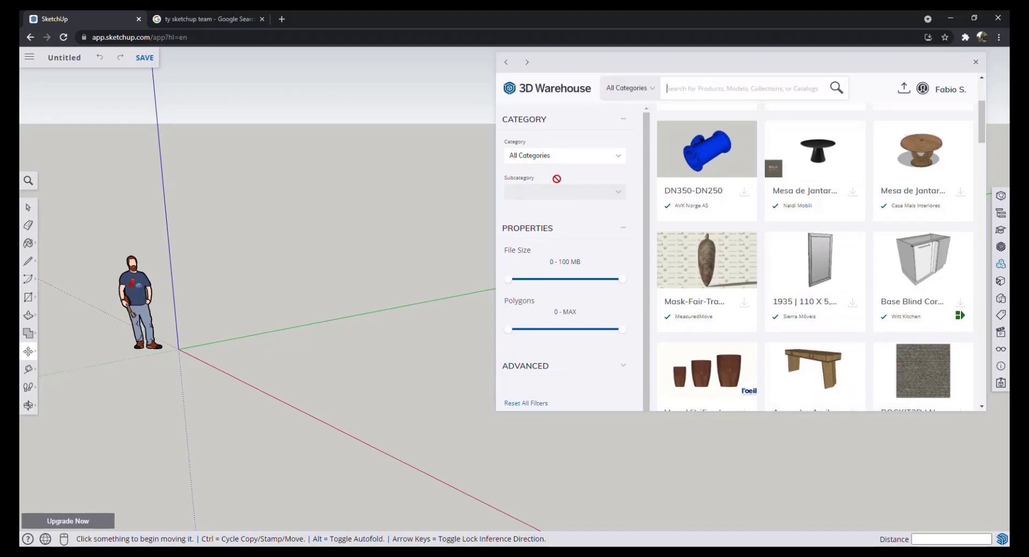
Step: Filter the 3D Warehouse products to the Interior Design category and the Kitchen subcategory
click(584, 156)
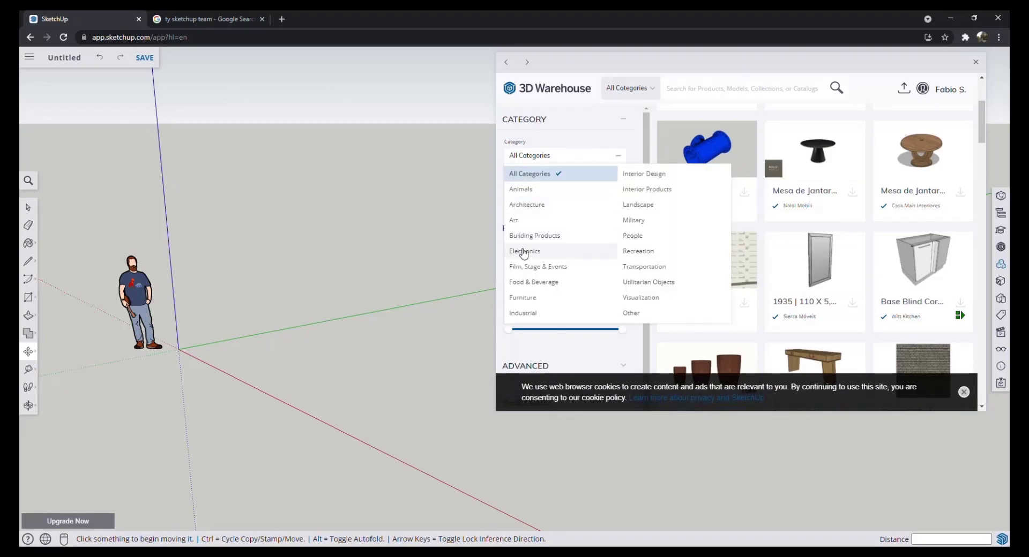
click(535, 205)
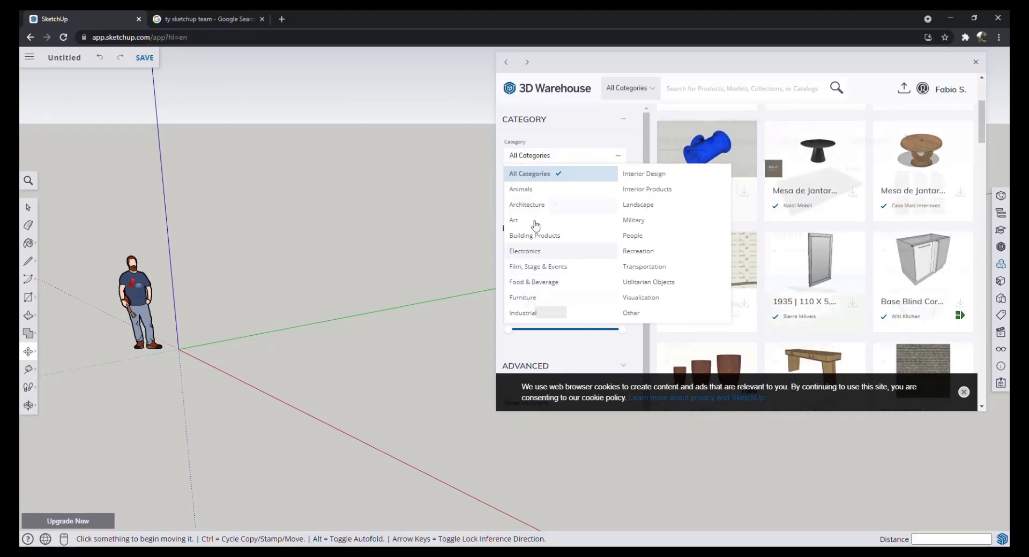
click(654, 175)
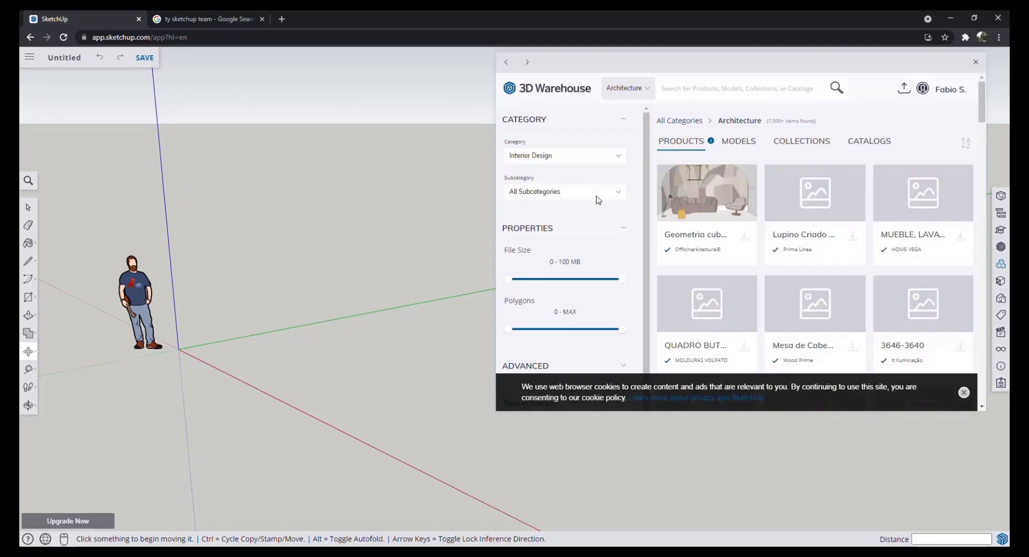
click(599, 201)
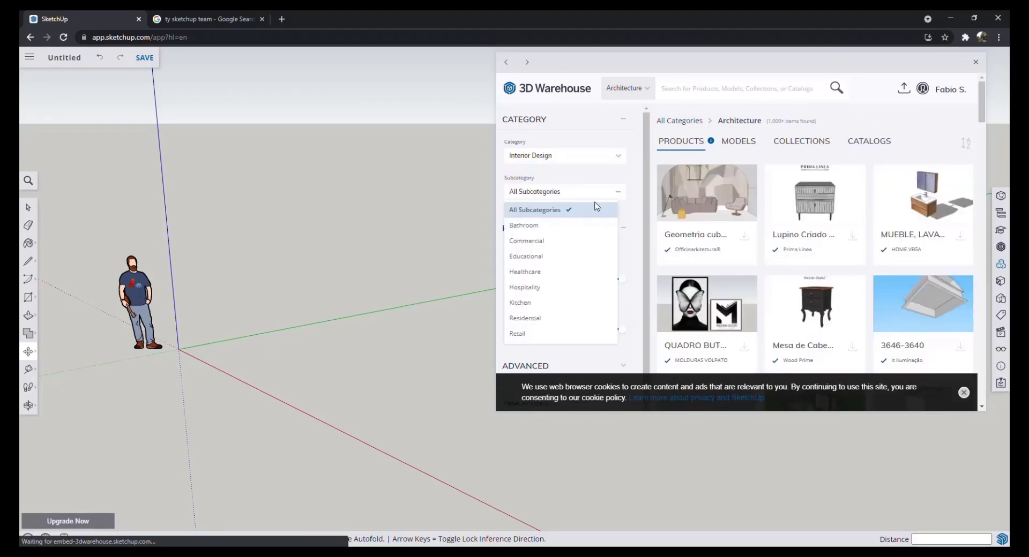
click(532, 304)
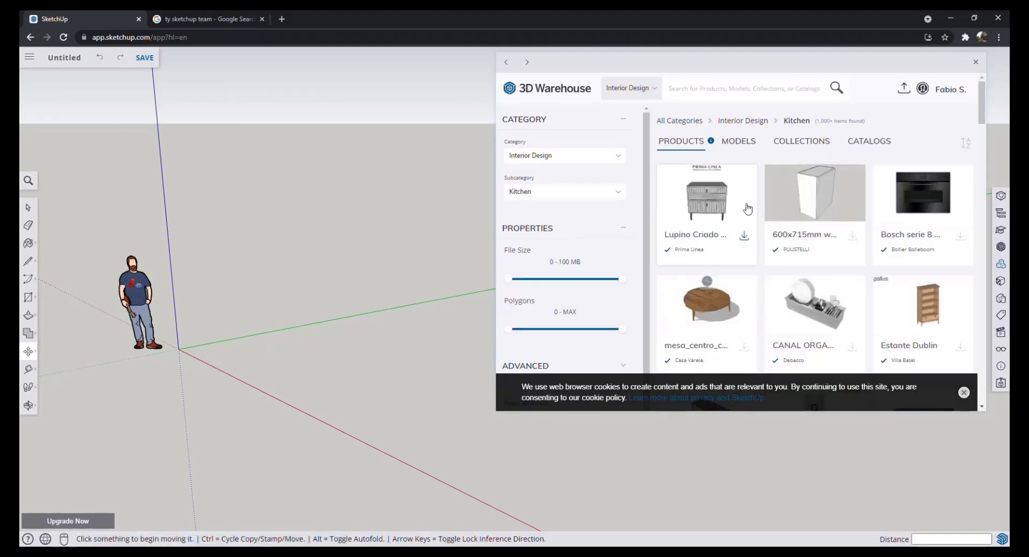
Step: Import the Estante Dublin bookcase into the open ground near the green axis, and list the model's components
click(931, 320)
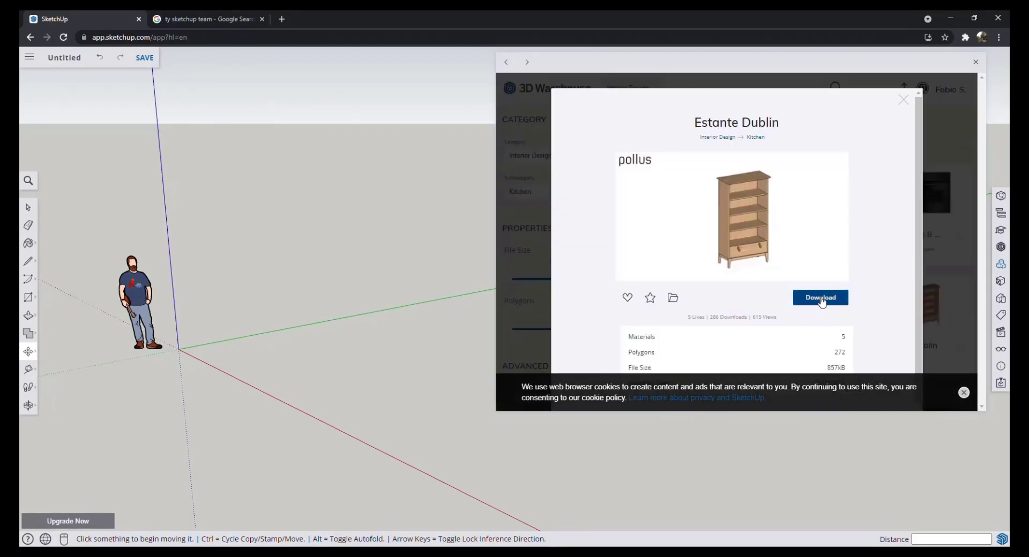
click(822, 299)
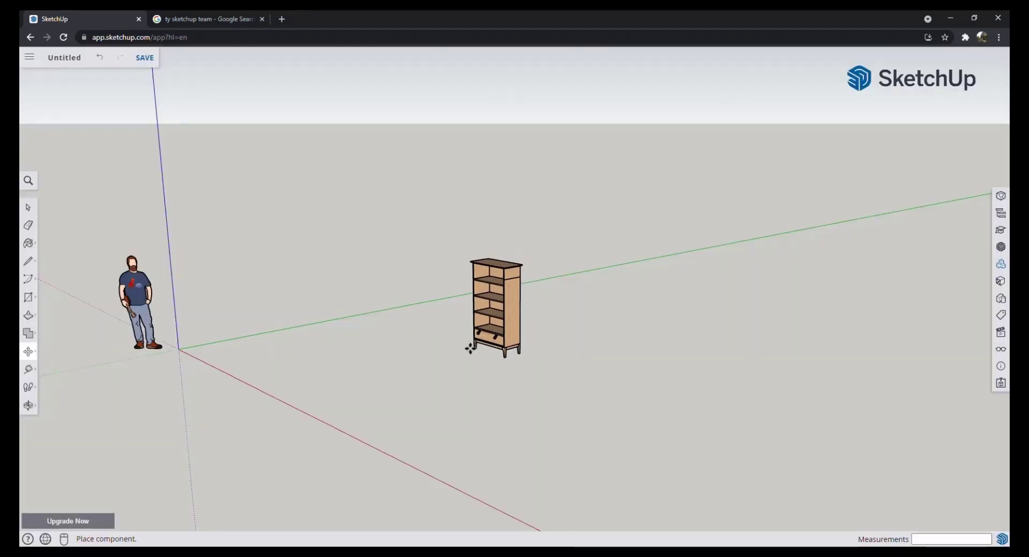
click(467, 349)
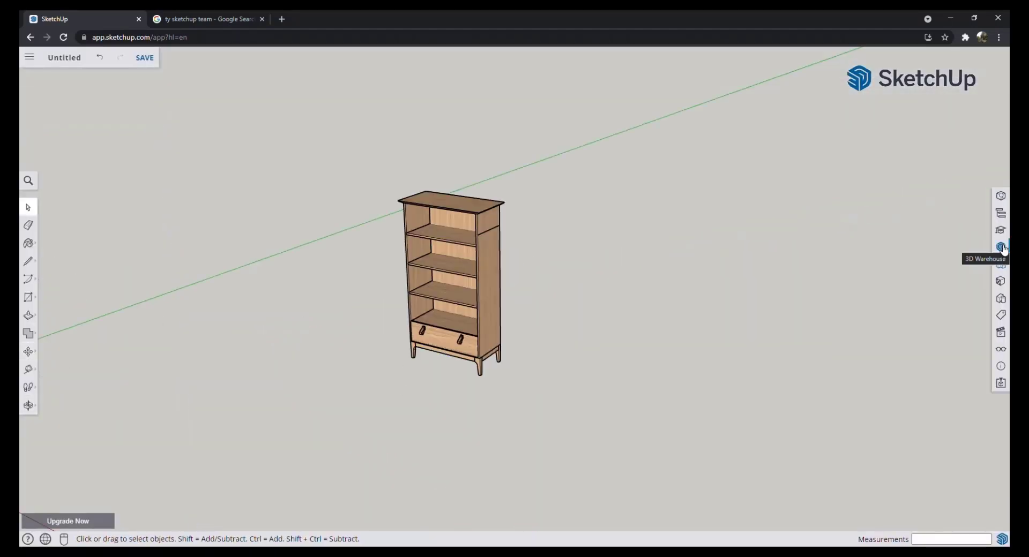
click(1002, 267)
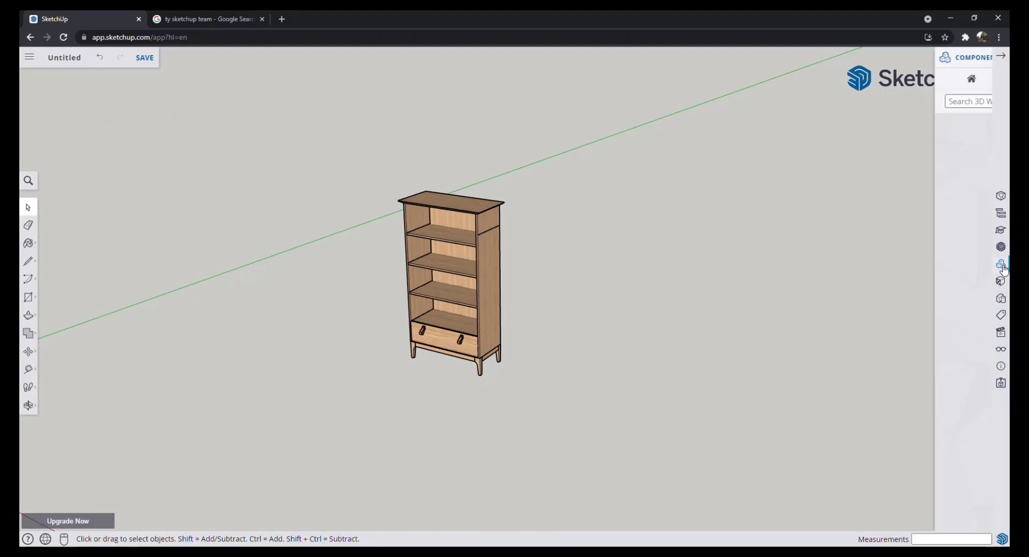
click(878, 79)
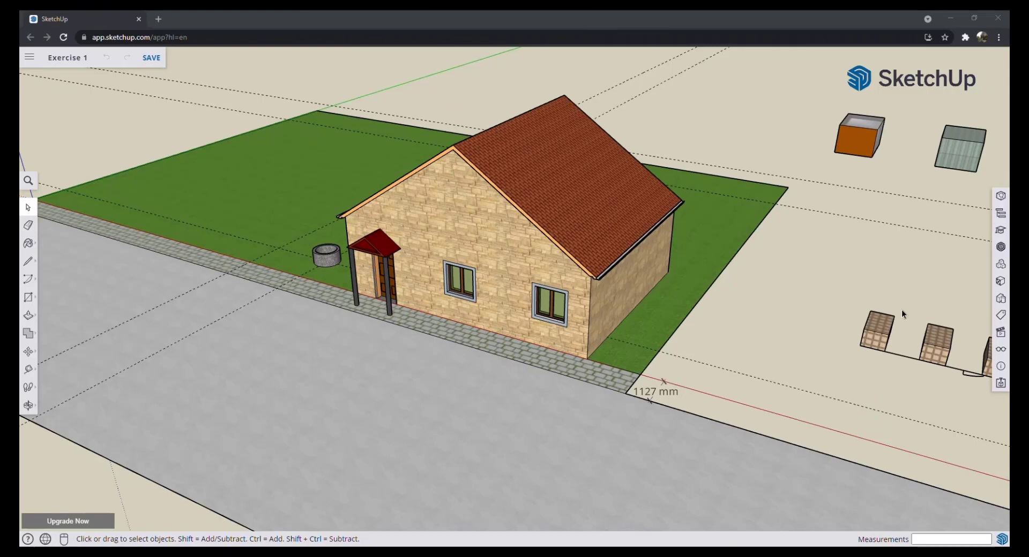
Step: Try several Assorted Styles on the Exercise 1 house model, including Scribble on Masonite and PSO Graded1
click(1001, 299)
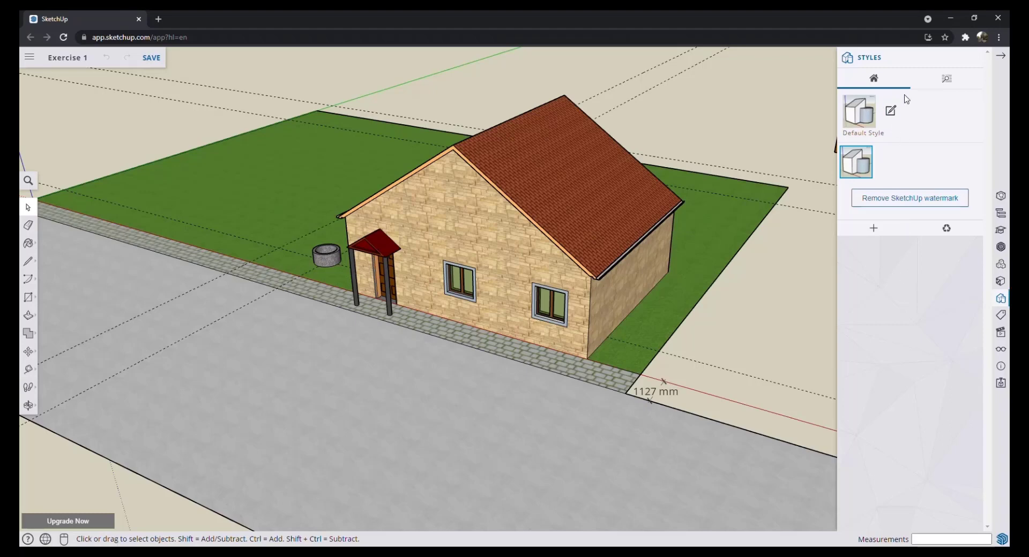
click(945, 86)
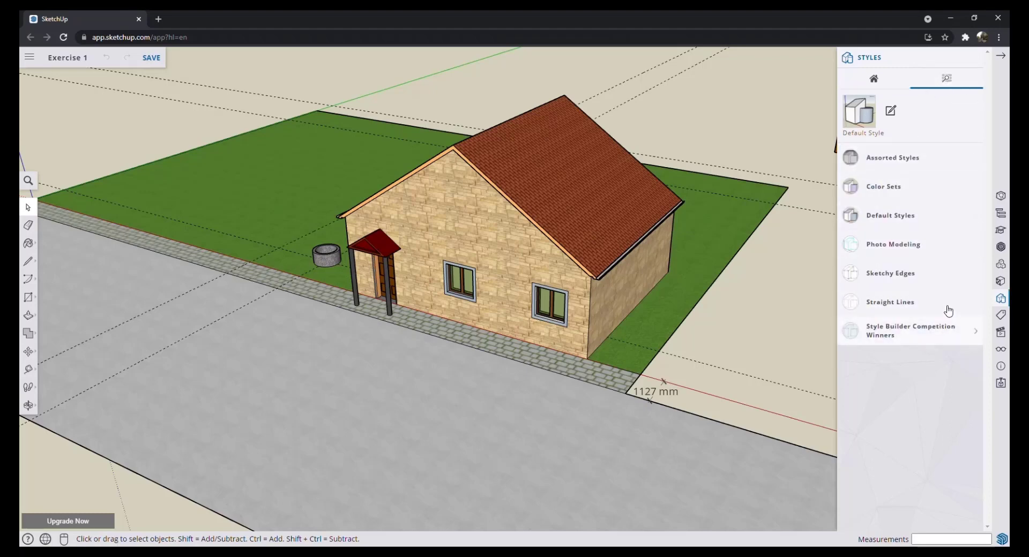
click(927, 165)
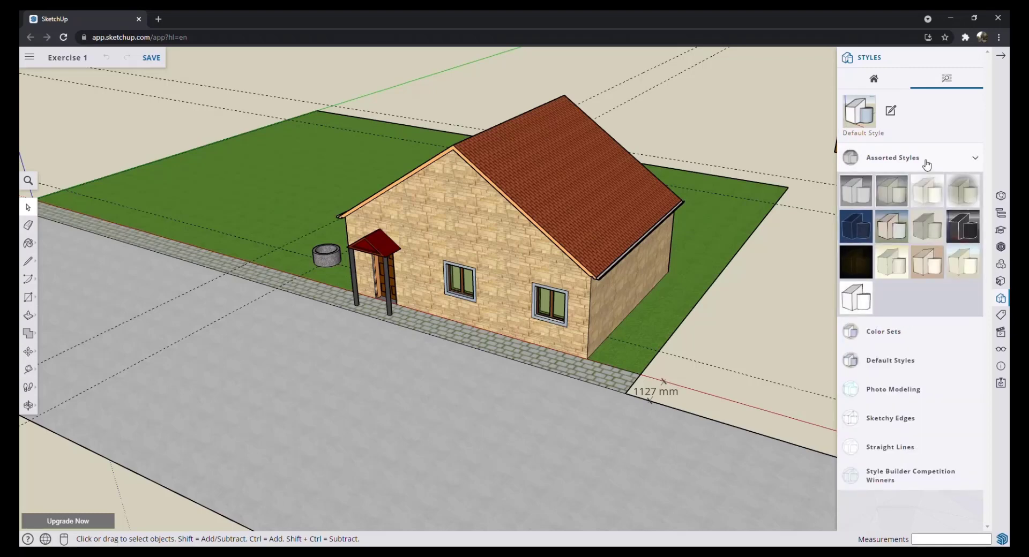
click(927, 258)
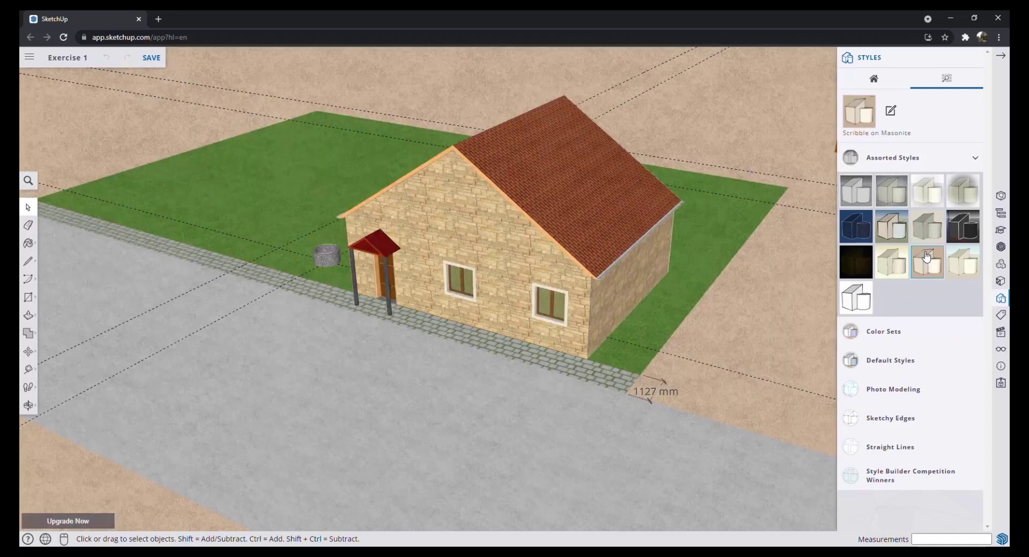
click(862, 235)
Step: Try the 00 Default Colors, Red Brick and Color Blind Style colour sets on the house model
click(906, 189)
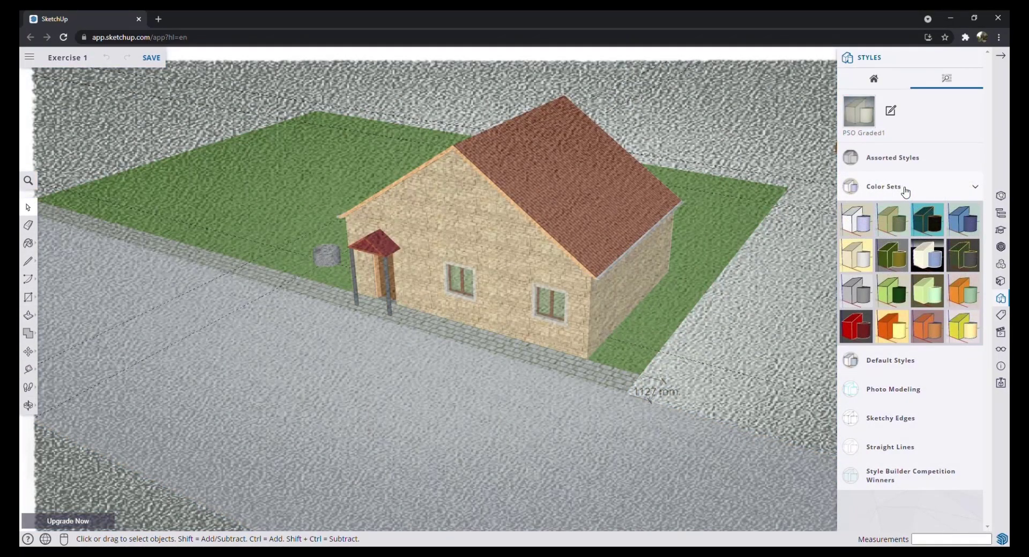
click(859, 216)
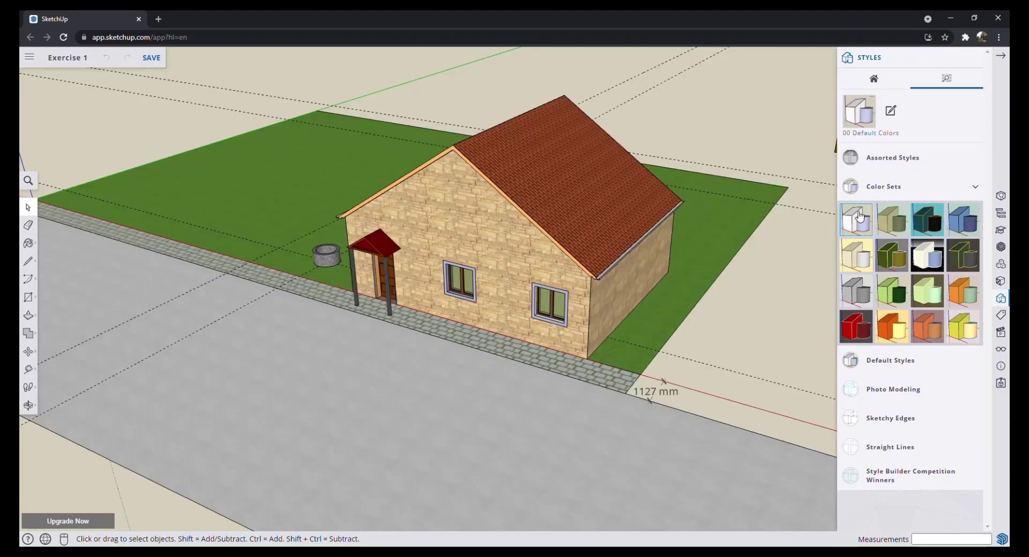
click(857, 331)
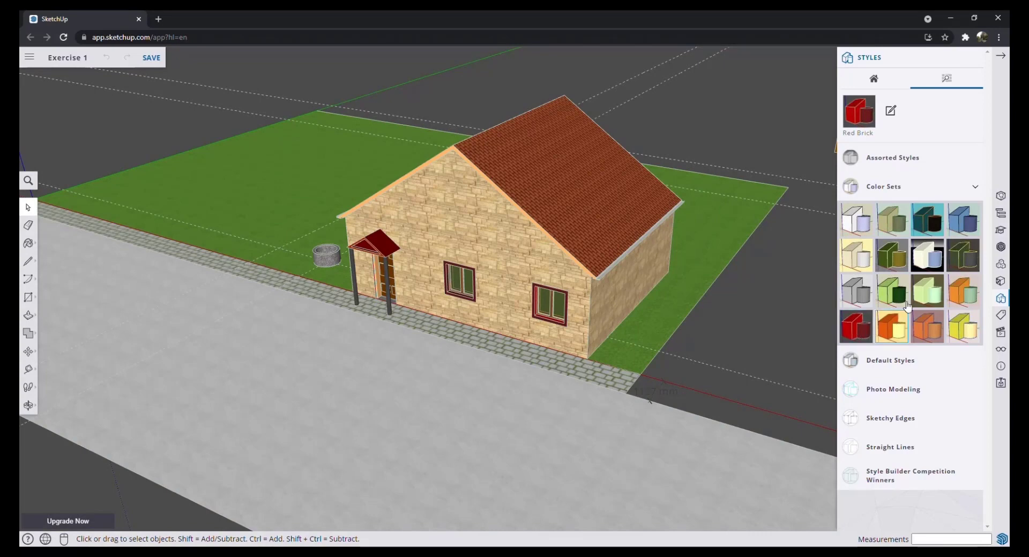
click(932, 268)
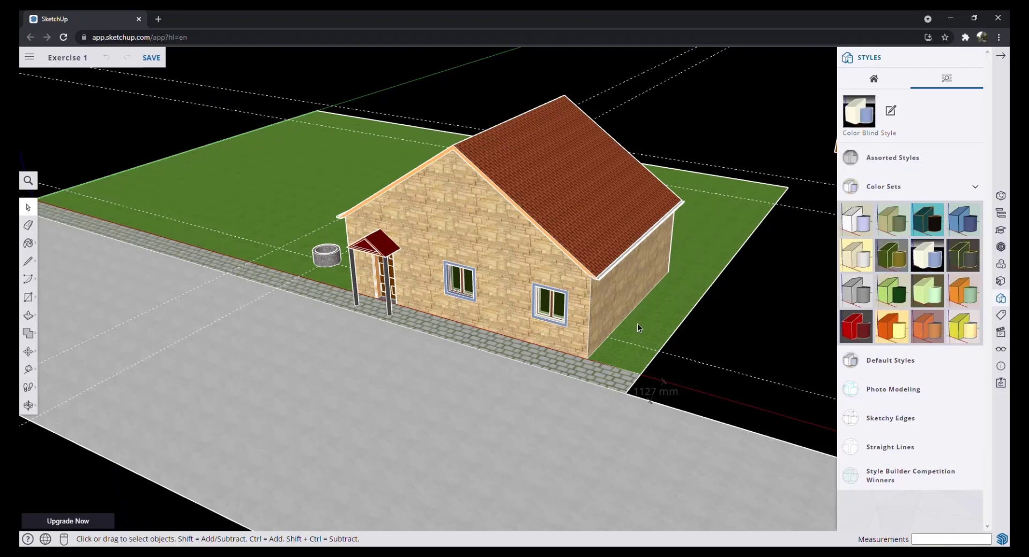
scroll(568, 321, up, 2)
scroll(568, 321, up, 1)
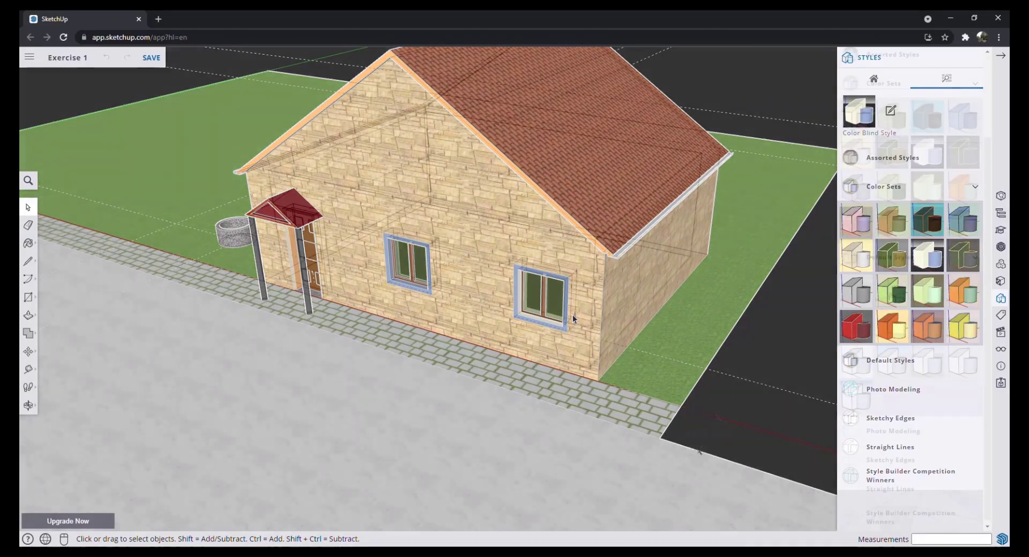
Step: Apply the wireframe style followed by X-ray1 from the Default Styles, and open the current style for editing
click(890, 360)
click(891, 296)
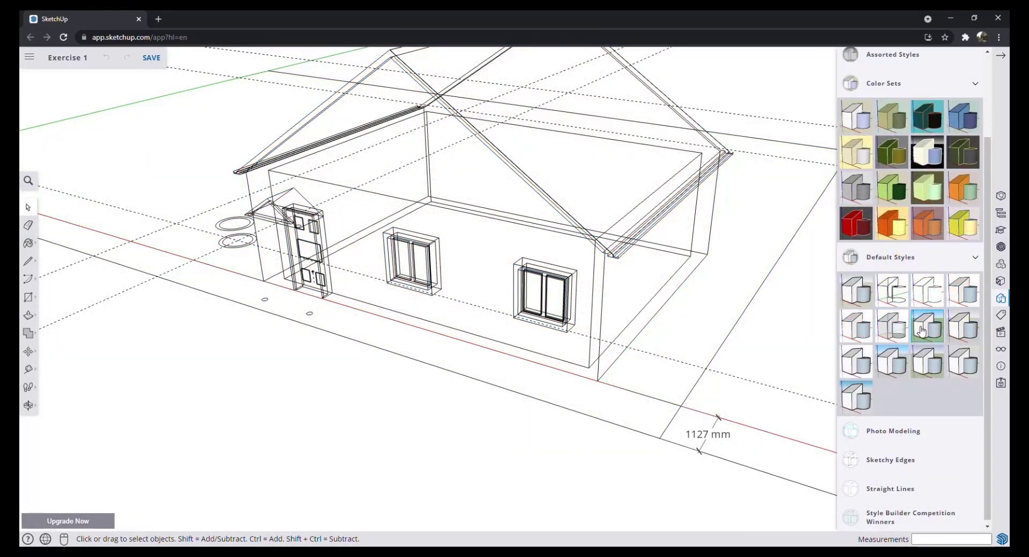
click(890, 325)
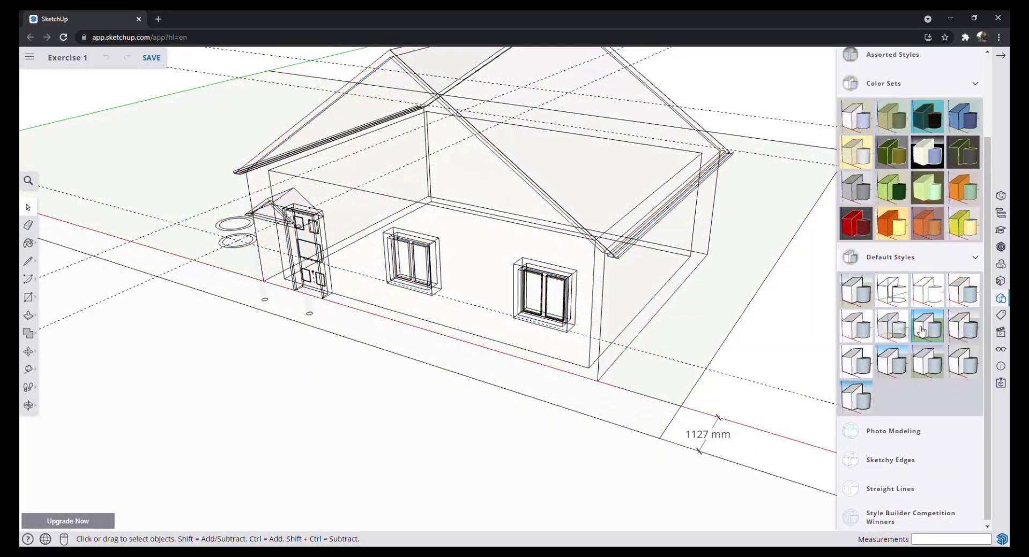
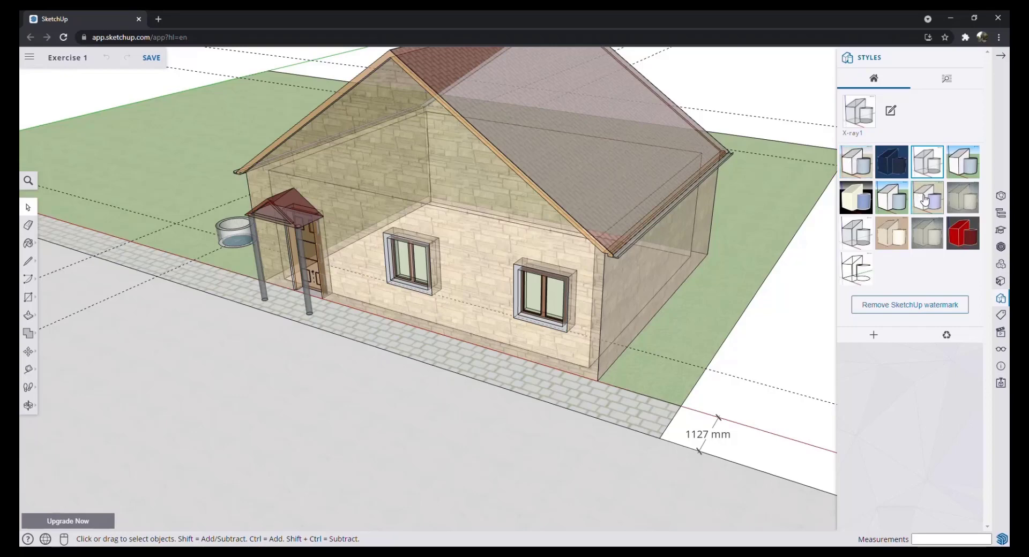
click(891, 111)
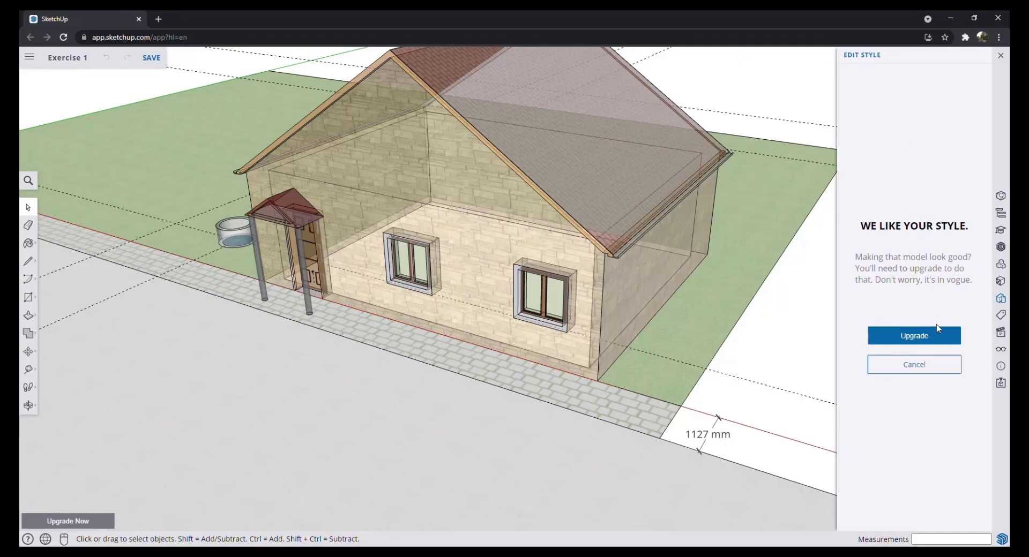
Step: Dismiss the style upgrade offer and create a new tag named support drawings
click(935, 368)
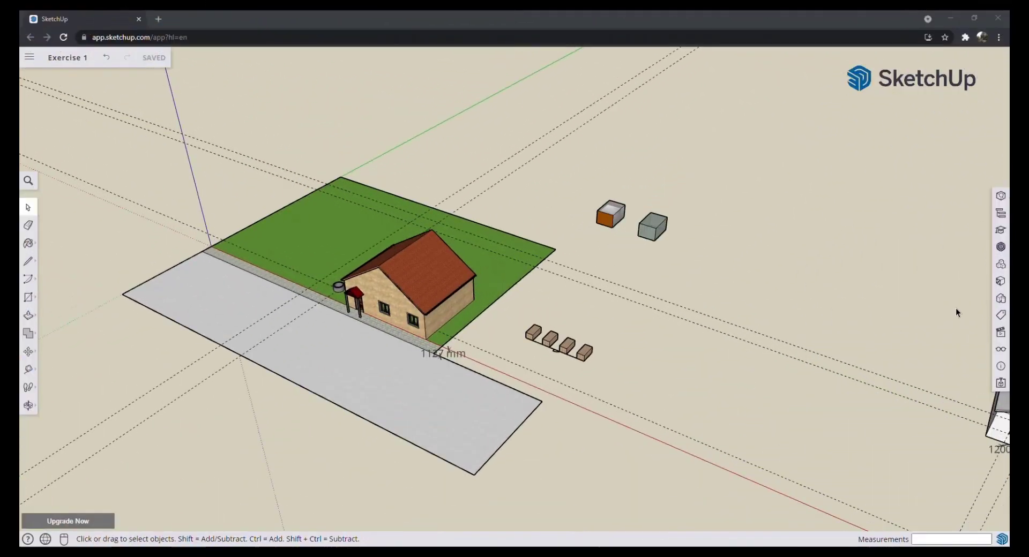
click(1001, 317)
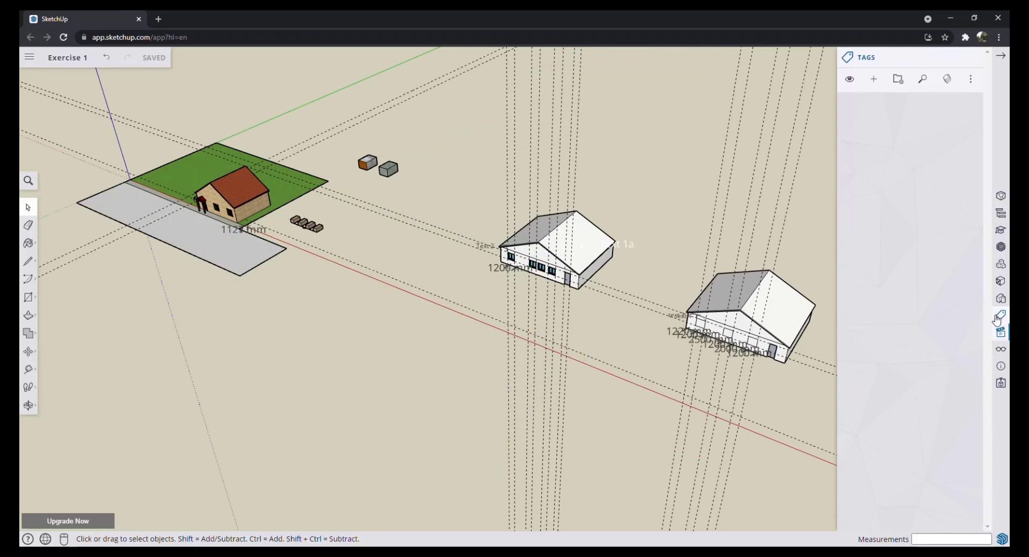
click(875, 81)
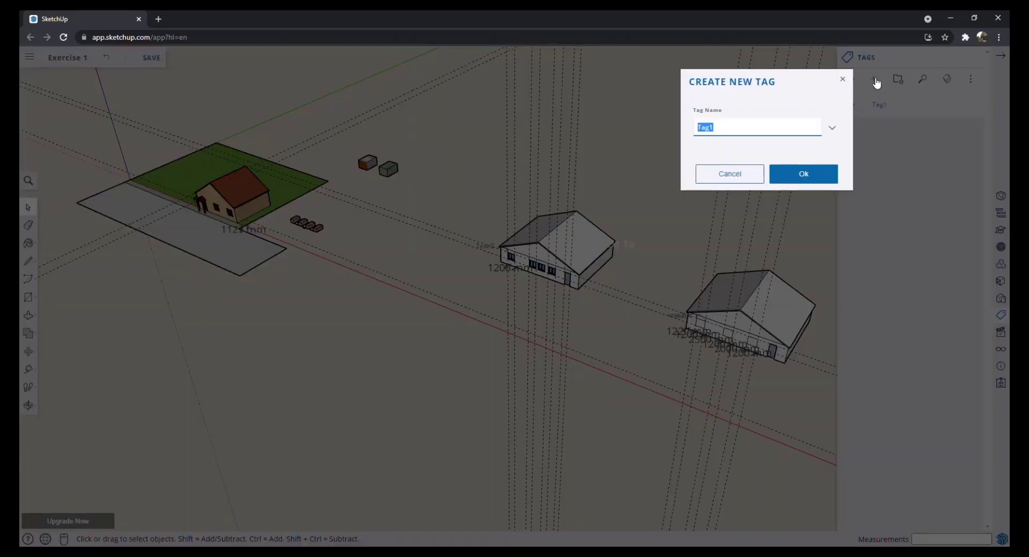
text(support drawings)
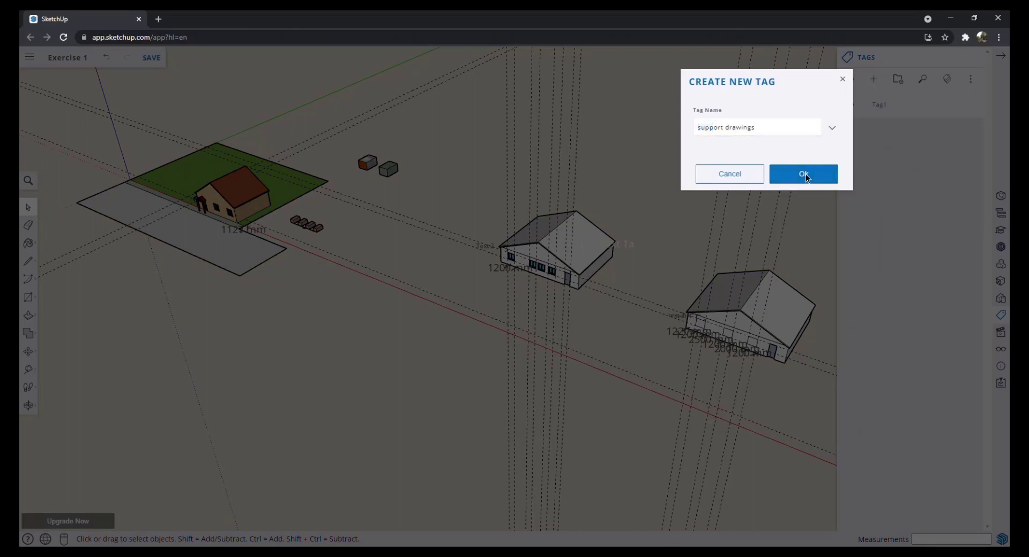
click(806, 174)
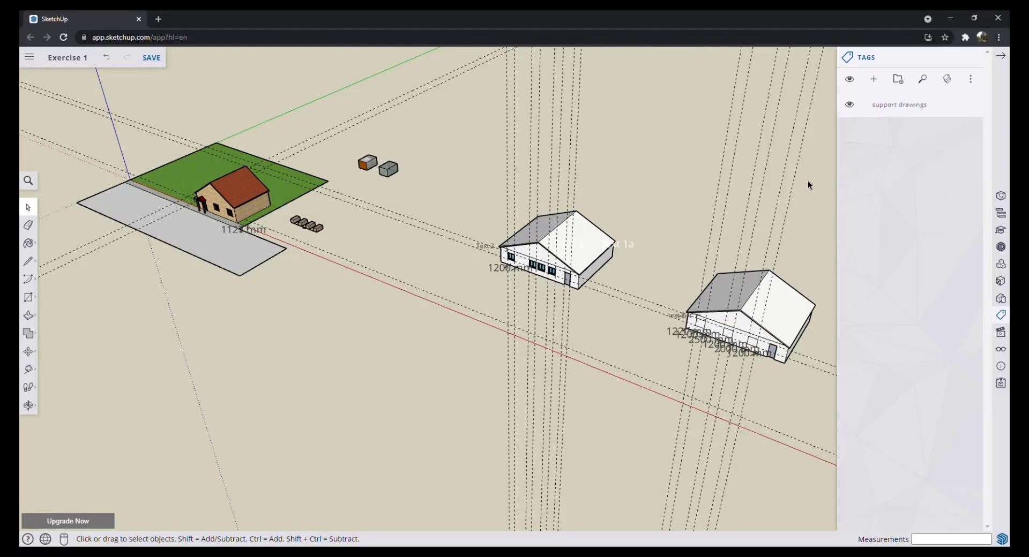
Step: Assign the two white houses with their guides and labels to the support drawings tag, and check it by hiding and showing the tag
shift+middle_drag(781, 218, 660, 209)
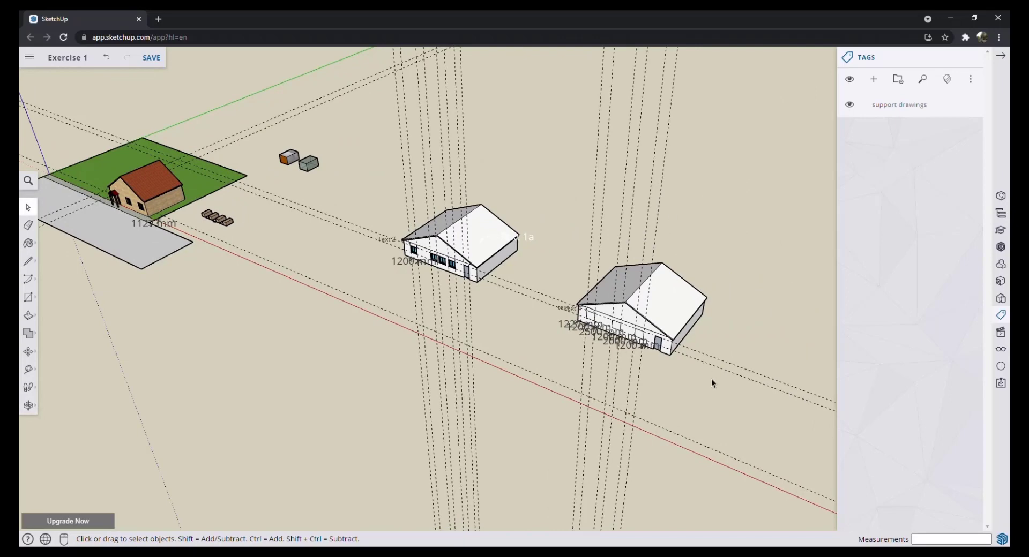
drag(751, 397, 565, 203)
drag(367, 148, 368, 149)
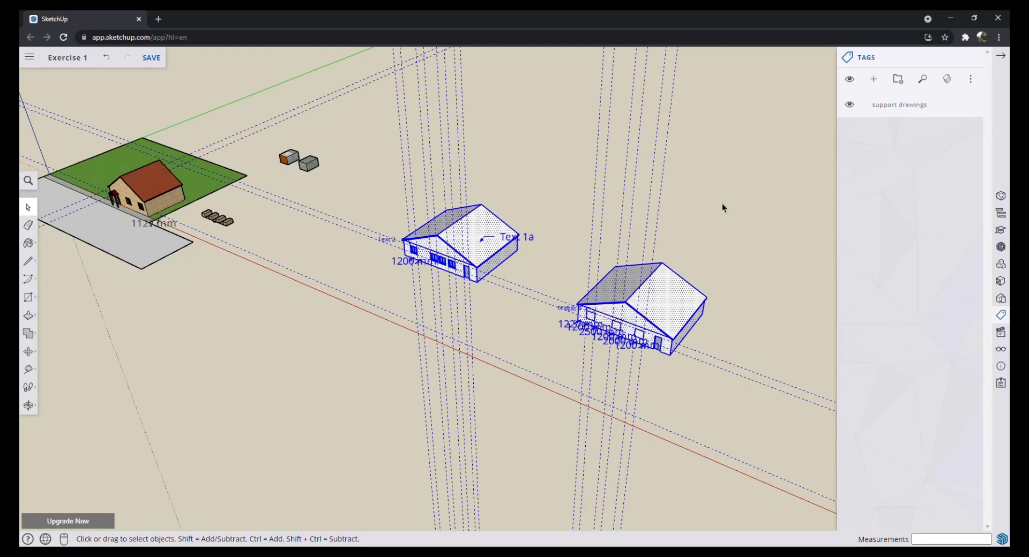
click(954, 110)
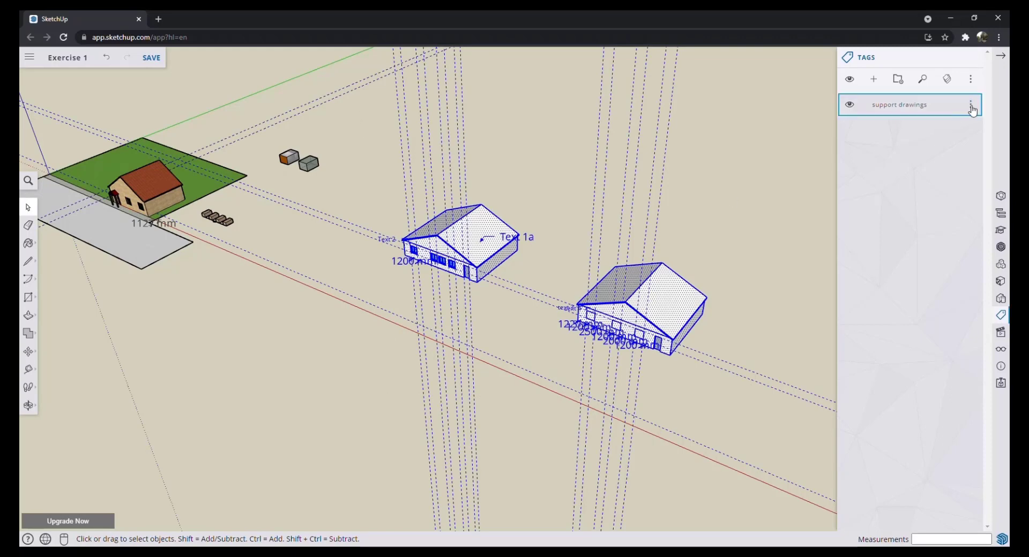
click(972, 106)
click(905, 106)
click(740, 230)
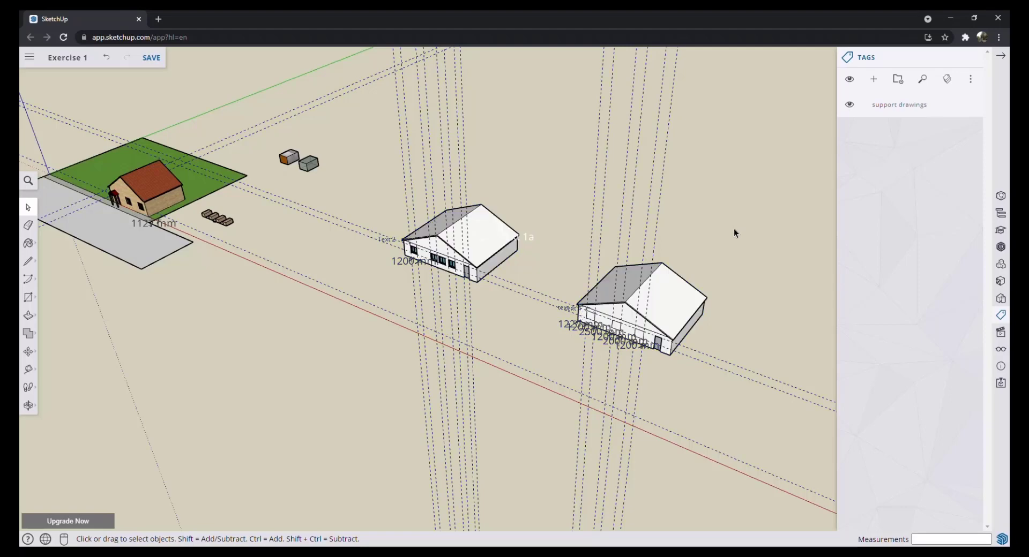
click(850, 105)
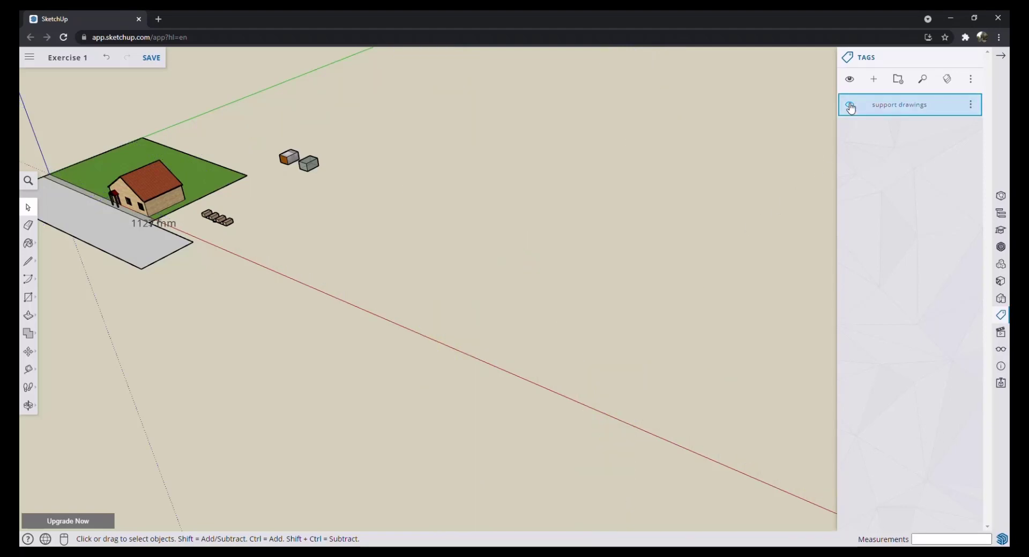
click(850, 106)
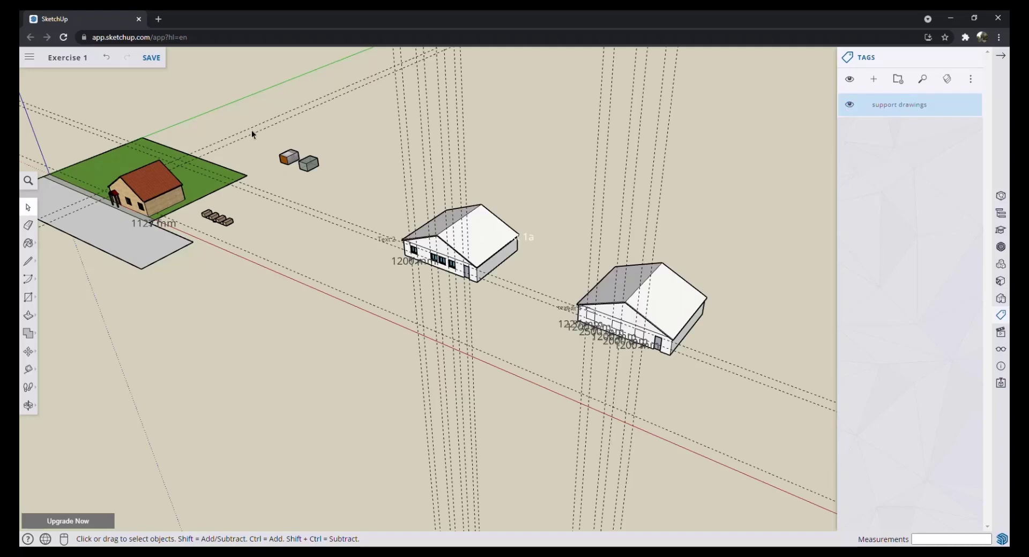
Step: Create a tag named Boxes for the two separate boxes beyond the green plot
scroll(253, 134, up, 3)
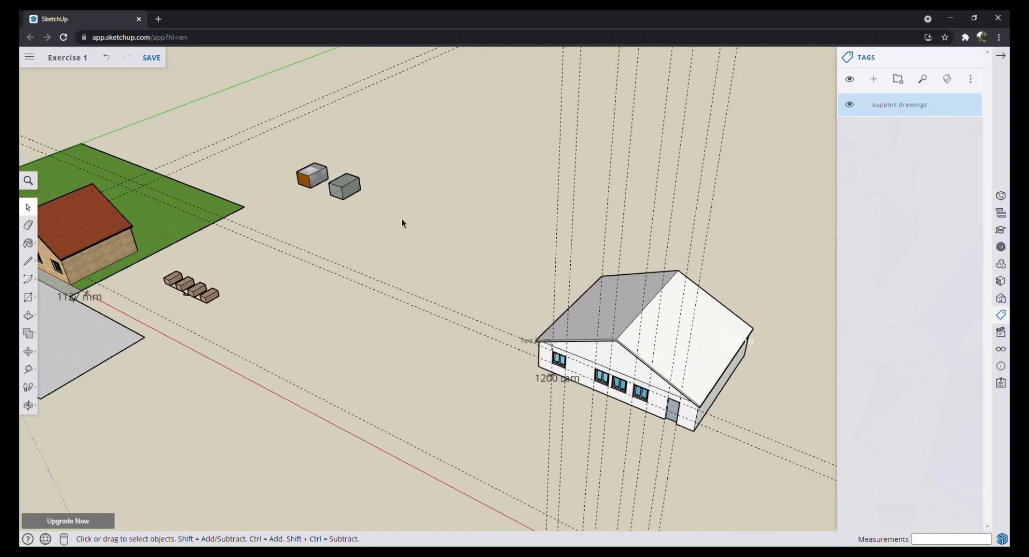
drag(403, 219, 288, 152)
click(875, 79)
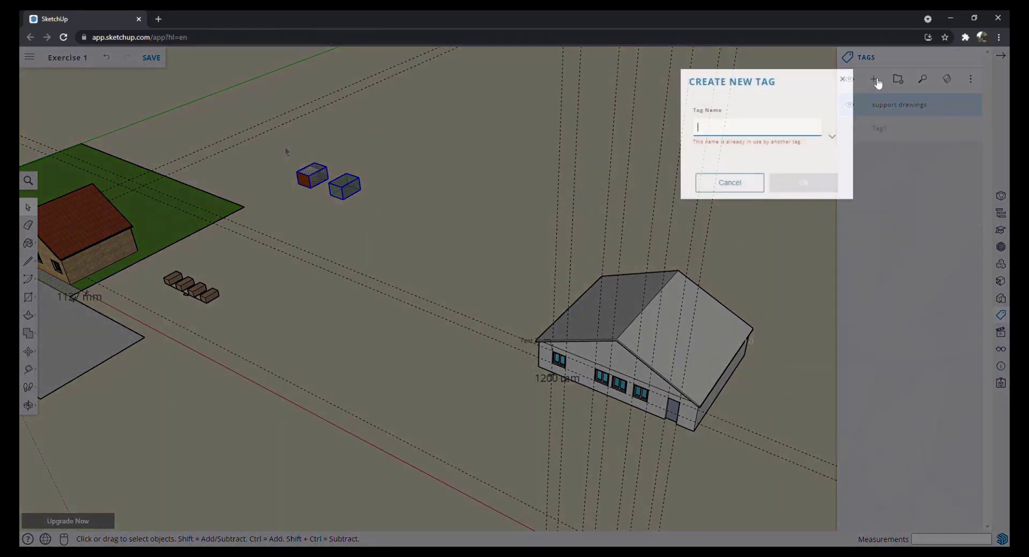
text(Boxes)
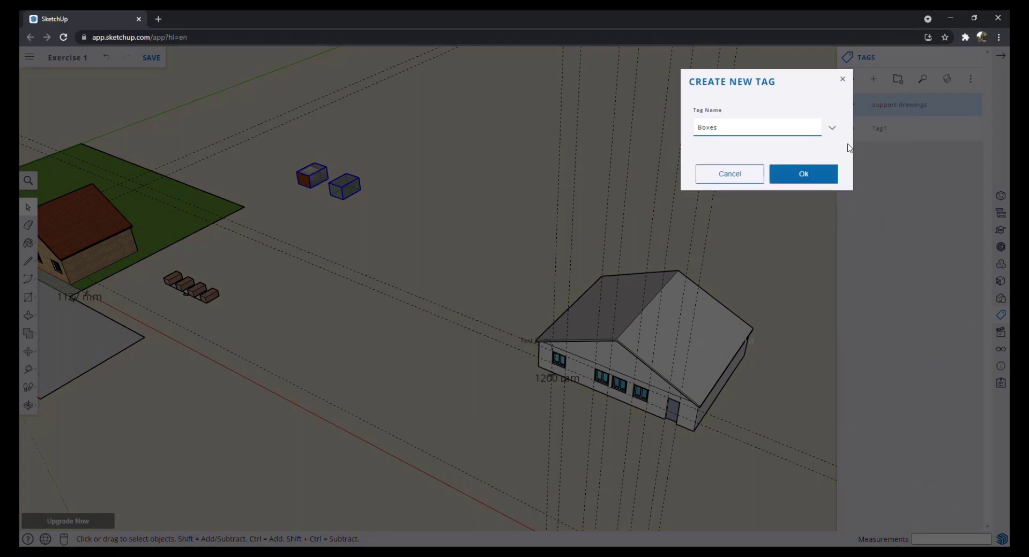
click(816, 175)
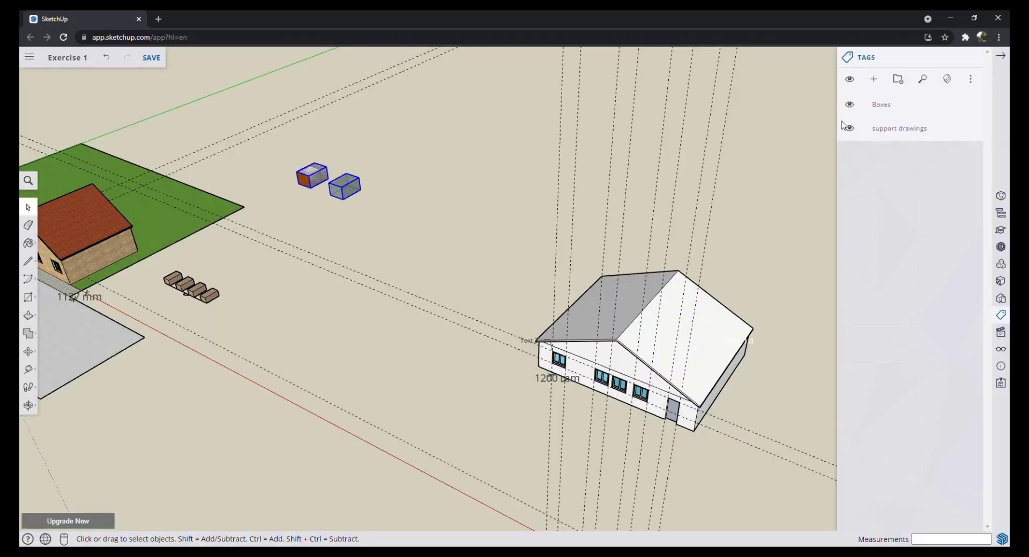
Step: Assign the two separate boxes to the Boxes tag and test the visibility of the Boxes and support drawings tags
click(851, 109)
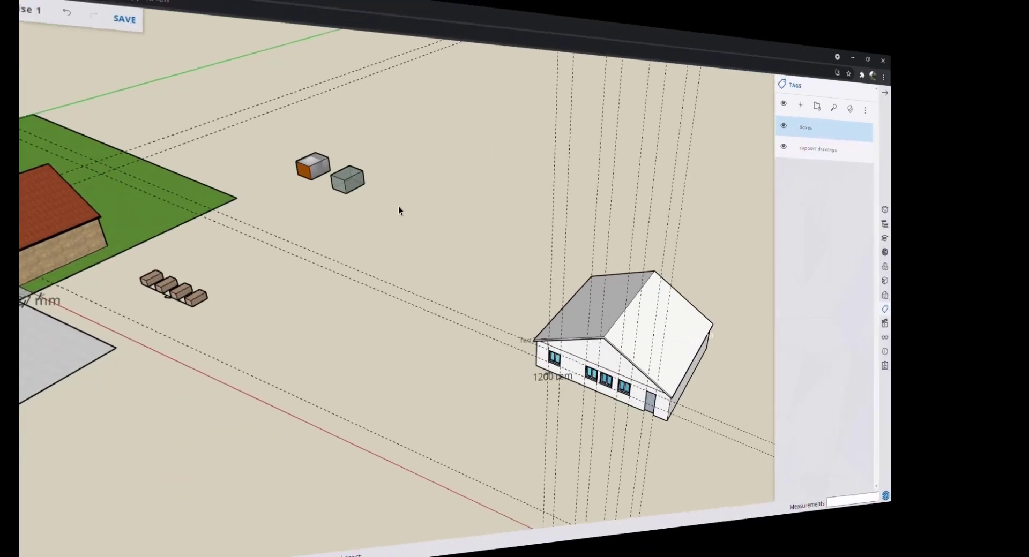
drag(393, 209, 295, 153)
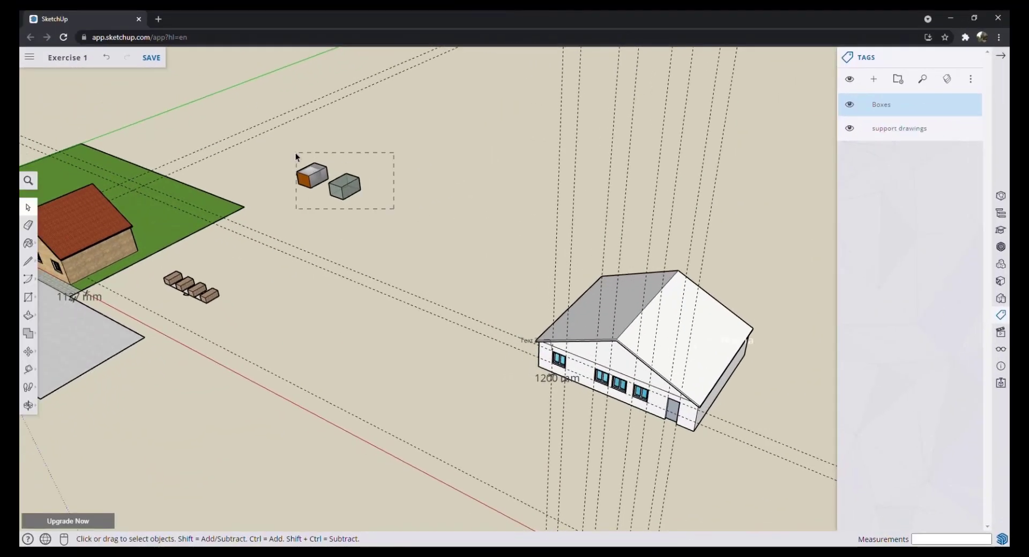
drag(394, 153, 395, 153)
mouse_move(972, 105)
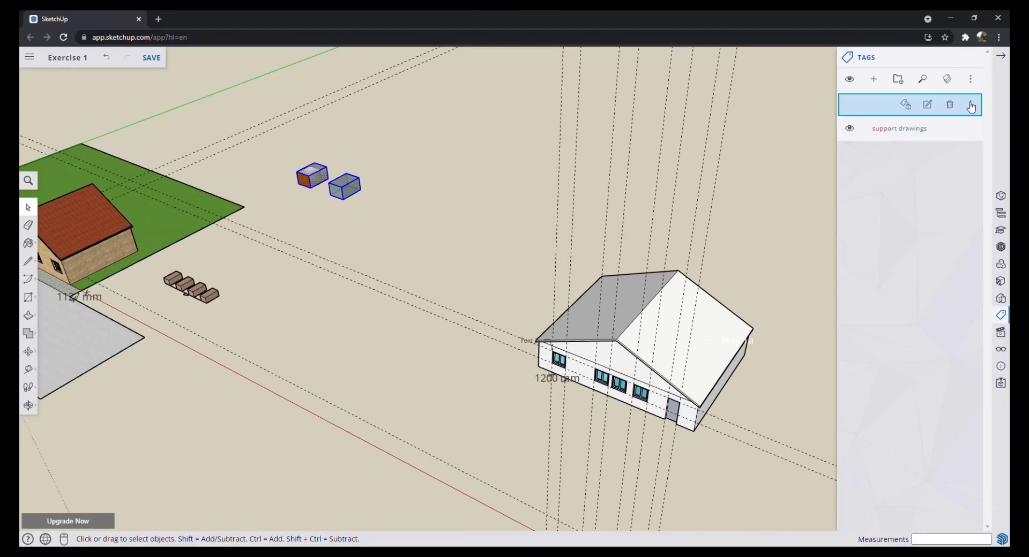
click(906, 106)
click(850, 105)
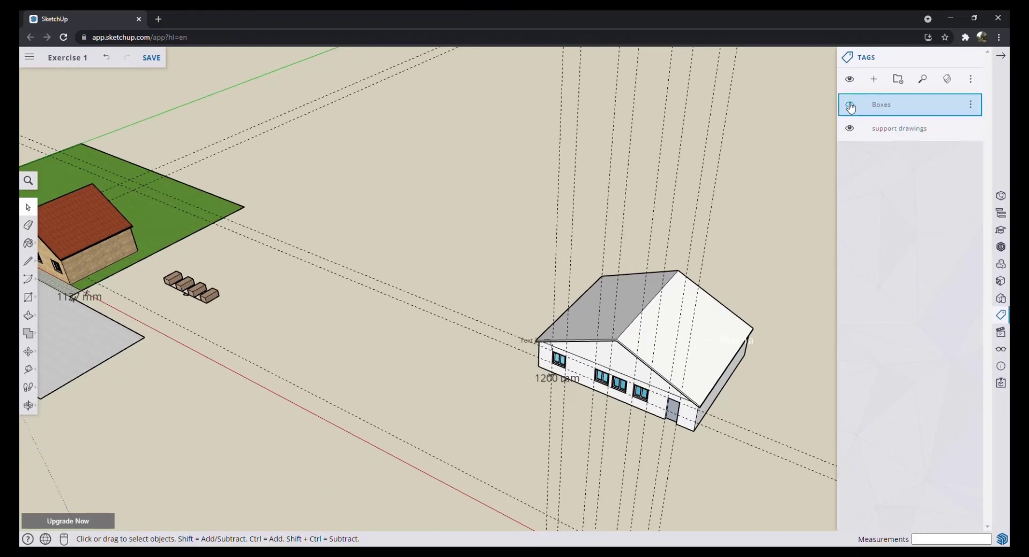
click(851, 129)
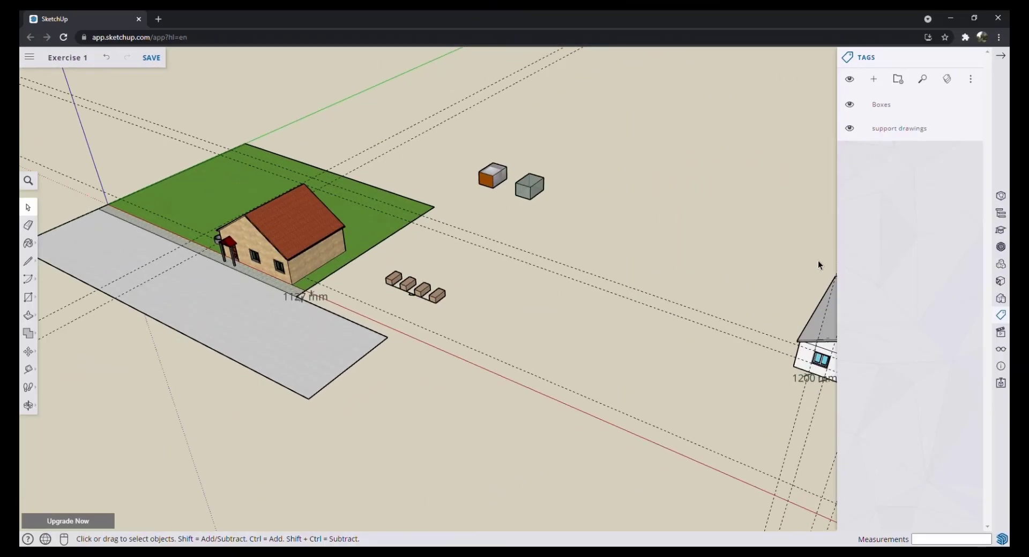
Step: Turn on colour by tag and examine how the houses, plot and boxes are coloured
click(947, 82)
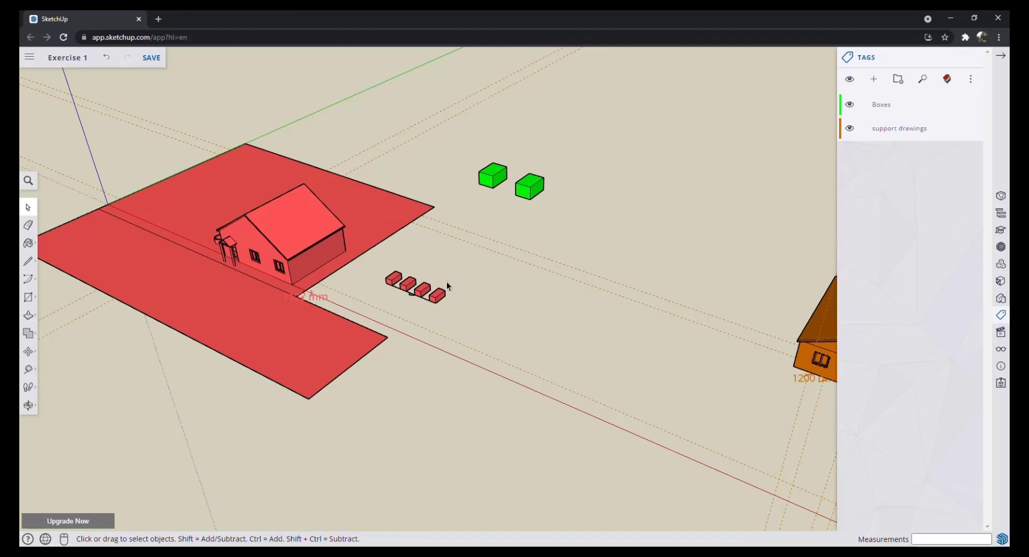
scroll(446, 282, down, 3)
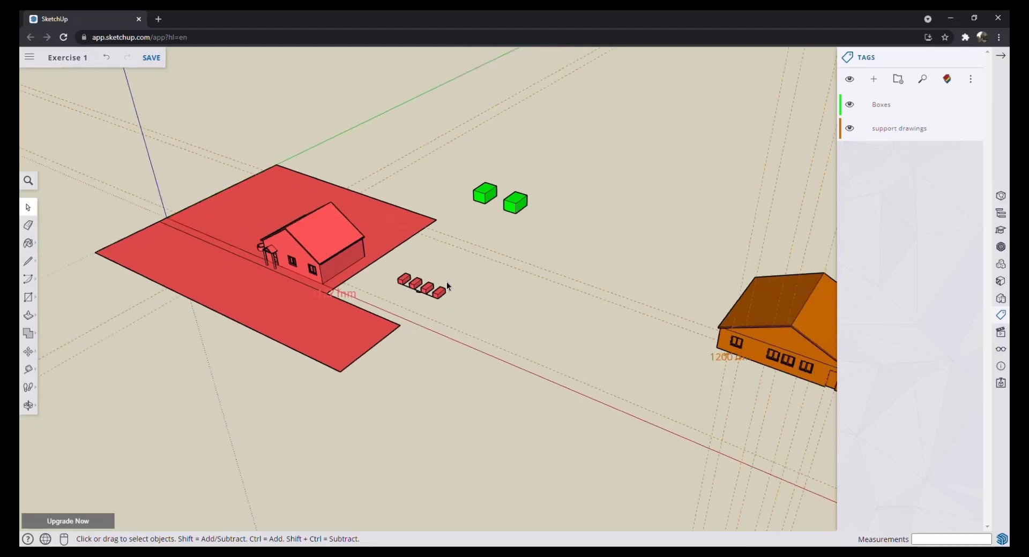
scroll(447, 286, down, 5)
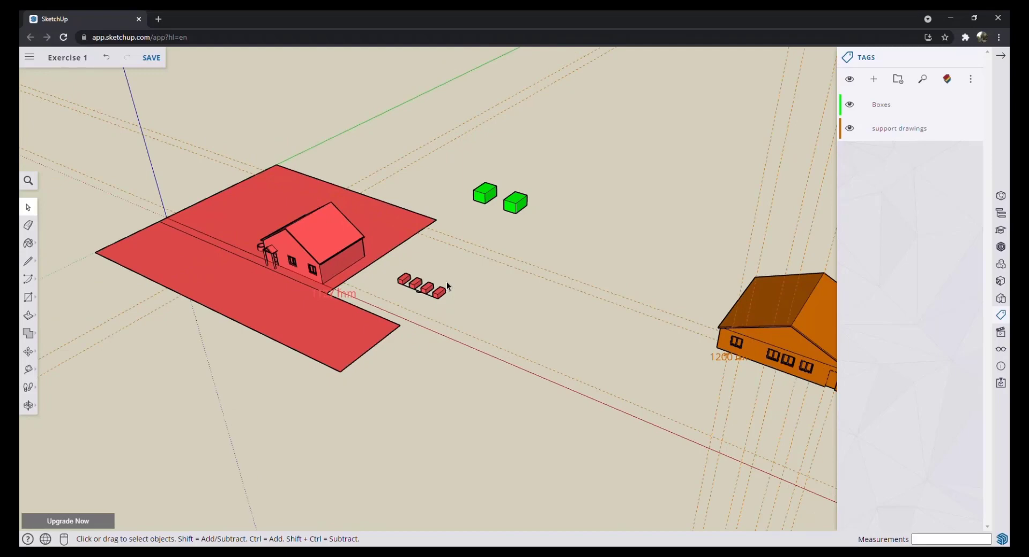
scroll(446, 282, up, 5)
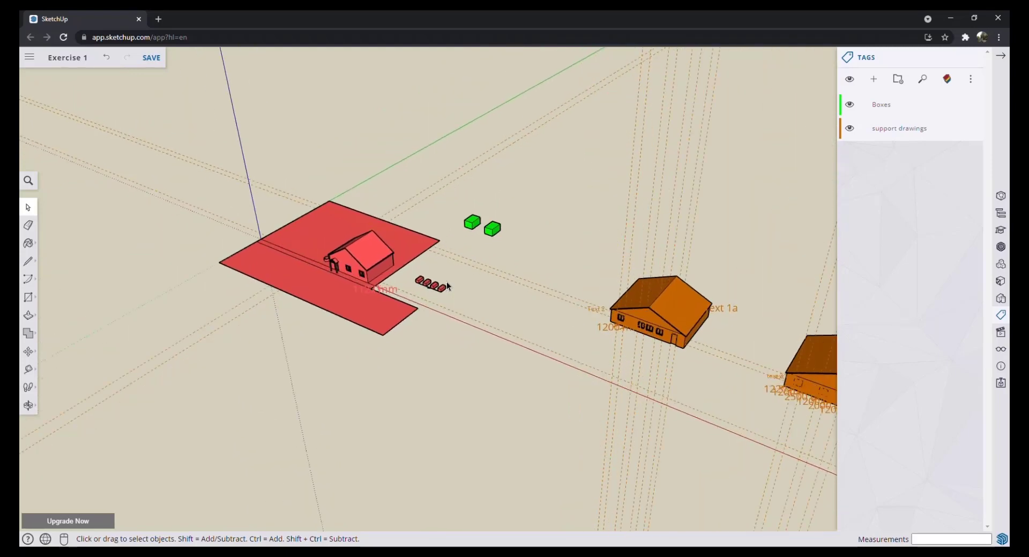
Step: Create a third tag named Our drawing
click(875, 80)
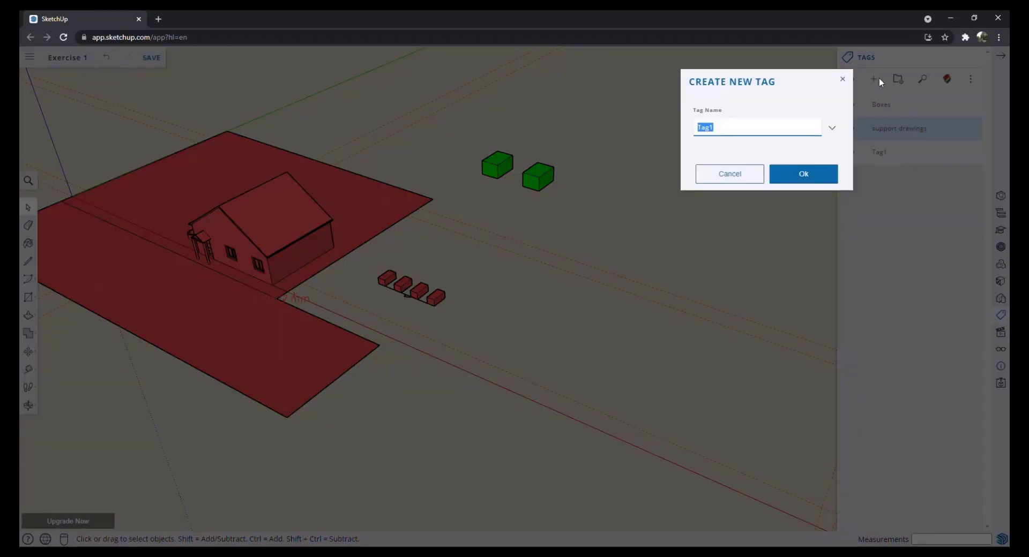
text(Our drawing)
click(790, 178)
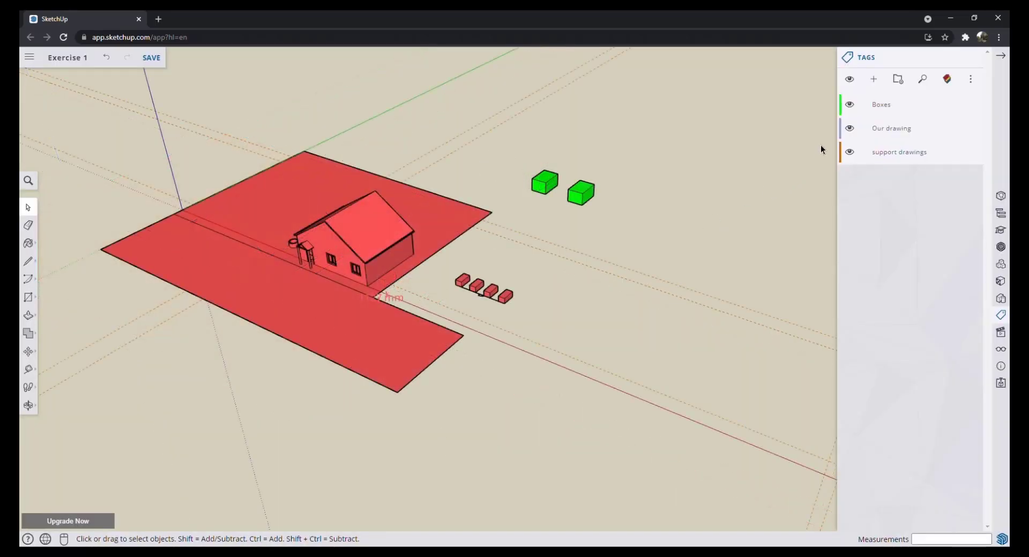
Step: Hide the Boxes and support drawings tags, and assign the remaining house, plot and small blocks to the Our drawing tag
click(851, 105)
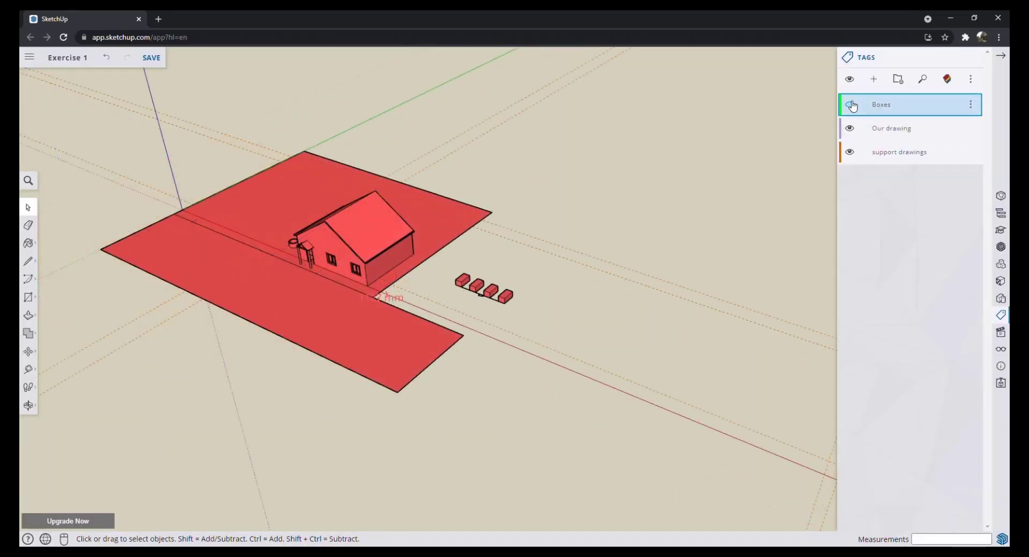
click(850, 153)
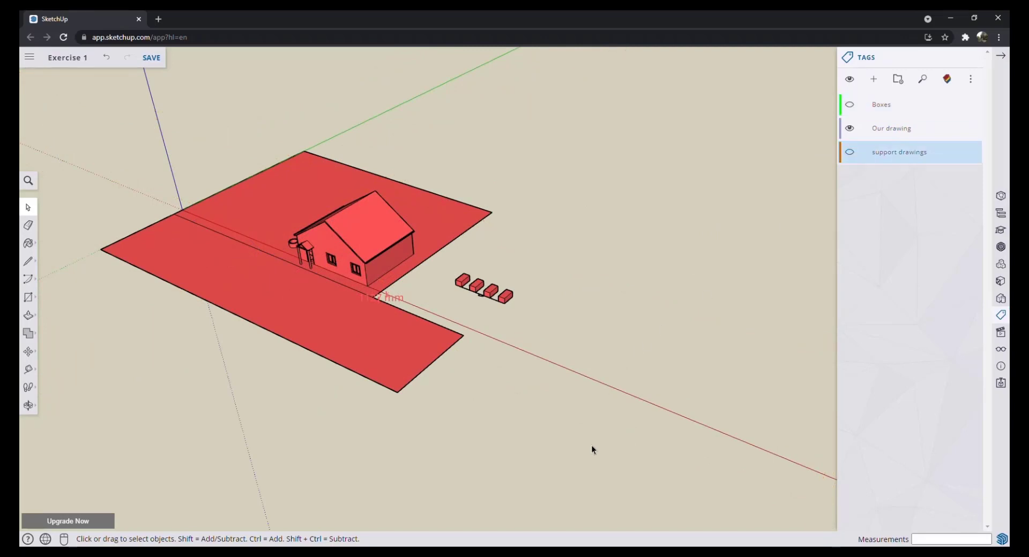
drag(73, 137, 72, 137)
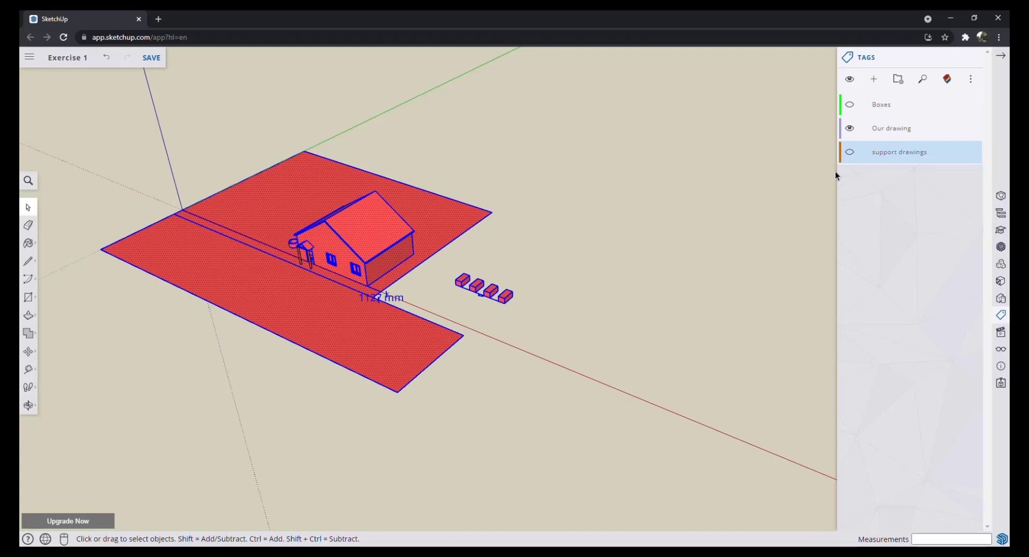
mouse_move(968, 154)
mouse_move(963, 134)
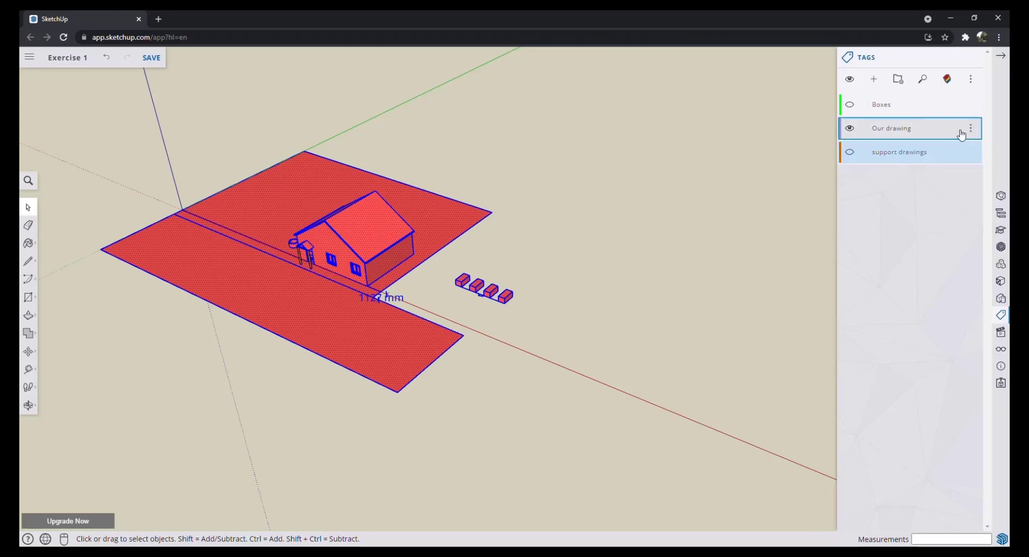
click(973, 133)
click(907, 131)
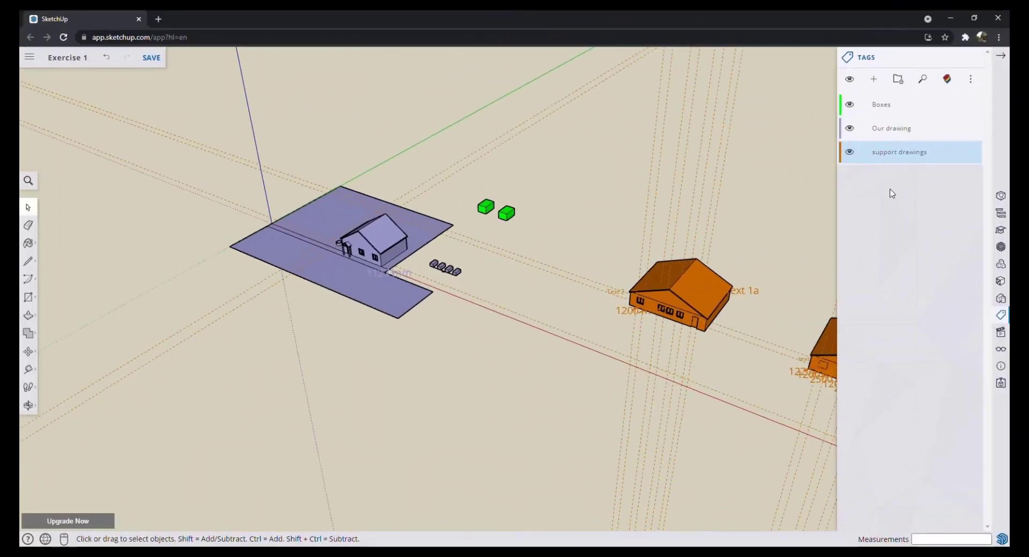
Step: Change the Boxes tag's colour to dark gold
click(972, 107)
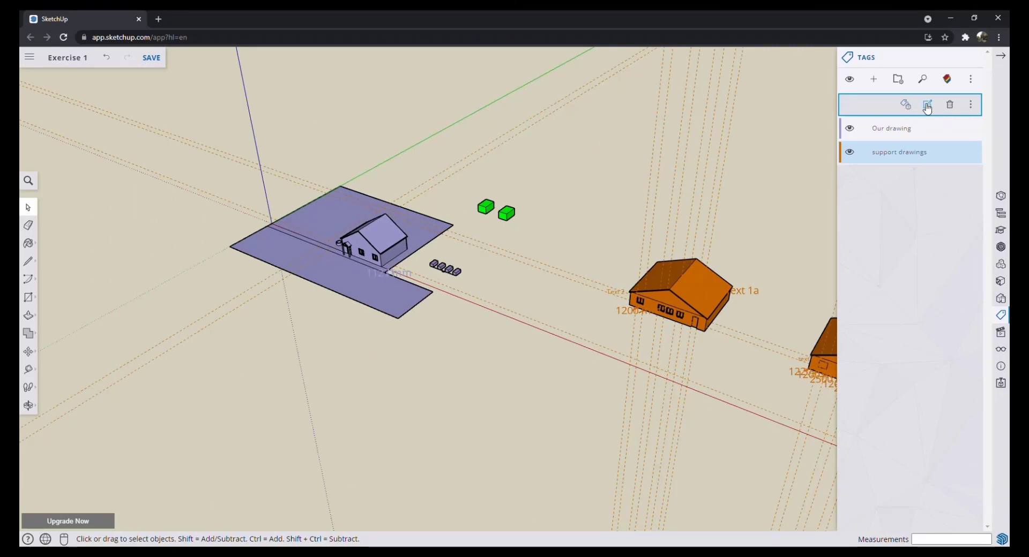
click(928, 107)
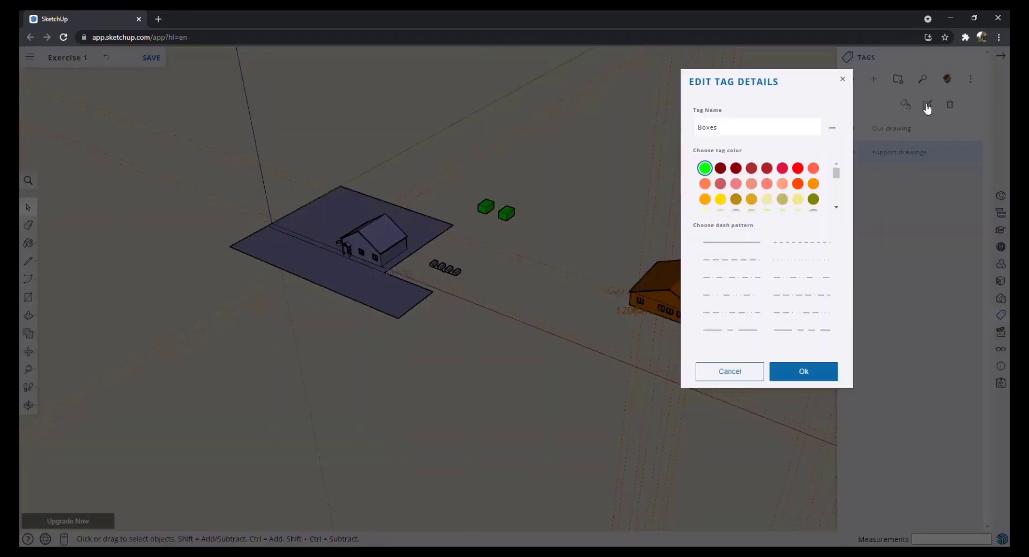
click(736, 198)
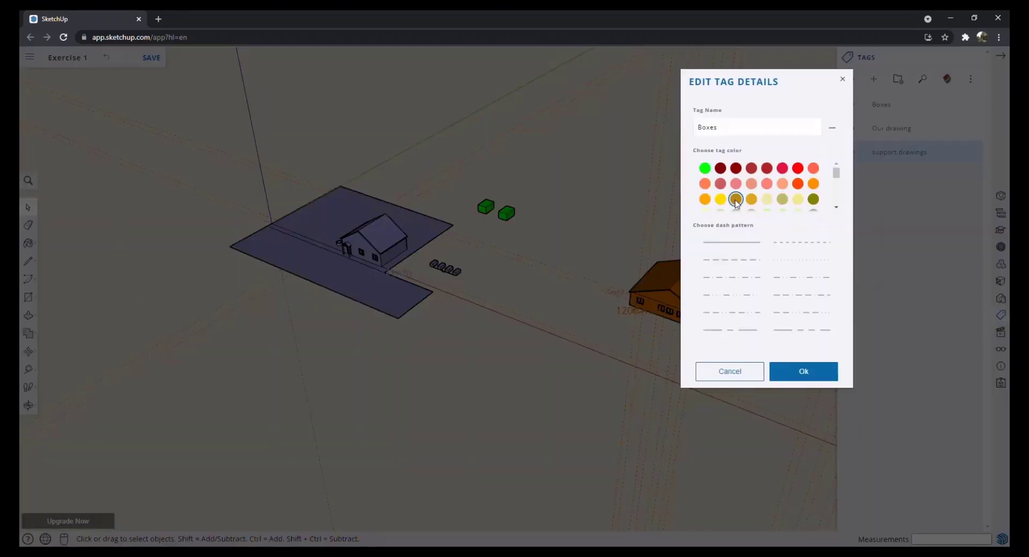
click(804, 372)
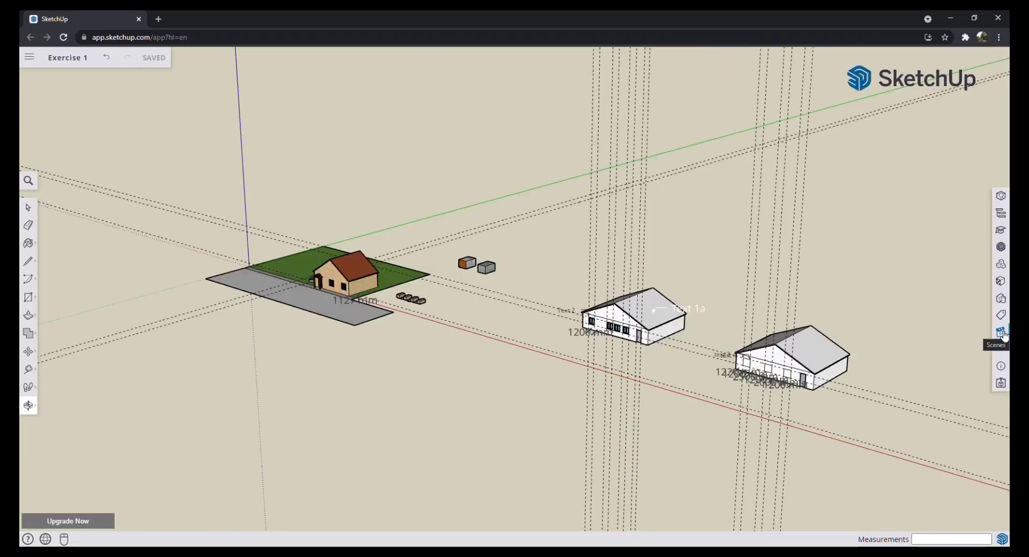
Step: View the whole model from the standard back, back-right isometric, right, left and top viewpoints
click(1002, 334)
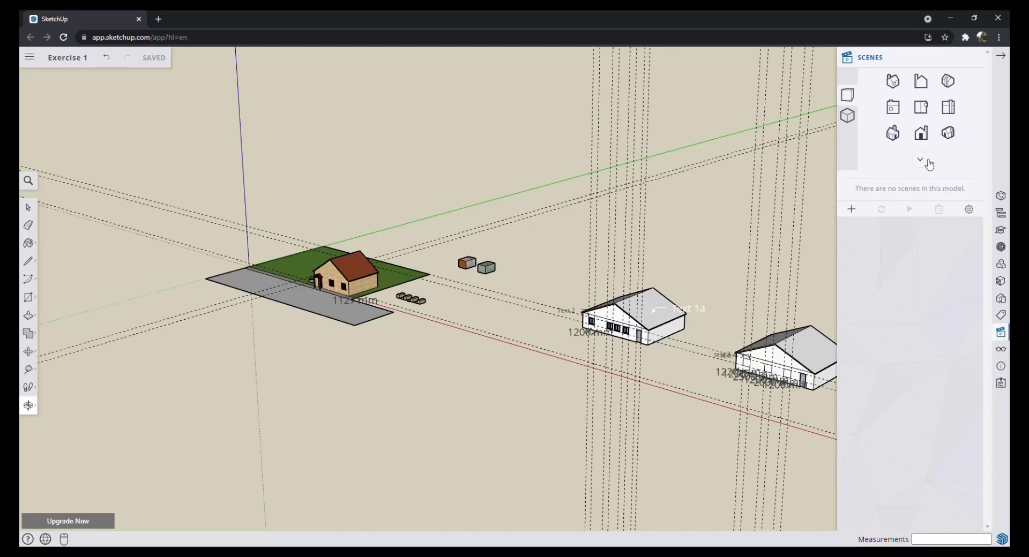
click(929, 84)
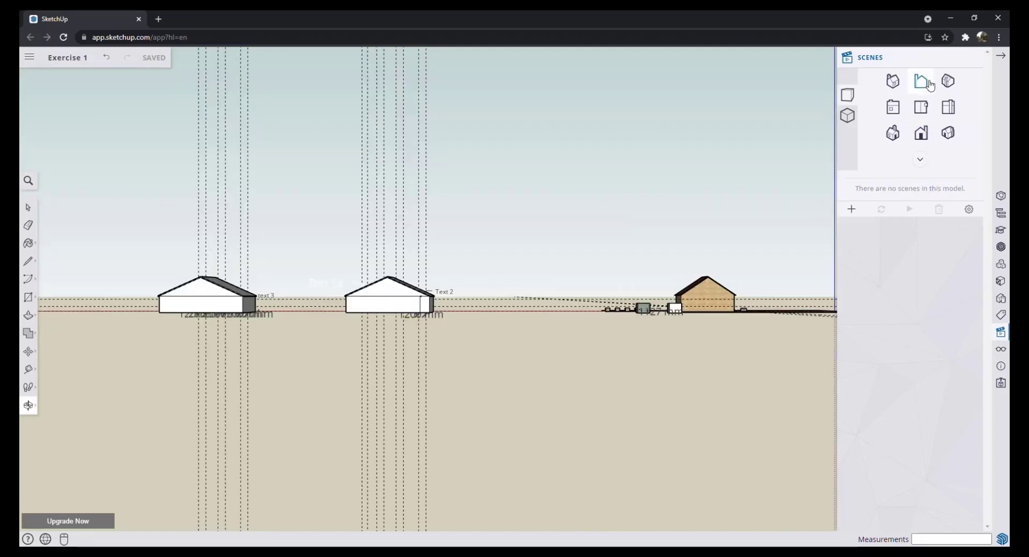
click(953, 86)
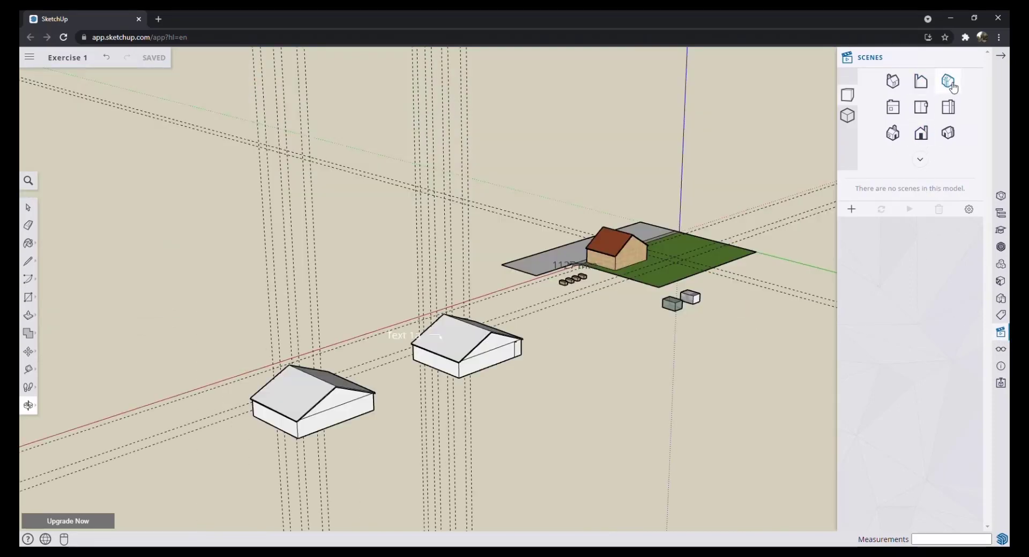
click(949, 109)
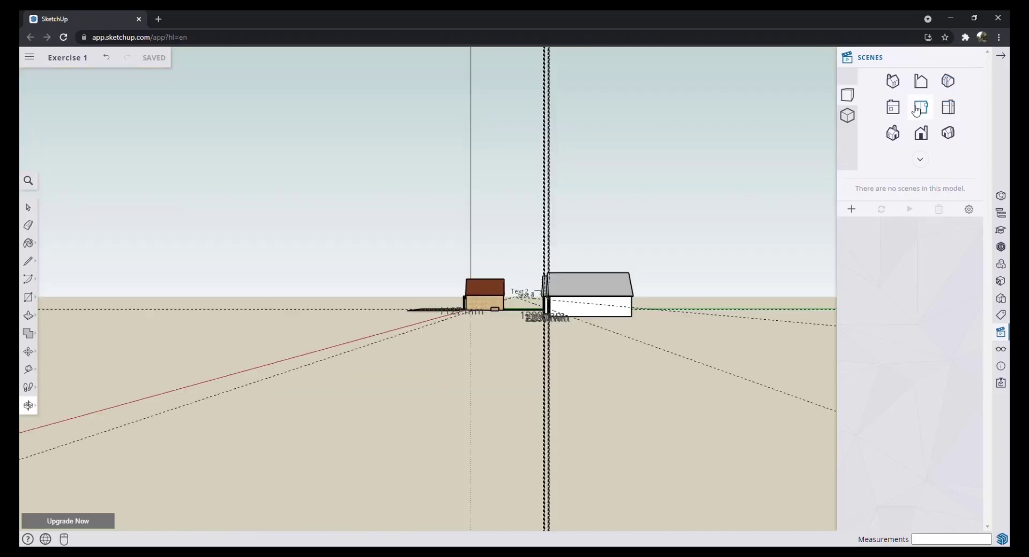
click(901, 111)
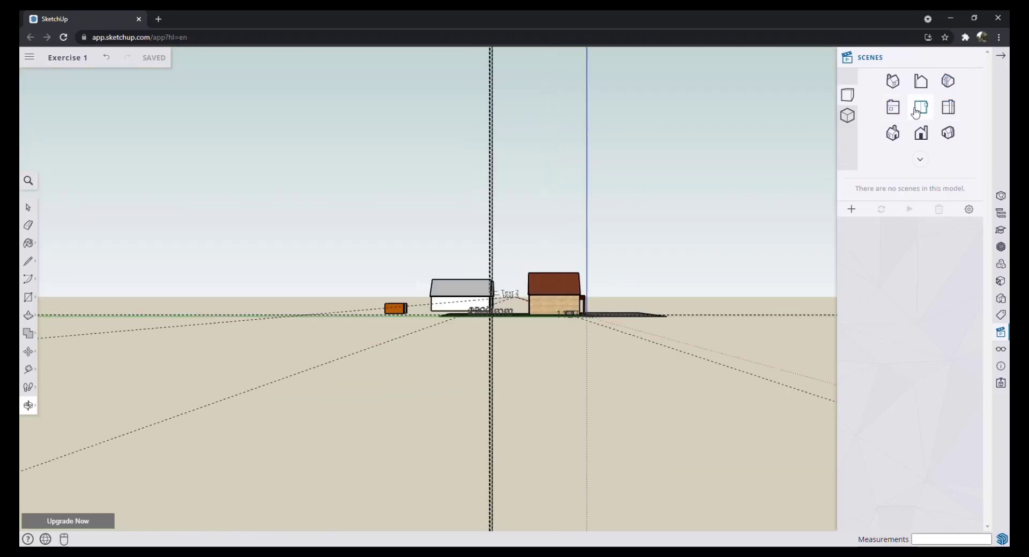
click(919, 111)
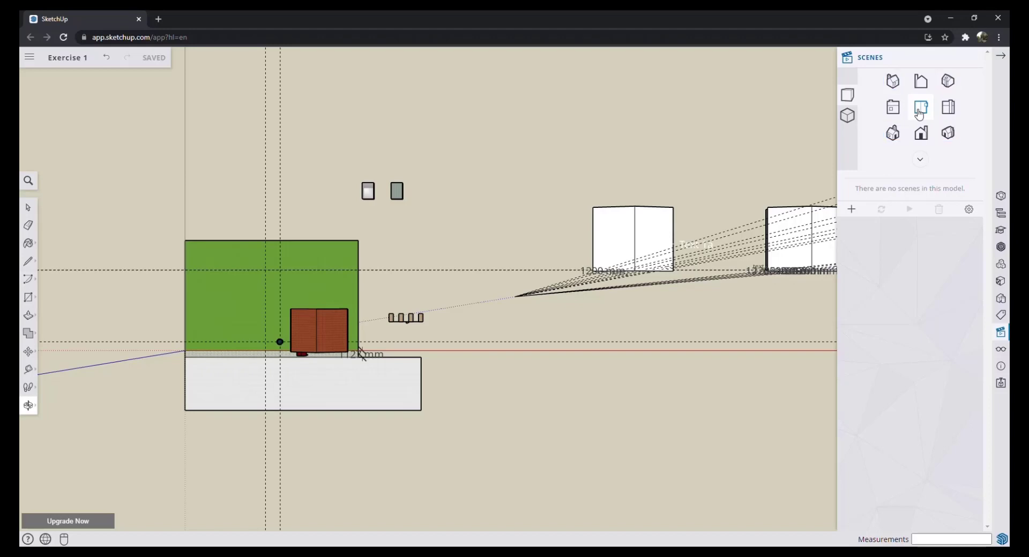
click(919, 110)
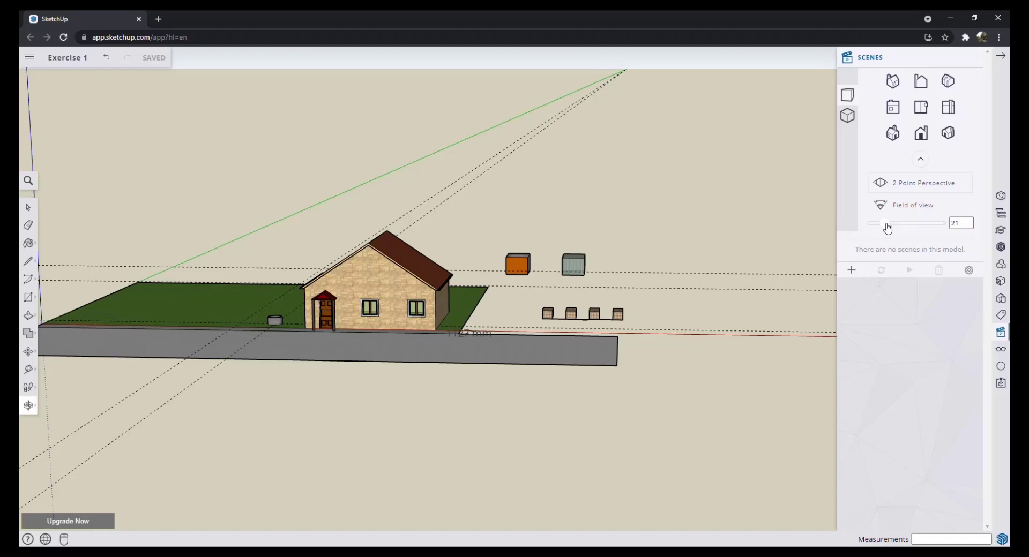
Step: Widen the camera's field of view to 120 and examine the perspective distortion of the plot, boxes and houses
drag(888, 228, 916, 227)
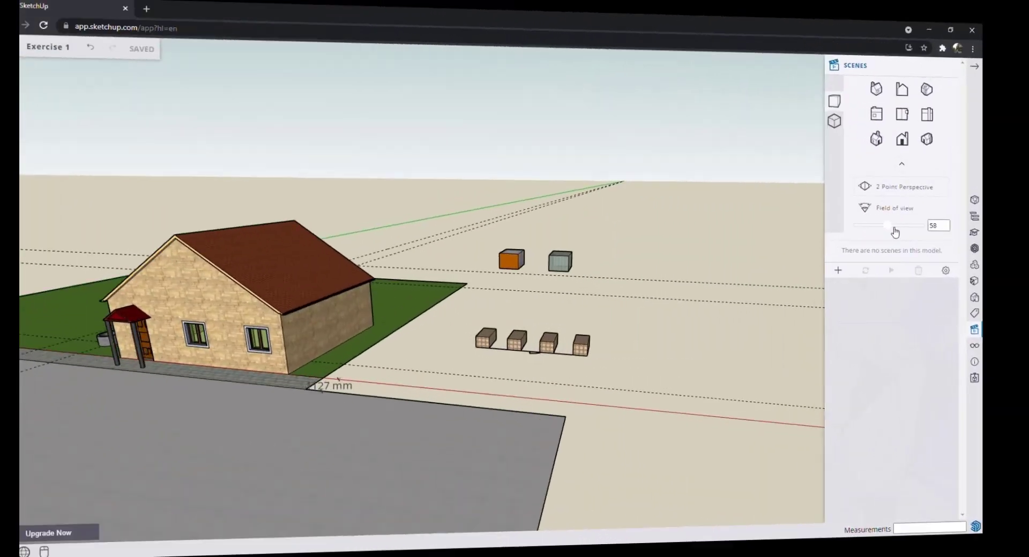
drag(896, 230, 945, 228)
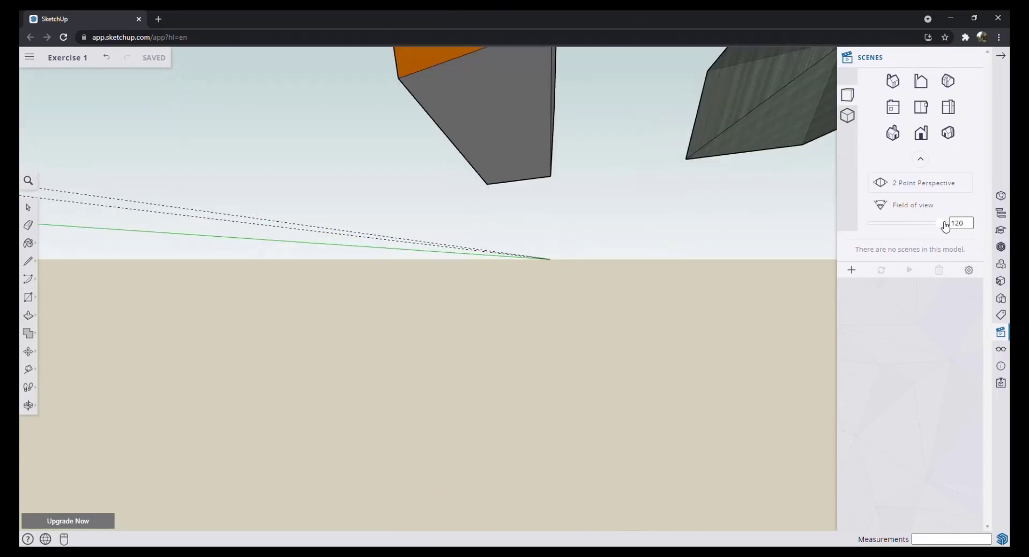
middle_drag(747, 289, 452, 255)
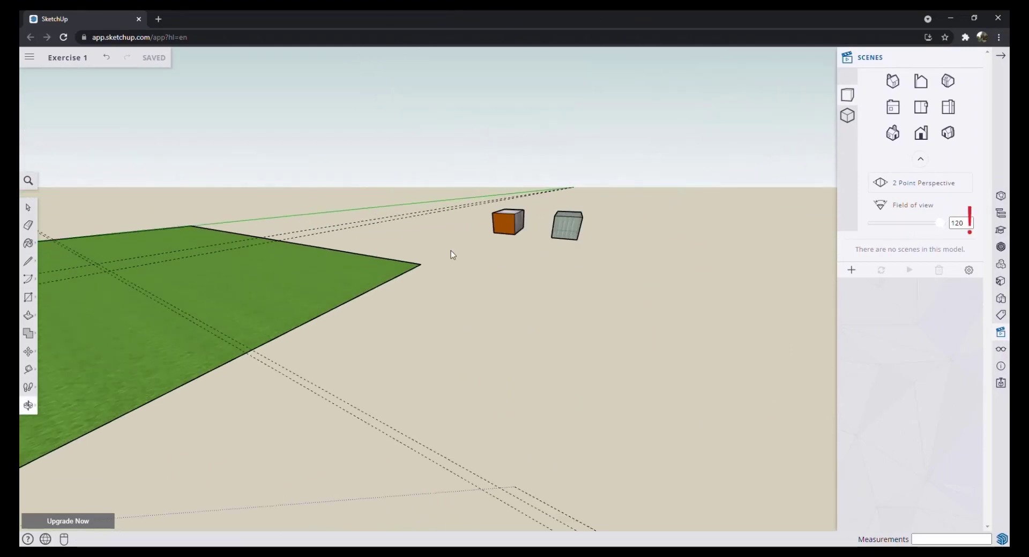
scroll(452, 252, down, 8)
middle_drag(587, 326, 528, 340)
scroll(598, 353, down, 4)
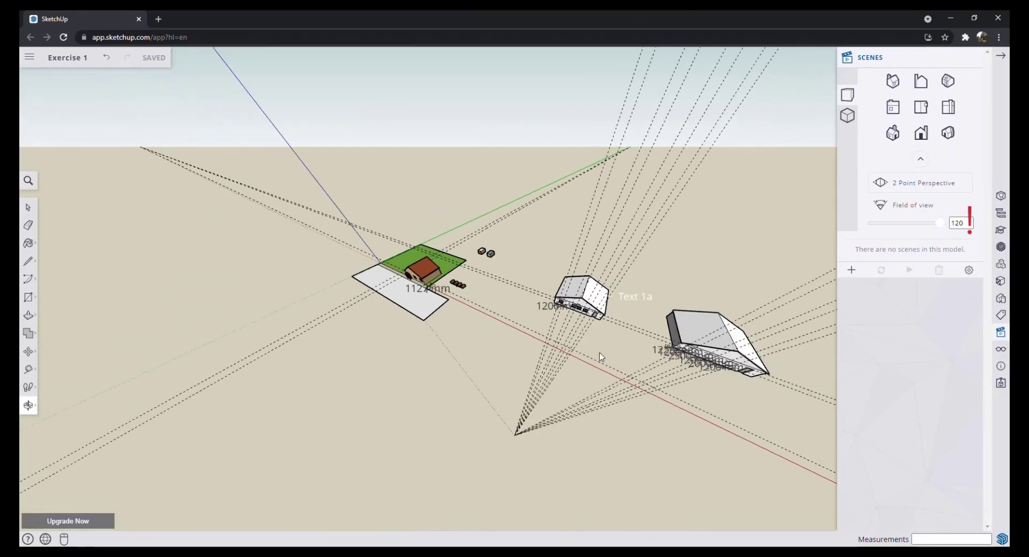
scroll(740, 391, up, 6)
middle_drag(634, 379, 639, 351)
scroll(226, 246, up, 3)
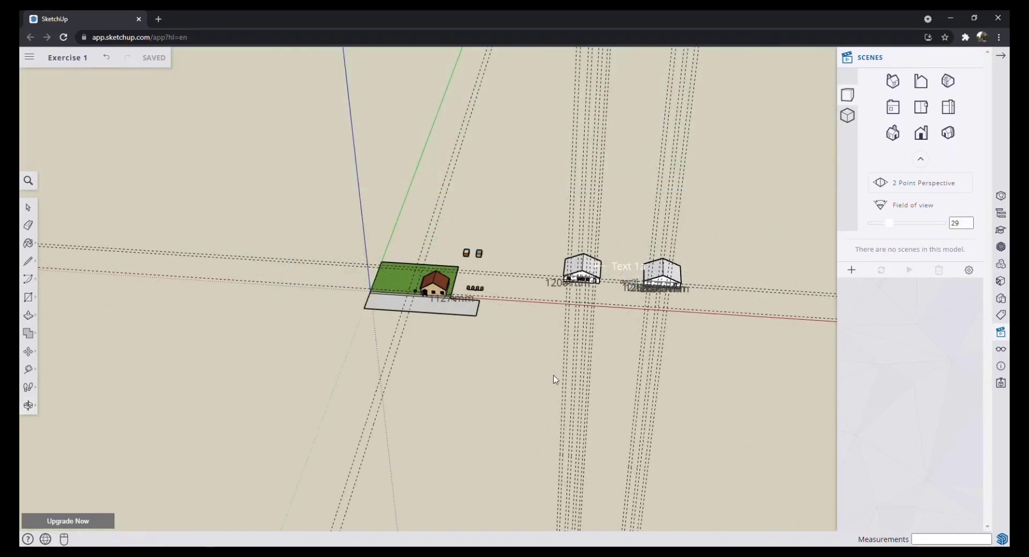
Step: Reduce the camera's field of view to 1 and examine the house and the entire site at near and far distances
drag(554, 382, 491, 295)
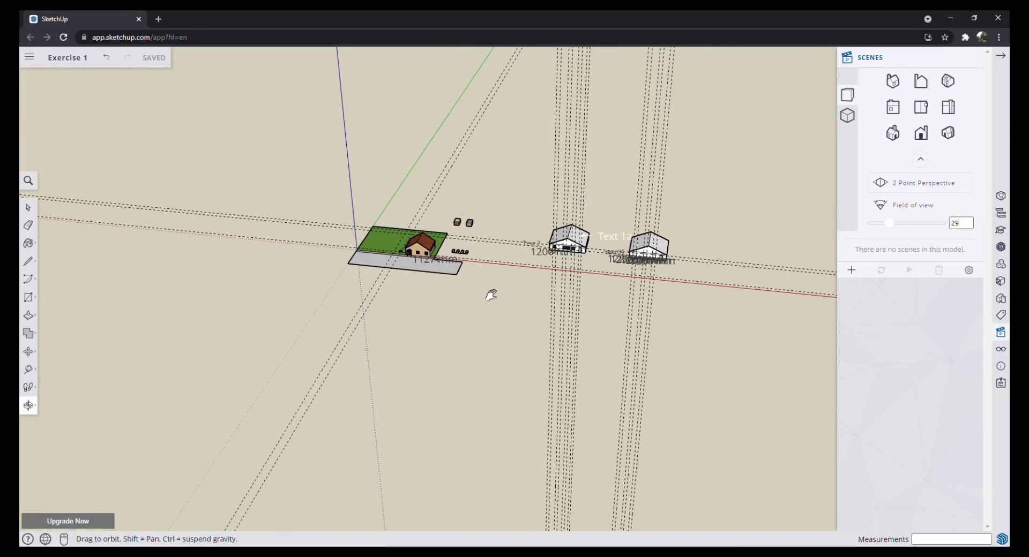
shift+middle_drag(491, 295, 478, 282)
middle_drag(418, 295, 410, 252)
scroll(388, 221, up, 5)
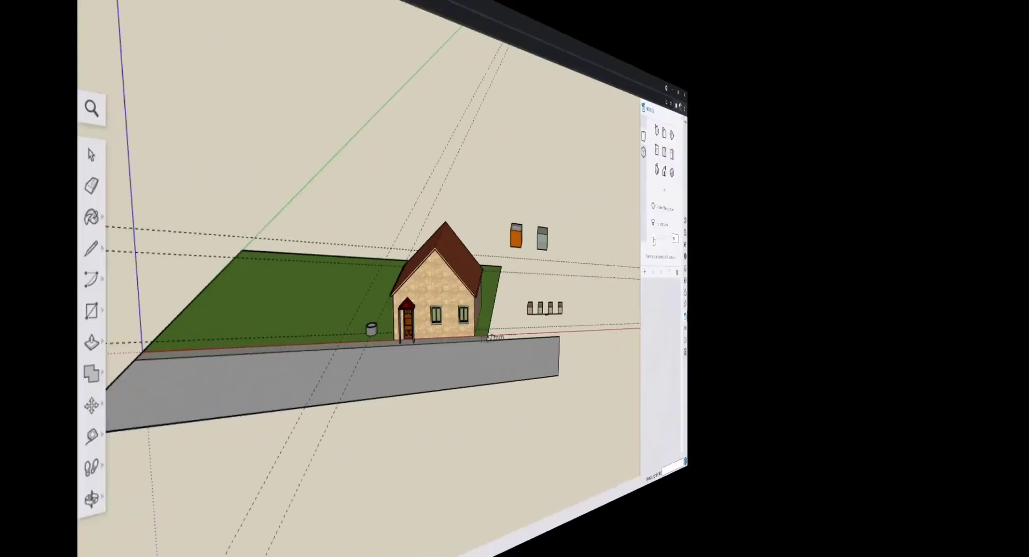
drag(889, 224, 858, 225)
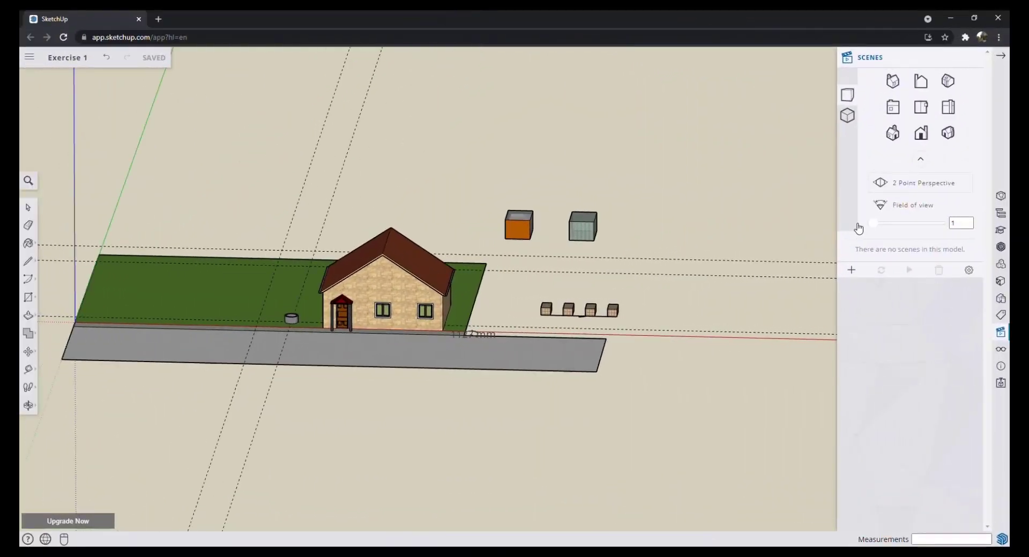
middle_drag(469, 364, 485, 305)
scroll(377, 323, down, 5)
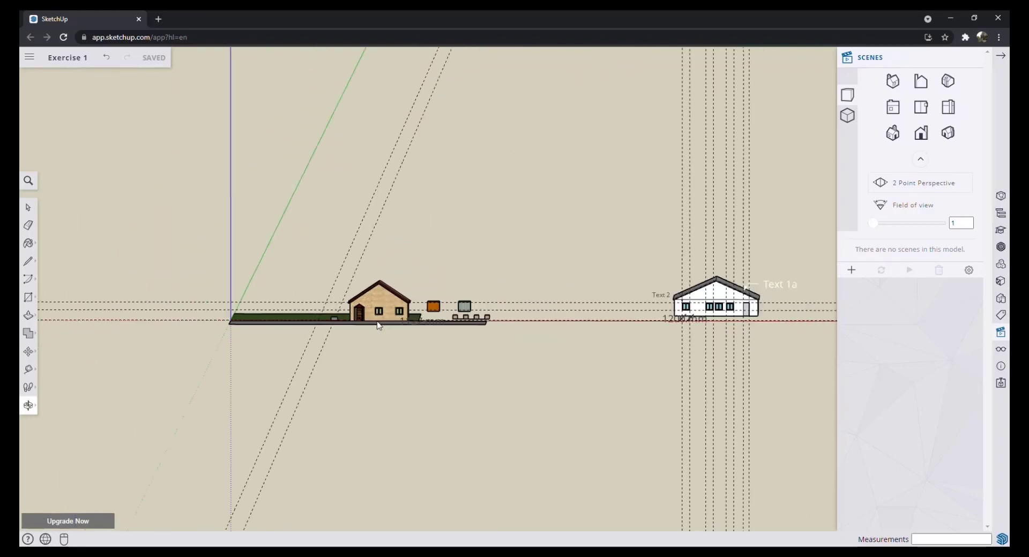
scroll(379, 325, down, 8)
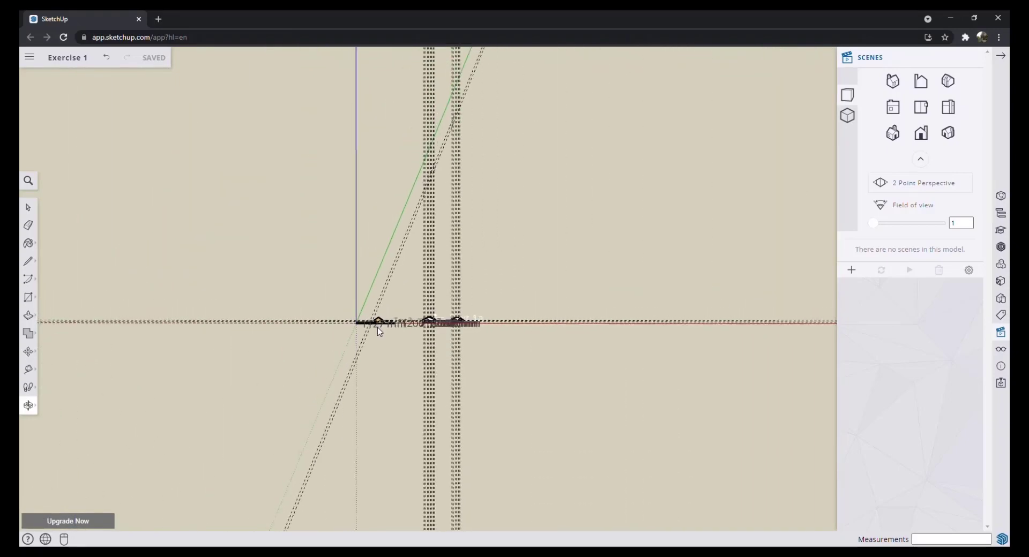
scroll(377, 328, down, 2)
scroll(374, 329, down, 8)
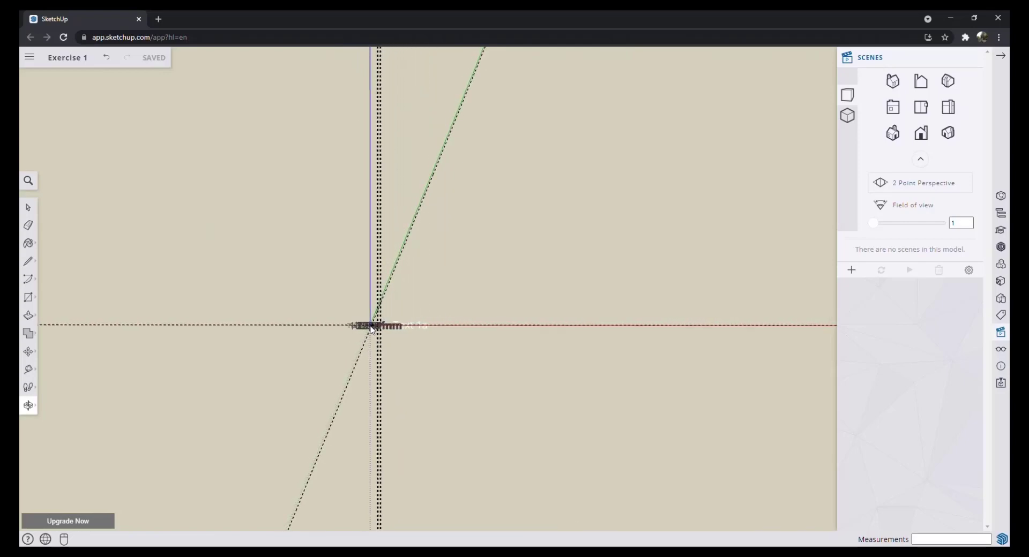
scroll(375, 328, up, 6)
scroll(381, 327, up, 10)
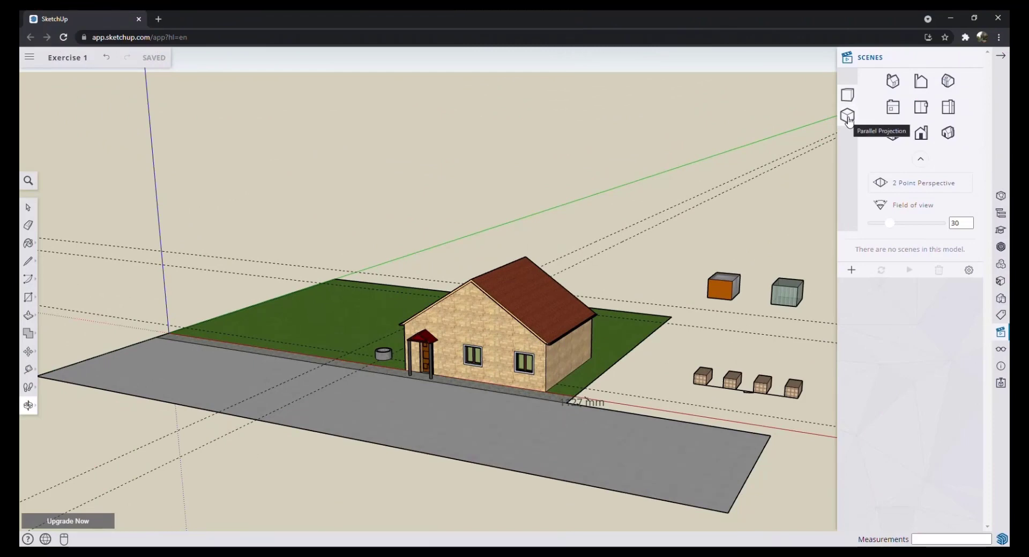
Step: Switch the camera to parallel projection and view the model from the standard top, back and front viewpoints
click(848, 116)
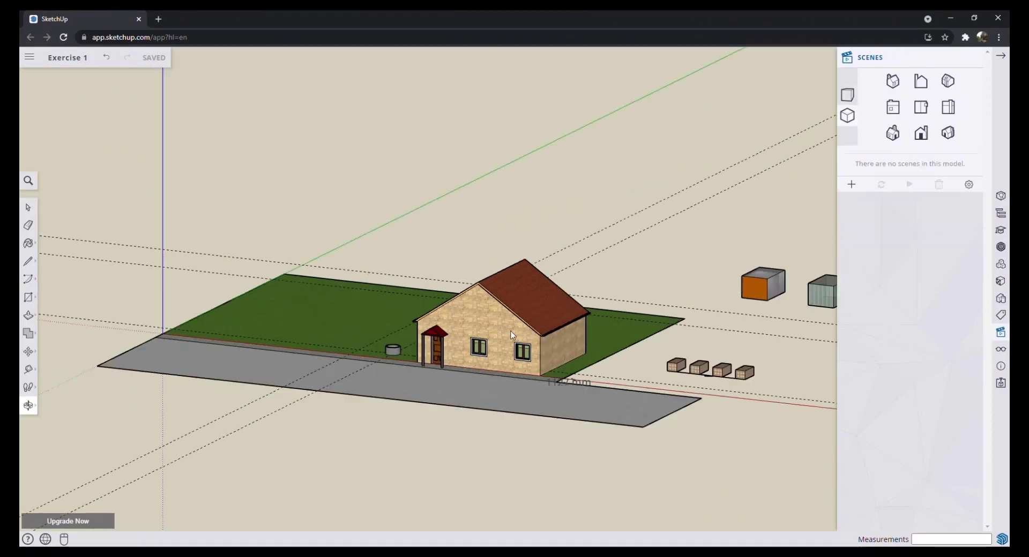
scroll(393, 263, down, 4)
scroll(393, 270, down, 5)
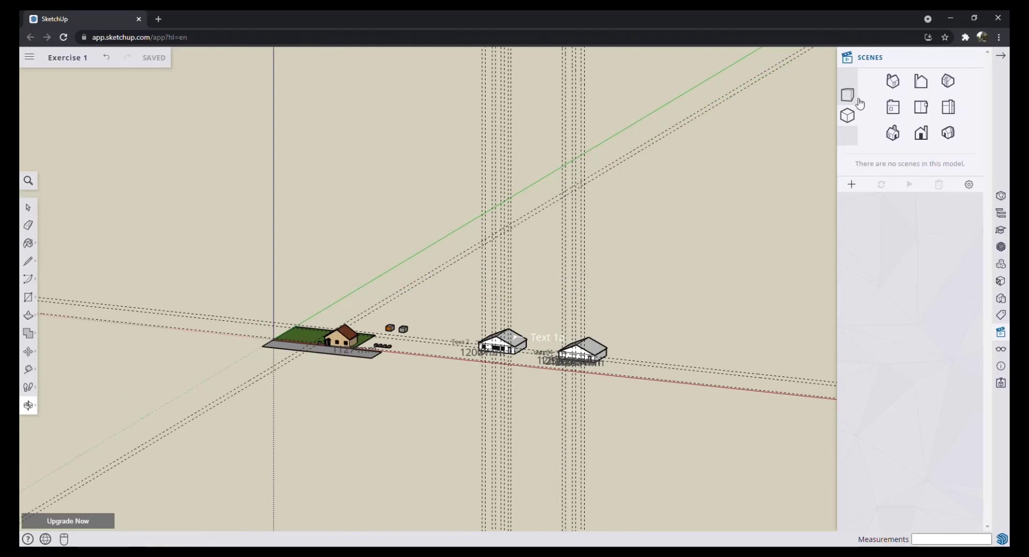
click(924, 110)
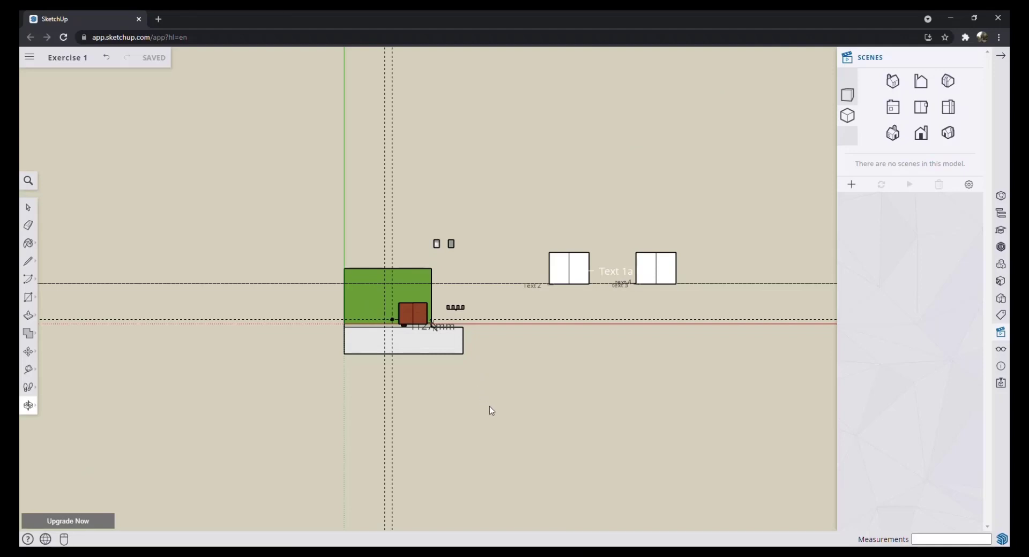
click(926, 84)
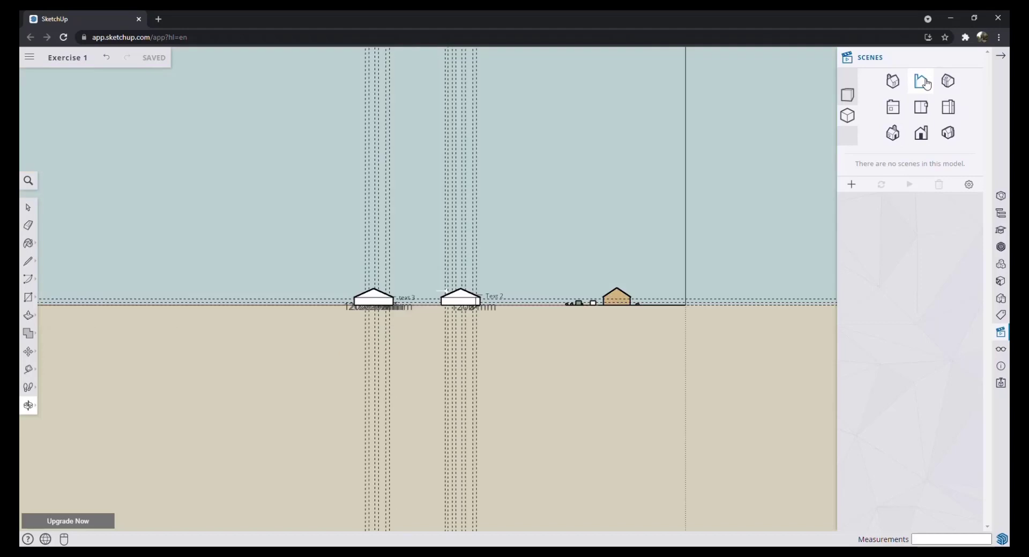
click(923, 135)
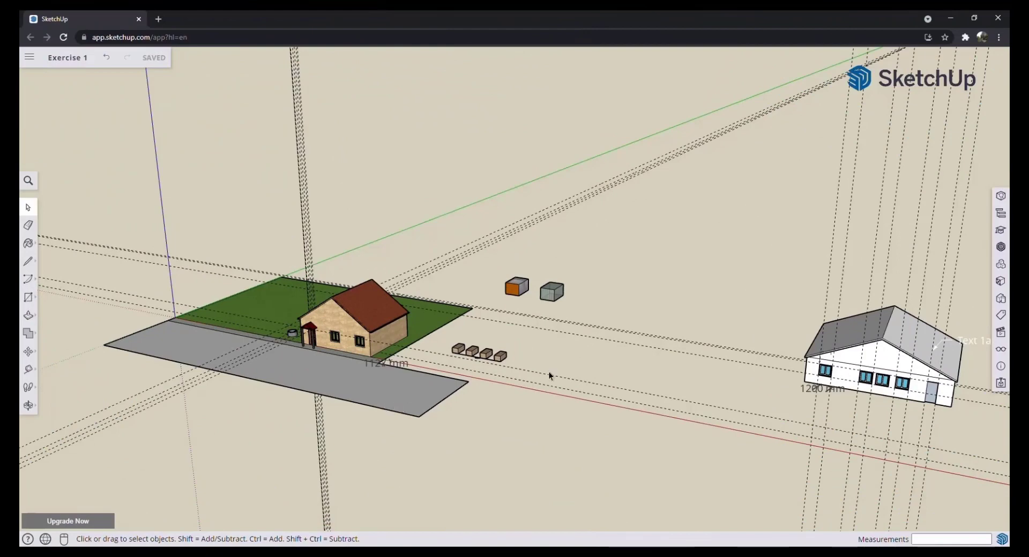
Step: Open the display settings and hide the bundle of guide lines running behind the two boxes
click(1002, 351)
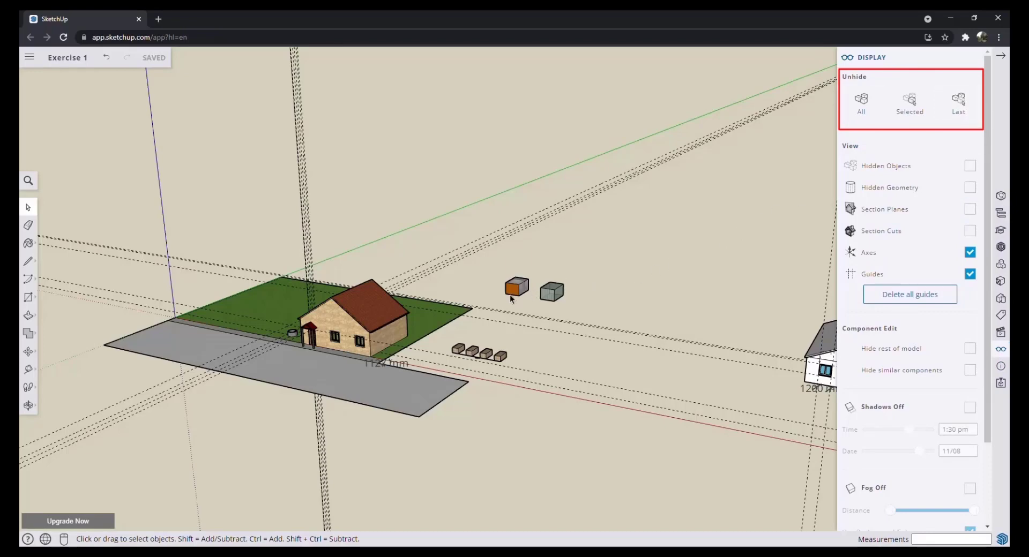
scroll(522, 290, up, 3)
scroll(526, 290, up, 3)
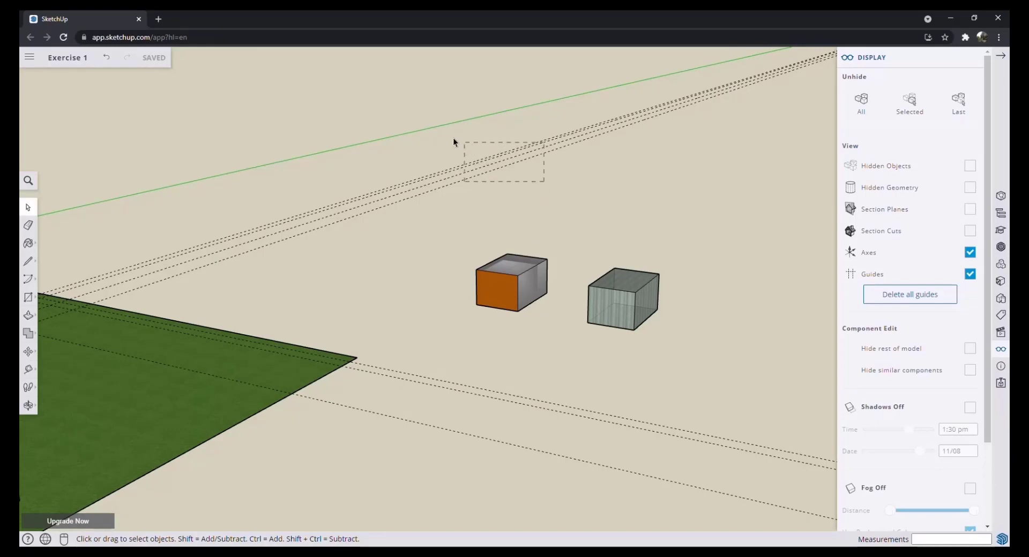
right_click(466, 167)
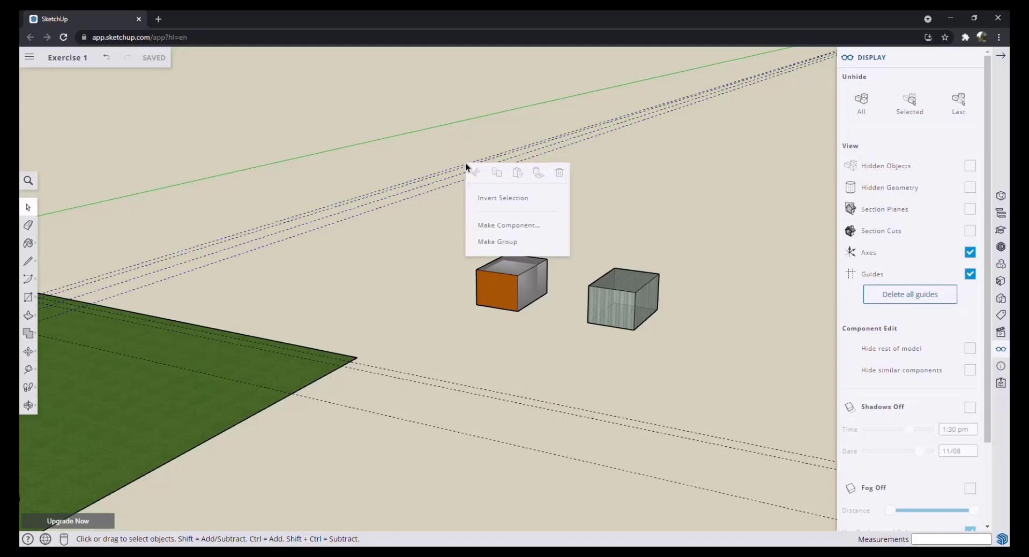
click(580, 153)
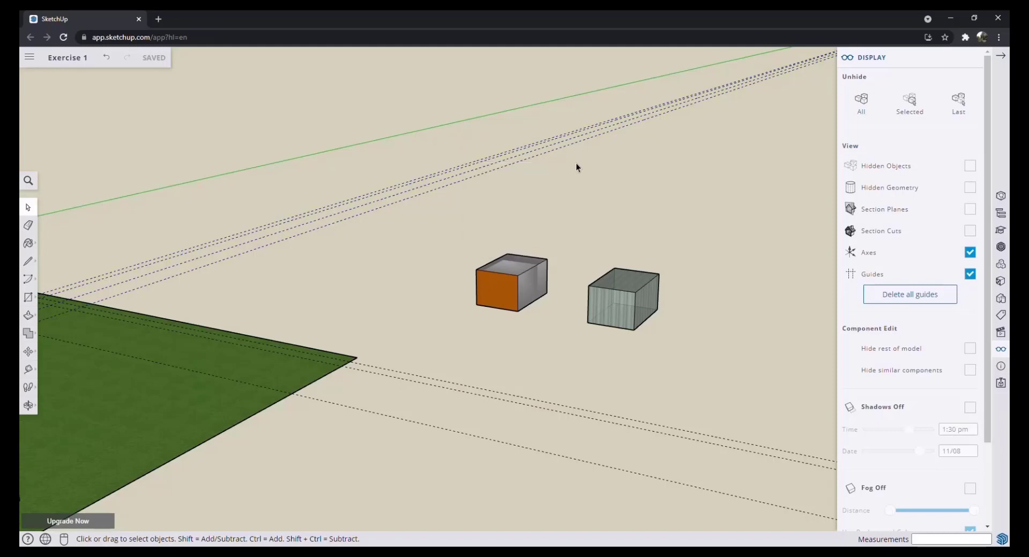
right_click(537, 159)
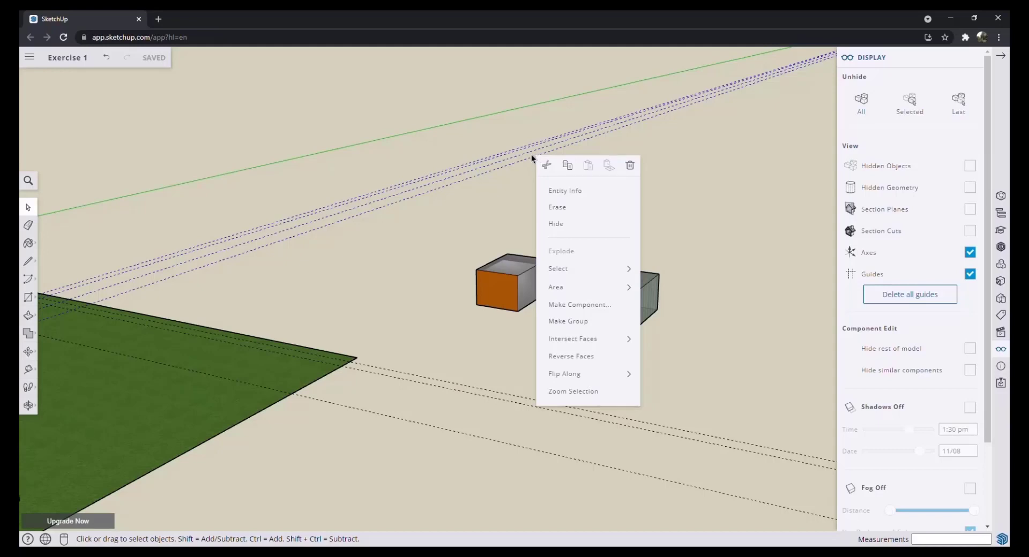
click(562, 230)
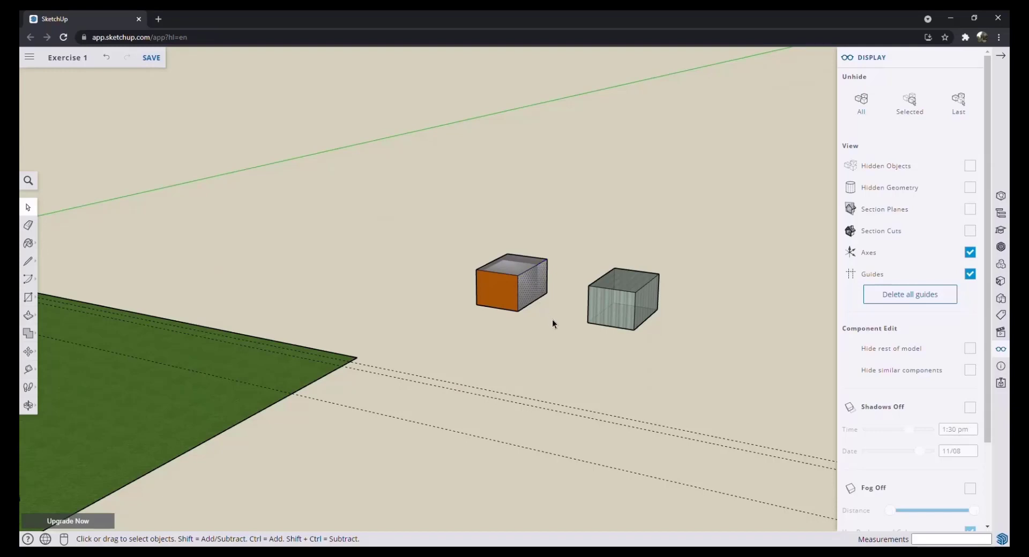
Step: Hide the orange-fronted box and the translucent box beside it, and restore all hidden objects at once
drag(553, 323, 461, 240)
right_click(487, 267)
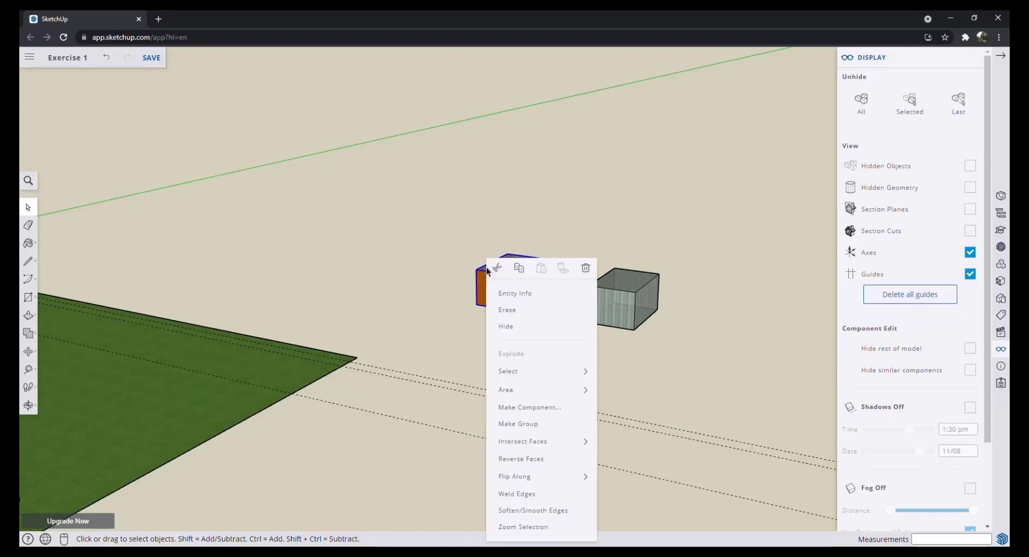
click(506, 326)
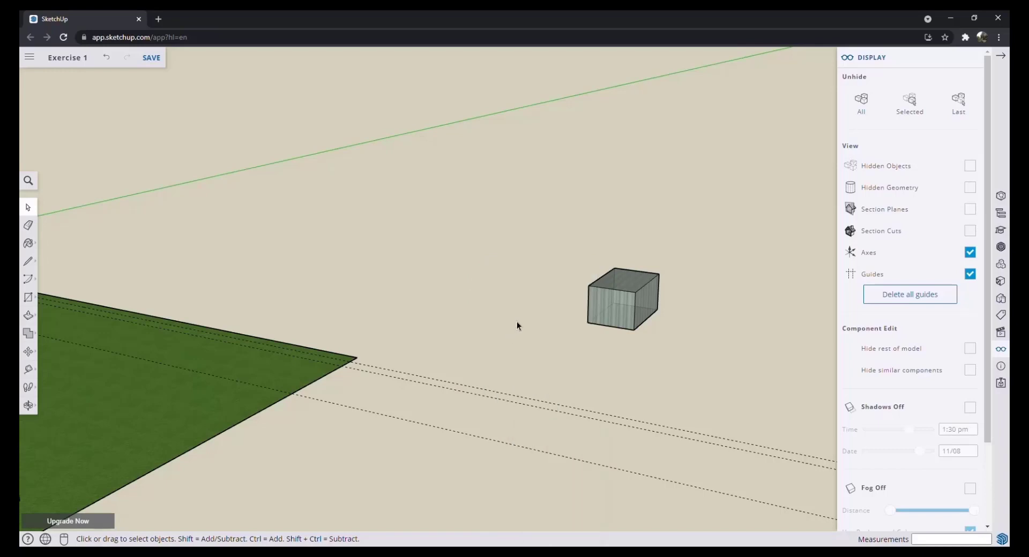
click(613, 291)
right_click(613, 291)
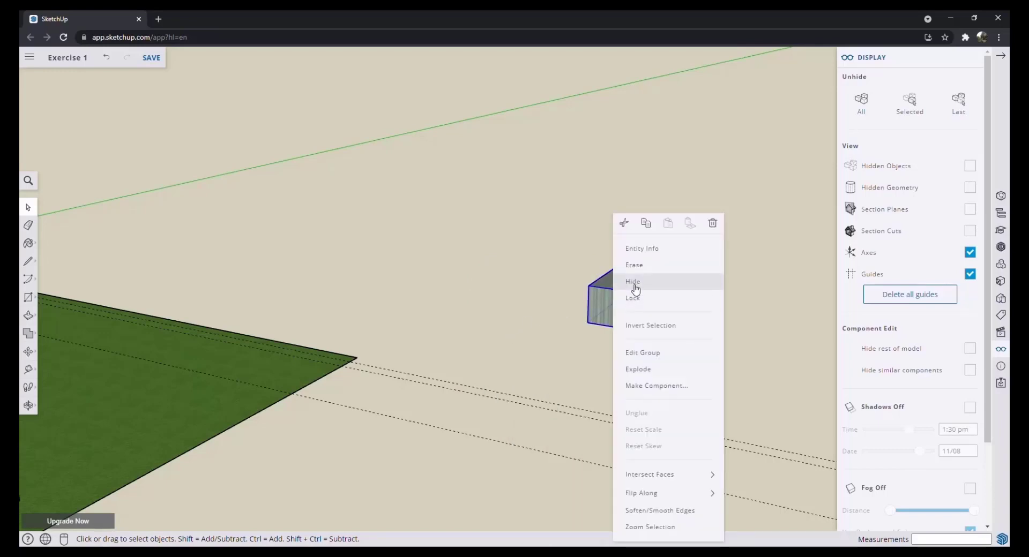
click(630, 284)
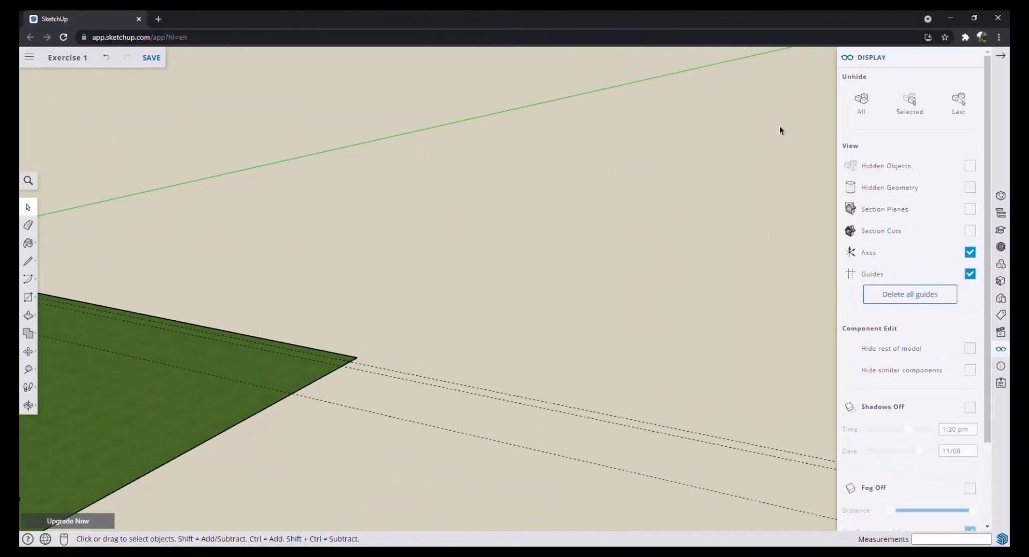
click(862, 105)
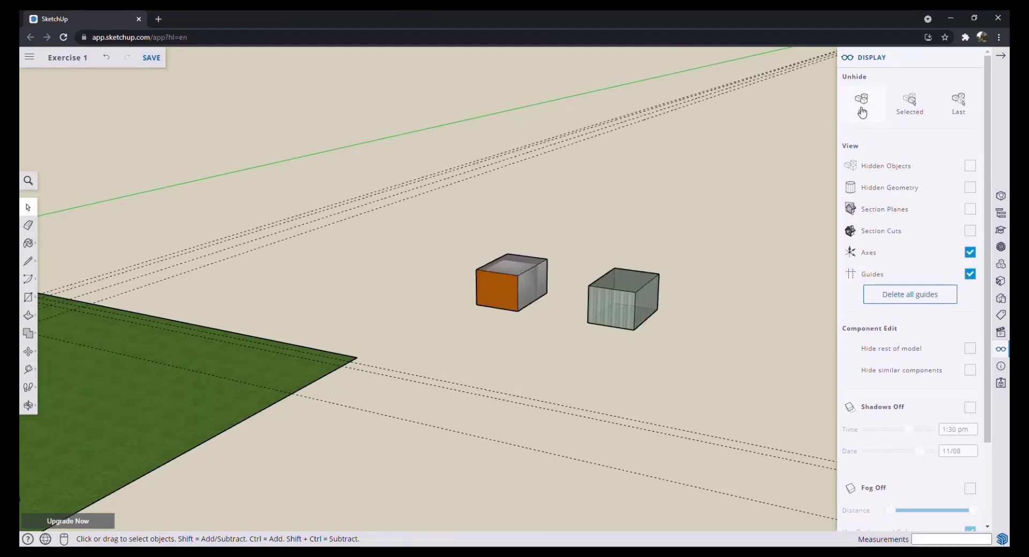
Step: Undo the unhiding of everything and, with hidden objects and hidden geometry displayed, unhide only the guide lines behind the two boxes
key(ctrl+z)
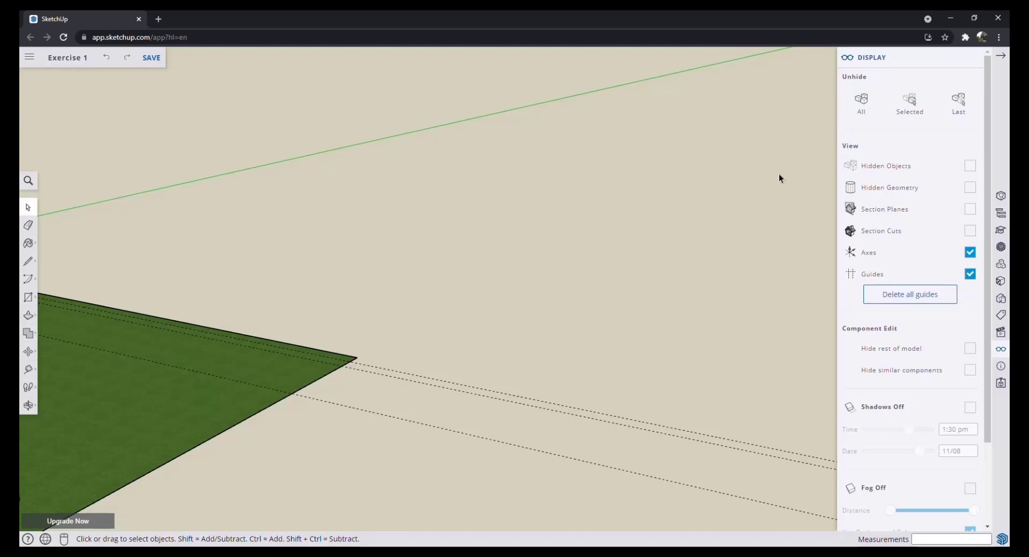
click(970, 167)
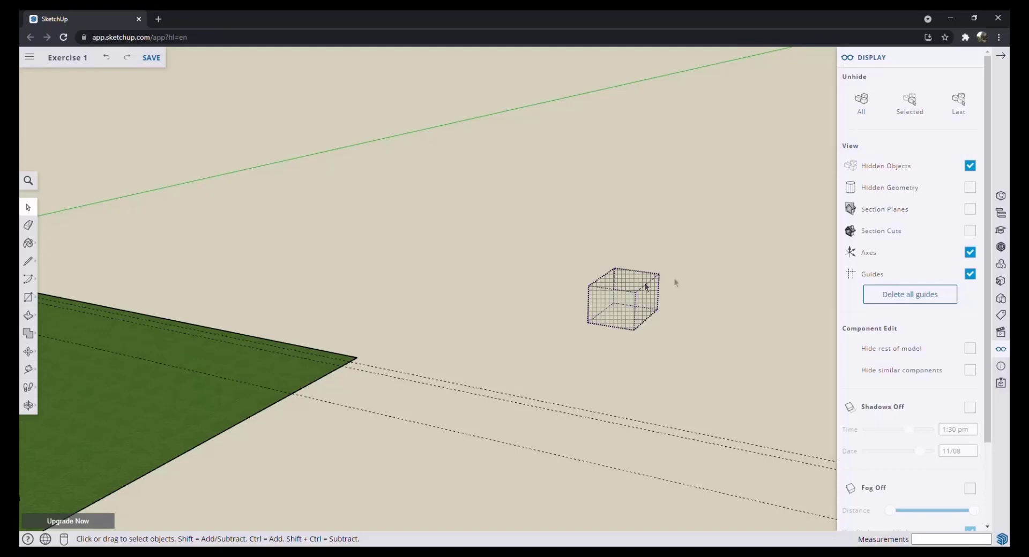
click(970, 188)
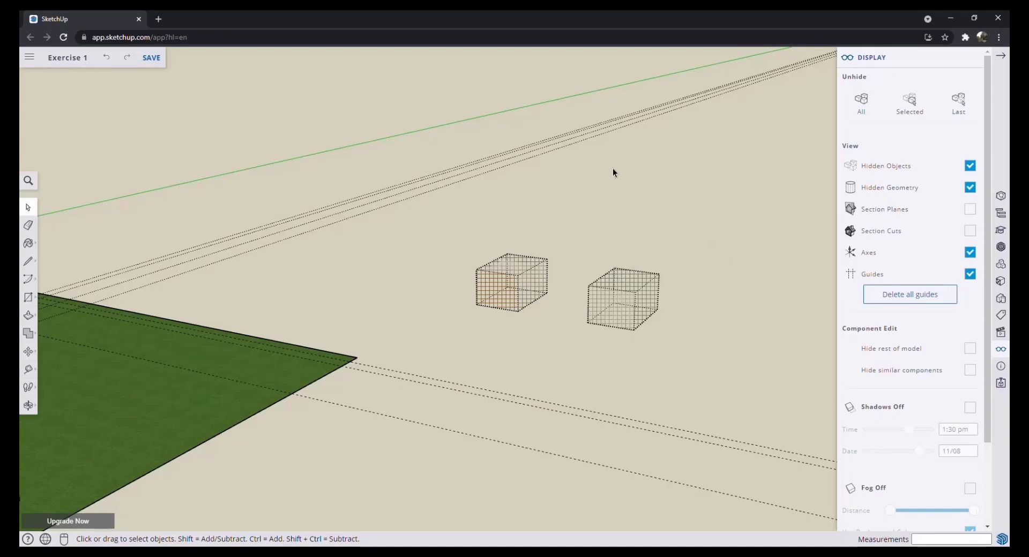
drag(613, 168, 535, 124)
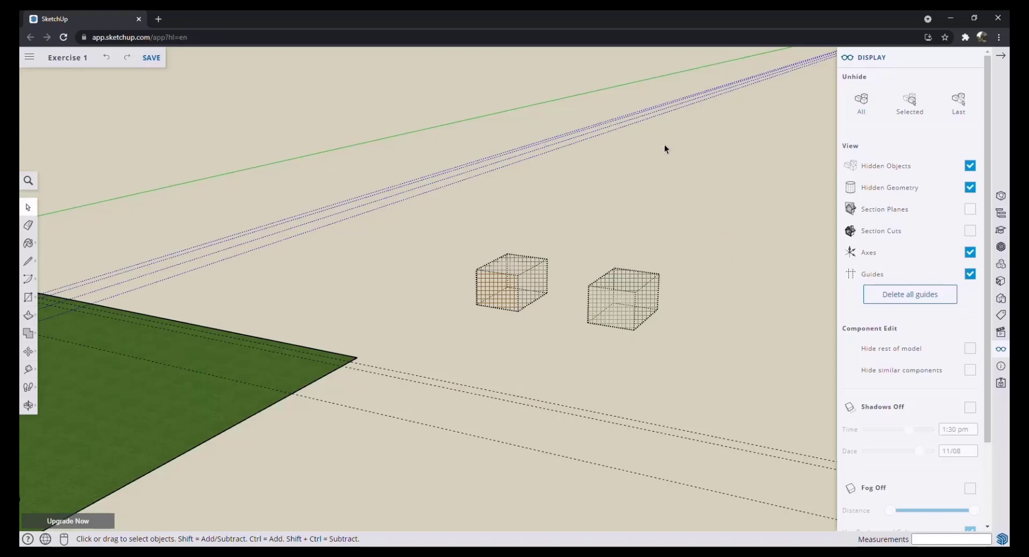
click(909, 105)
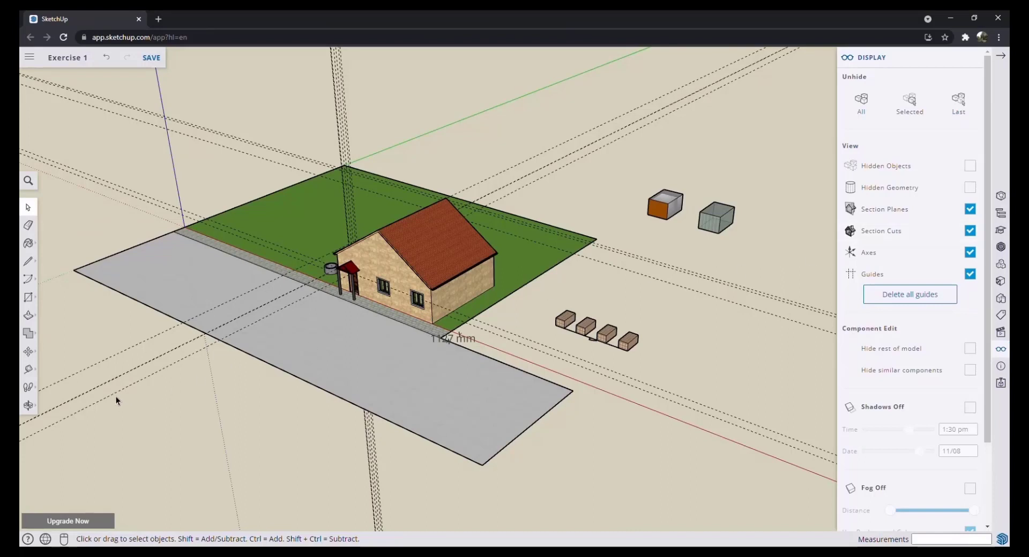
Step: Place a vertical section plane perpendicular to the red axis so that it cuts through the house
click(29, 372)
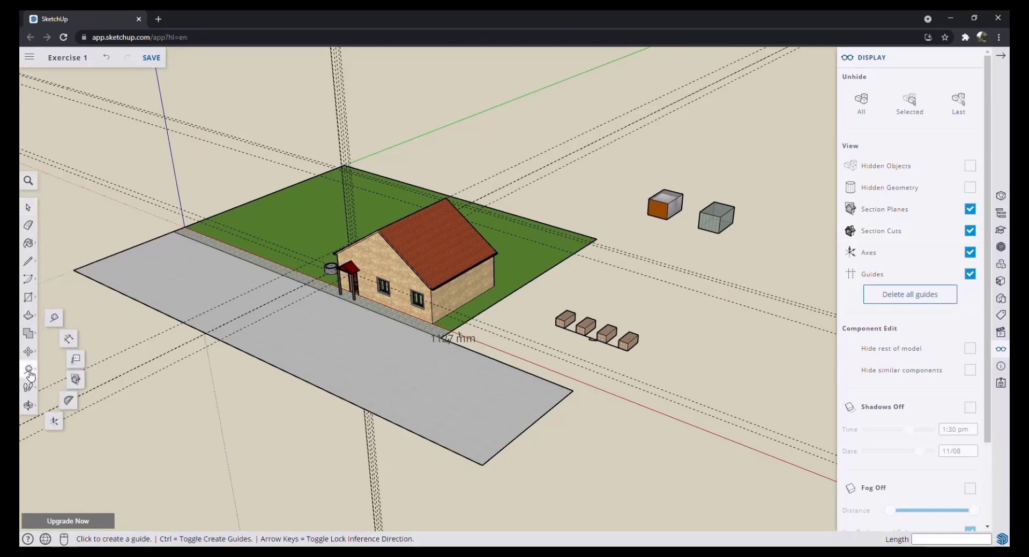
click(76, 380)
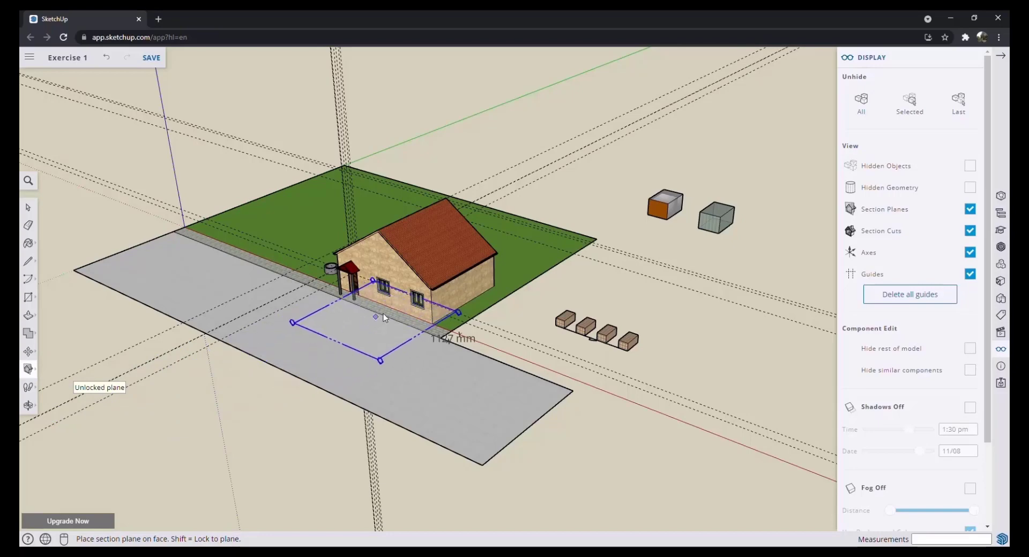
scroll(383, 313, up, 3)
key(shift)
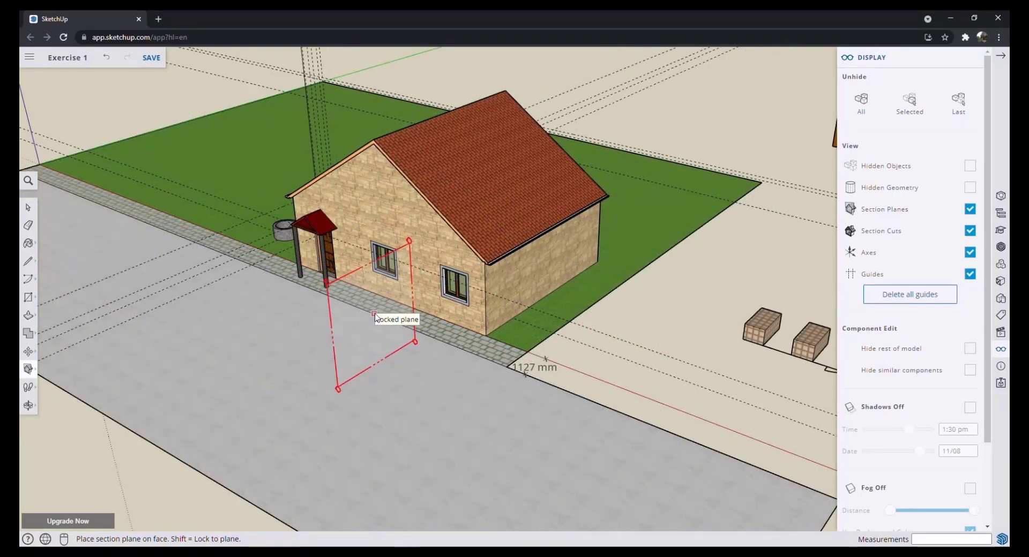
click(375, 317)
key(t)
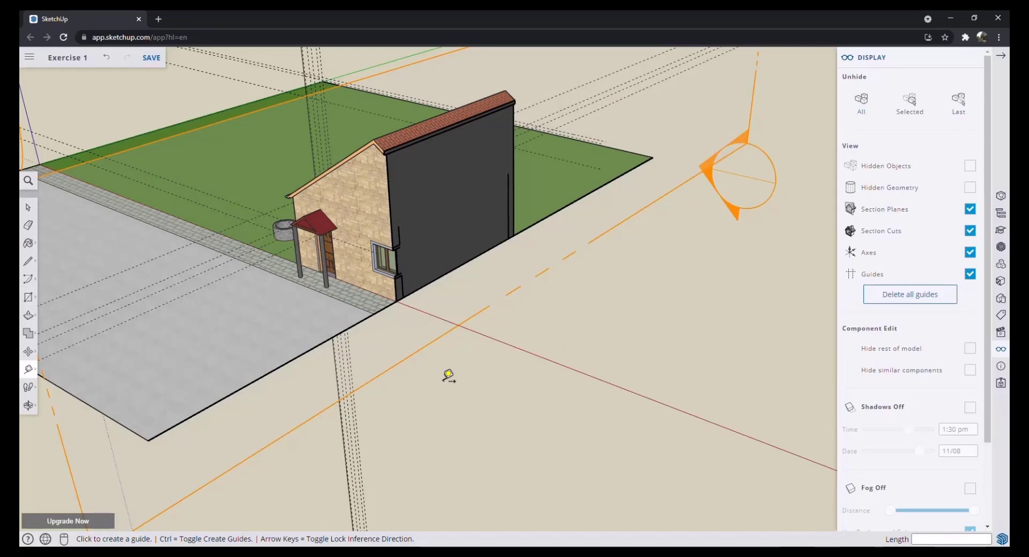
scroll(448, 376, down, 2)
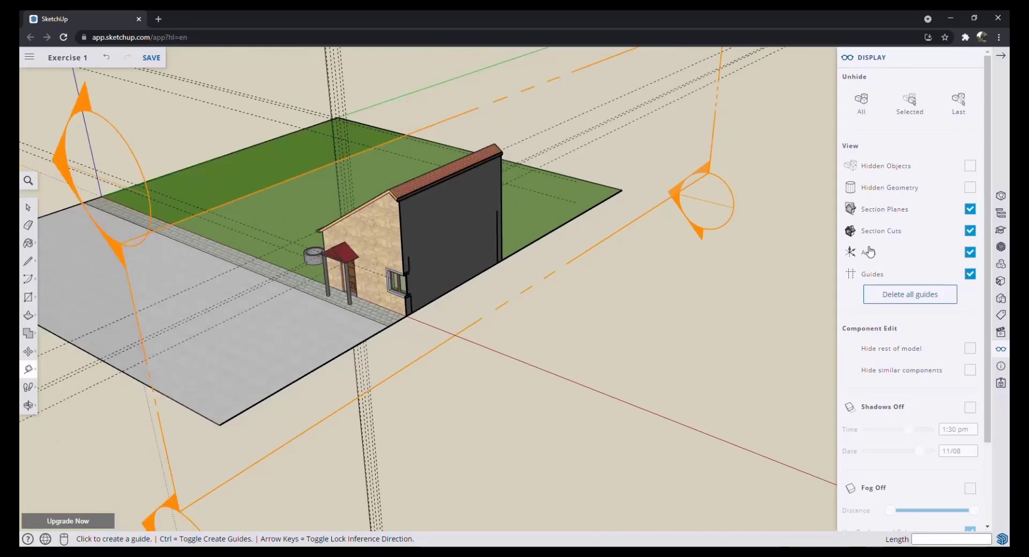
Step: Hide the section plane and show it again, and turn off the section cut
click(969, 210)
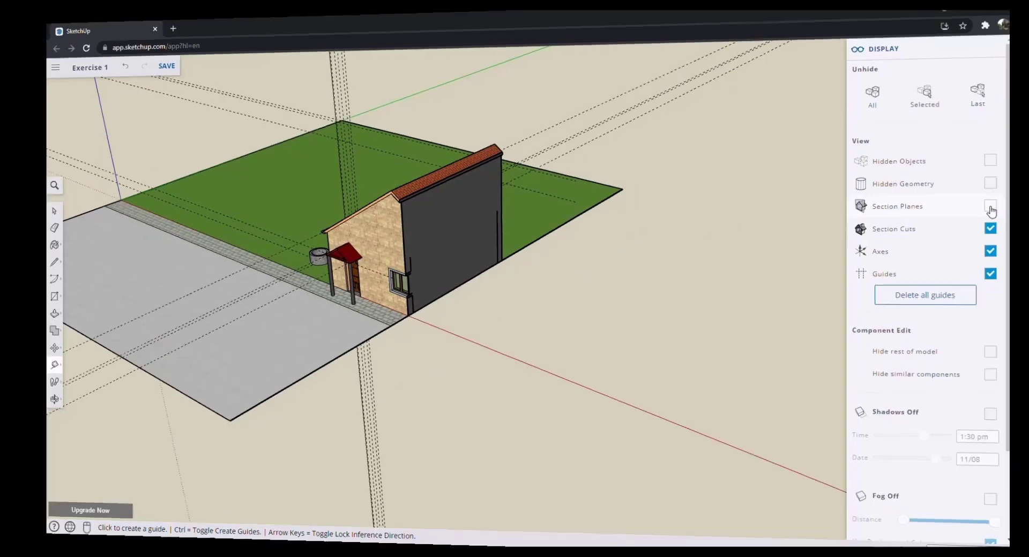
click(970, 210)
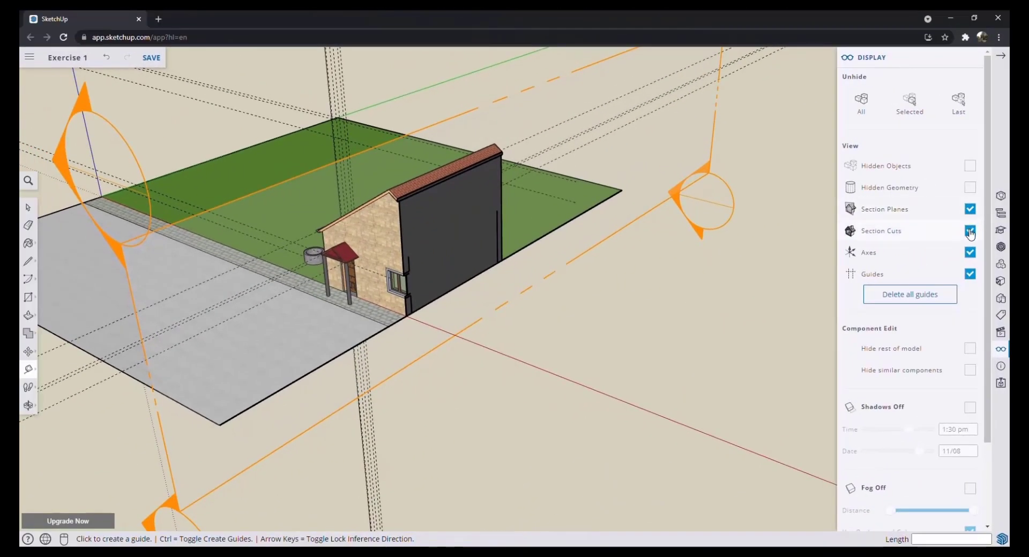
click(971, 231)
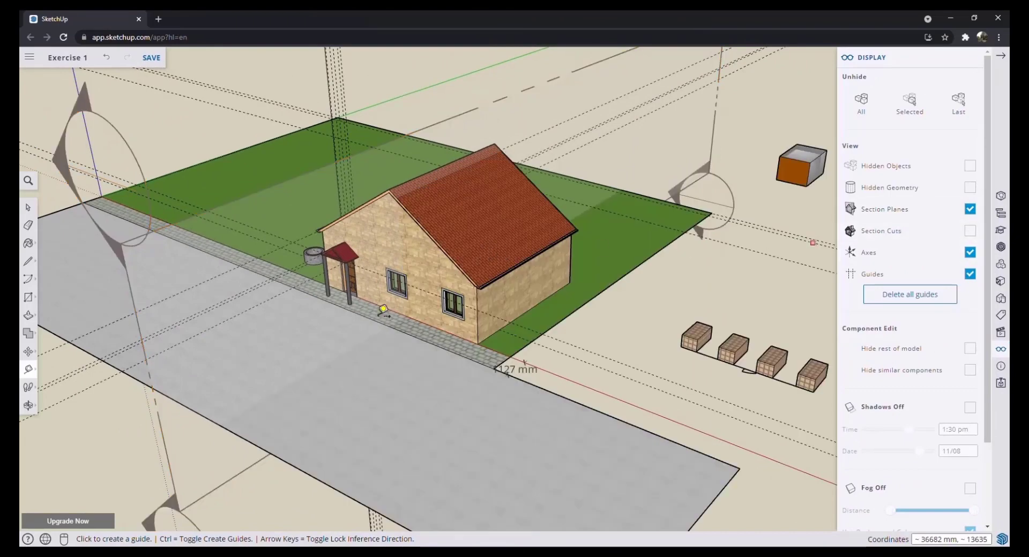
Step: Hide the axes and the guides across the whole site, and try to delete all guides
scroll(350, 338, down, 5)
scroll(350, 338, down, 2)
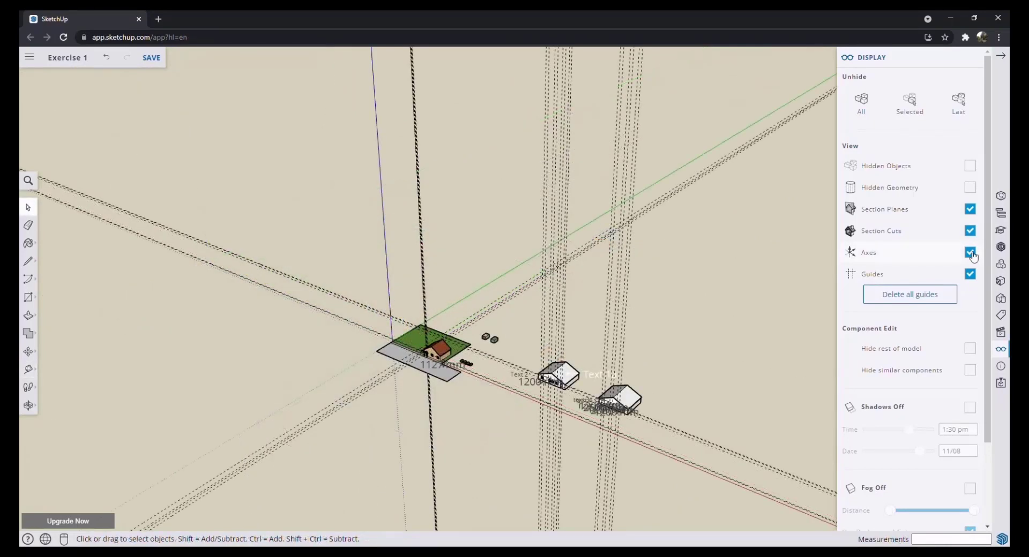
click(971, 254)
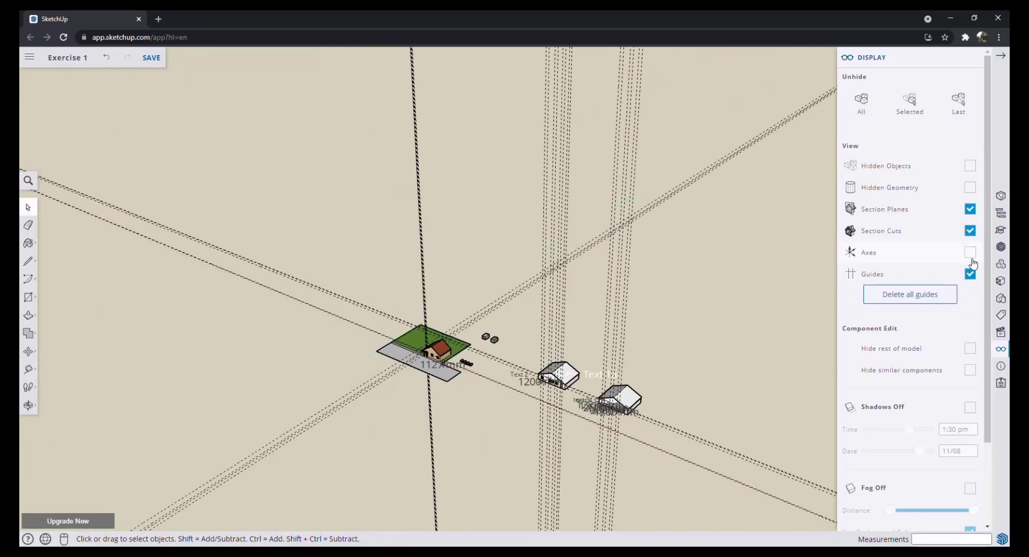
click(971, 274)
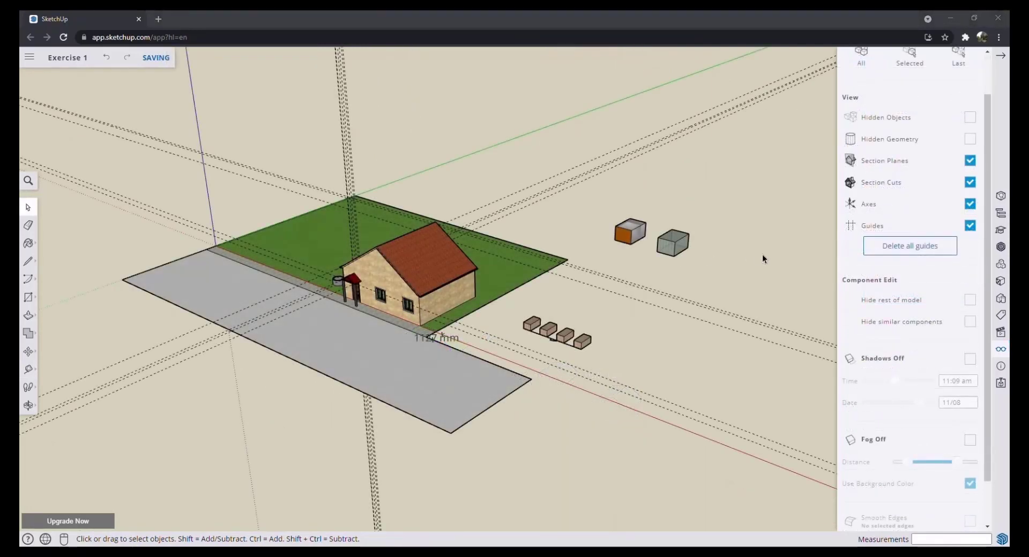
click(906, 250)
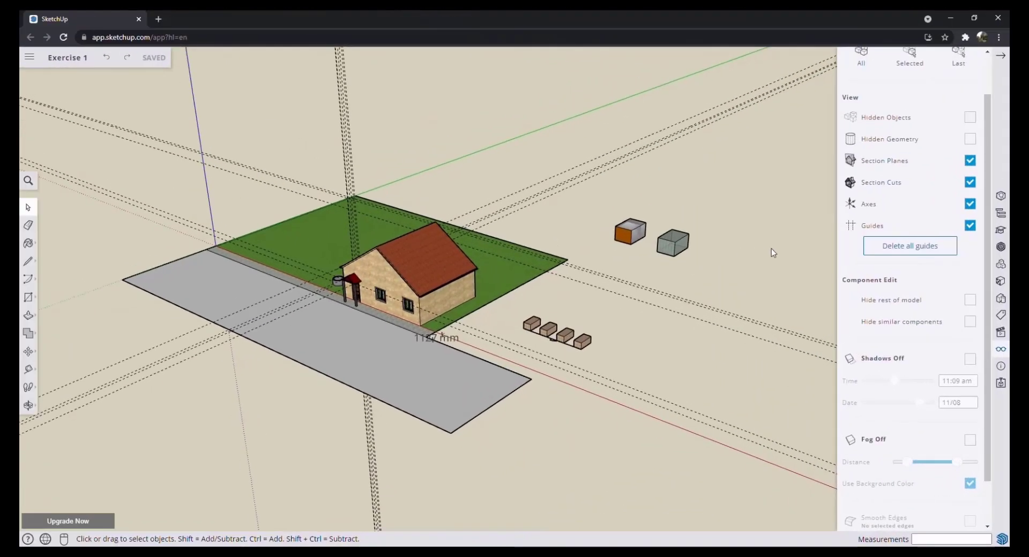
Step: Turn on shadows and set the shadow time to 3:07 pm
click(970, 358)
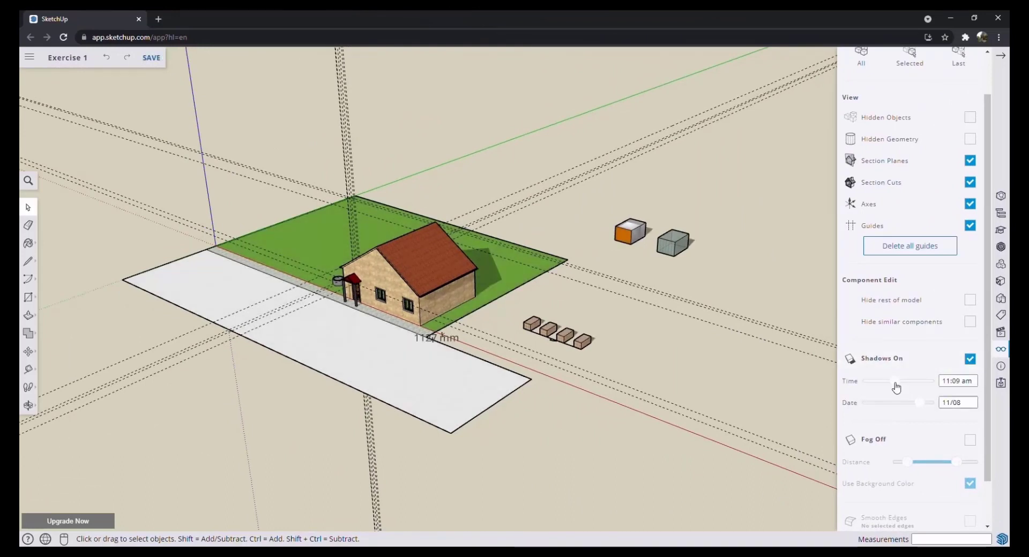
drag(895, 386, 933, 386)
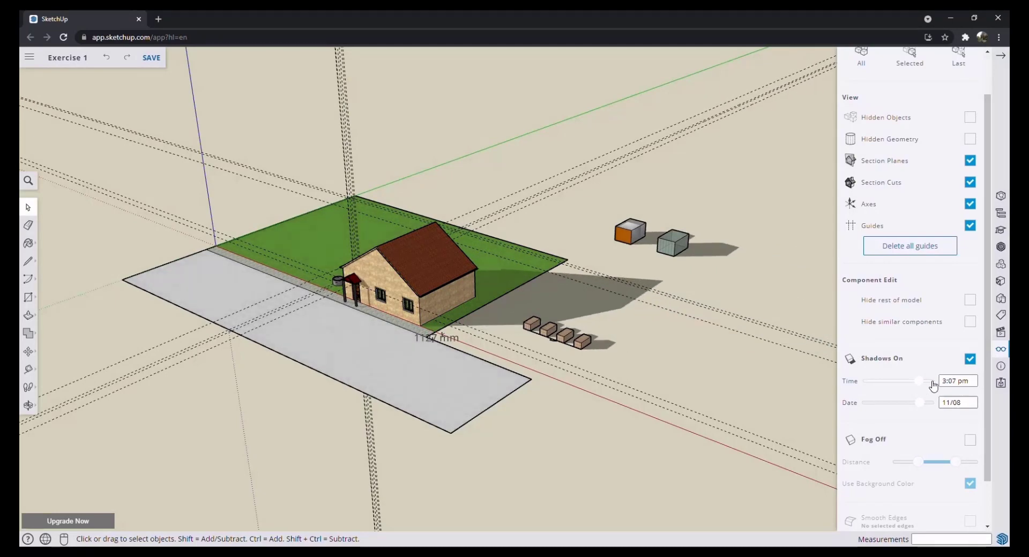
Step: Try fog with an adjusted distance and the custom pinkish colour #D2B9D1 instead of the background colour, and turn the fog off
click(971, 441)
drag(956, 463, 957, 468)
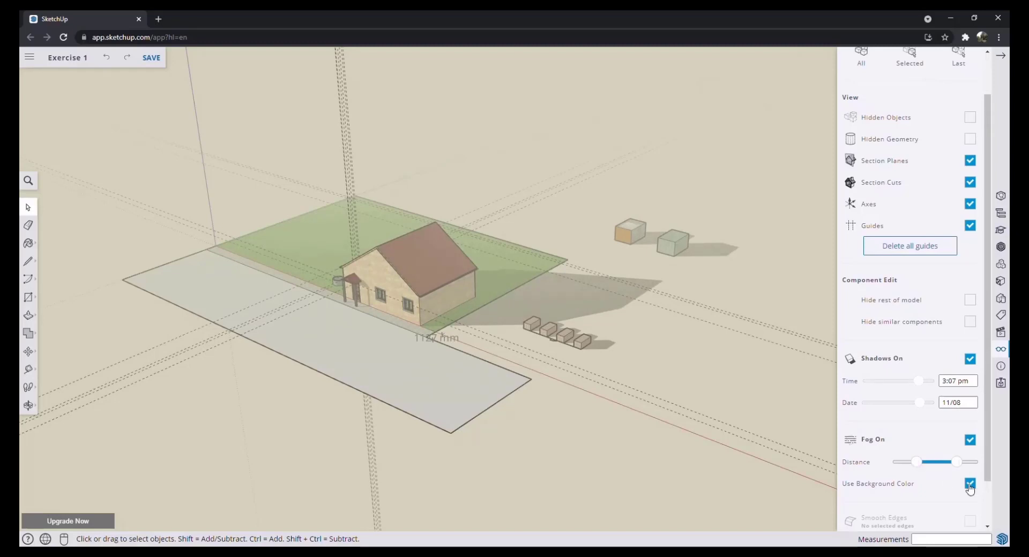
click(970, 483)
scroll(959, 474, down, 2)
drag(928, 469, 947, 469)
scroll(947, 474, down, 2)
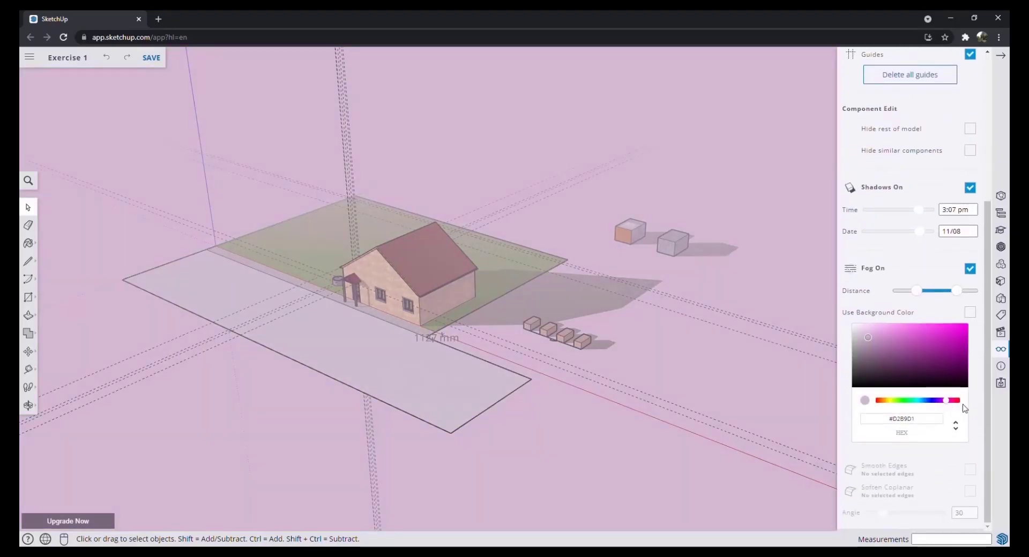
click(970, 268)
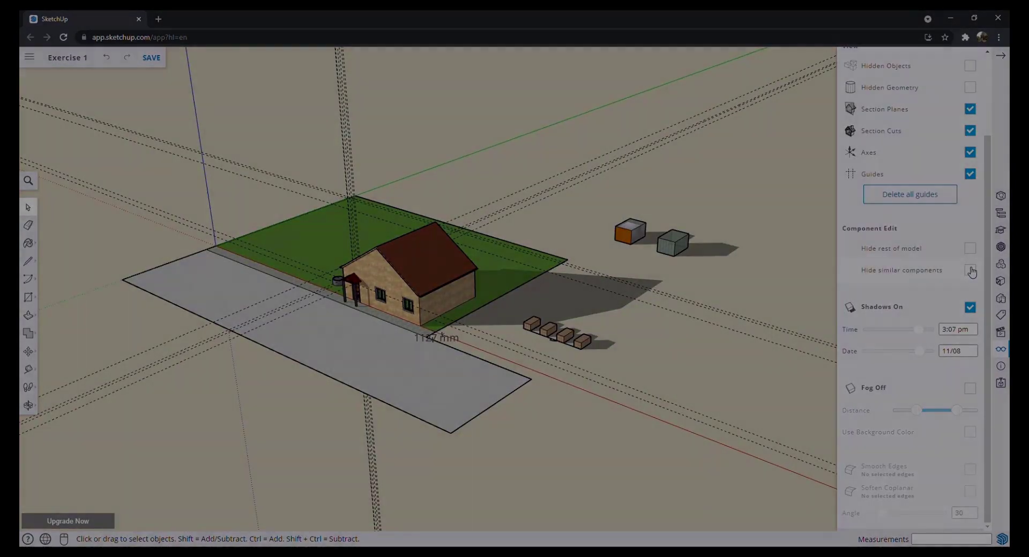